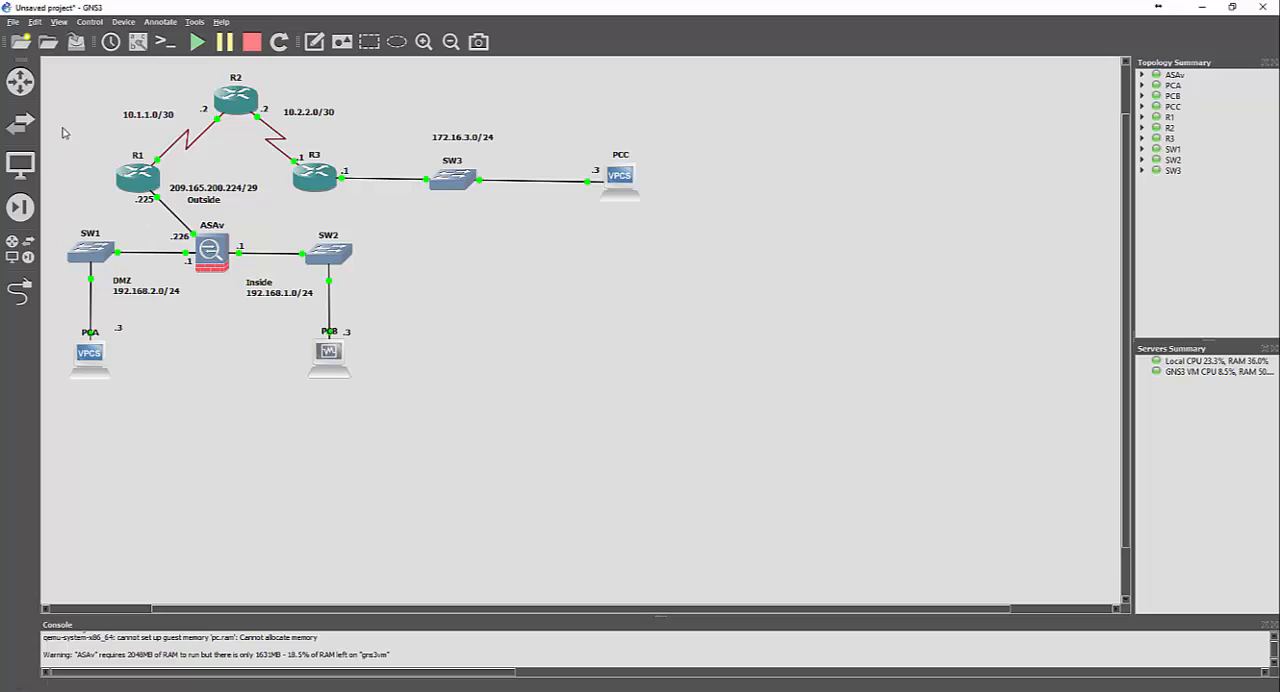
Open the console of router R1 and narrow its terminal window beside the topology
right_click(135, 178)
click(190, 247)
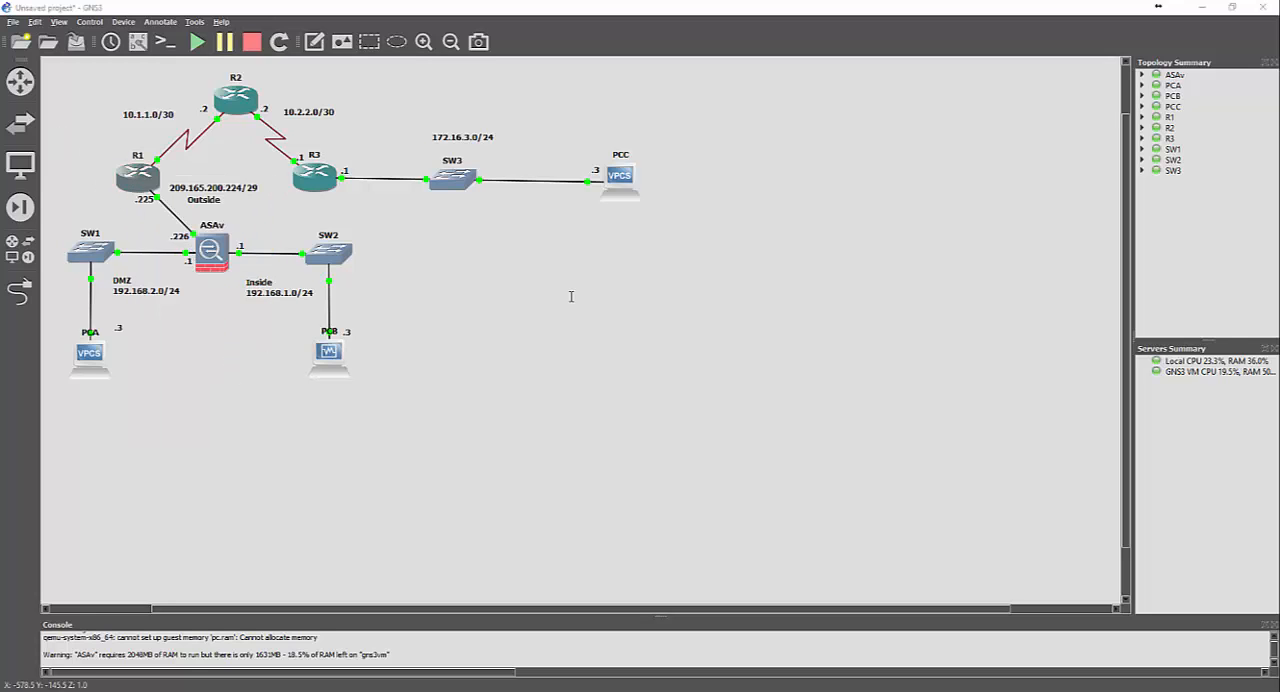
drag(311, 117, 687, 91)
right_click(688, 94)
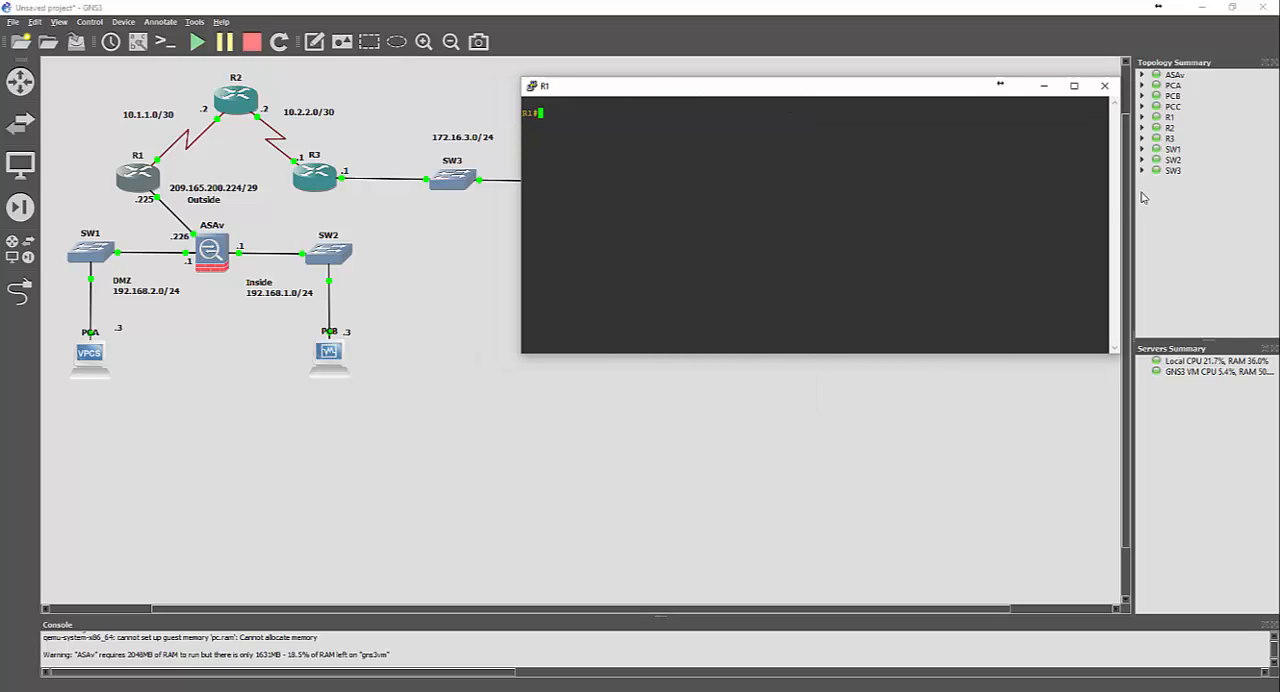
drag(1109, 200, 997, 194)
right_click(700, 89)
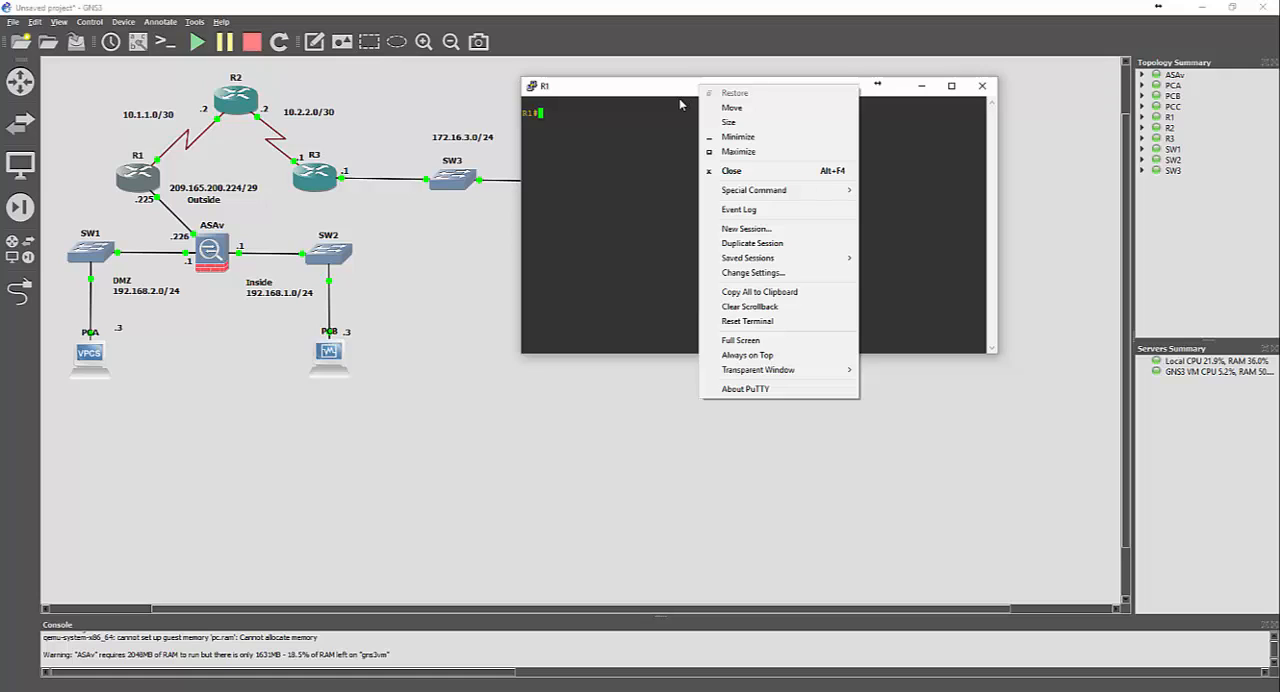
click(645, 160)
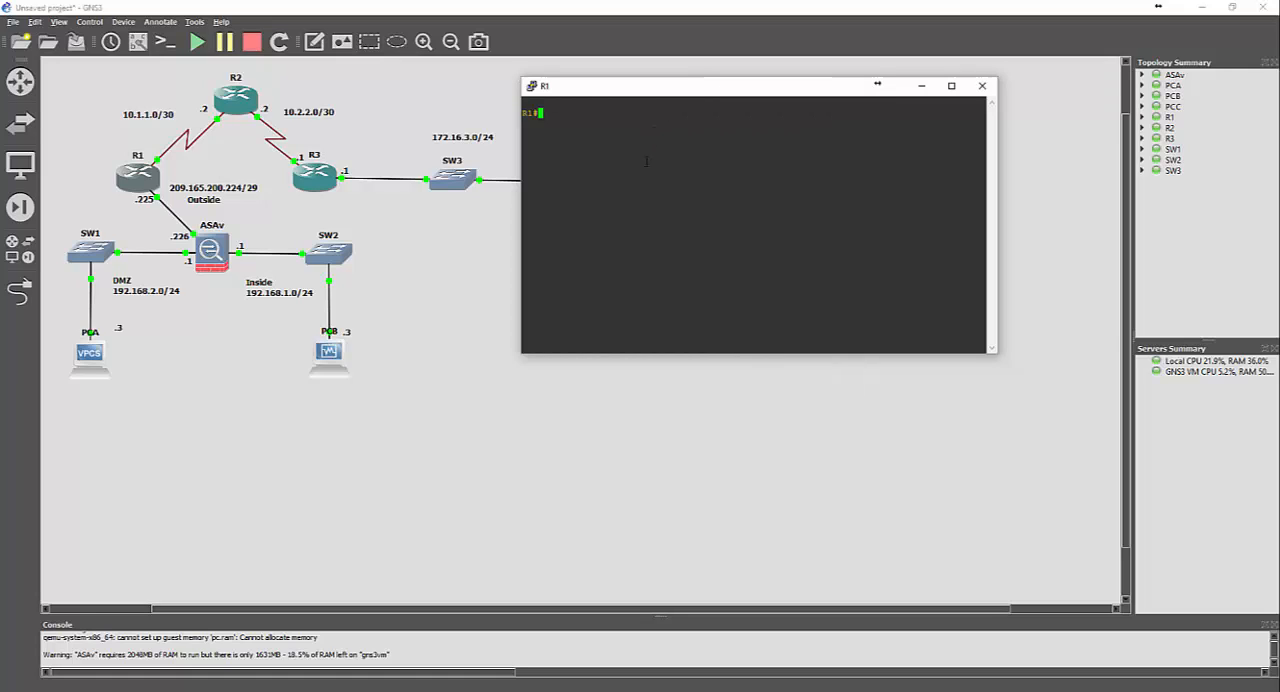
right_click(646, 161)
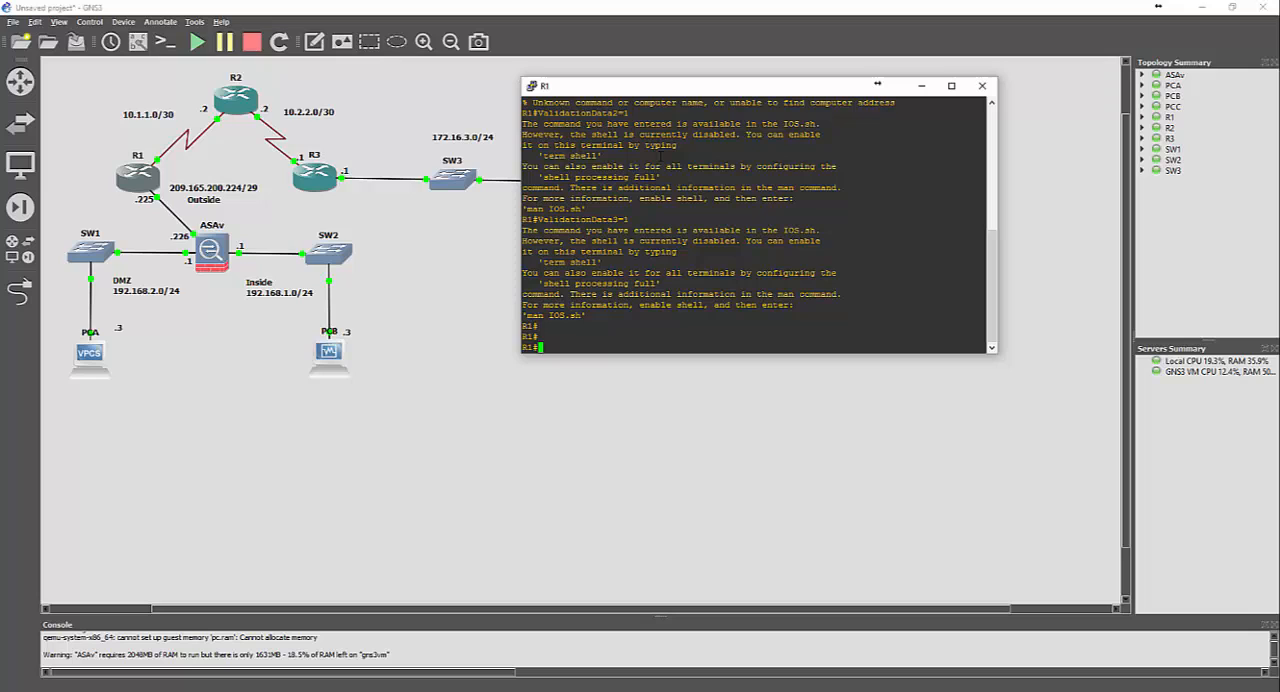
right_click(617, 88)
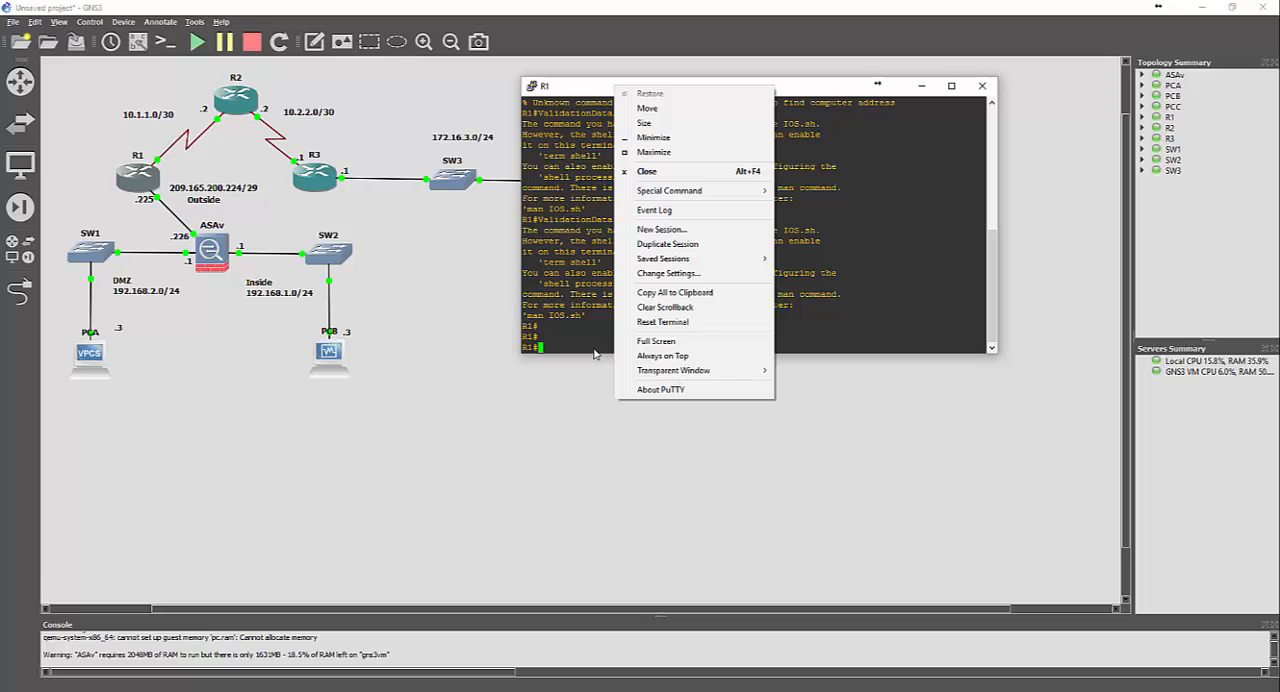
click(660, 389)
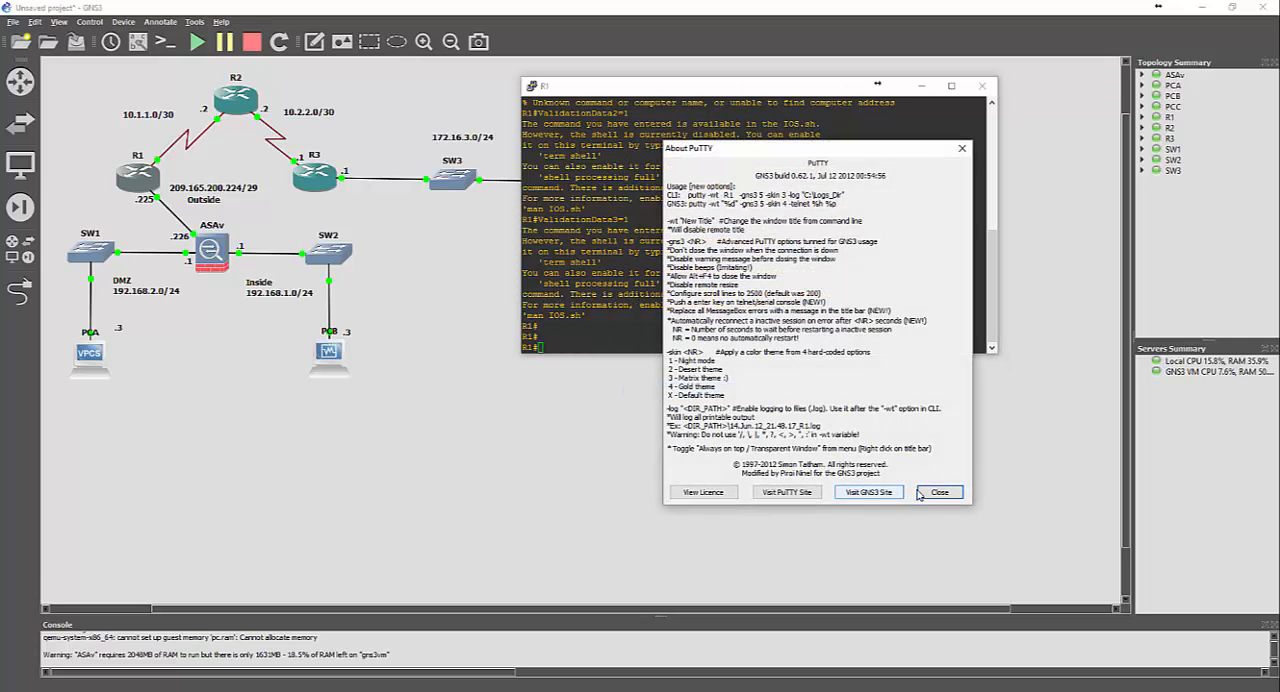
click(920, 493)
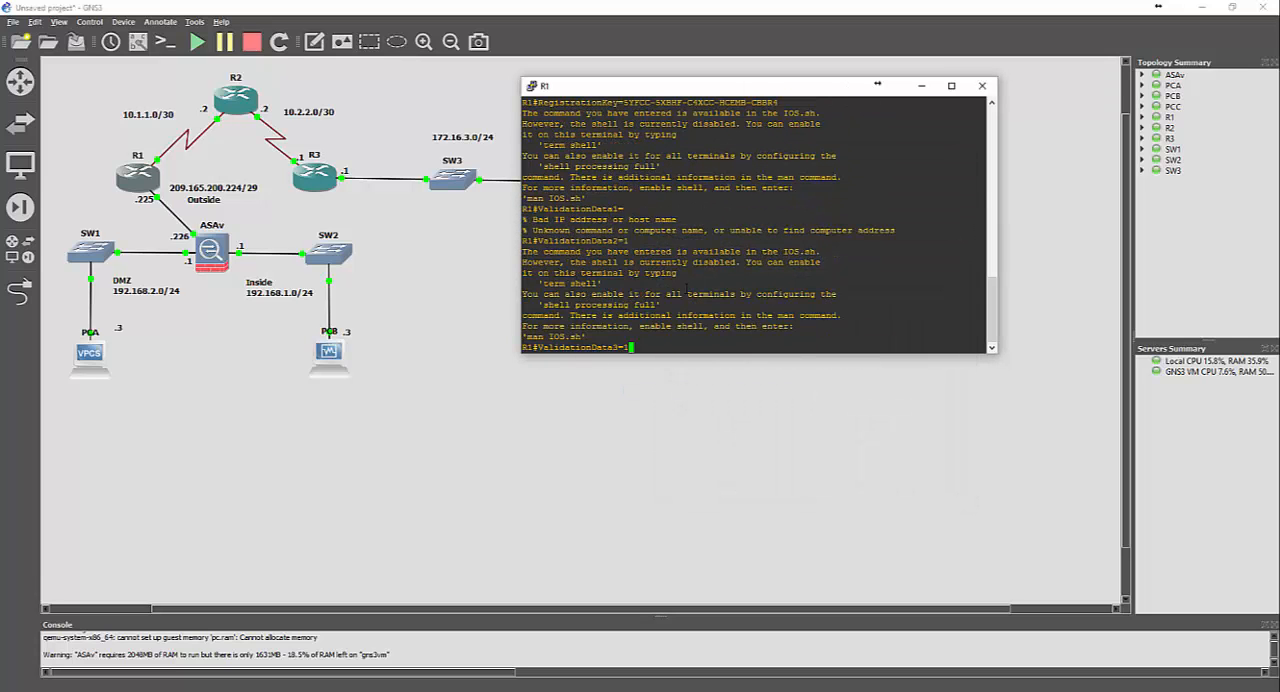
key(Return)
key(Return)
key(Return)
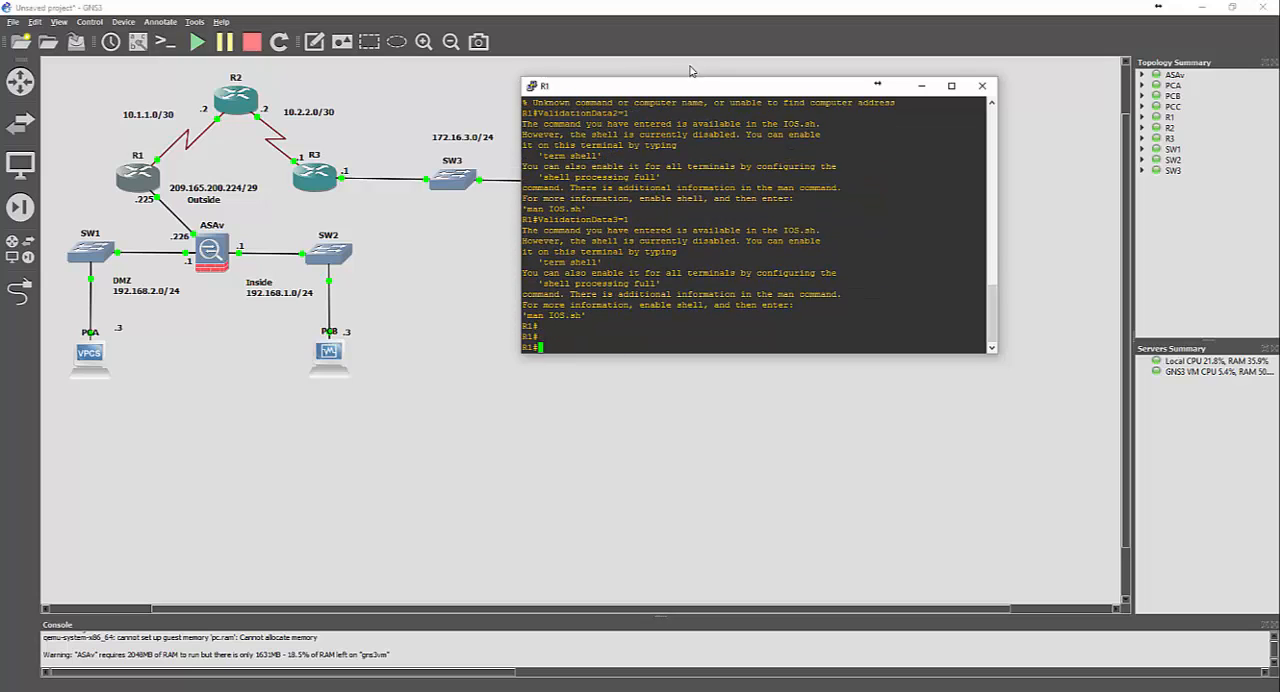
Set the R1 terminal's font size to 20 in its appearance settings and apply the change
right_click(652, 86)
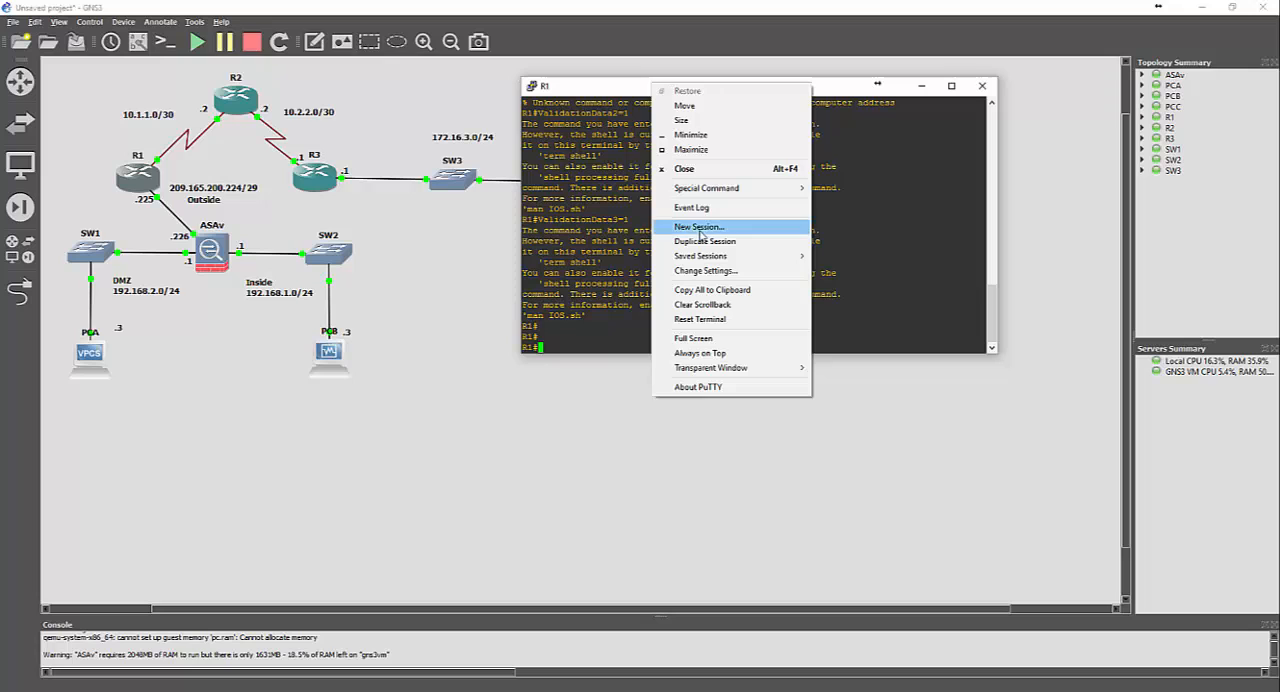
click(705, 271)
click(543, 326)
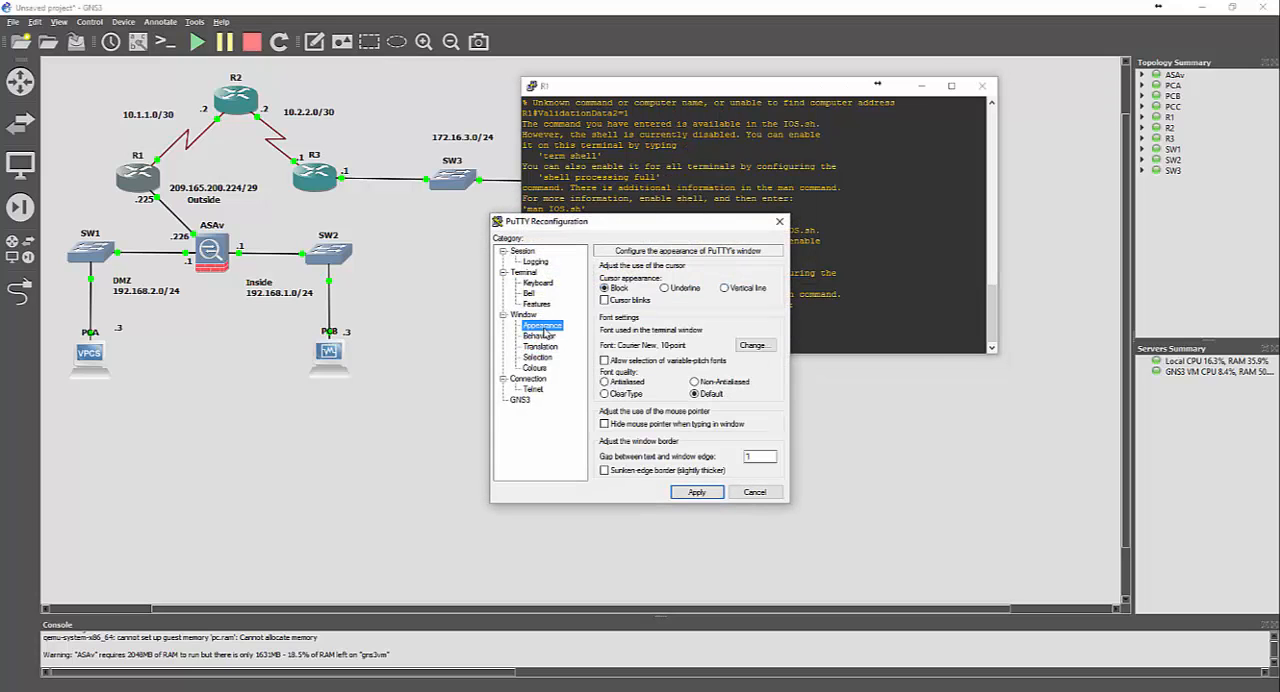
click(754, 353)
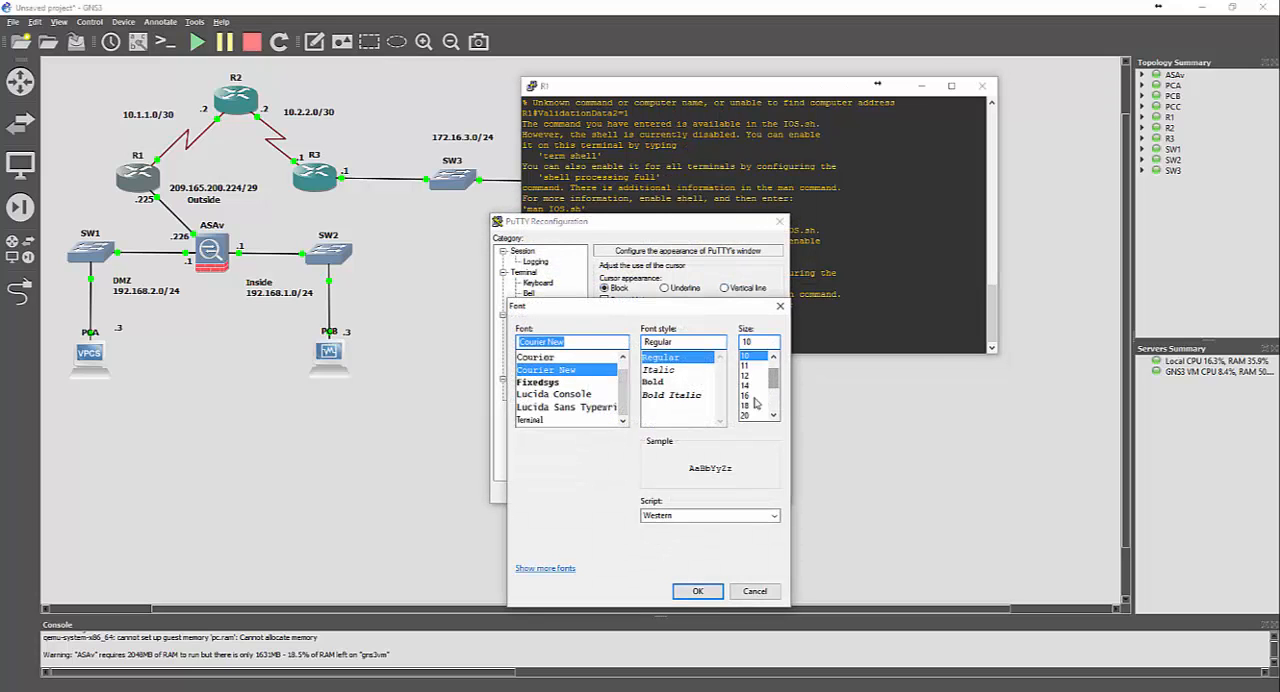
click(753, 396)
click(750, 415)
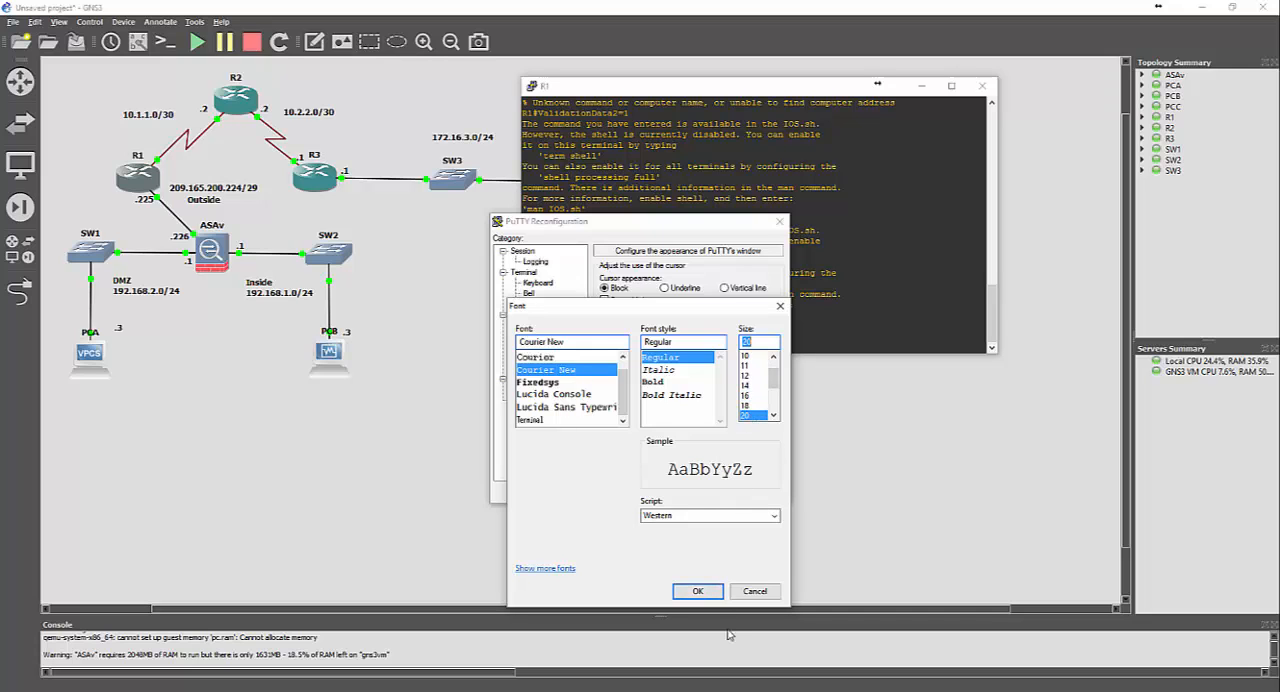
click(697, 591)
click(697, 492)
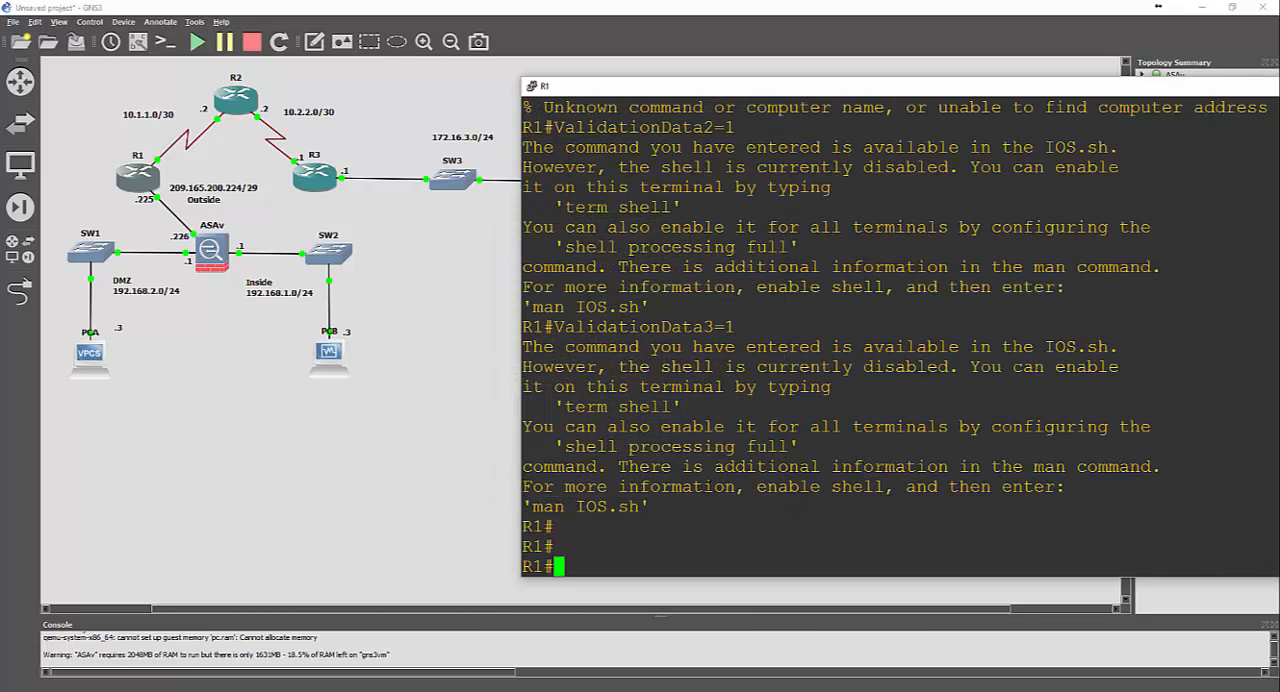
Reposition and narrow the R1 terminal window so the router topology stays visible, and get a fresh prompt
drag(670, 87, 430, 58)
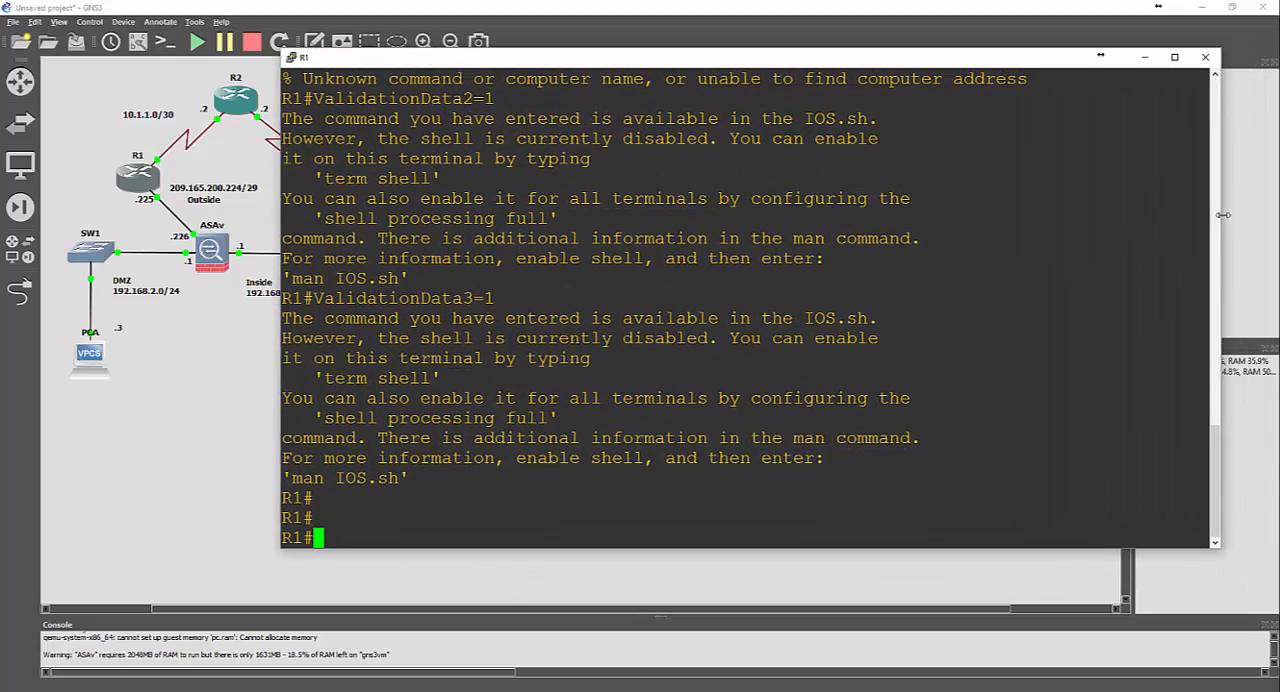
drag(1232, 207, 952, 207)
drag(640, 52, 838, 45)
key(Return)
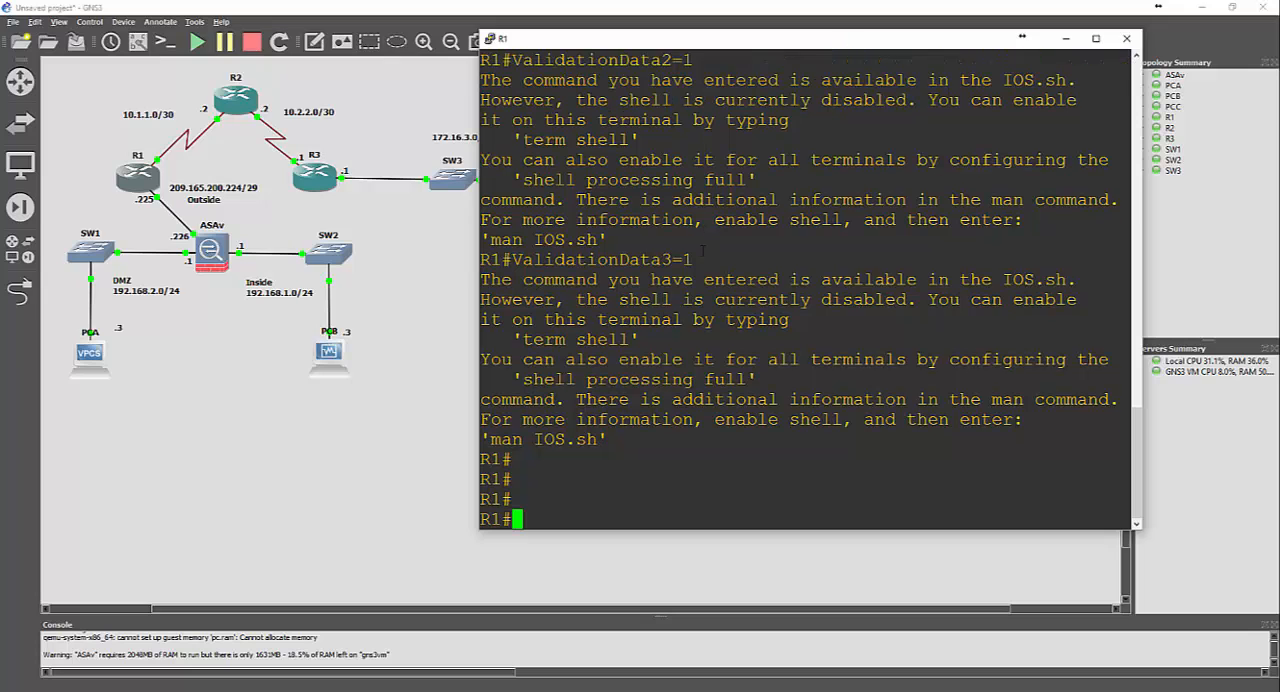
key(Return)
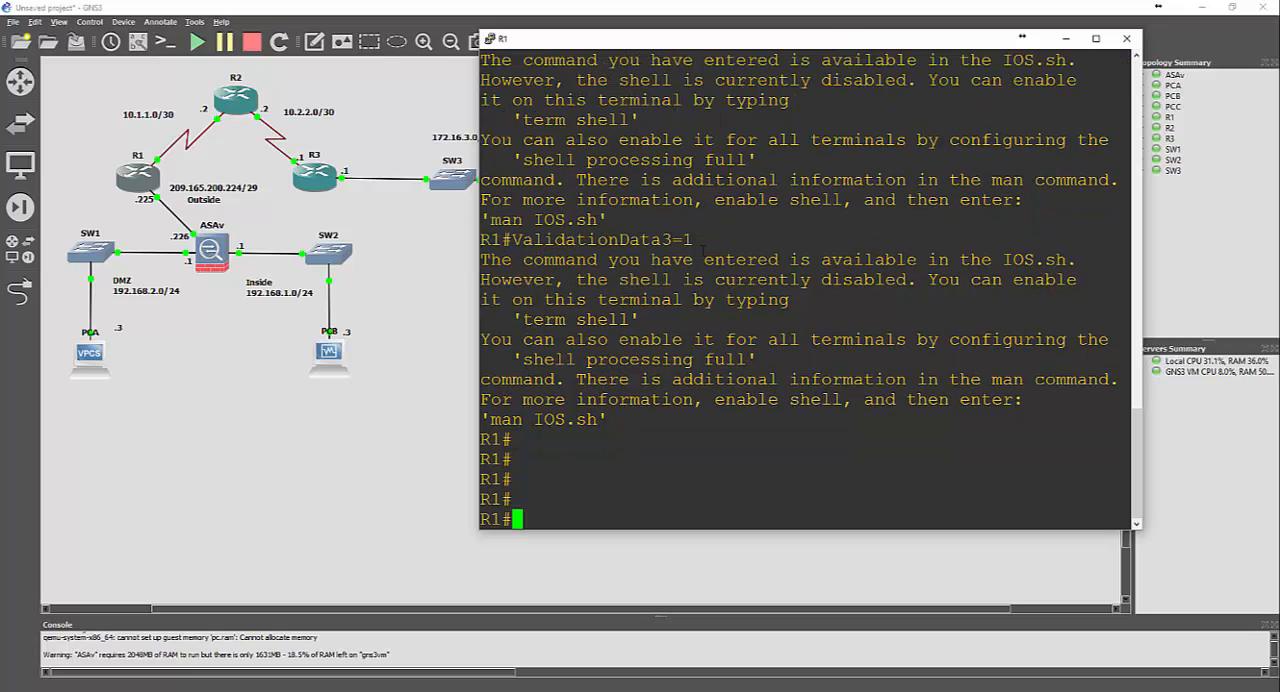
Show the interface labels on the topology and return to the R1 console
click(40, 22)
click(757, 87)
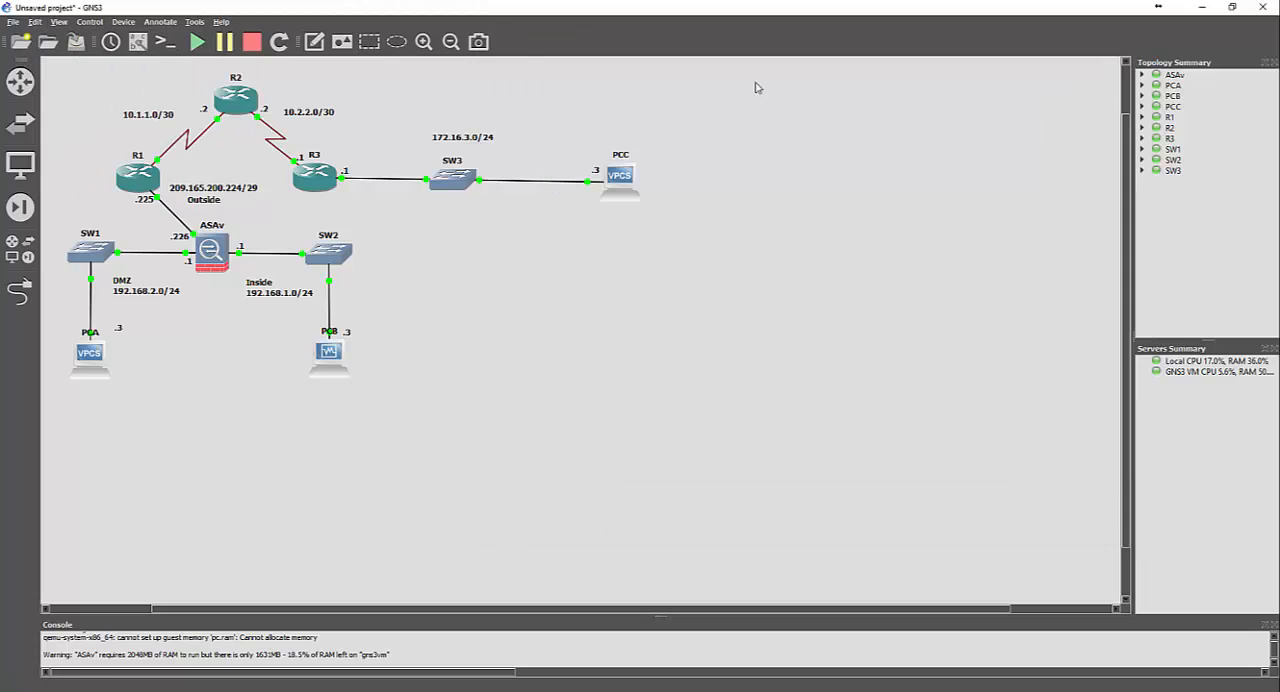
click(138, 43)
click(474, 690)
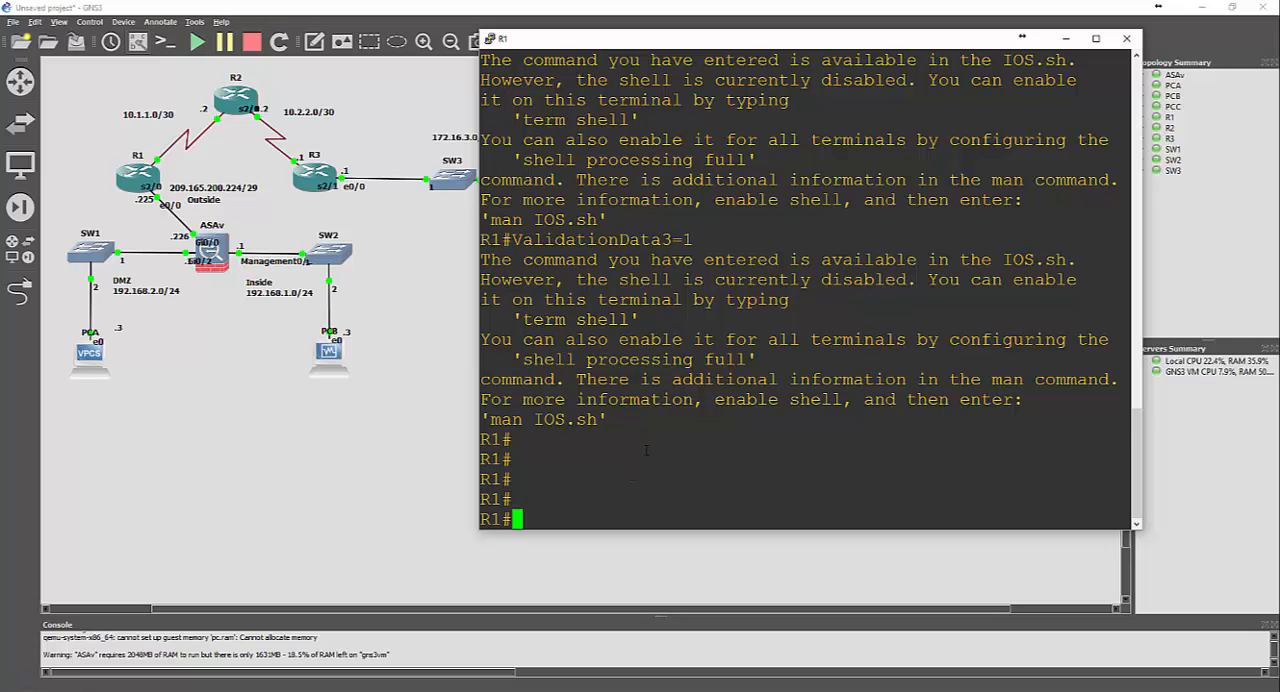
Enter global configuration mode on R1 and assign interface s2/0 the IP address 10.1.1.1 with mask 255.255.255.252
text(conf t)
key(Return)
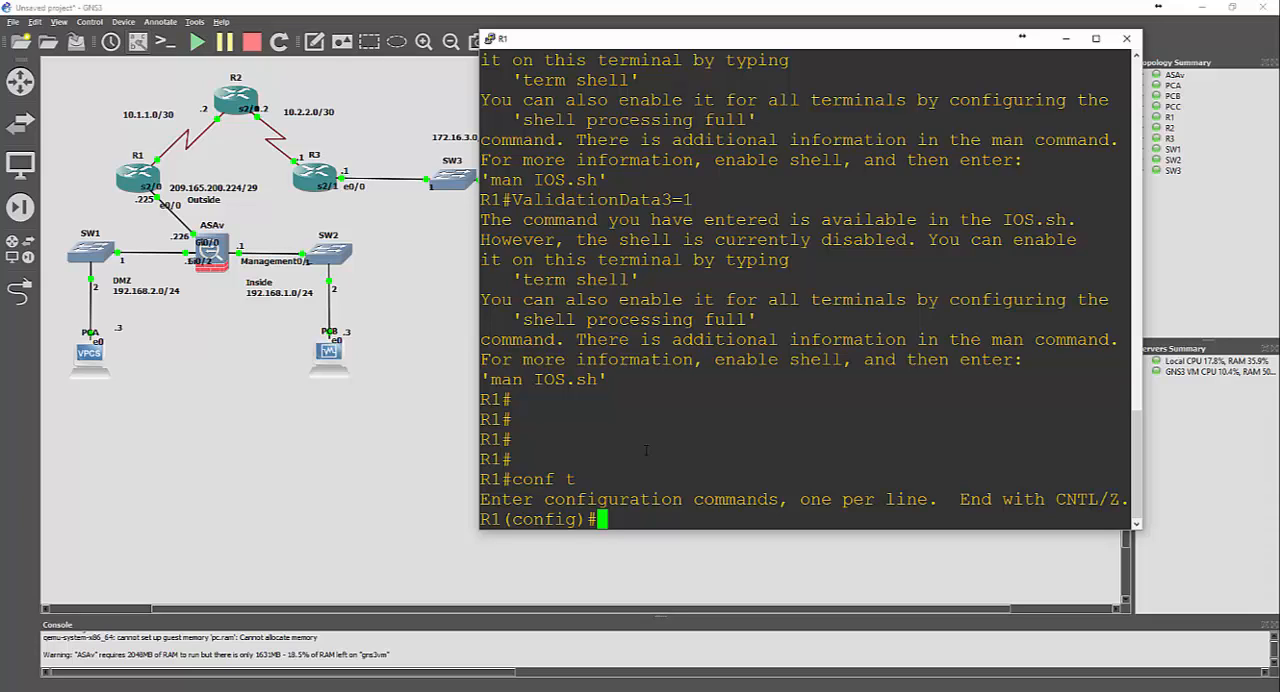
text(i)
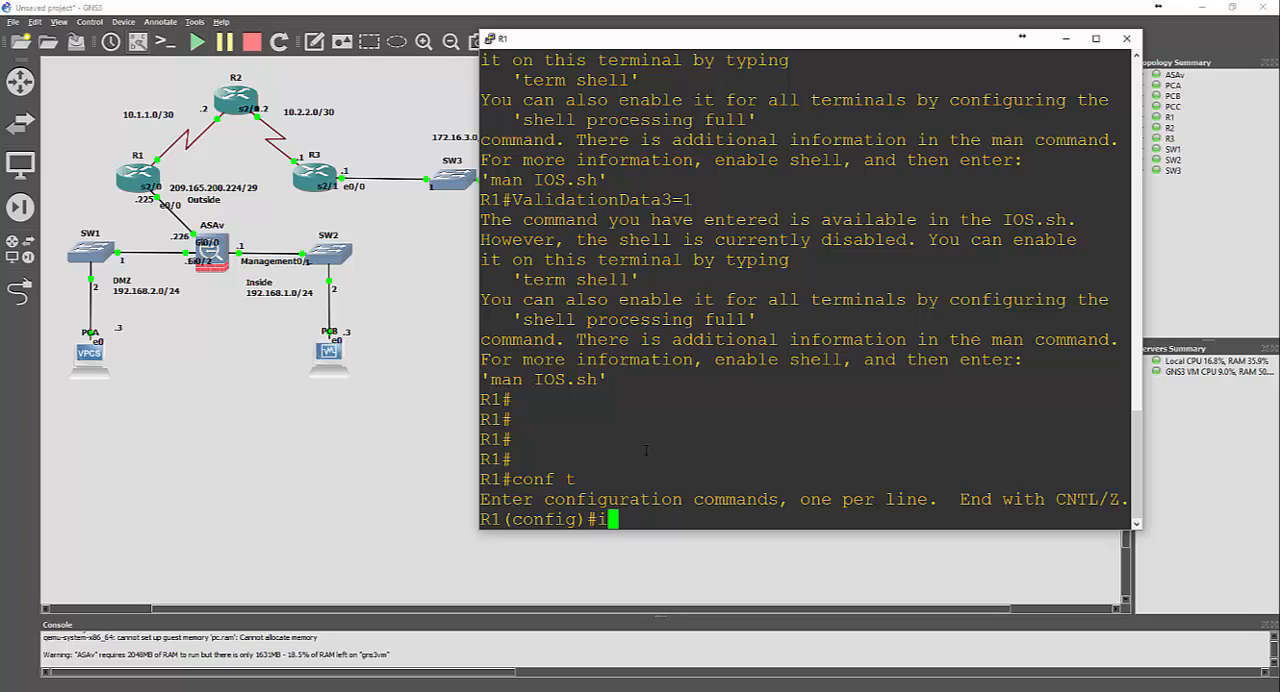
text(nt s2/0)
key(Return)
text(ip add)
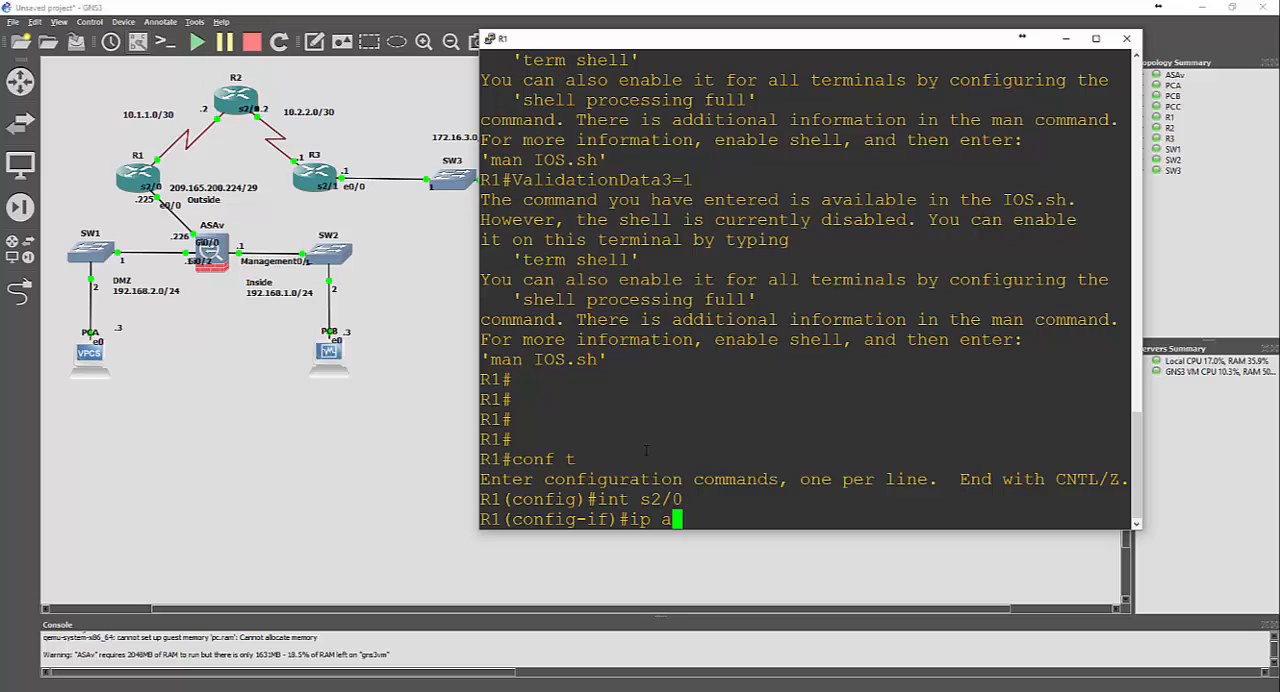
key(Tab)
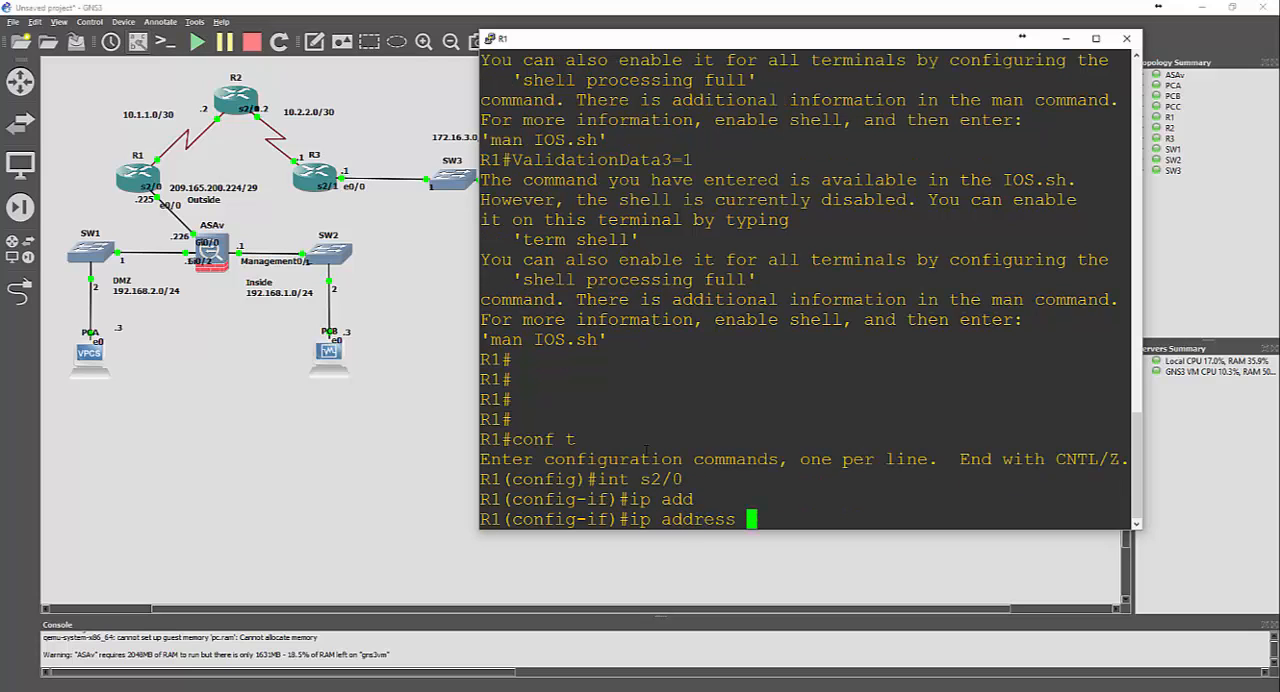
text(10.1.1.1 255.25)
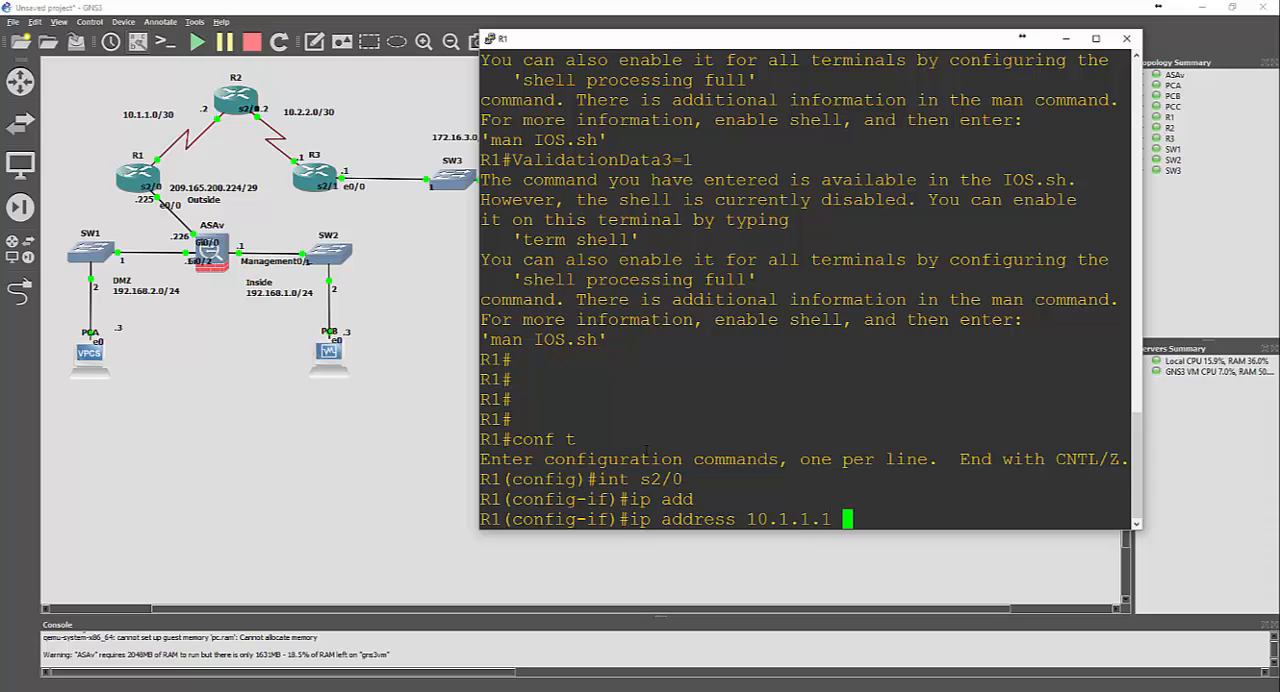
text(5.255.25)
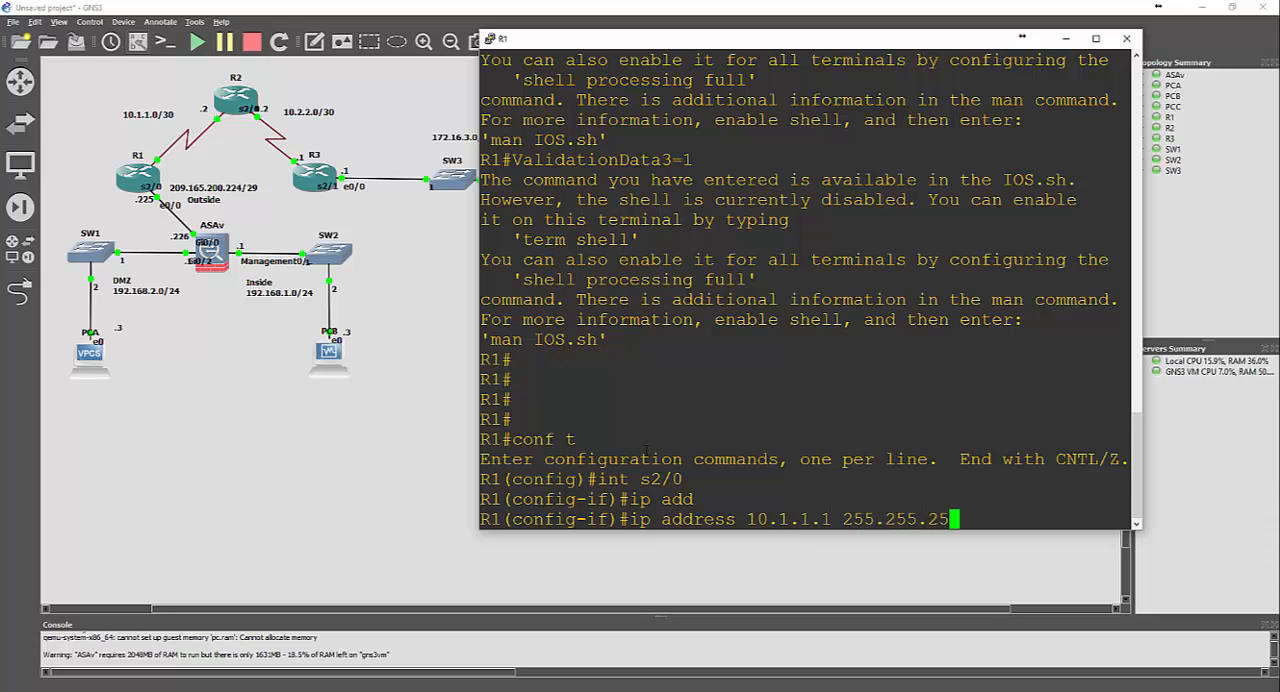
text(2)
key(Return)
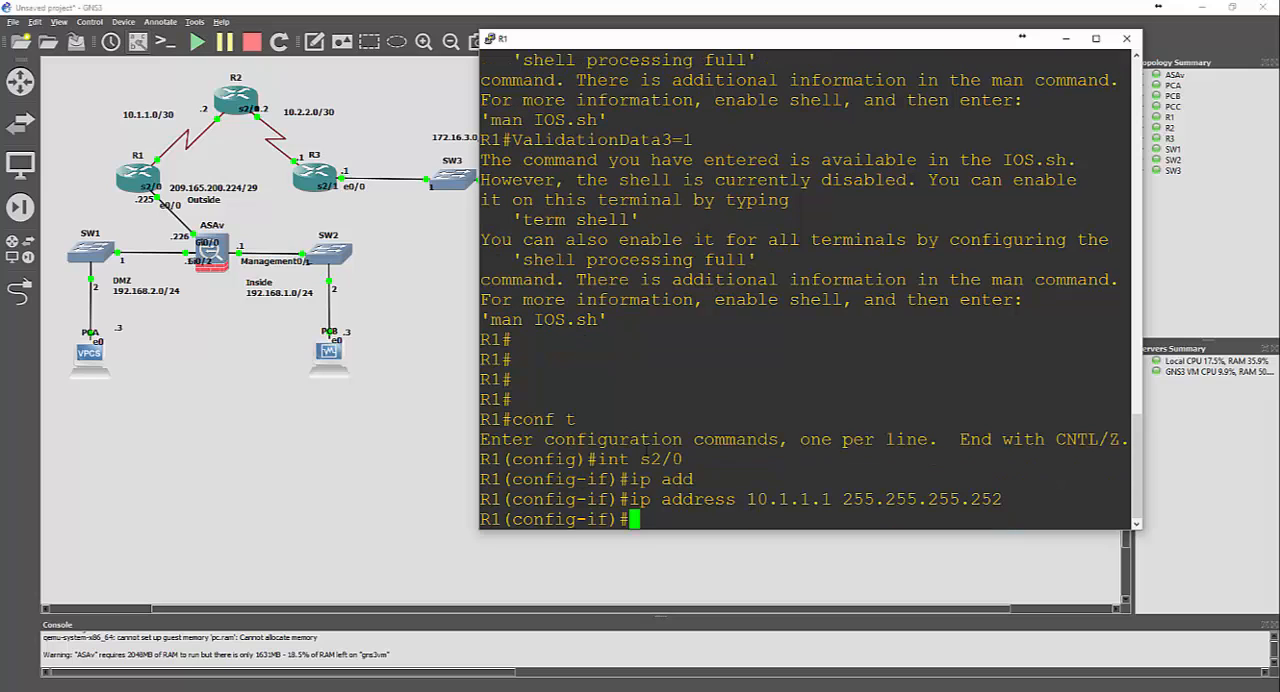
Enable interface s2/0 with no shut and exit to global configuration mode
text(no shut)
key(Return)
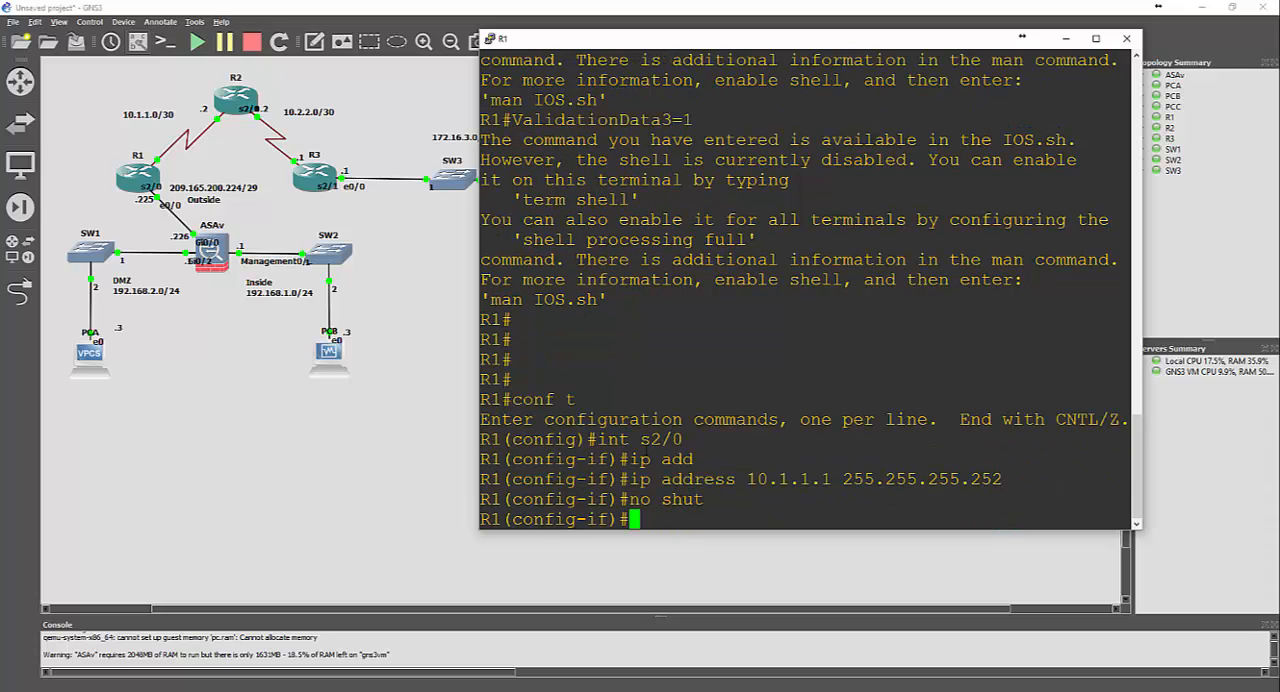
text(exit)
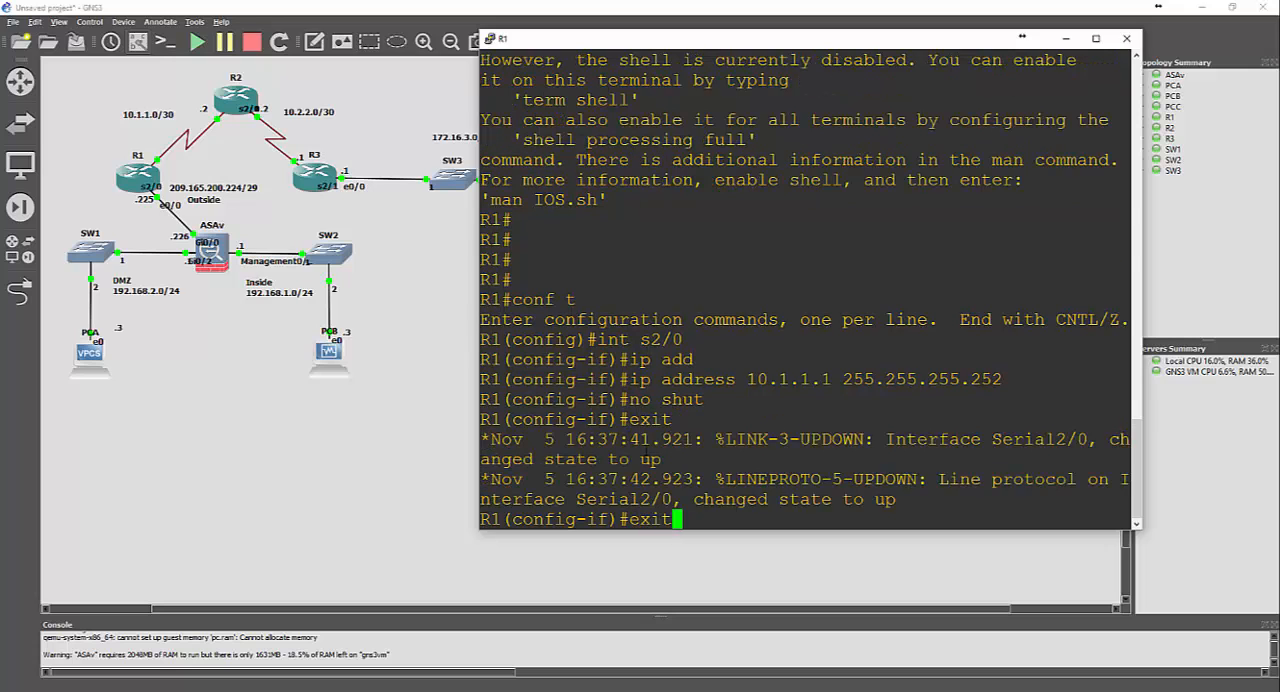
key(Return)
Assign R1's interface e0/0 the IP address 209.165.200.225 with mask 255.255.255.248
text(int)
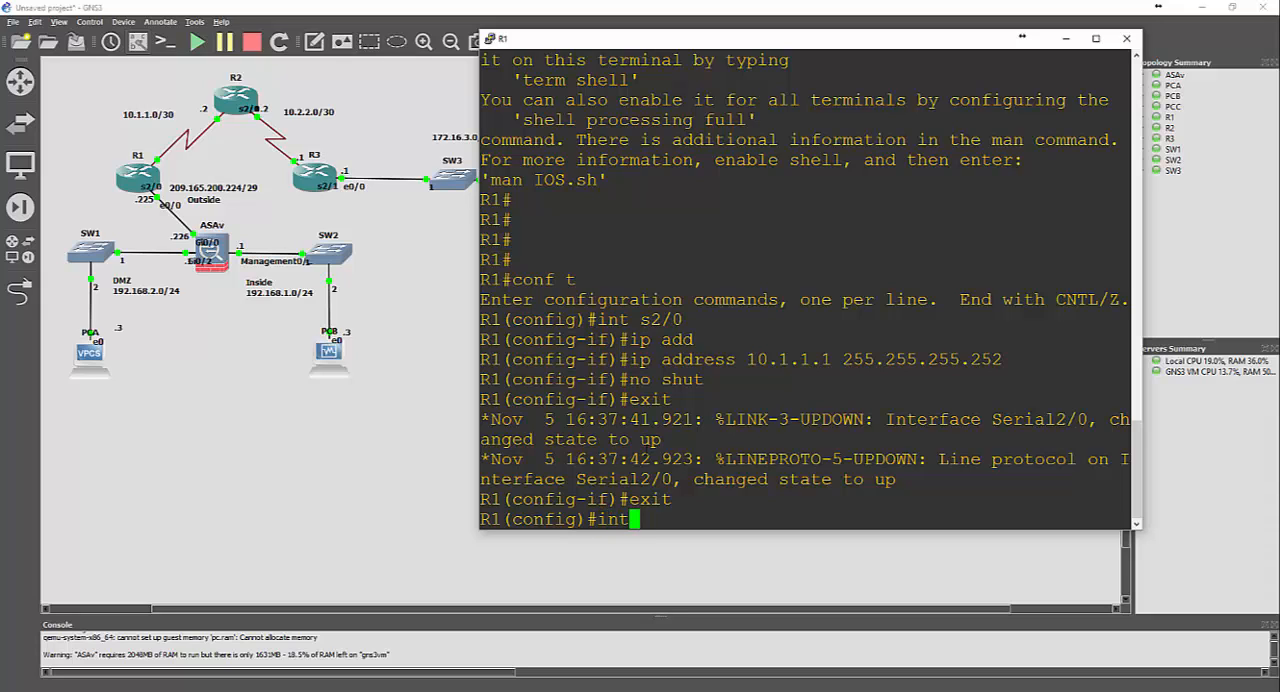
key(BackSpace)
text(t e0/0)
key(Return)
text(ip add)
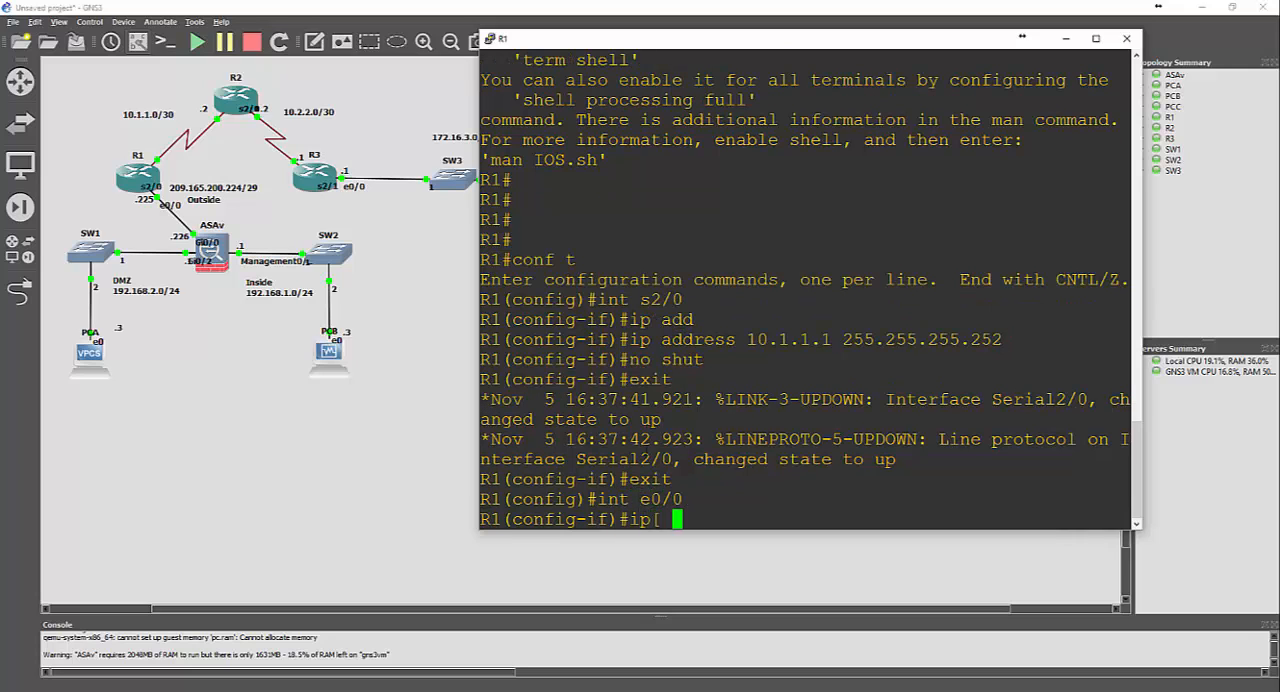
key(Tab)
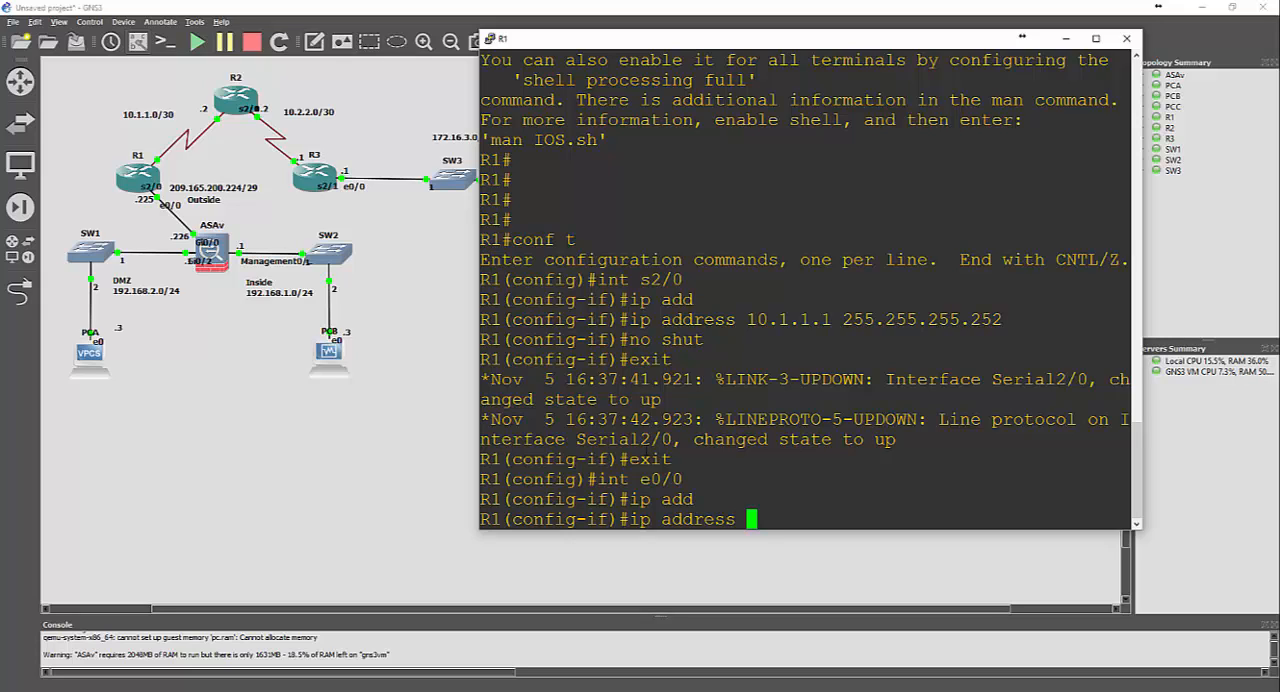
text(209.165.200.)
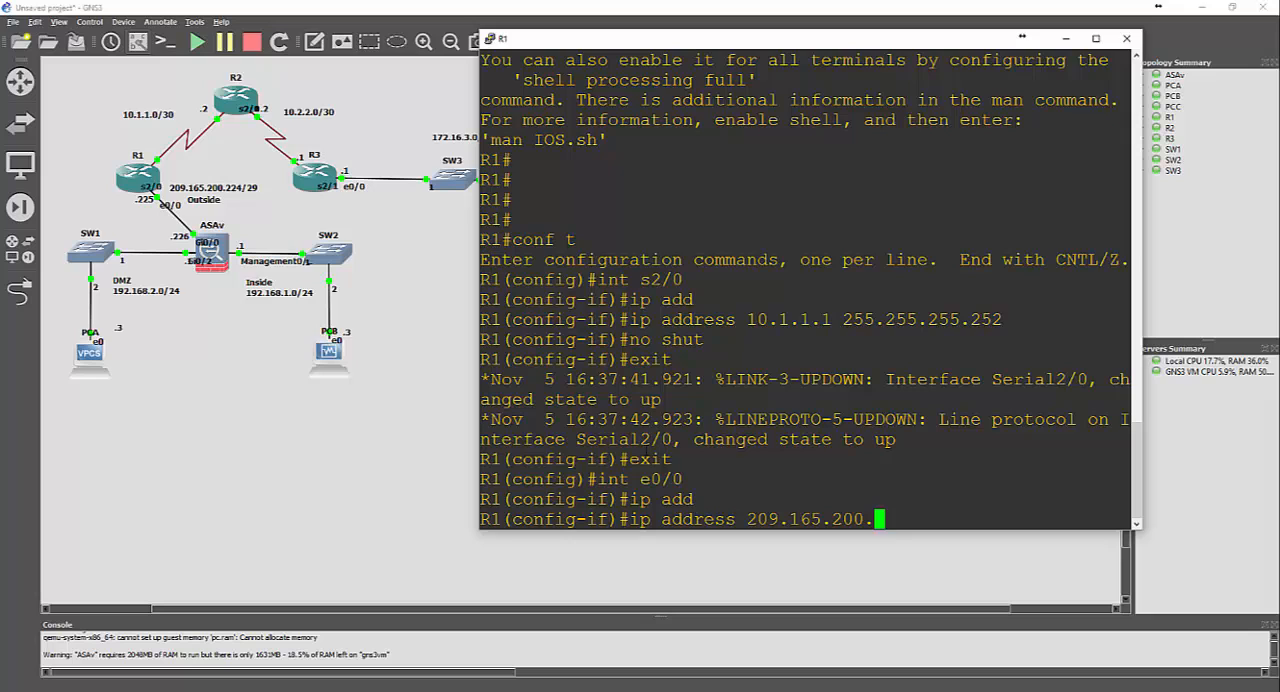
text(225 255.2)
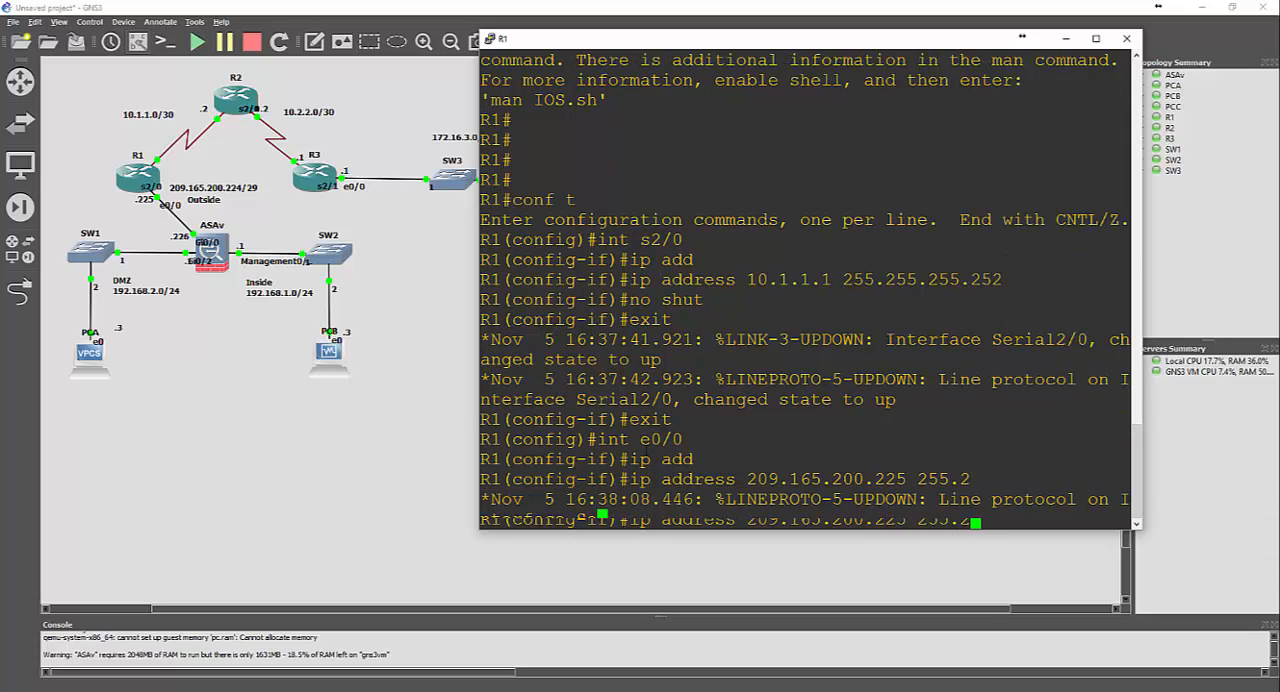
text(55.255.2)
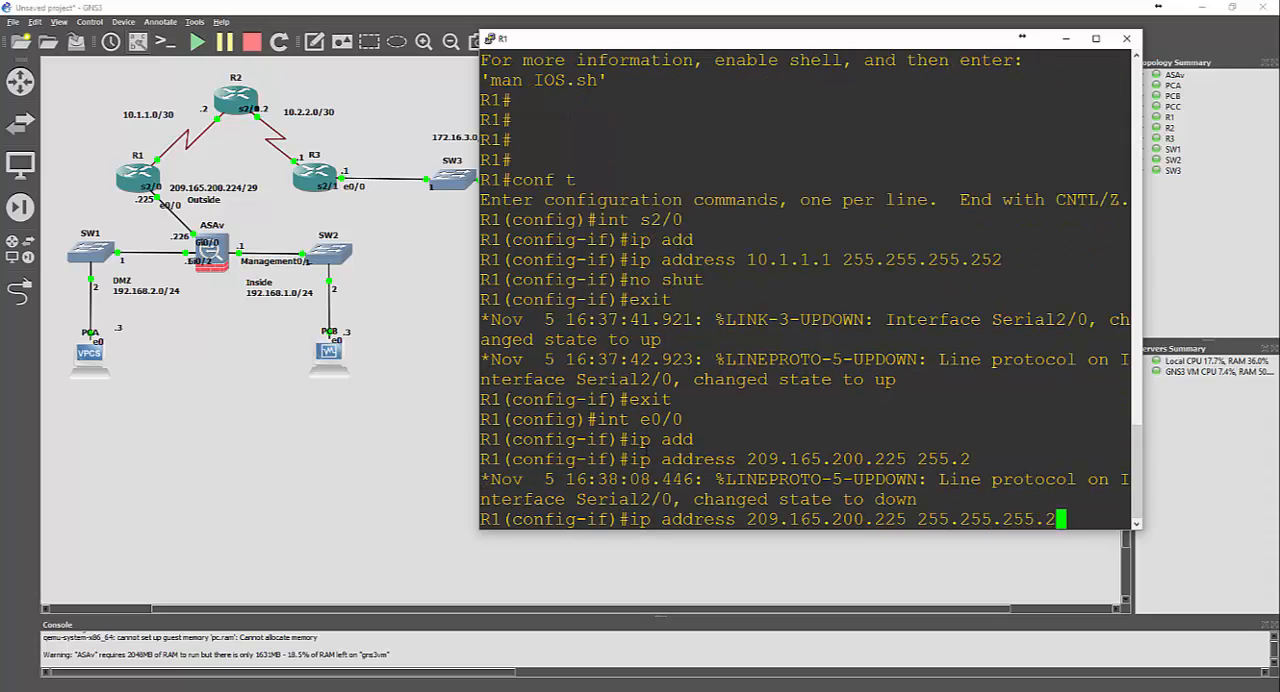
text(48)
key(Return)
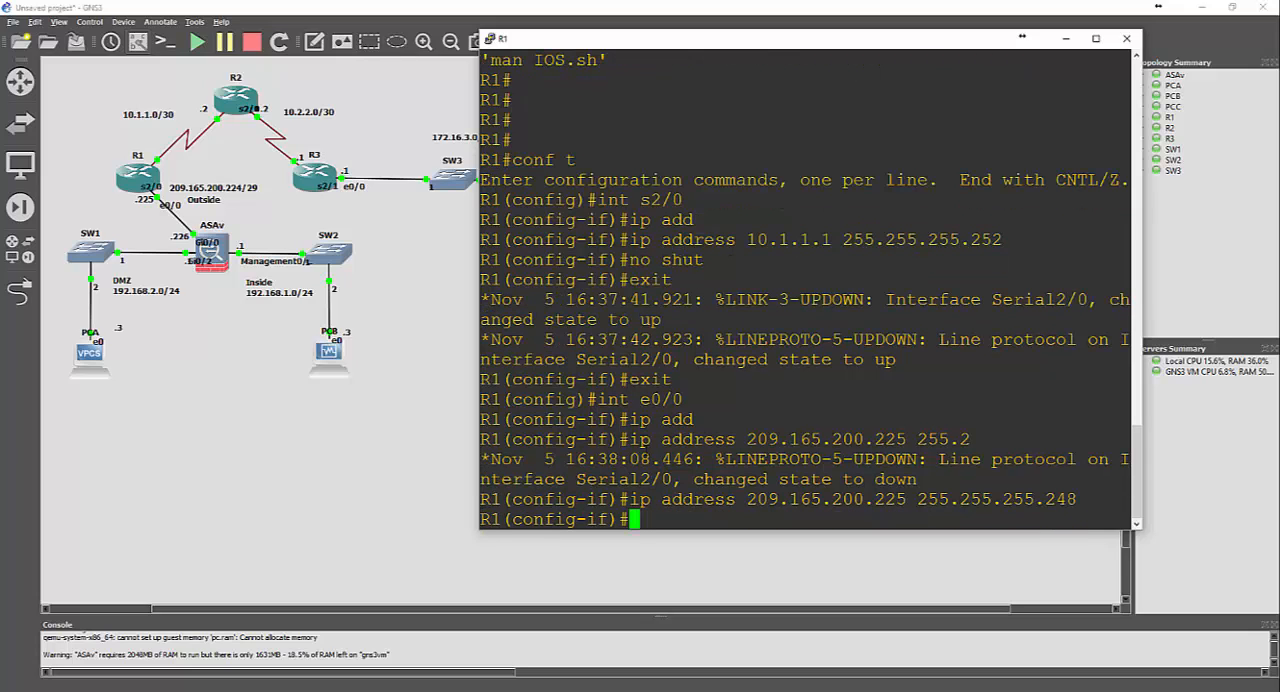
Enable R1's interface e0/0 with no shut and exit to global configuration mode
text(no shut)
key(Return)
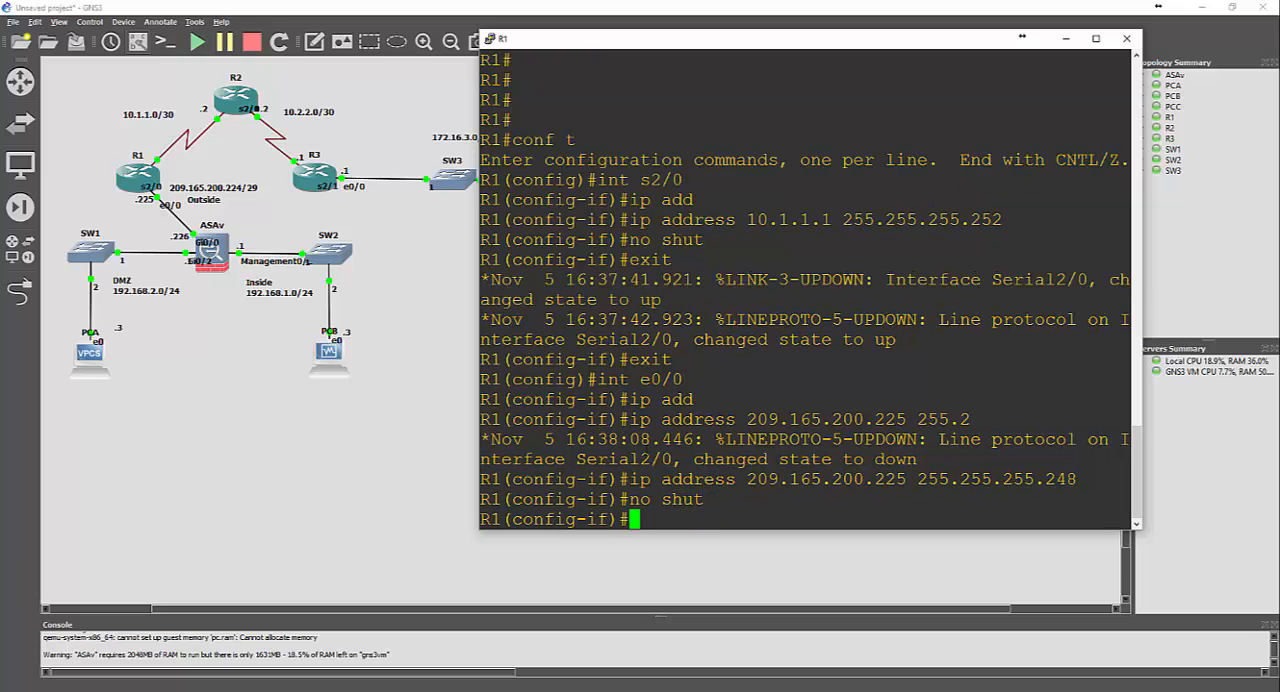
text(exit)
key(Return)
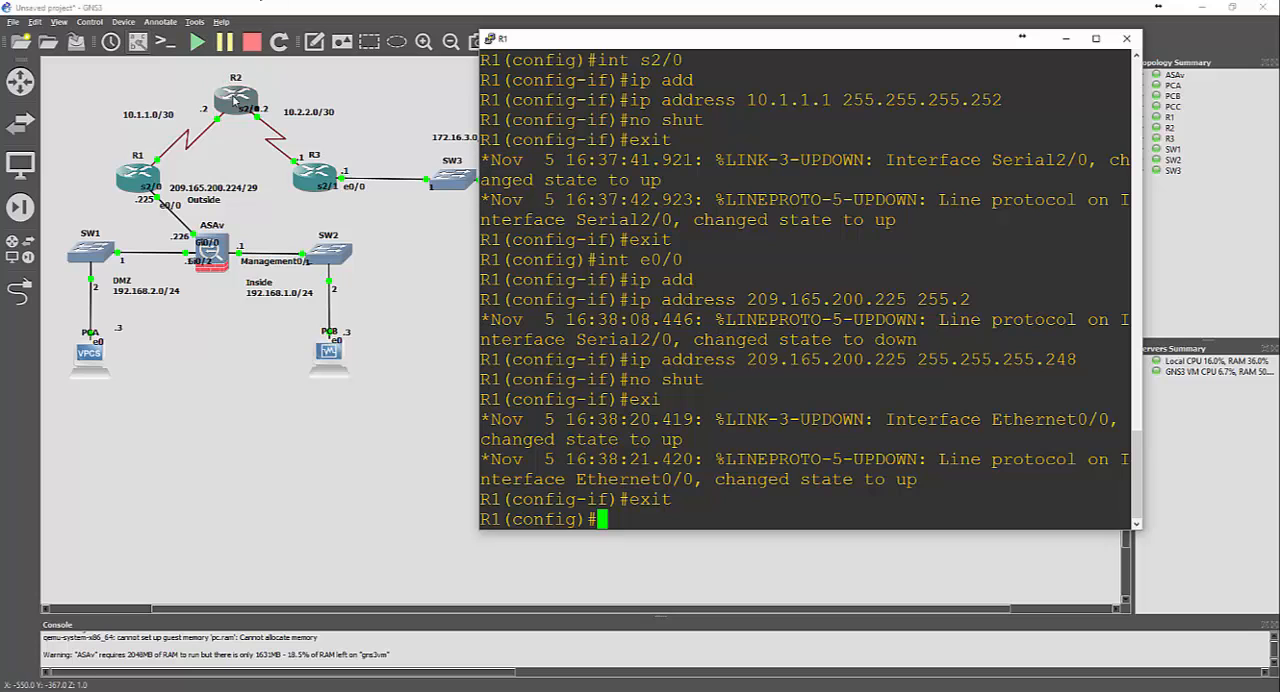
Open the console of router R2 and place its narrowed window beside the topology
right_click(234, 96)
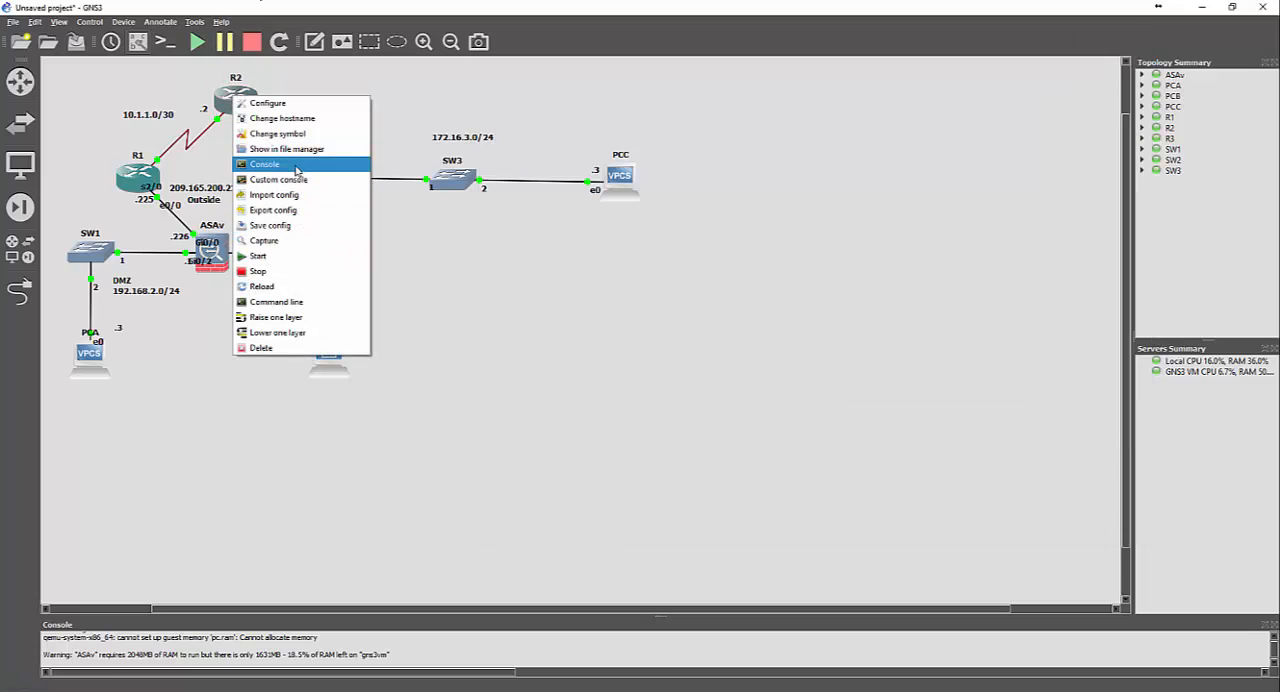
click(296, 170)
drag(352, 133, 709, 112)
drag(1084, 230, 973, 238)
Set the R2 console's terminal font size to 20 in its appearance settings and apply the change
right_click(616, 112)
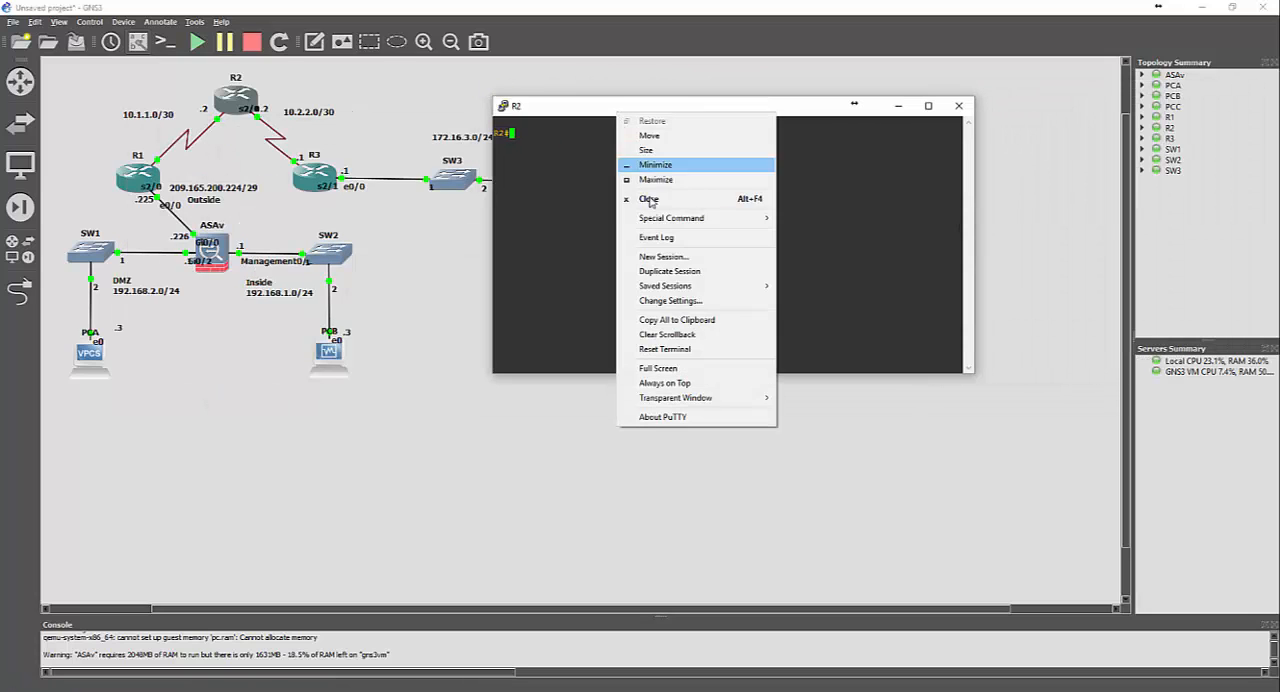
mouse_move(676, 222)
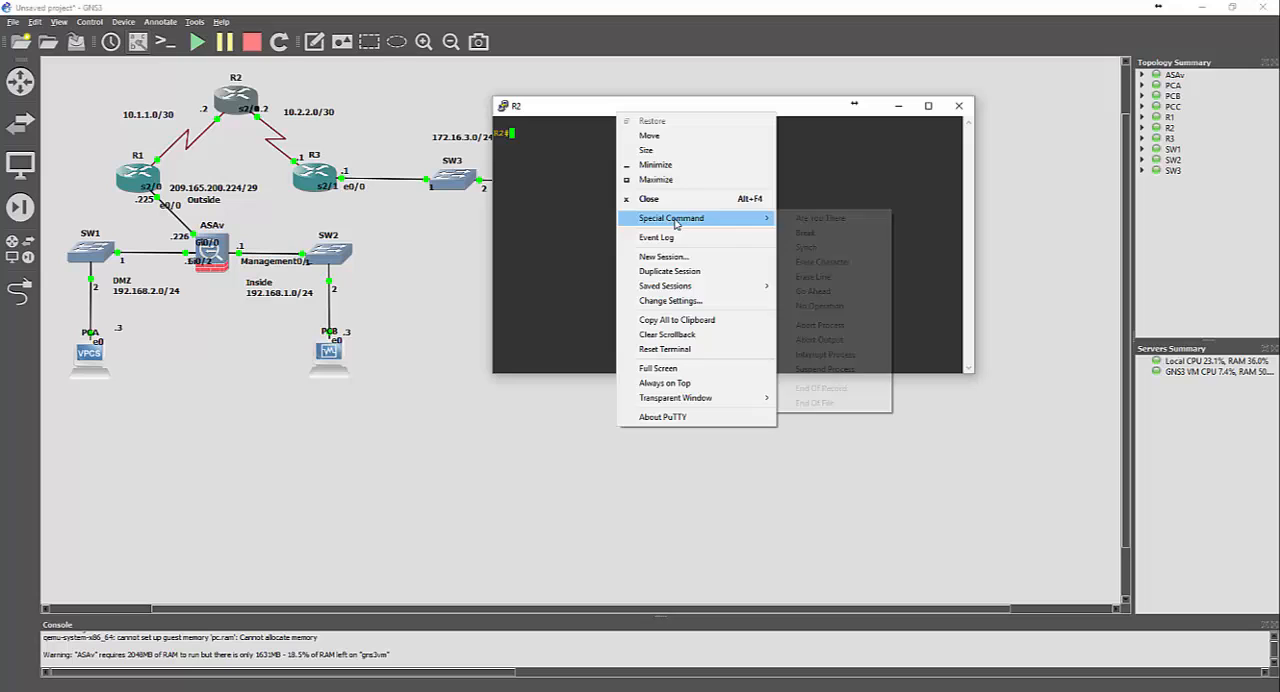
click(694, 302)
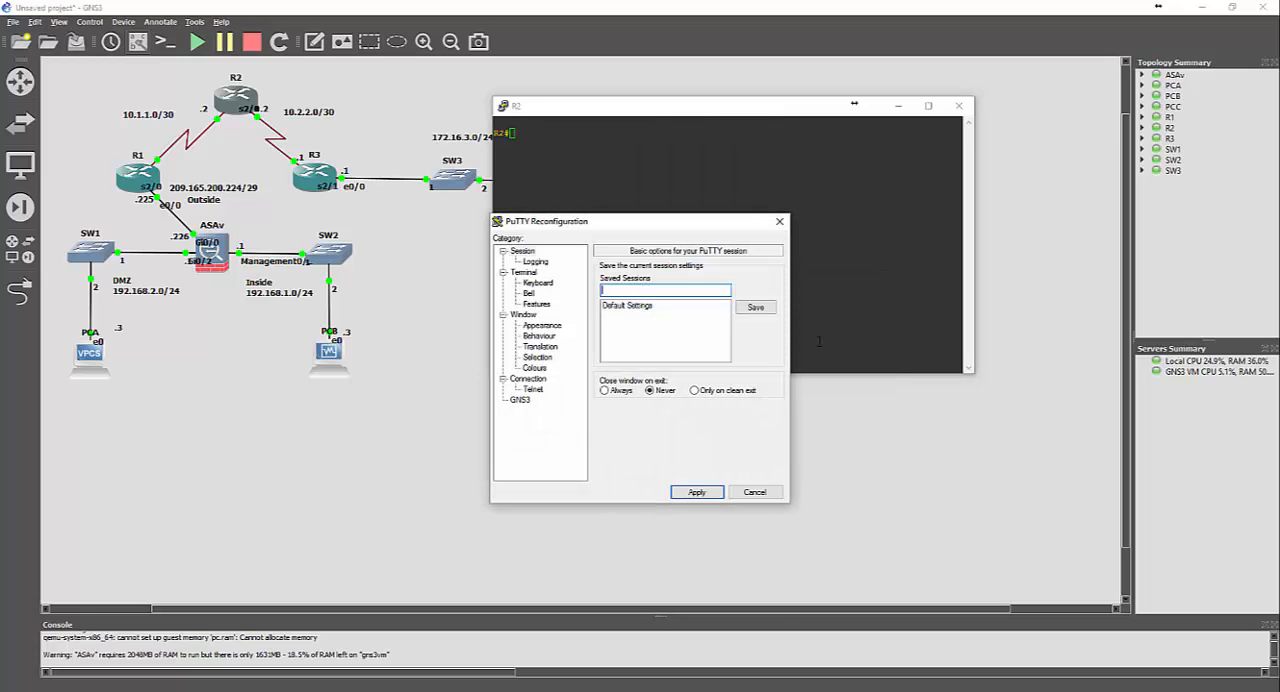
click(543, 326)
click(757, 346)
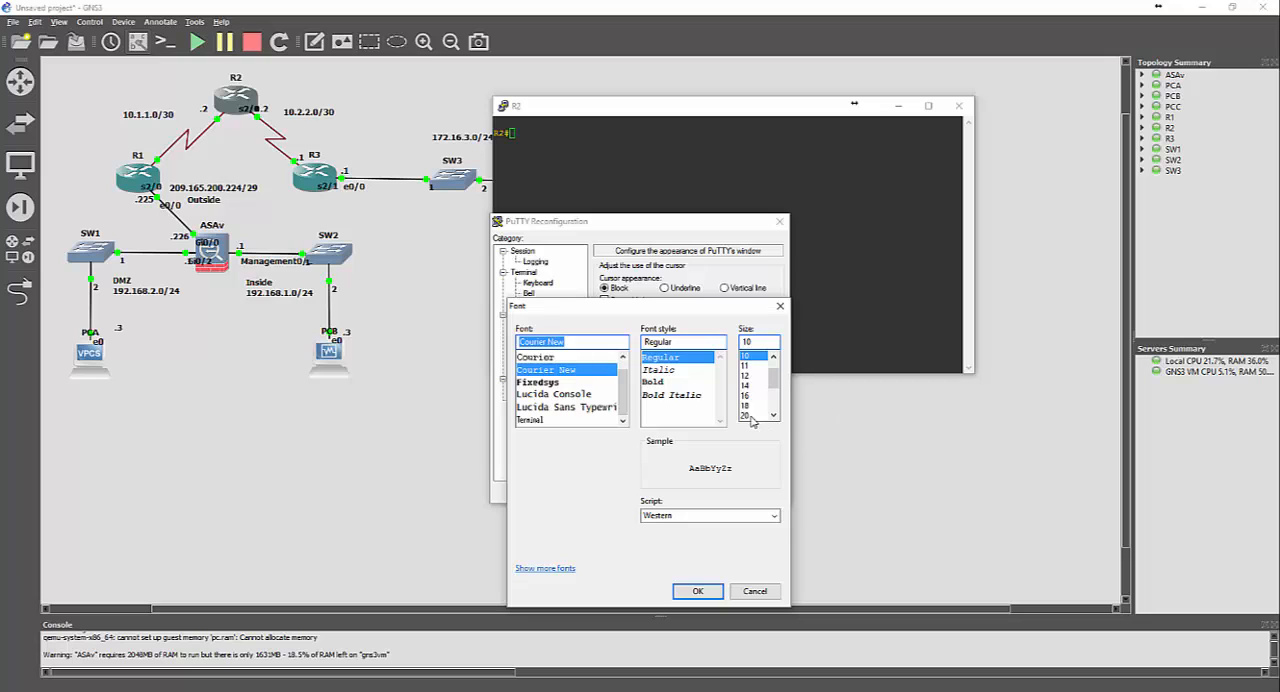
click(750, 415)
click(698, 591)
click(700, 494)
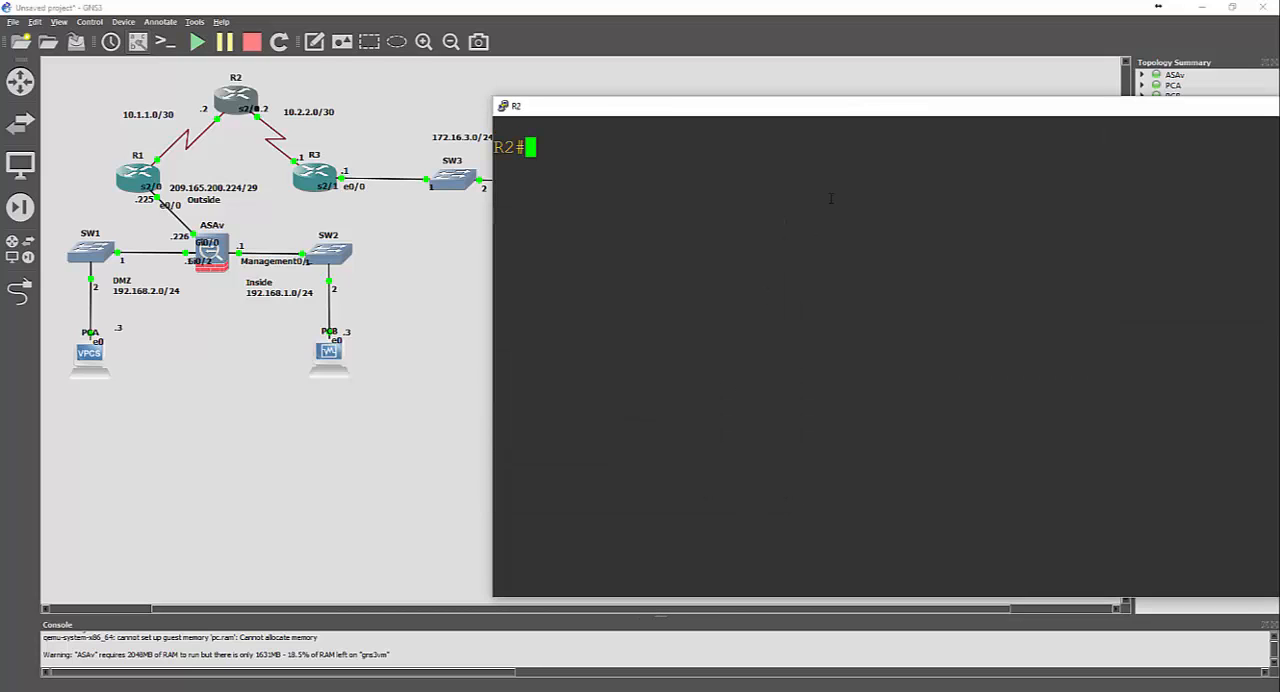
Narrow the enlarged R2 console window and reposition it so the router and firewall topology stays uncovered
drag(775, 108, 457, 49)
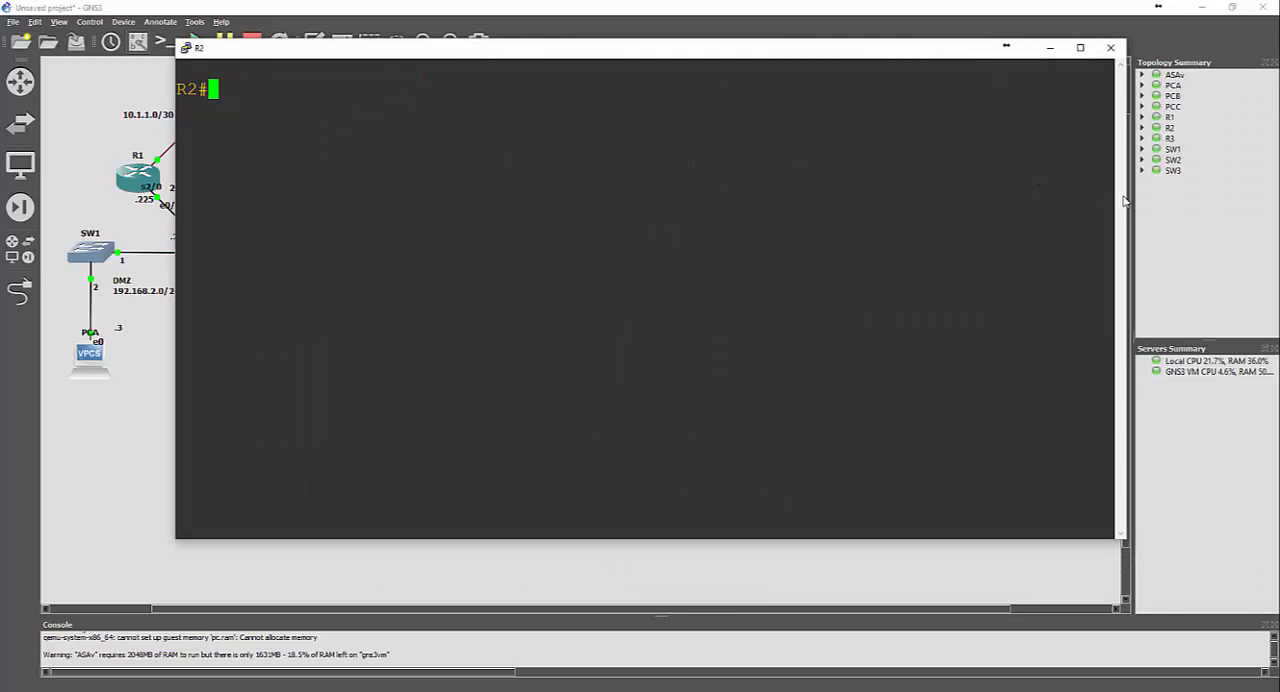
drag(1125, 197, 823, 214)
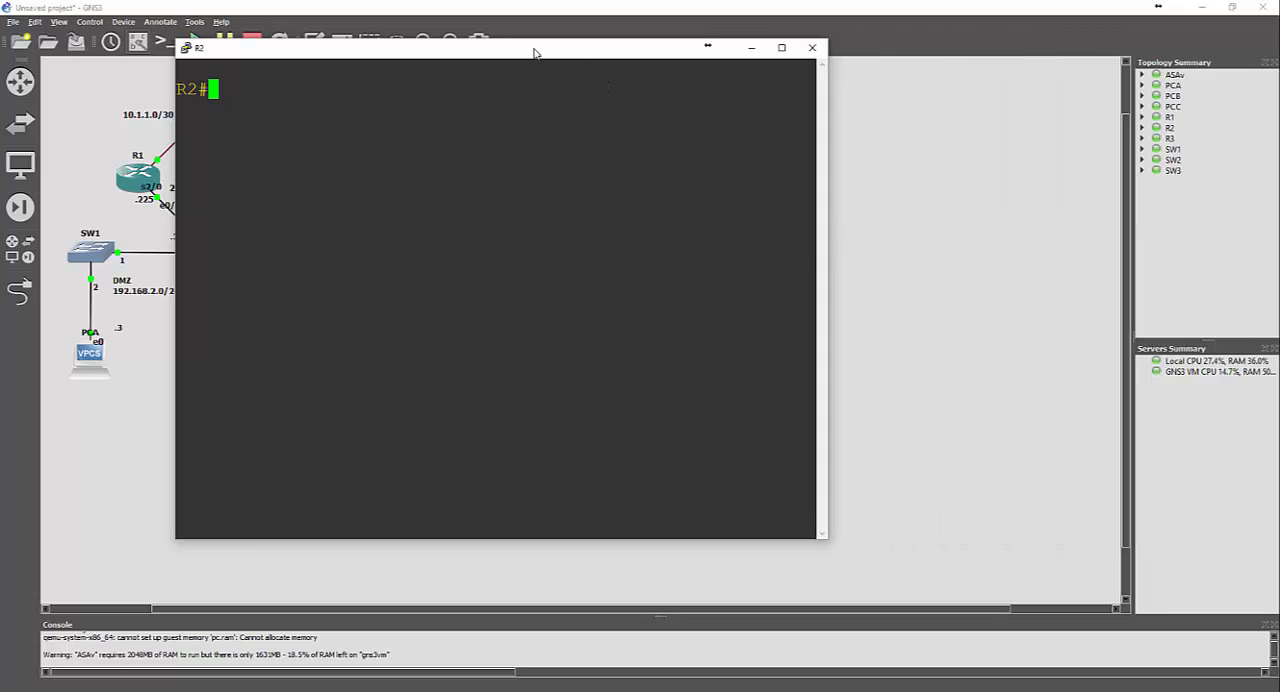
drag(534, 51, 887, 53)
Enter global configuration mode on R2, assign interface s2/0 the address 10.1.1.2 with mask 255.255.255.252, and enable it
text(conf t)
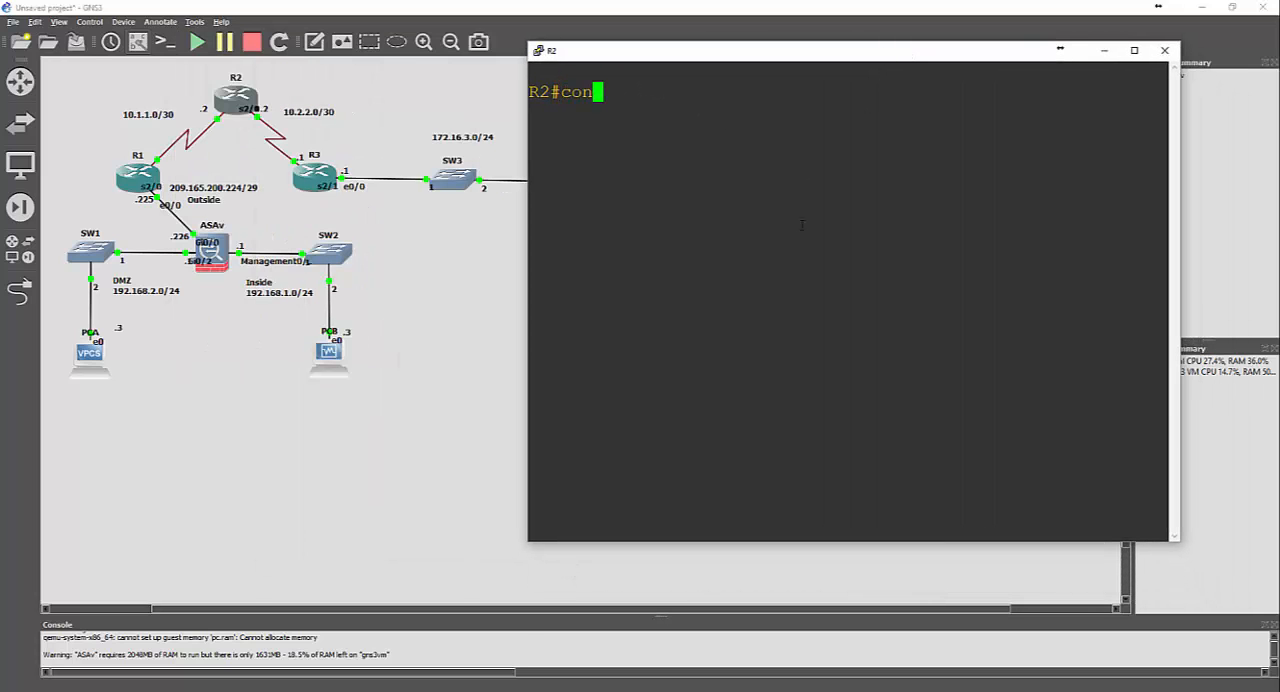
key(Return)
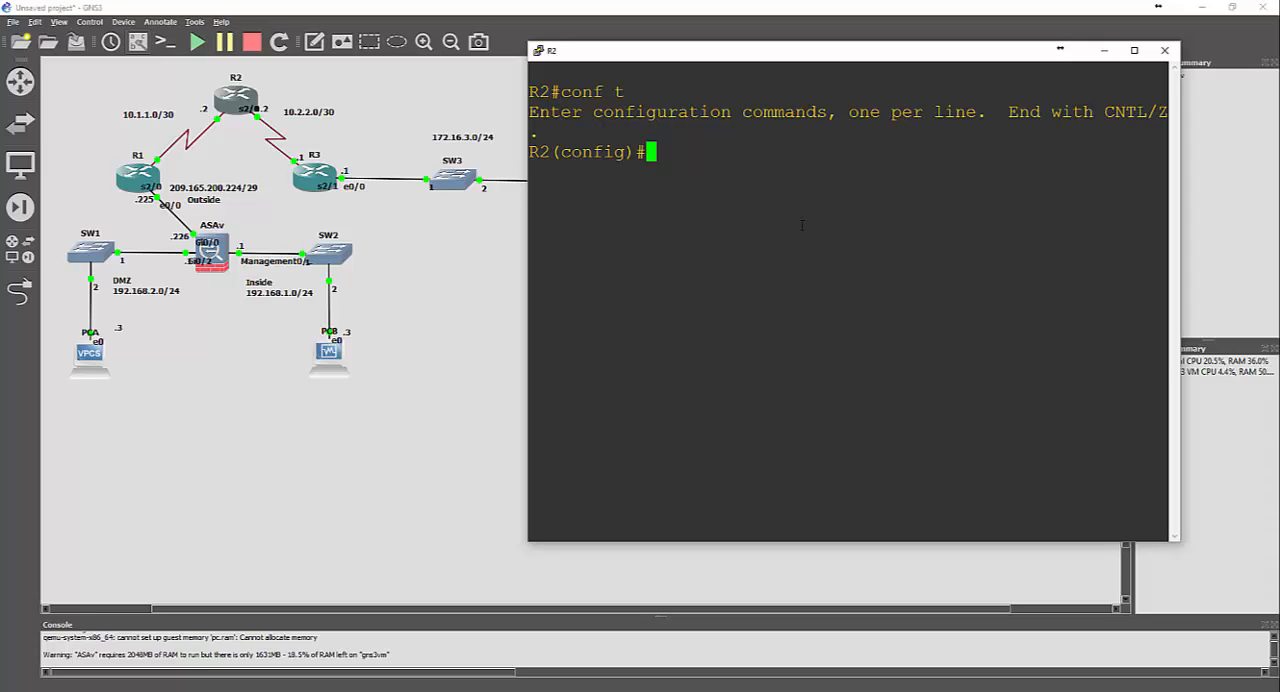
text(int s2/0)
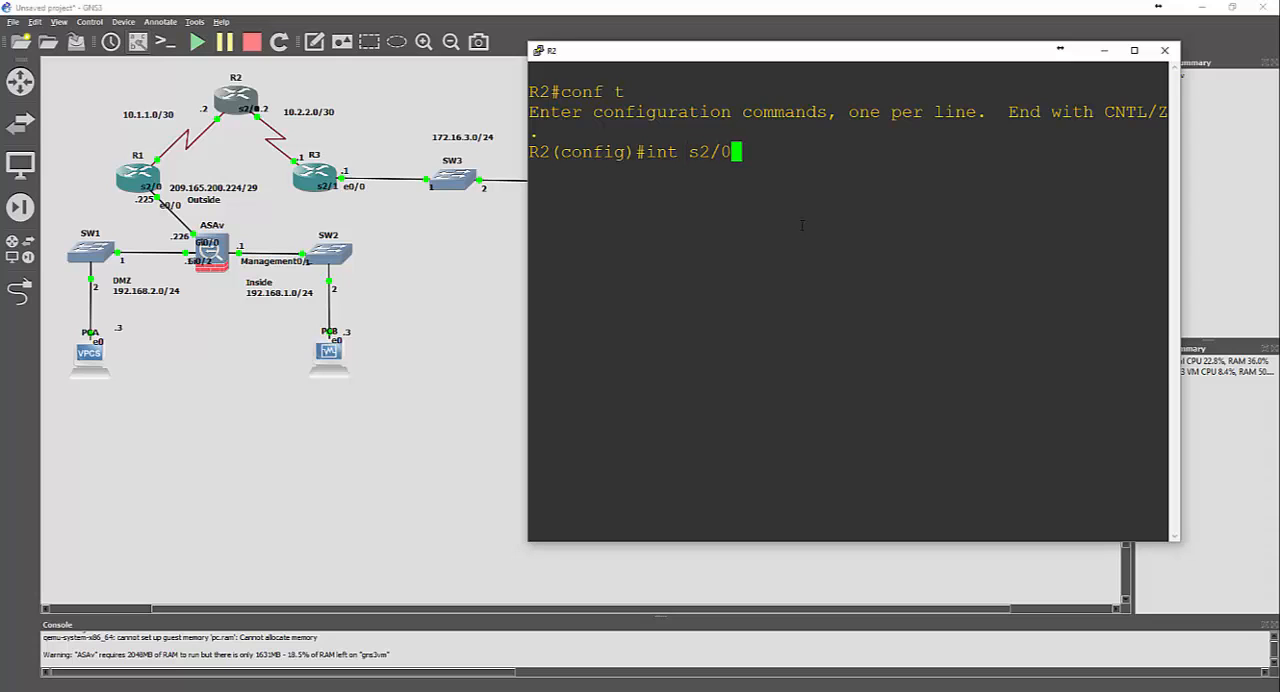
key(Return)
text(ip add)
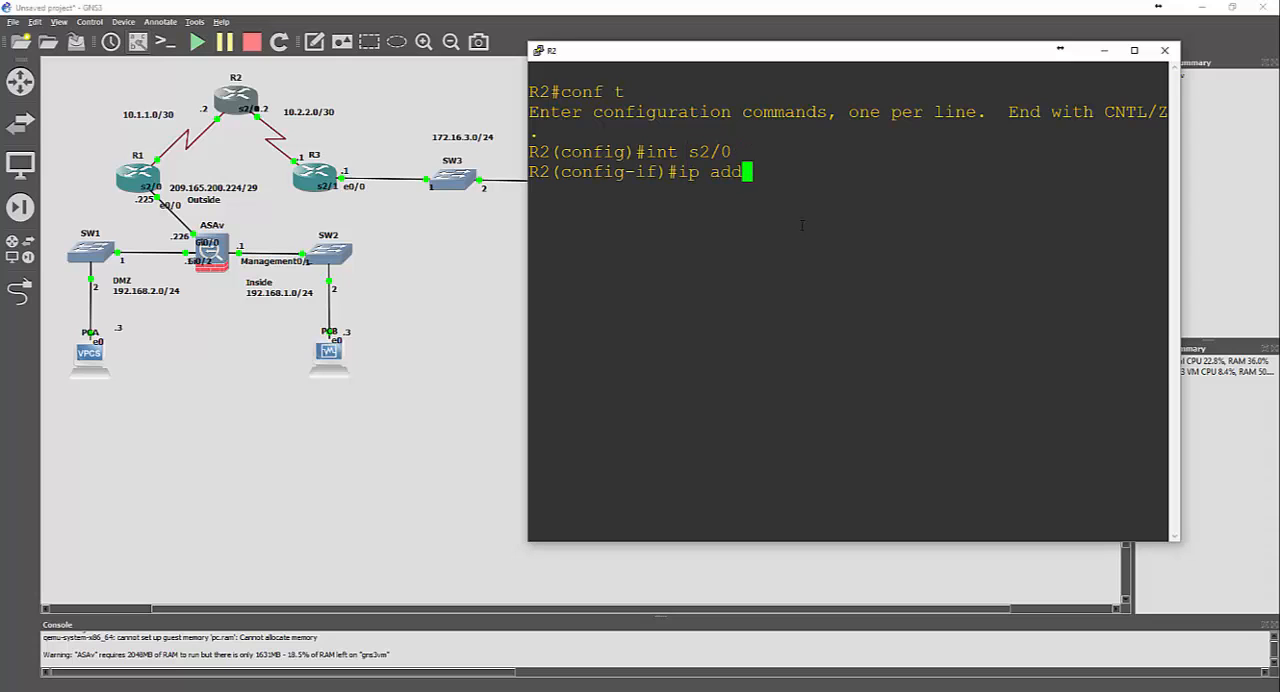
key(Tab)
text(10.1)
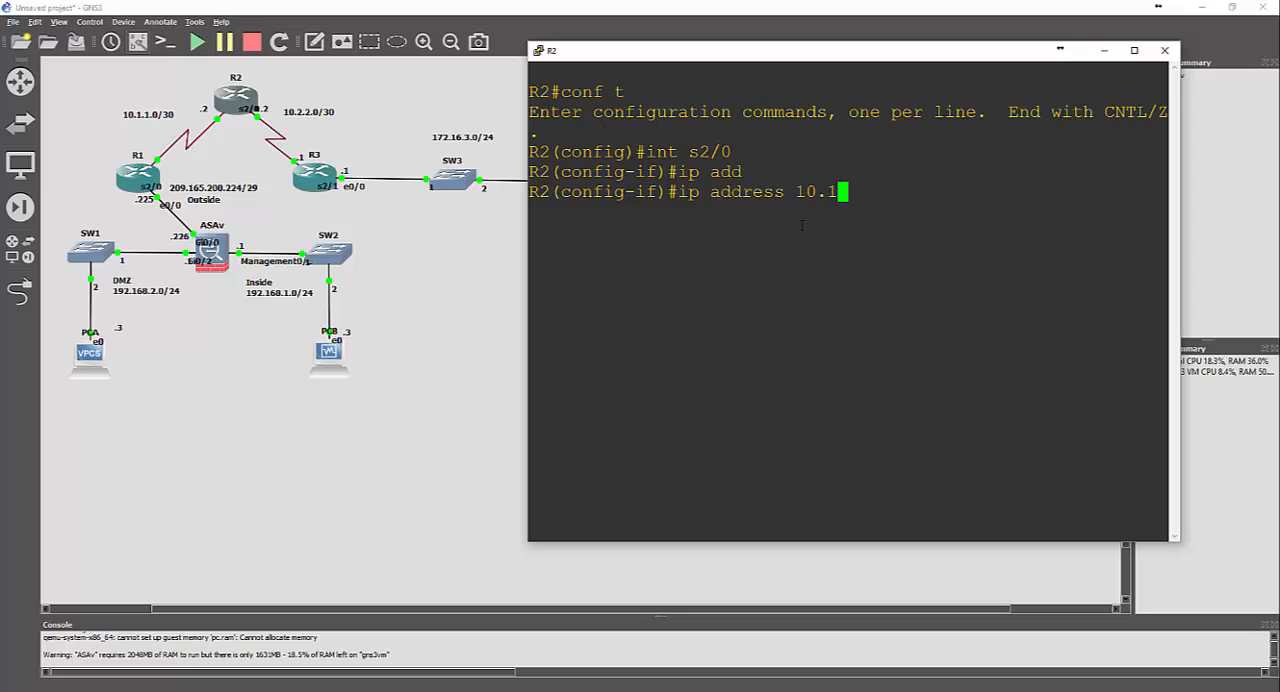
text(.1.2 255)
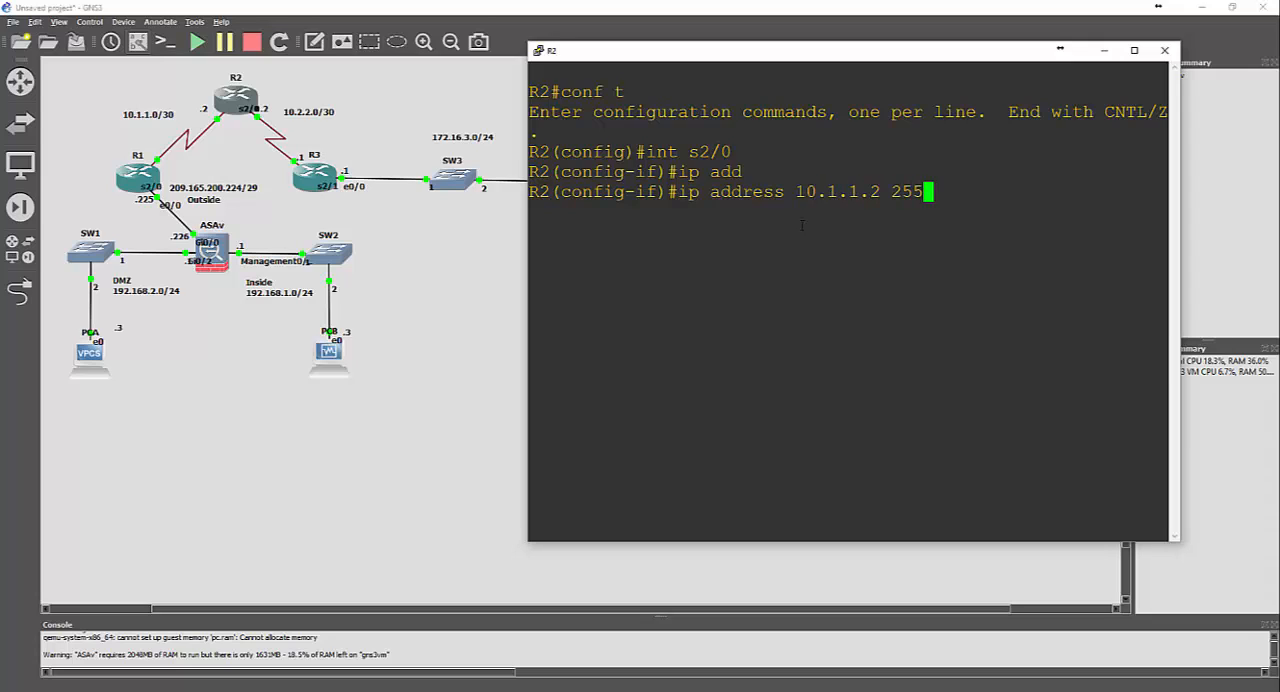
text(.255.255.252)
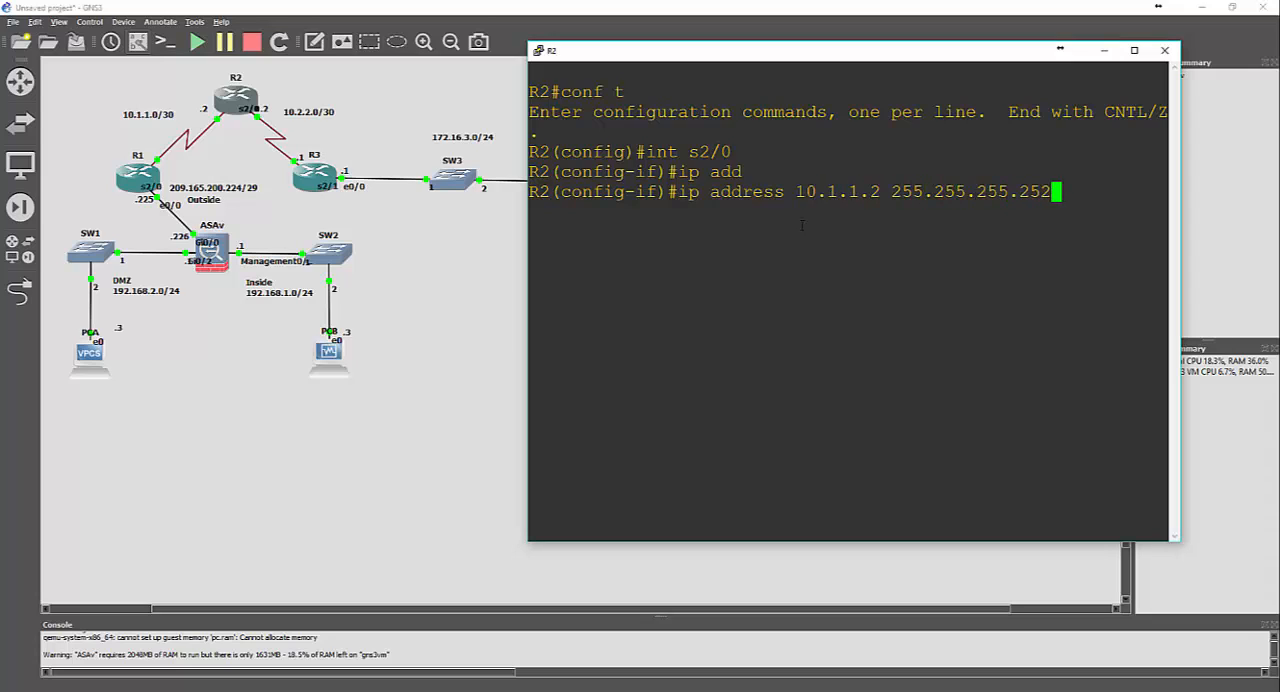
key(Return)
text(no shut)
key(Return)
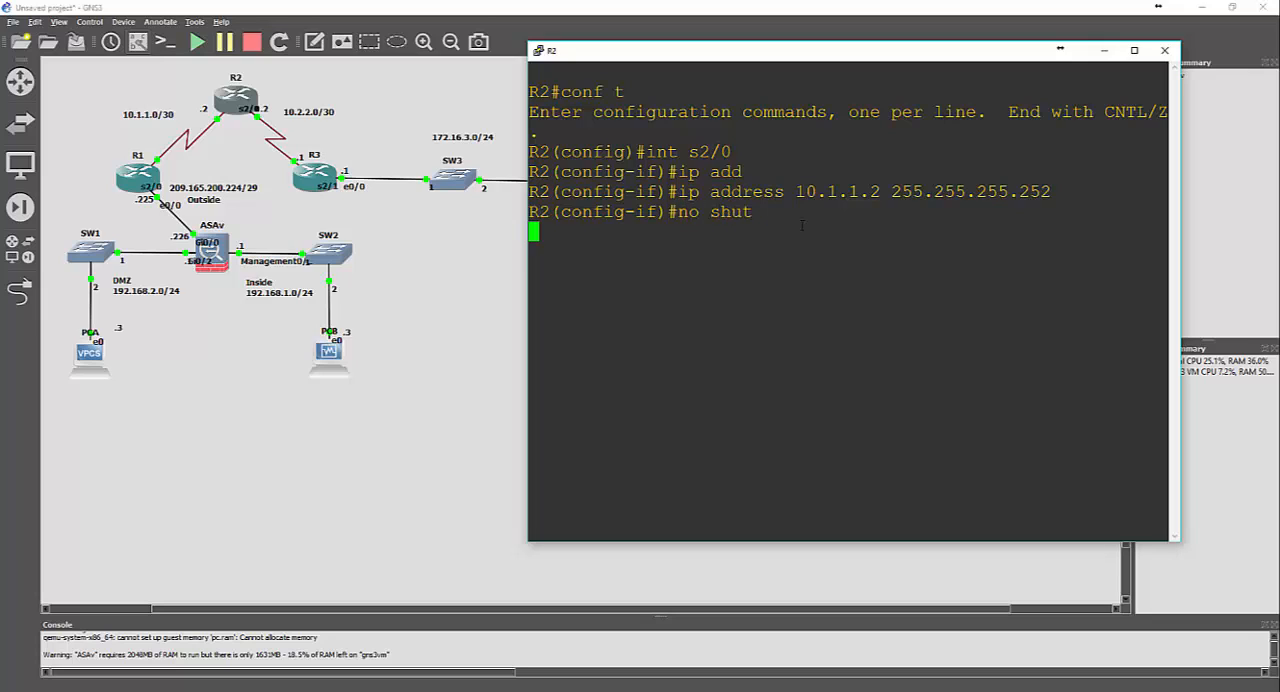
Ping 10.1.1.1 twice from R2's interface configuration mode, and exit to global configuration mode
text(do pi)
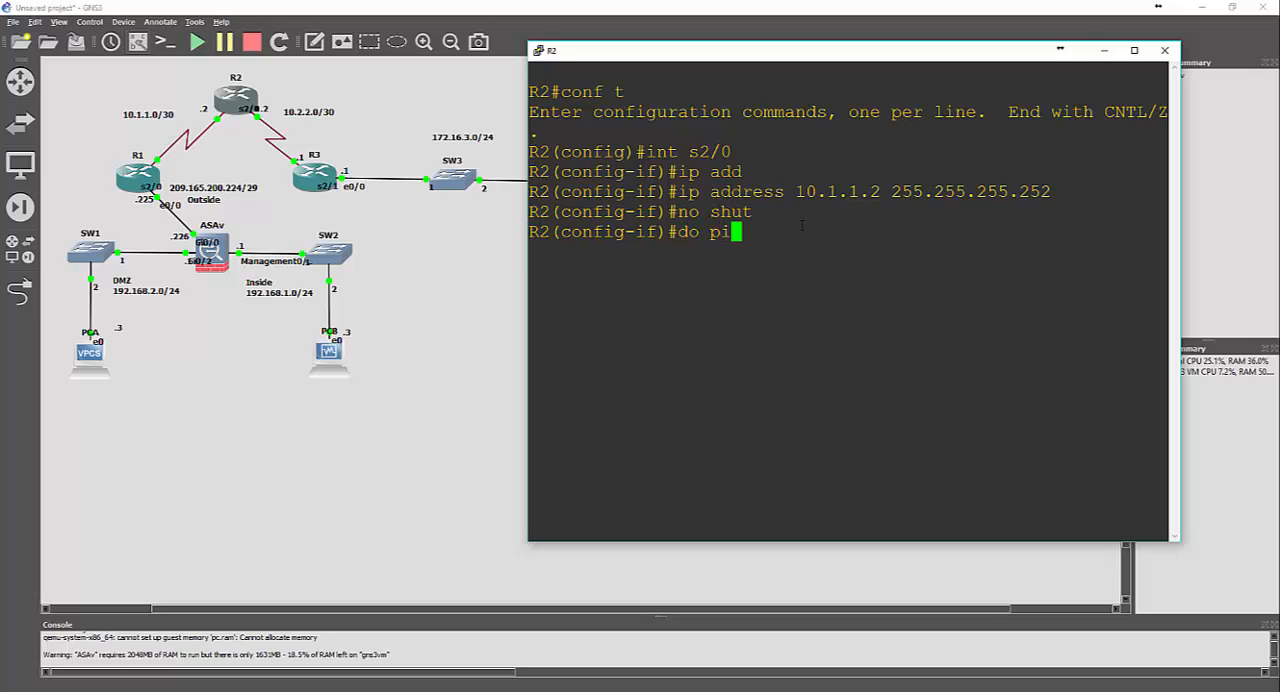
text(ng 10.1.1)
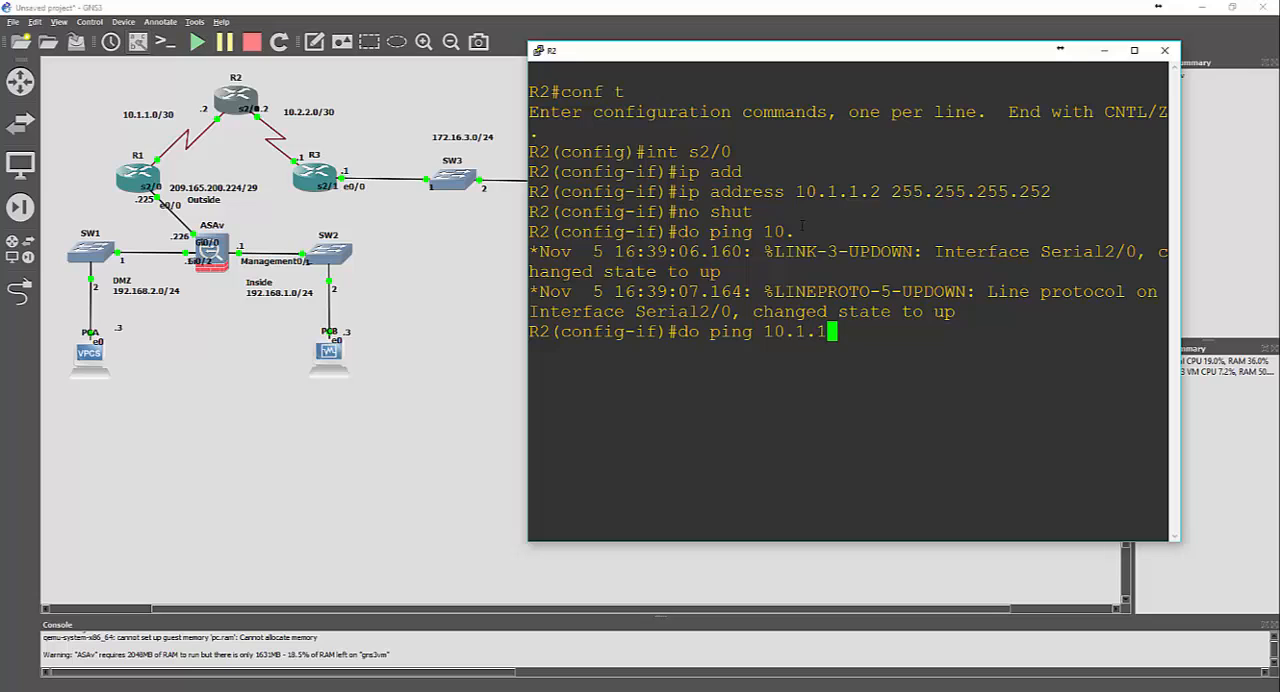
text(.1)
key(Return)
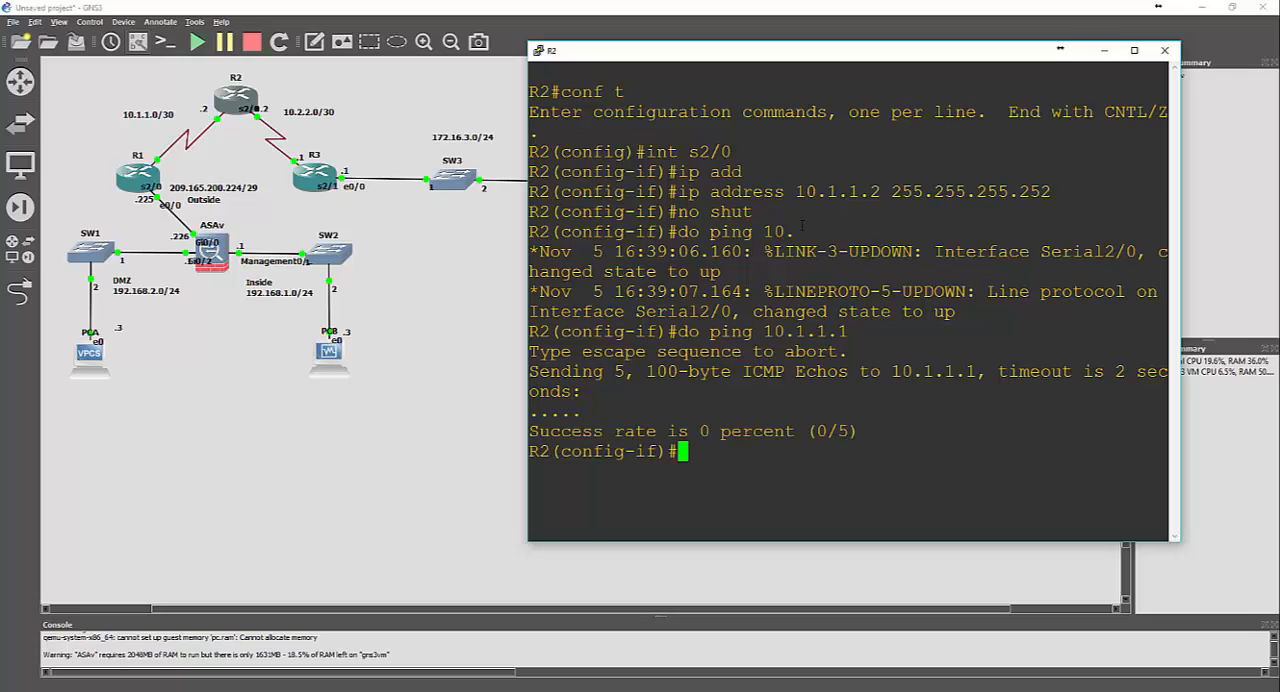
key(Up)
key(Return)
key(Return)
key(Return)
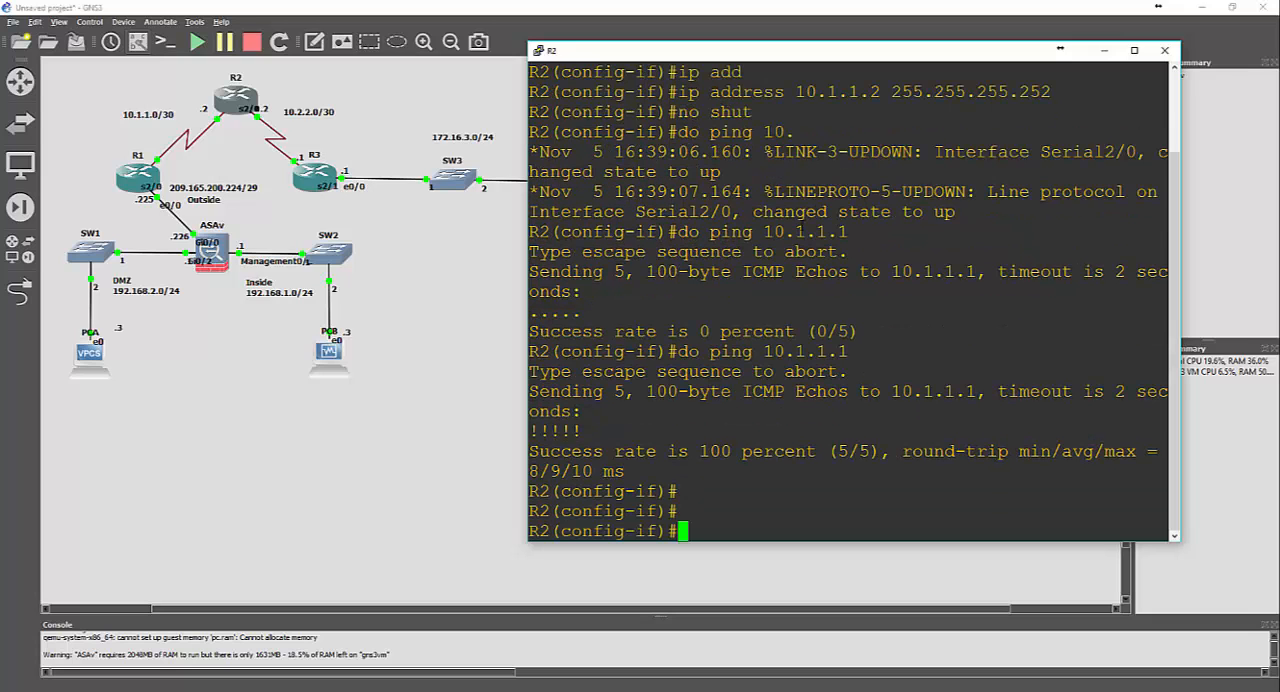
text(exit)
key(Return)
Display R2's running configuration to examine its serial interfaces, and quit the listing
text(int s)
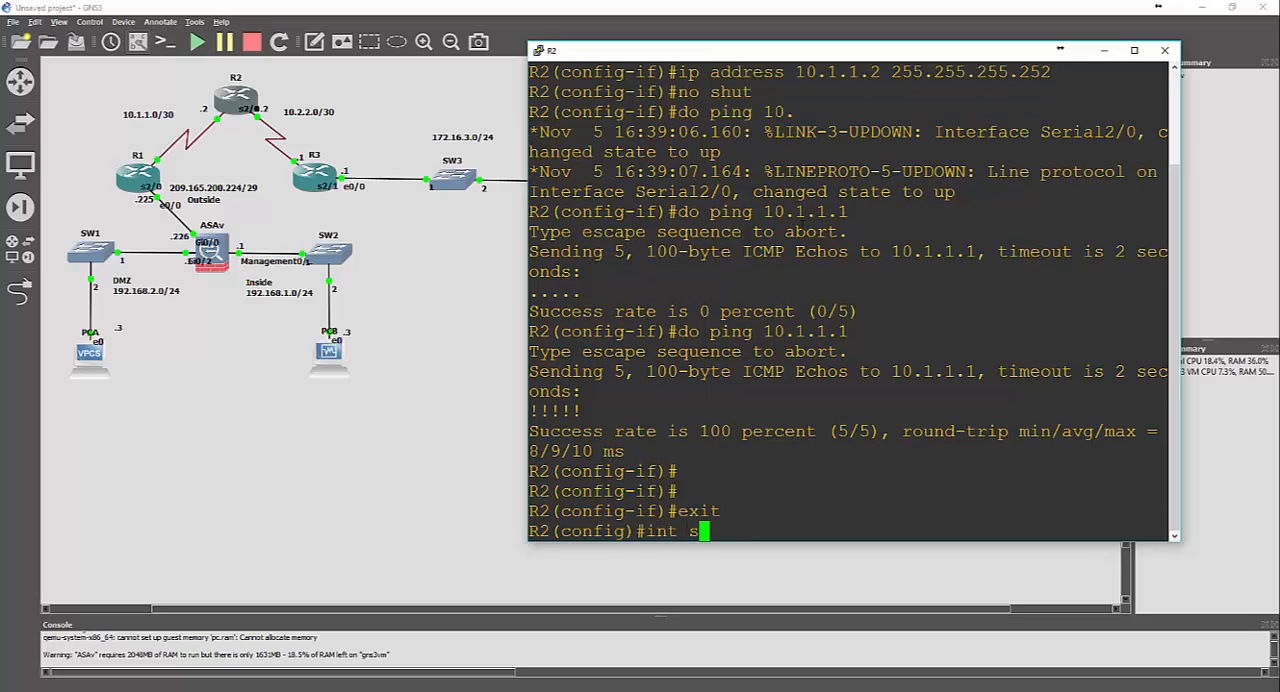
key(BackSpace)
key(BackSpace)
key(BackSpace)
key(BackSpace)
key(BackSpace)
text(do show run)
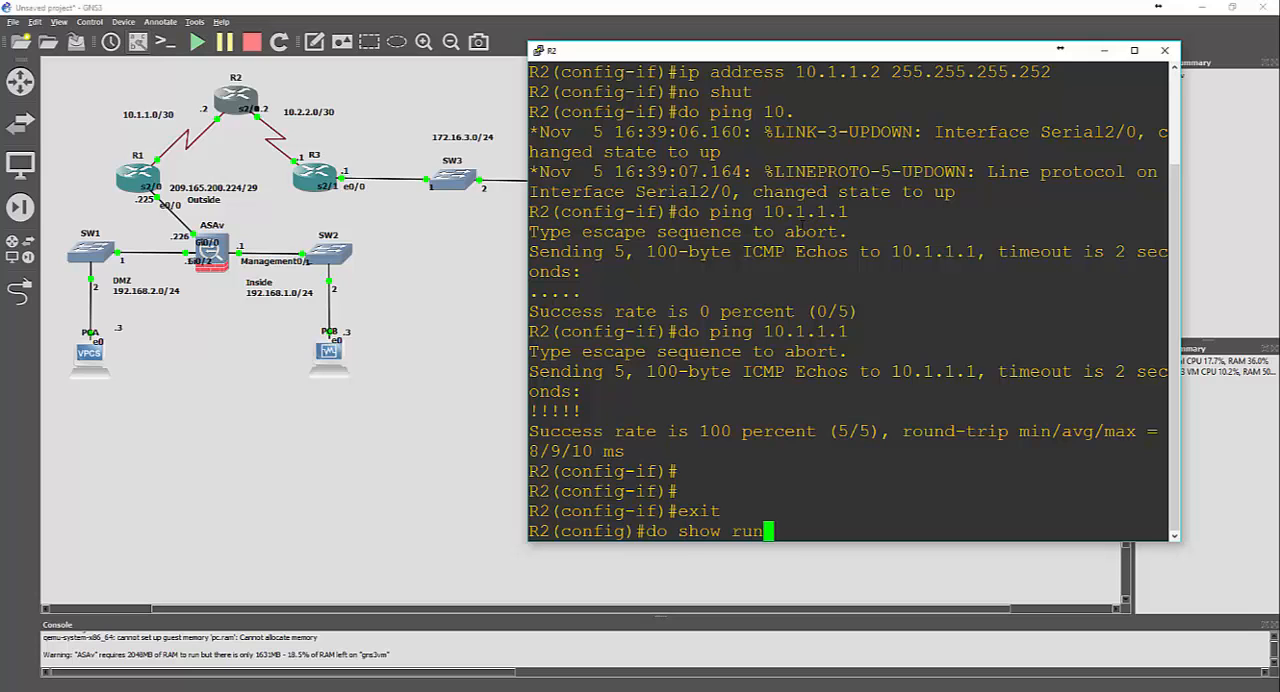
key(Return)
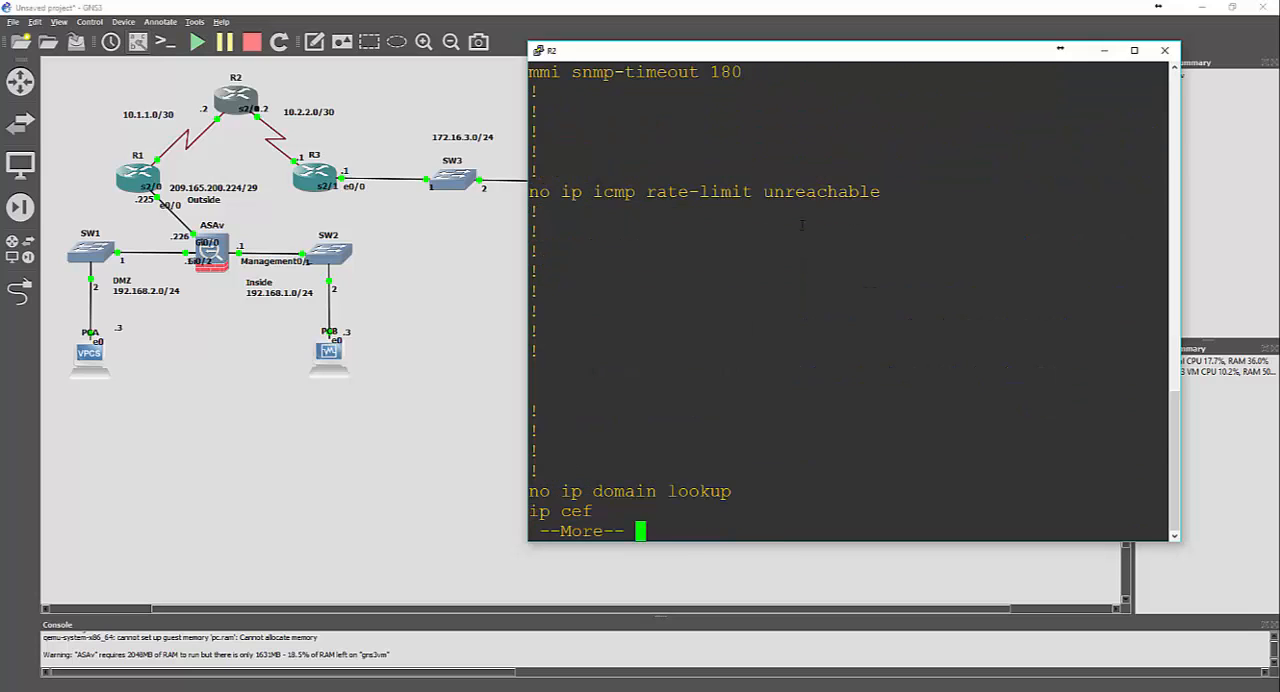
key(space)
key(space)
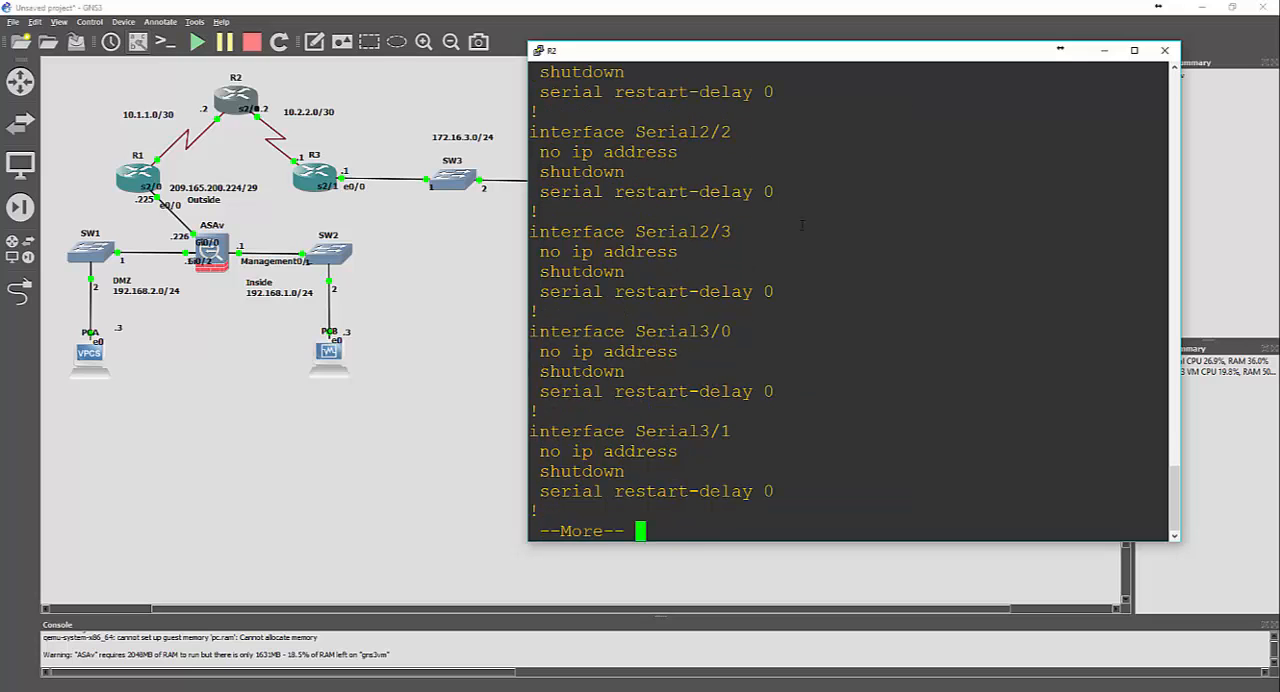
text(qint )
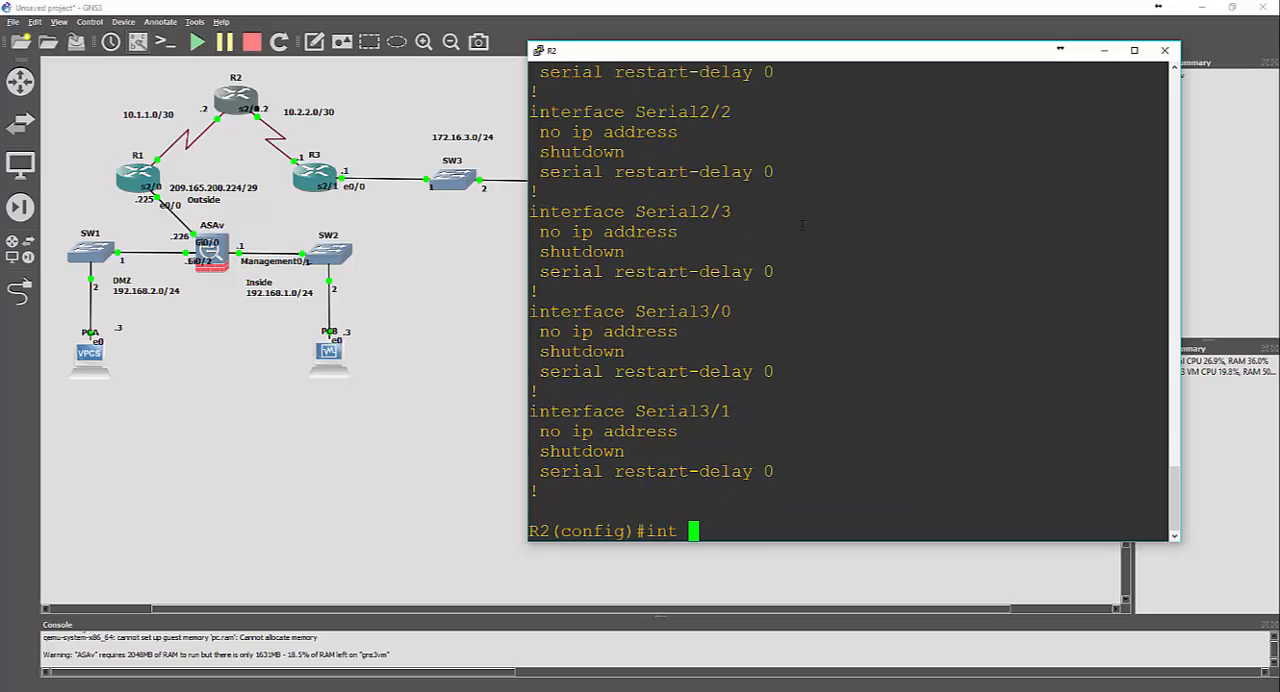
text(s2/1)
Assign R2's interface s2/1 the IP address 10.2.2.2 with mask 255.255.255.252
key(Return)
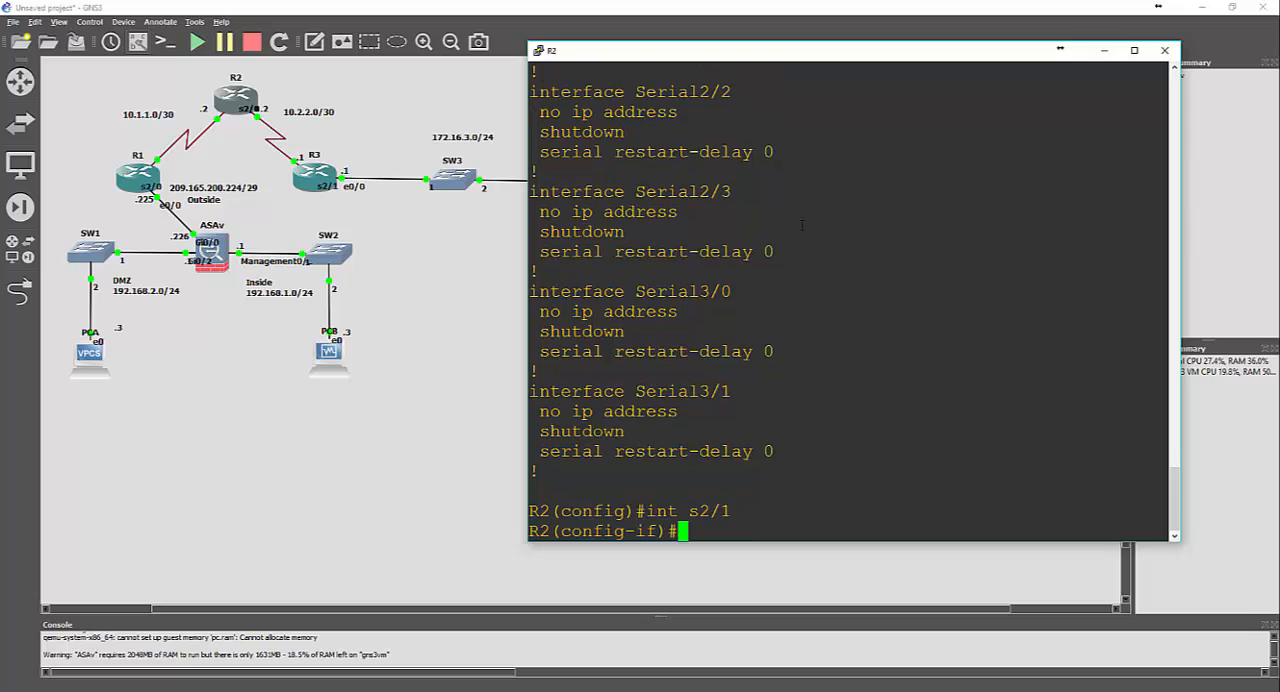
text(ip add)
key(Tab)
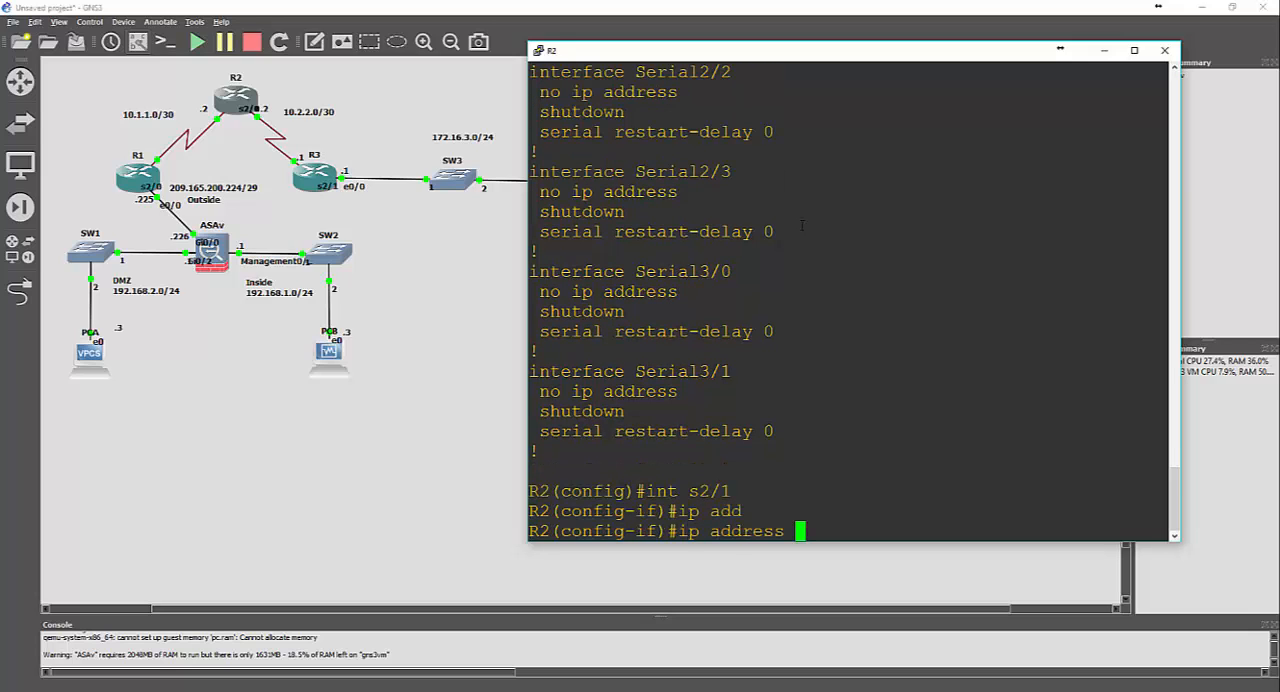
text(10.2.2.2 255.)
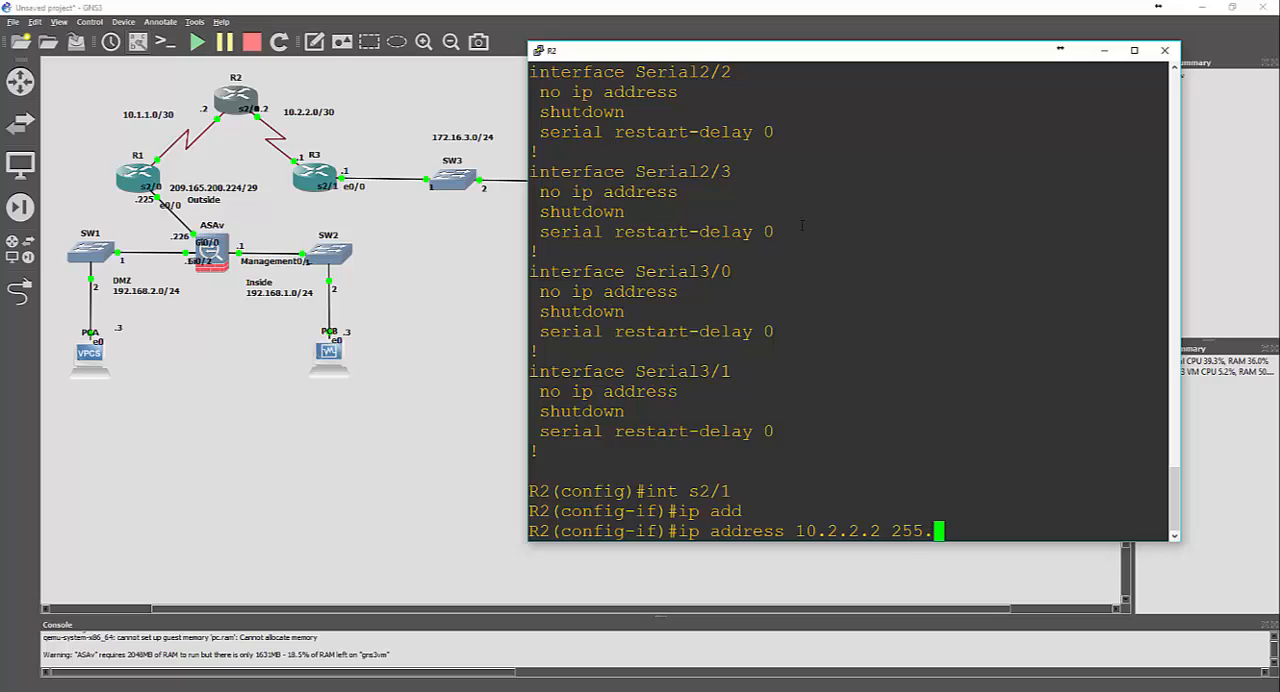
text(255.255.252)
key(Return)
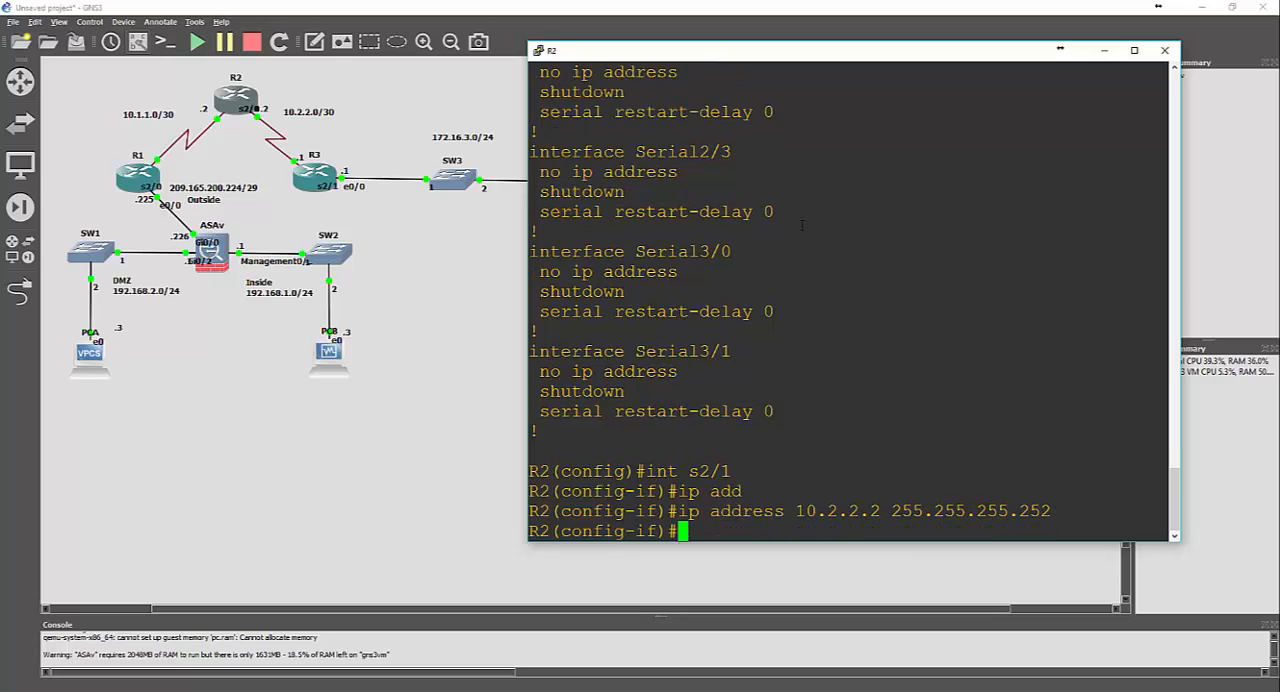
Enable R2's interface s2/1 with no shut and exit to global configuration mode
text(no shit)
key(BackSpace)
key(BackSpace)
text(ut)
key(Return)
text(exit)
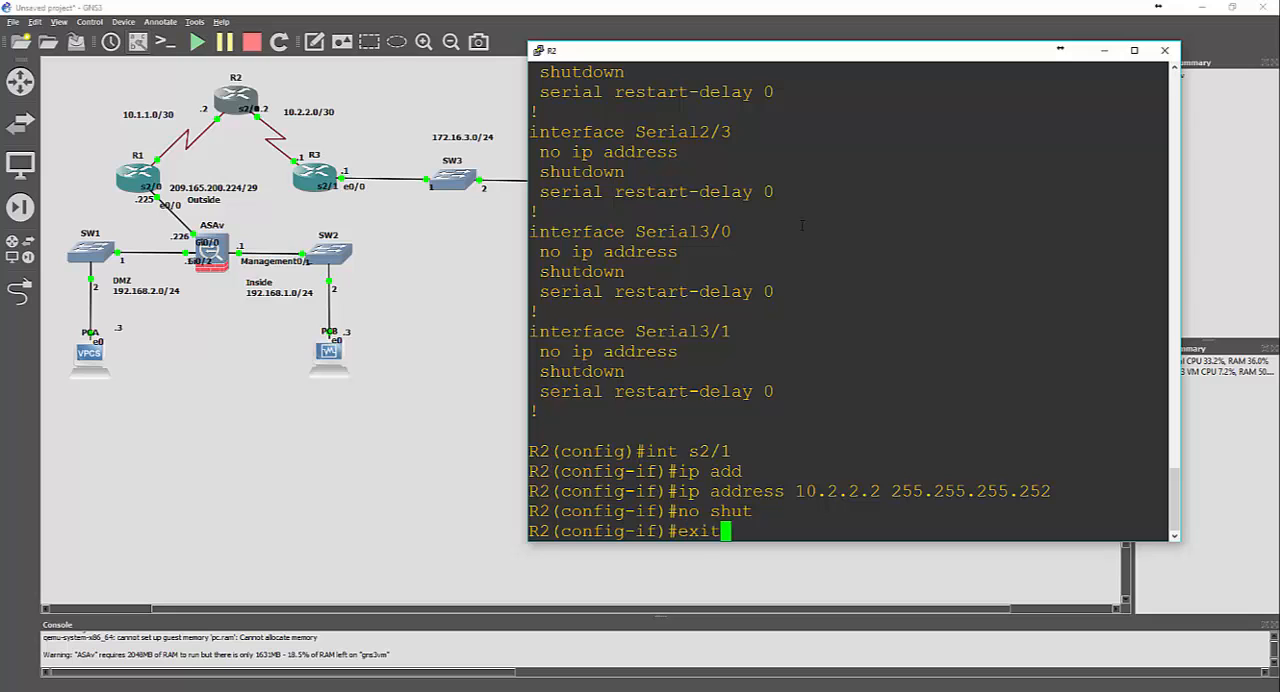
key(Return)
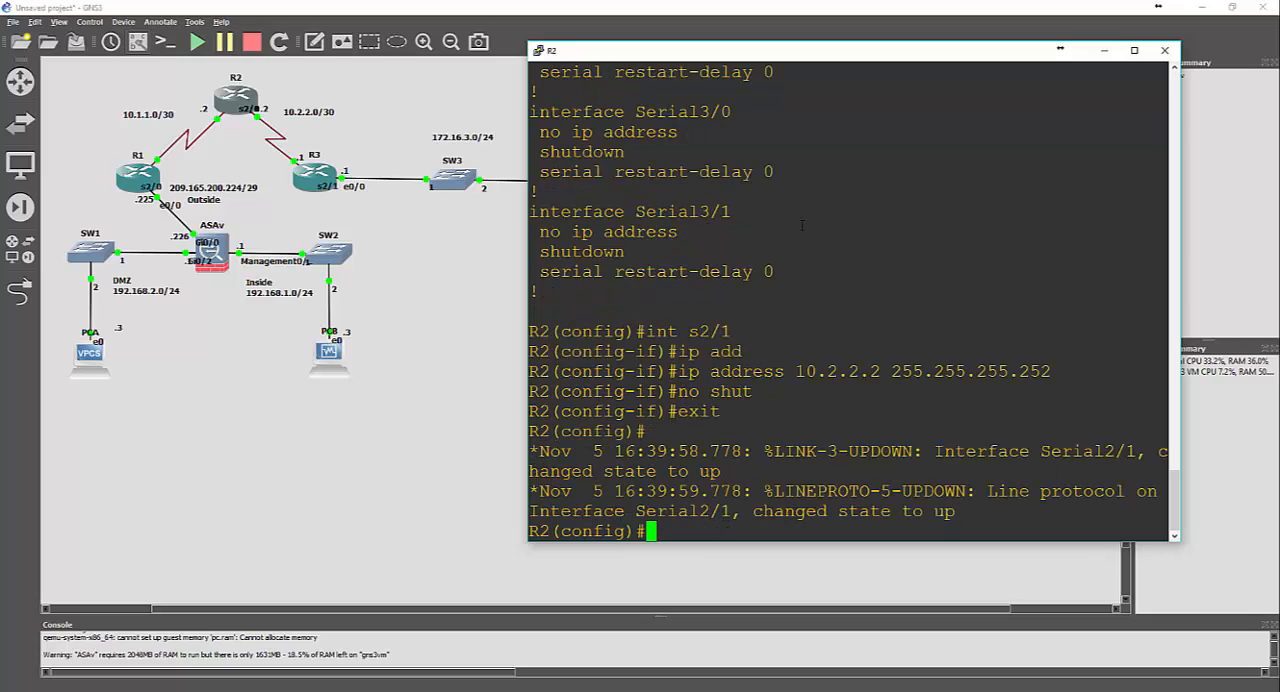
key(Return)
key(Return)
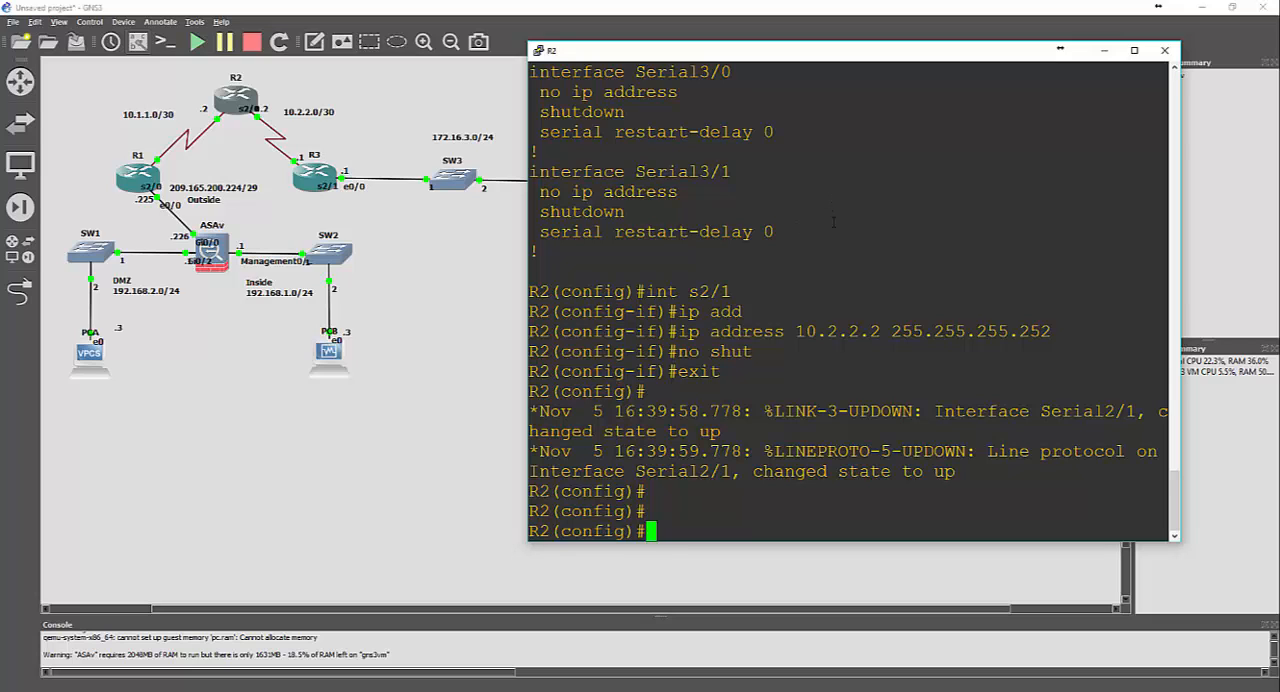
Open R3's console and move its window clear of the routers in the topology
click(302, 188)
right_click(303, 186)
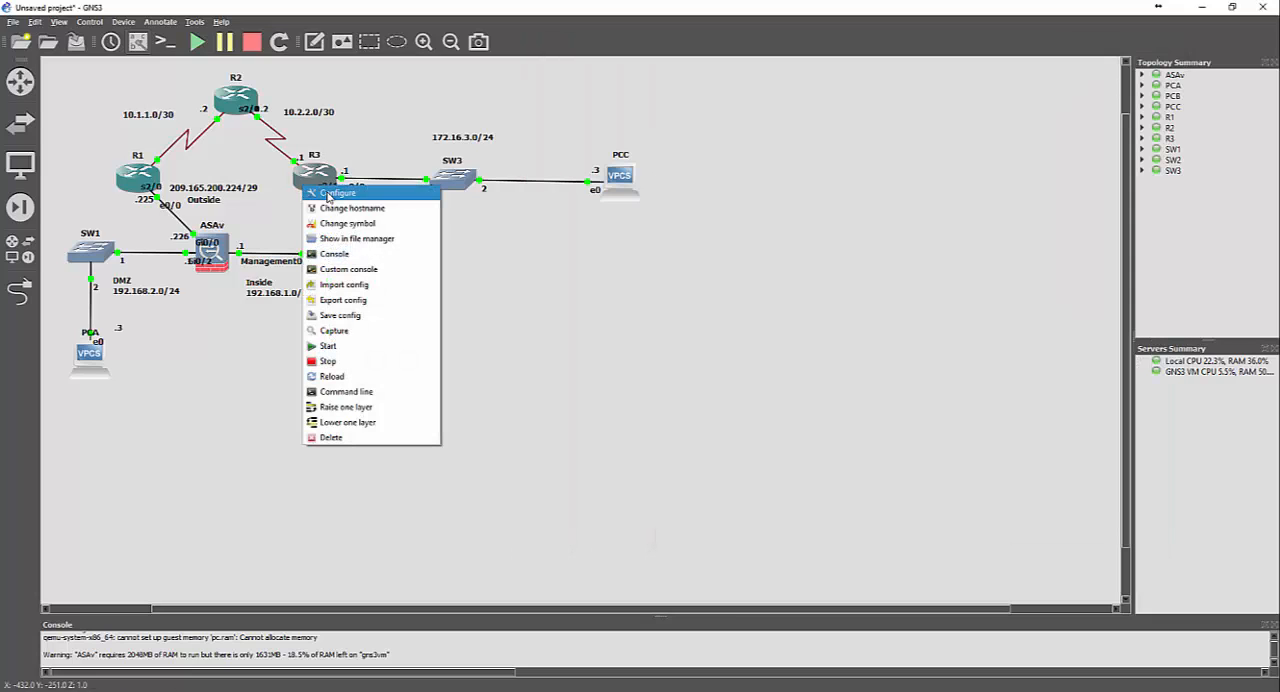
click(329, 254)
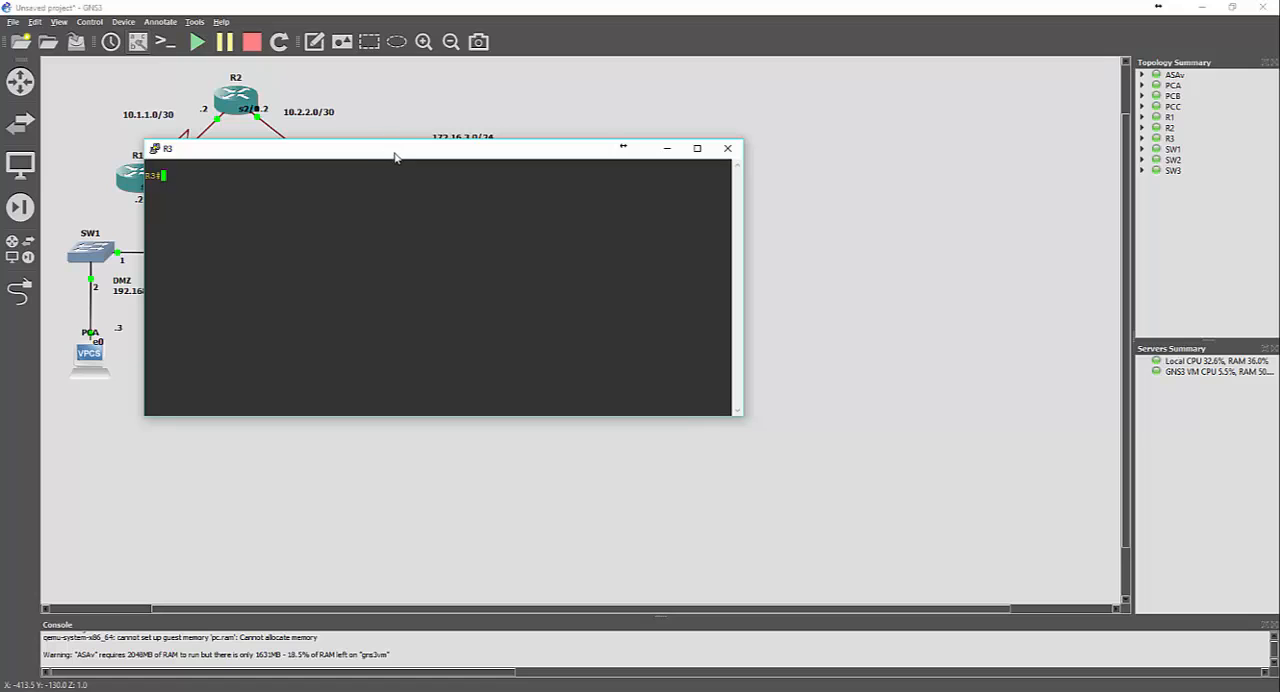
drag(396, 157, 769, 163)
Set the R3 console's terminal font to Courier New at 20 points
right_click(769, 163)
click(843, 347)
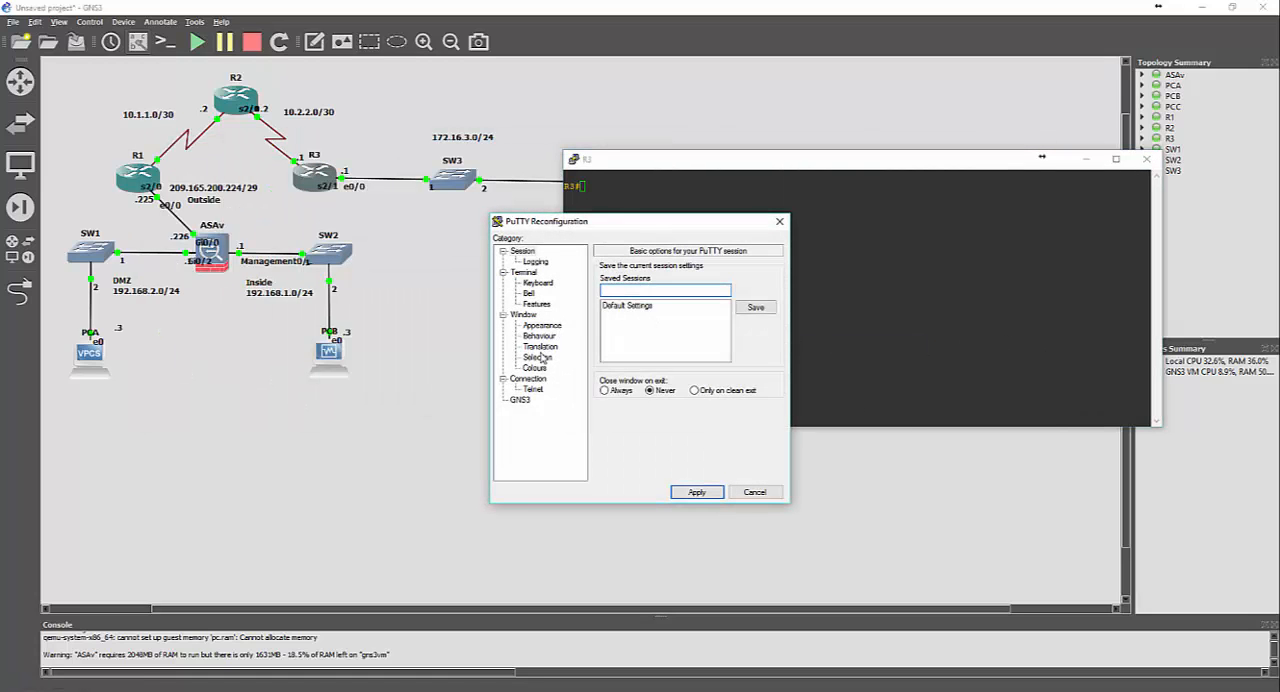
click(542, 325)
click(768, 424)
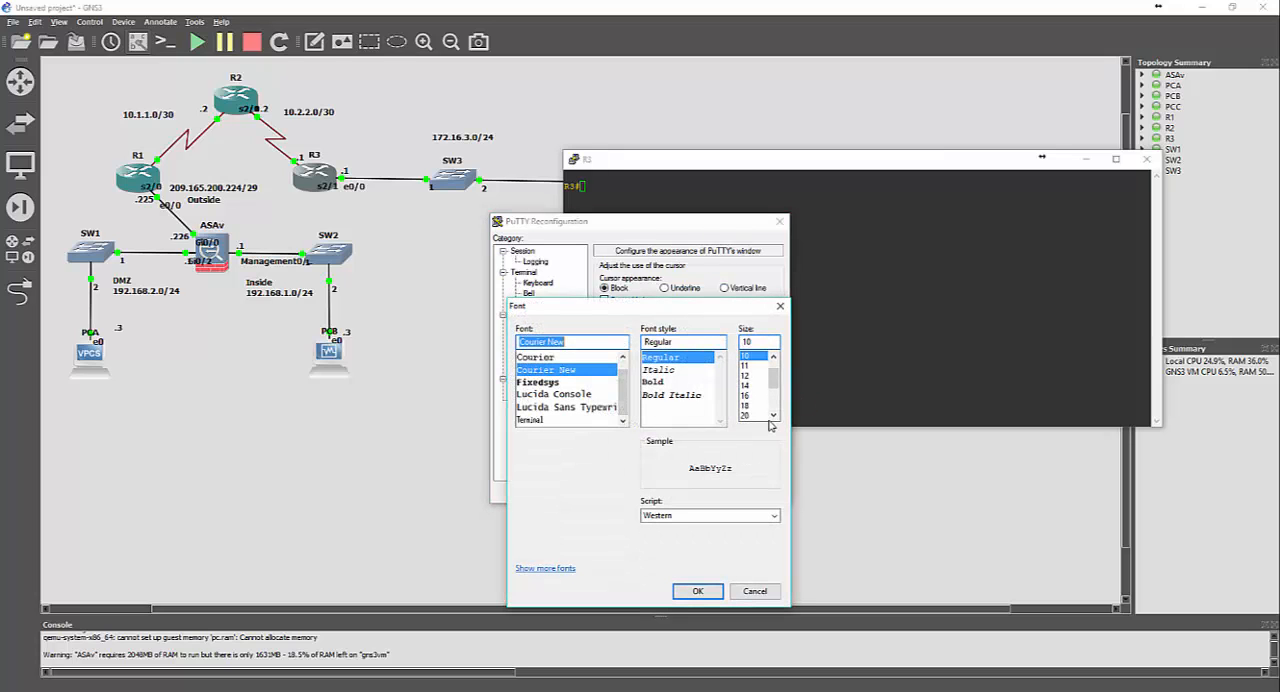
click(757, 415)
click(697, 591)
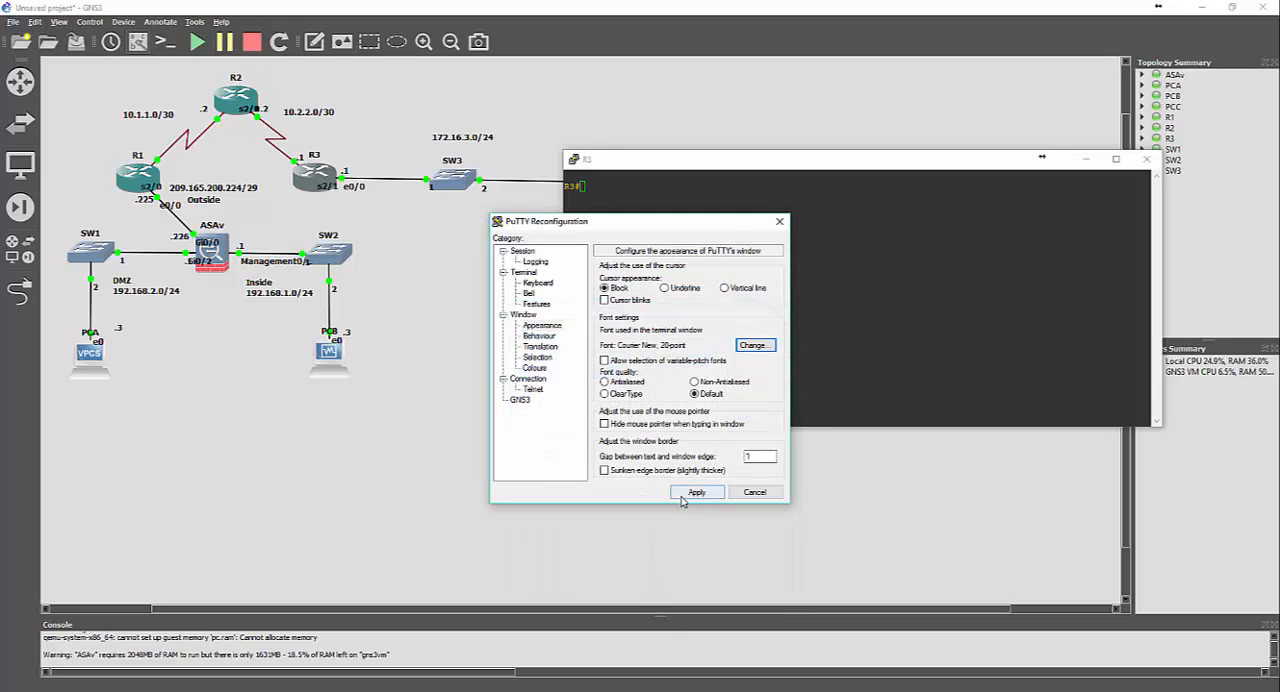
click(695, 497)
Narrow the R3 console window and place it beside the topology so the routers stay in view
drag(856, 155, 519, 84)
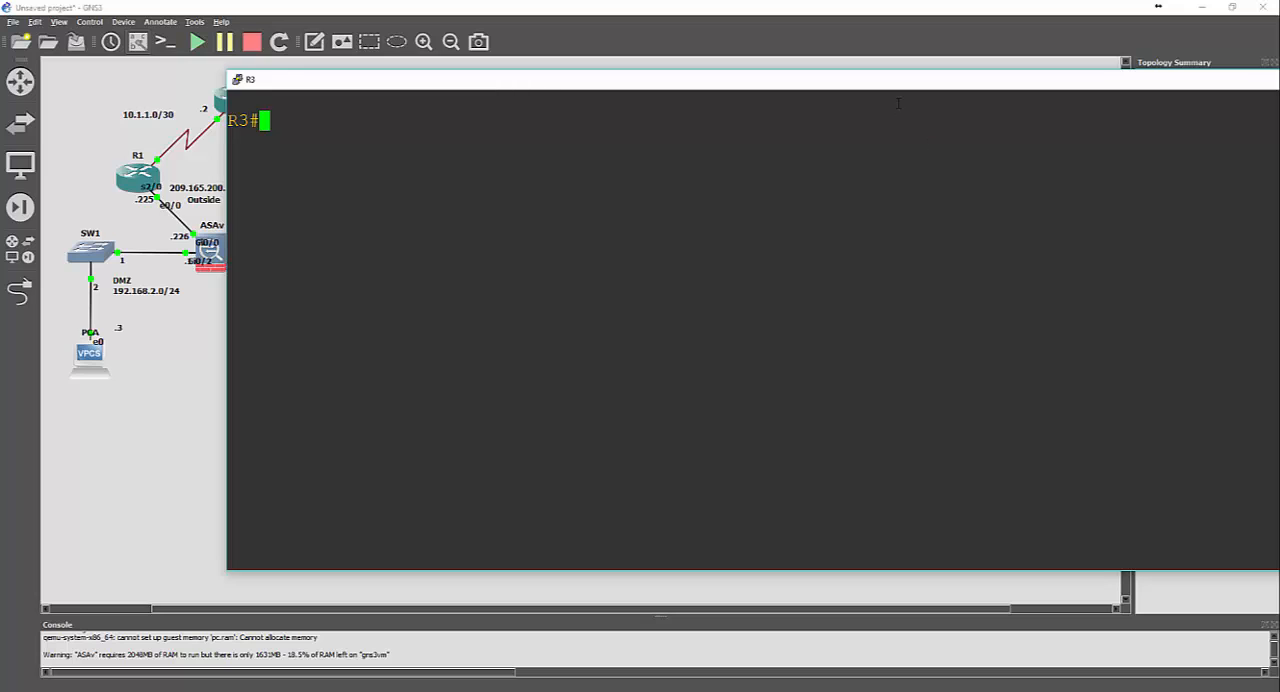
drag(903, 88, 630, 101)
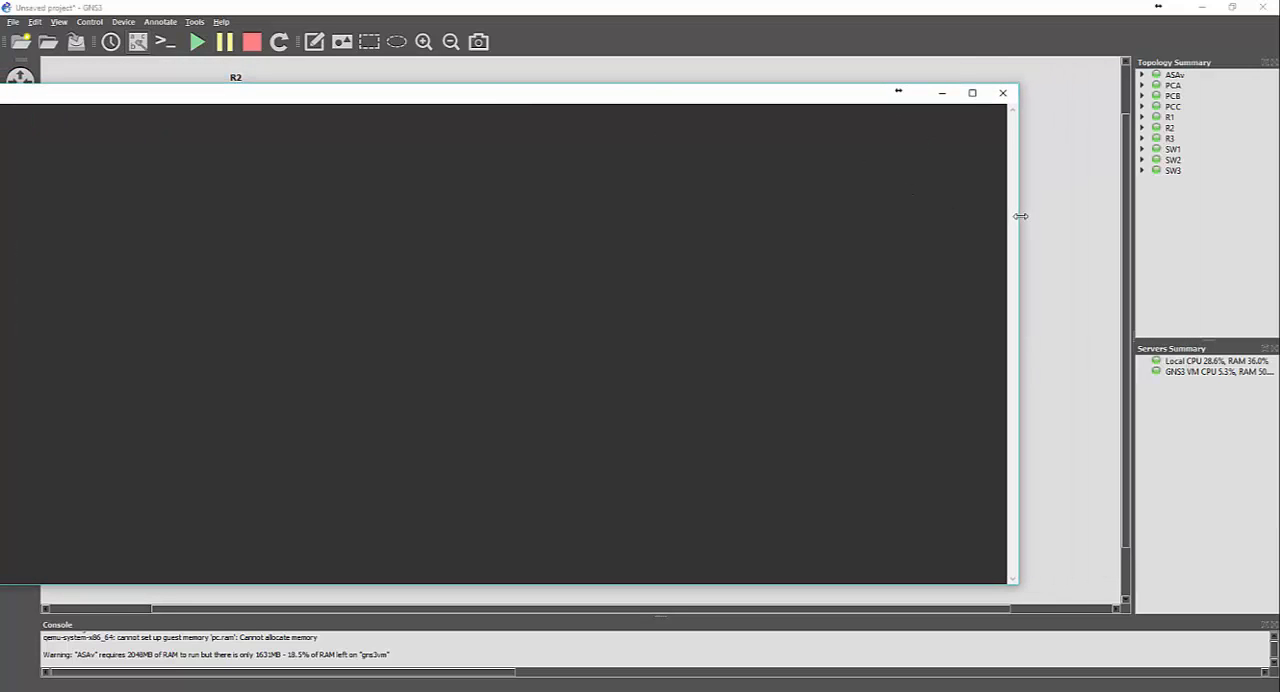
drag(1020, 216, 412, 194)
drag(177, 94, 849, 77)
Enter global configuration mode on R3 and assign interface s2/1 the IP address 10.2.2.1 with mask 255.255.255.252
text(conf t)
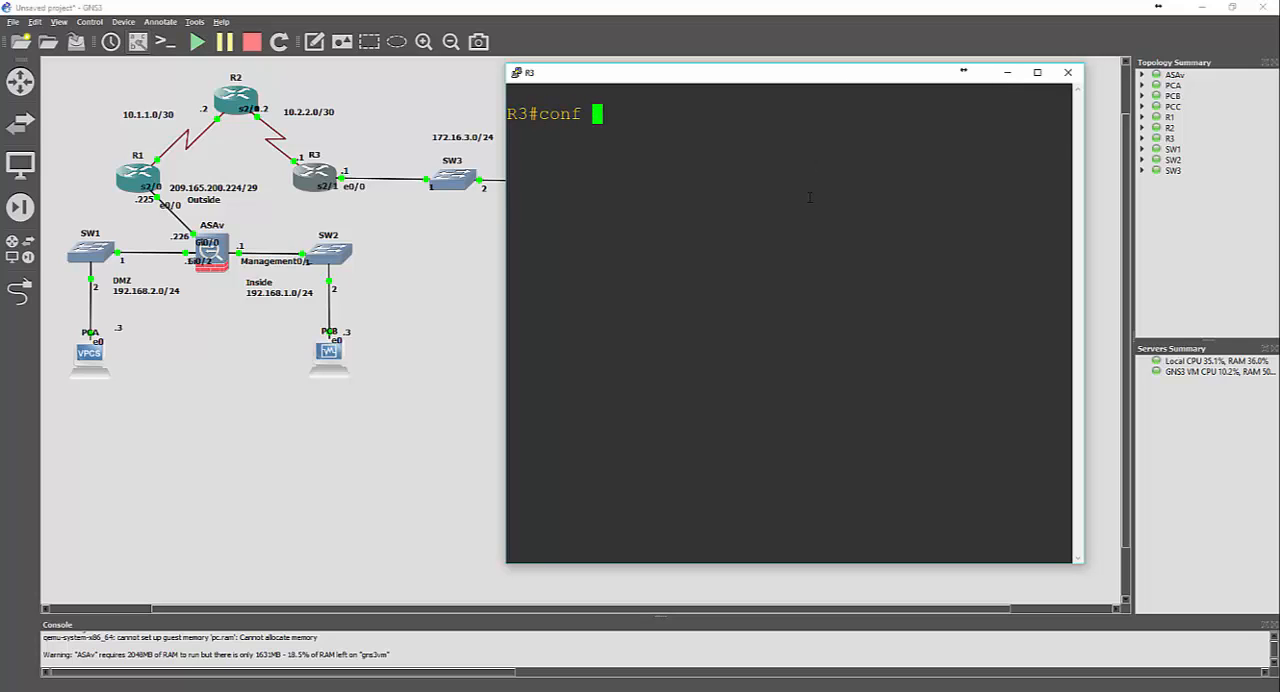
key(Return)
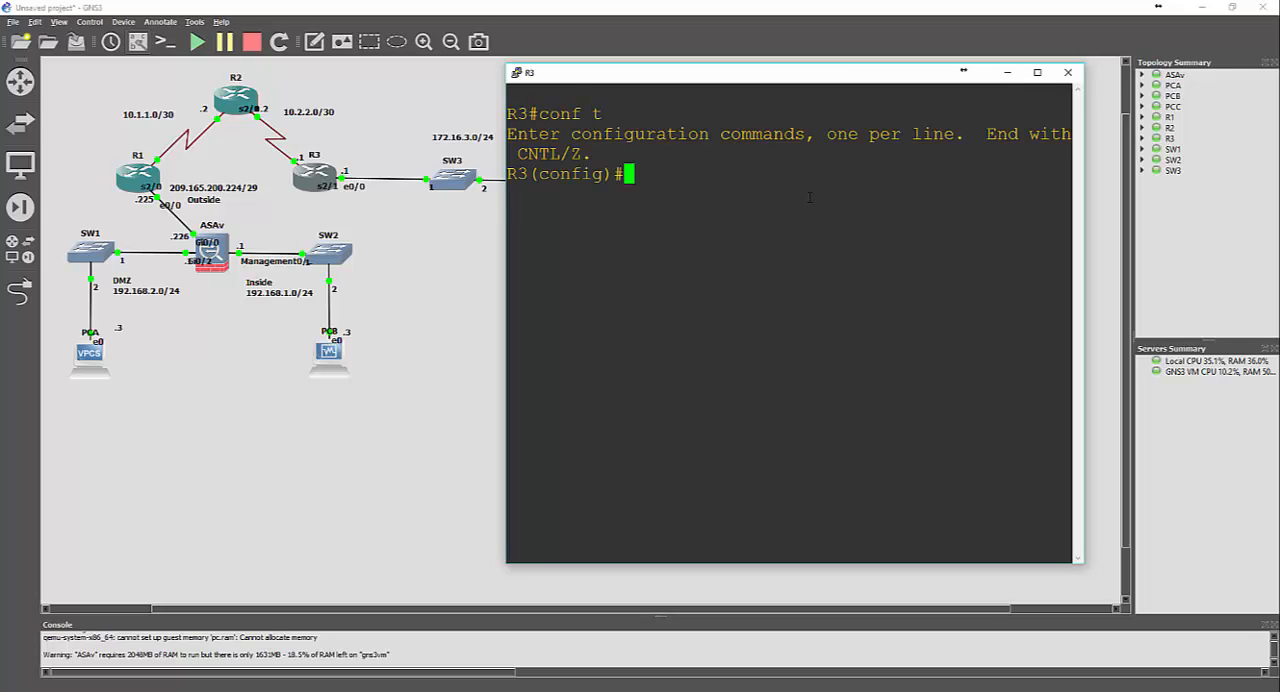
text(int s2/1)
key(Return)
text(ip add)
key(Tab)
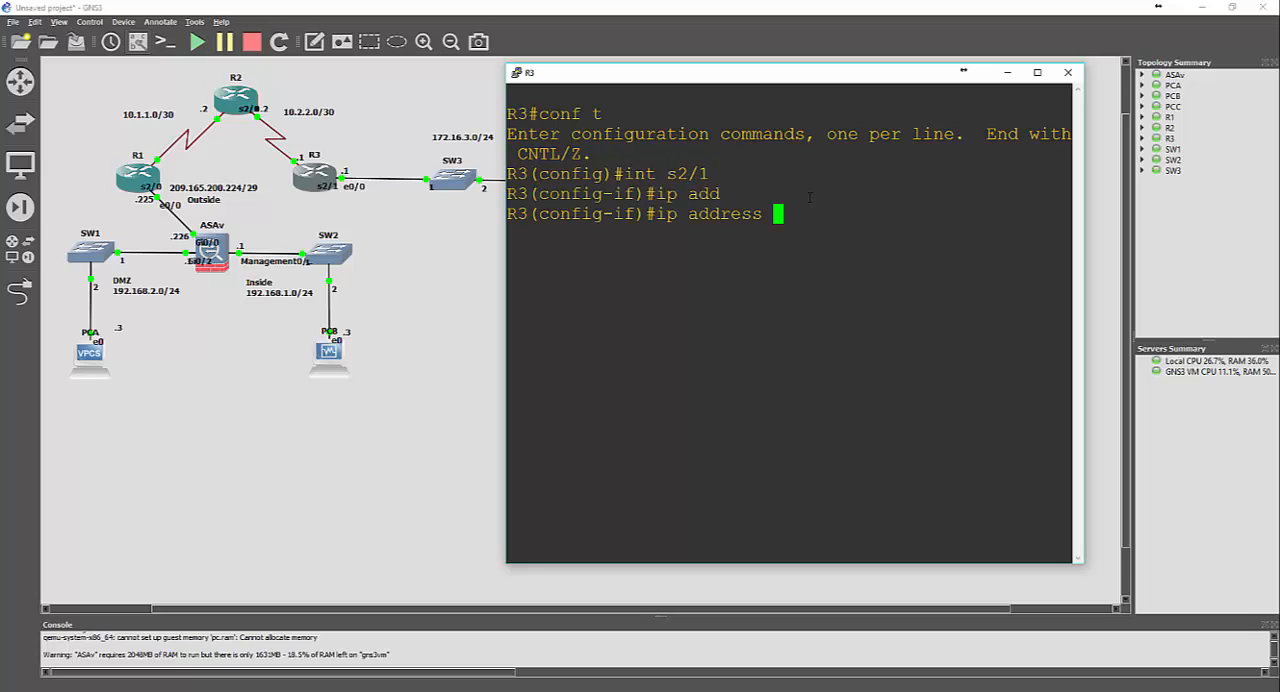
text(10.2.2.1 255.255.)
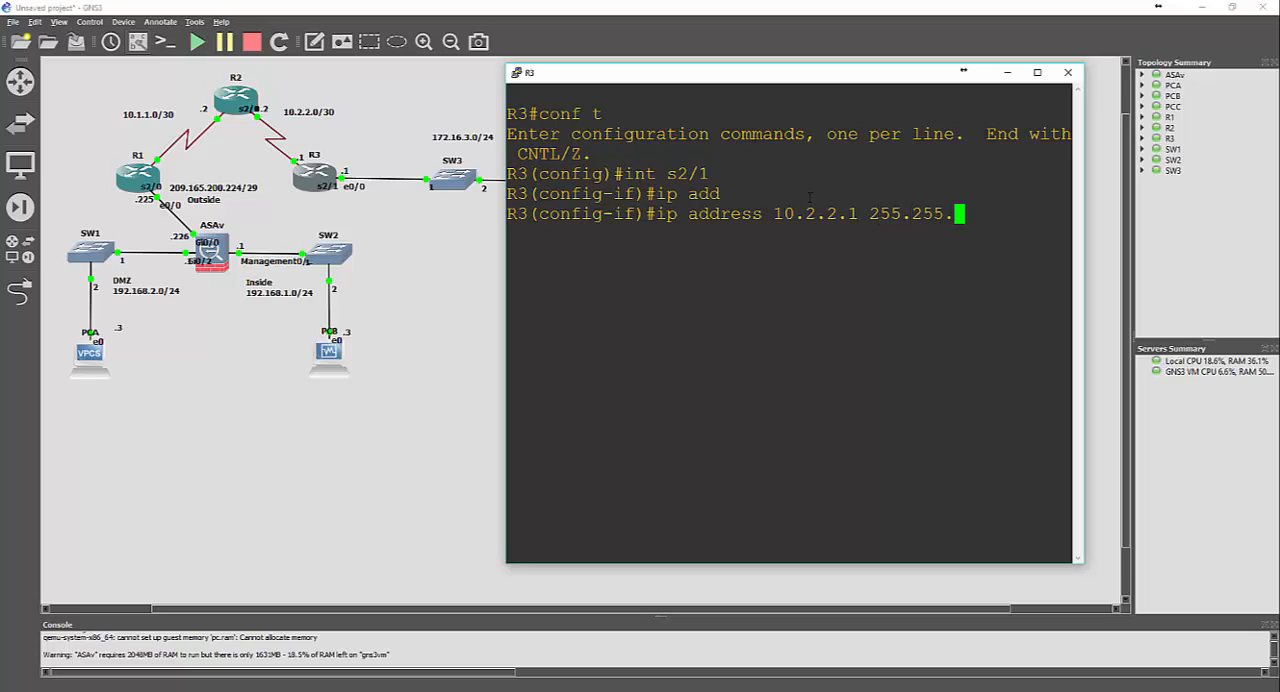
text(255.252)
key(Return)
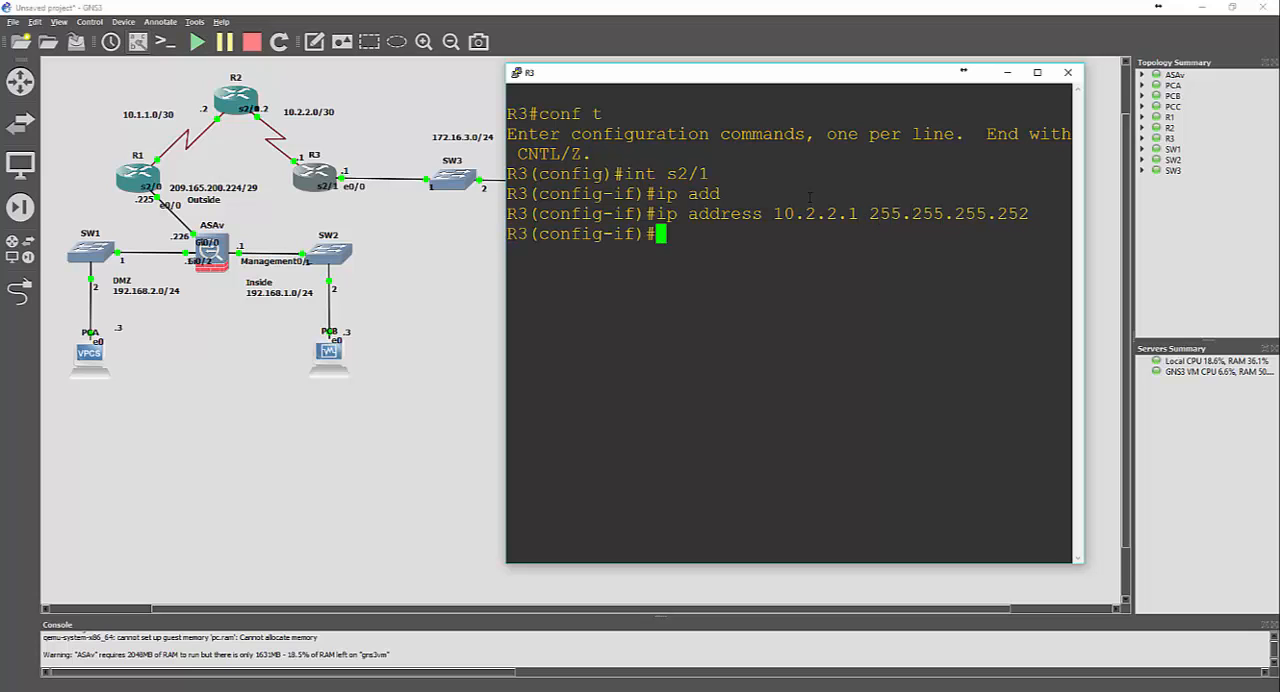
Enable R3's interface s2/1 with no shut
text(no shui)
key(BackSpace)
key(BackSpace)
text(ut)
key(Return)
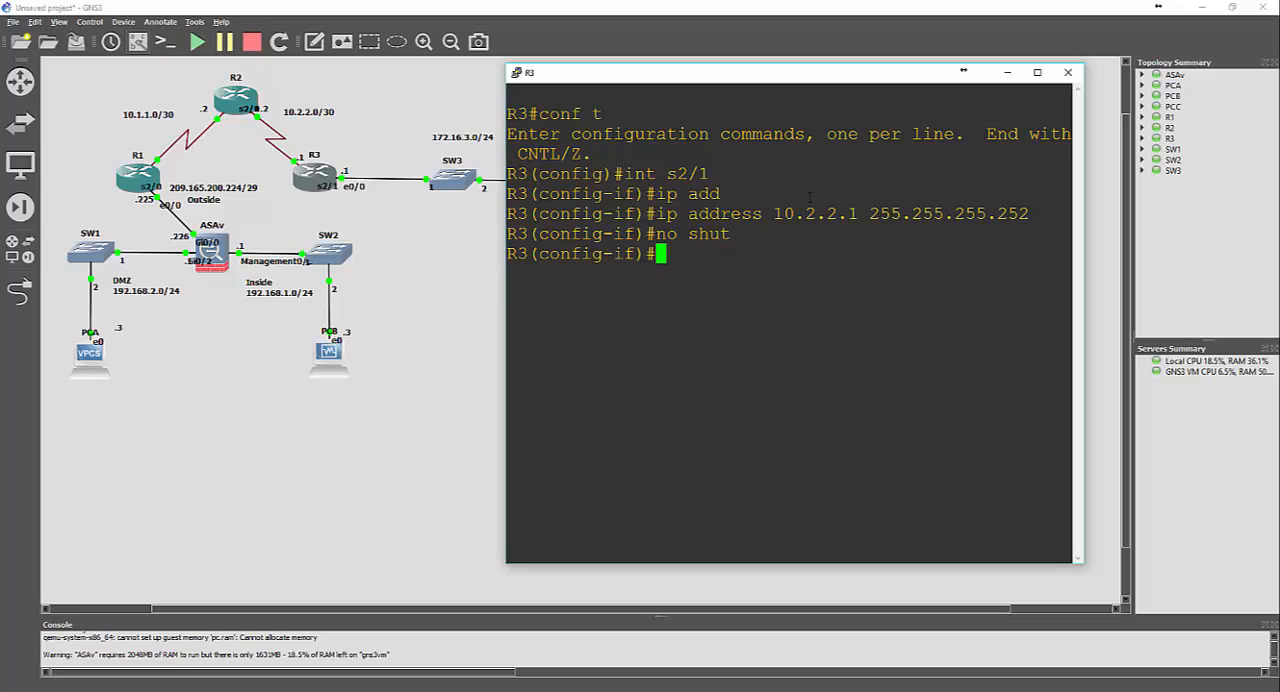
Assign R3's interface e0/0 the IP address 172.16.3.1 with mask 255.255.255.0
text(int e0/0)
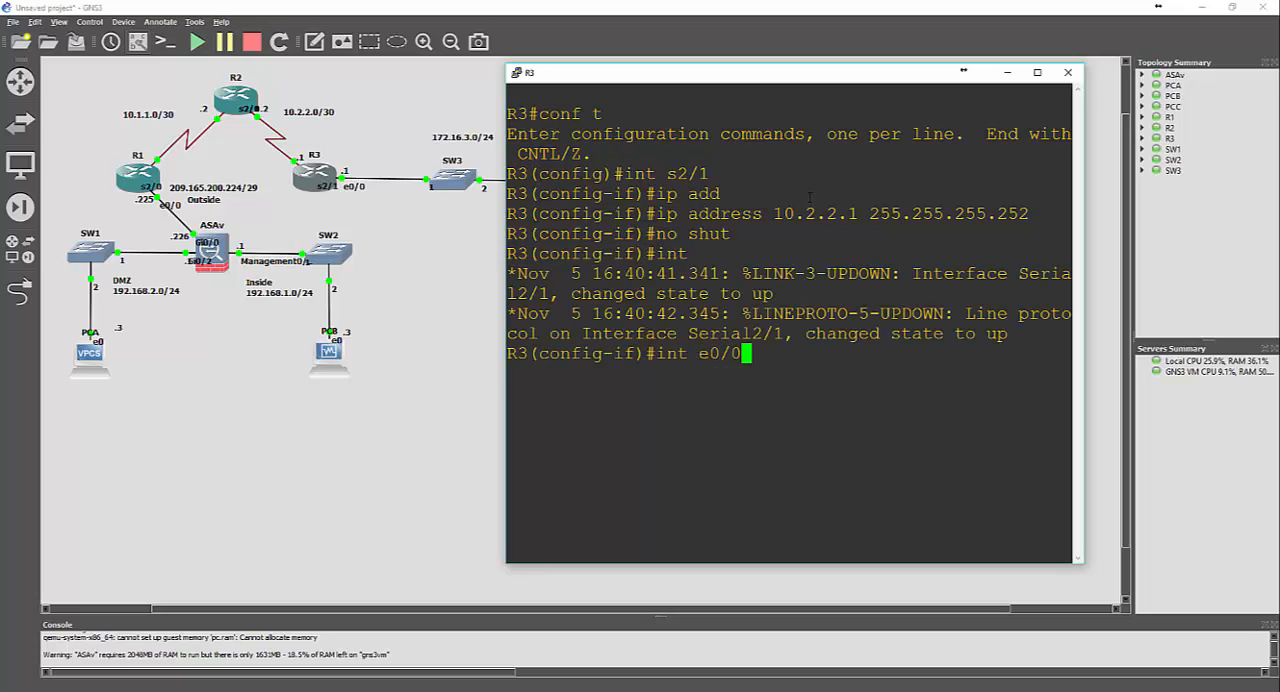
key(Return)
text(ip add)
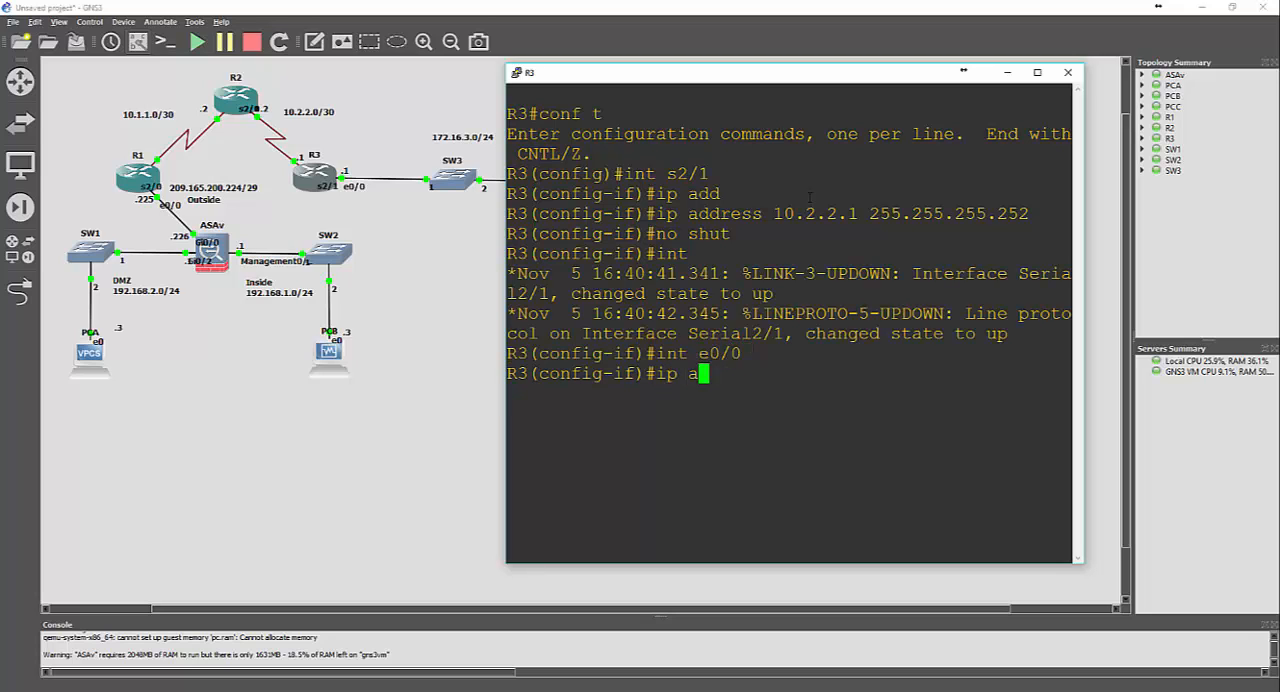
key(Tab)
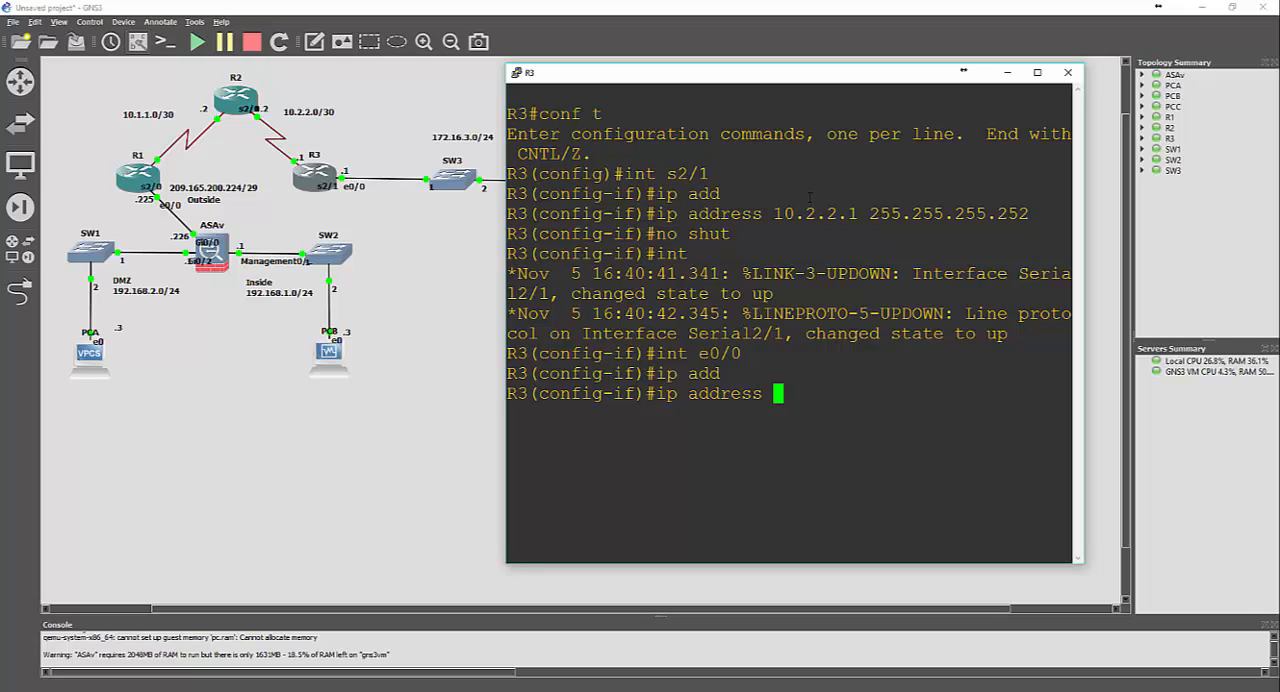
text(172.16.3.1 2)
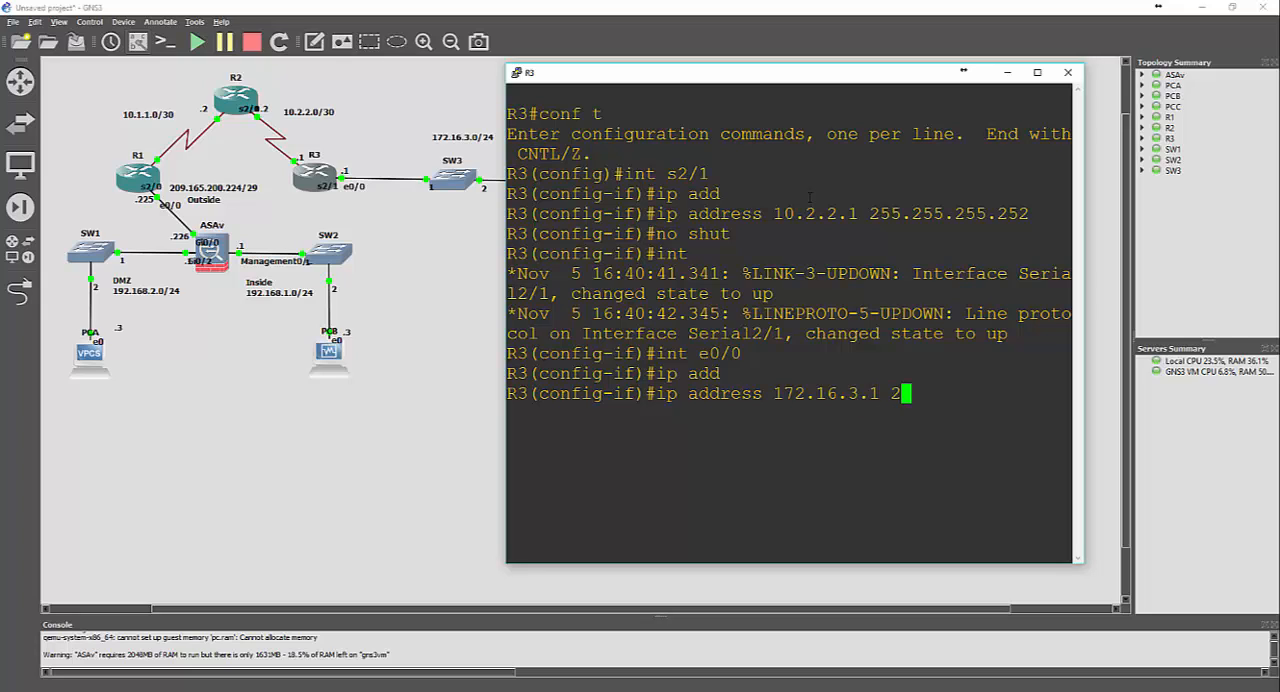
text(55.255.255.255.0)
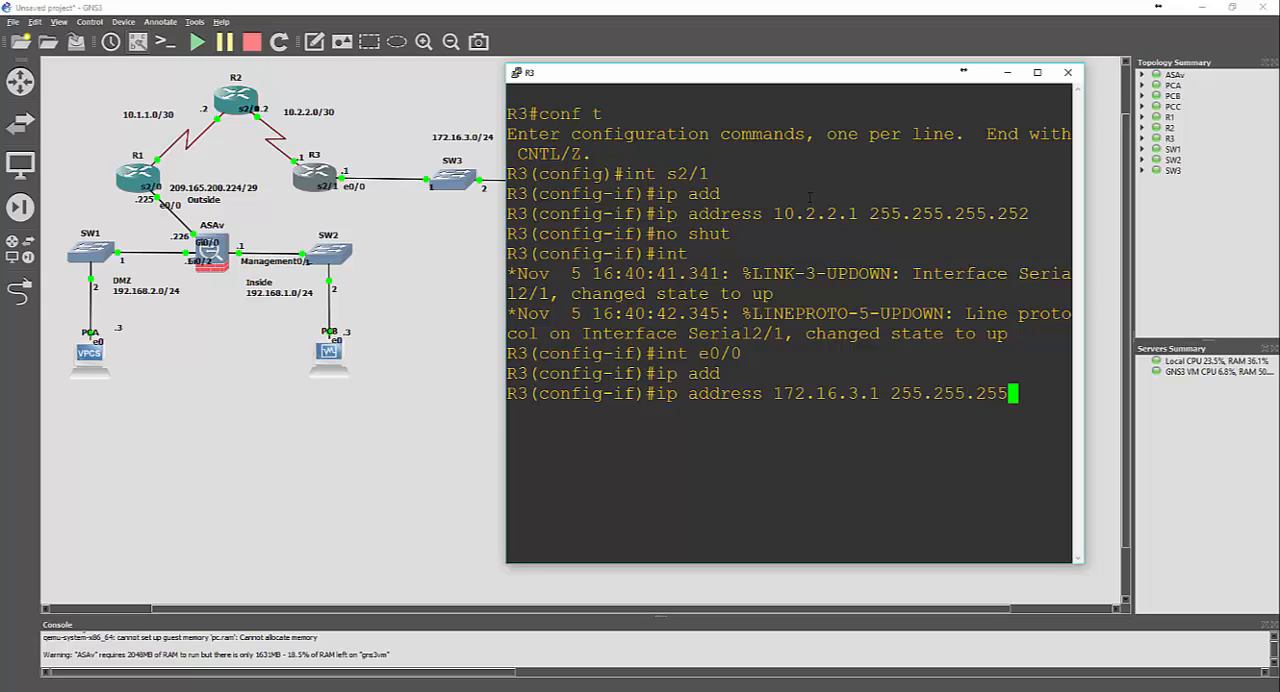
key(Return)
Enable R3's interface e0/0 with no shut and exit to global configuration mode
text(no shut)
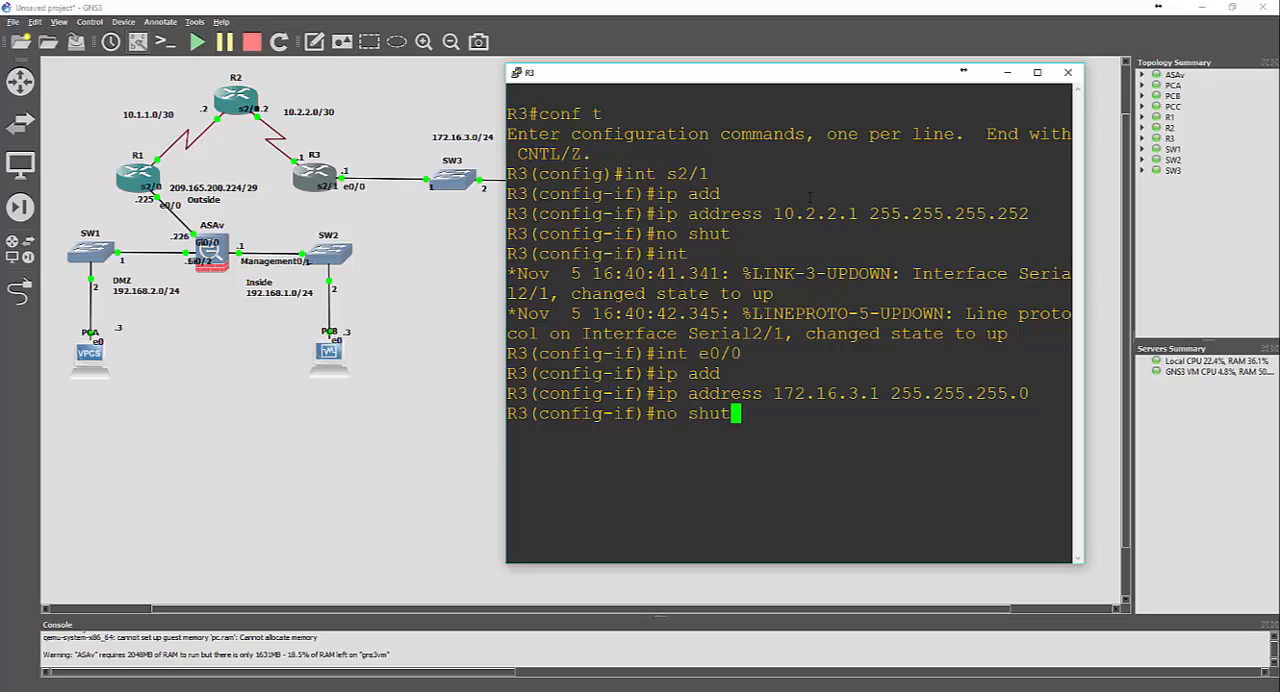
key(Return)
text(exit)
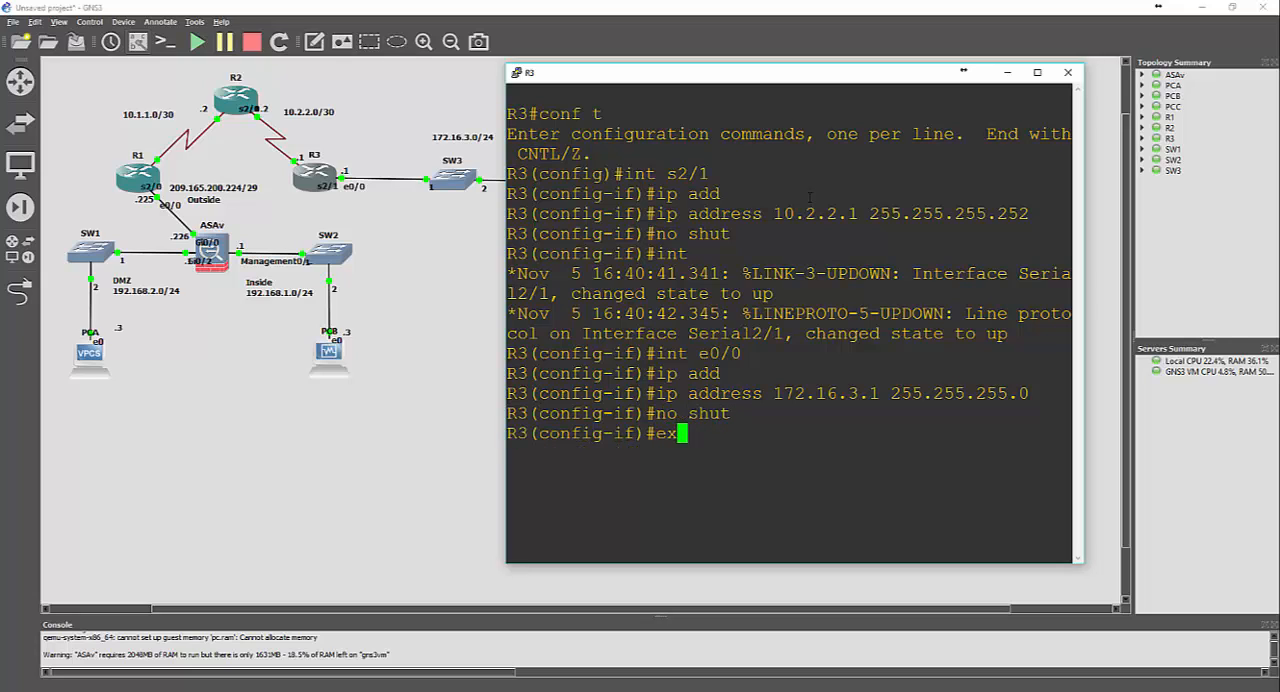
key(Return)
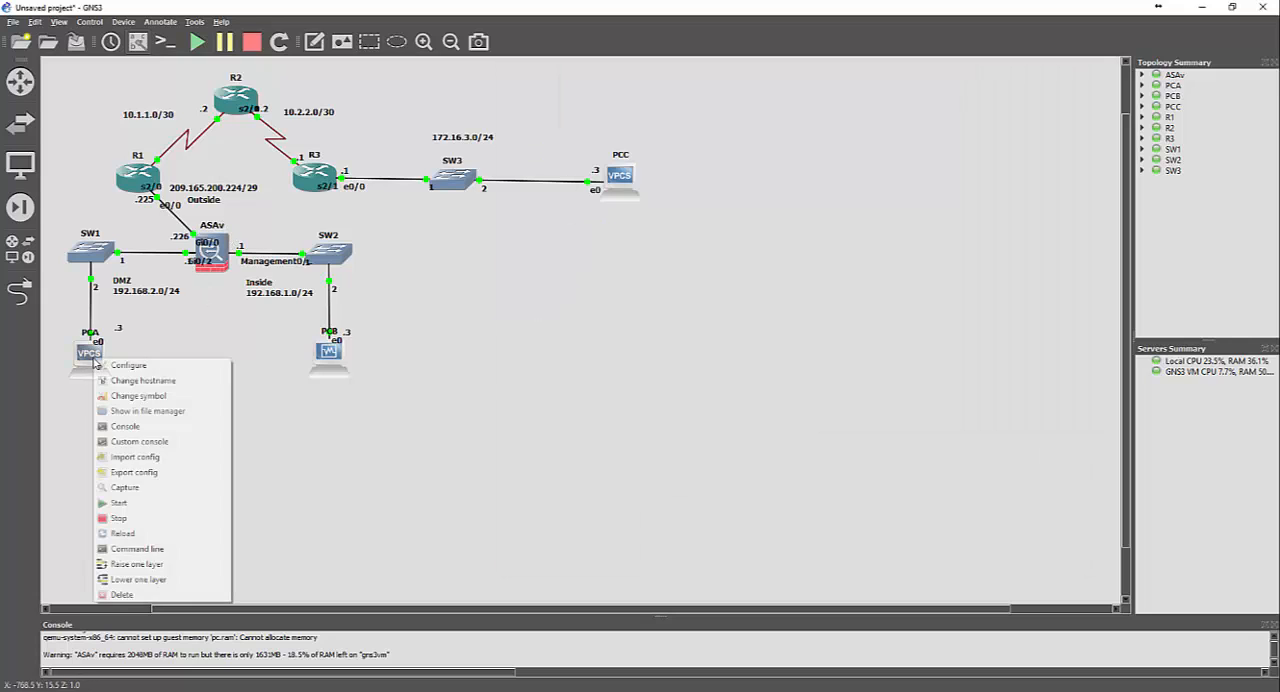
Open PCA's console and move its window away from the DMZ and inside networks
right_click(93, 358)
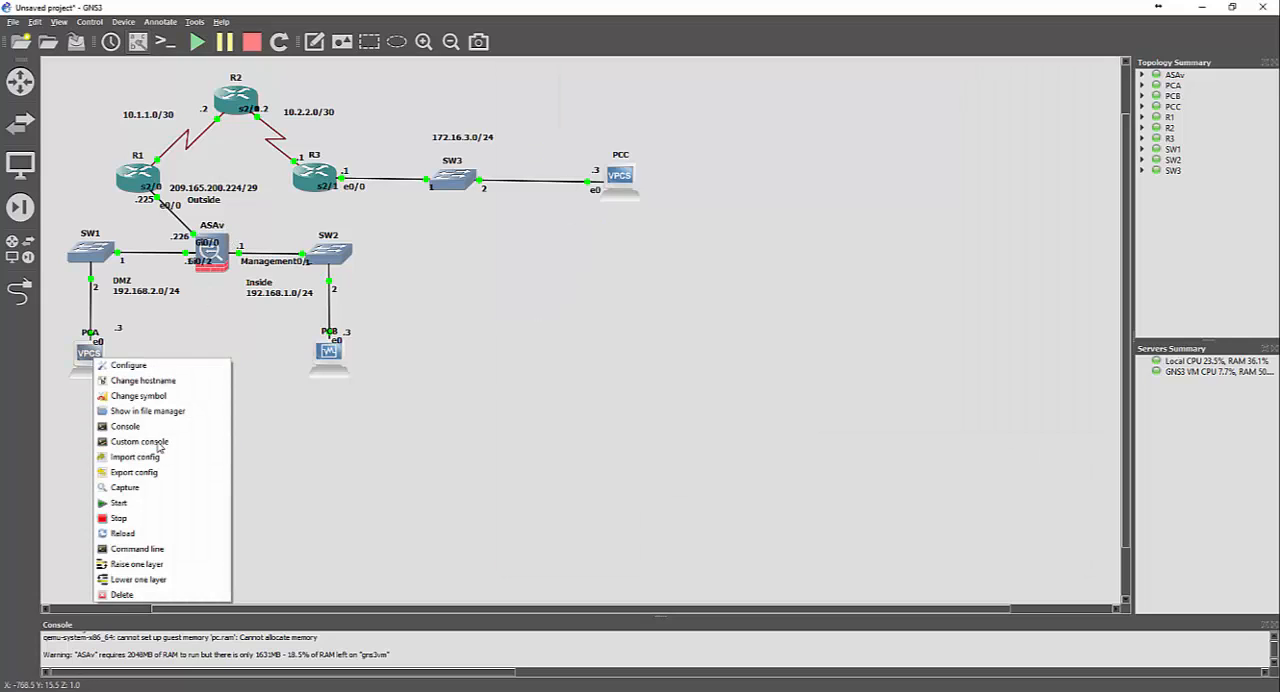
click(160, 427)
drag(494, 169, 795, 155)
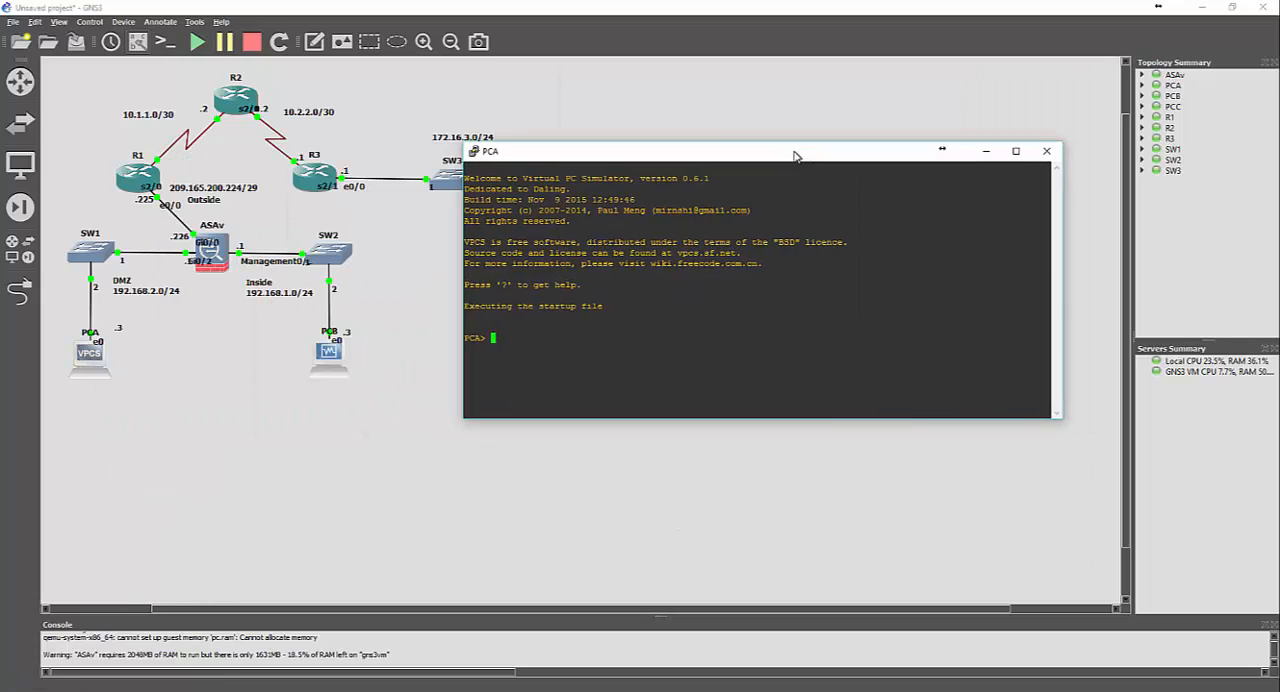
Set the PCA console's terminal font to Courier New at 20 points
right_click(762, 150)
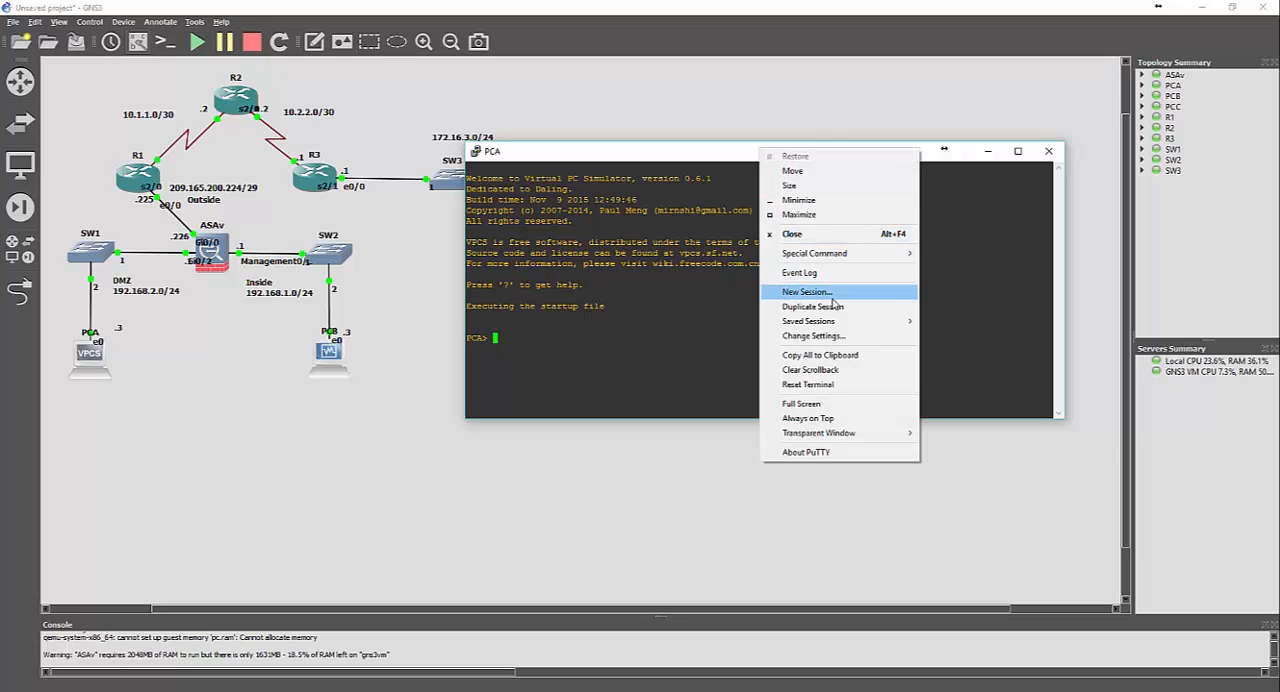
click(813, 336)
click(527, 328)
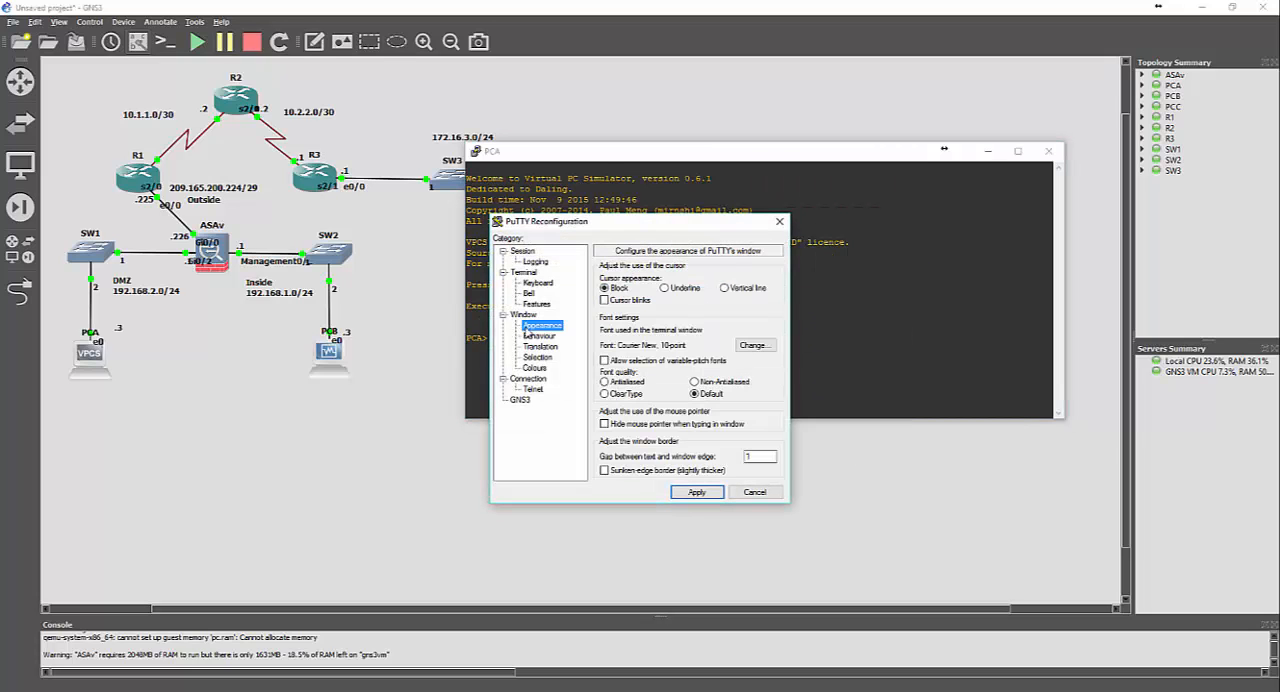
click(752, 345)
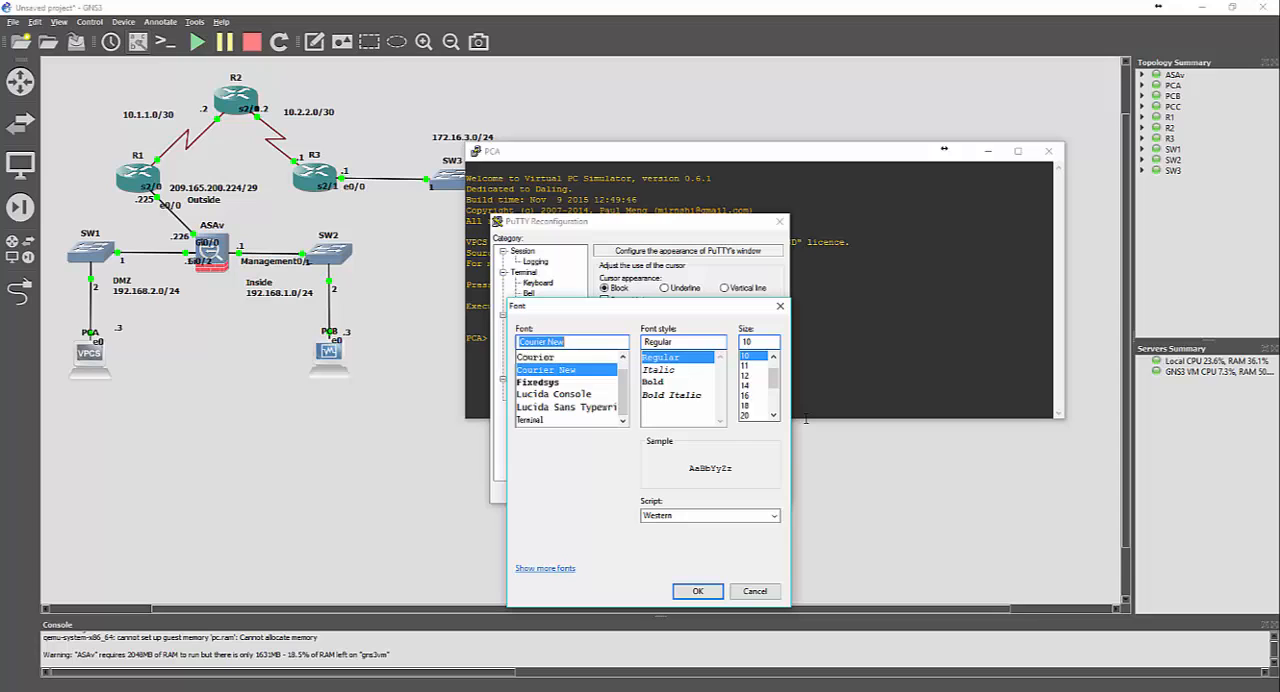
click(748, 416)
click(697, 592)
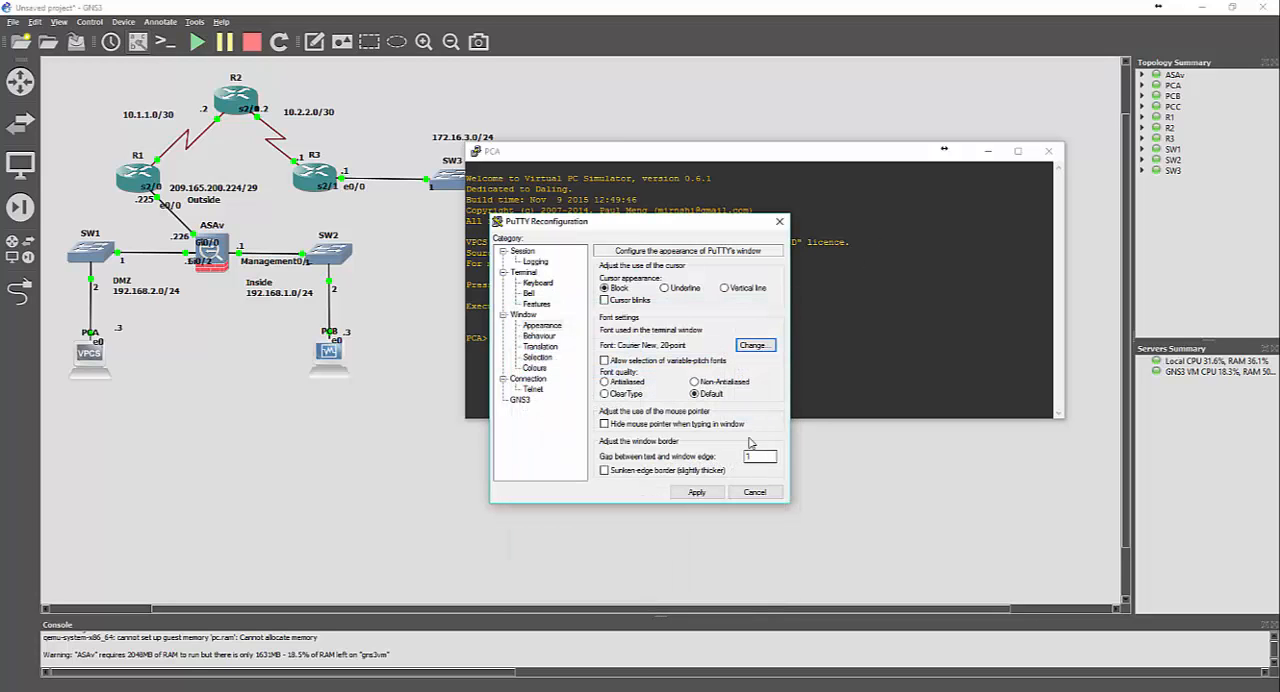
click(696, 490)
Narrow the PCA console window and place it beside the topology diagram
drag(639, 140, 259, 73)
drag(85, 208, 660, 208)
drag(794, 80, 709, 69)
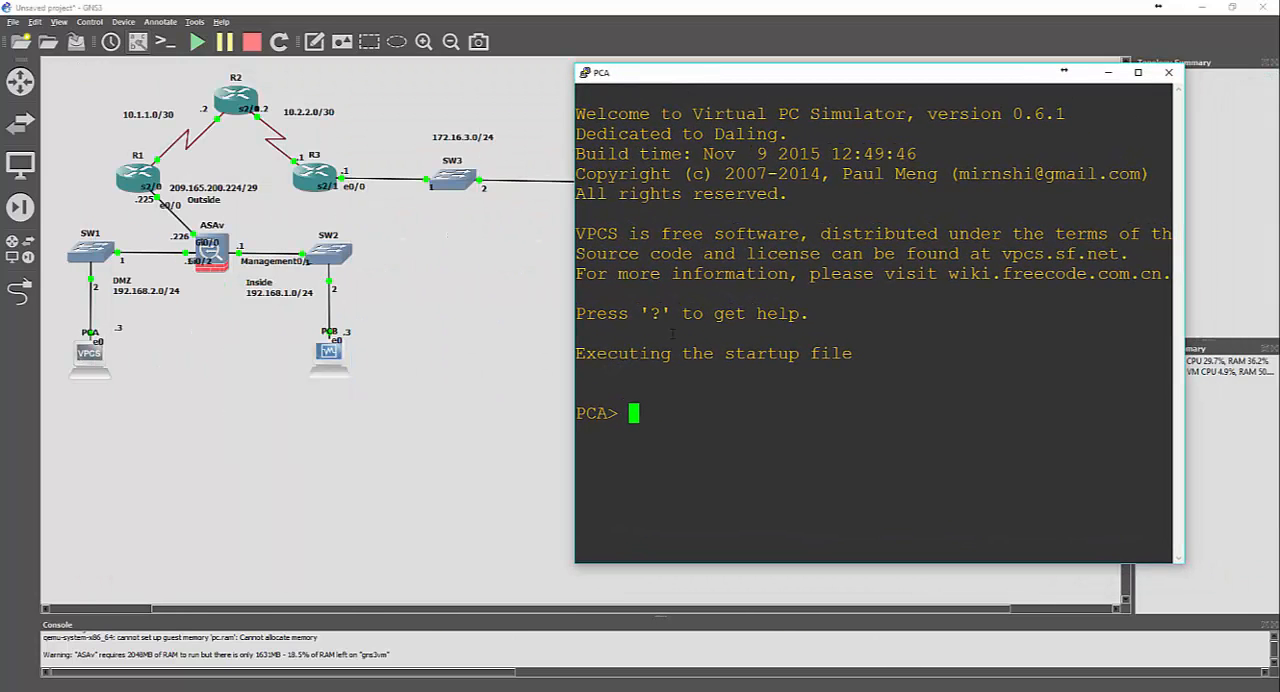
Assign PCA the IP address 192.168.2.3 with mask 255.255.255.0 and gateway 192.168.2.1
text(ip 192.168.)
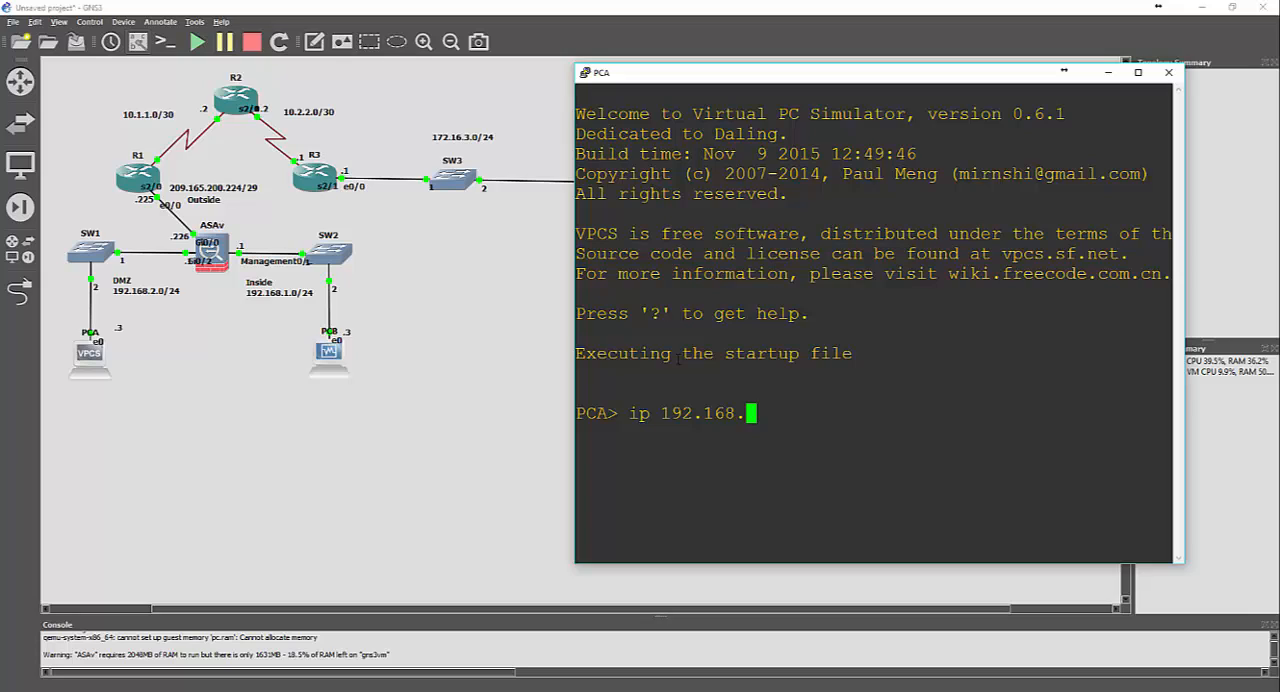
text(2.3 255.255.255.0)
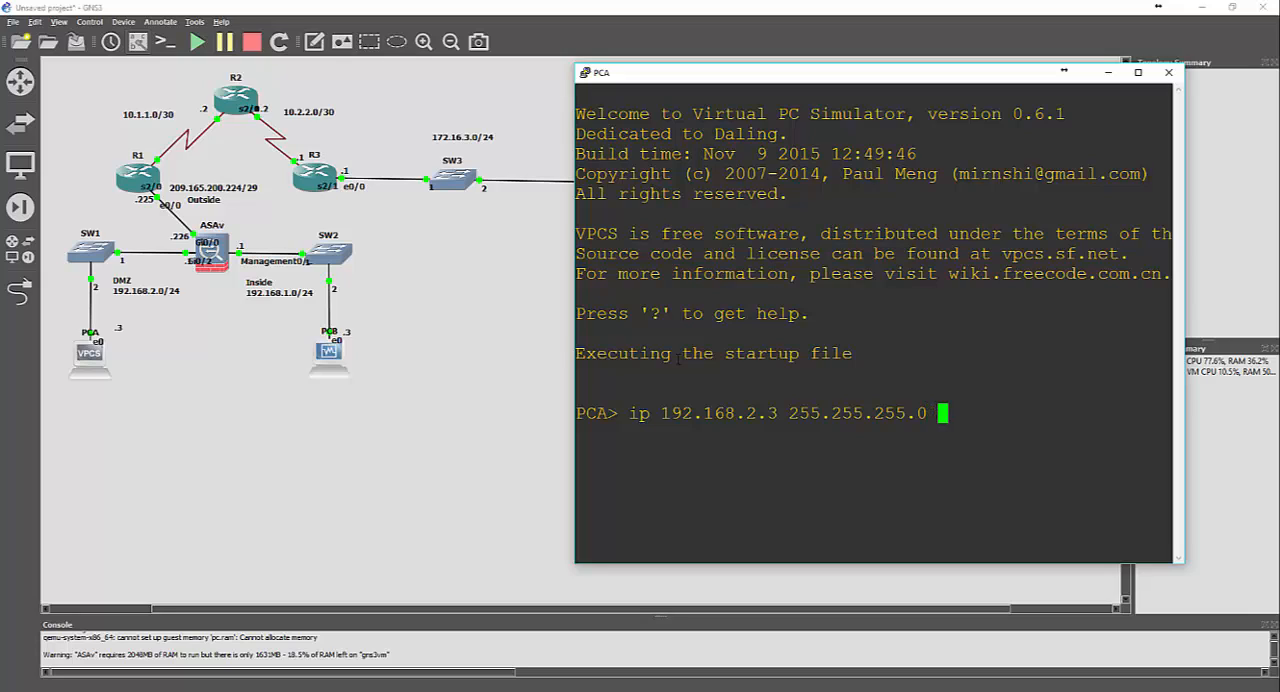
text( 192.168.2.)
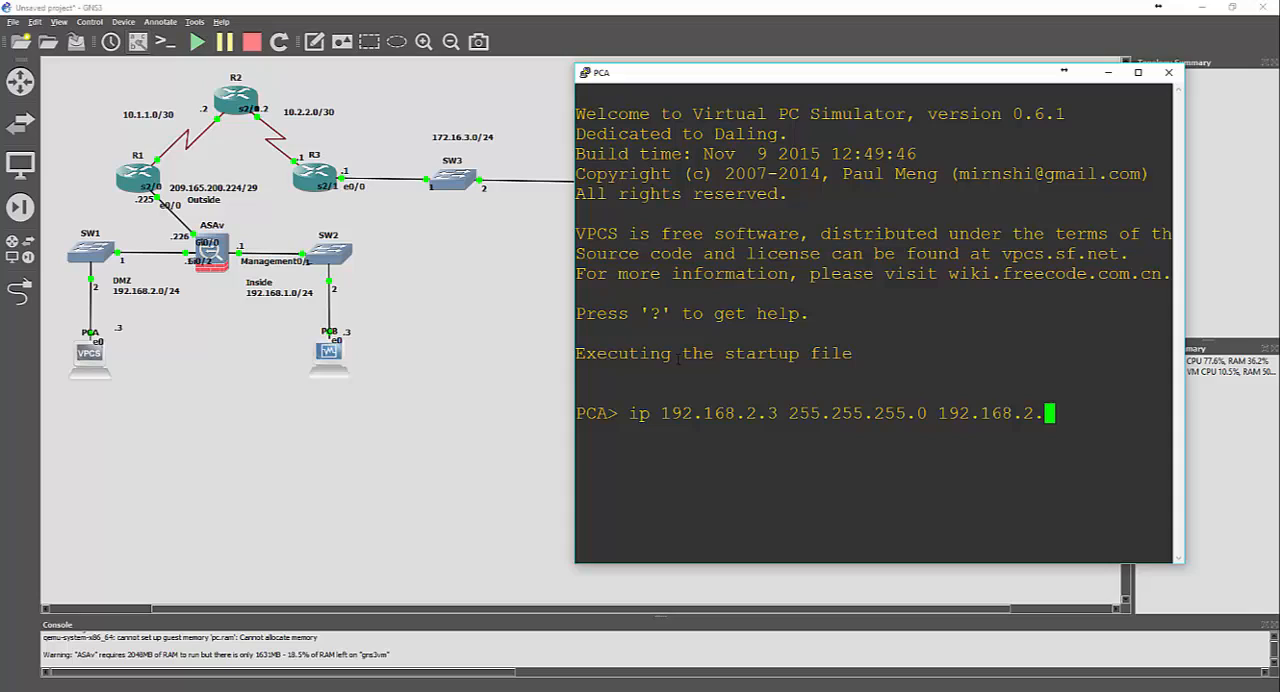
text(1)
key(Return)
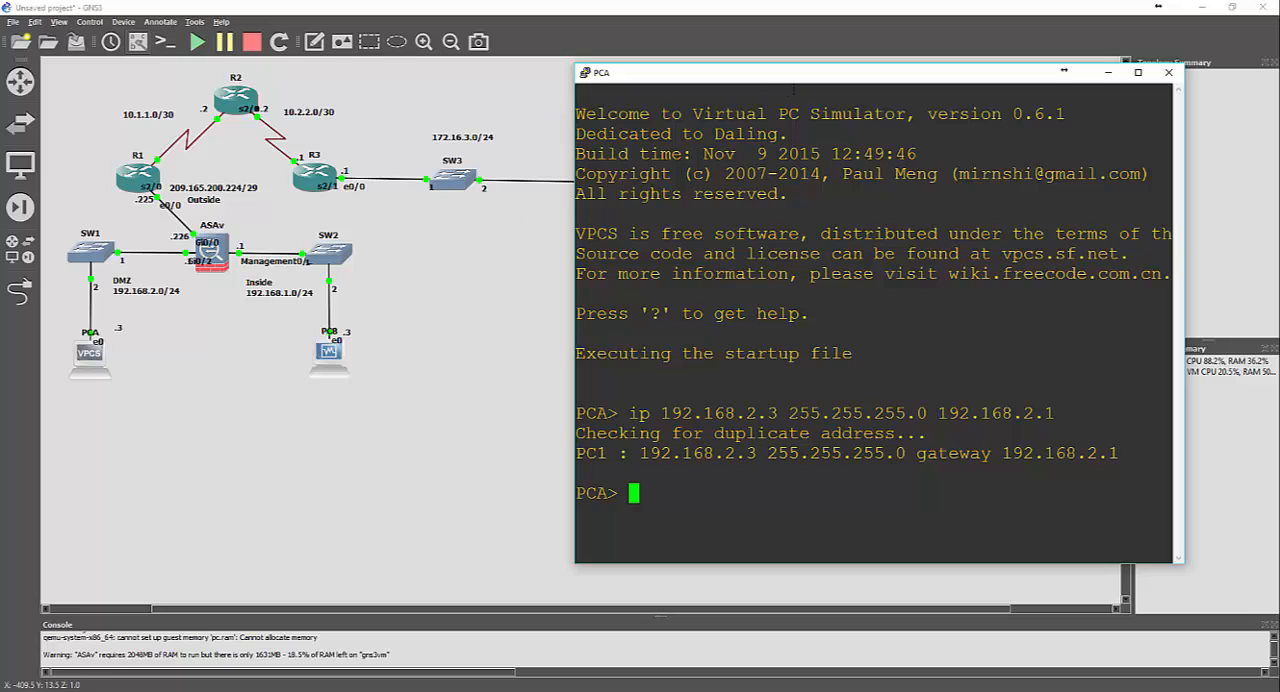
Return to the GNS3 topology and open PCC's console
mouse_move(800, 73)
mouse_down()
mouse_move(756, 95)
mouse_move(809, 70)
mouse_up()
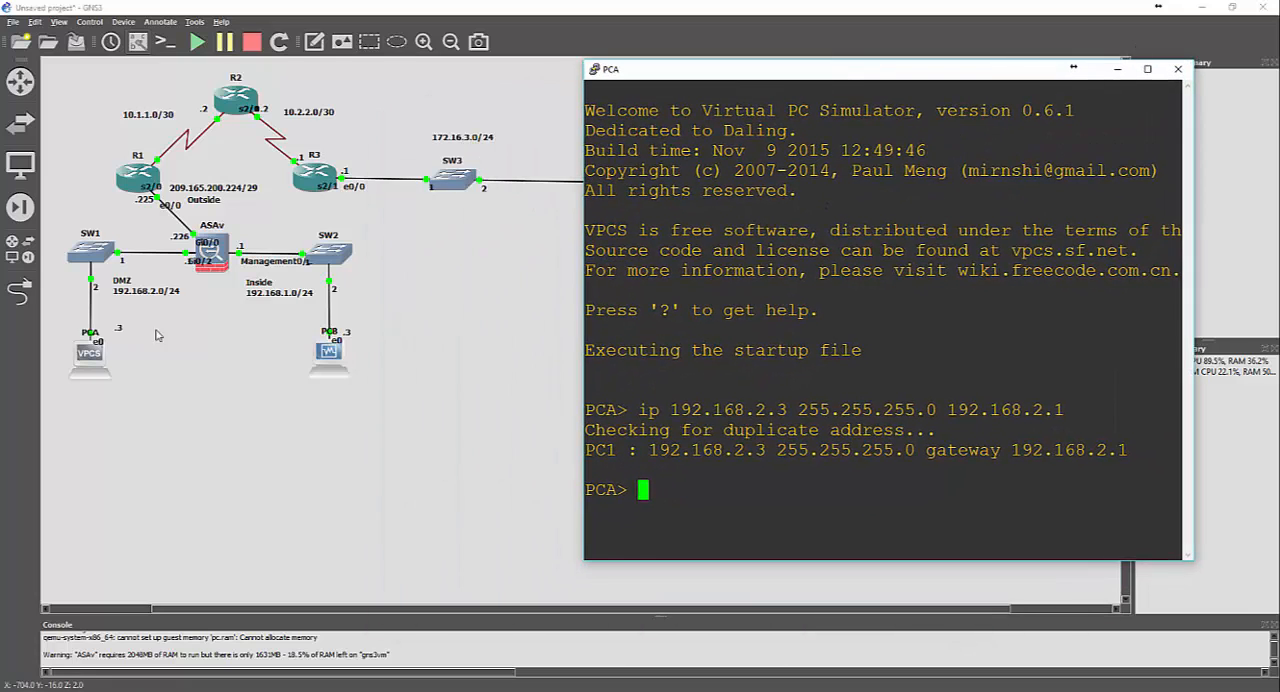
click(497, 296)
right_click(626, 187)
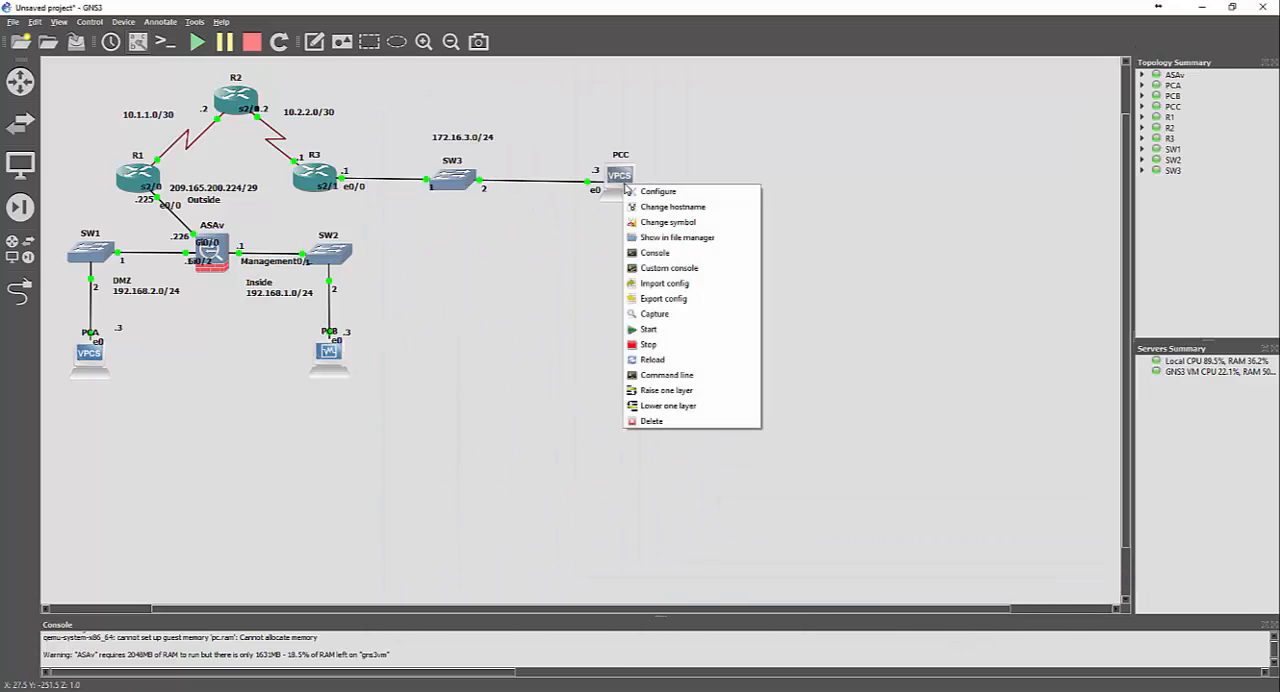
click(650, 253)
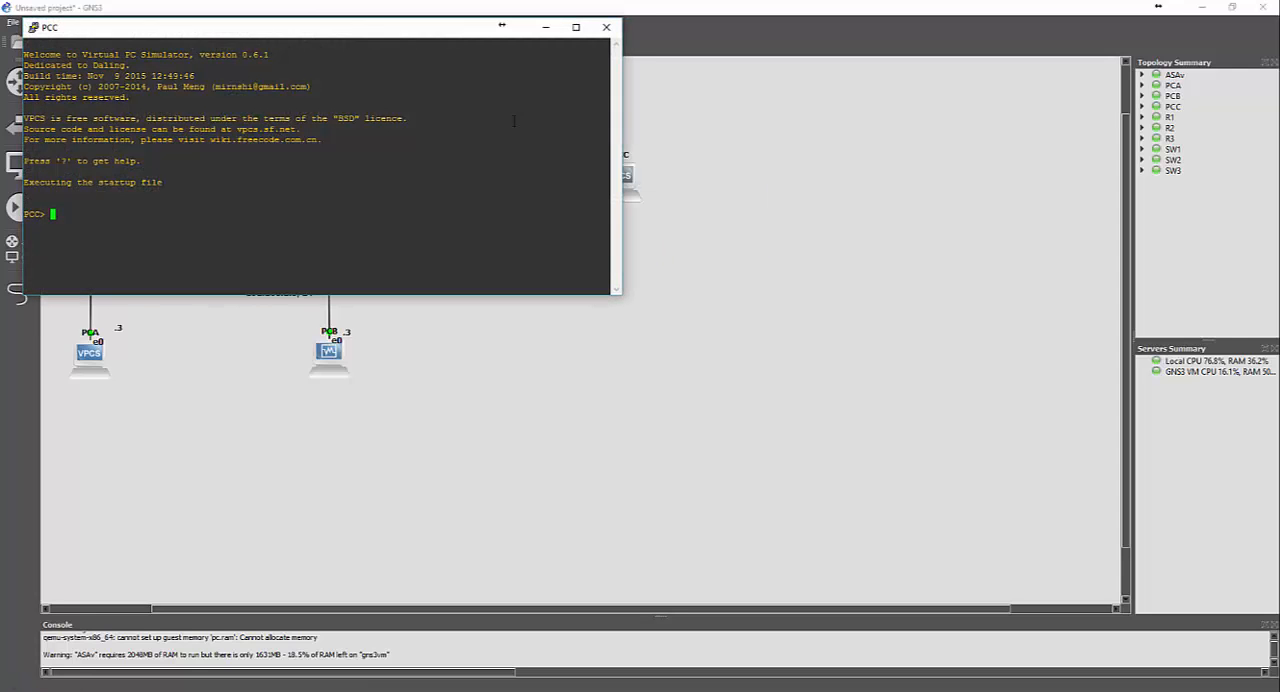
Enlarge the terminal font of the PCC console and apply the change
drag(296, 28, 696, 118)
right_click(656, 119)
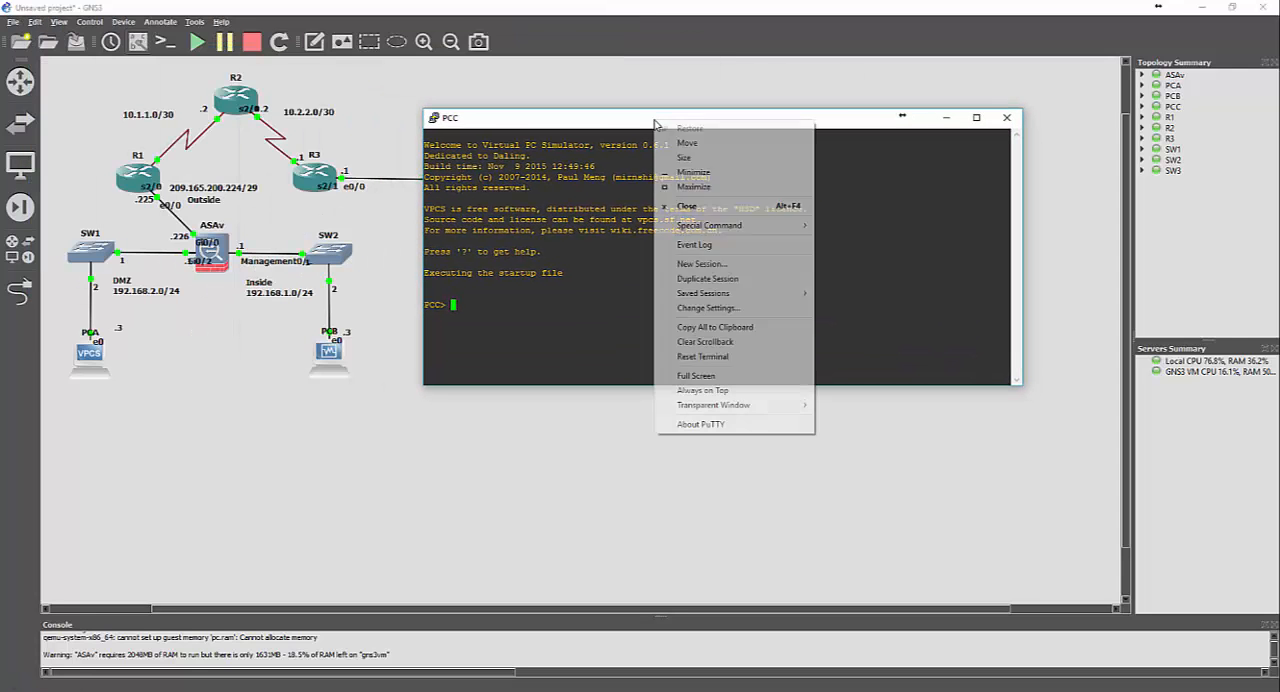
click(697, 310)
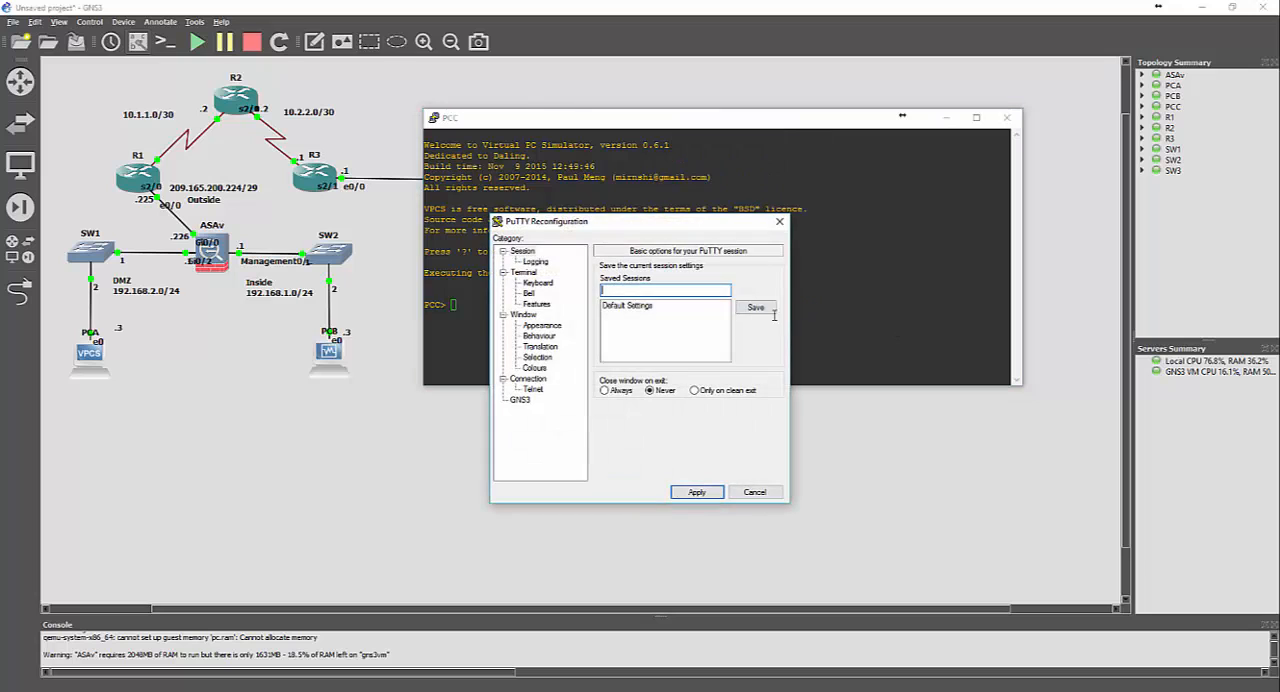
click(557, 328)
click(757, 345)
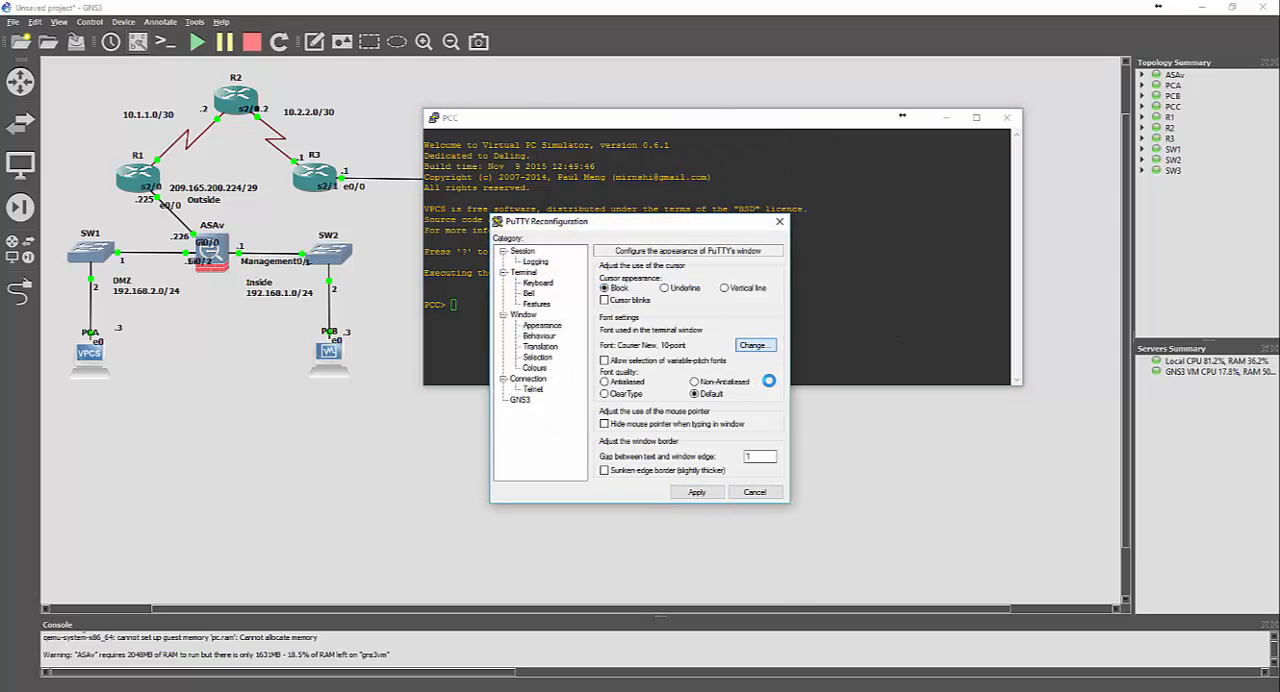
click(749, 414)
click(698, 591)
click(697, 497)
Narrow the PCC console window and place it beside the topology so that SW3 and its 172.16.3.0/24 label stay in view
drag(422, 297, 850, 297)
drag(944, 122, 508, 90)
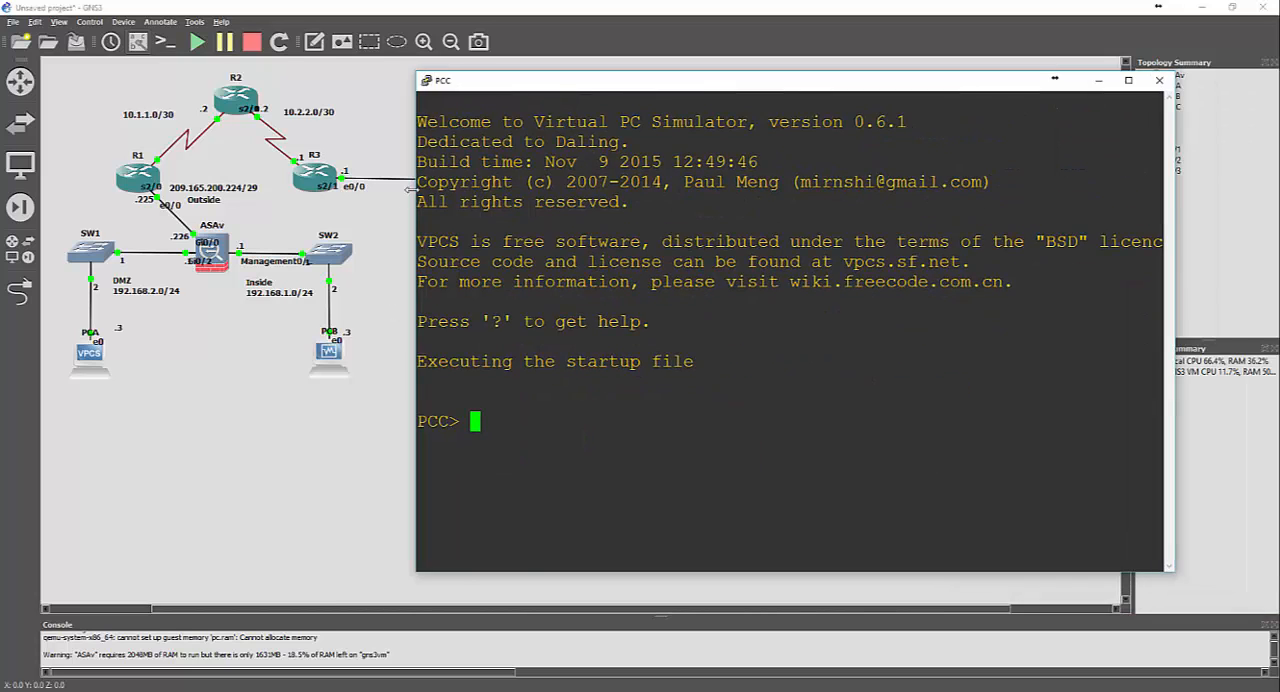
drag(416, 190, 533, 183)
drag(642, 88, 640, 52)
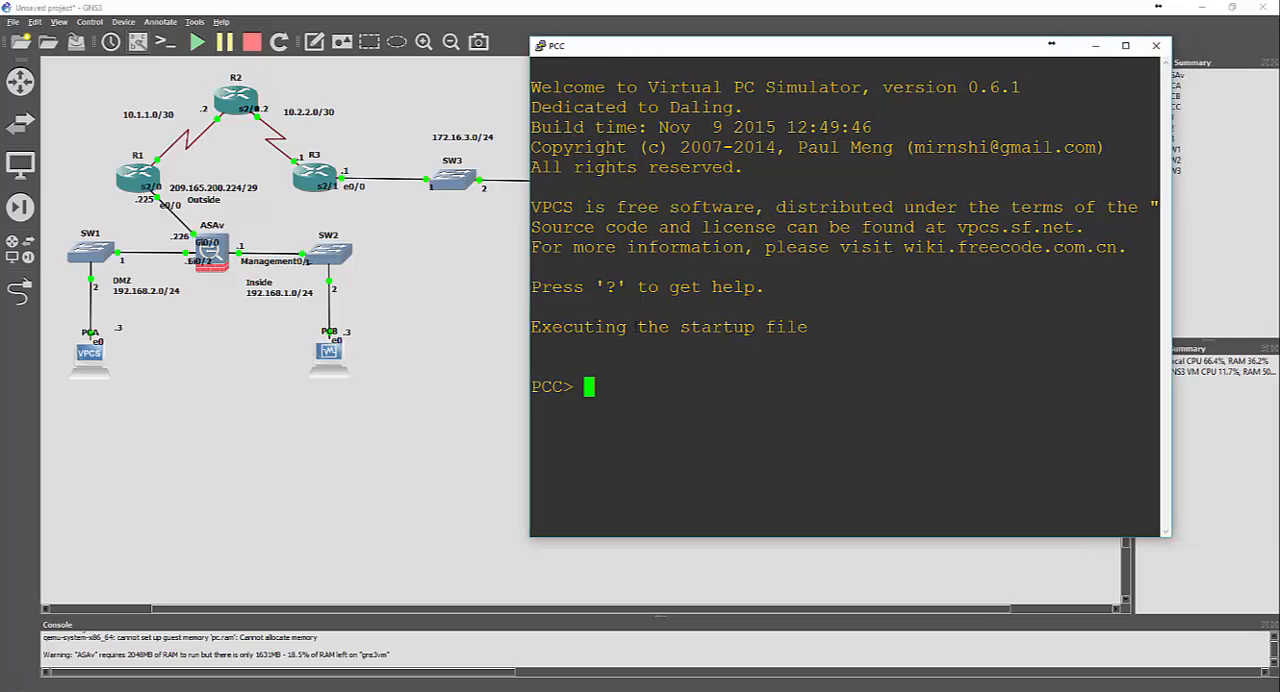
Assign PCC the IP address 172.16.3.3 with mask 255.255.255.0 and gateway 172.16.3.1
text(ip 172.16.3)
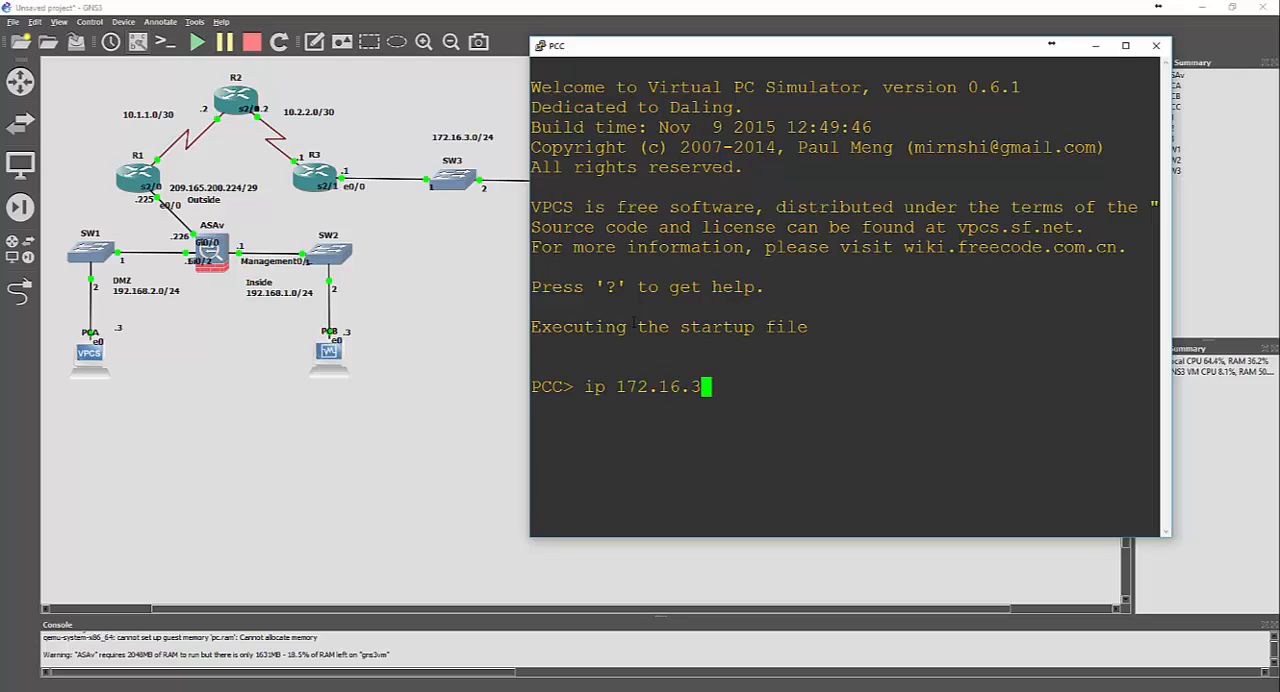
text(.3 255.255.2)
text(55.255.0 )
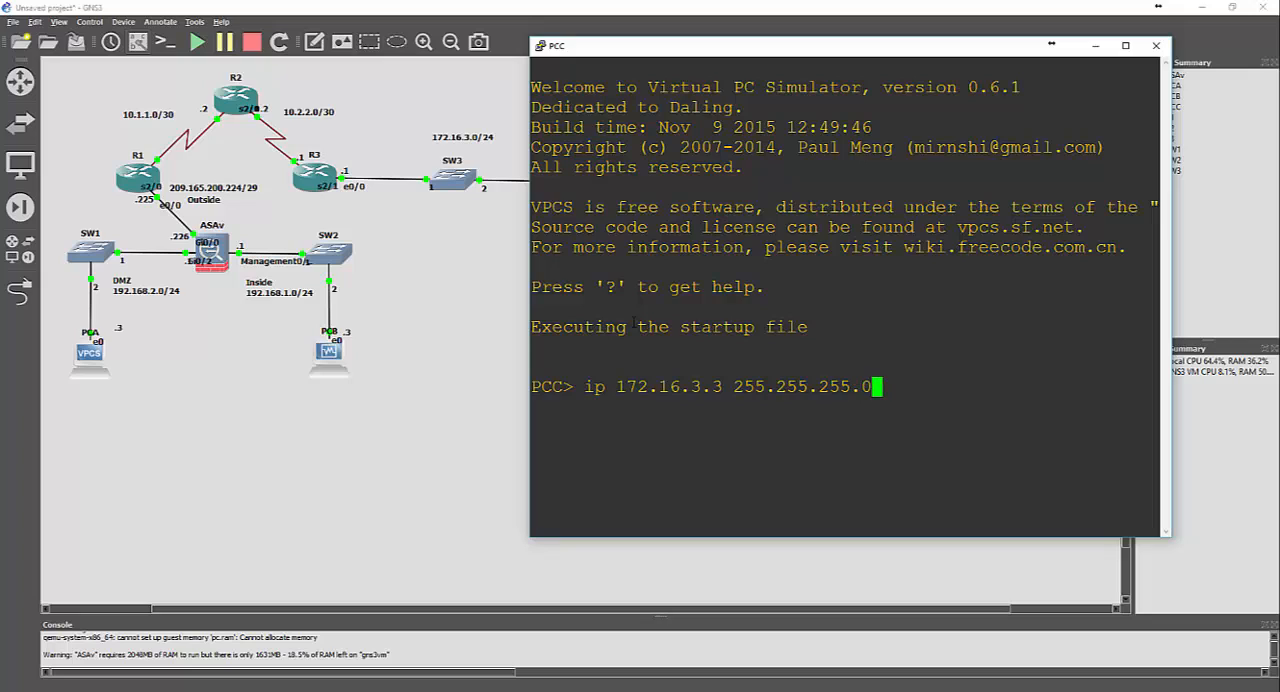
text(172.16.3.1)
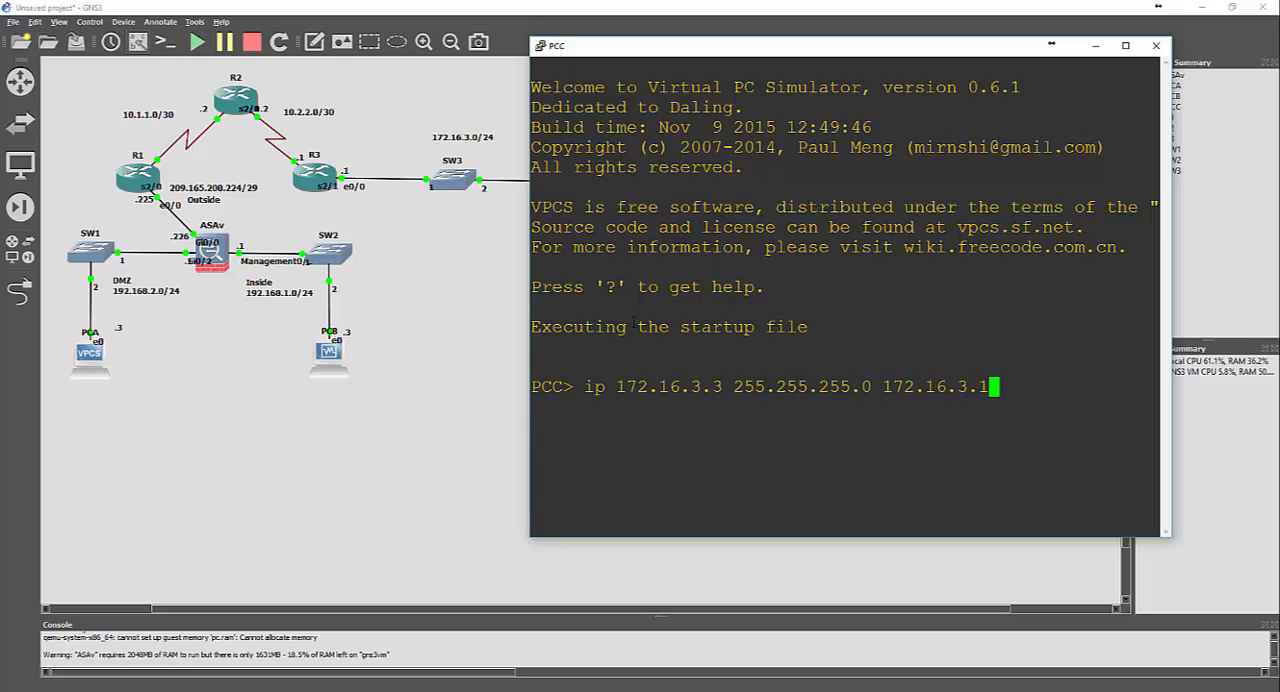
key(Return)
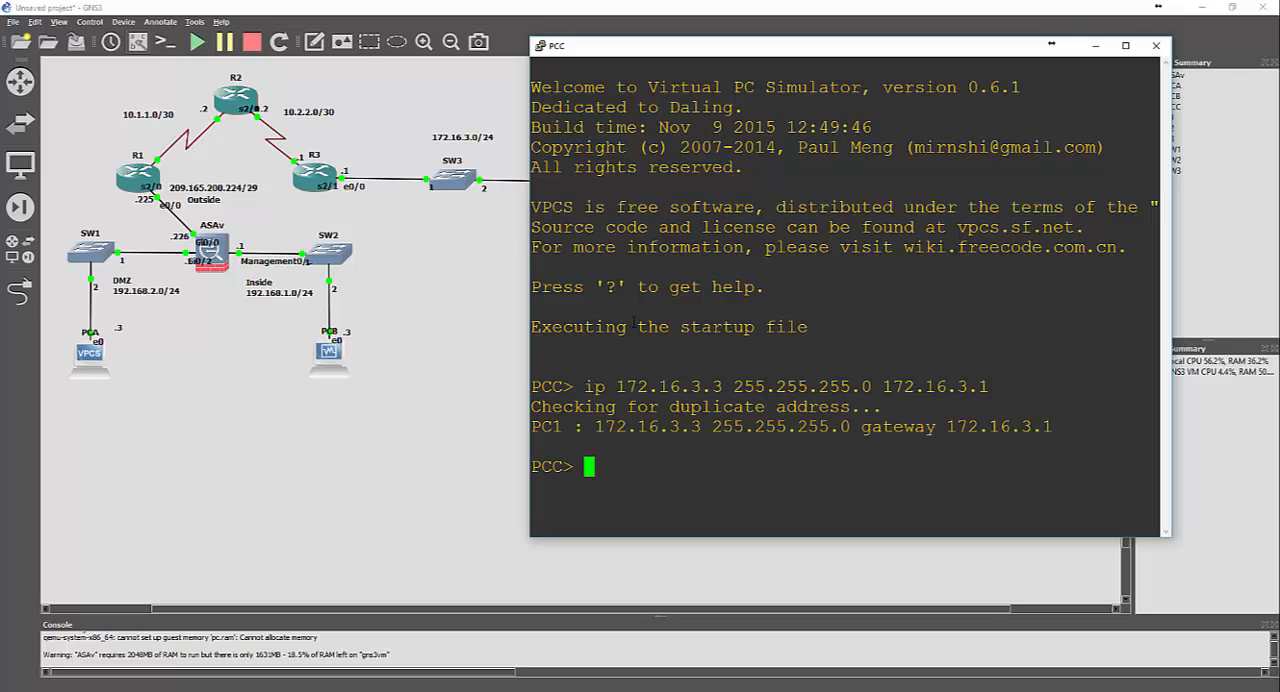
Ping the gateway 172.16.3.1 from PCC
text(ping 172)
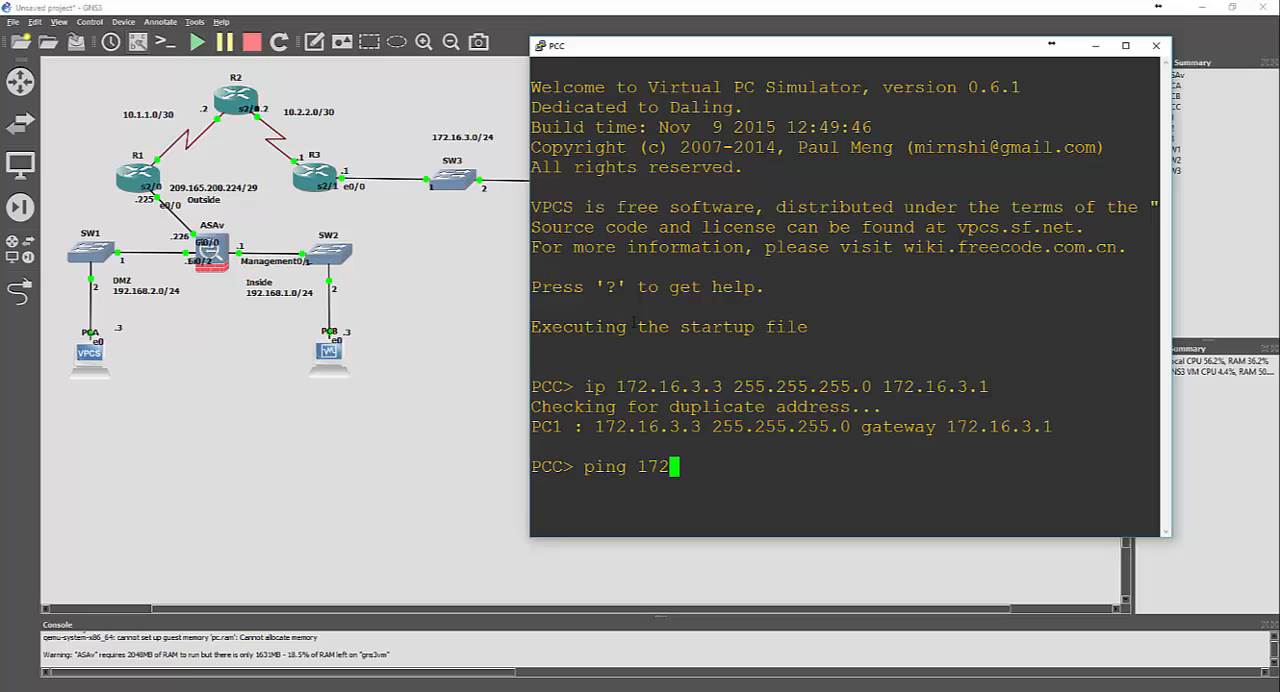
text(.16.3.1)
key(Return)
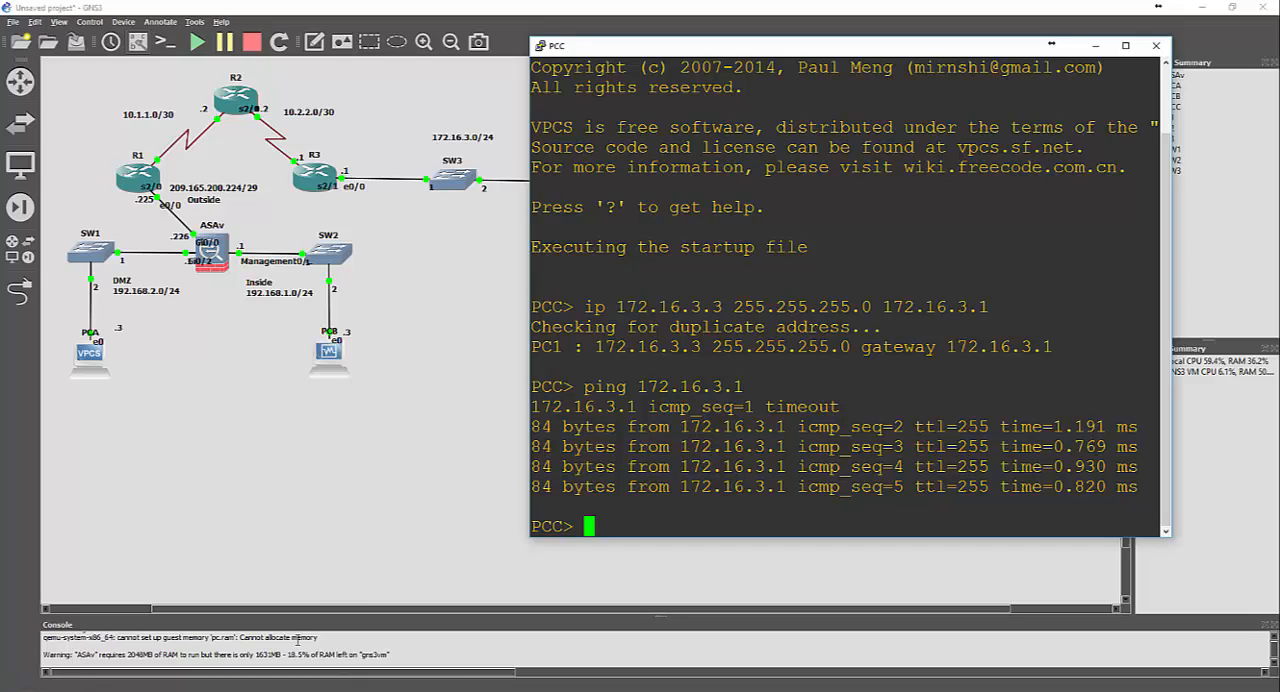
Switch to the Win7 Lab1 VirtualBox machine and open the Local Area Connection's Internet Protocol Version 4 properties
click(287, 684)
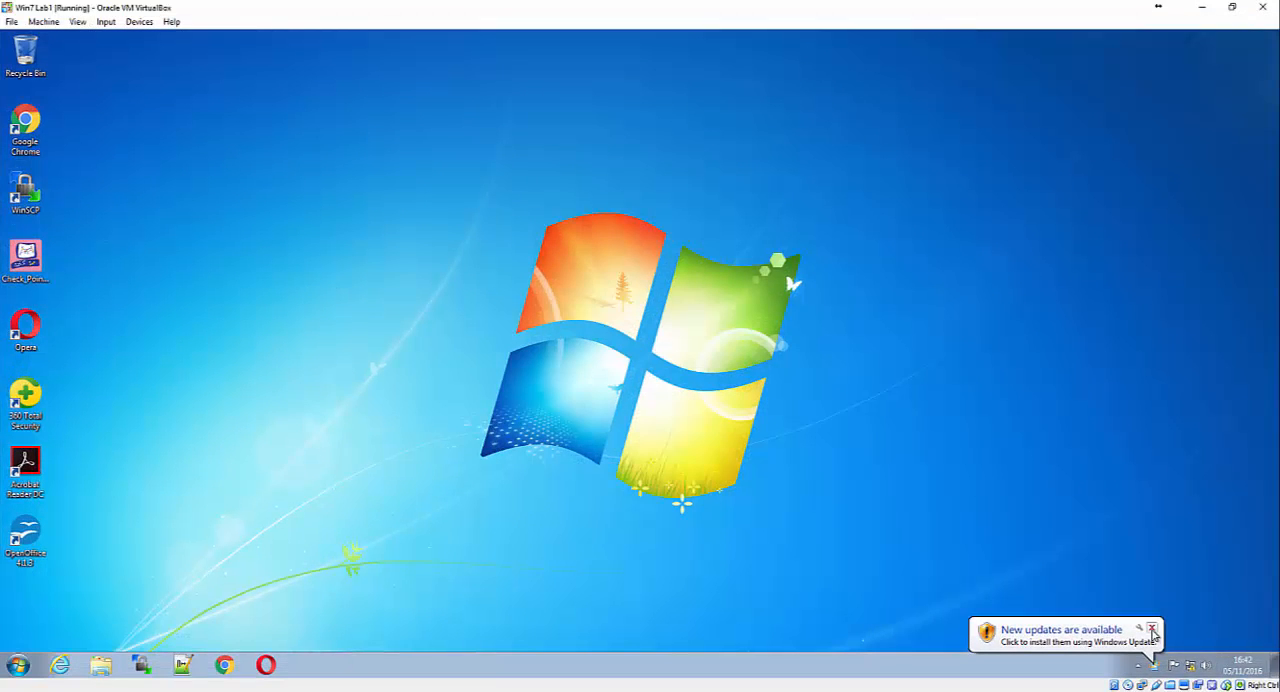
click(1151, 626)
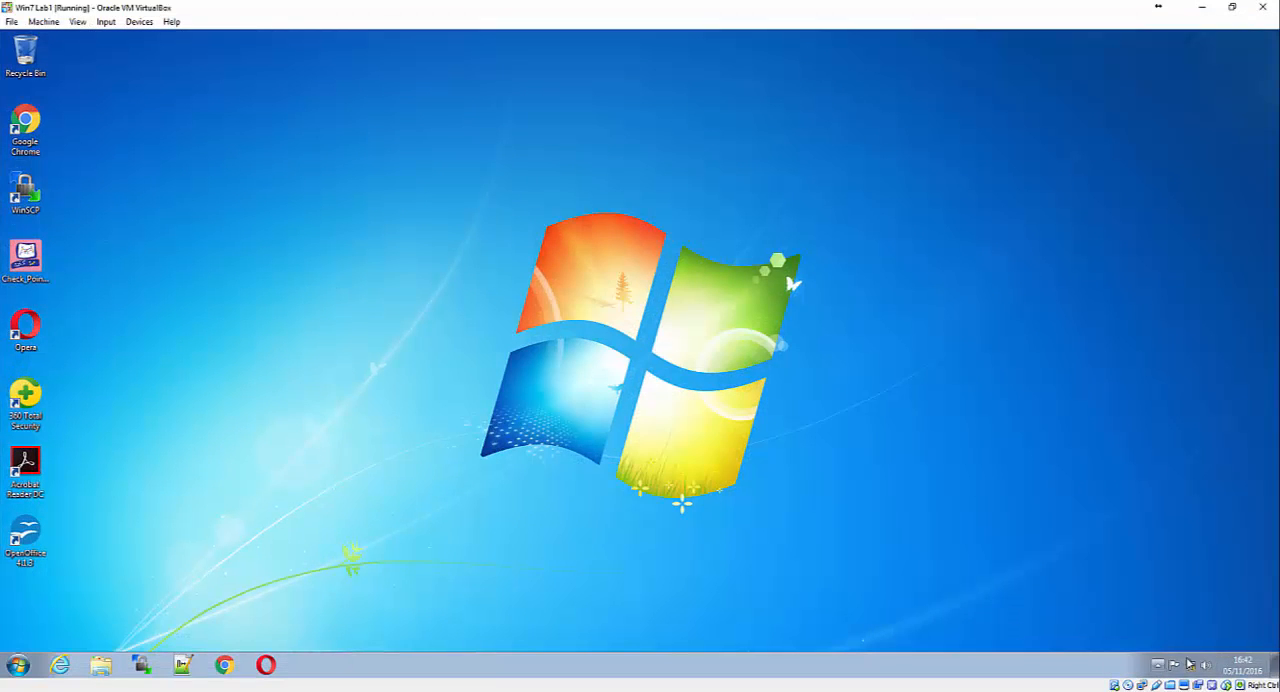
right_click(1194, 668)
click(1197, 659)
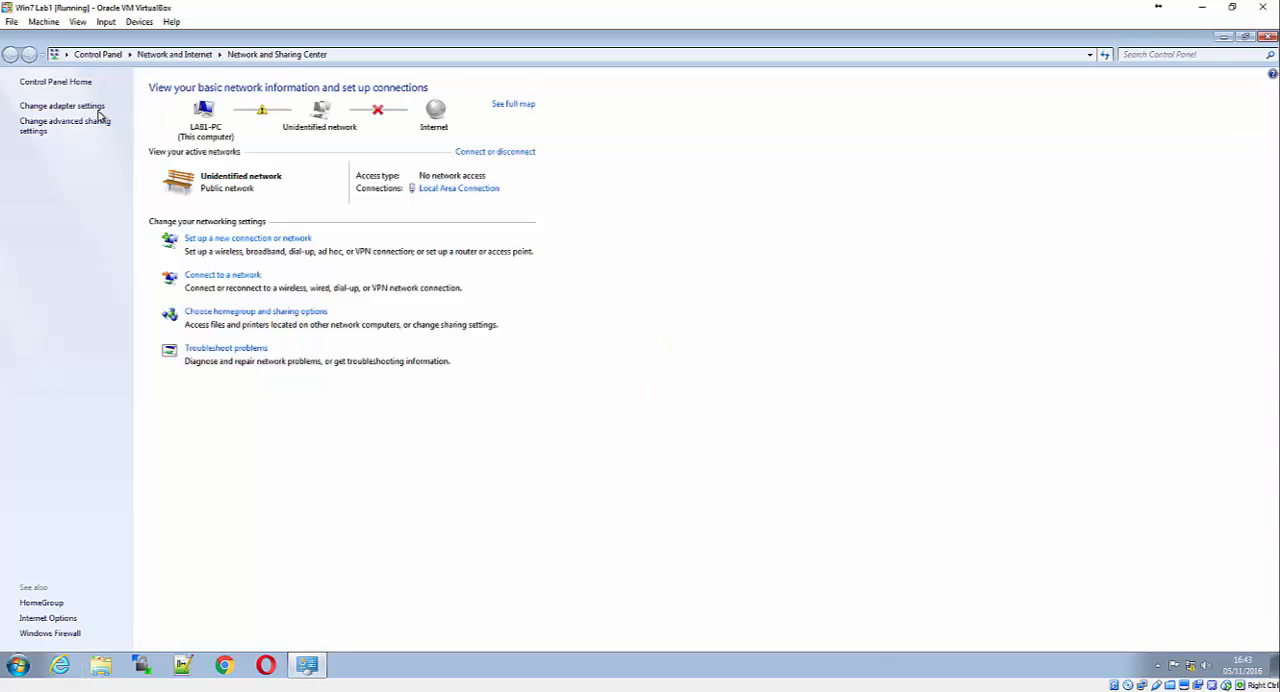
click(97, 108)
double_click(86, 109)
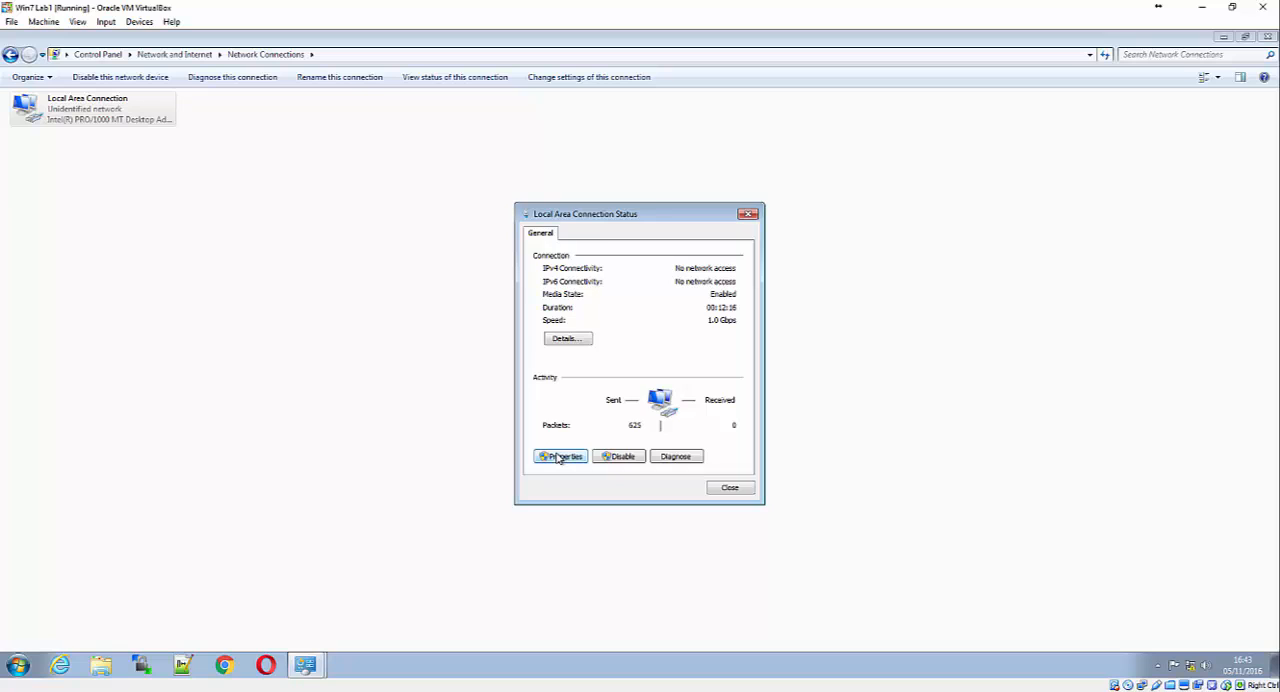
click(560, 458)
double_click(632, 376)
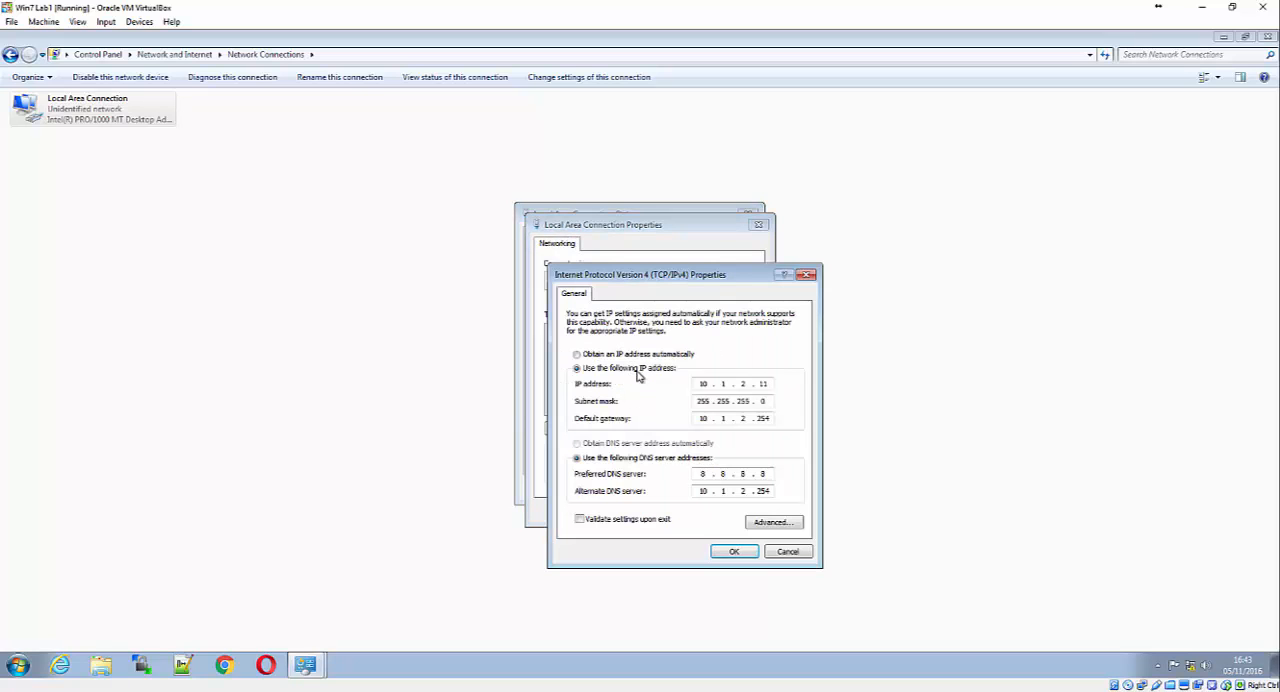
Set the Windows 7 machine's IP address to 192.168.1.3 and its default gateway to 192.168.1.1
click(772, 384)
key(BackSpace)
key(BackSpace)
key(BackSpace)
key(BackSpace)
key(BackSpace)
key(BackSpace)
text(192 . 168 . 1 . 3)
key(Tab)
key(Tab)
text(192 . 168 . 1 . 1)
Set the preferred DNS server to 192.168.1.1, clear the alternate DNS server, and apply the adapter's IPv4 settings
key(Tab)
key(Tab)
text(192 . 168 . 1 . 1)
key(Tab)
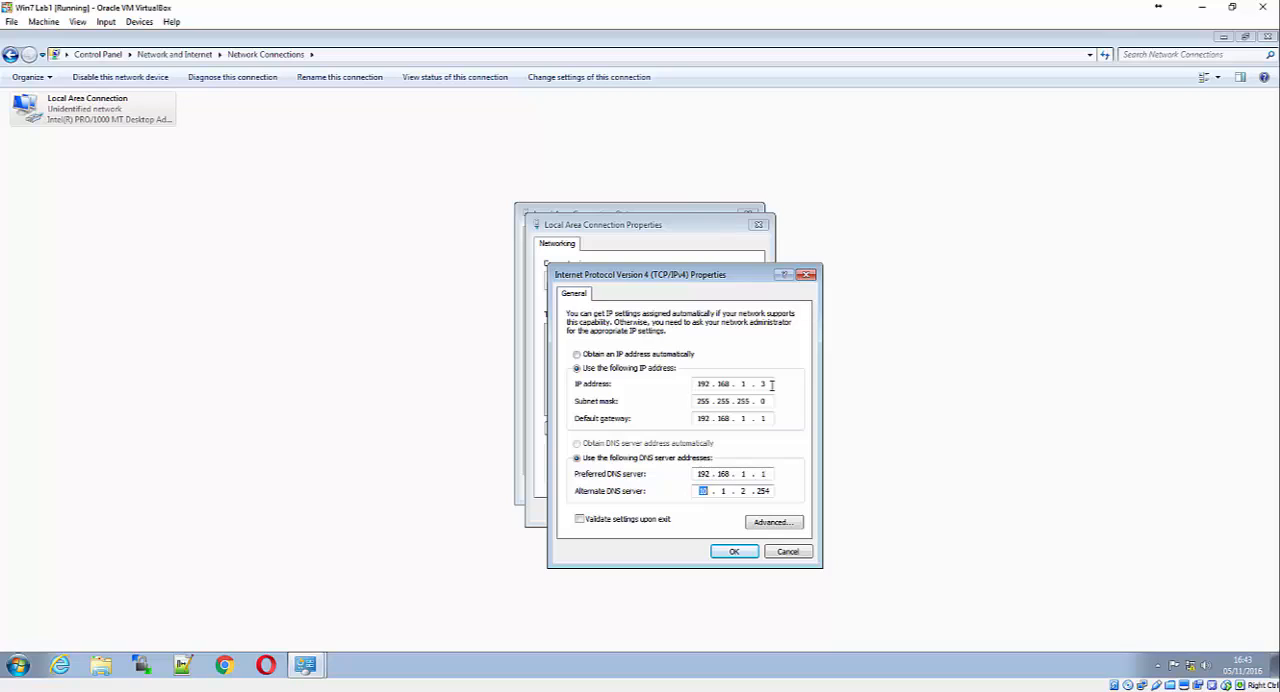
key(BackSpace)
key(BackSpace)
key(BackSpace)
key(BackSpace)
key(BackSpace)
key(BackSpace)
click(734, 551)
click(687, 511)
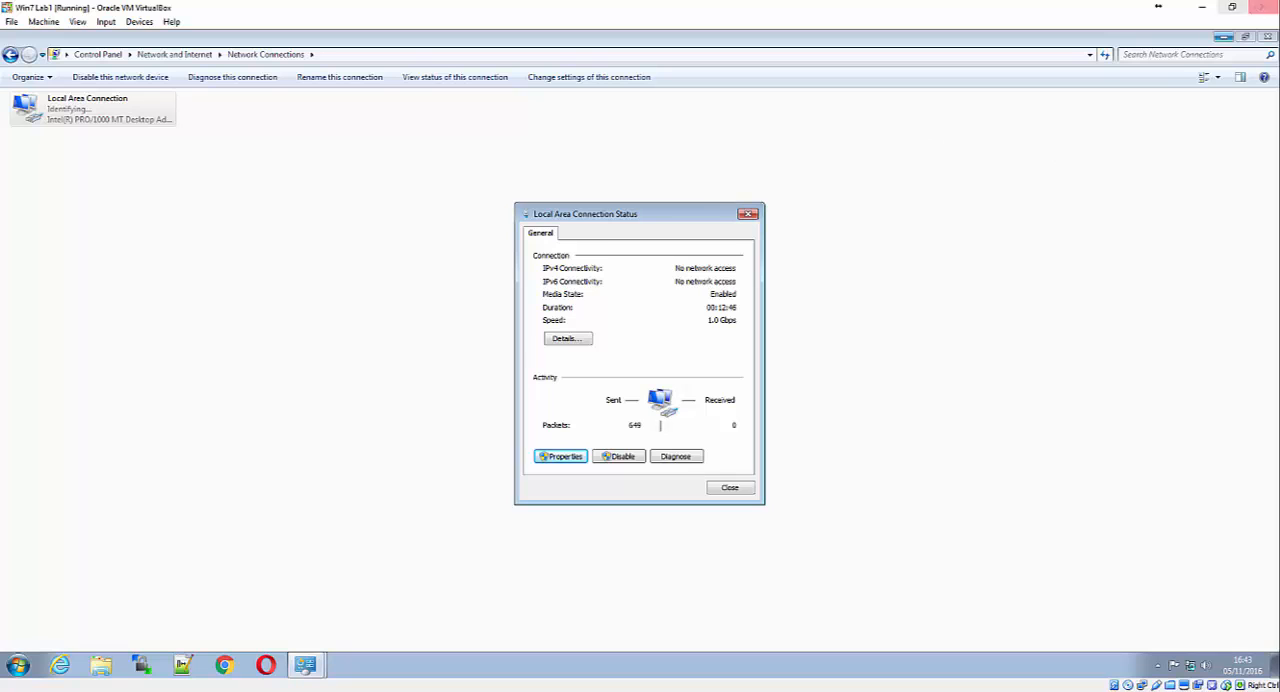
Return to the GNS3 topology and open the ASAv firewall's console
click(1224, 37)
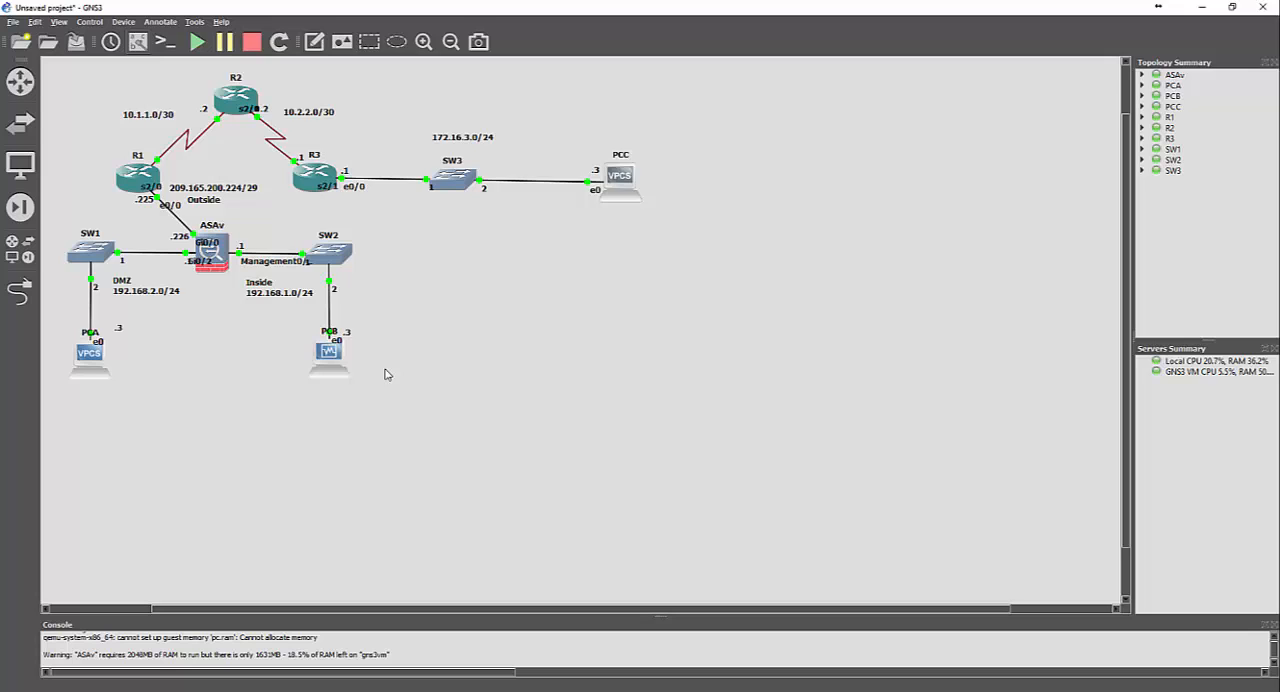
right_click(219, 261)
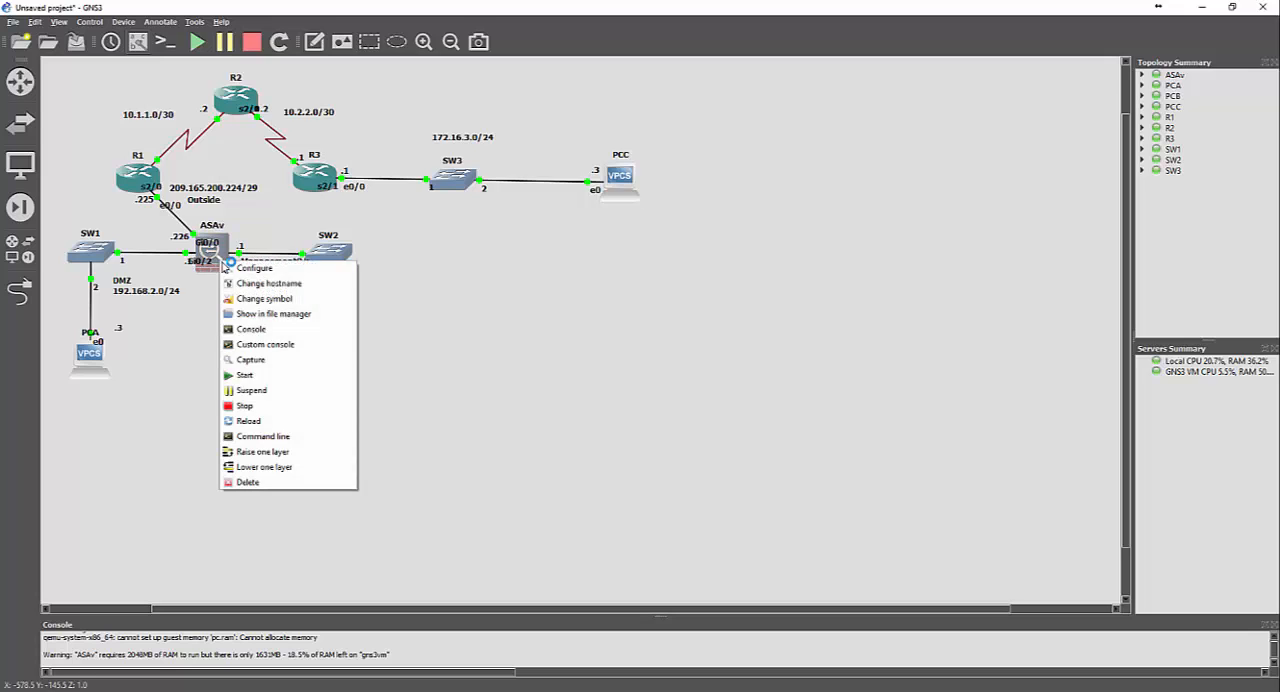
click(274, 328)
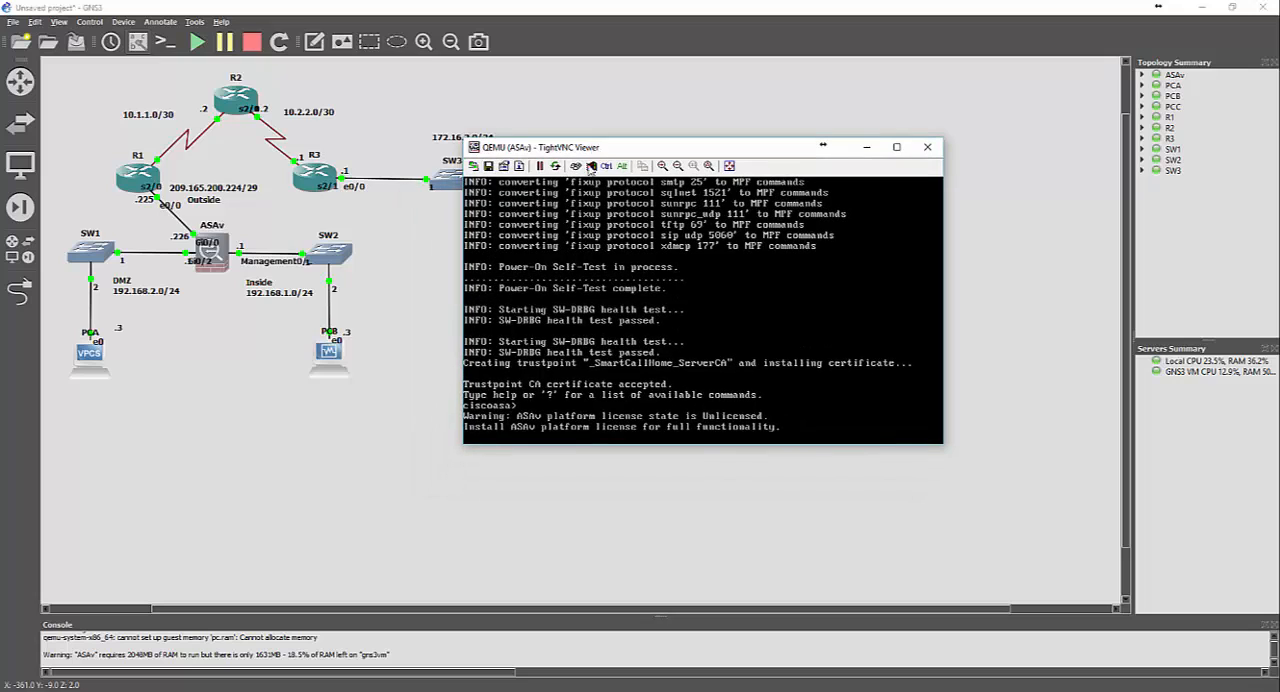
Enter privileged EXEC mode on the ASAv
text(..)
key(Return)
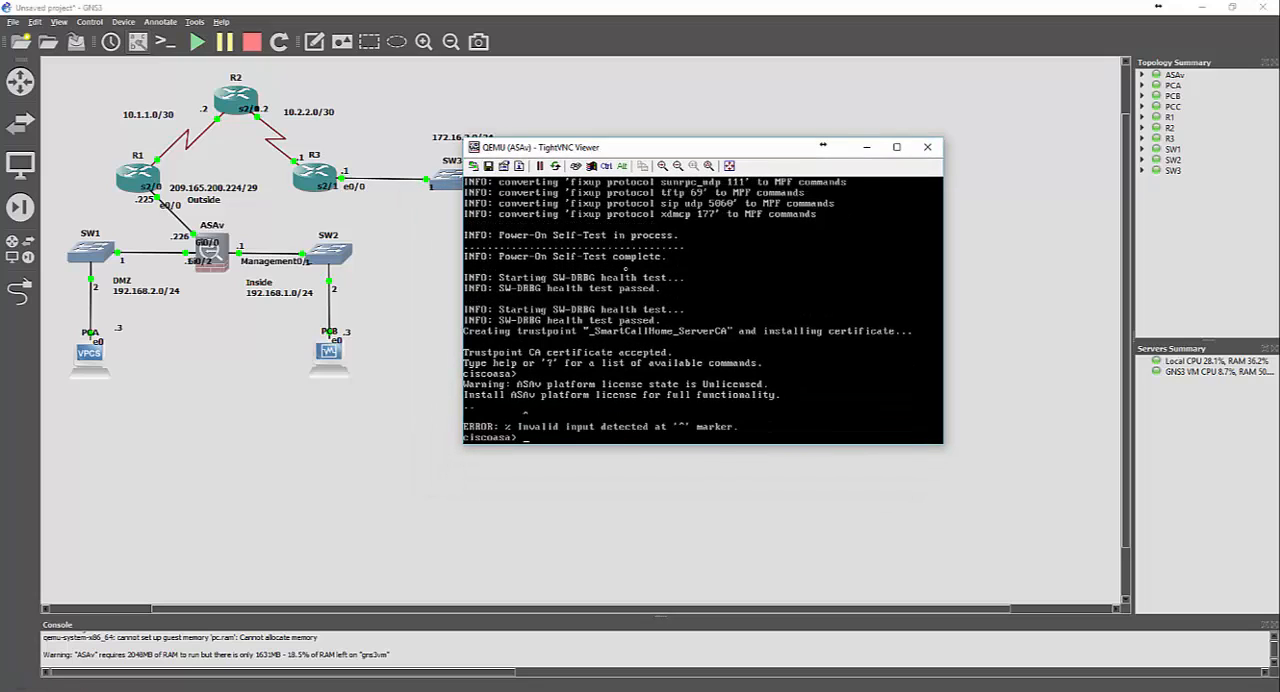
text(en)
key(Return)
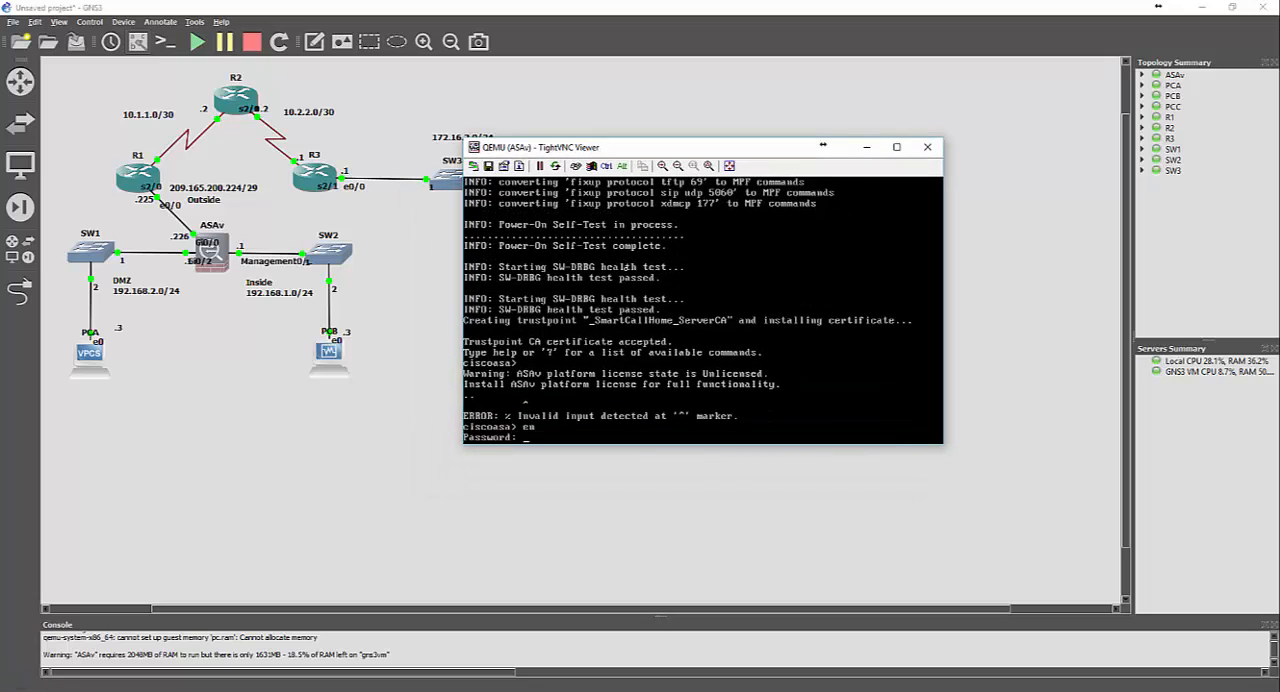
key(Return)
Display the ASAv's running configuration and page through it to the end
text(sh)
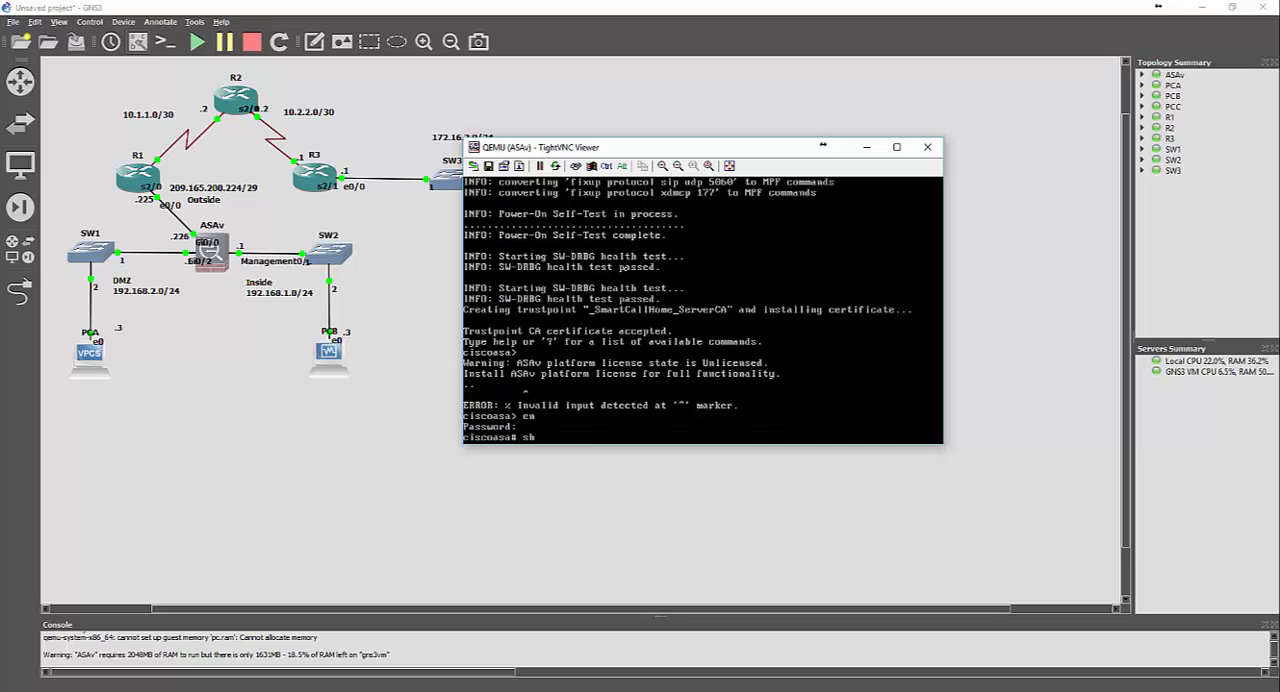
text(ow run)
key(Return)
key(space)
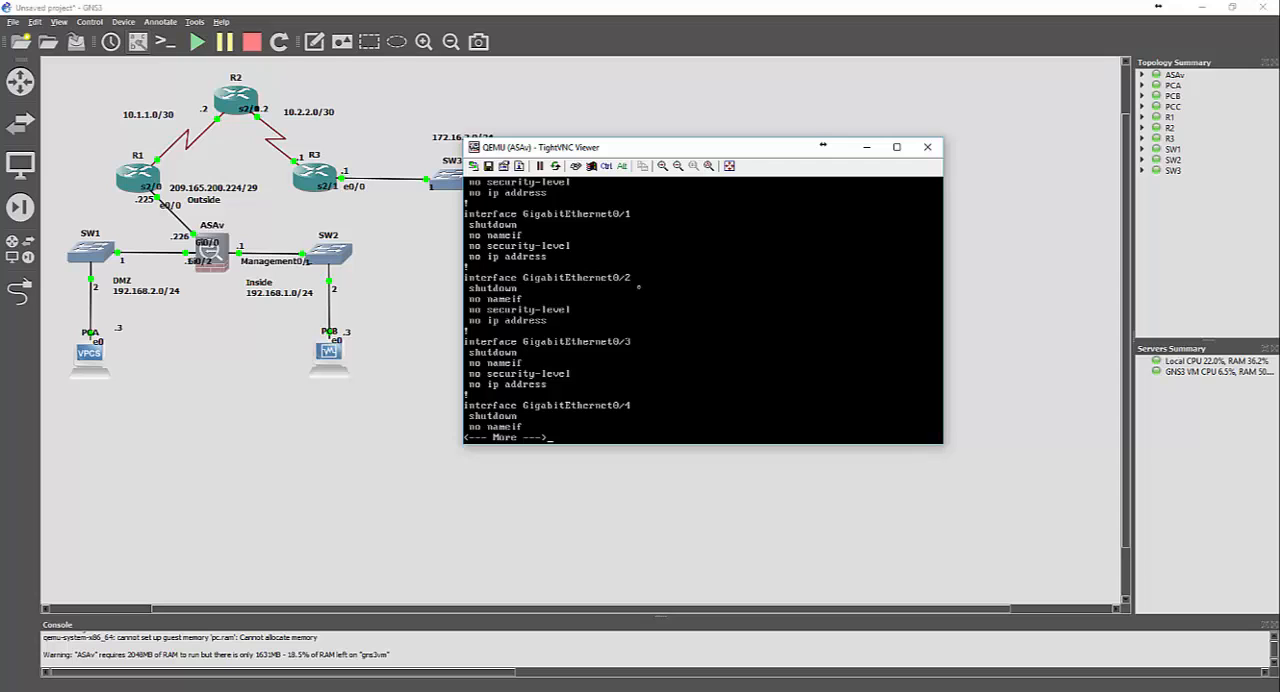
key(space)
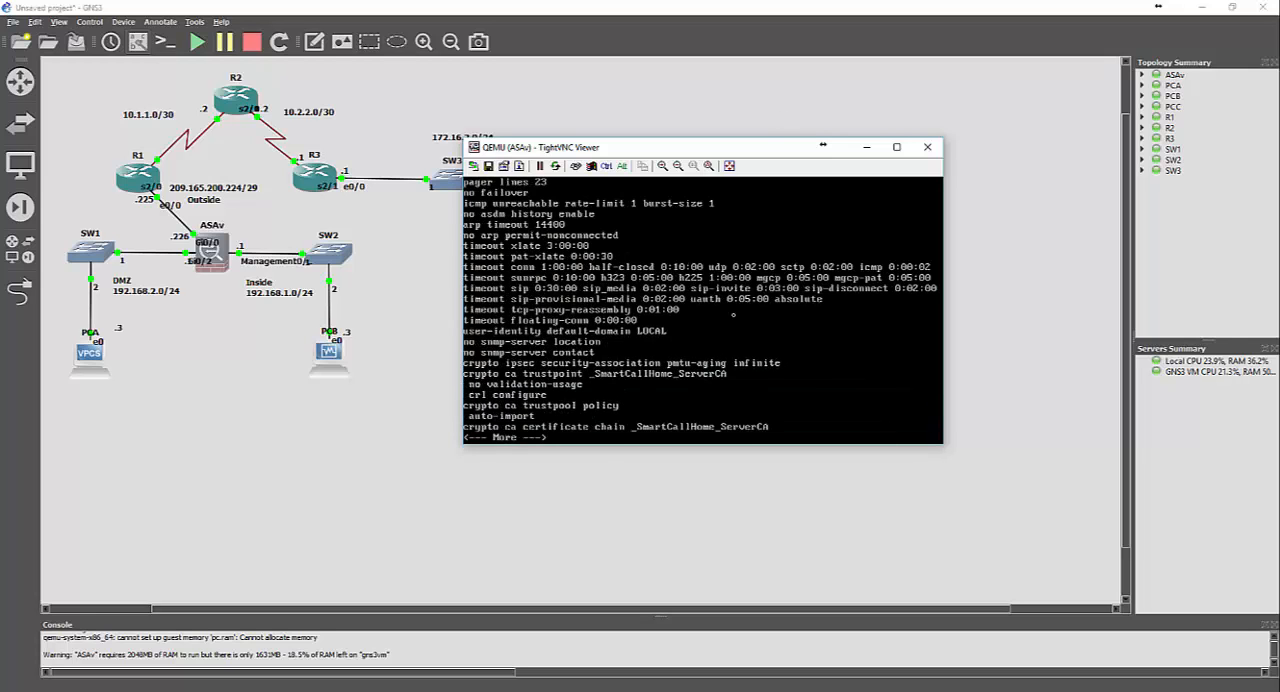
key(space)
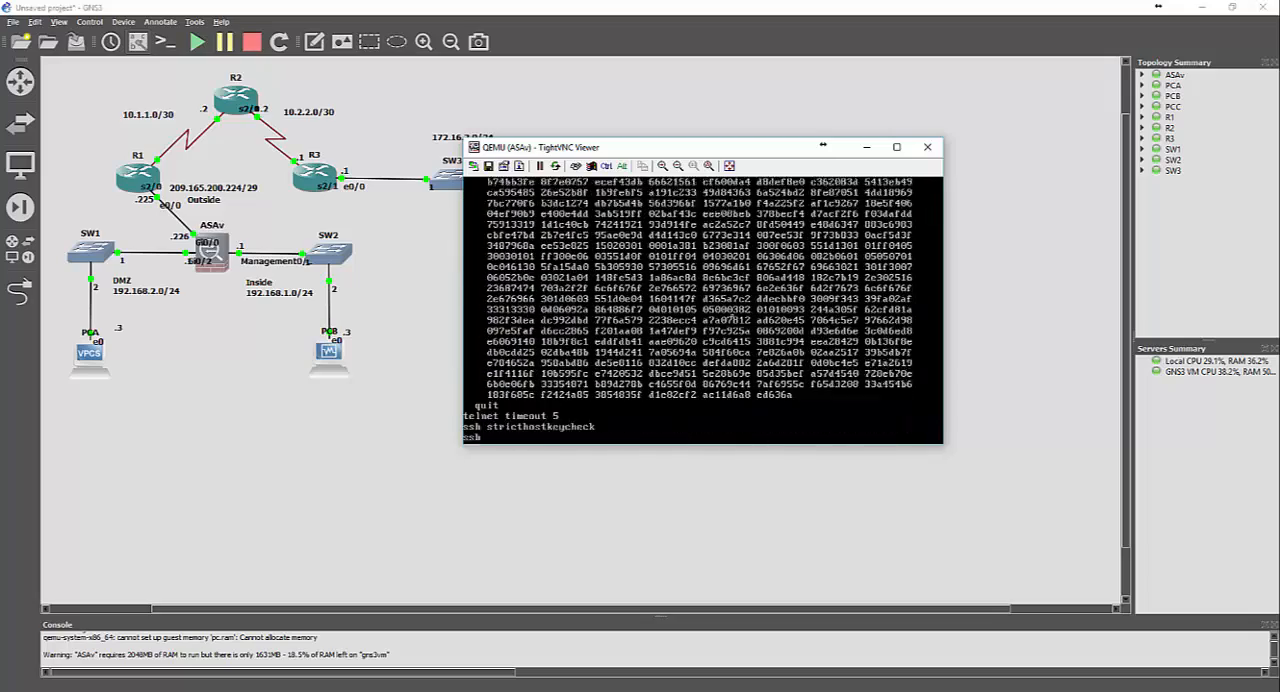
key(space)
key(space)
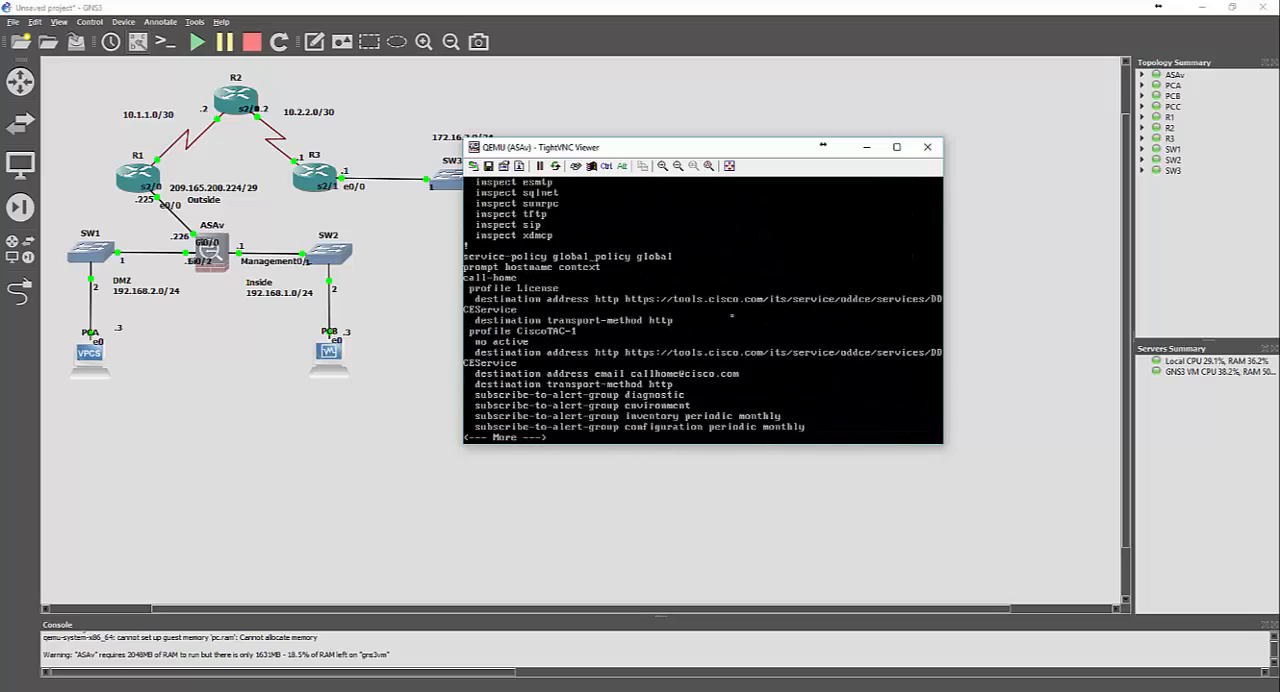
key(space)
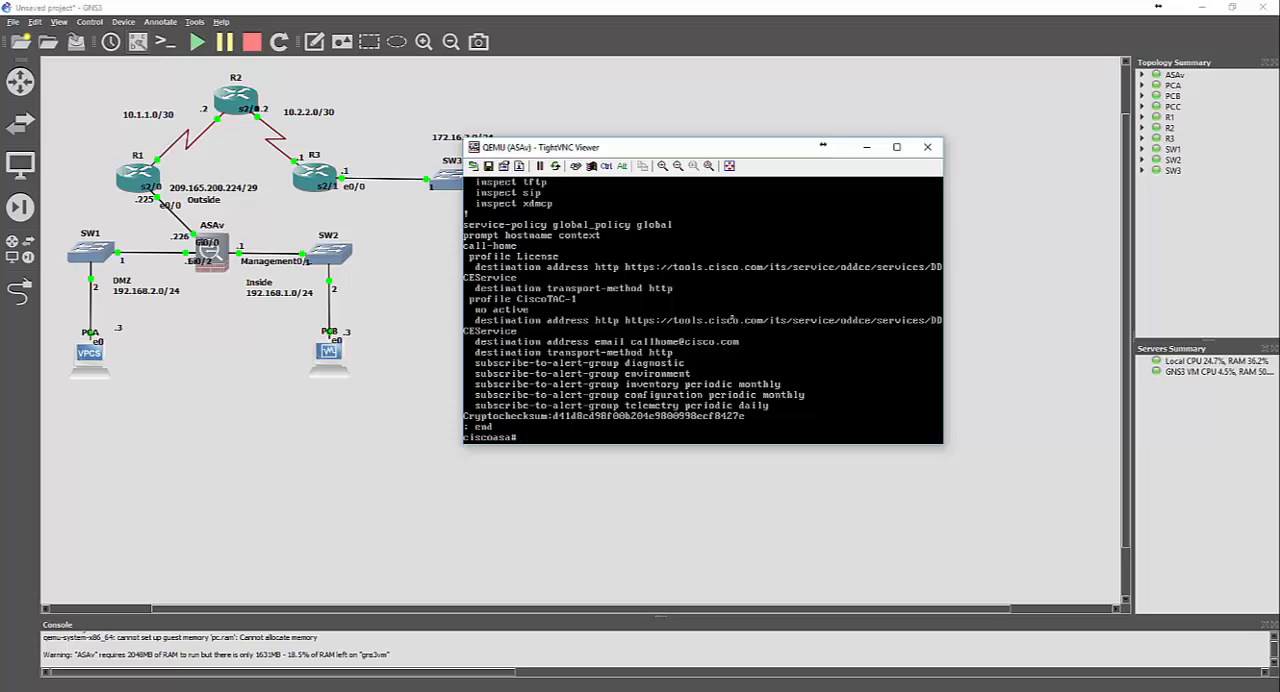
Enter global configuration mode on the ASAv and decline anonymous error reporting
text(conf t)
key(Return)
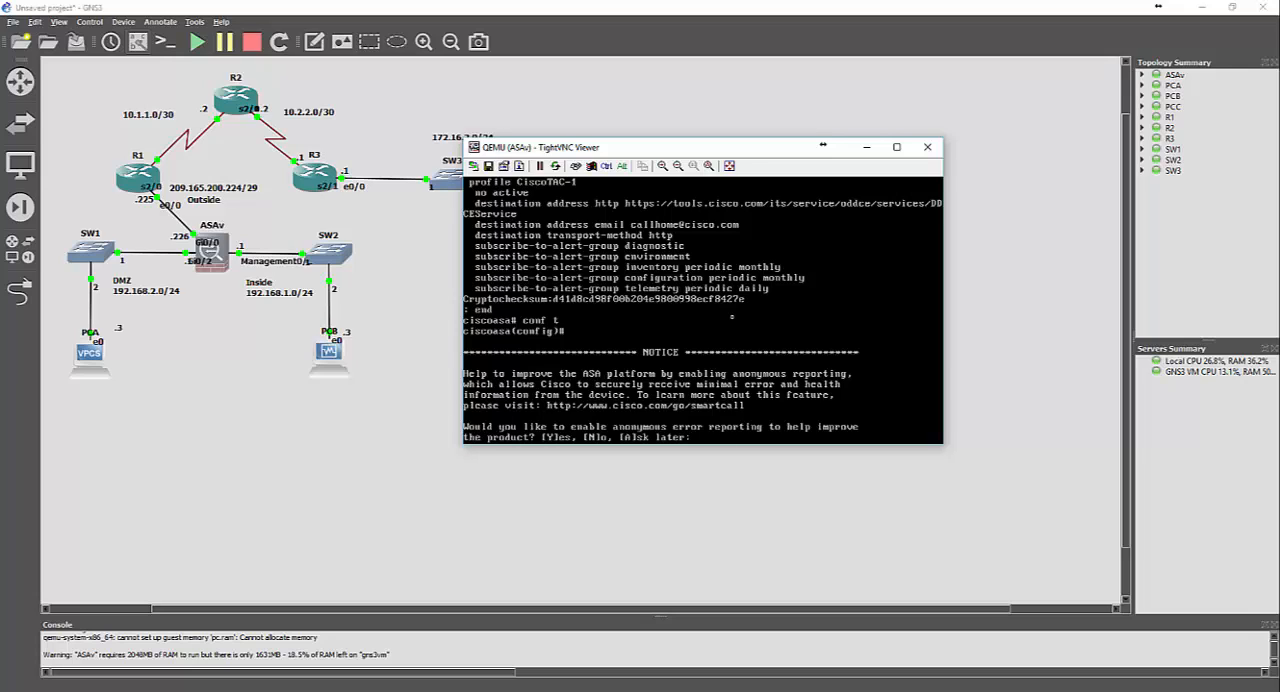
text(n)
key(Return)
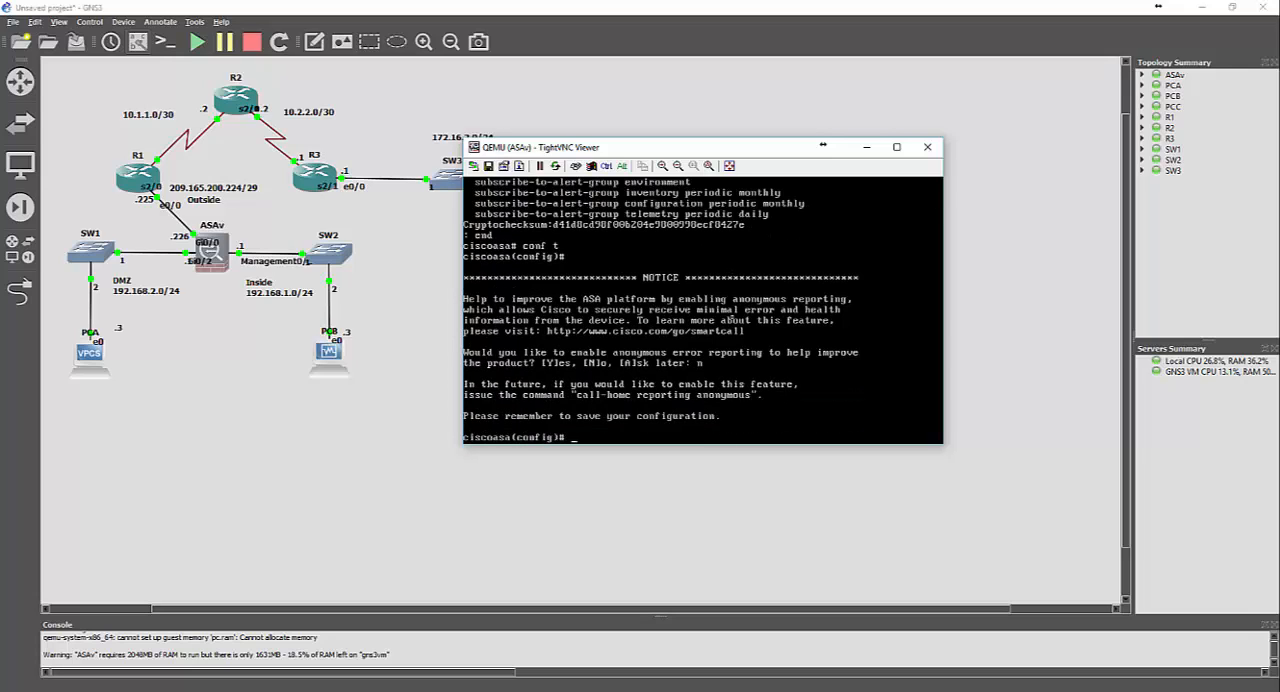
Try to enter the ASAv management interface's configuration mode with the interface numbers 1, 0/1 and 0
text(int ma)
key(Tab)
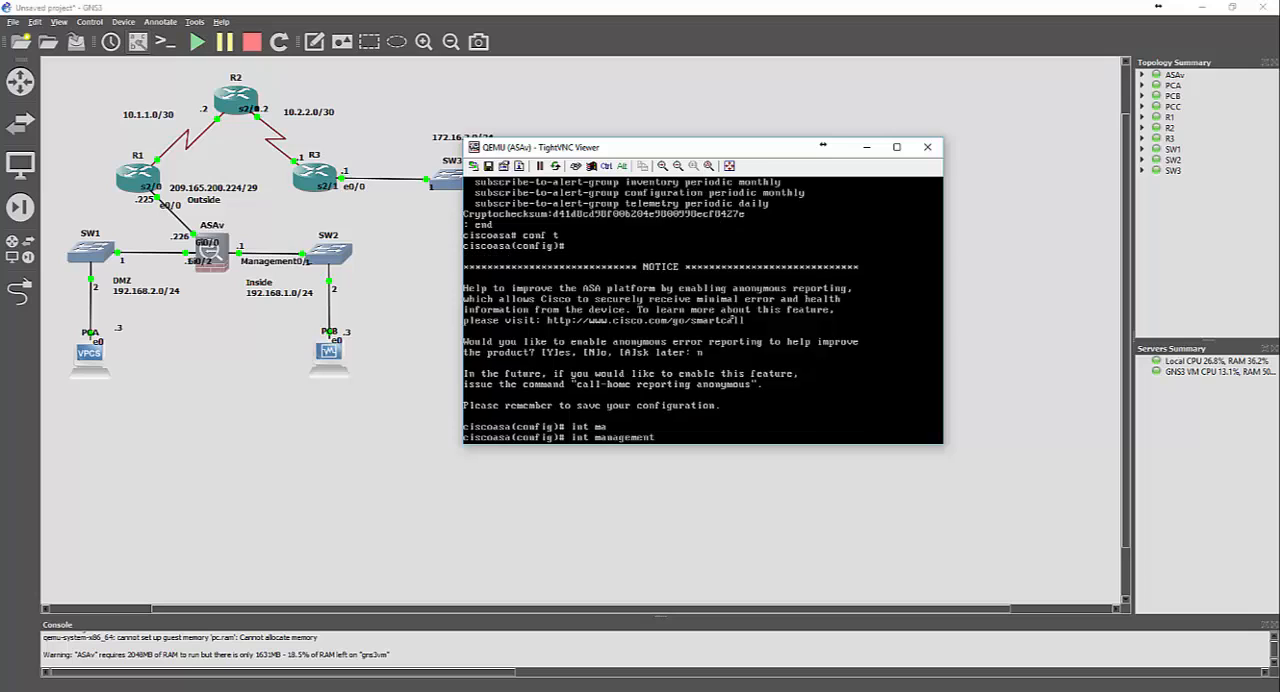
key(Return)
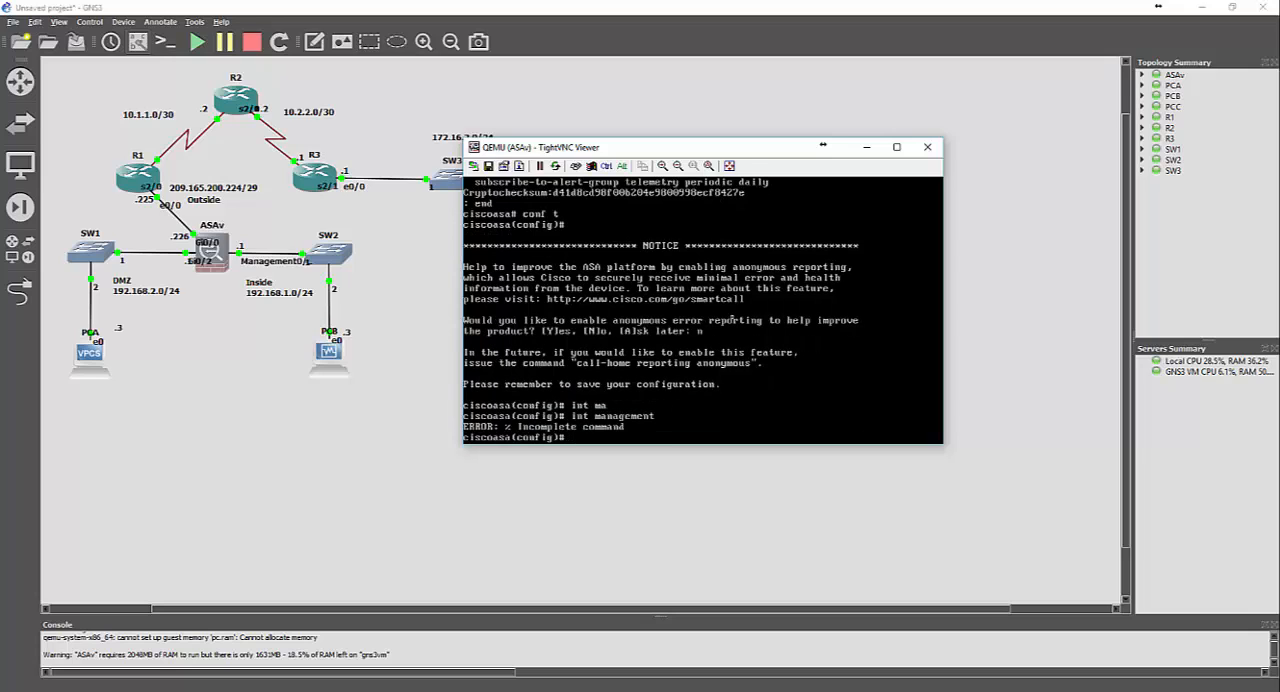
key(Up)
text(1)
key(Return)
key(Up)
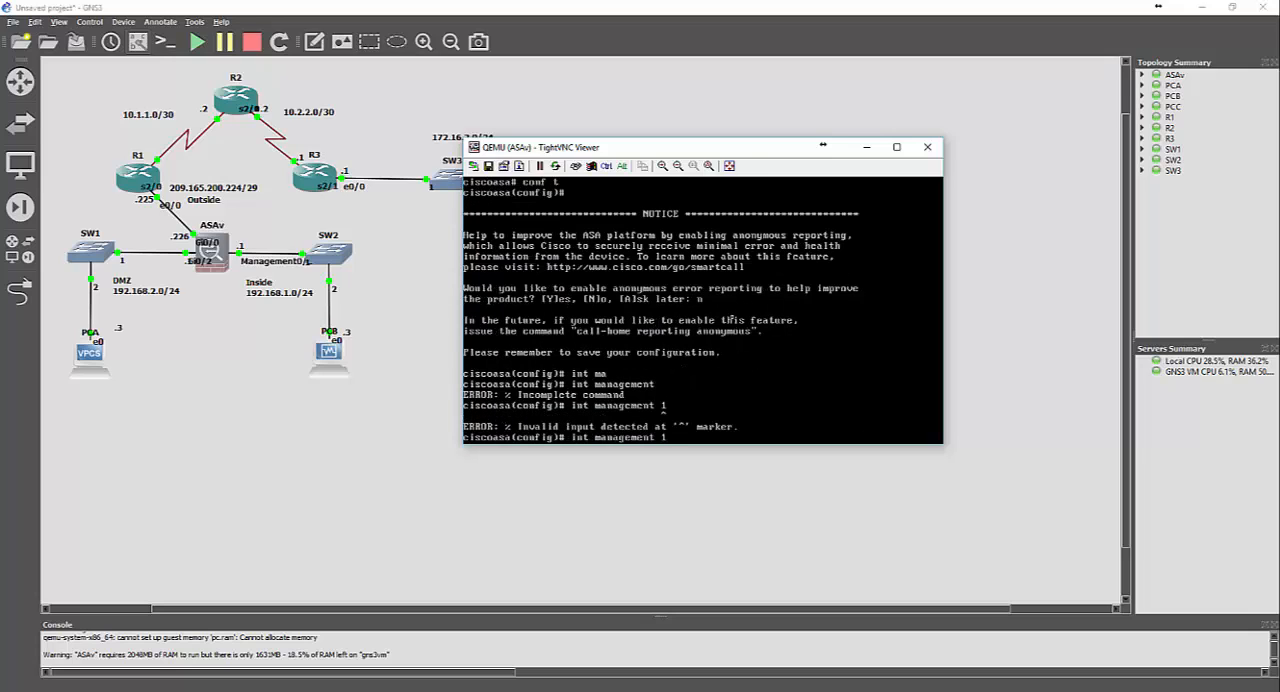
text(0/1)
key(Return)
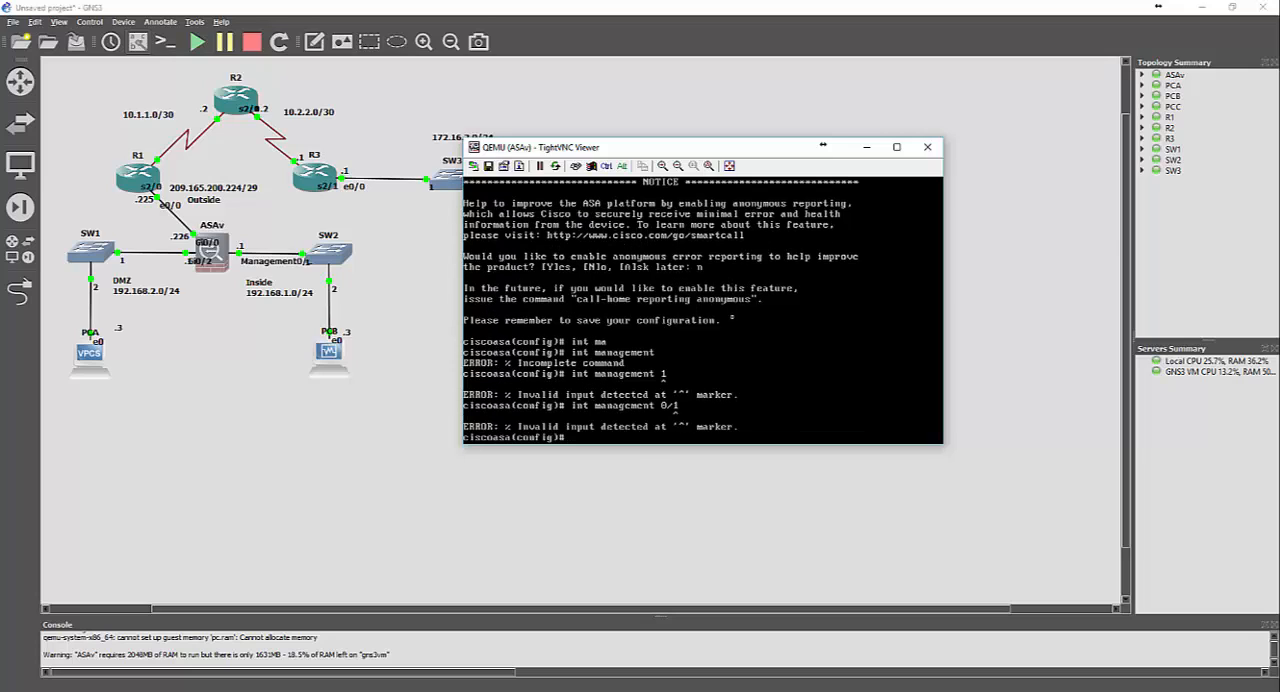
key(Up)
key(BackSpace)
key(BackSpace)
key(BackSpace)
key(BackSpace)
text(0)
key(Return)
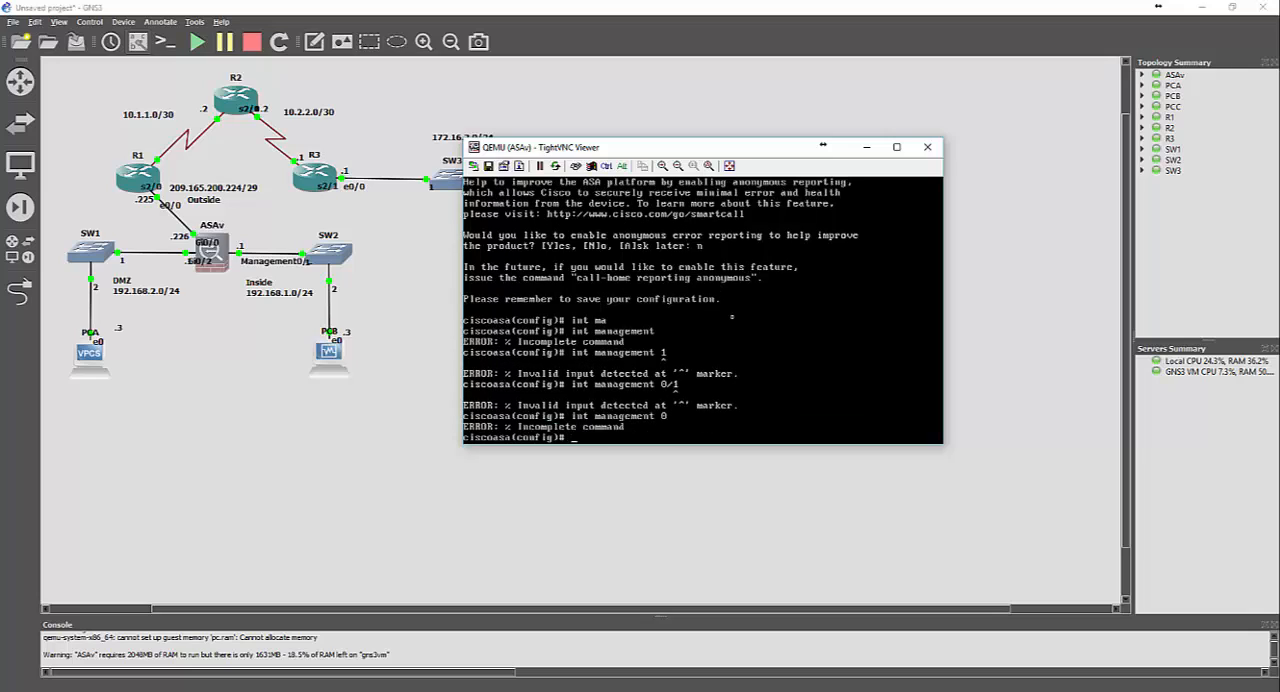
Try to display the interface information from configuration mode with do show run int and do show int
text(int)
key(BackSpace)
key(BackSpace)
key(BackSpace)
key(BackSpace)
text(s)
key(BackSpace)
text(do show run int)
key(Return)
key(Up)
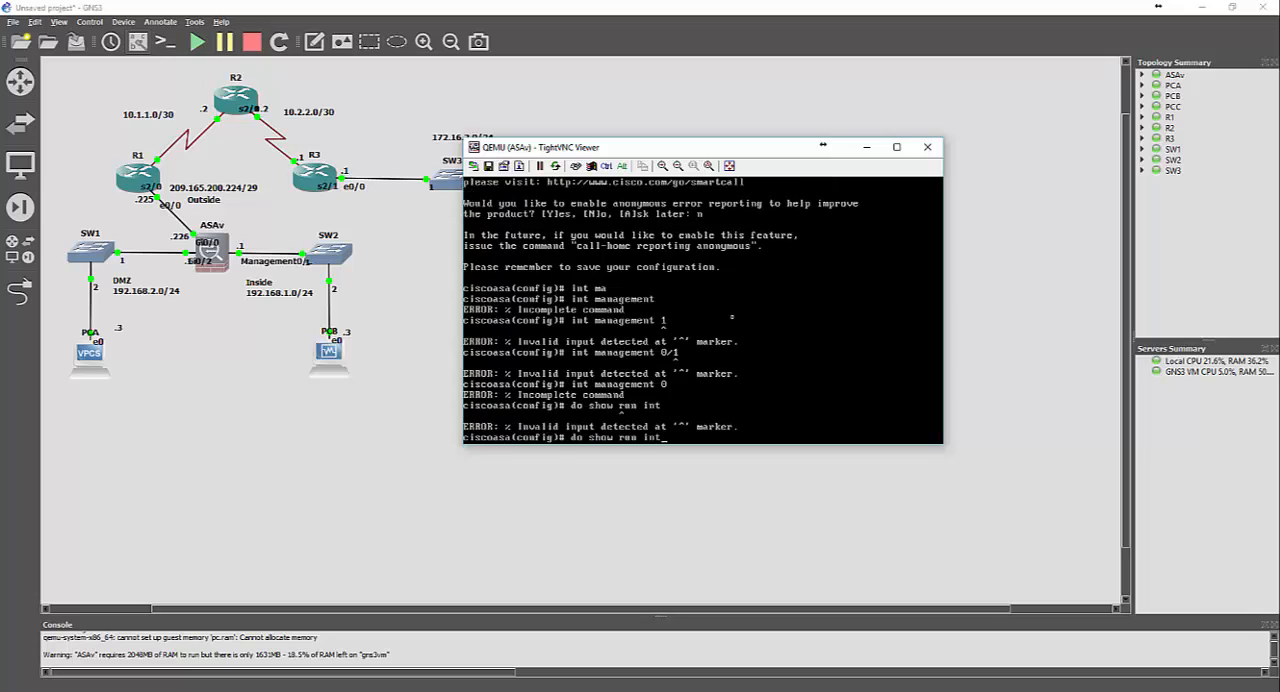
key(BackSpace)
key(BackSpace)
key(BackSpace)
key(BackSpace)
key(BackSpace)
key(BackSpace)
key(BackSpace)
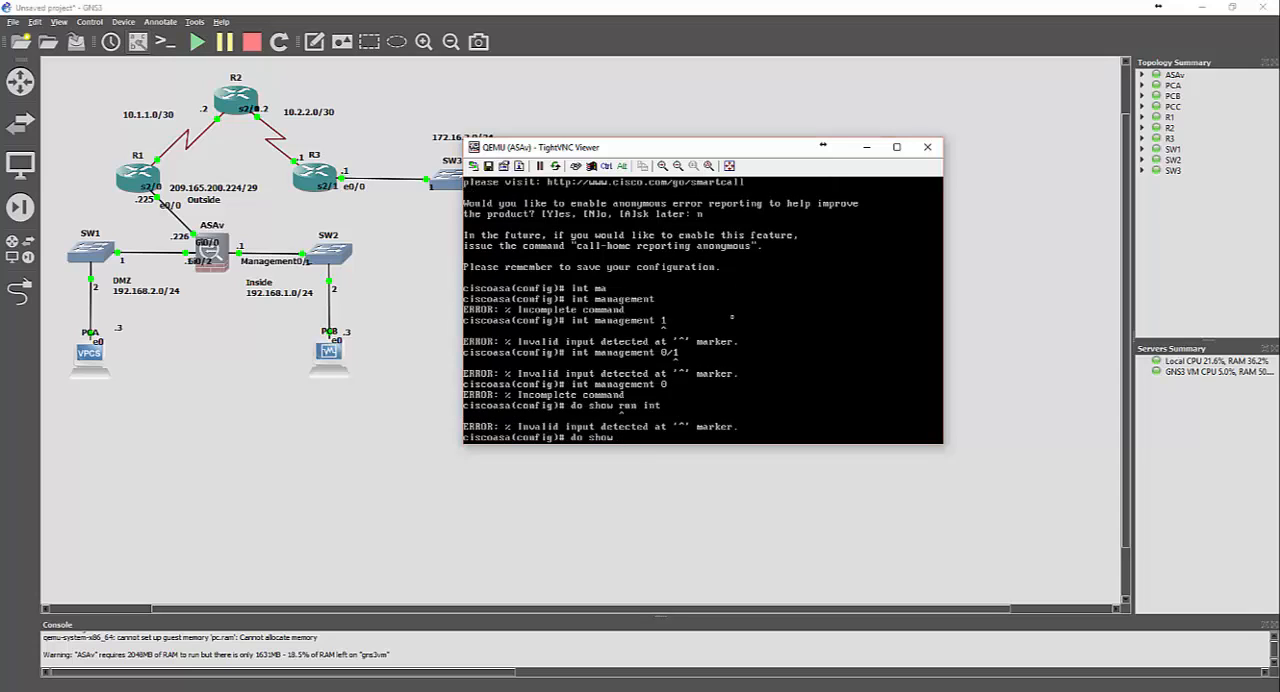
text(int)
key(Return)
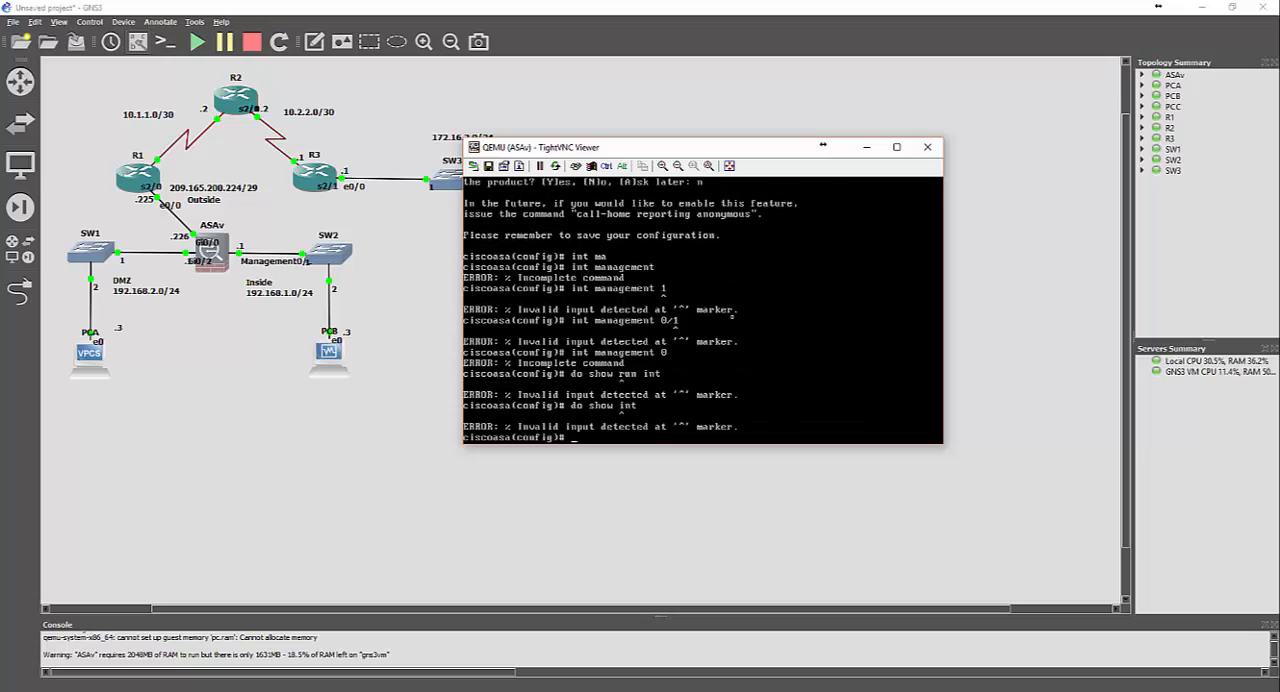
Leave configuration mode and page through the running configuration to check the exact name of the management interface
text(exit)
key(Return)
text(show run)
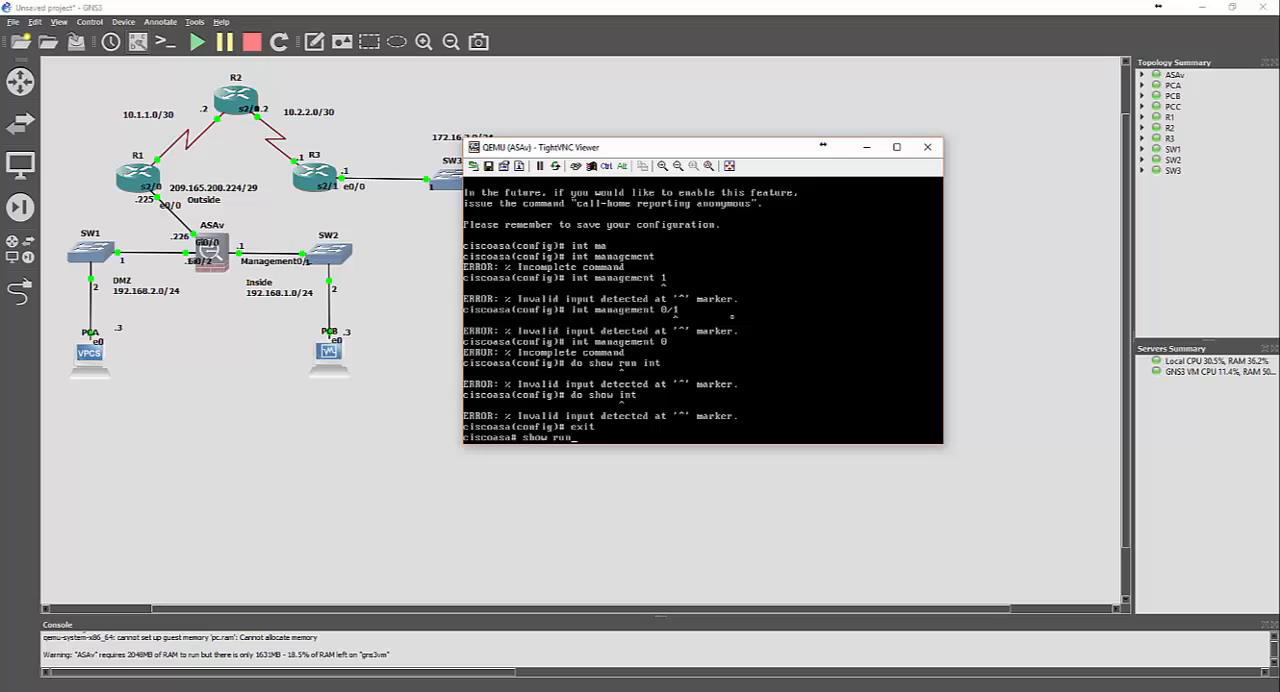
key(Return)
key(Return)
key(space)
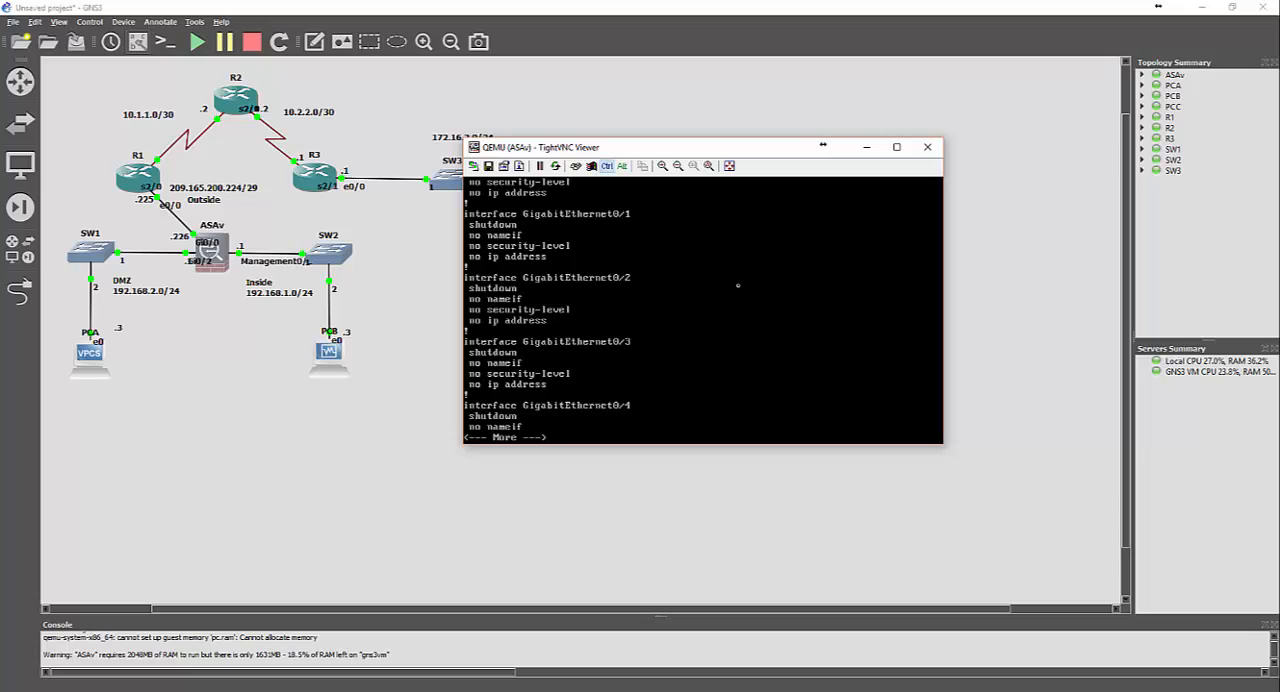
key(shift+Page_Up)
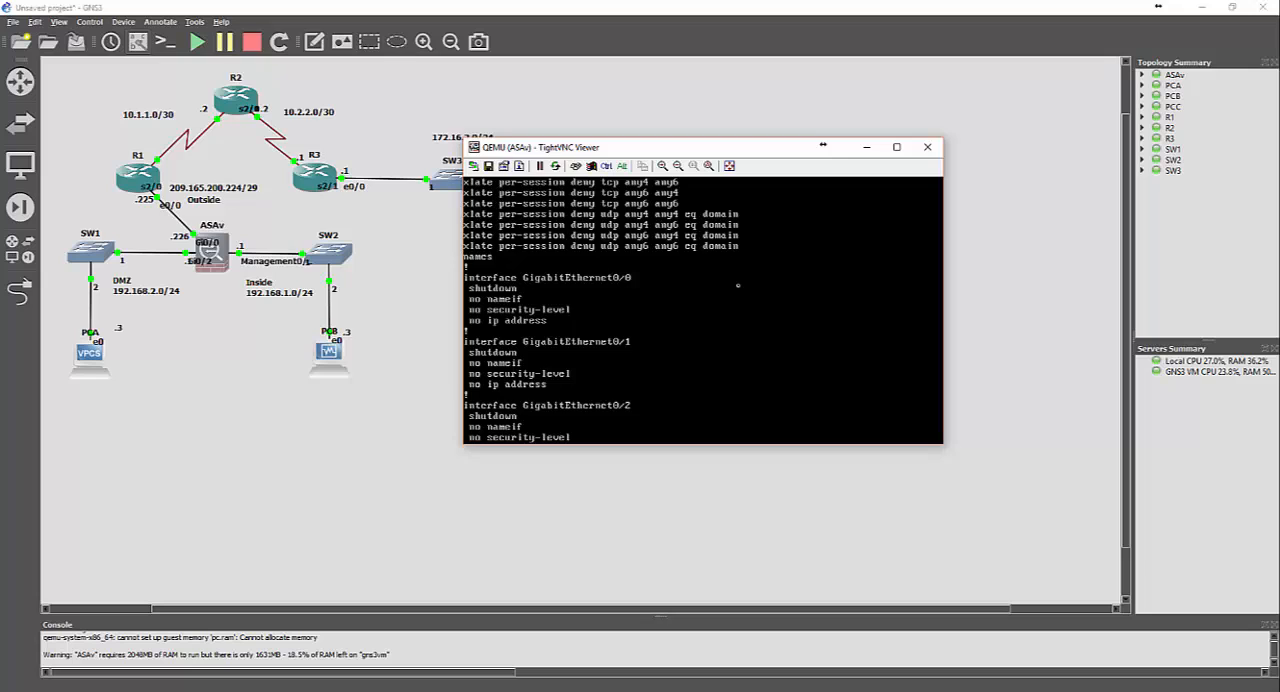
key(shift+Page_Up)
key(shift+Page_Up)
key(shift+Page_Down)
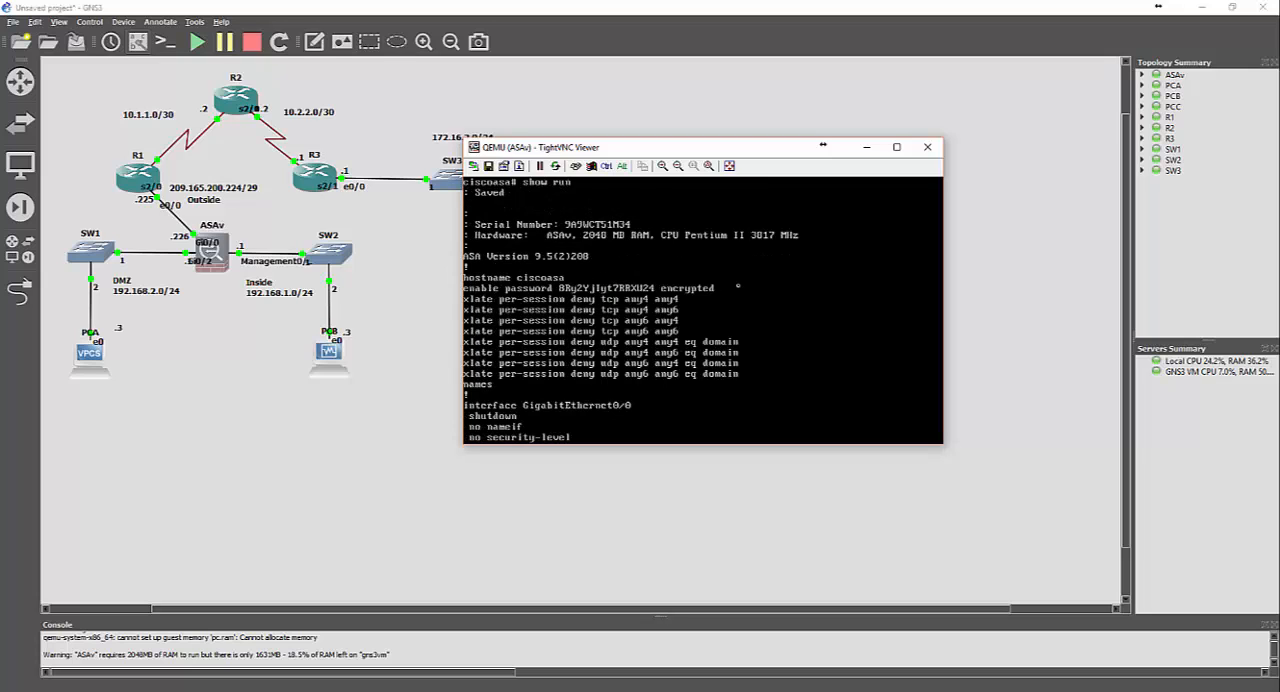
key(shift+Page_Down)
key(shift+Page_Down)
key(space)
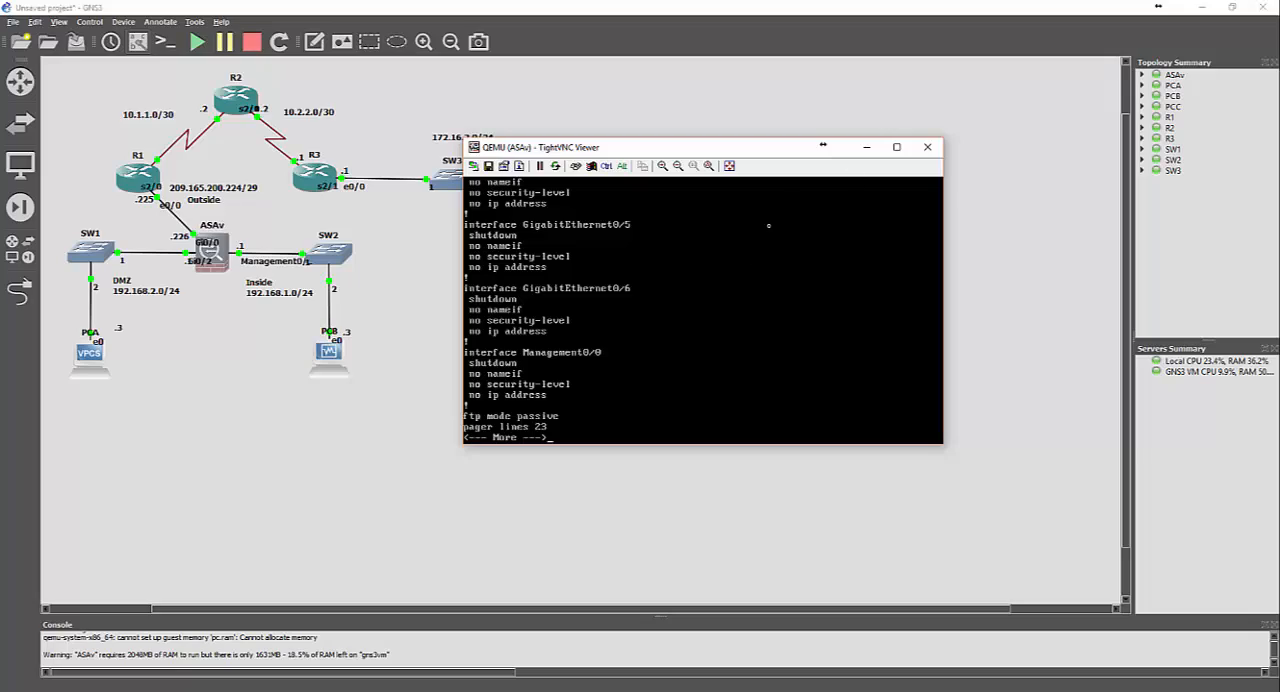
key(space)
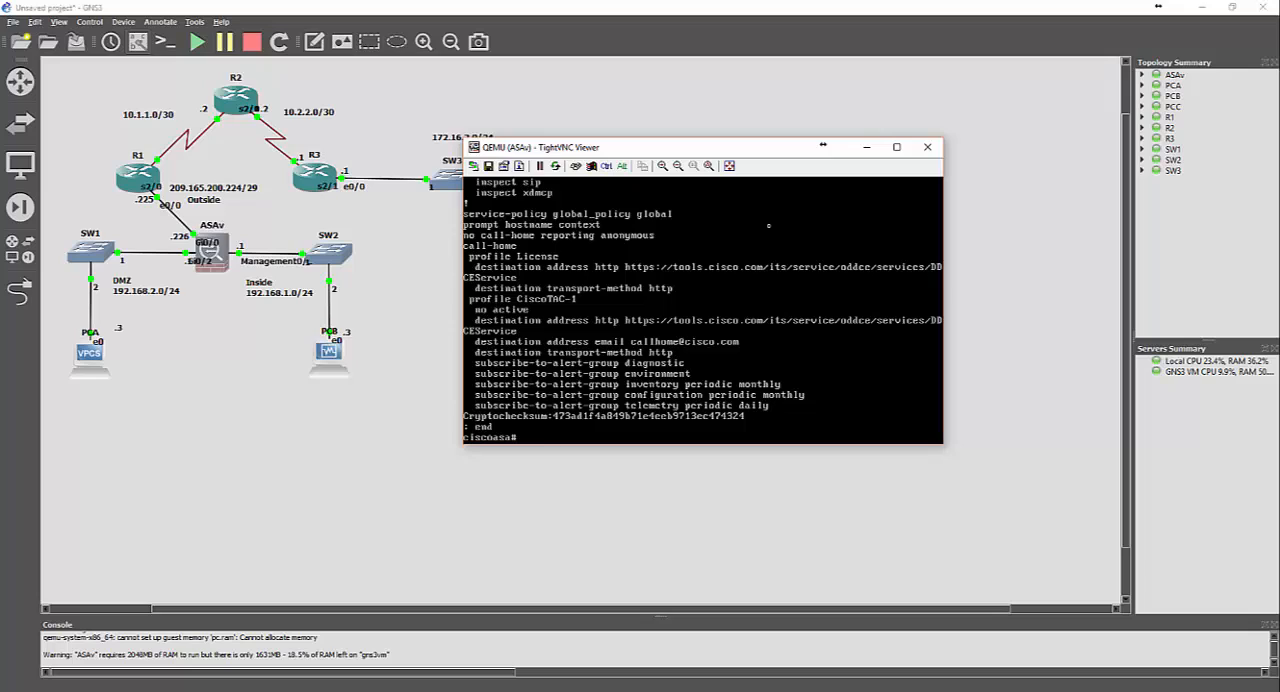
Enter the ASAv's interface configuration mode for Management0/0
text(conf t)
key(Return)
text(int )
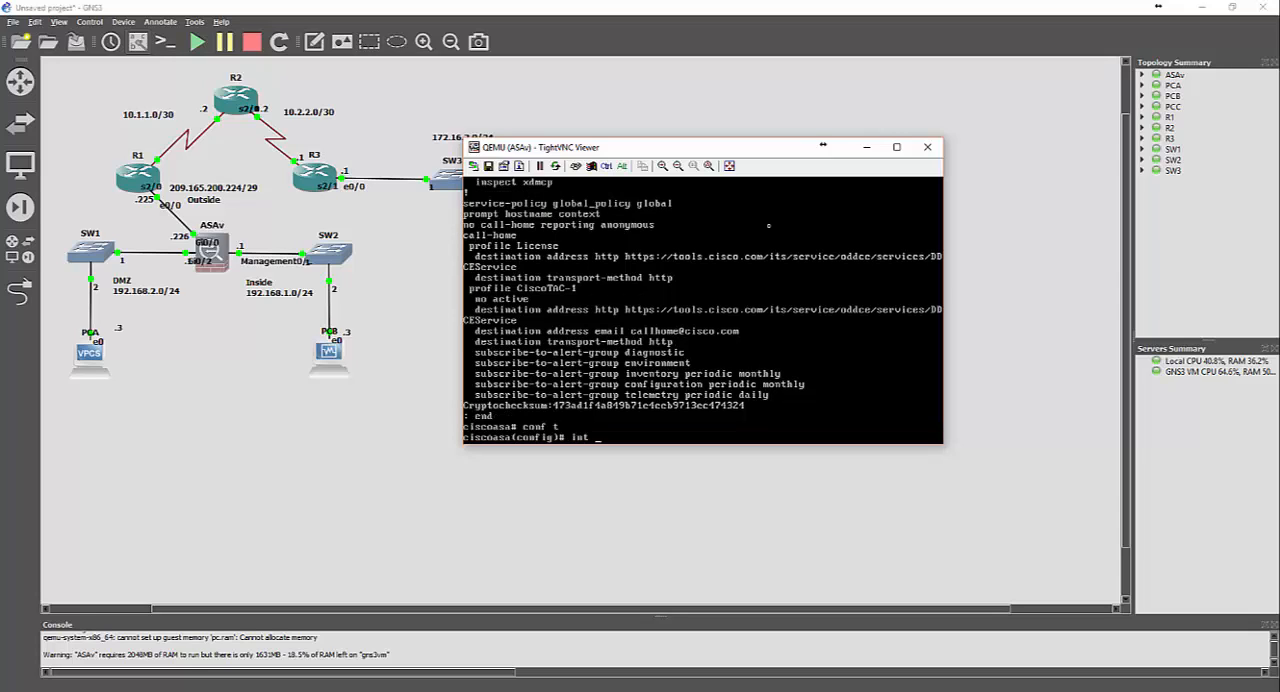
text(man0/0)
key(Return)
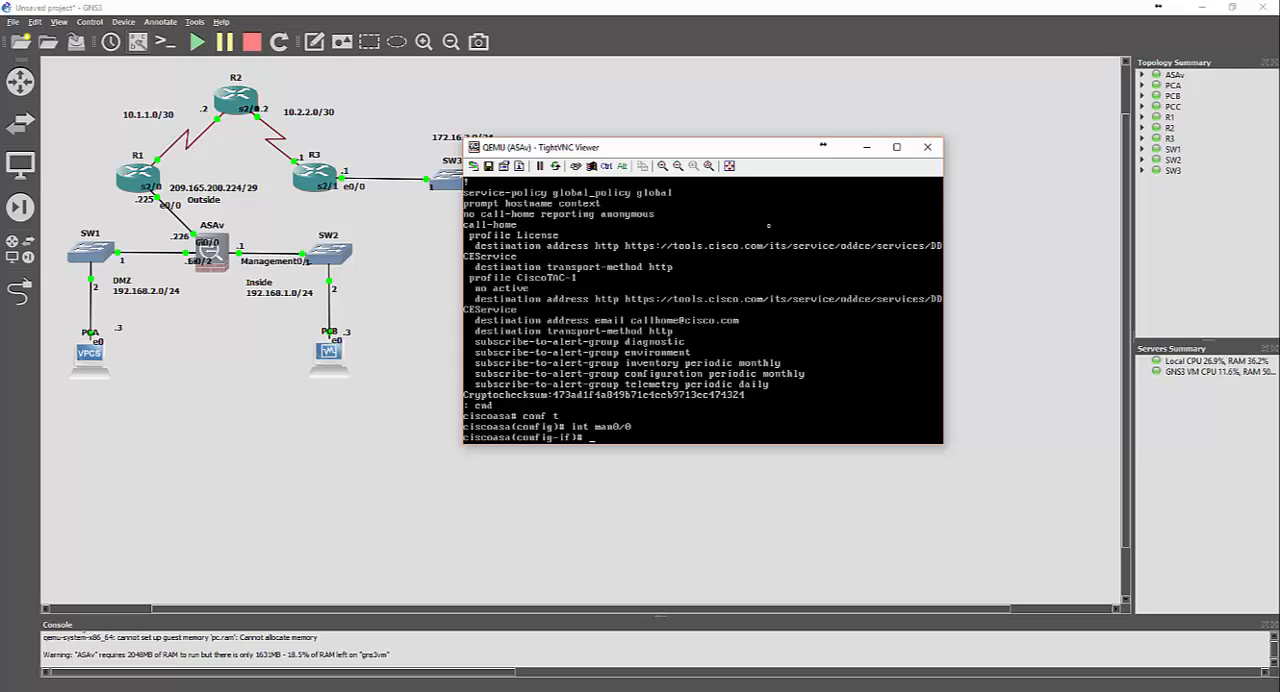
Assign 192.168.1.1 with mask 255.255.255.0 to Management0/0 and enable the interface
text(ip add)
key(Tab)
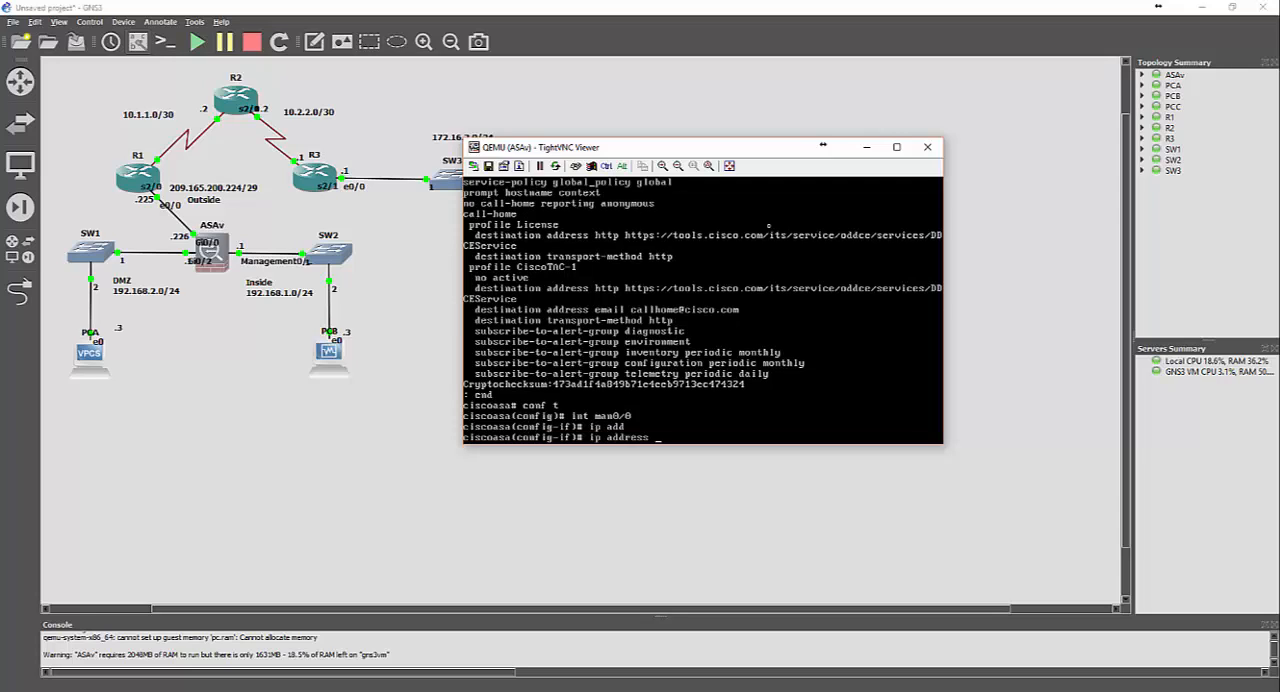
text(192.168.1.1)
text(255.255.255.0)
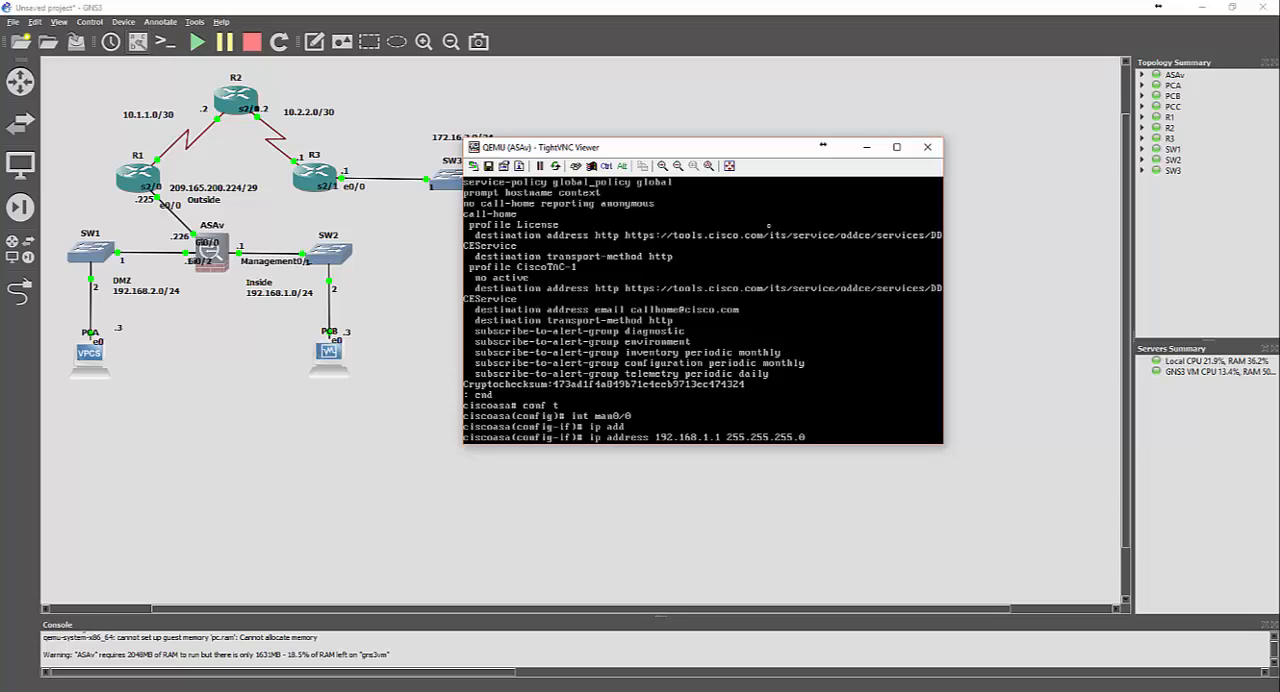
key(Return)
text(3)
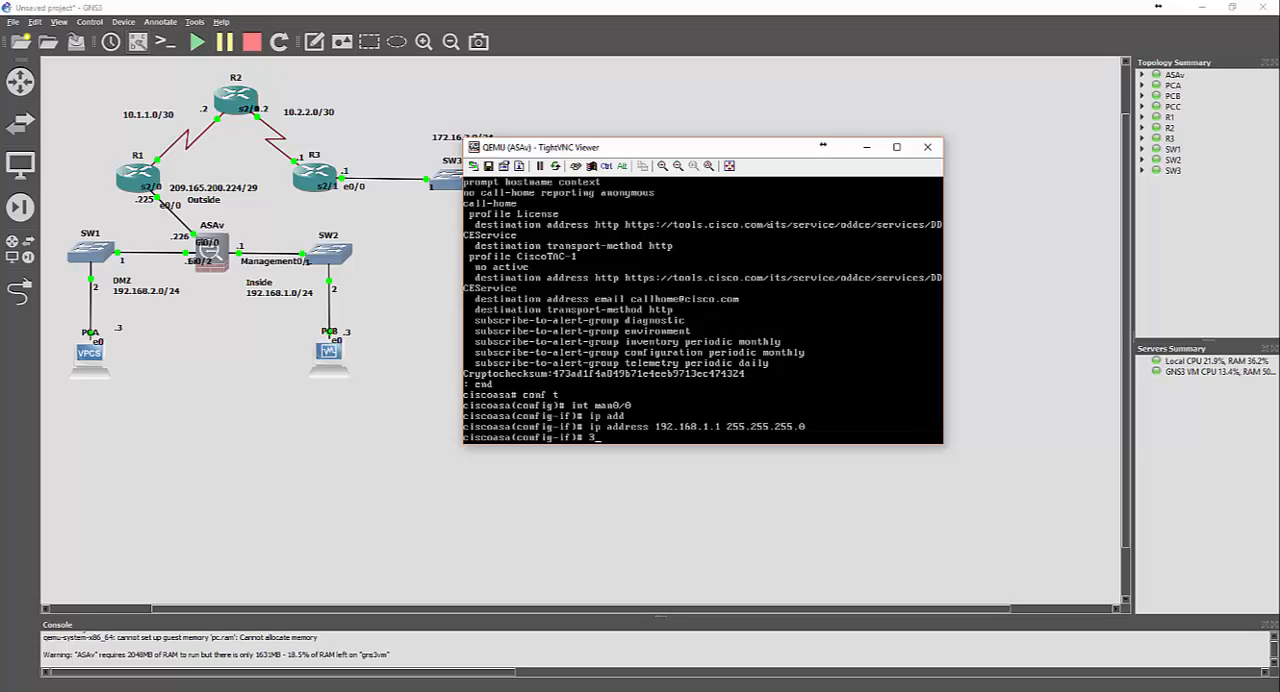
key(BackSpace)
text(no shut)
key(Return)
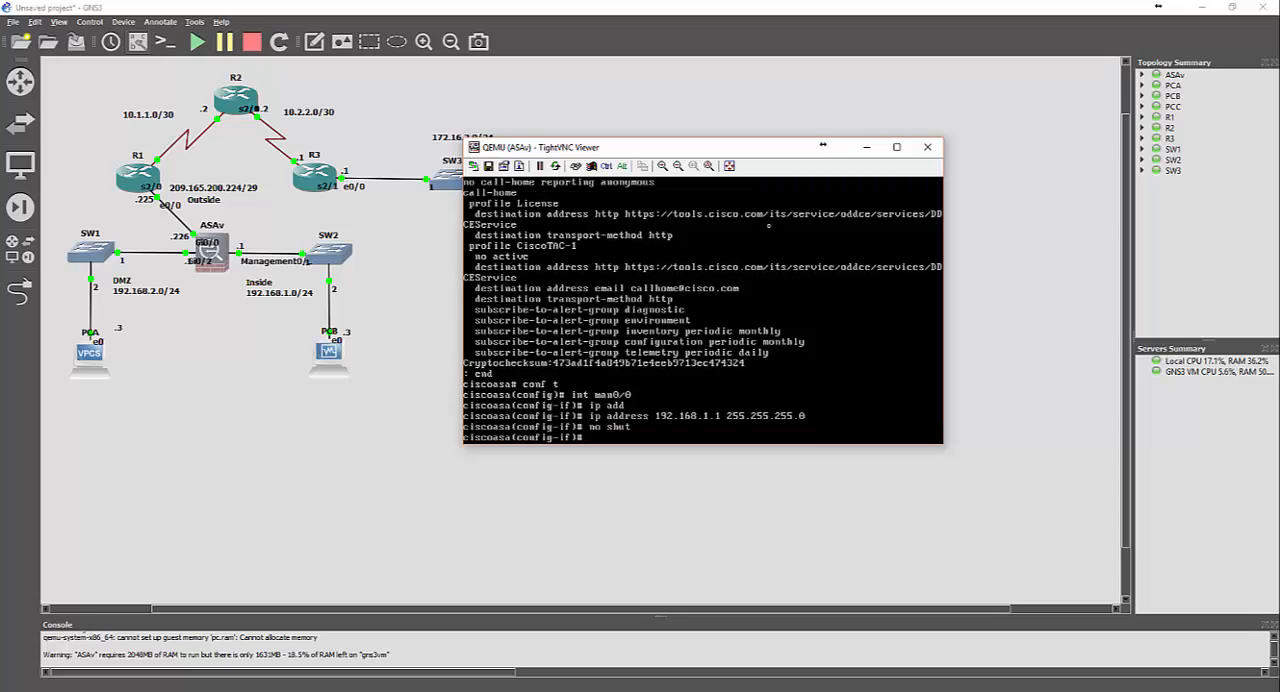
Assign 192.168.2.1 with mask 255.255.255.0 to the ASAv's GigabitEthernet0/2 and enable the interface
text(int g0/2)
key(Return)
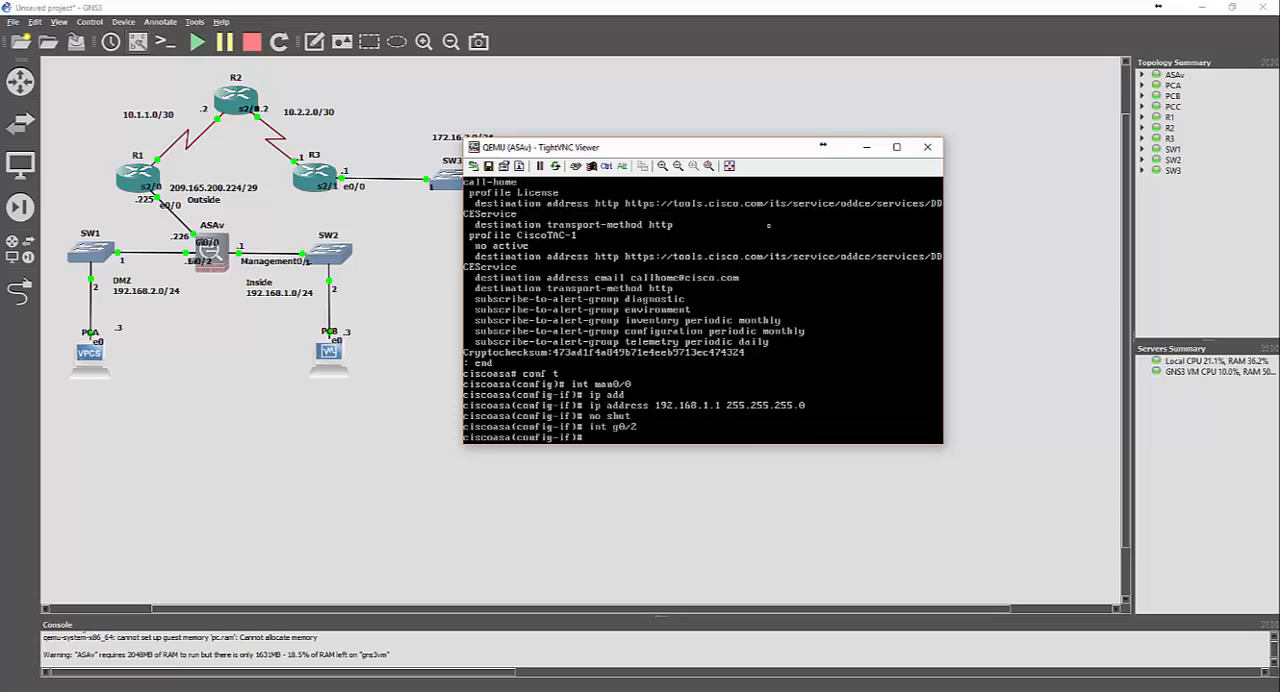
text(ip add)
key(Tab)
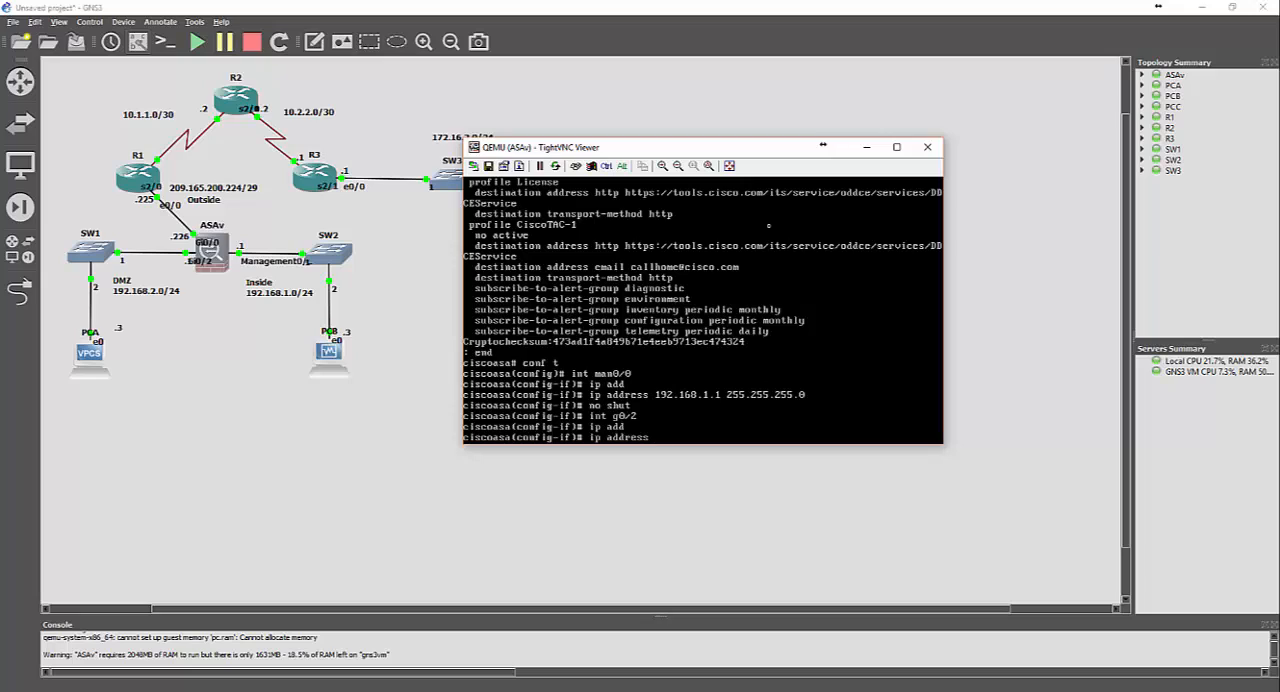
text(192.168.2.12)
key(BackSpace)
text(255.255.255.0)
key(Return)
text(n)
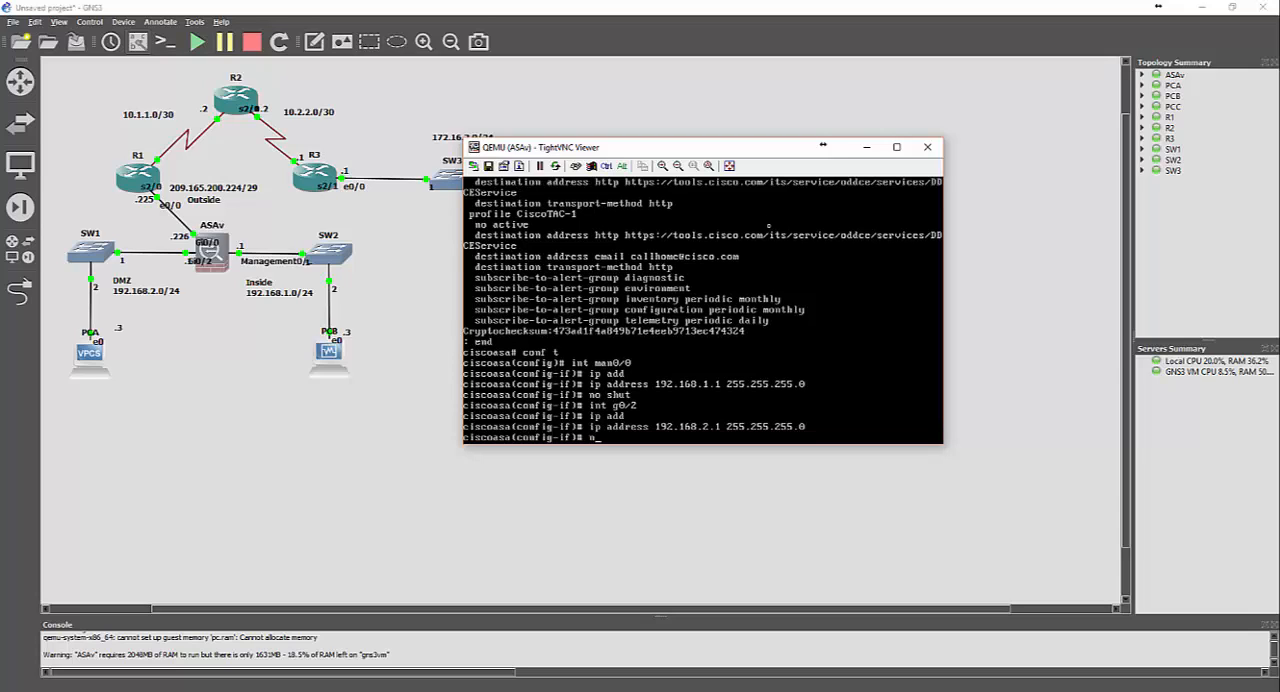
text(o shut)
key(Return)
Enter the ASAv's interface configuration mode for GigabitEthernet0/0
text(int )
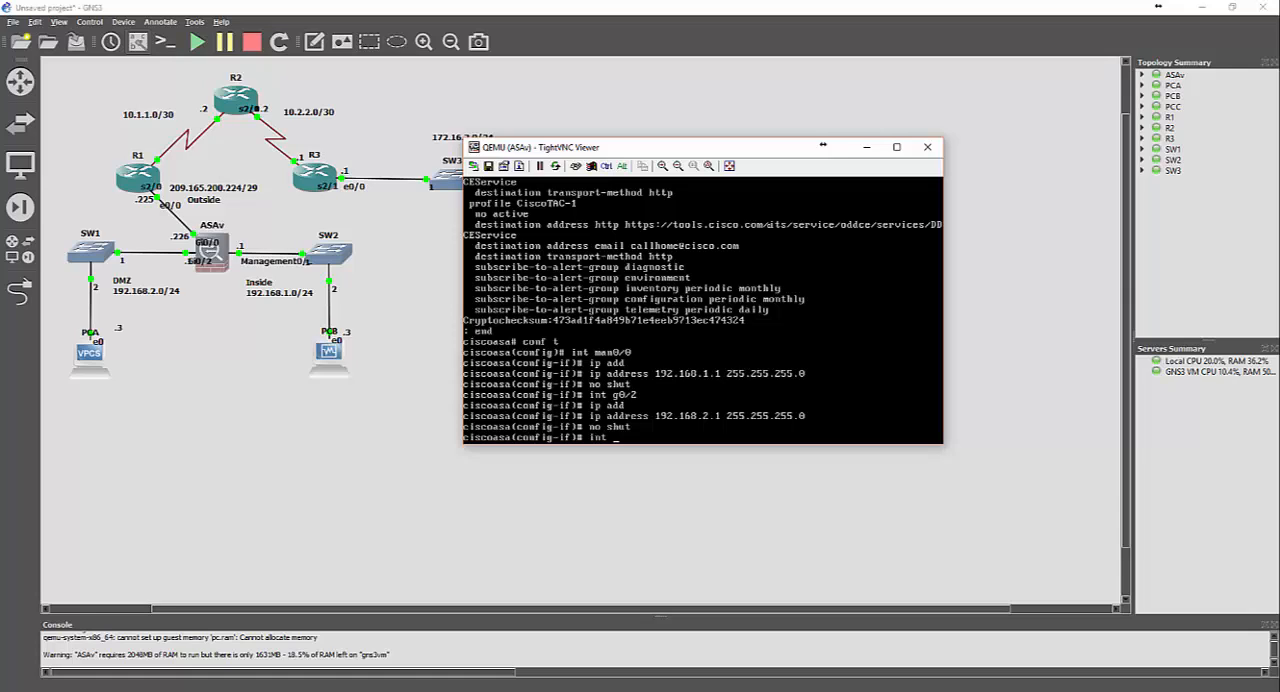
text(g0/0)
key(Return)
Assign 209.165.200.226 with mask 255.255.255.0 to GigabitEthernet0/0
text(i)
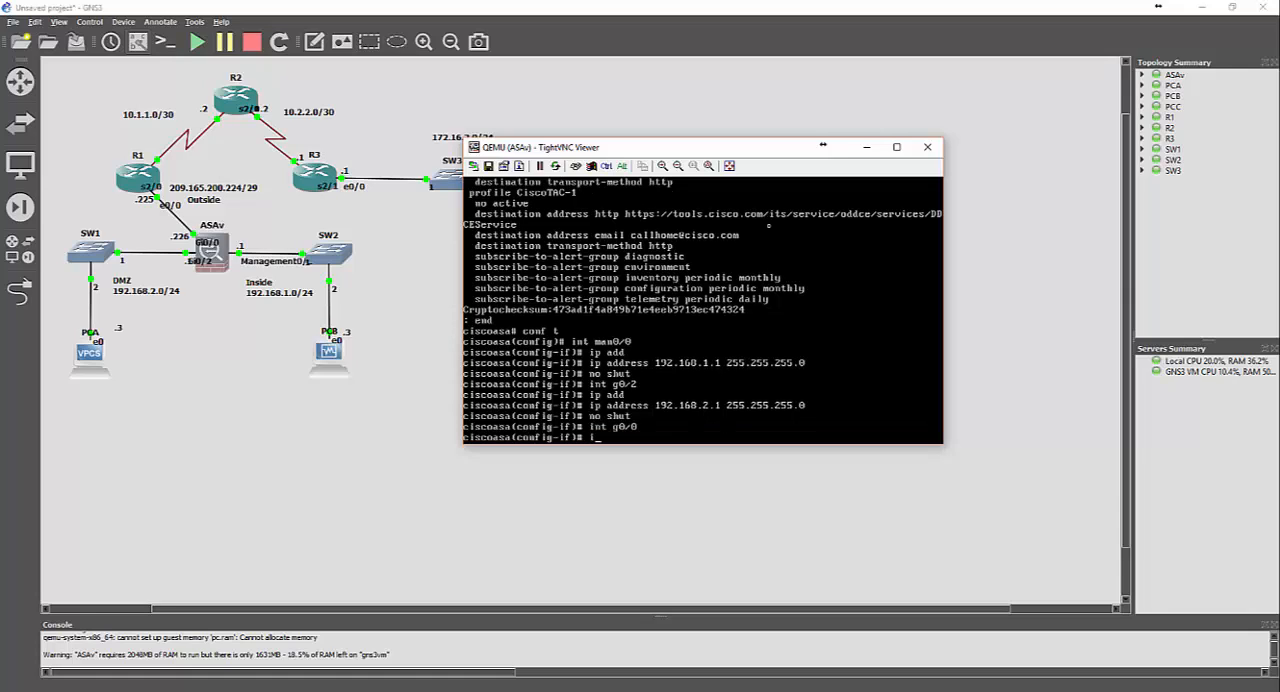
text(p add)
key(Return)
text(ip address 2)
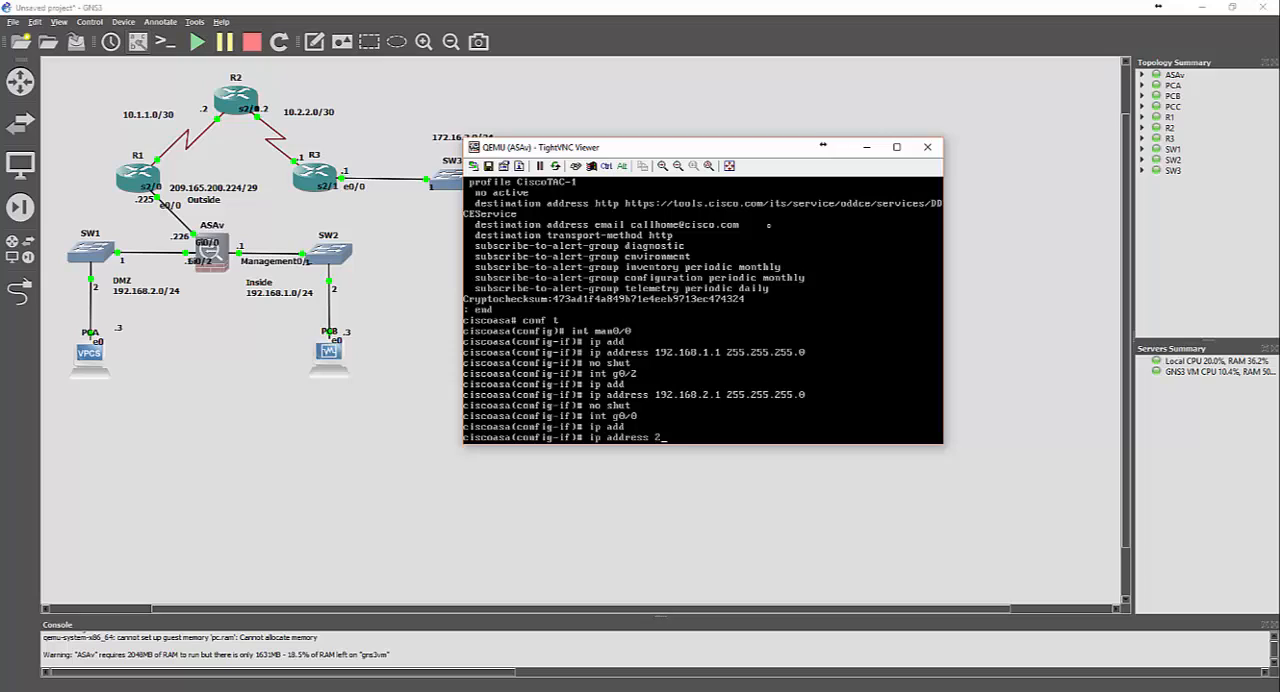
text(09.165.200.)
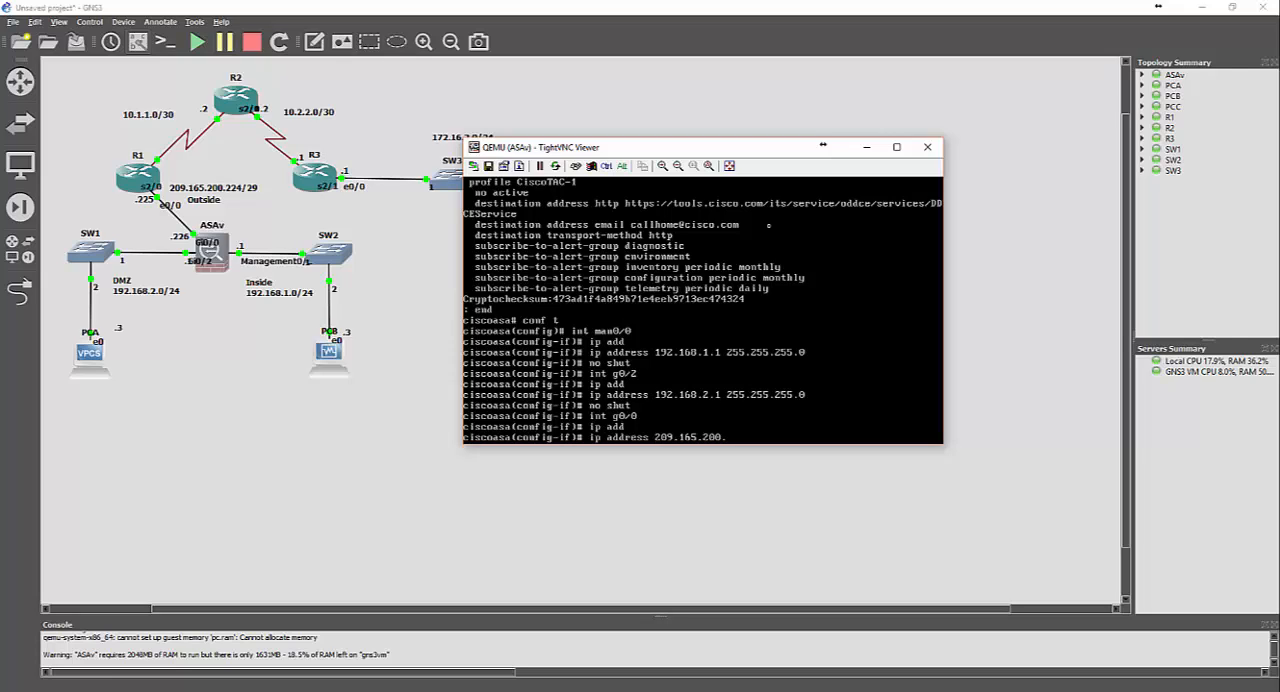
text(226 255.255.255.255.0)
key(Return)
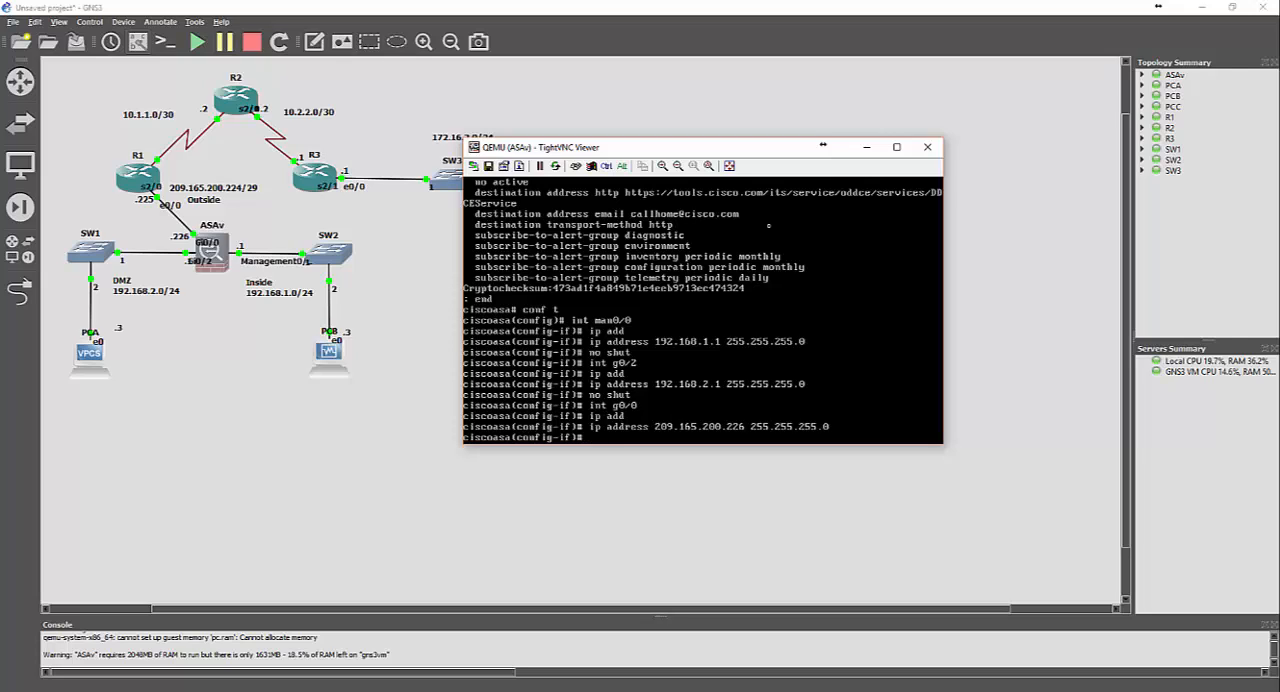
Remove the IP address with mask 255.255.255.0 from GigabitEthernet0/0
key(Up)
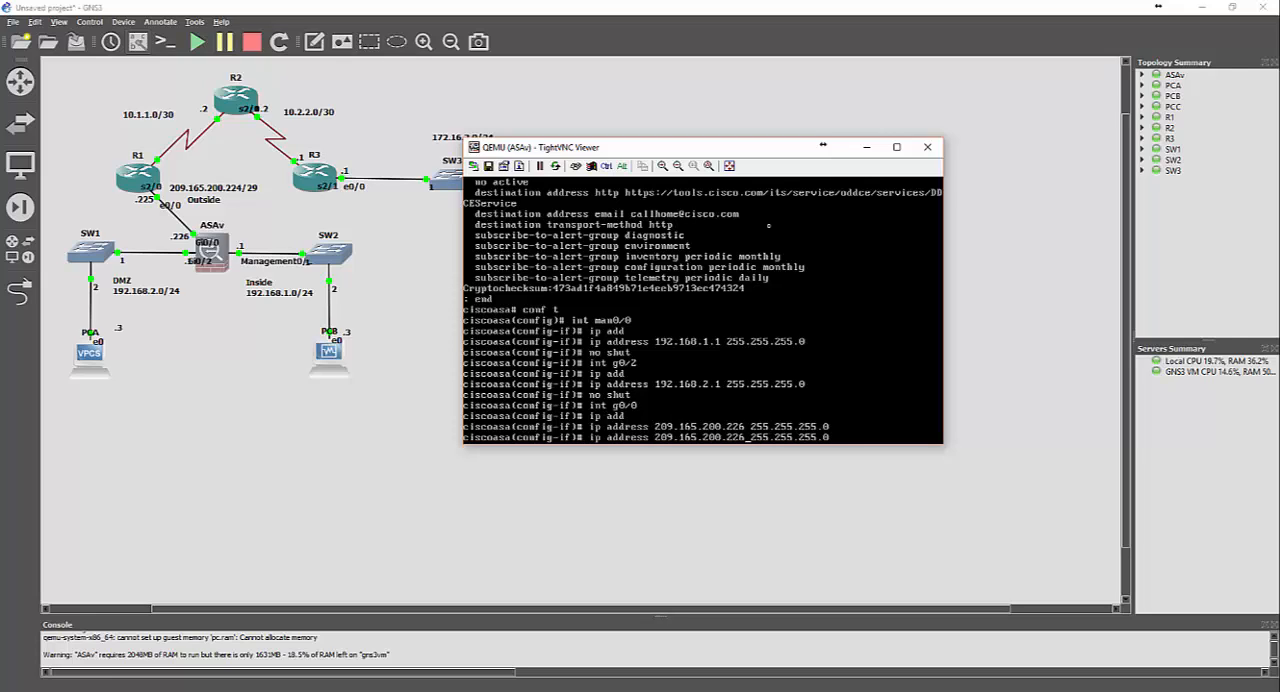
key(ctrl+a)
text(no)
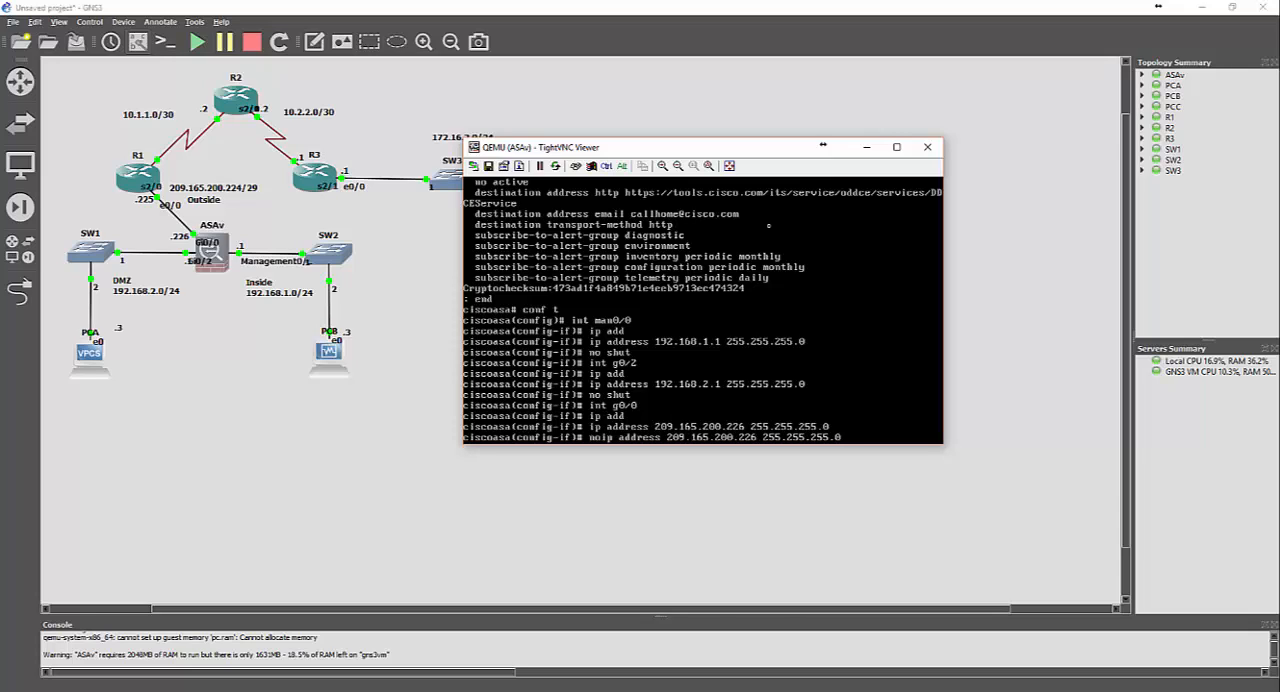
key(Return)
Assign 209.165.200.226 with mask 255.255.255.248 to GigabitEthernet0/0 and enable the interface
key(Up)
key(Up)
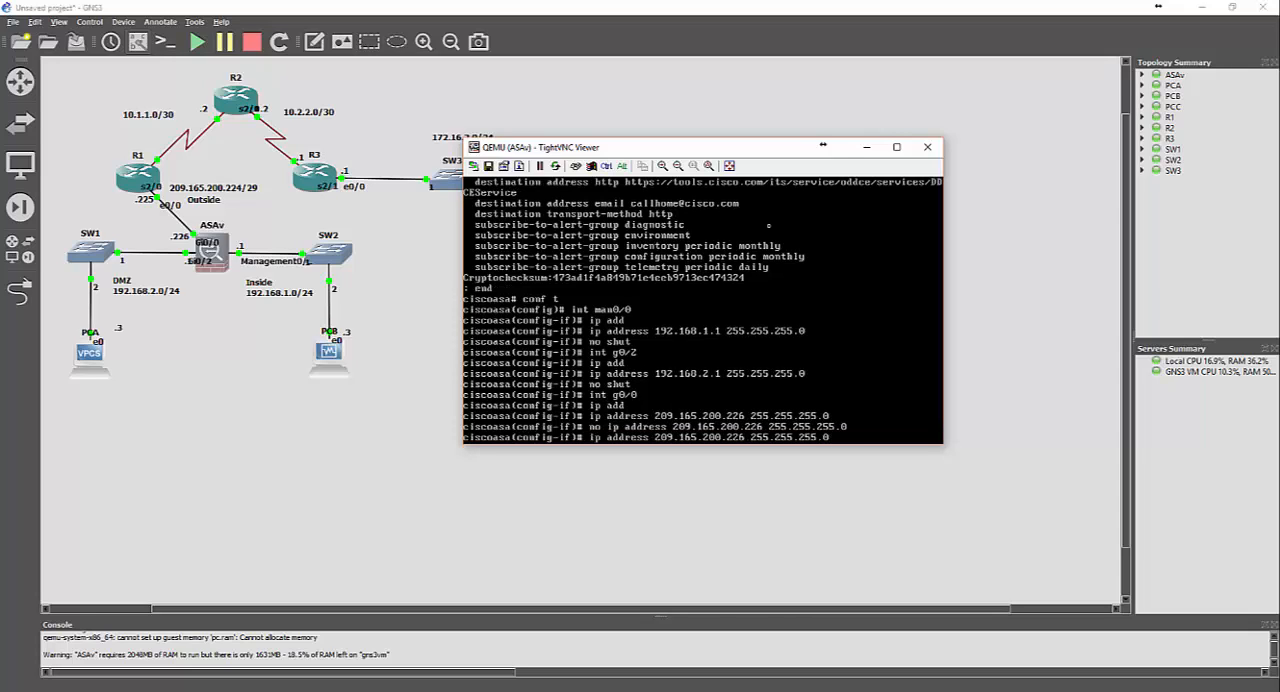
key(BackSpace)
text(248)
key(Return)
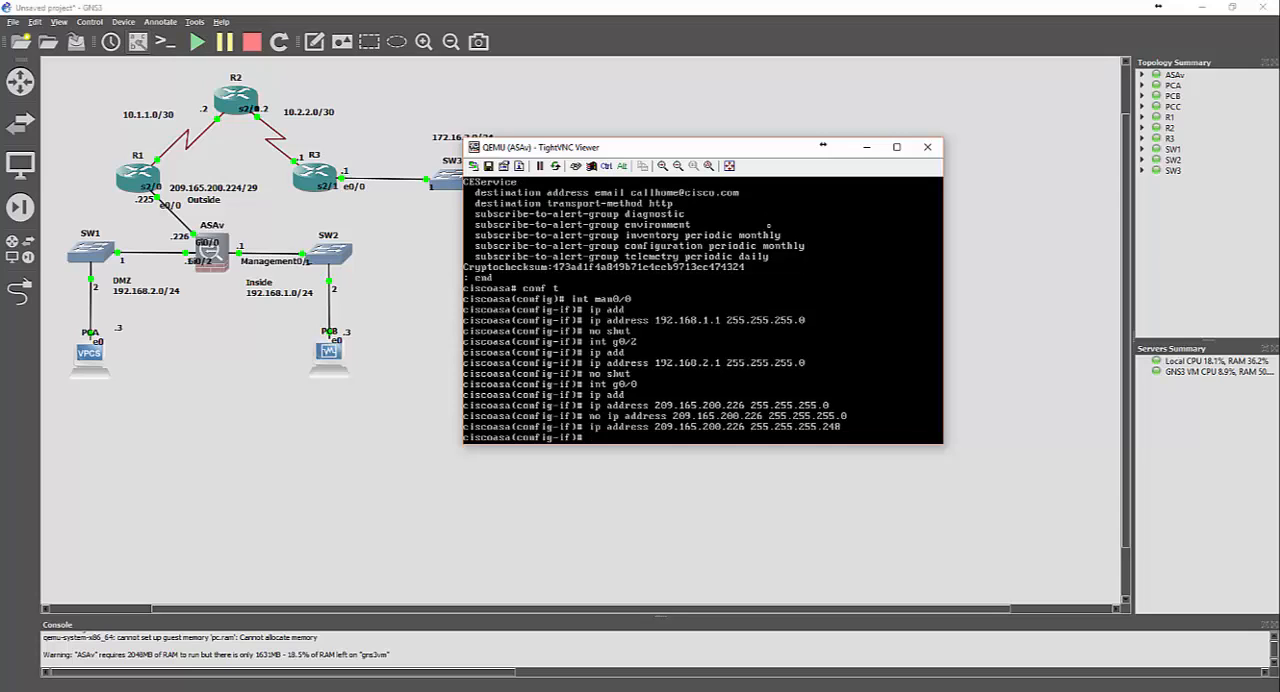
text(no shut)
key(Return)
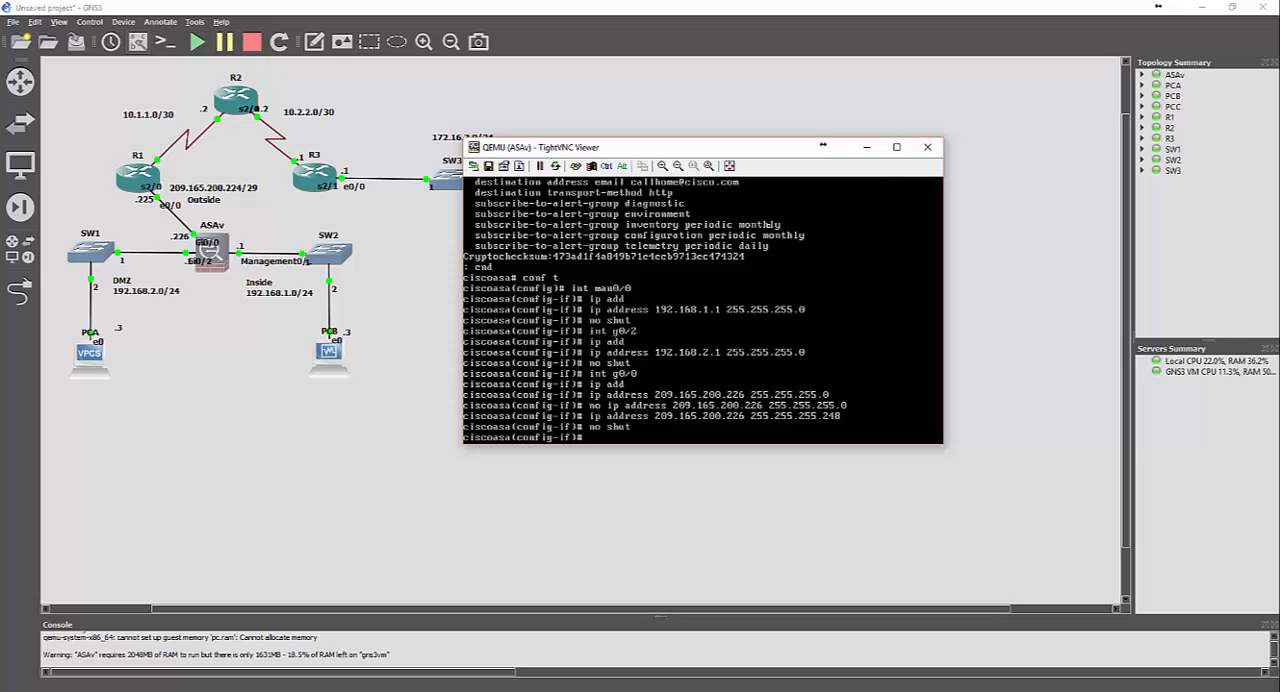
Minimize the ASAv console and bring up router R1's console
click(866, 150)
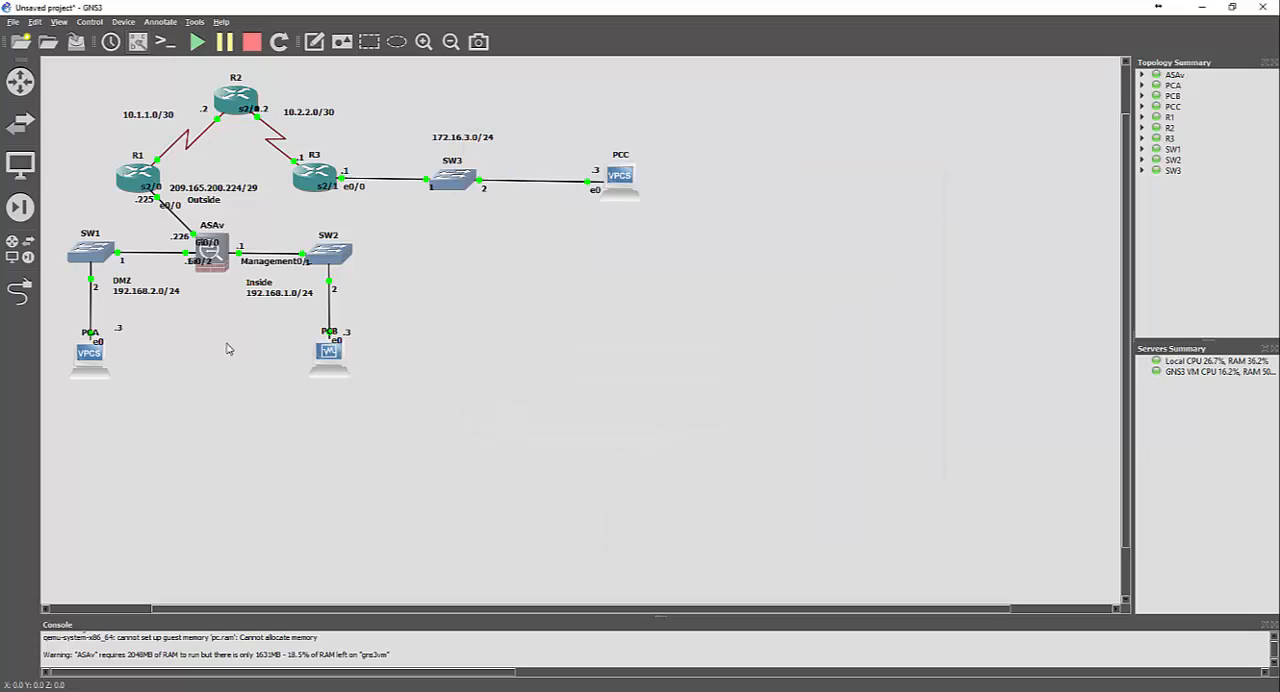
click(441, 691)
click(441, 691)
click(441, 691)
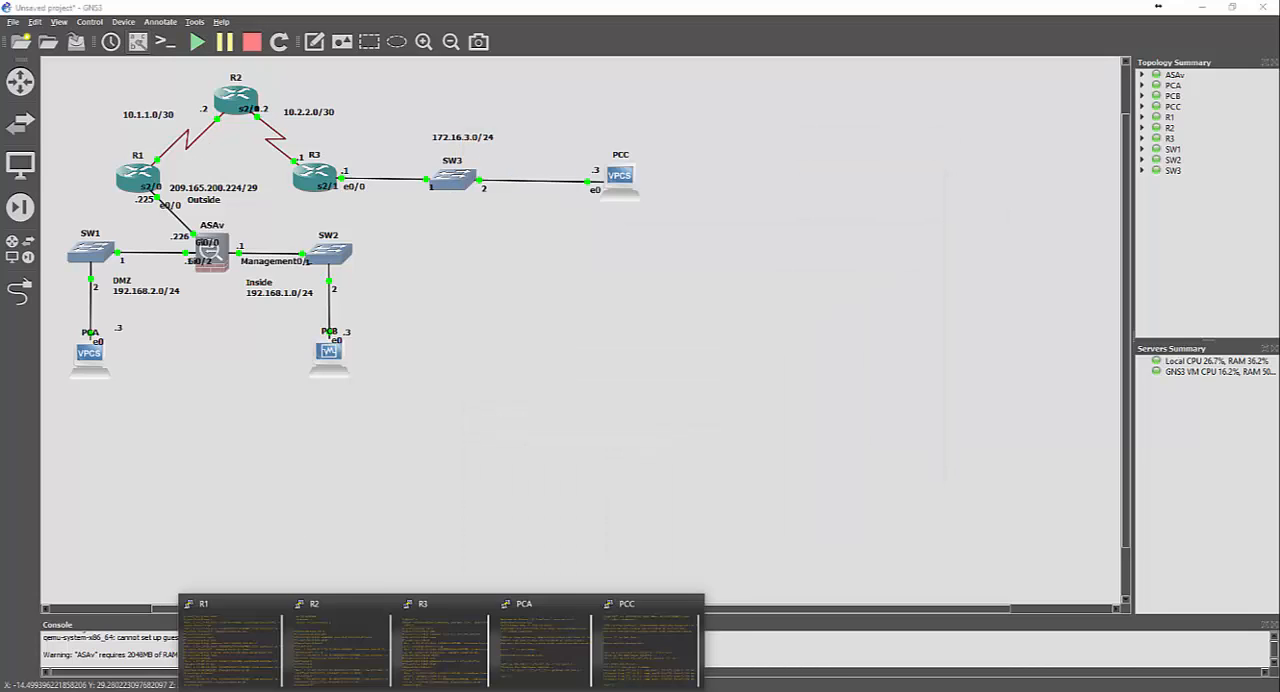
click(232, 645)
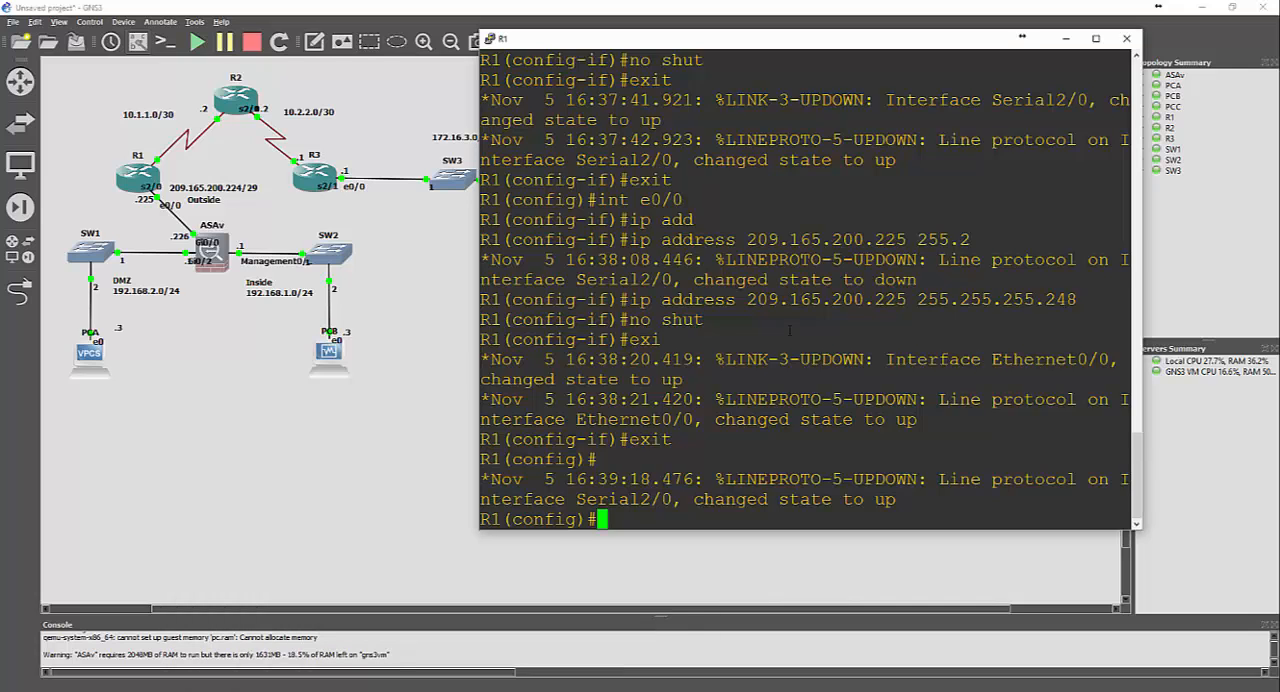
Add a default static route on router R1 (0.0.0.0 0.0.0.0) with next hop 10.1.1.2
key(Return)
key(Return)
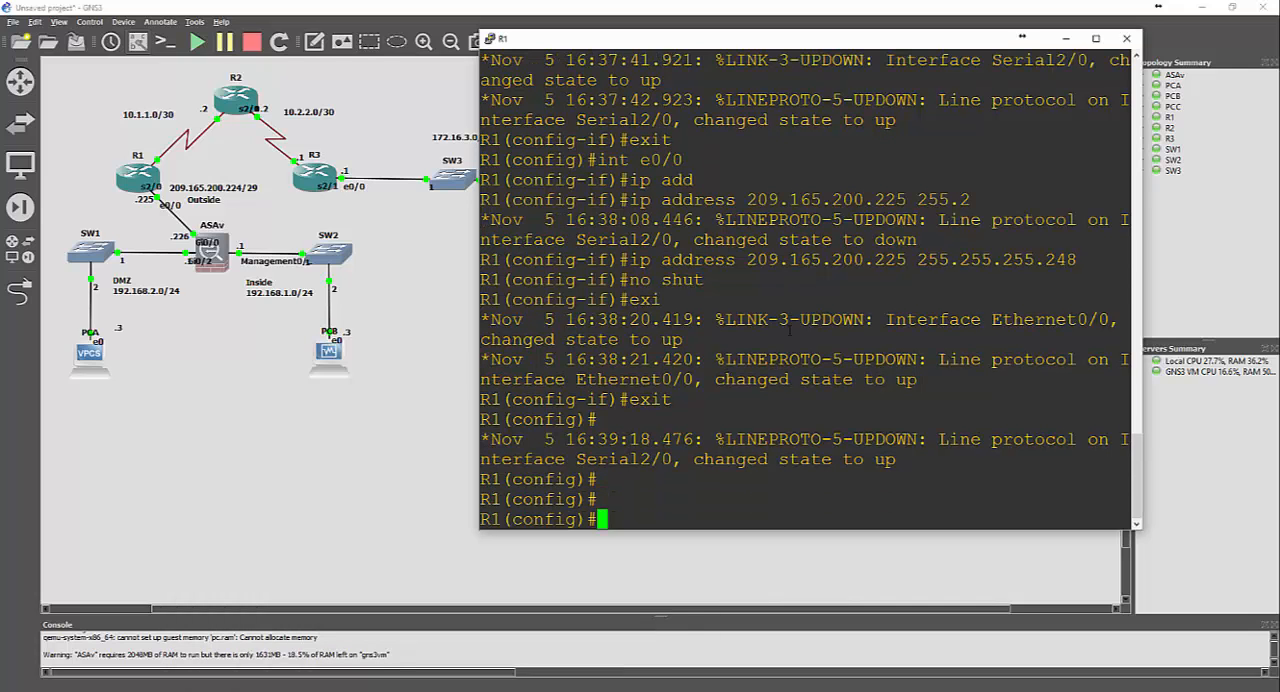
text(ip route )
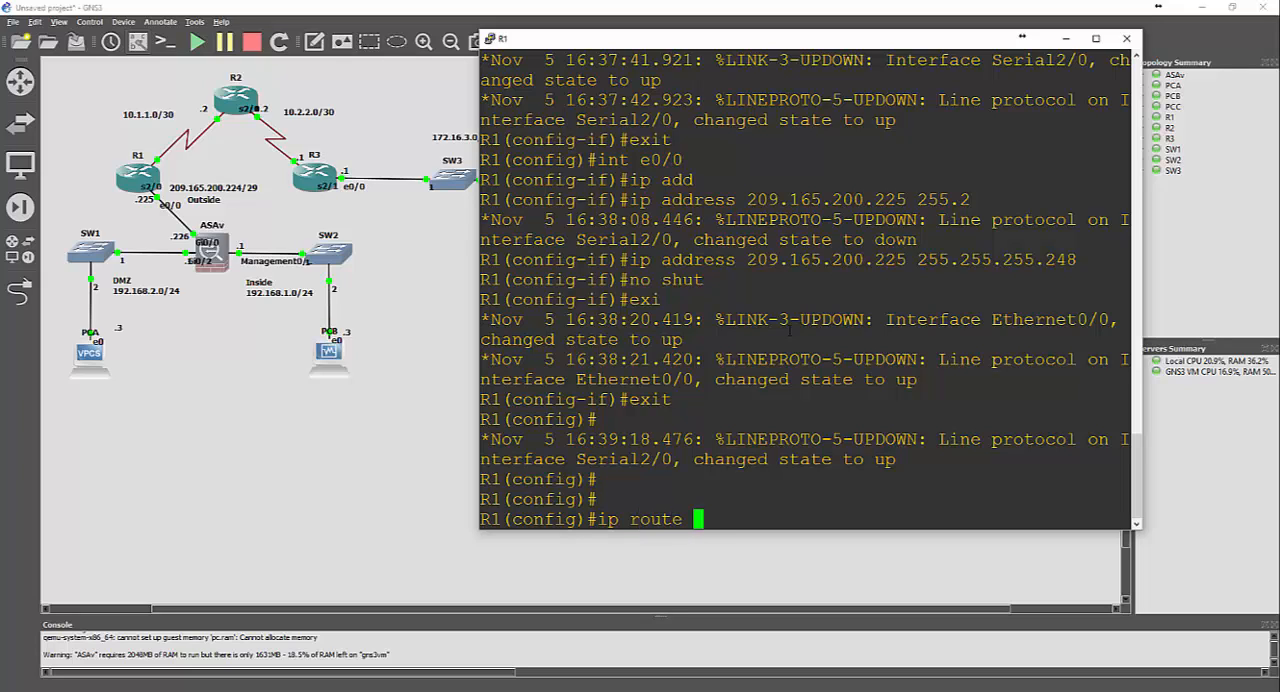
text(0.0.0.0)
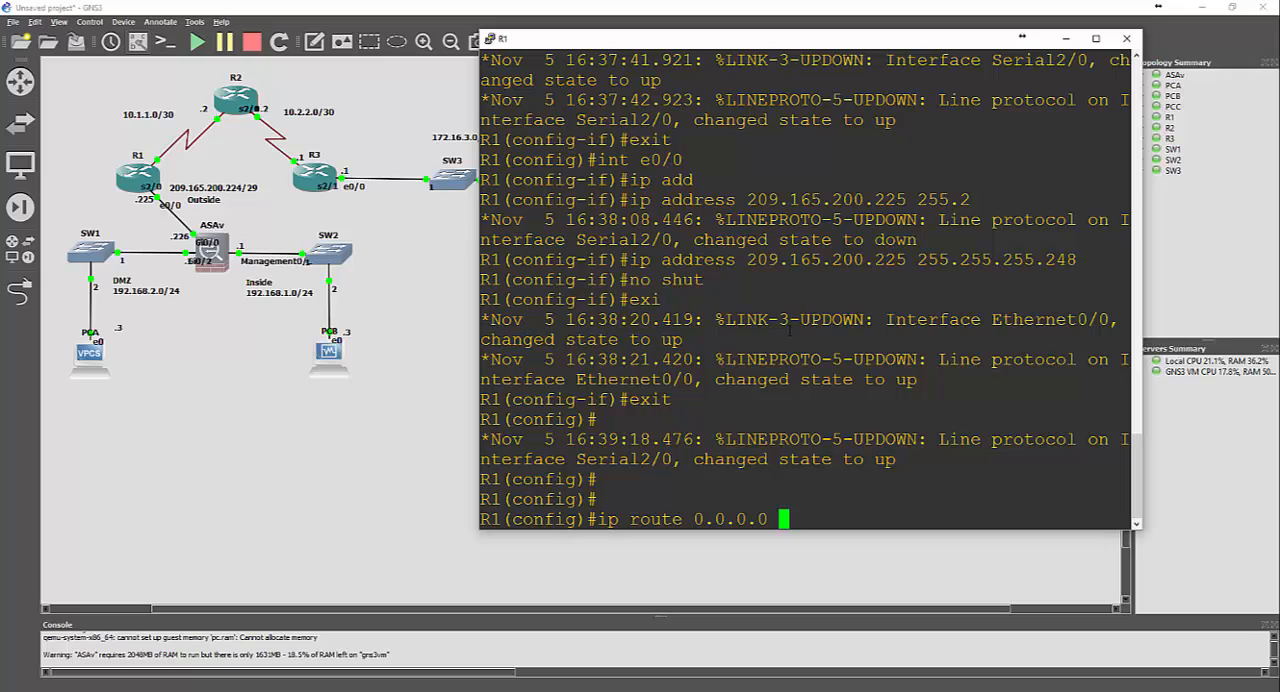
text( 0.0.0.0 10.1.1.2)
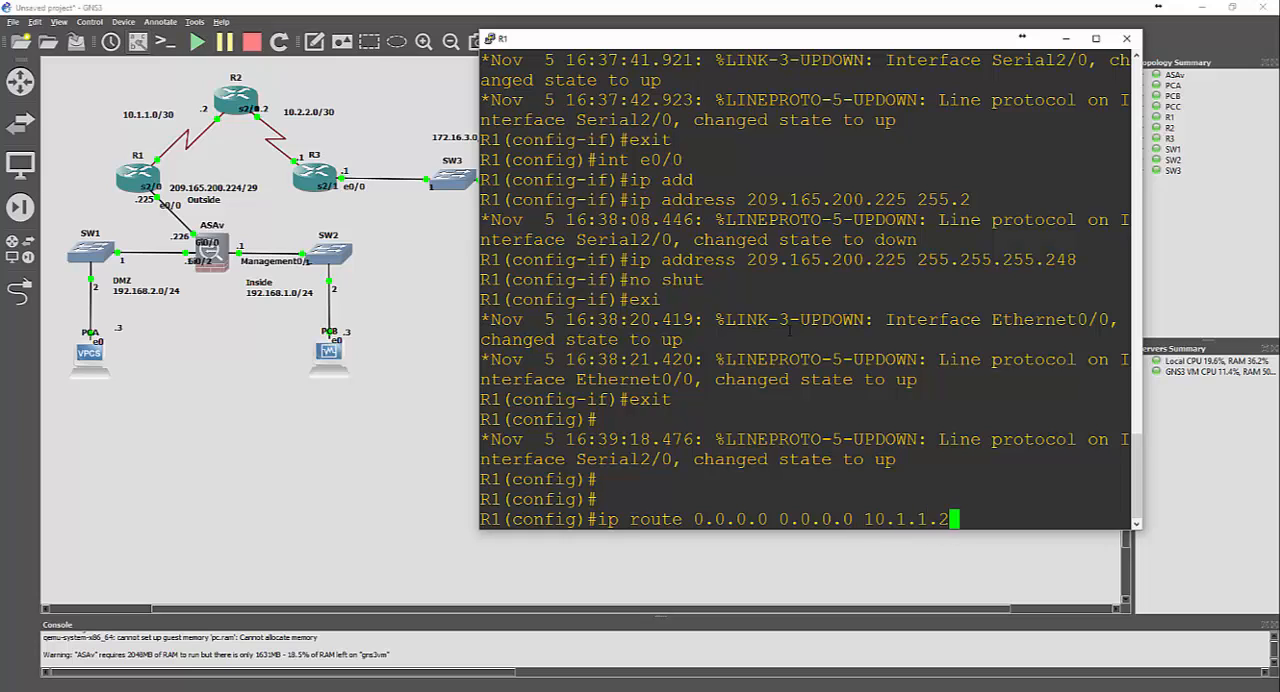
key(Return)
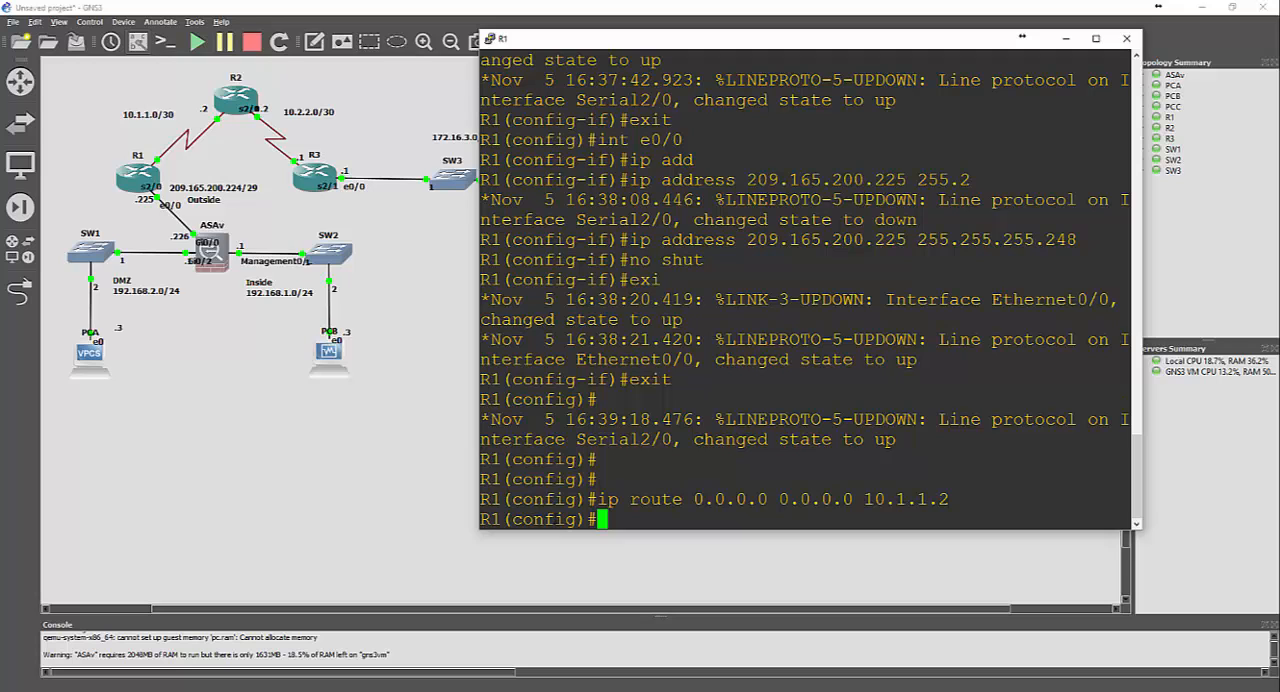
Switch to router R3's console and add a default static route (0.0.0.0 0.0.0.0) with next hop 10.2.2.2
key(alt+Tab)
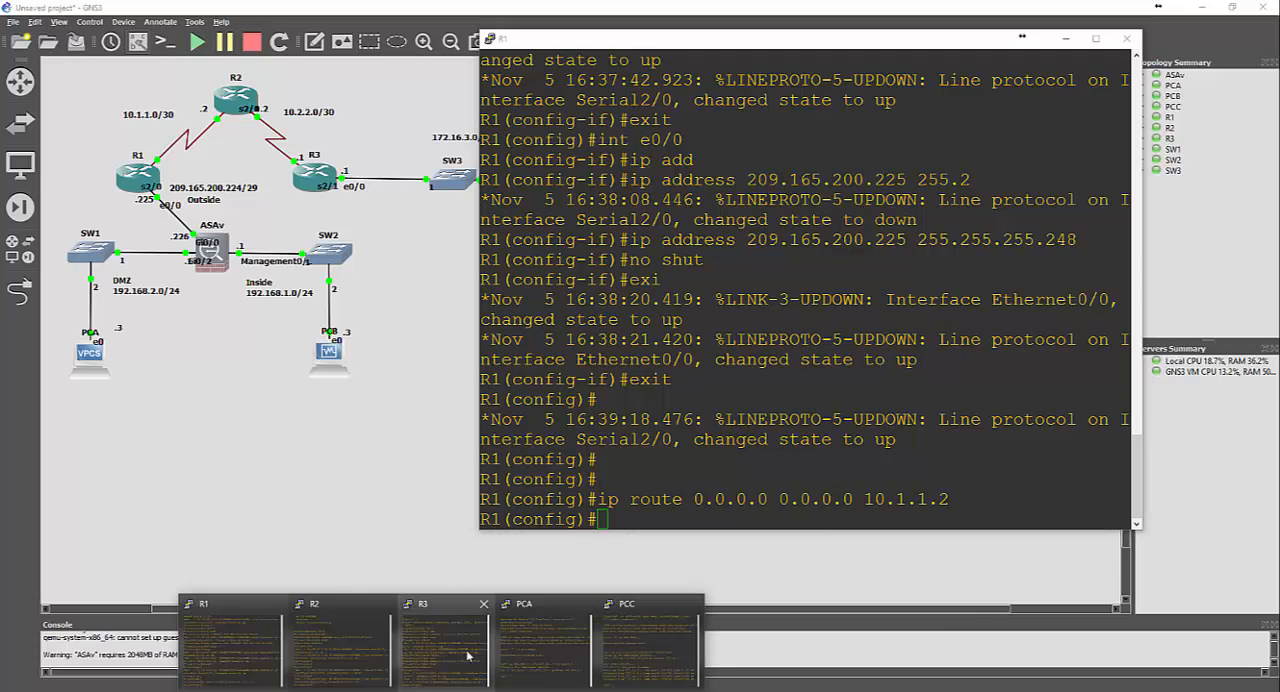
text(i)
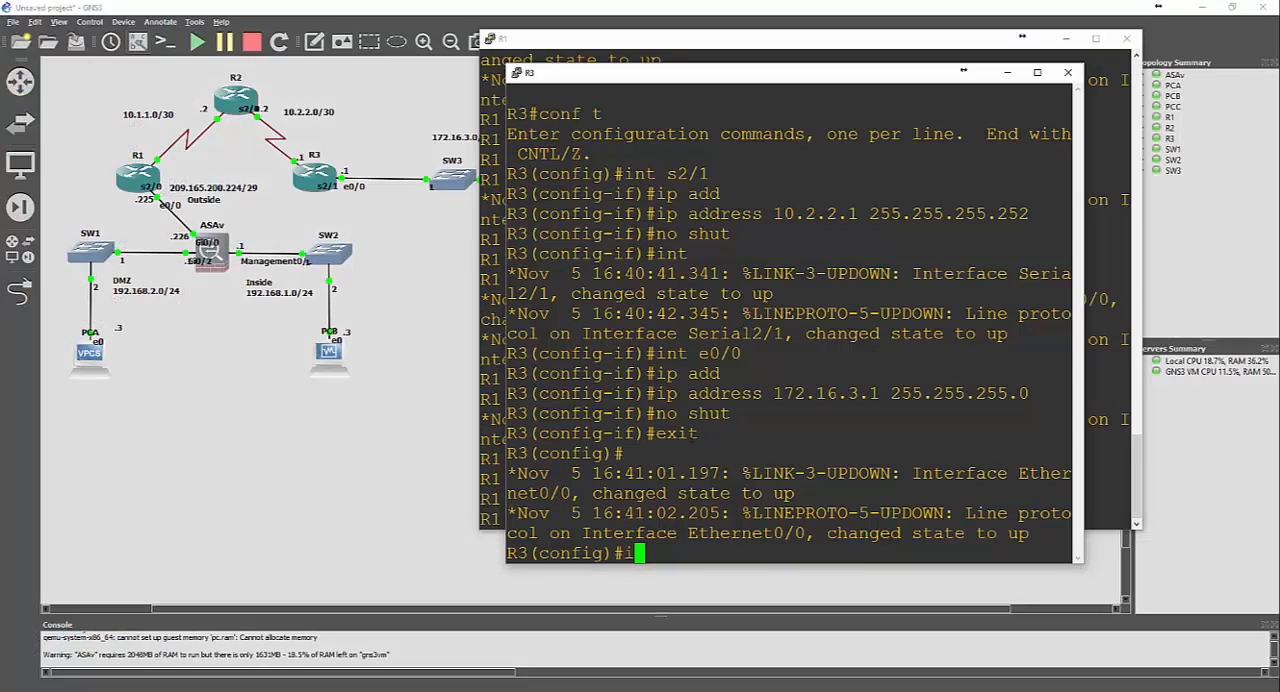
text(p route 0.0.0.0 .)
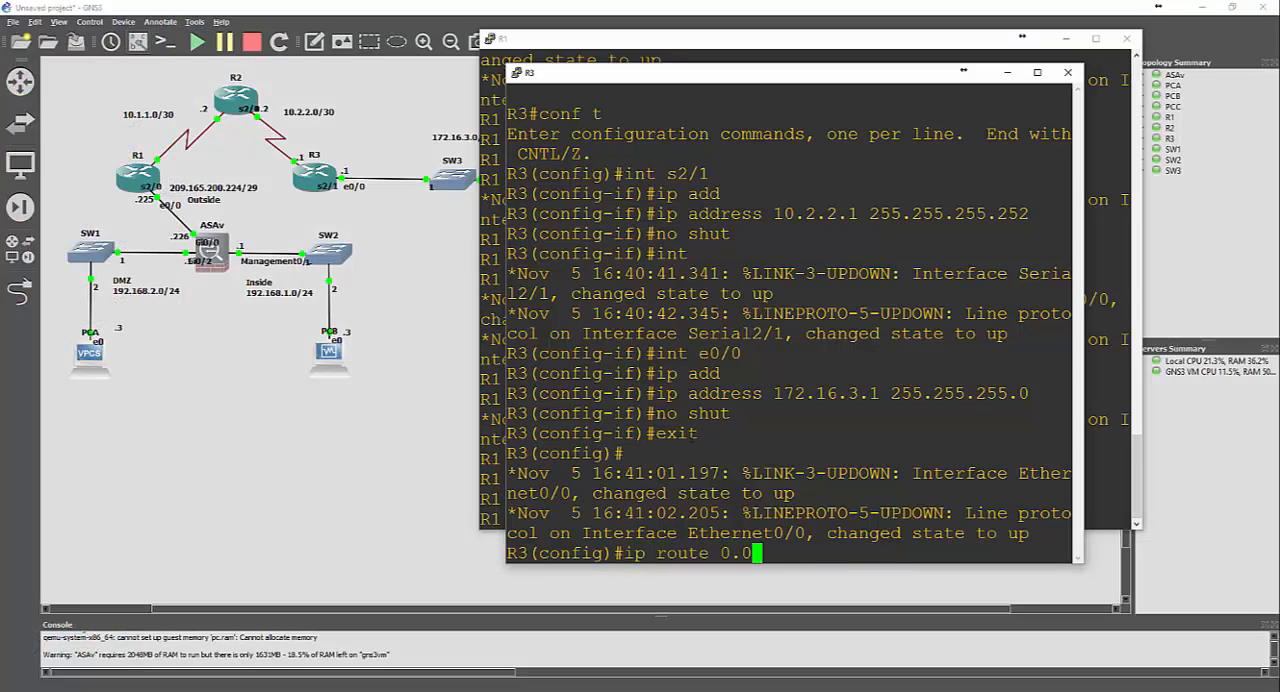
key(BackSpace)
text(0.0.00.)
key(BackSpace)
key(BackSpace)
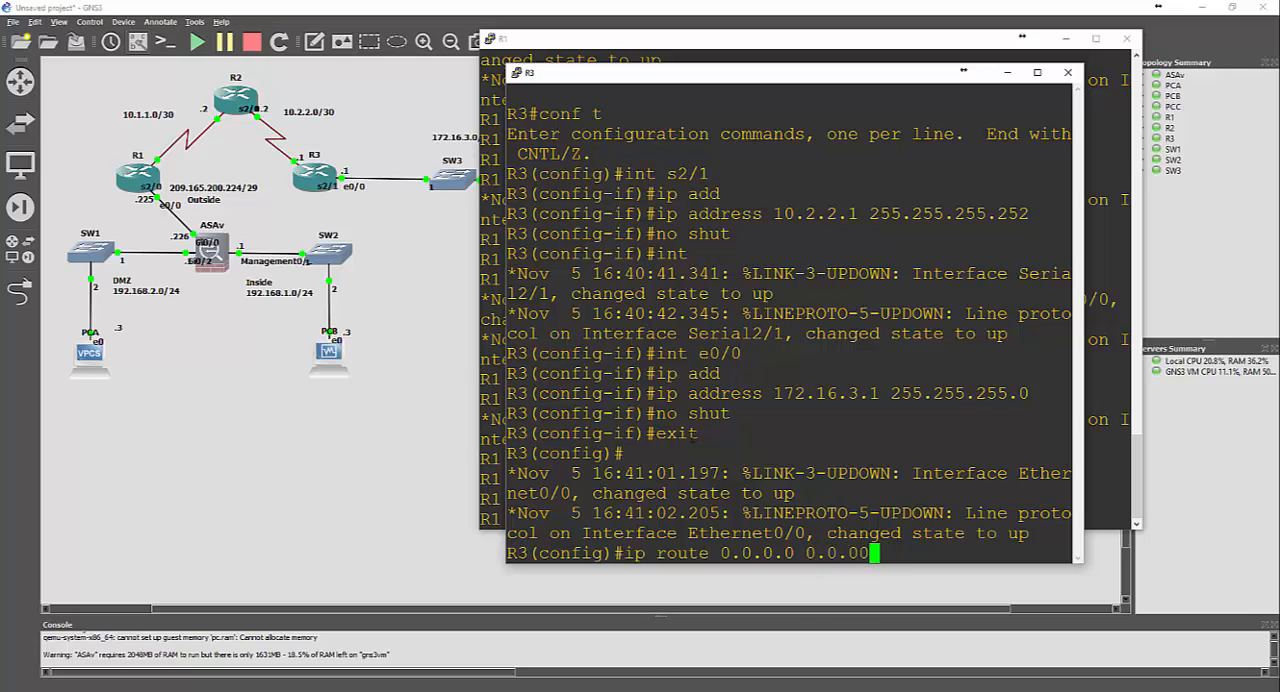
text(.0 10.2.2.2)
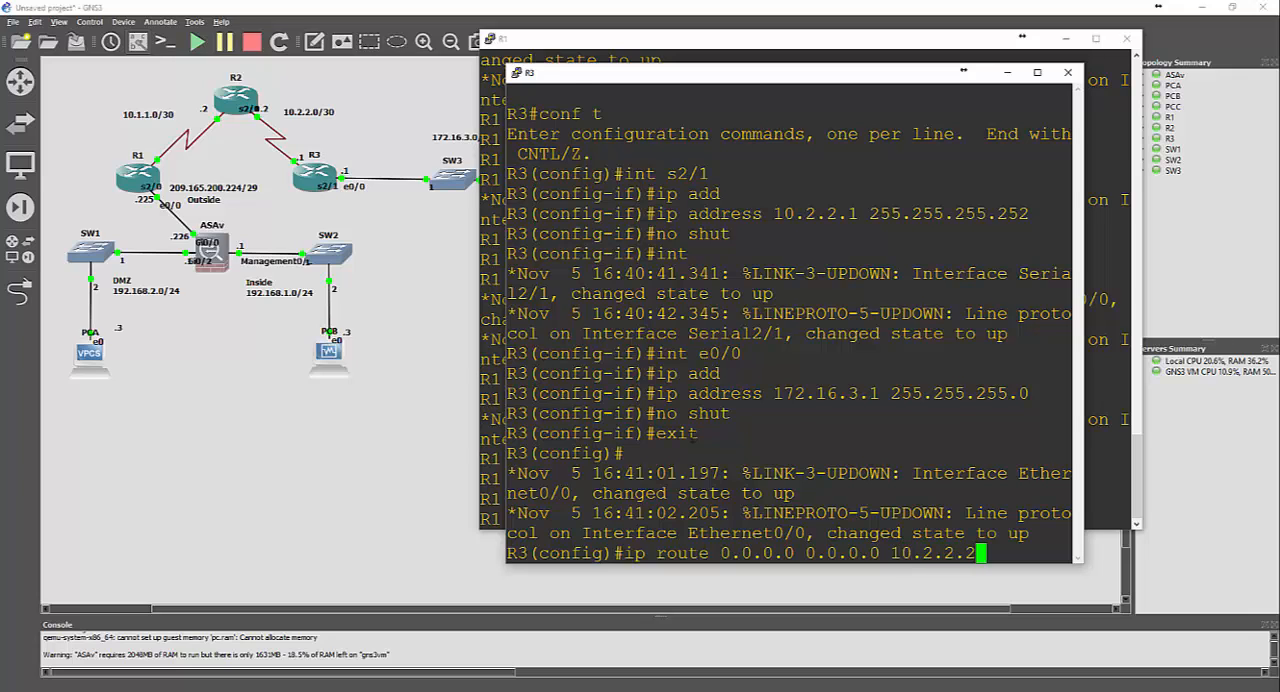
key(Return)
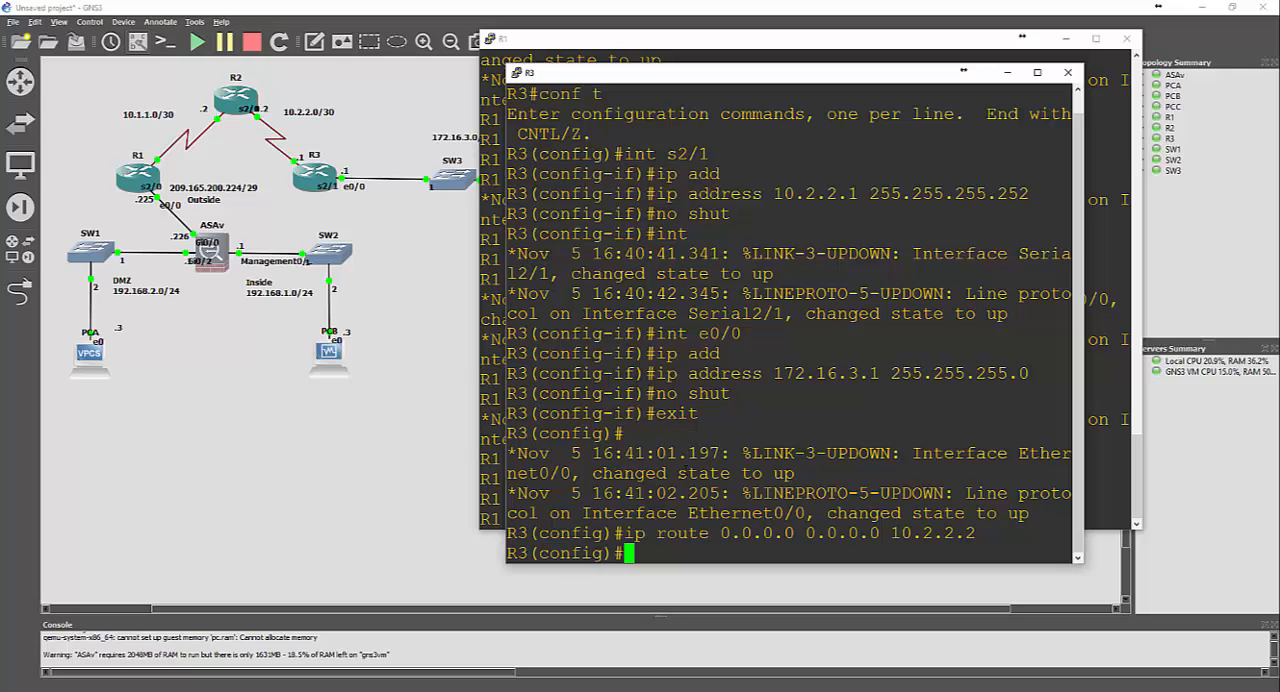
Bring up router R2's console
click(476, 690)
click(476, 690)
click(442, 690)
click(330, 638)
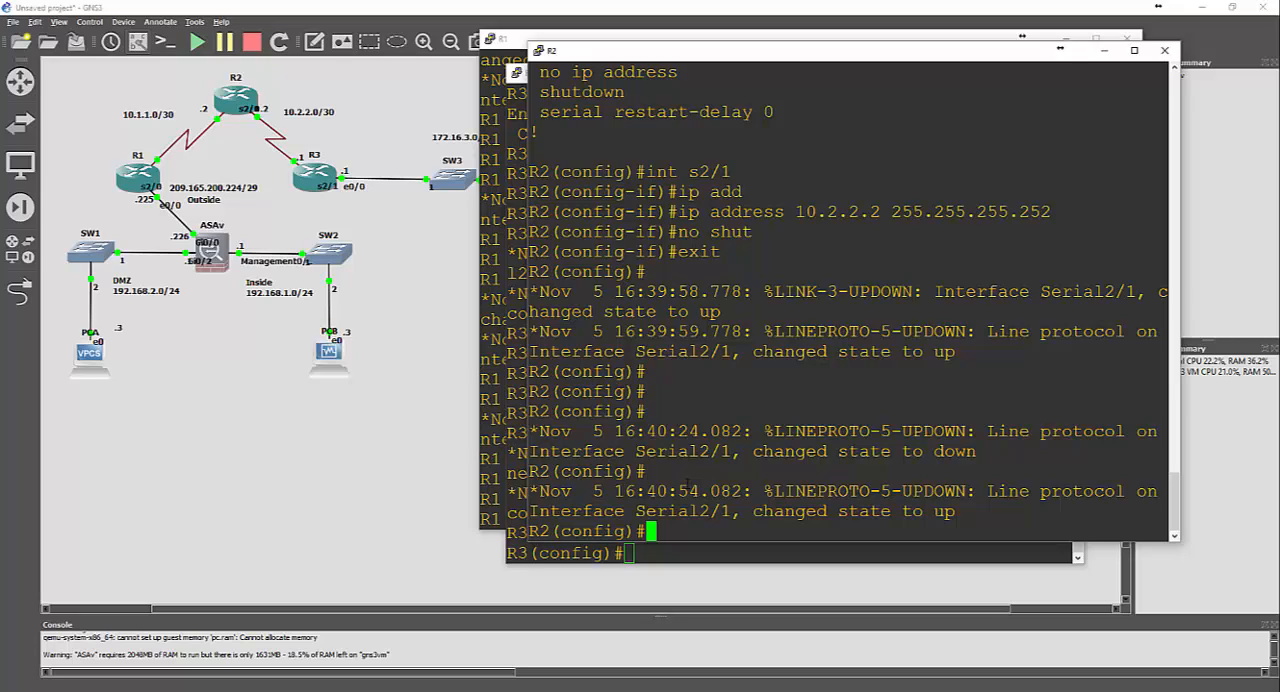
Add a static route on R2 to 209.165.200.224 with mask 255.255.255.248 and next hop 10.1.1.1
text(ip route )
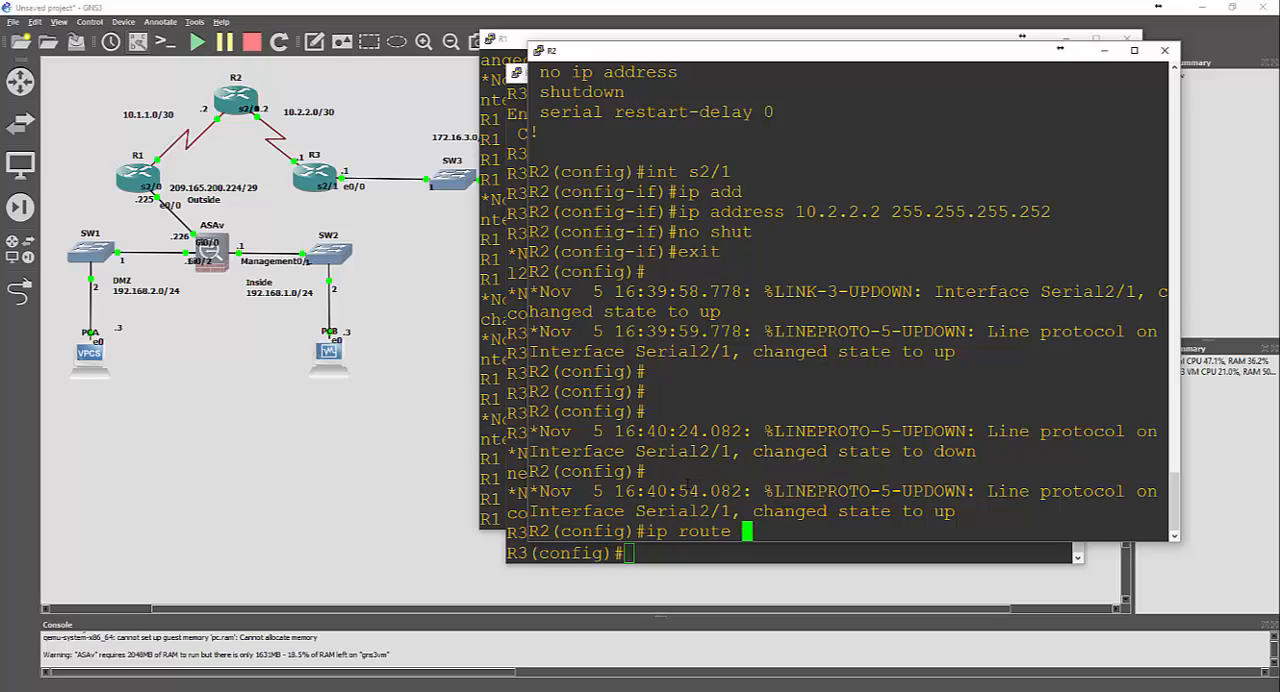
text(209.165)
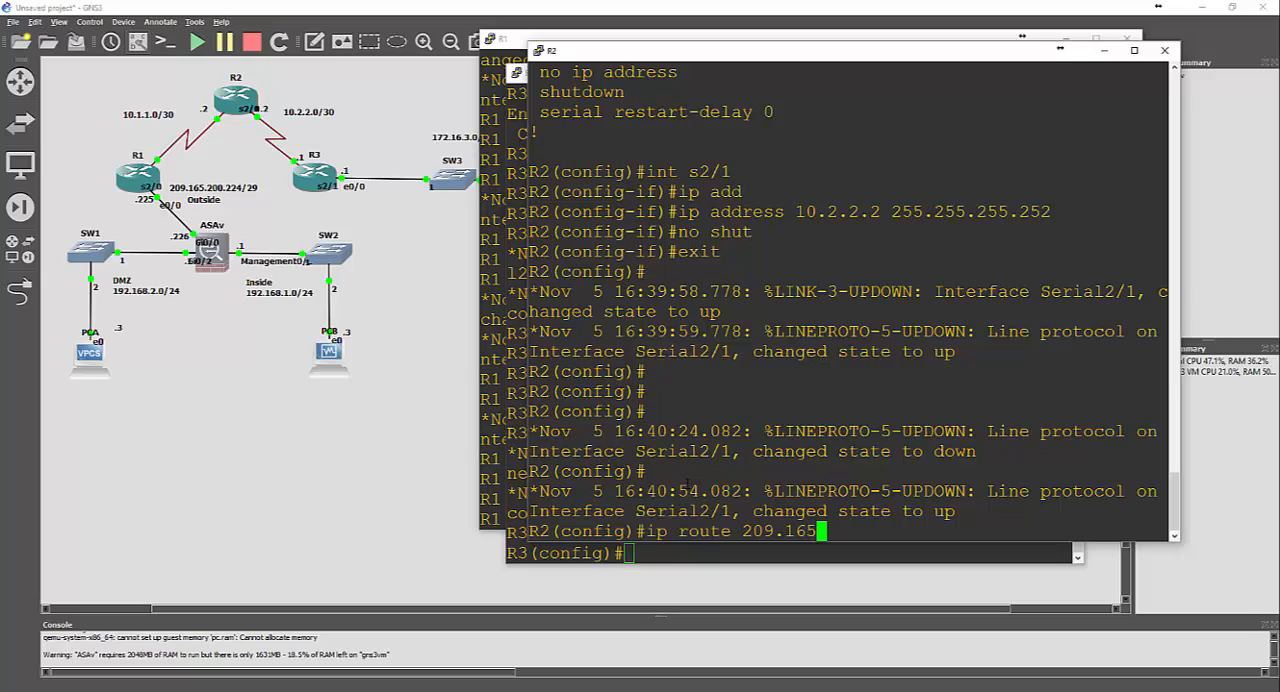
text(.200.224)
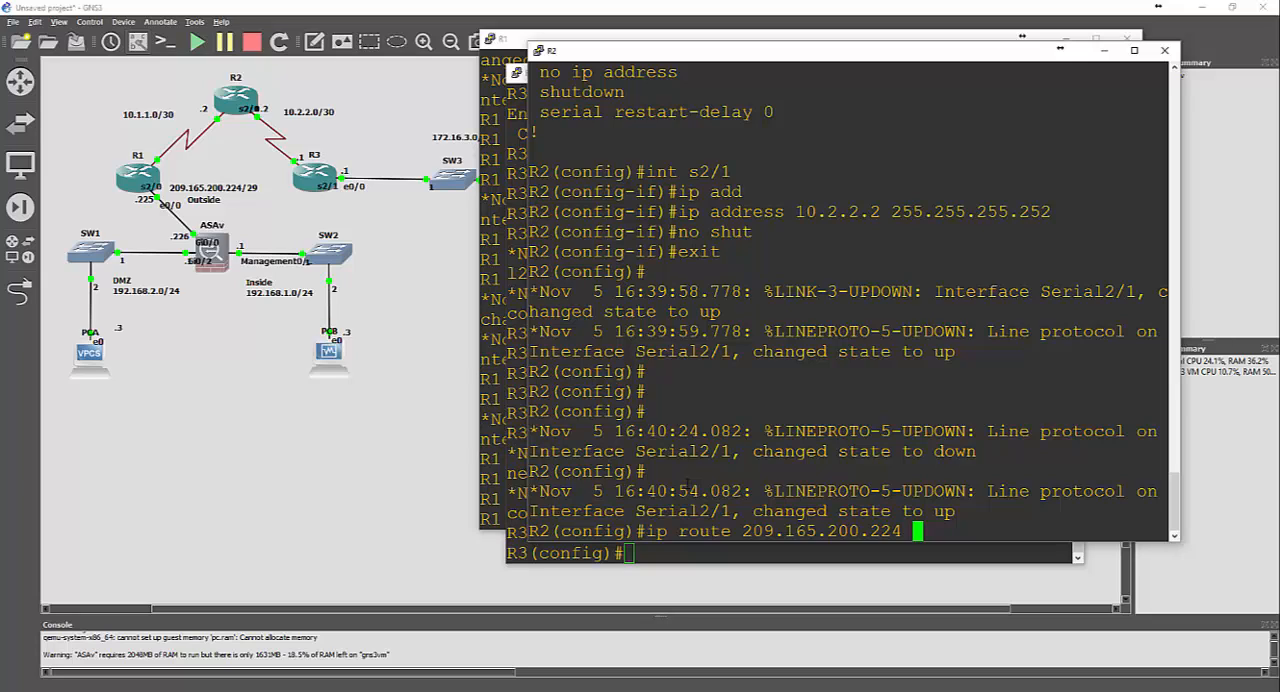
text( 255.255.255.2)
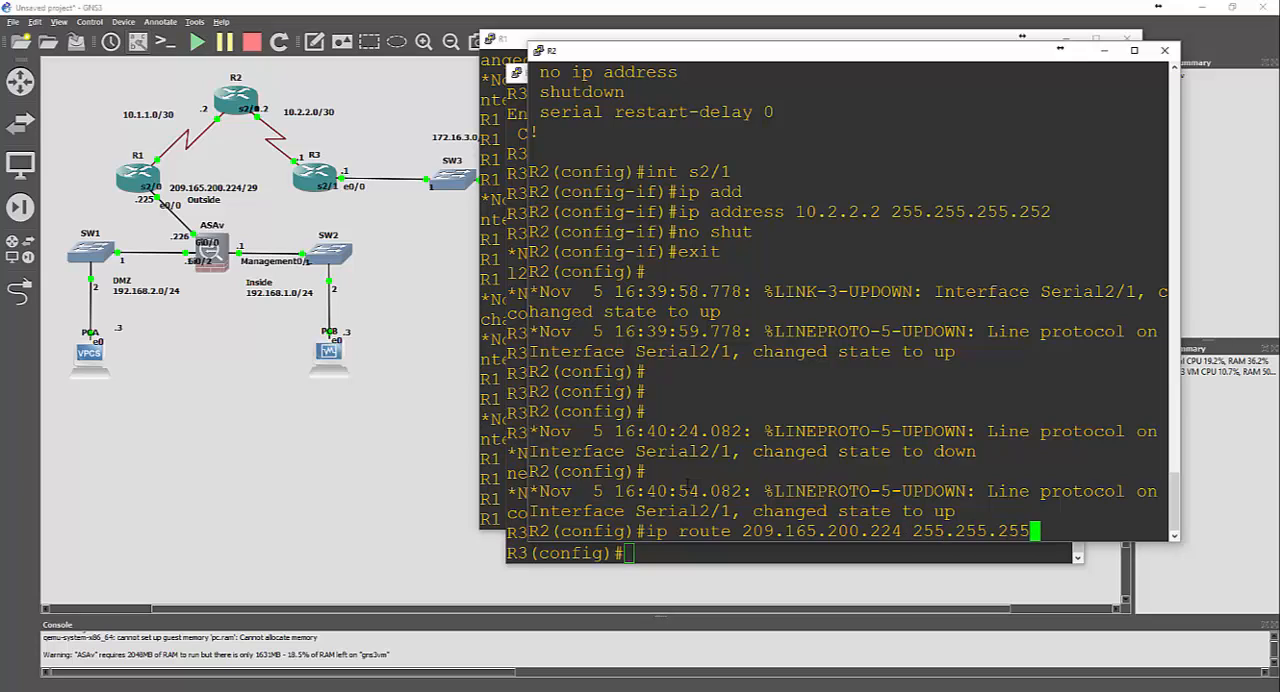
text(48 10.1.1.1)
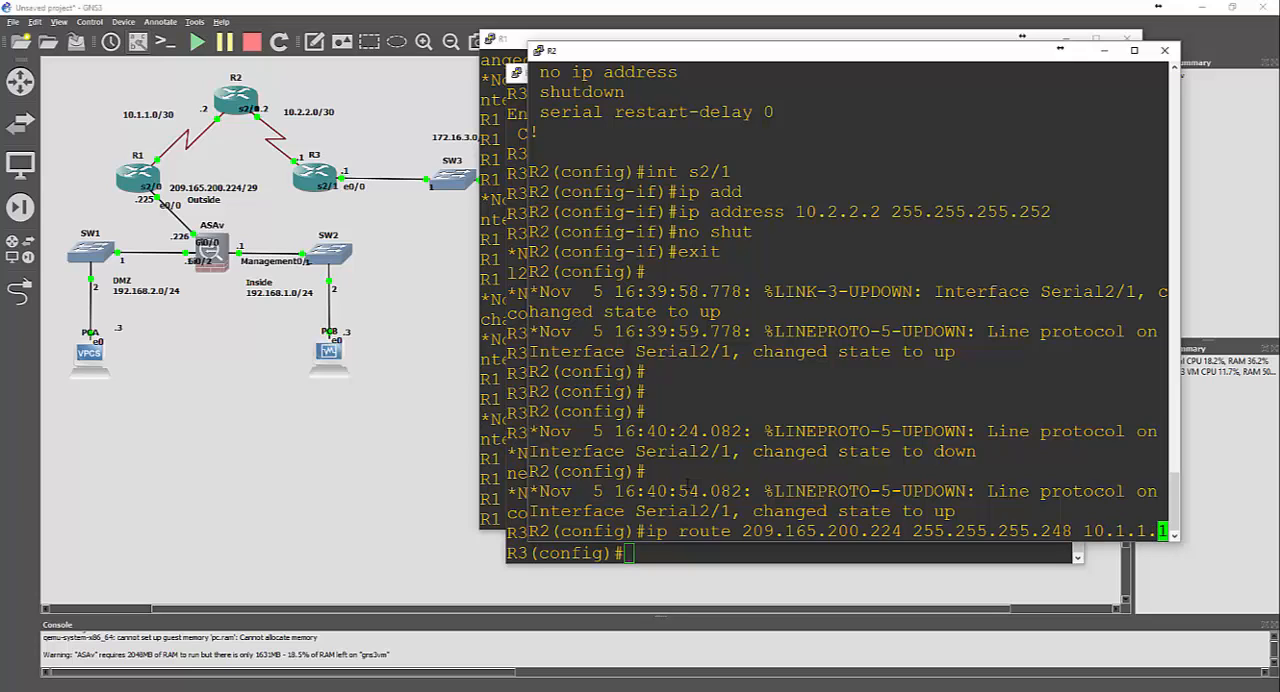
key(Return)
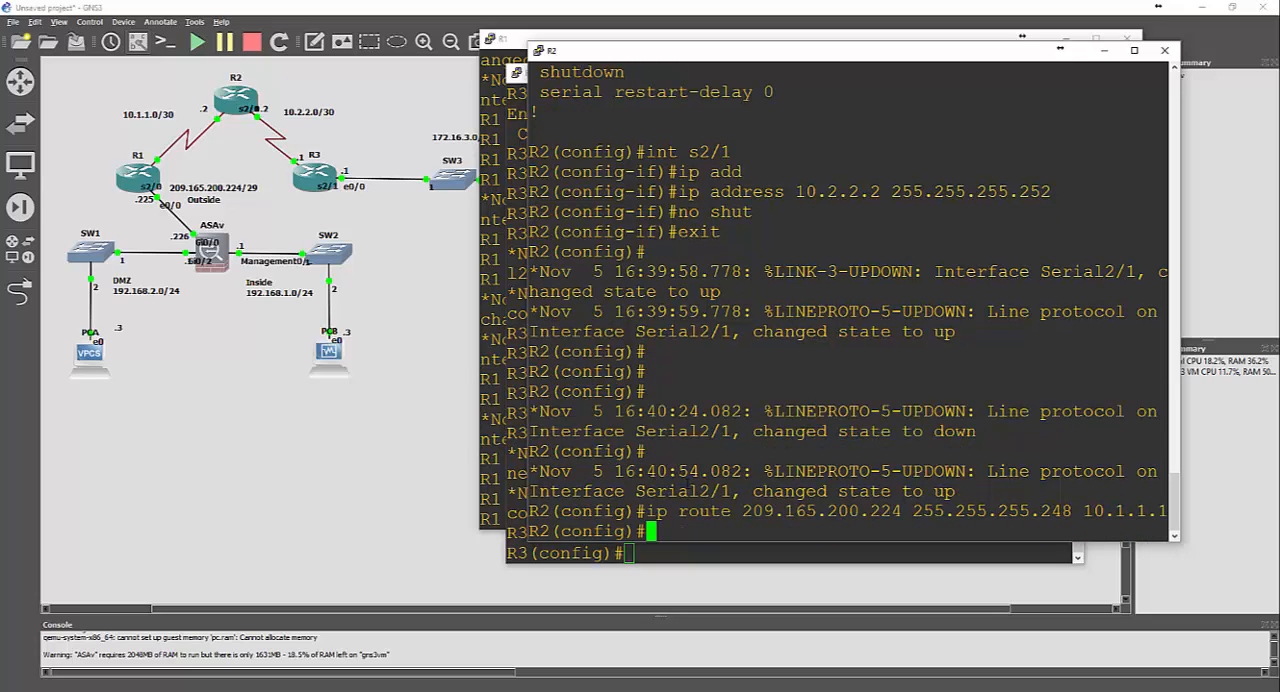
Add a static route on R2 to 172.16.3.0 with mask 255.255.255.0 and next hop 10.2.2.1
text(ip route )
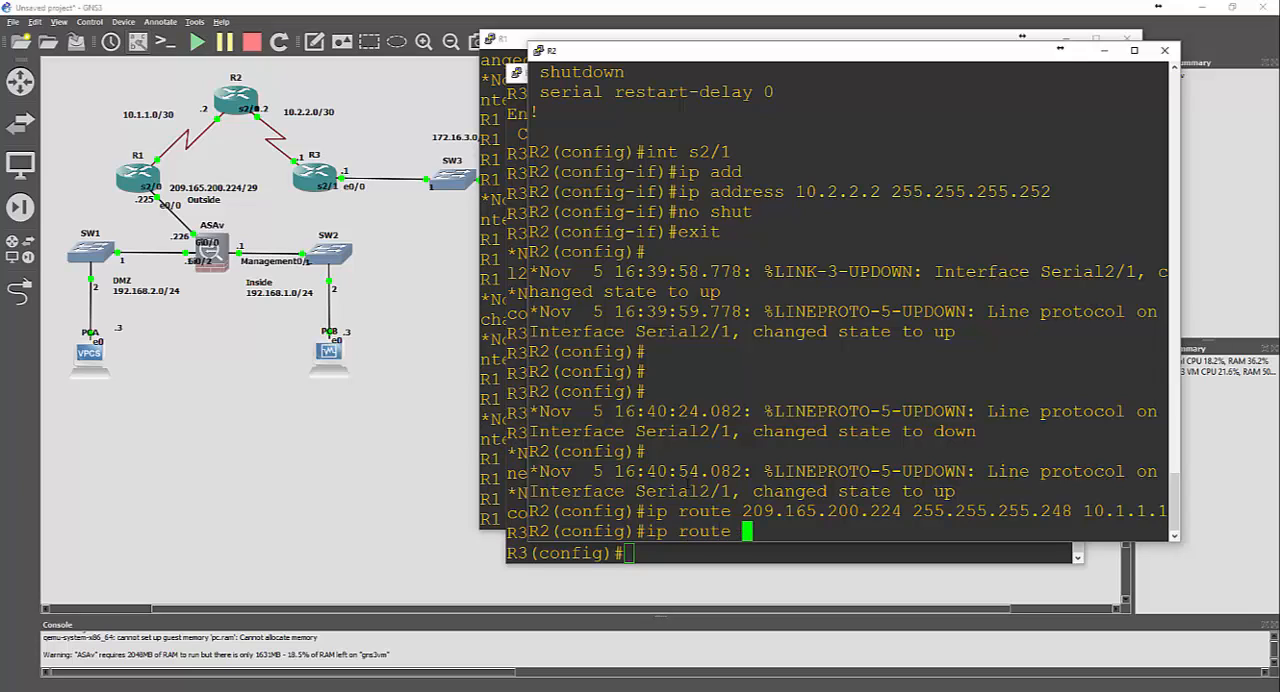
text(172.16.3.0)
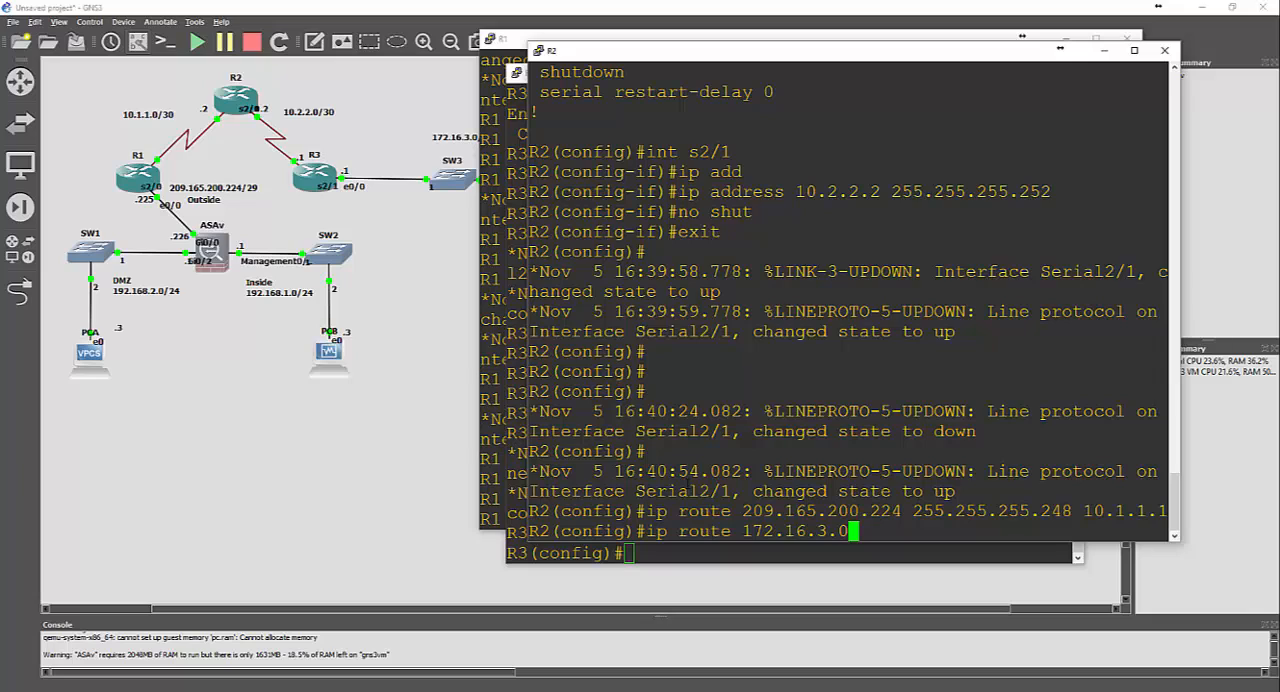
text( 255.255.)
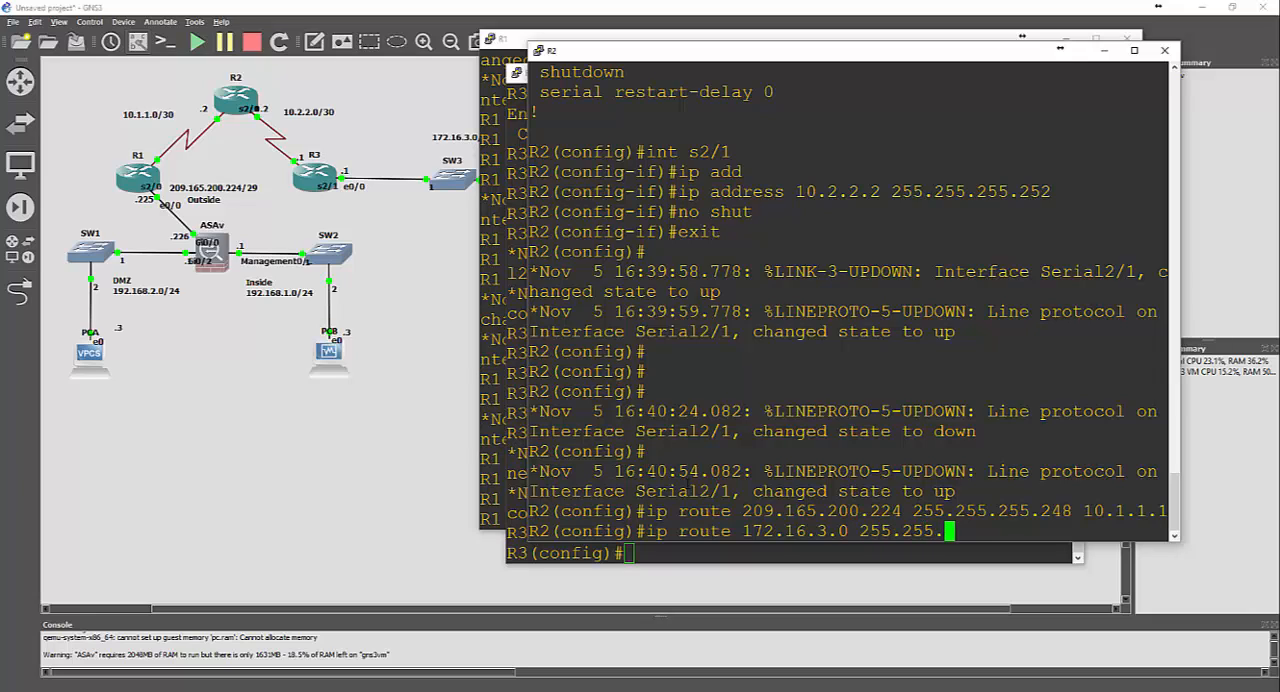
text(255.0 10.2.2.)
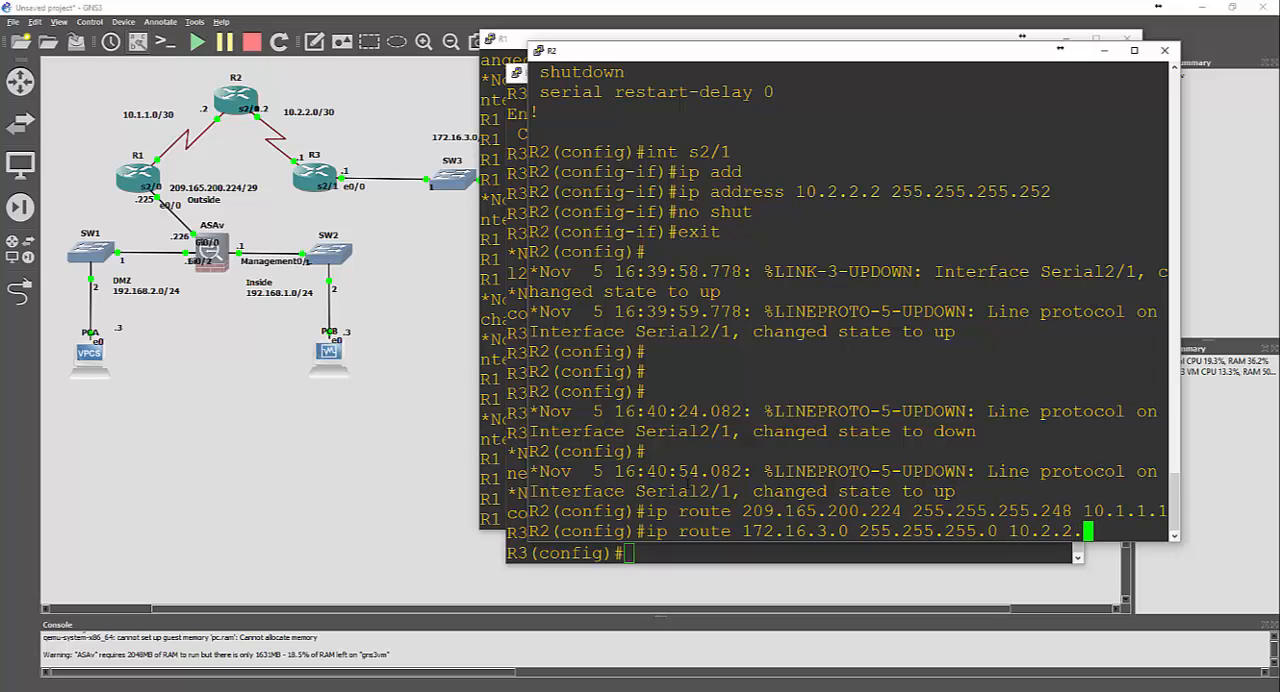
text(1)
key(Return)
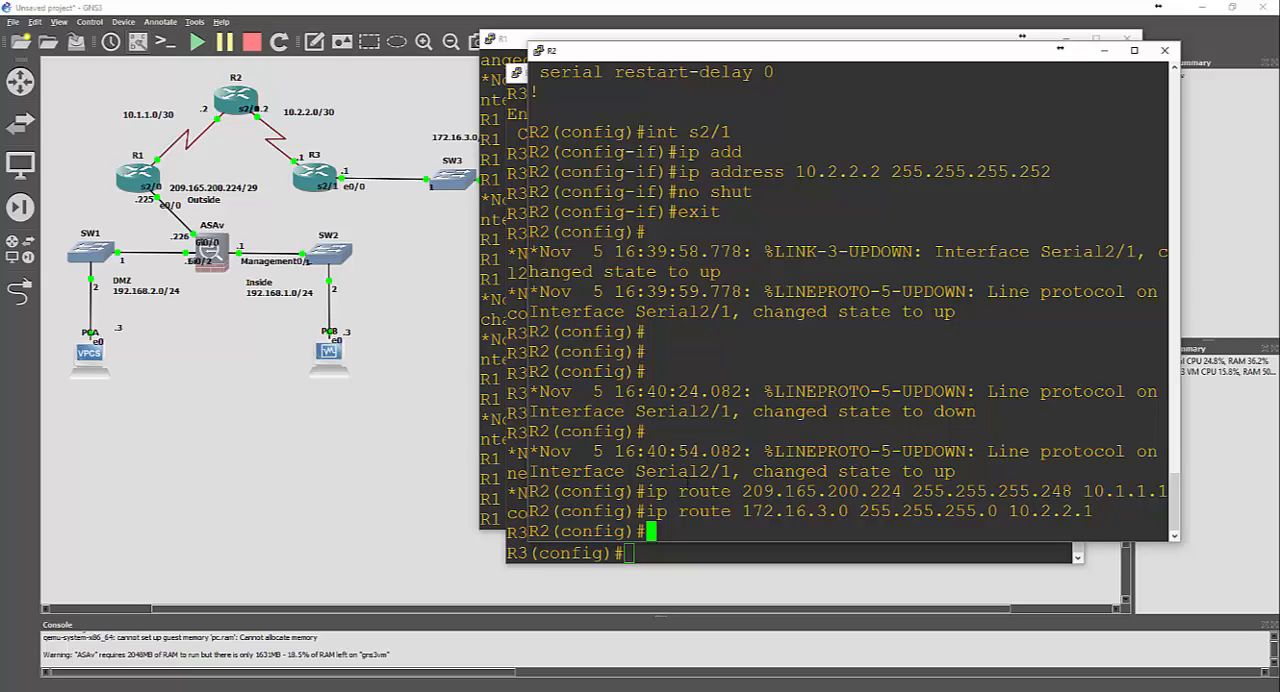
Switch to router R1's console, check the allowed range for the minimum password length, and set it to 10
click(520, 50)
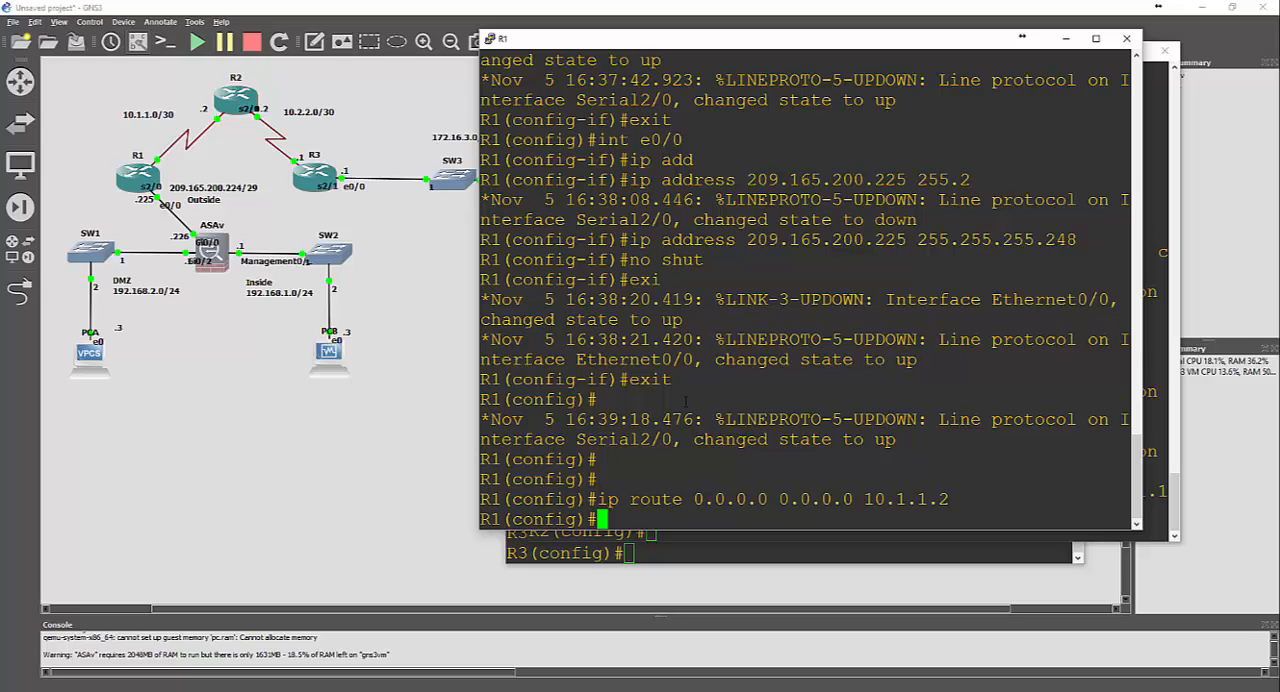
text(secu)
key(Tab)
text(ri)
key(Tab)
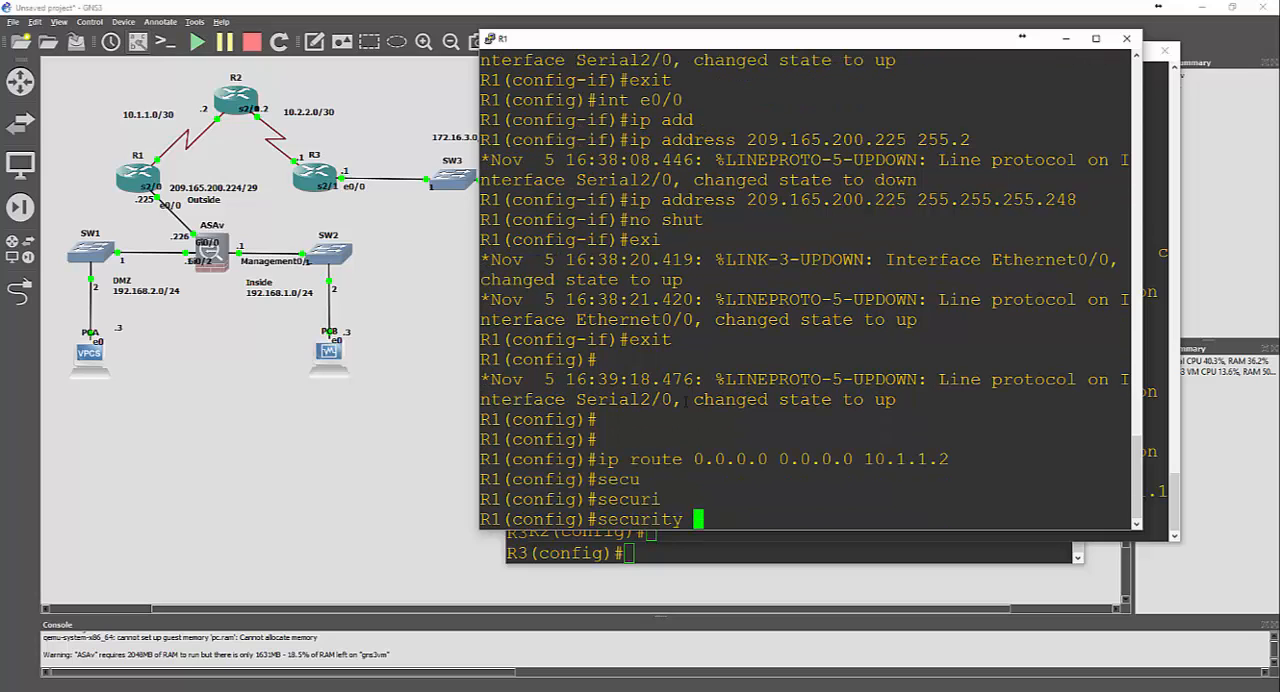
text(pass)
key(Tab)
text(miu)
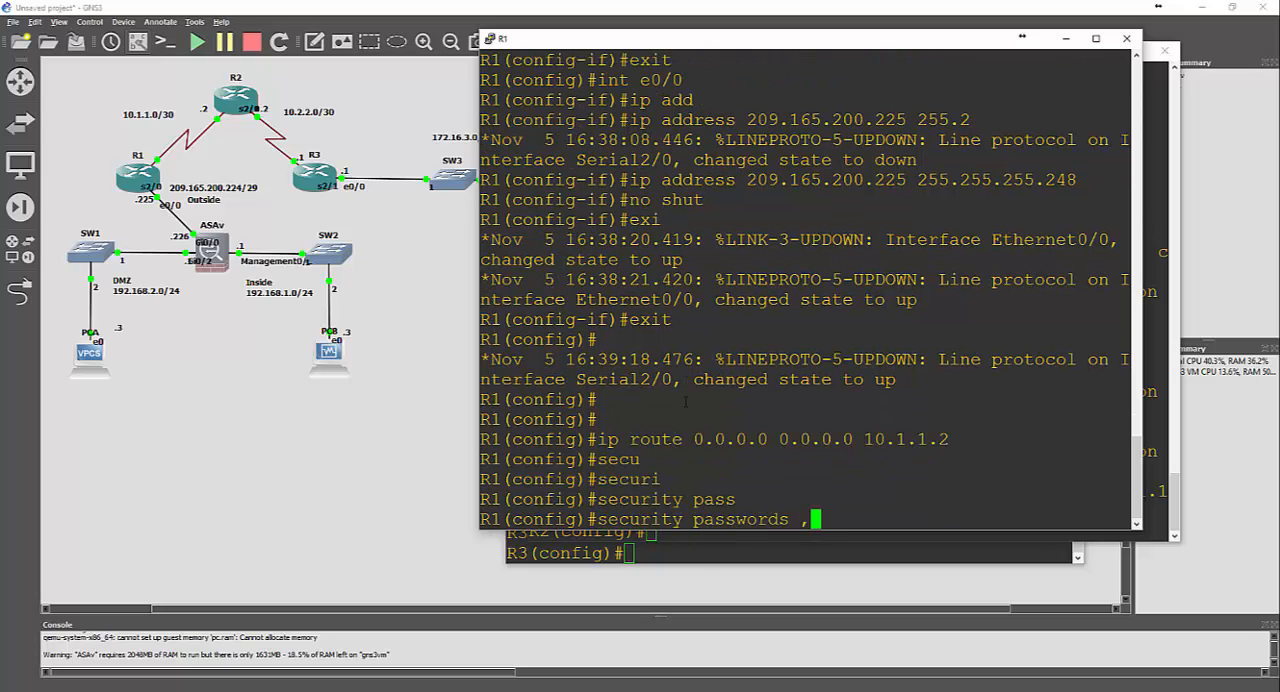
text(n)
key(Tab)
key(BackSpace)
key(BackSpace)
text(n)
key(Tab)
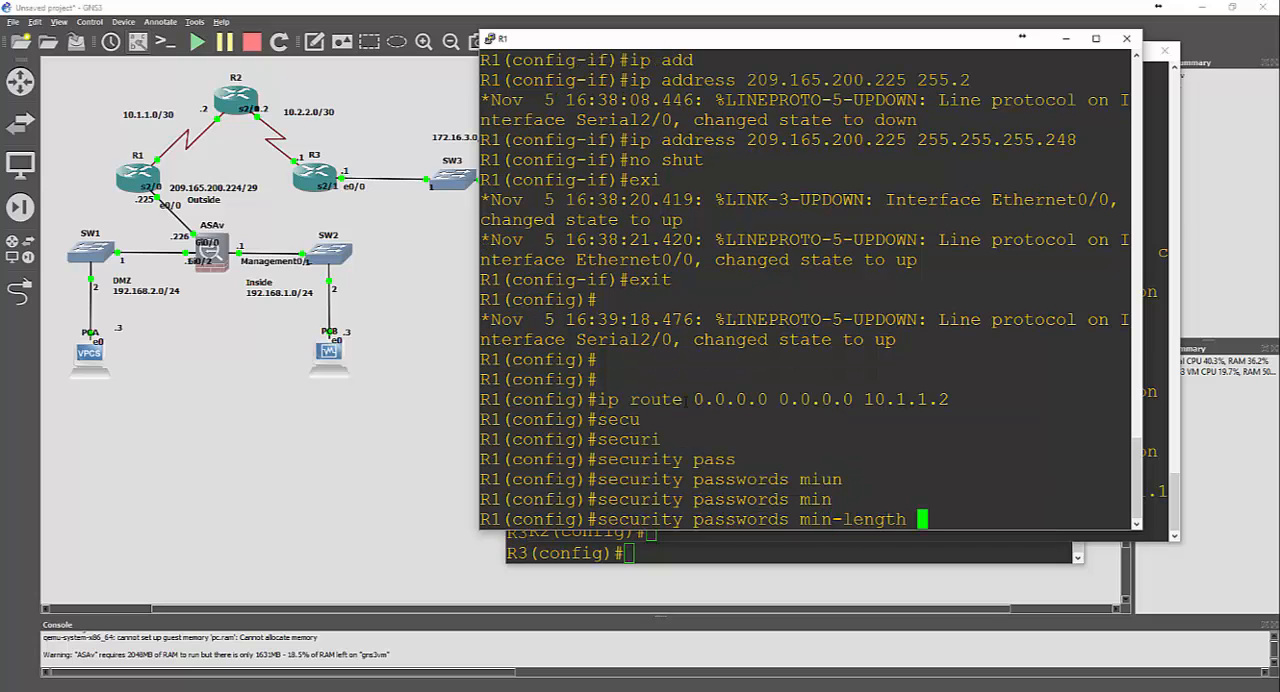
text(?)
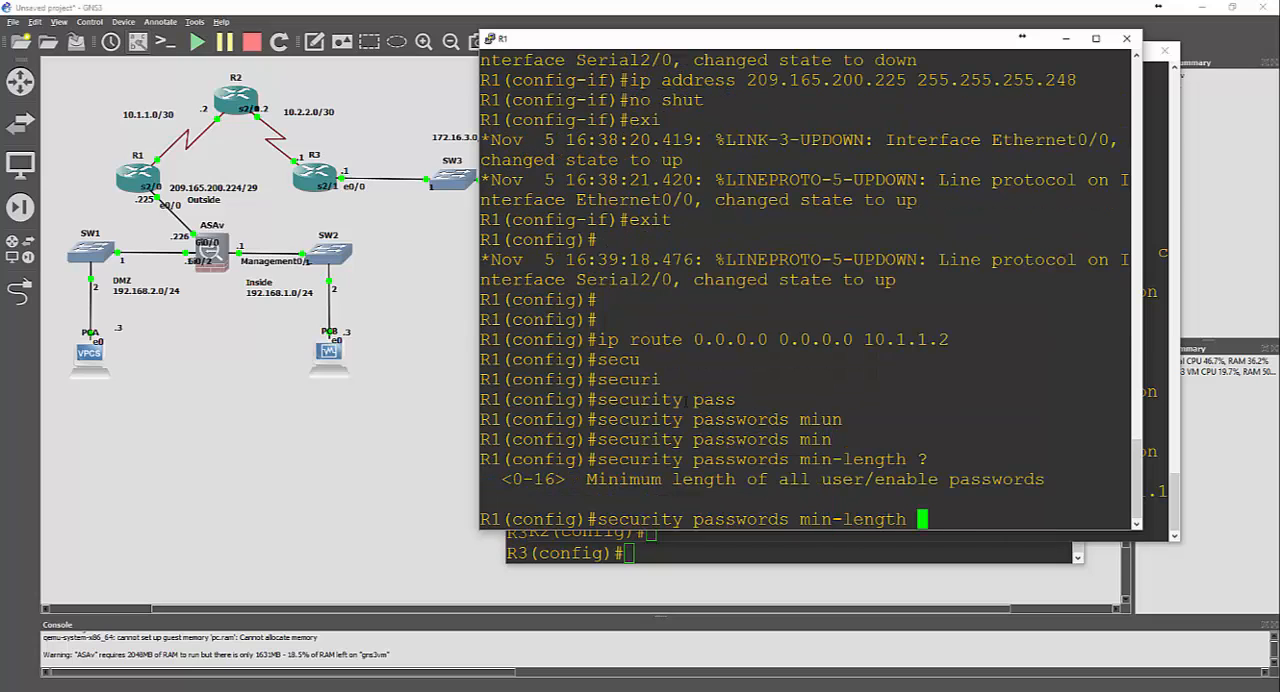
text(1-)
key(BackSpace)
text(0)
key(Return)
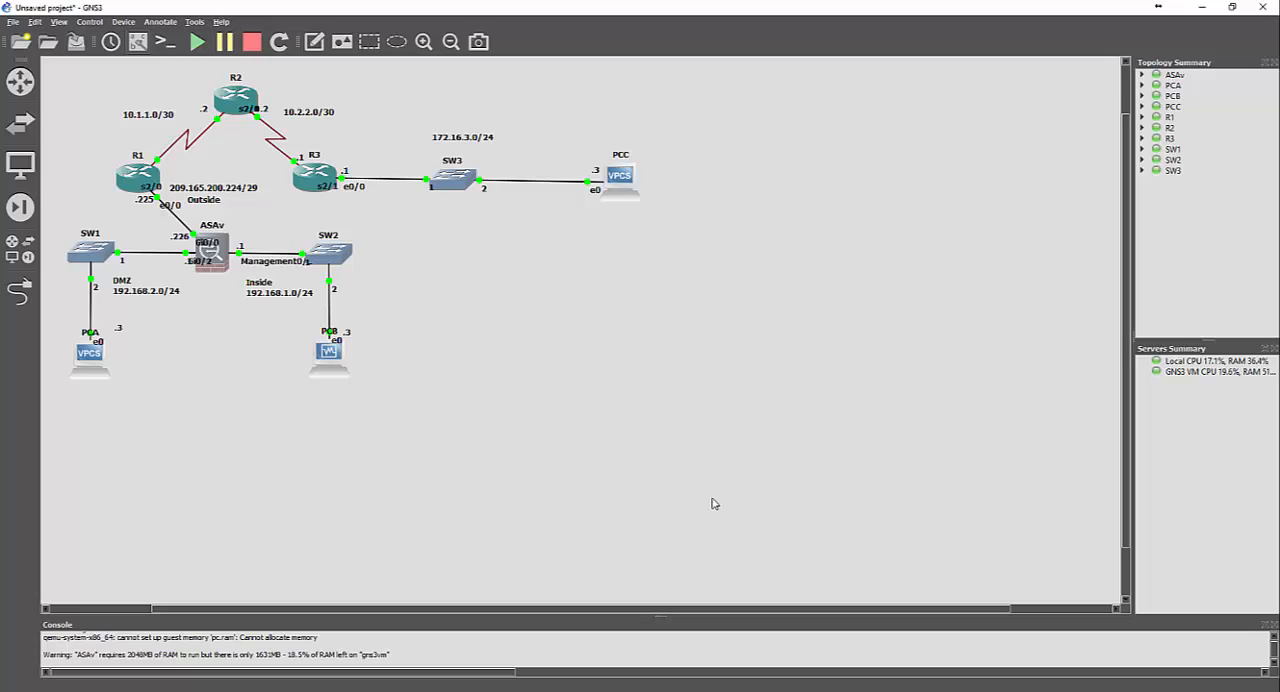
Bring up R1's console, enter the enable algorithm-type command with scrypt, and list its available options
click(409, 691)
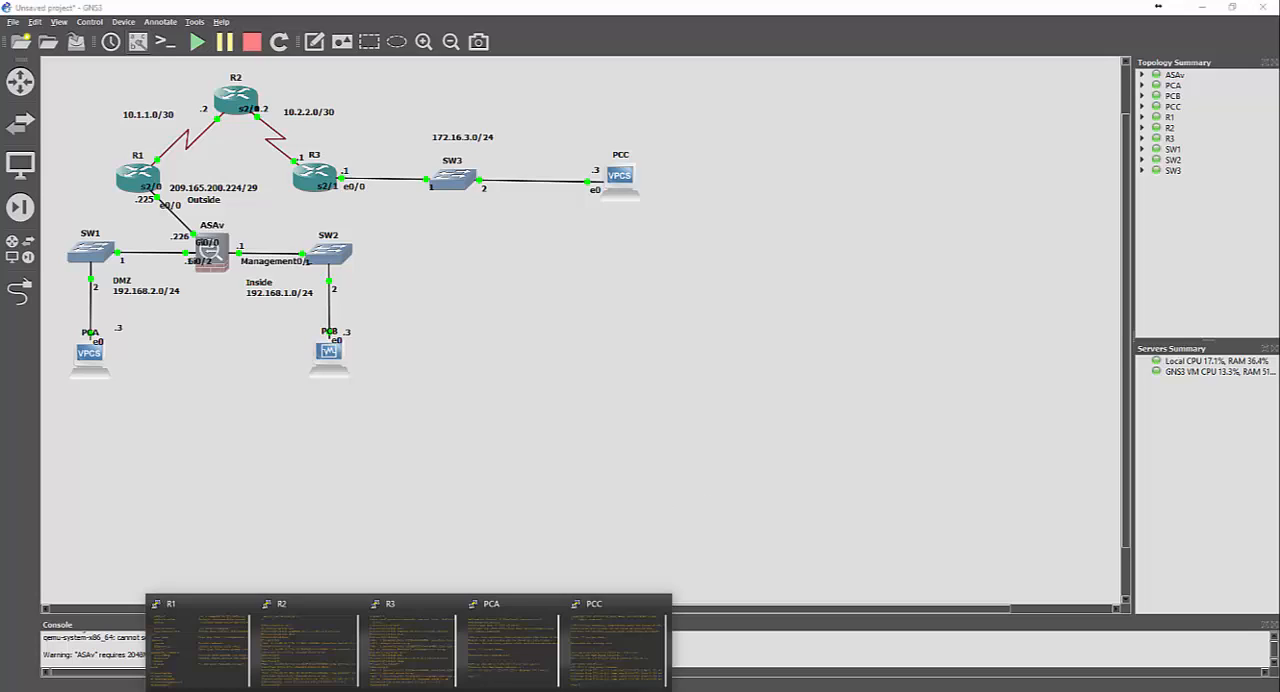
click(229, 654)
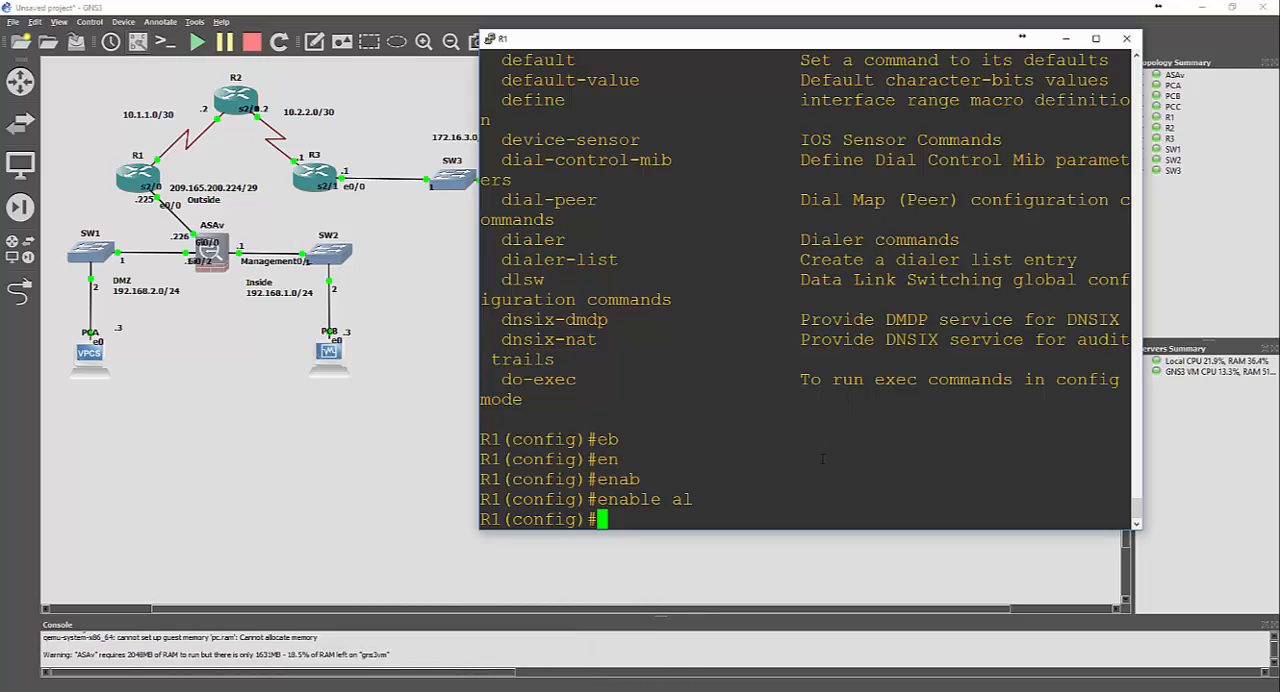
text(enable al)
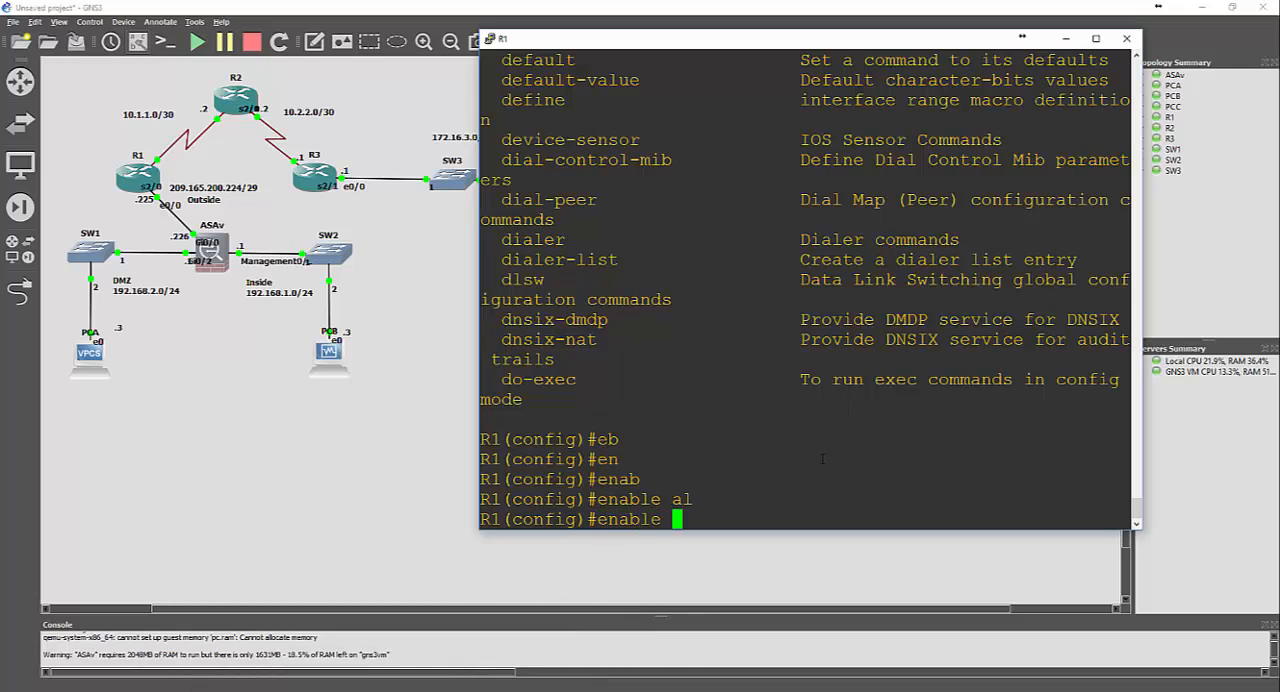
key(Tab)
text(?)
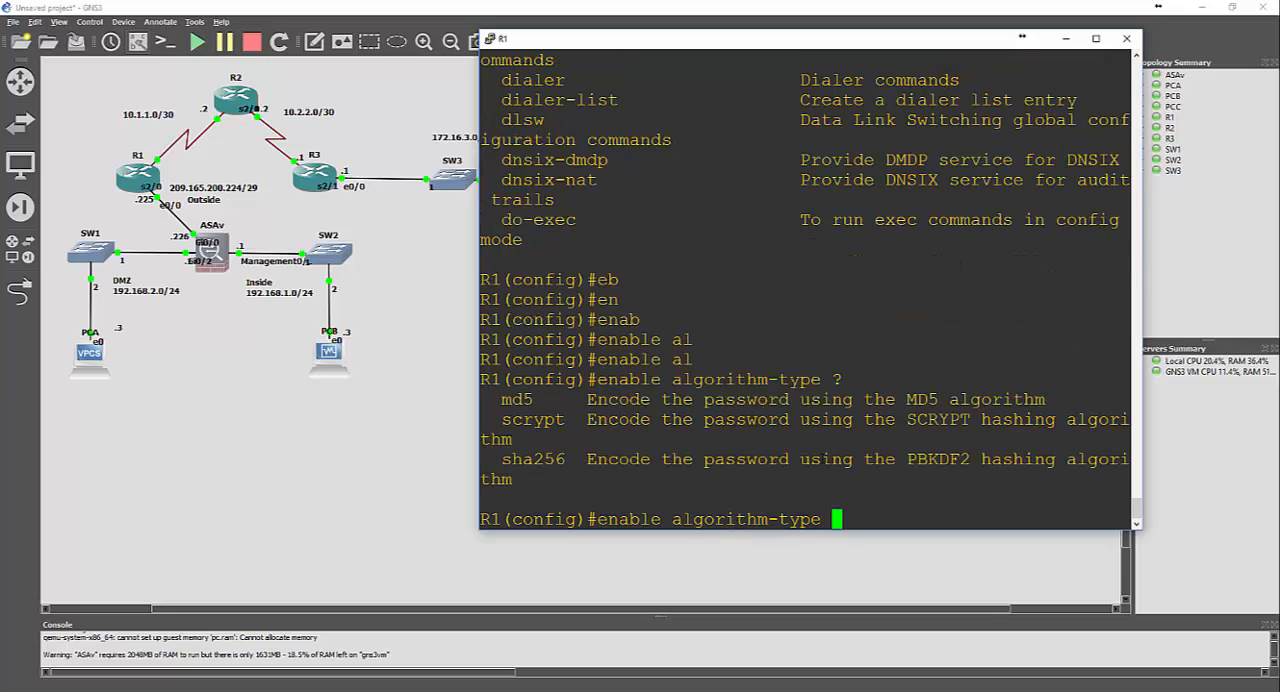
text(s)
key(Tab)
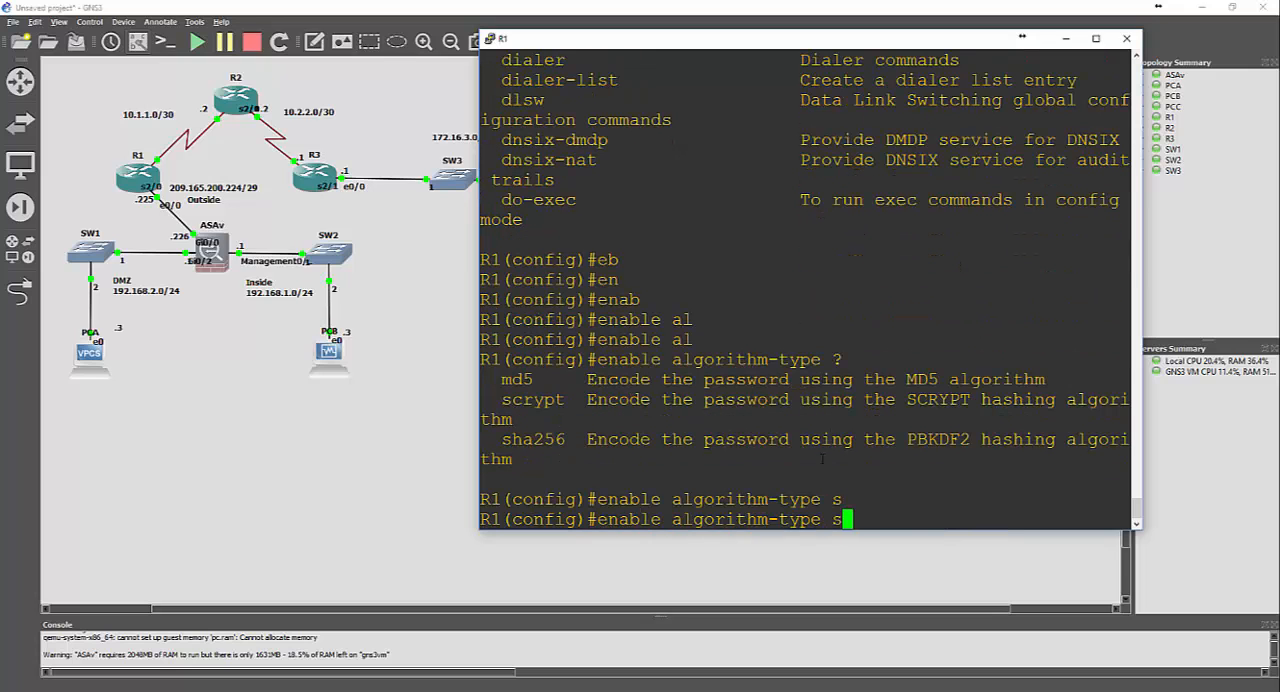
text(c)
key(Tab)
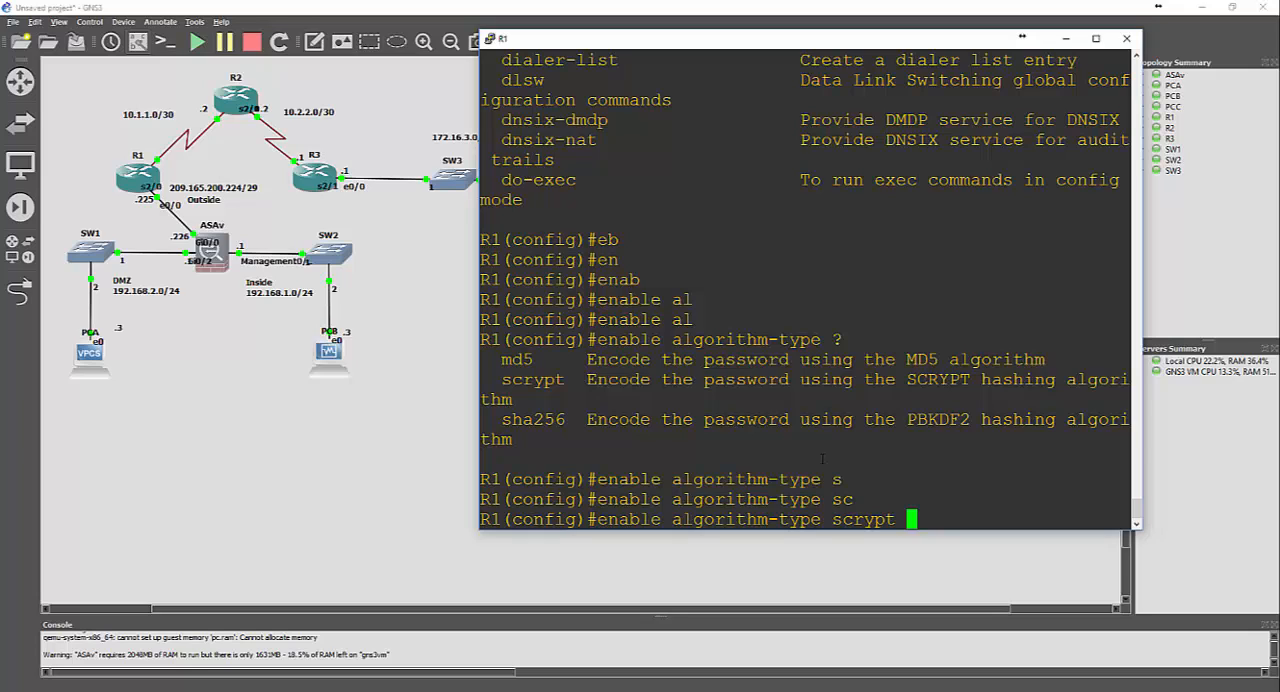
text(?)
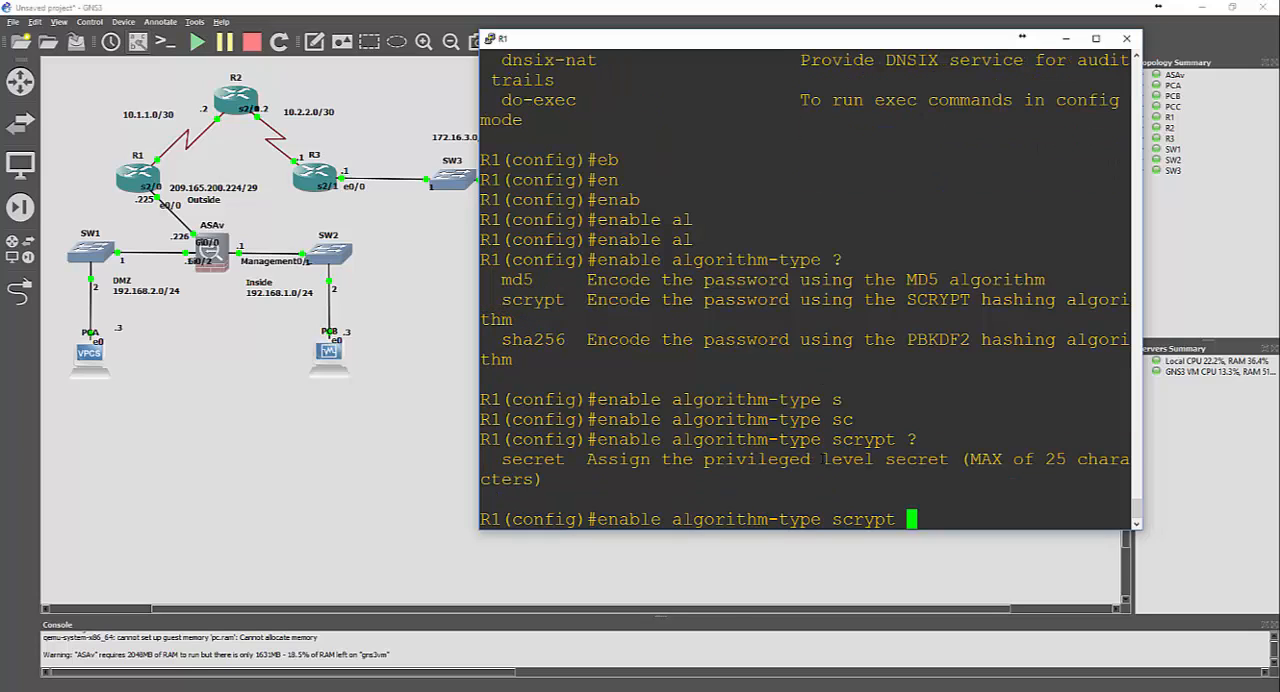
text(cisco1223)
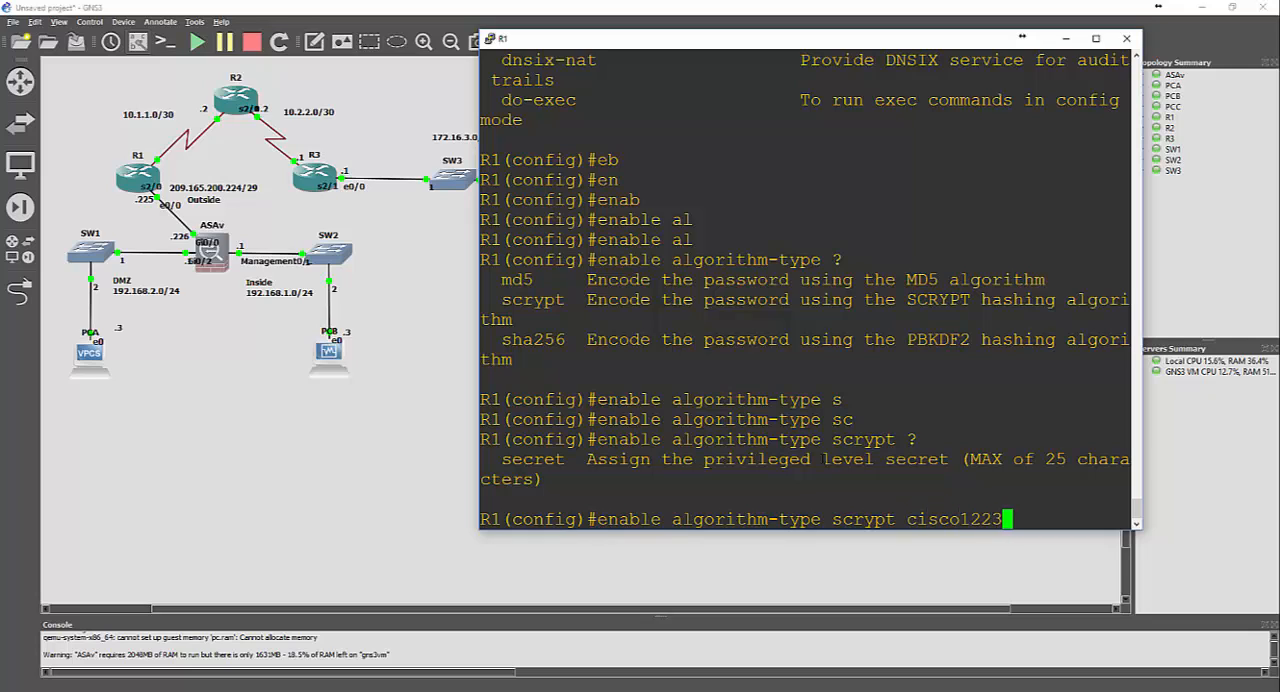
Try to set R1's enable password directly after the scrypt option, without the secret keyword
key(BackSpace)
key(BackSpace)
key(BackSpace)
text(2345)
key(Return)
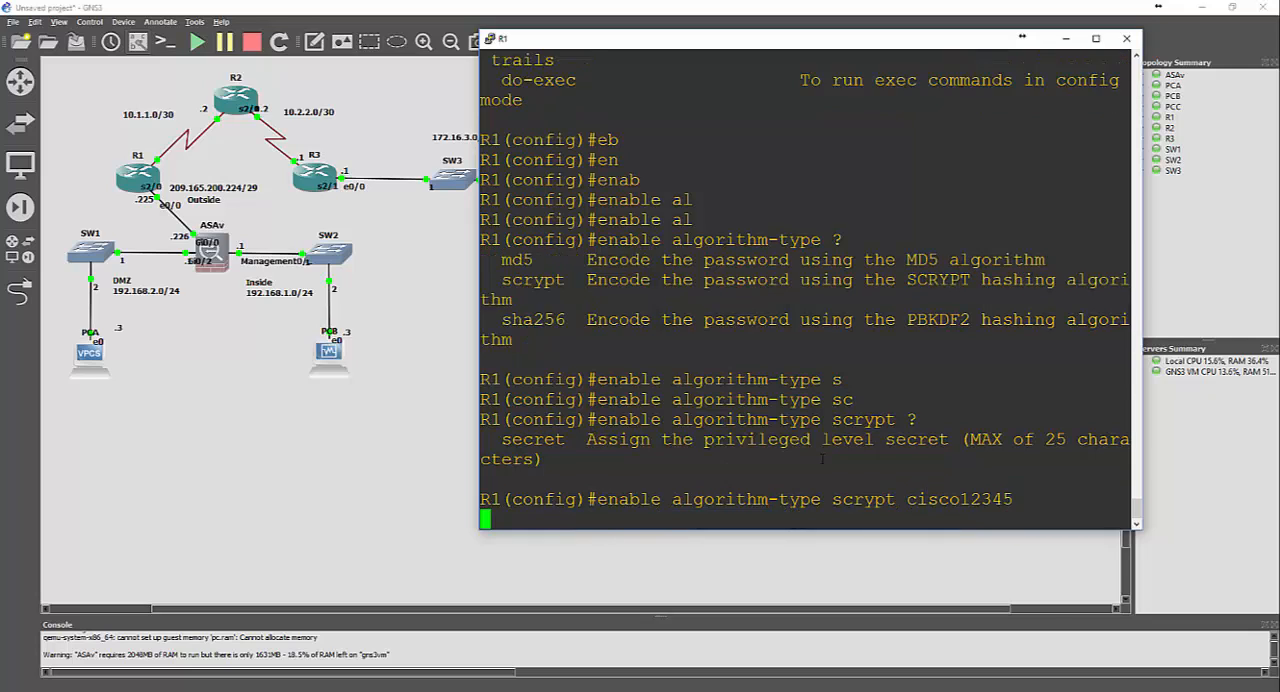
Correct the recalled command with the secret keyword and set R1's scrypt-encoded enable secret password
key(Up)
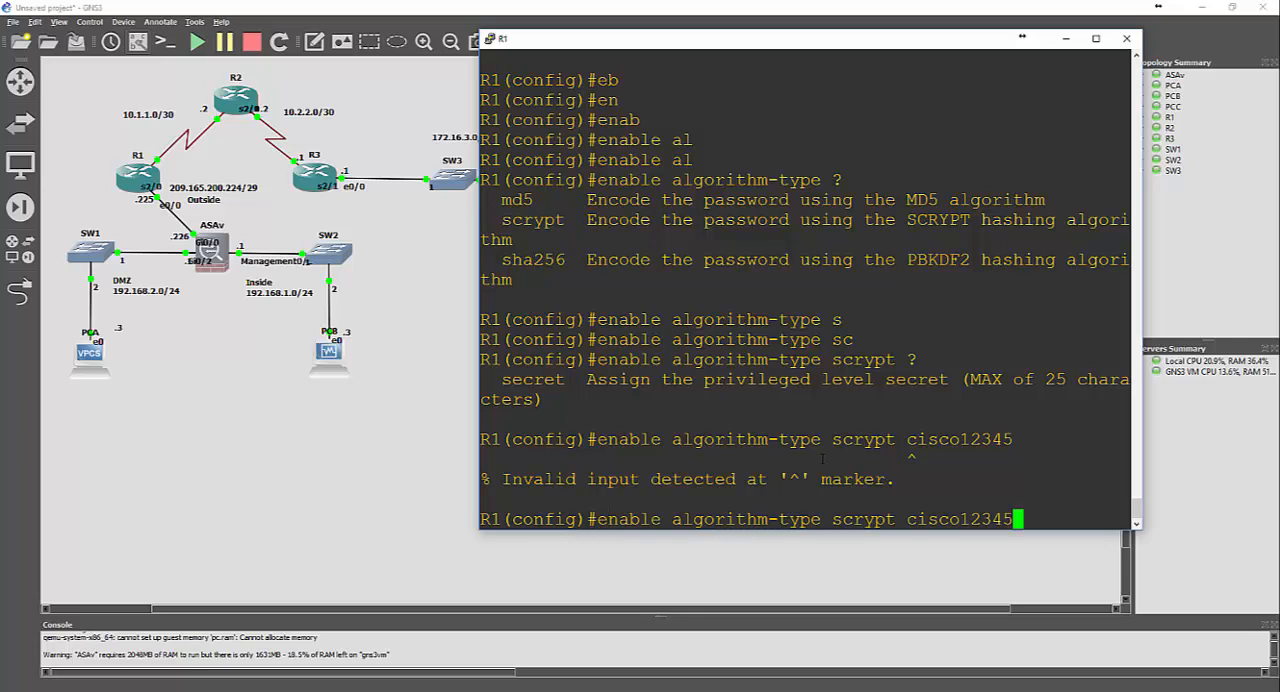
key(Left)
key(Left)
key(Left)
key(Left)
key(Left)
key(Left)
key(Left)
key(Left)
key(Left)
key(Left)
text(s)
key(Return)
key(Up)
key(BackSpace)
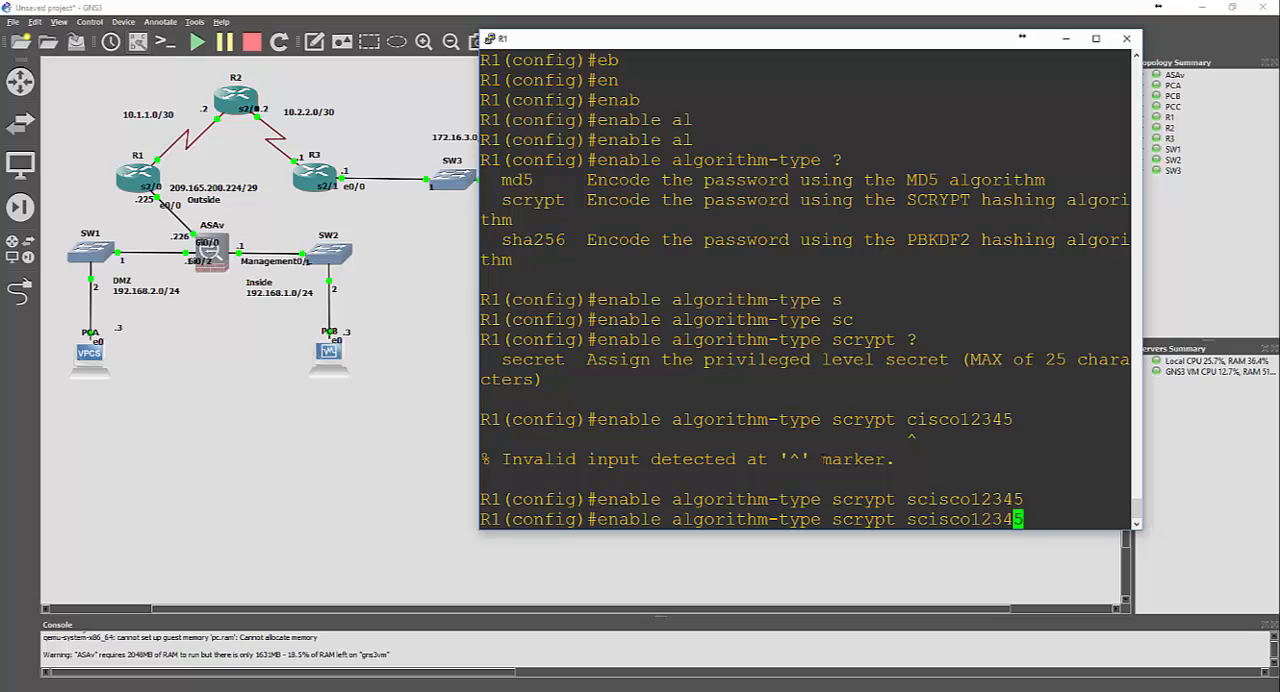
key(BackSpace)
key(BackSpace)
key(BackSpace)
key(BackSpace)
key(BackSpace)
key(BackSpace)
key(BackSpace)
key(BackSpace)
key(BackSpace)
key(BackSpace)
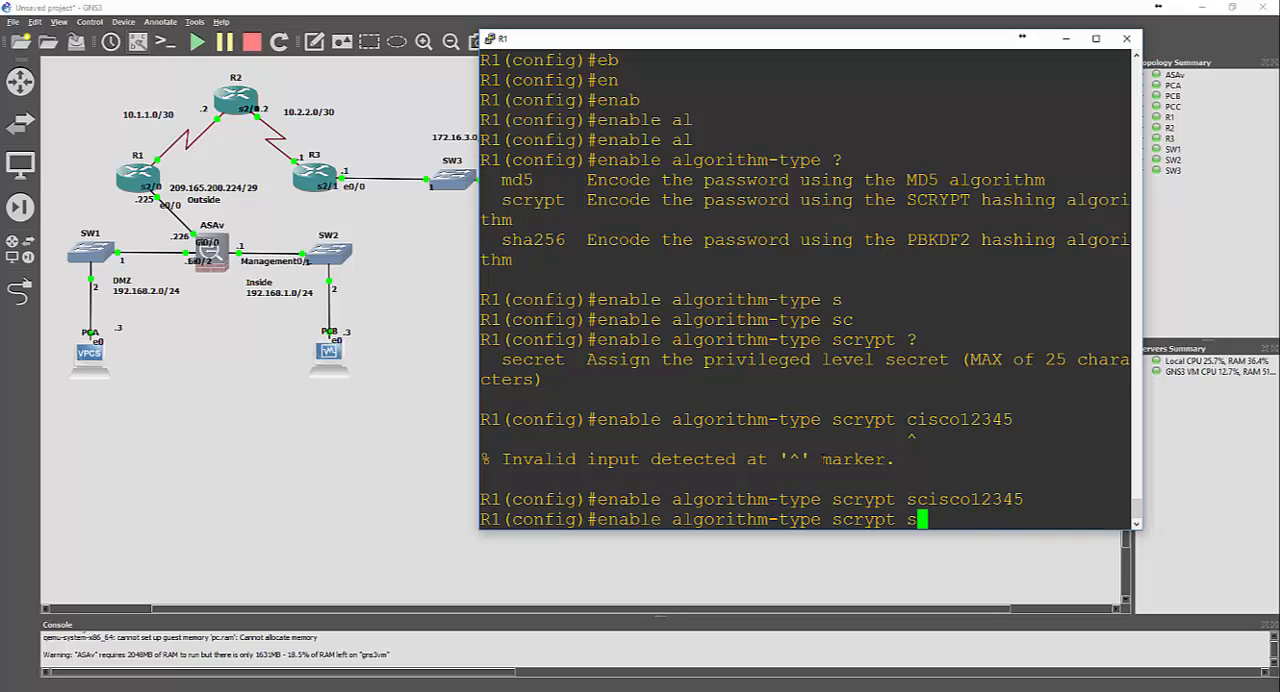
text(sec)
key(Tab)
text(ci)
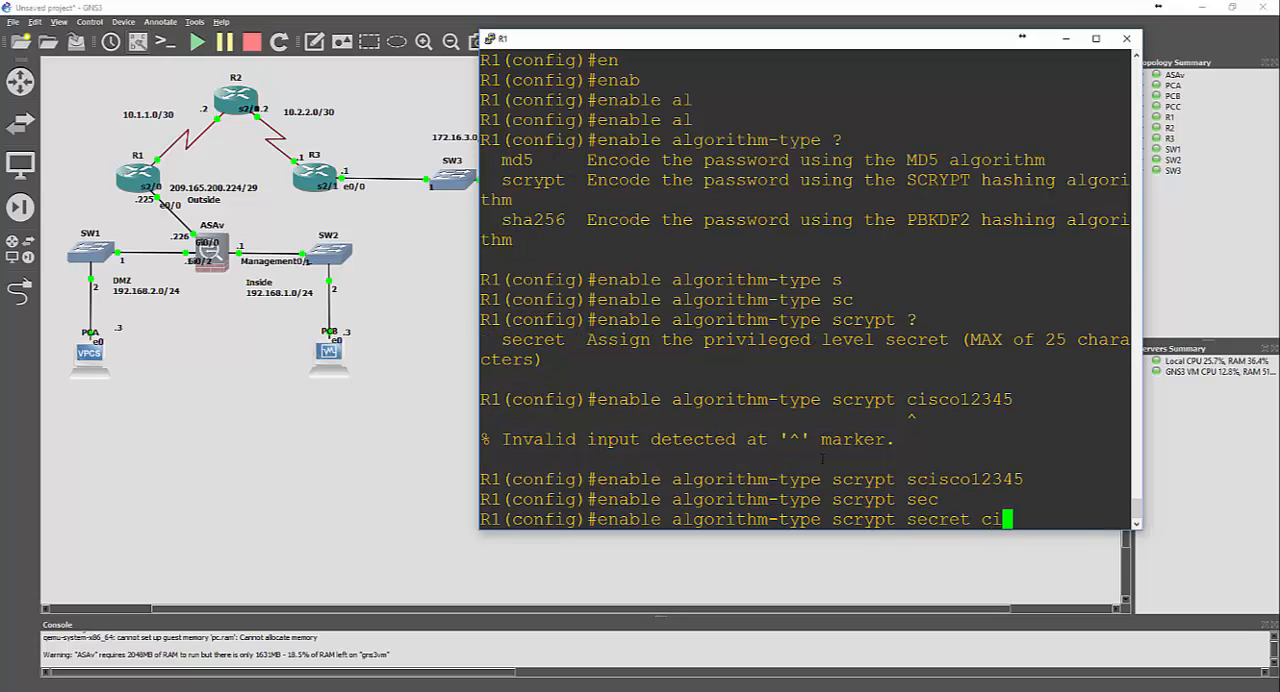
text(sco12345)
key(Return)
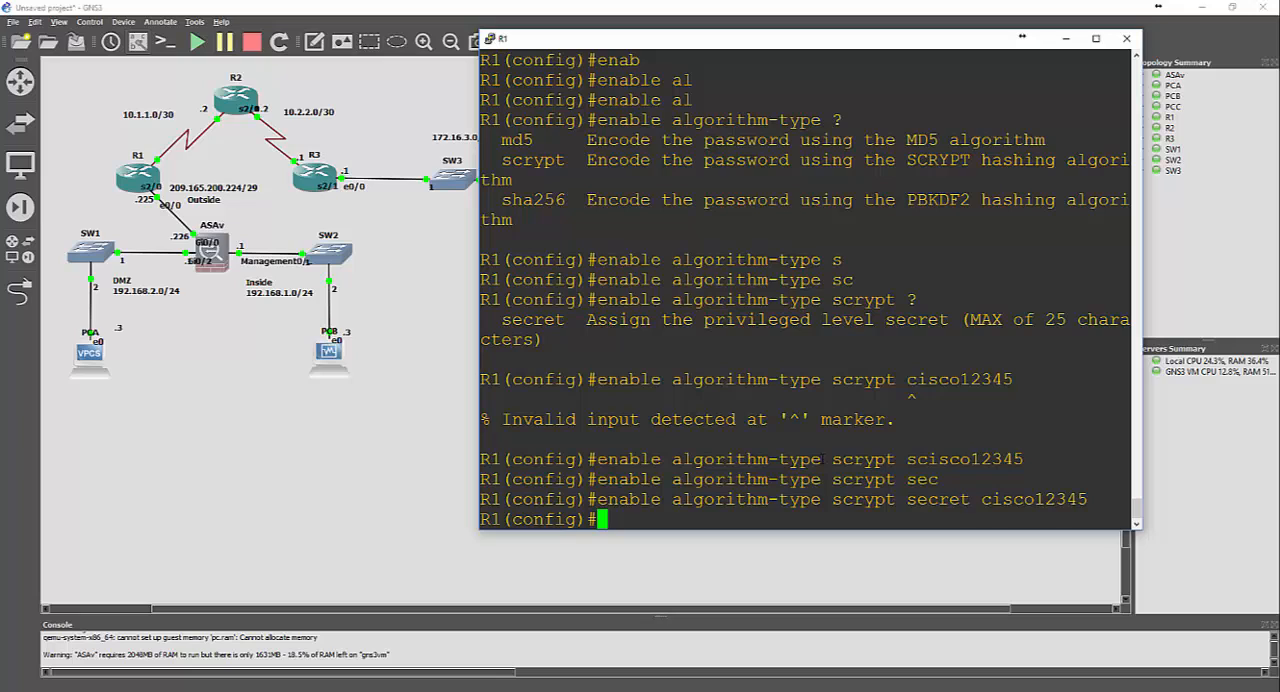
Switch to router R2's console and set its minimum password length to 10 with the security passwords command
click(408, 691)
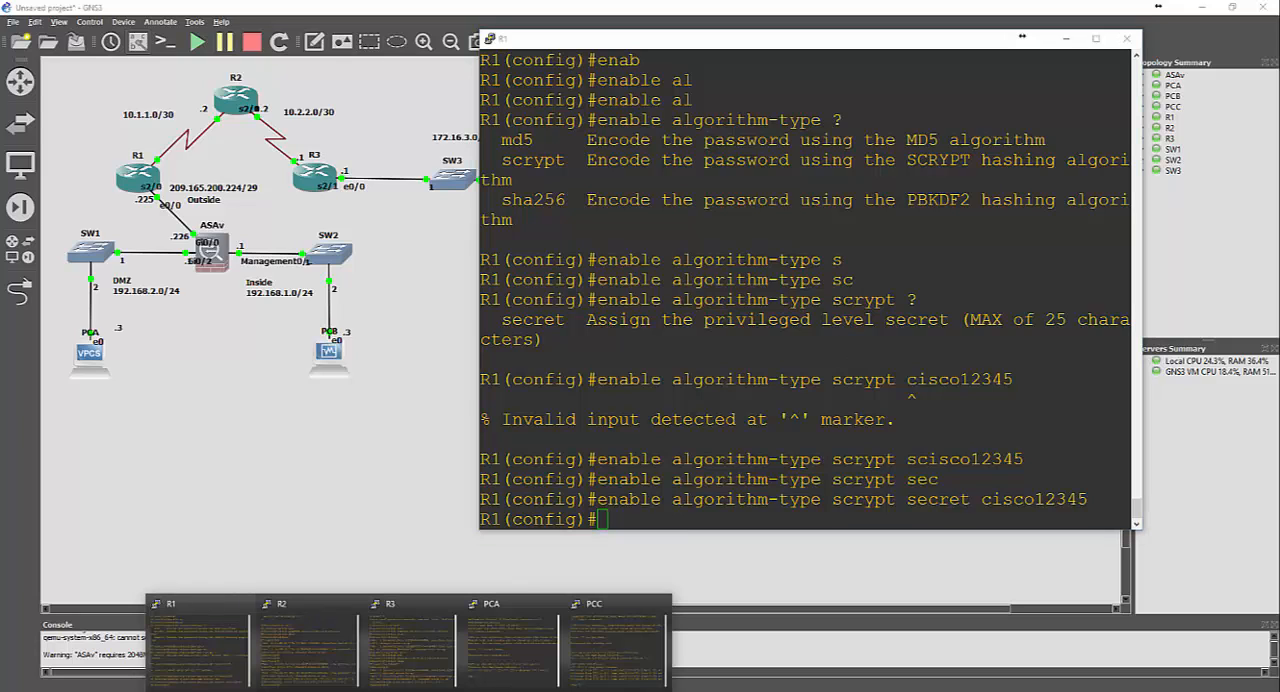
click(340, 655)
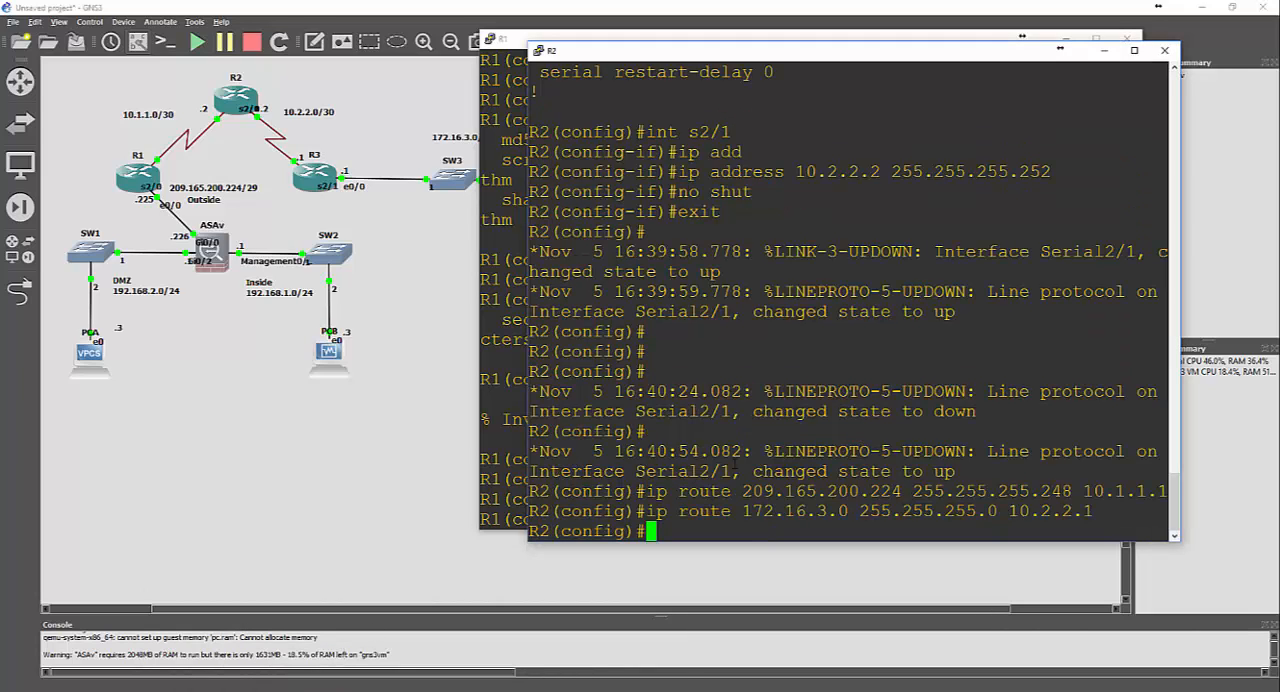
text(sec)
key(Tab)
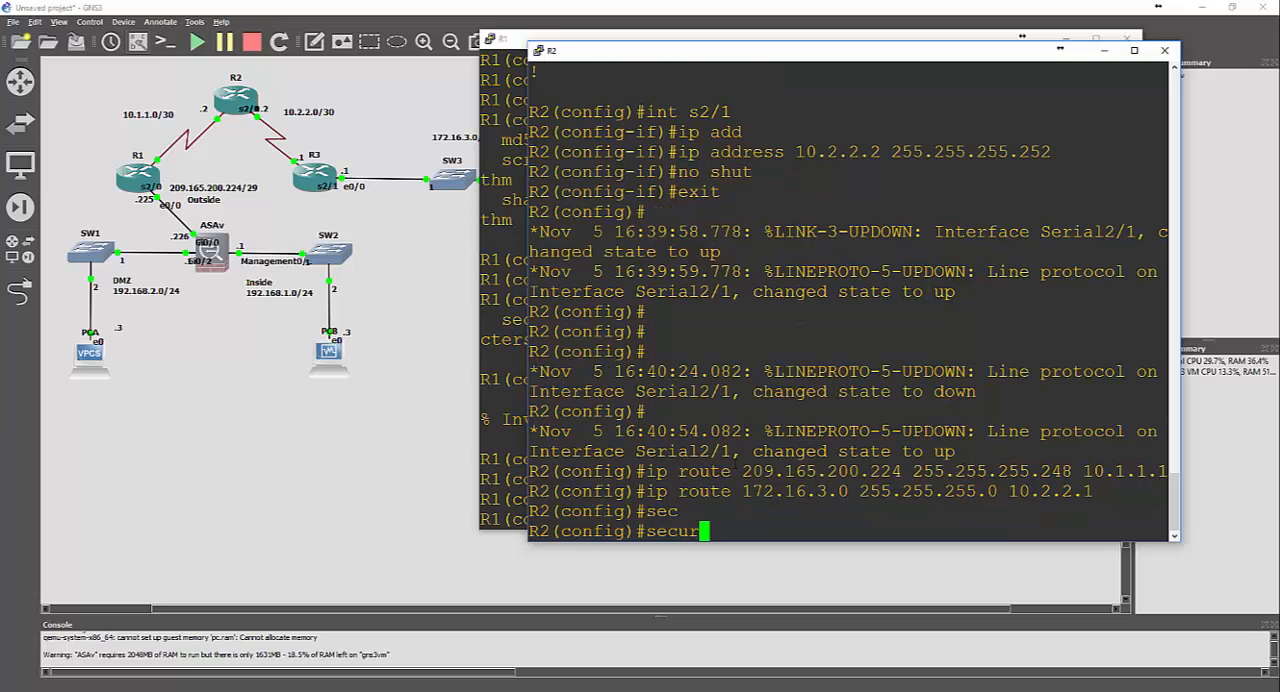
text(i)
key(Tab)
text(pass)
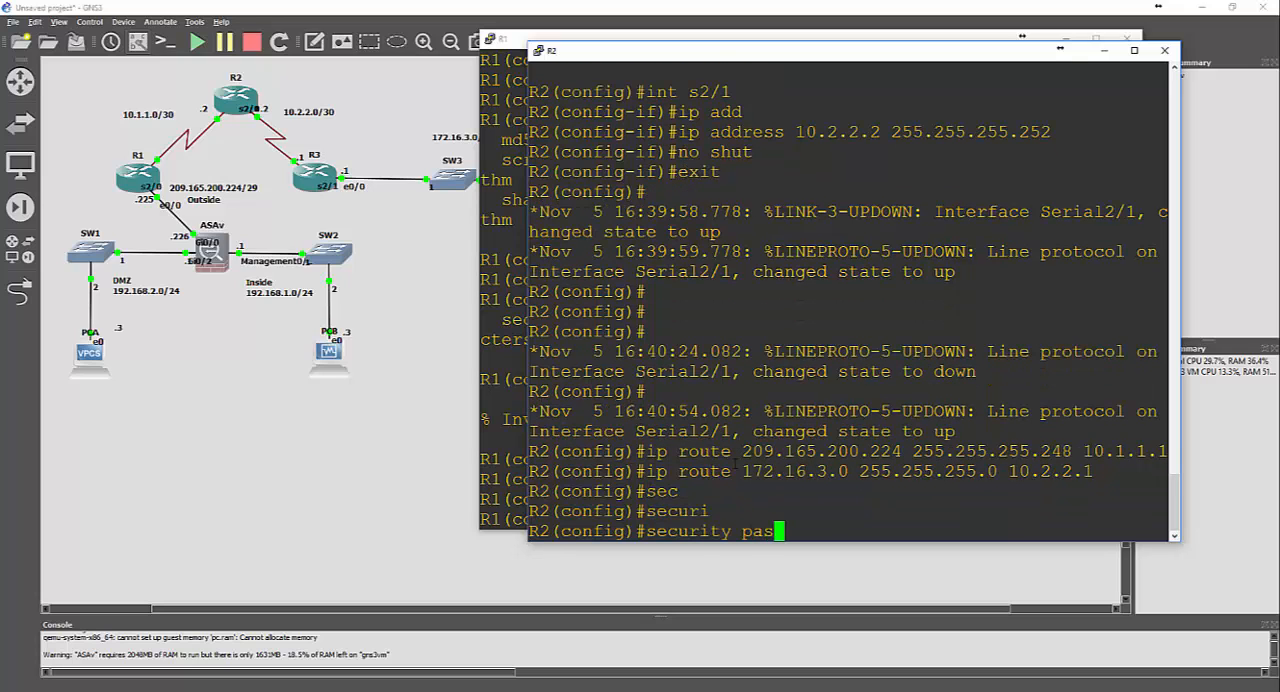
key(Tab)
text(min)
key(Tab)
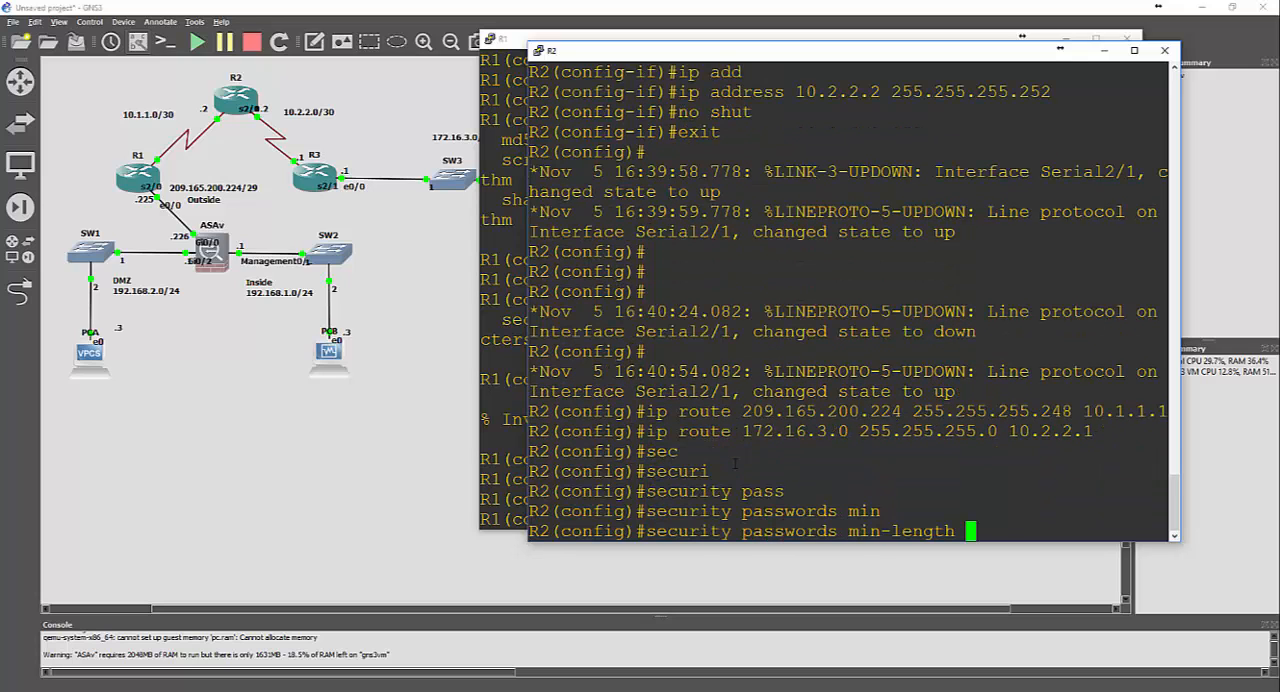
text(10)
key(Return)
Set R2's enable secret password using the scrypt algorithm type
text(enabl)
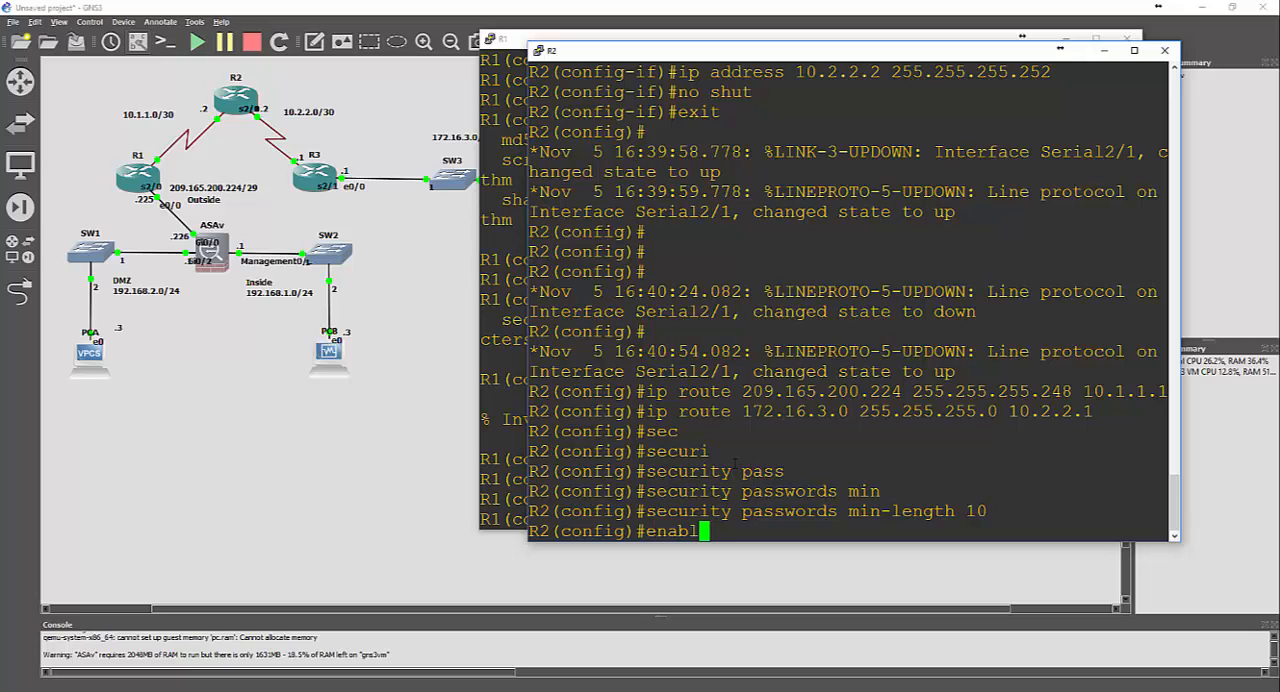
text(e al)
key(Tab)
text(s)
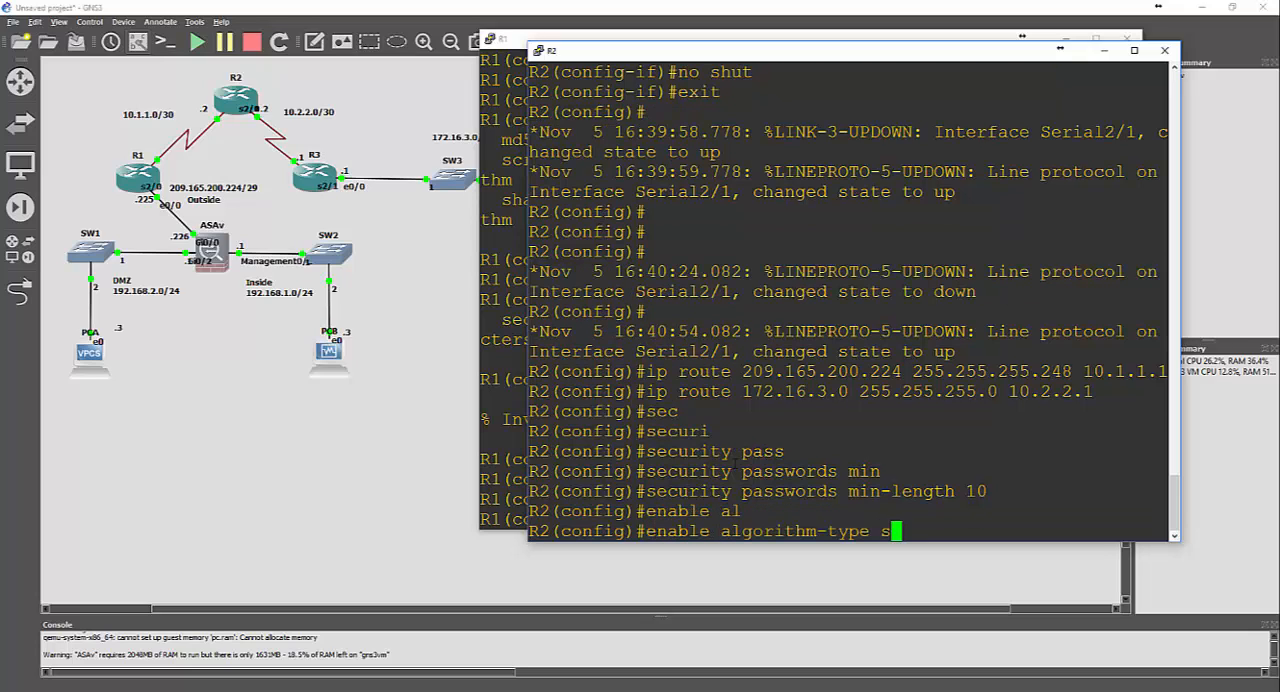
text(c)
key(Tab)
text(se)
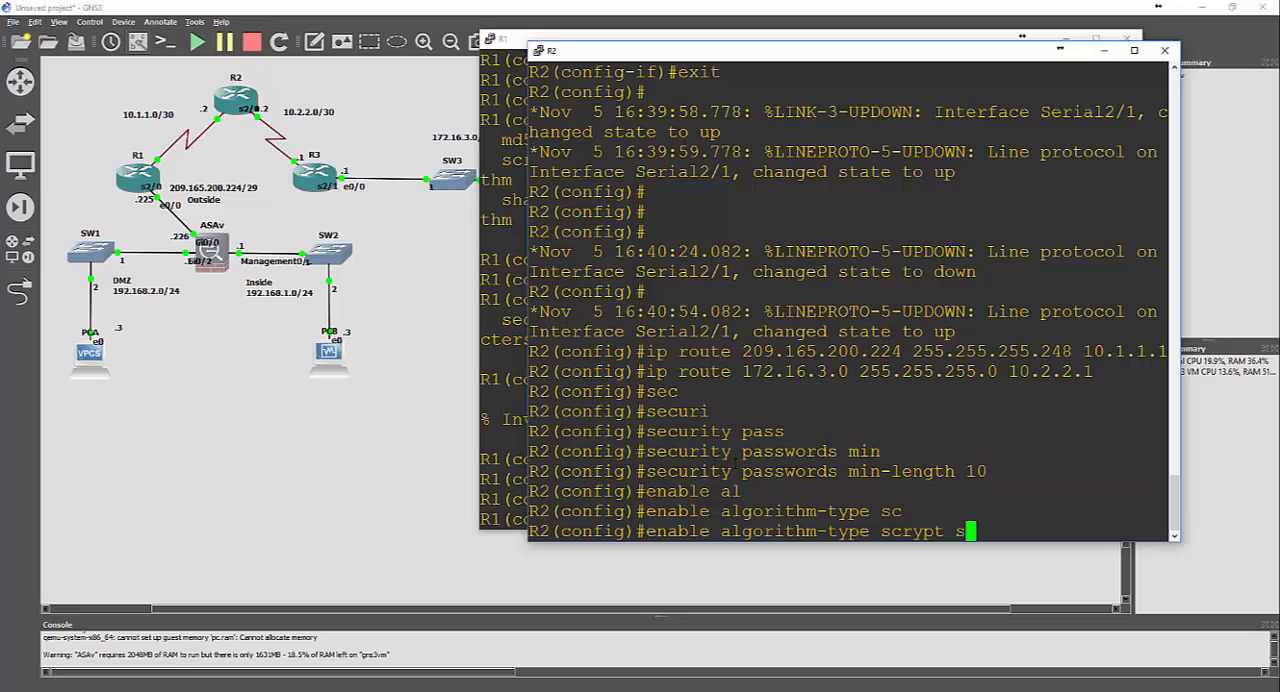
key(Tab)
text(cisc)
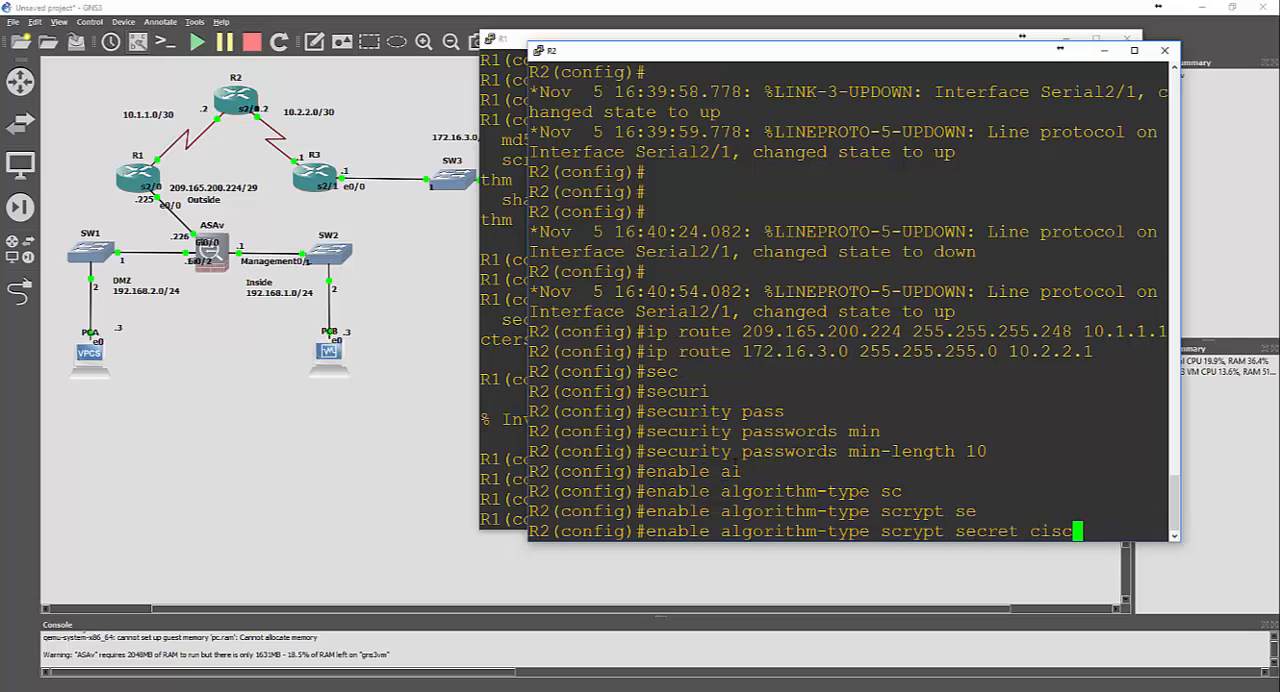
text(o12345)
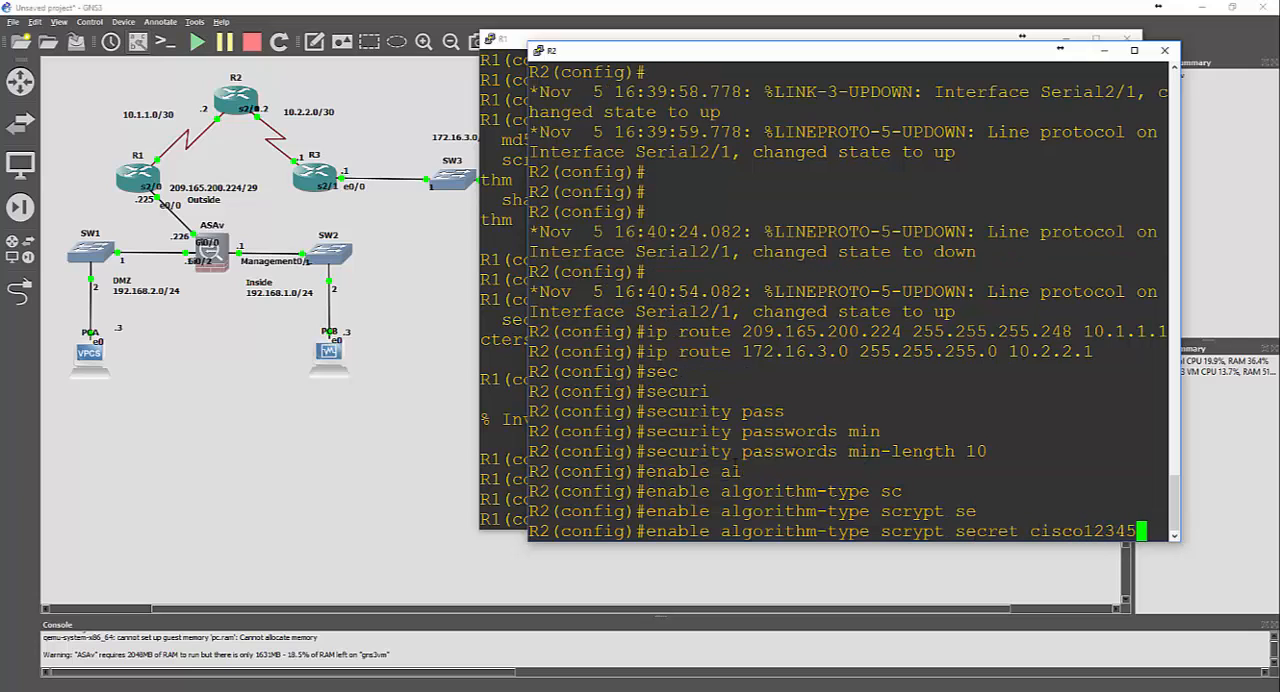
key(Return)
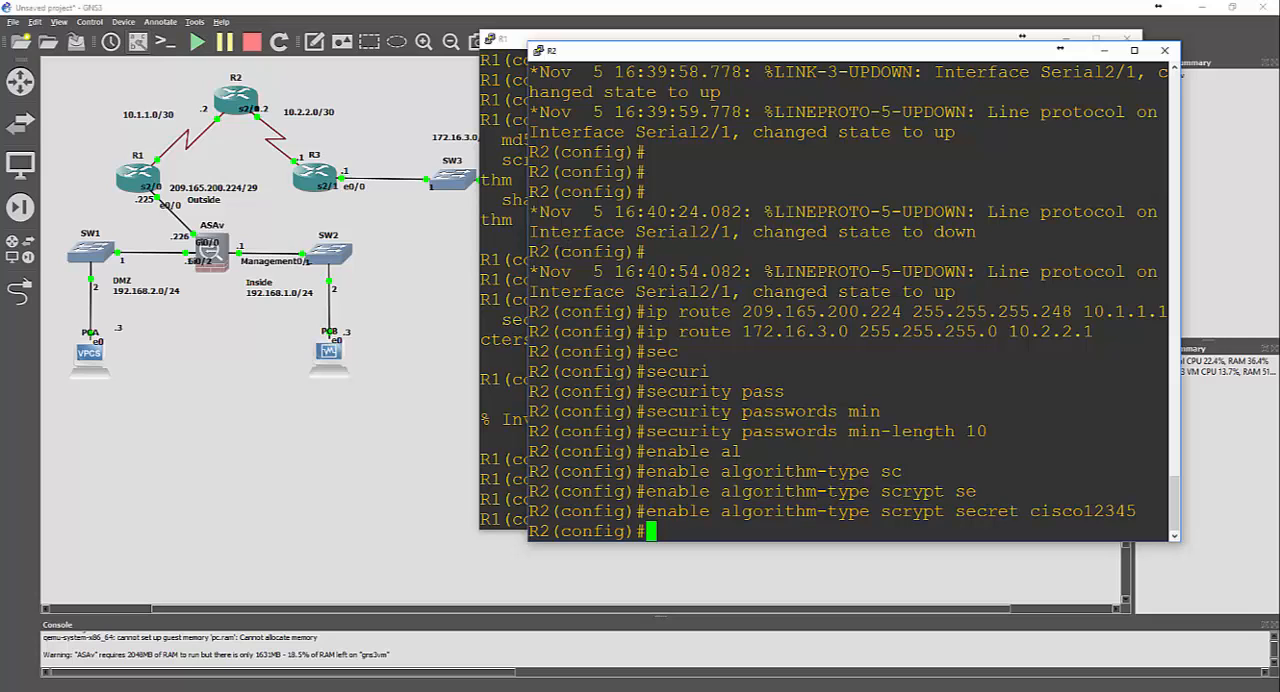
Switch to router R3's console and set the minimum length for security passwords to 10
click(416, 686)
click(410, 642)
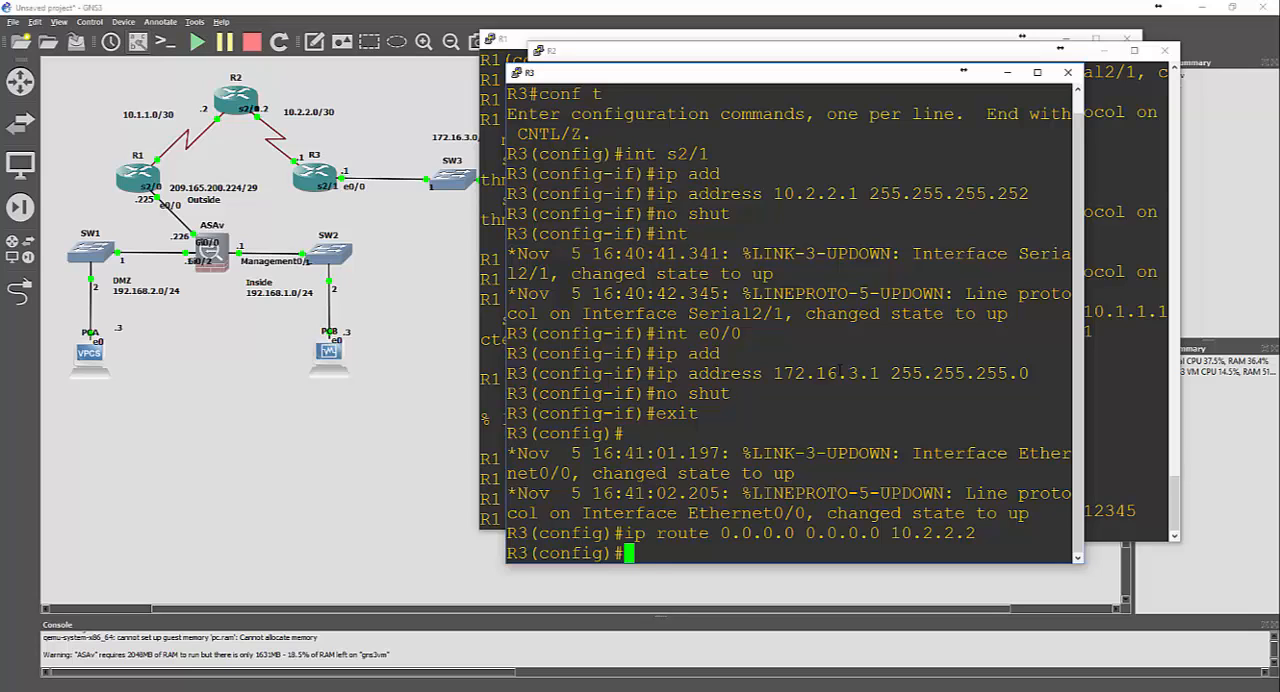
text(secu)
key(Tab)
text(ri)
key(Tab)
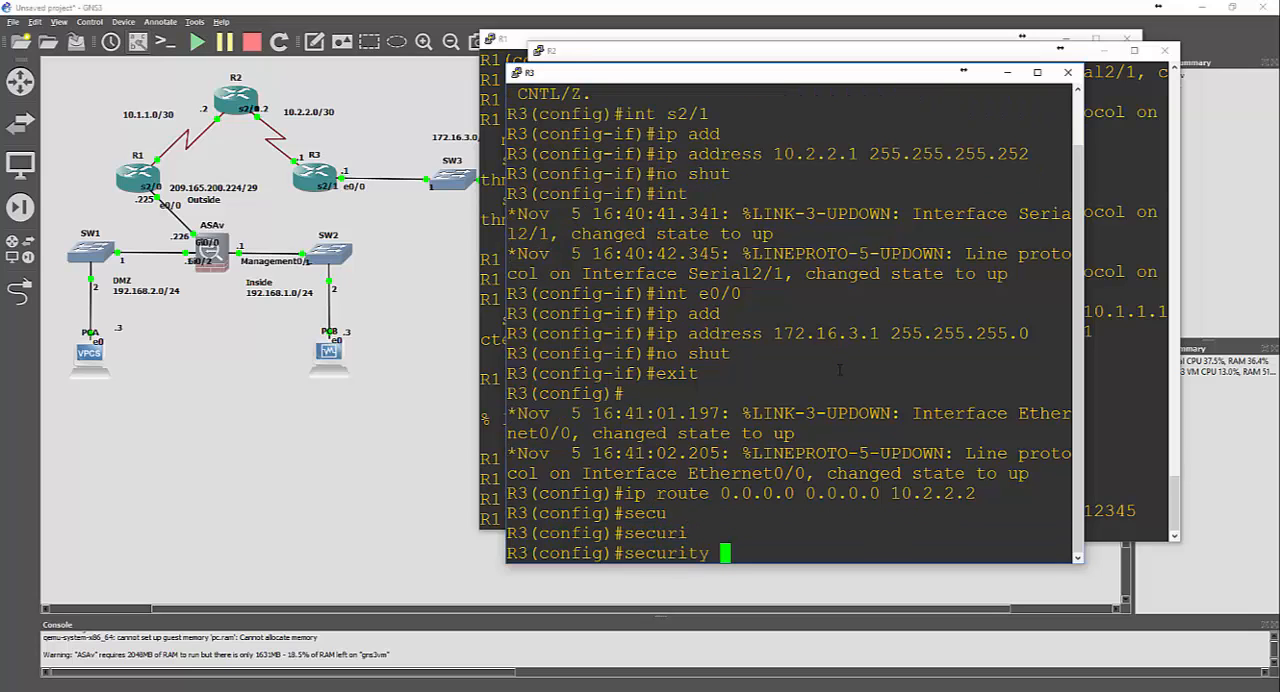
text(pass)
key(Tab)
text(min)
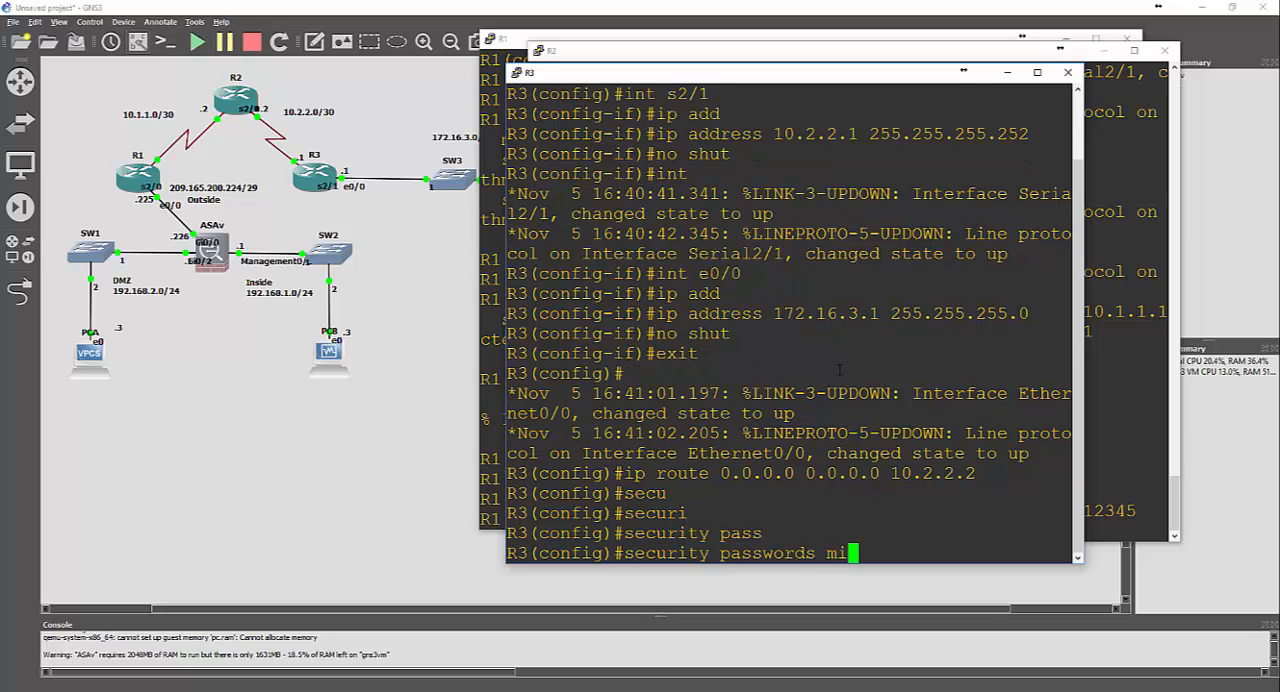
key(Tab)
text(10)
key(Return)
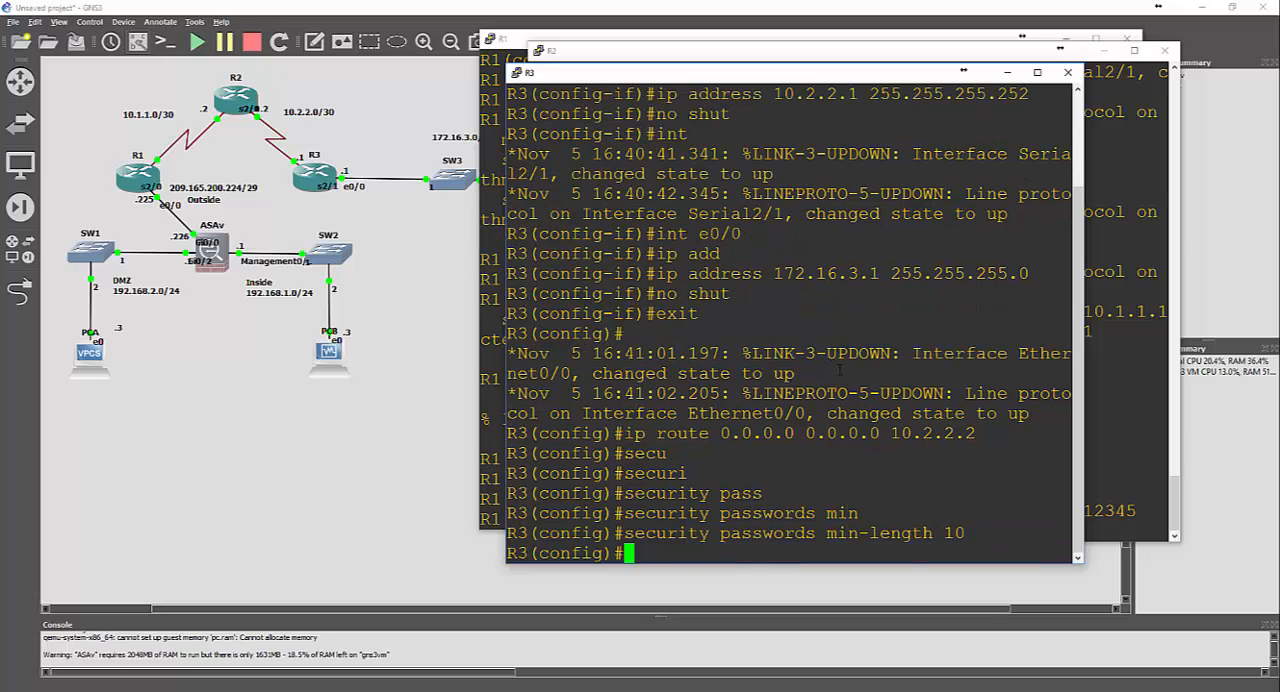
Set R3's enable secret password with the scrypt algorithm type
text(enable al)
key(Tab)
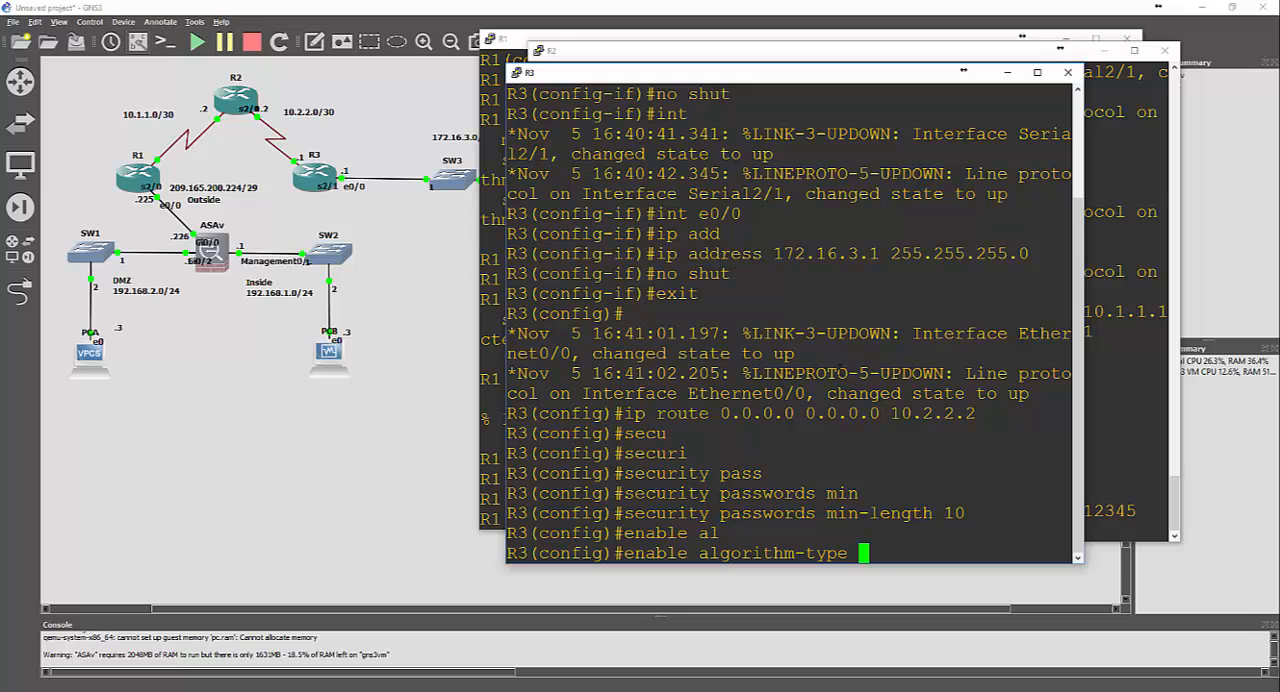
text(scr)
key(Tab)
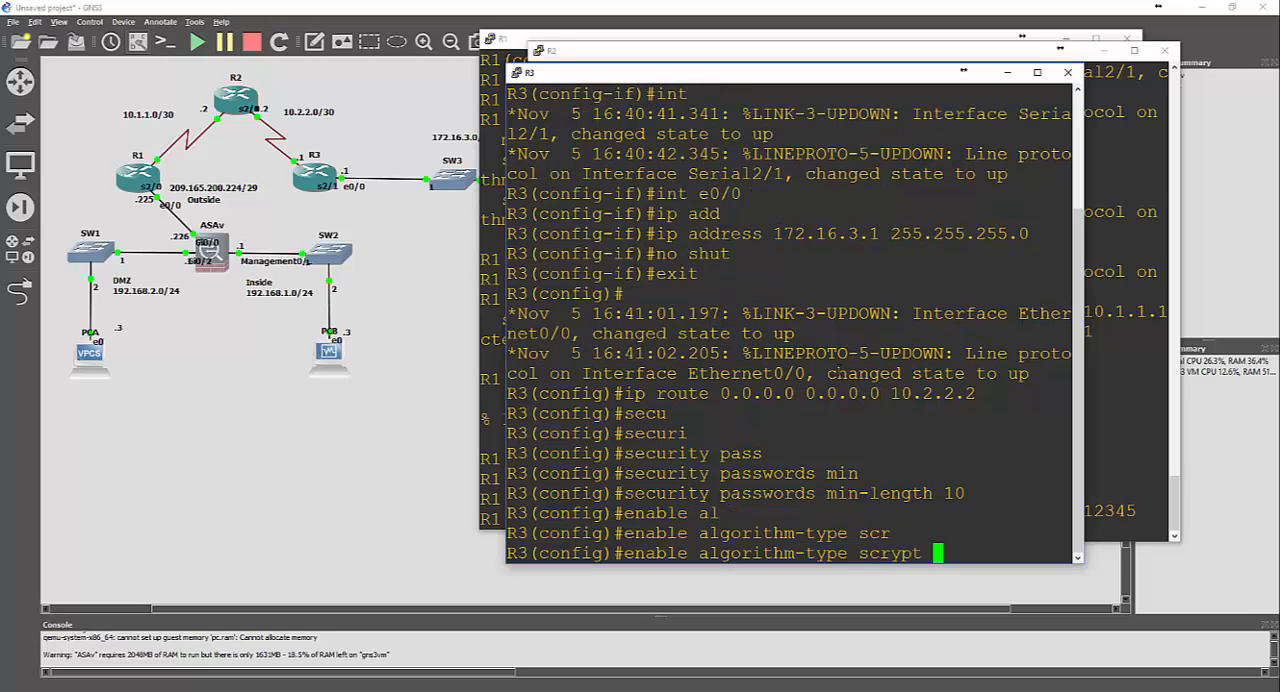
text(se)
key(Tab)
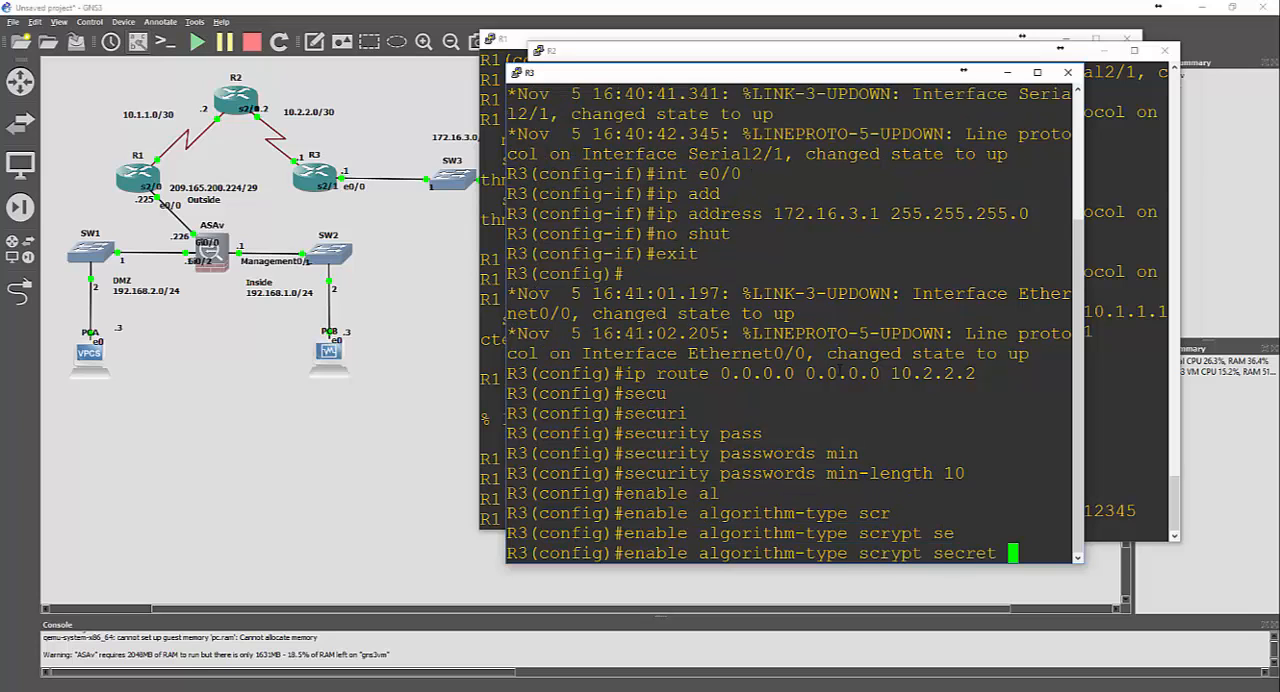
text(cisco12)
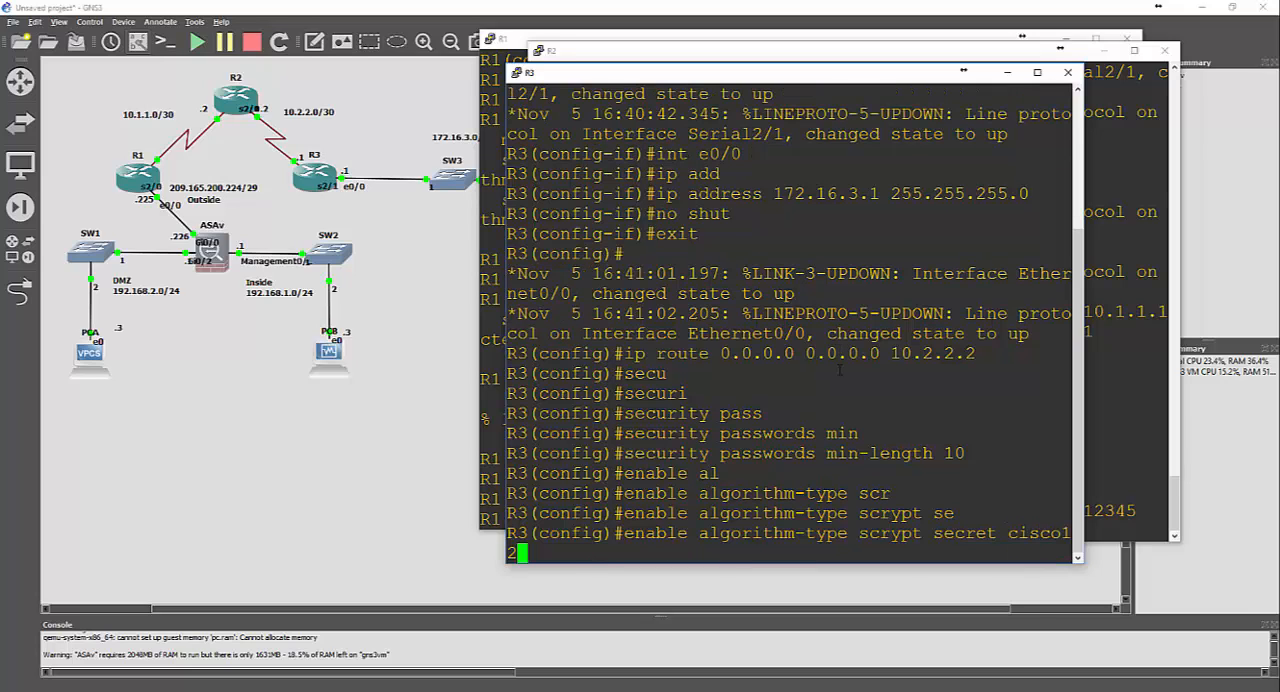
text(345)
key(Return)
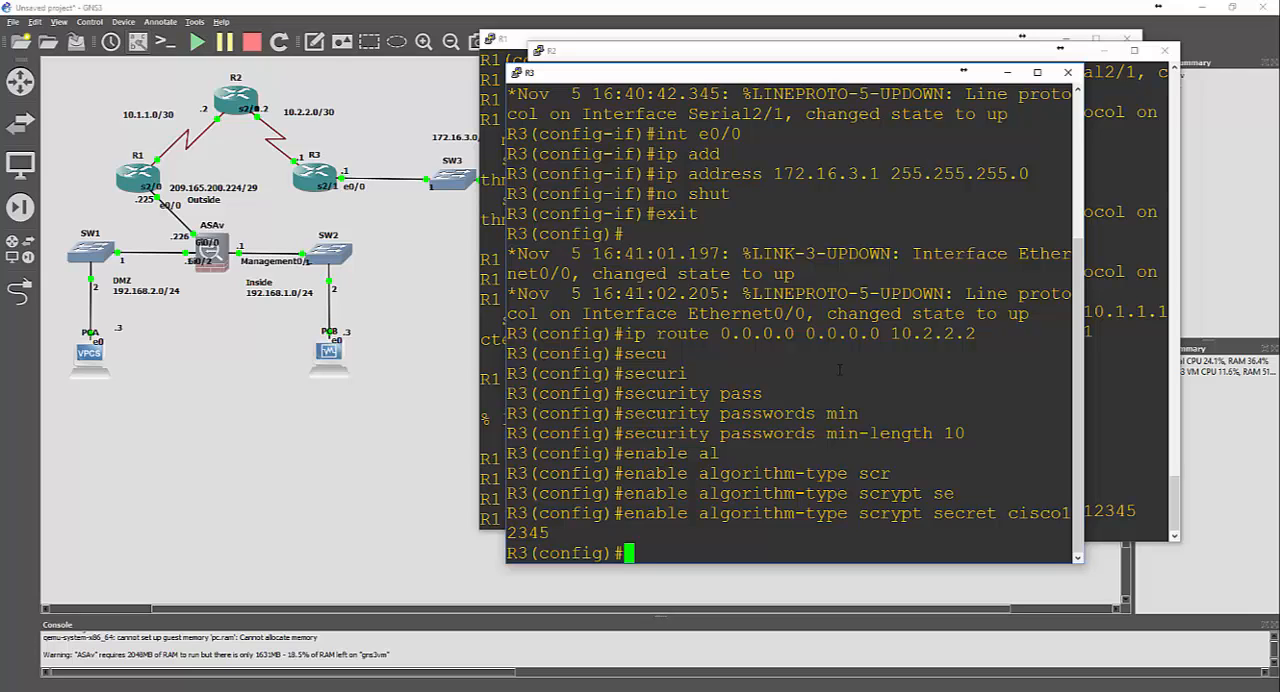
Return to R1's console, enter the username command for admin01, and list all its available options
click(513, 50)
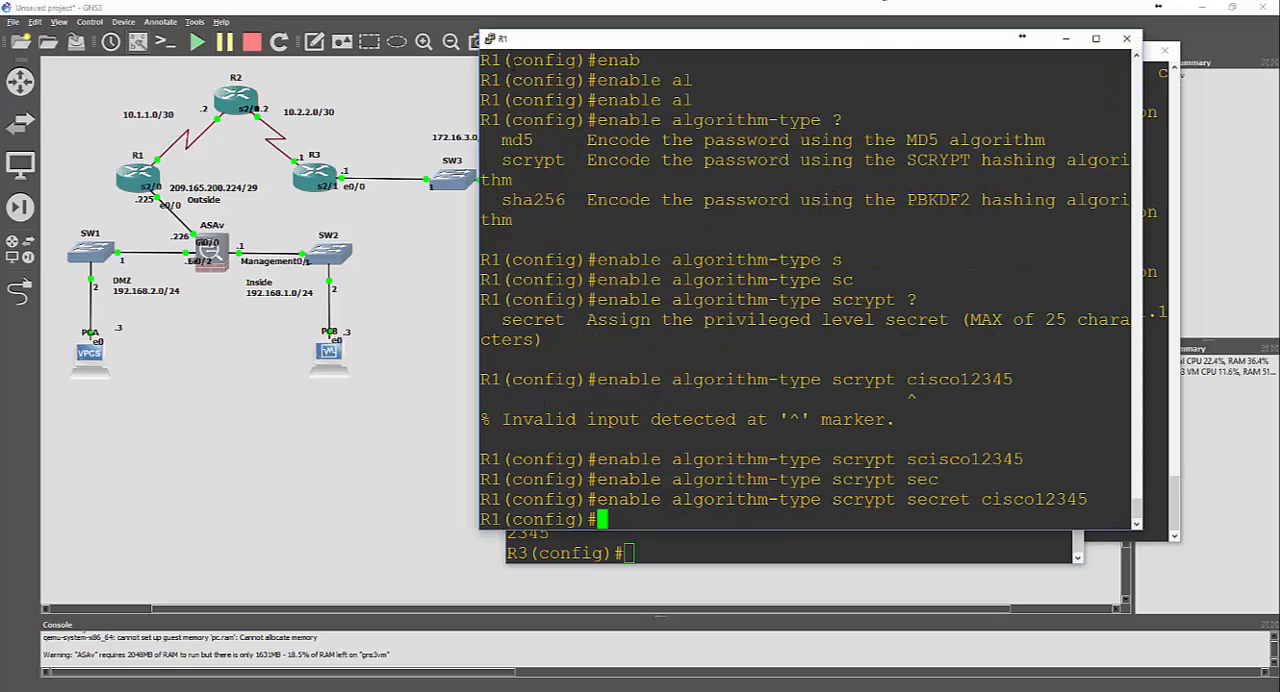
text(username )
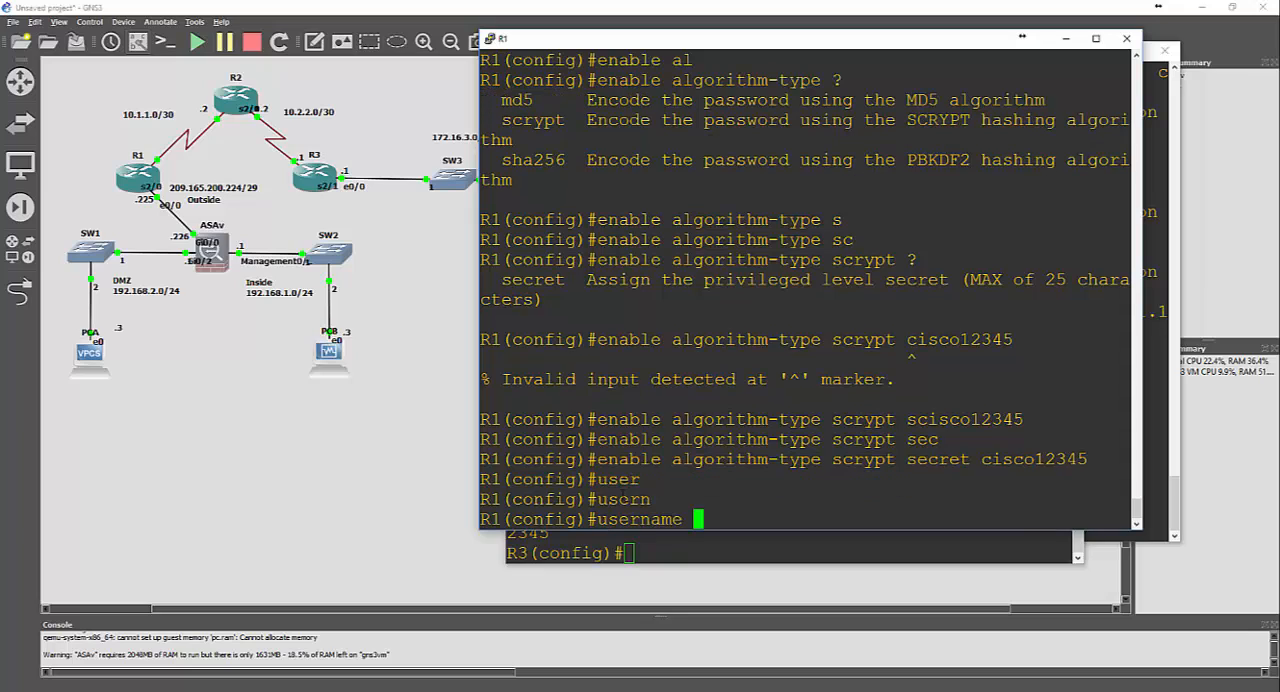
text(admin01)
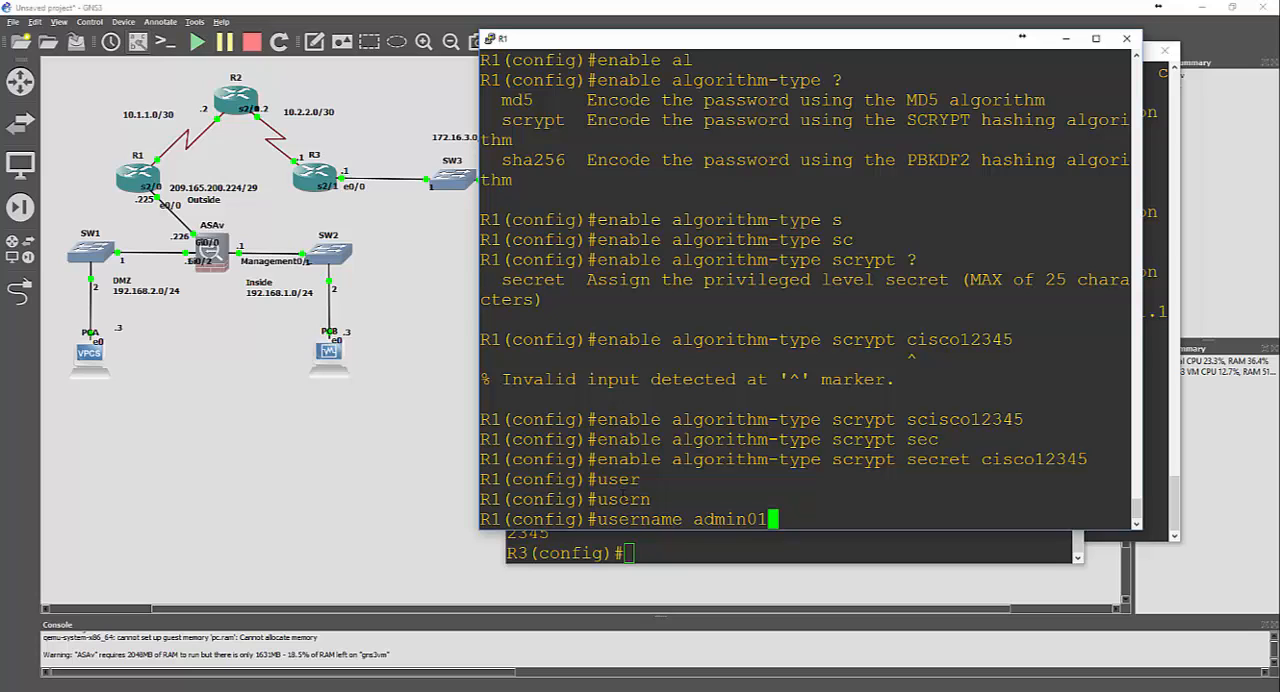
text( ?)
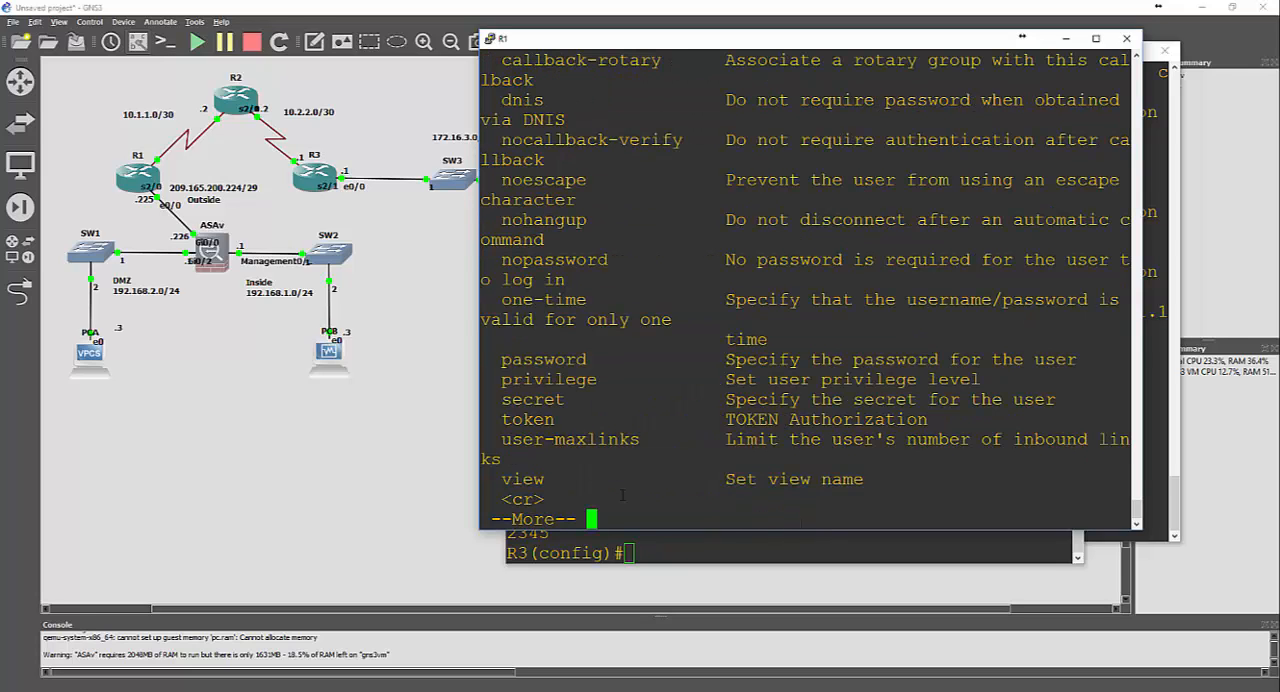
key(space)
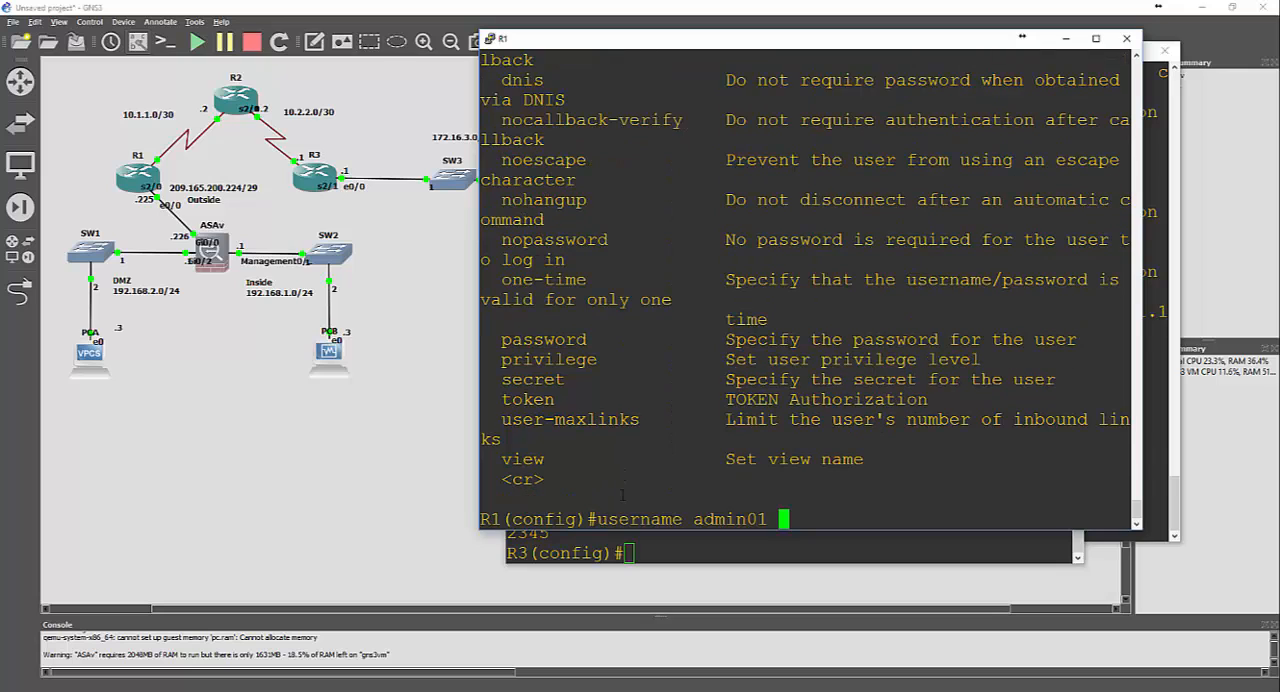
Extend the admin01 command with privilege level 15 and the secret keyword, listing the available options along the way
text(pro)
key(Tab)
key(BackSpace)
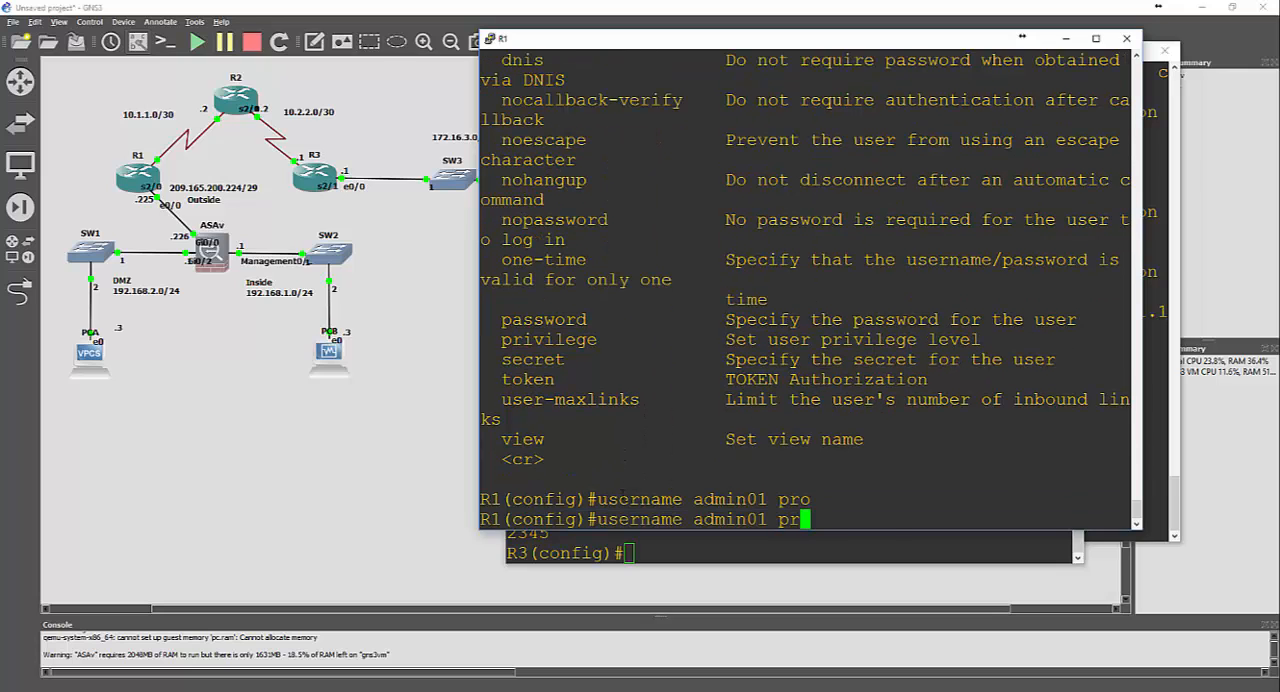
text(i)
key(Tab)
text(?)
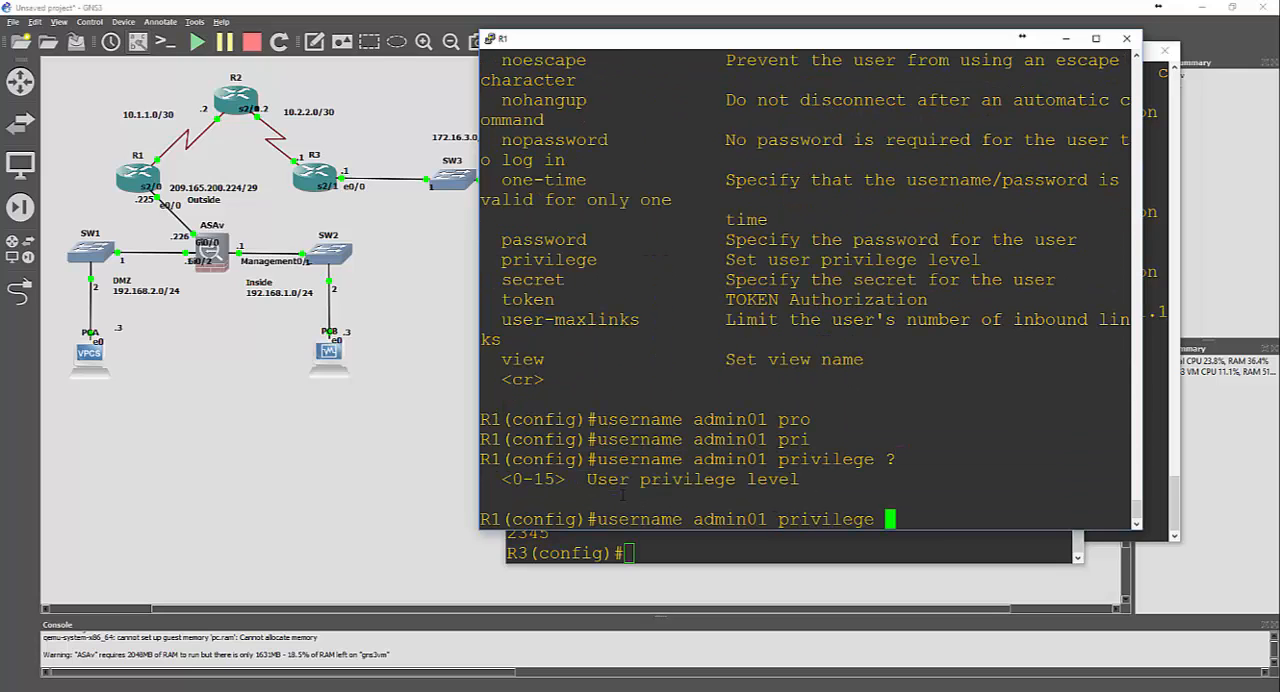
text(15 ?)
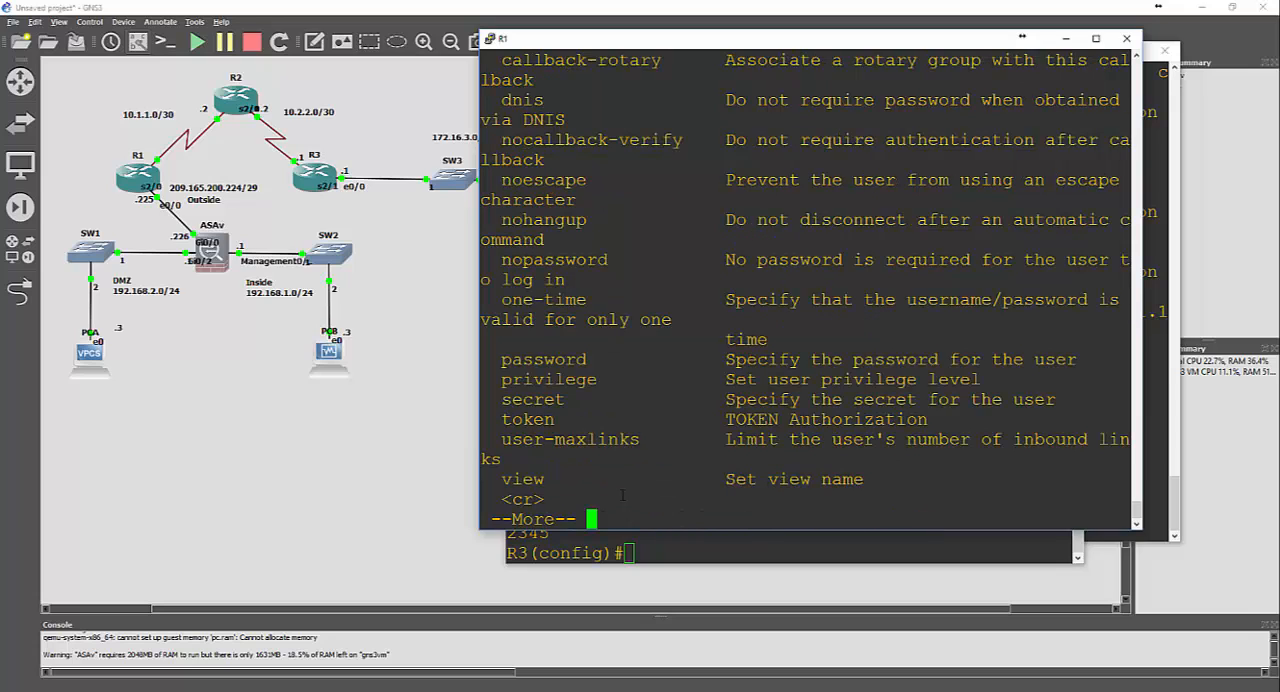
key(space)
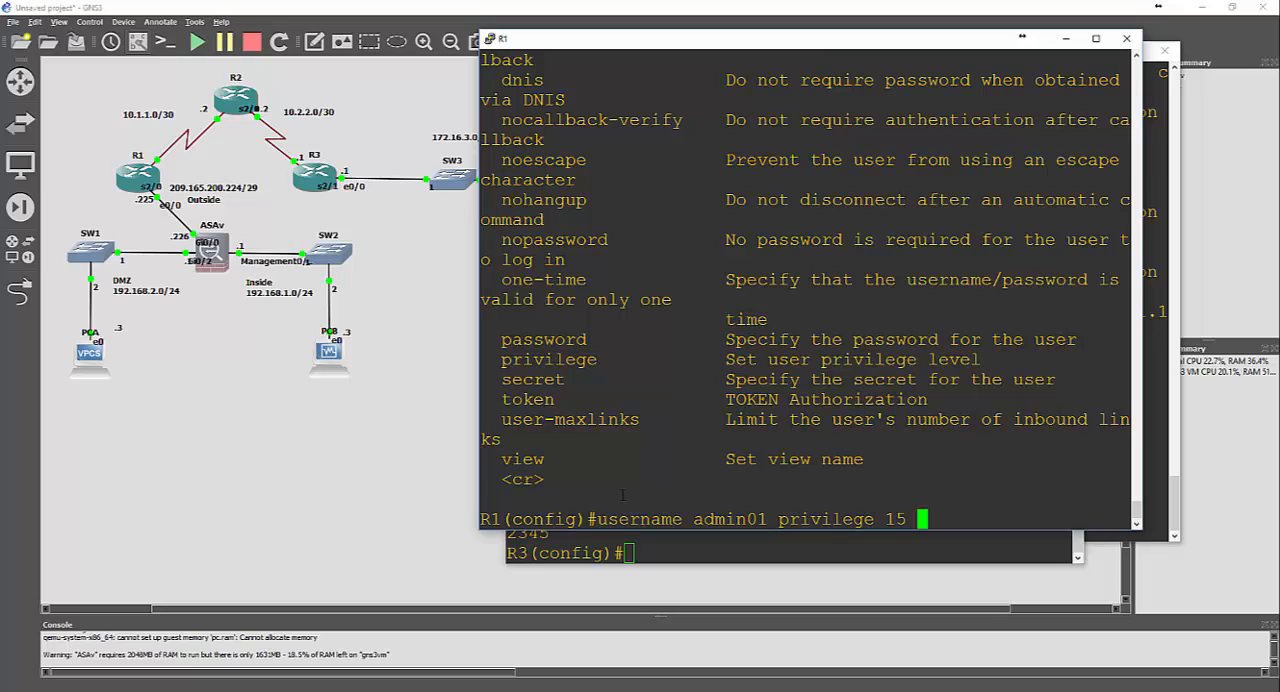
text(s)
key(Tab)
text(?)
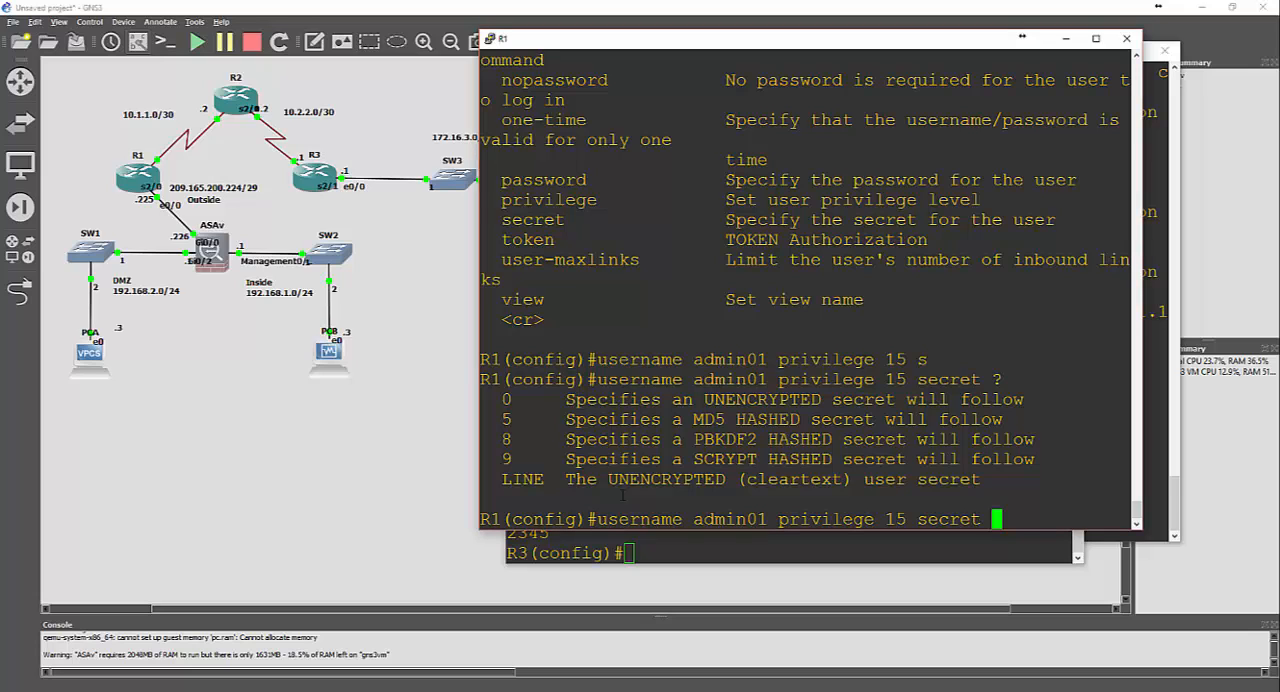
text(9 ?)
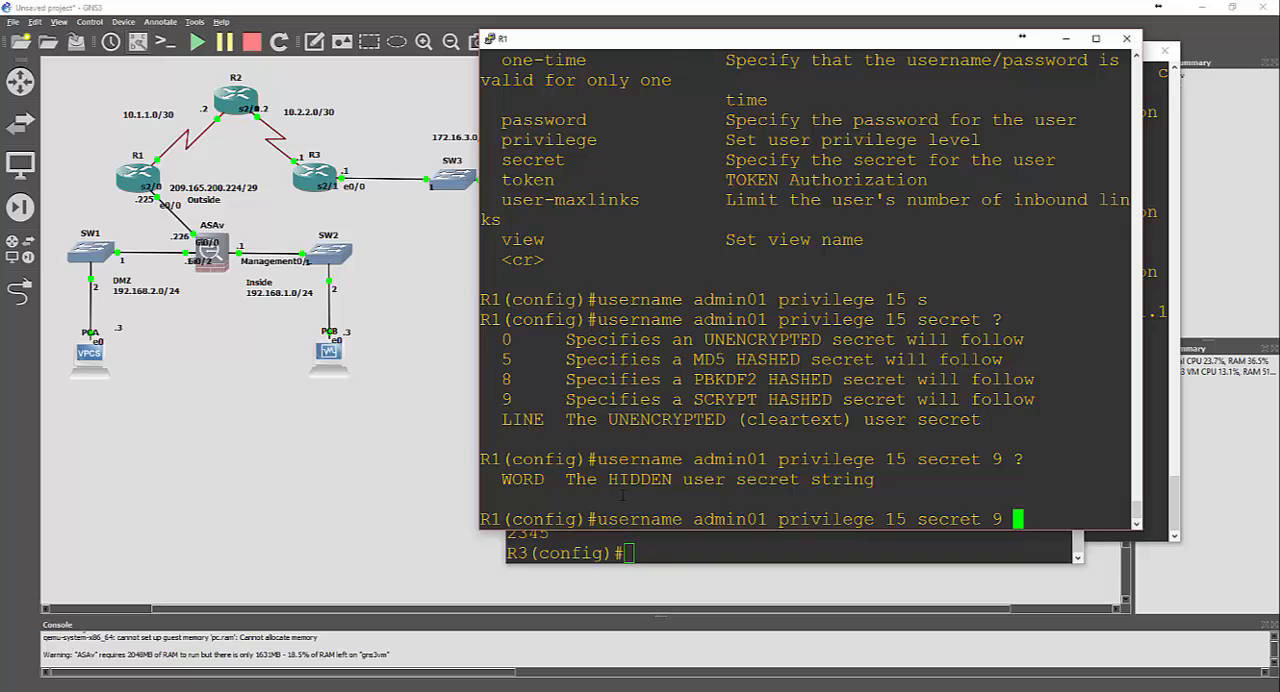
text(admin01p)
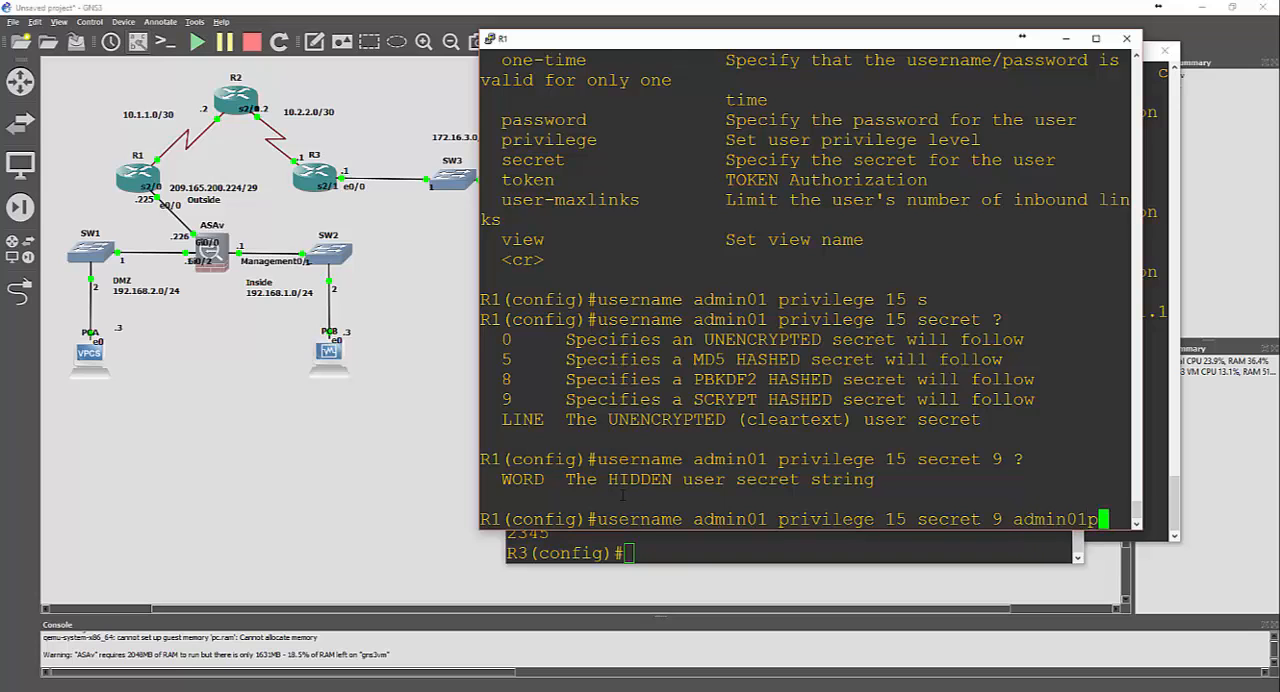
text(ass)
Try to create admin01 with a plain-text password as a type 9 secret
key(Return)
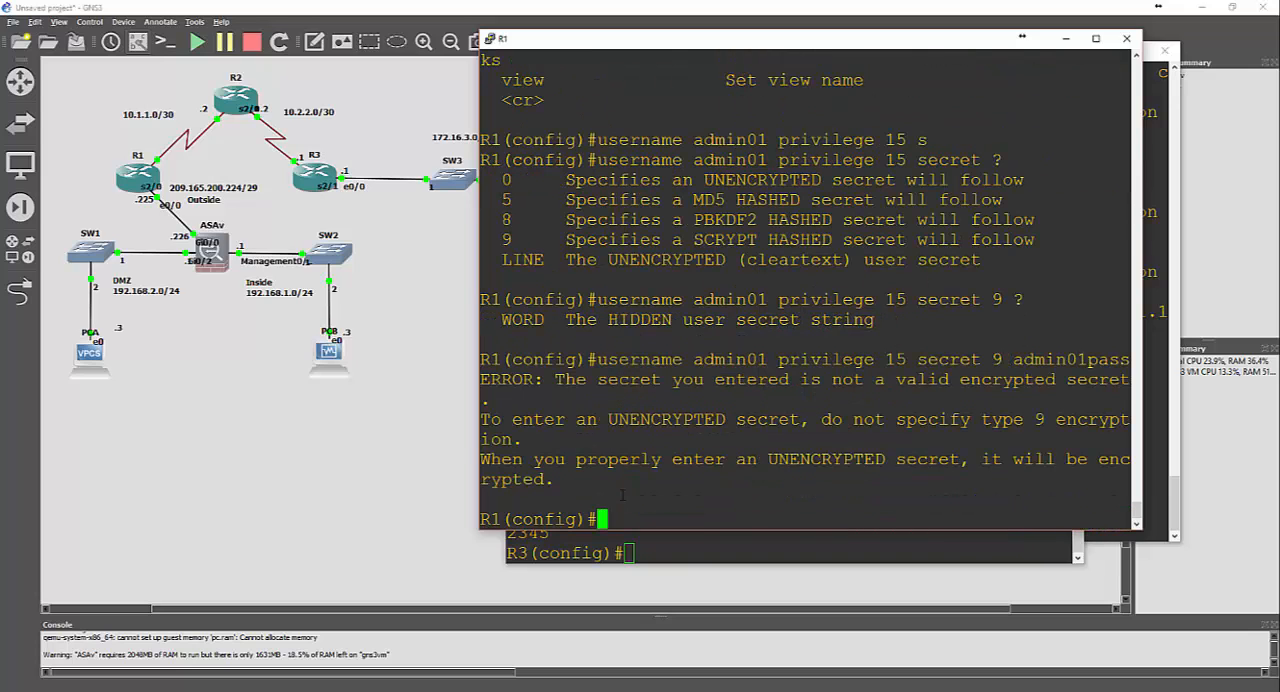
Recall R1's admin01 command, cut it back to privilege level 15, and list the options available from there
key(Up)
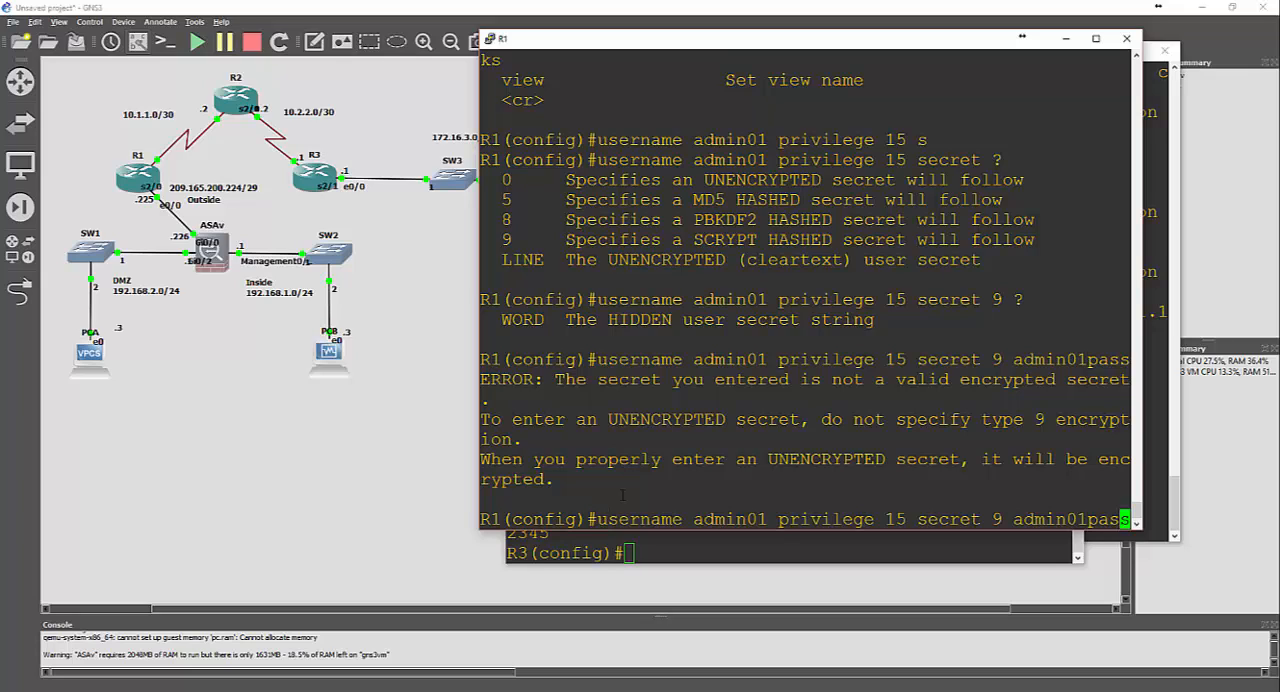
key(BackSpace)
key(BackSpace)
key(BackSpace)
key(BackSpace)
key(BackSpace)
key(BackSpace)
key(BackSpace)
key(BackSpace)
key(BackSpace)
key(BackSpace)
key(BackSpace)
key(BackSpace)
key(BackSpace)
key(BackSpace)
key(BackSpace)
key(BackSpace)
key(BackSpace)
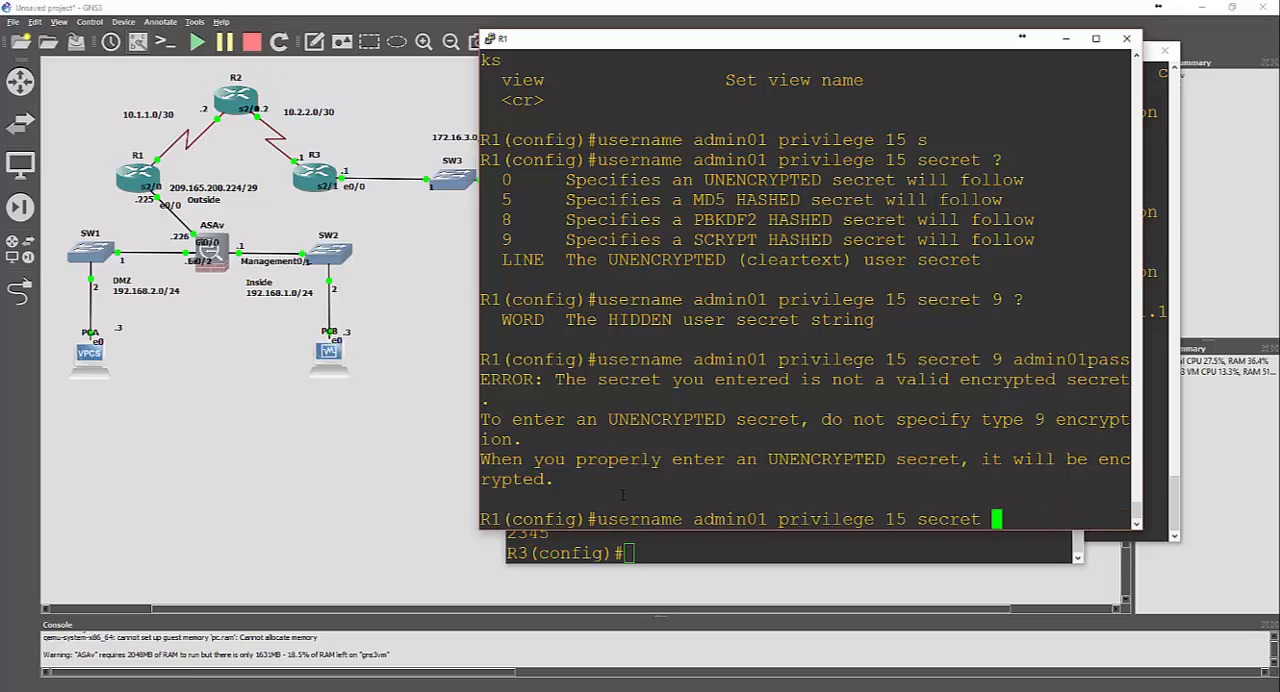
key(BackSpace)
key(BackSpace)
key(BackSpace)
text(alo)
key(Tab)
key(BackSpace)
key(BackSpace)
key(BackSpace)
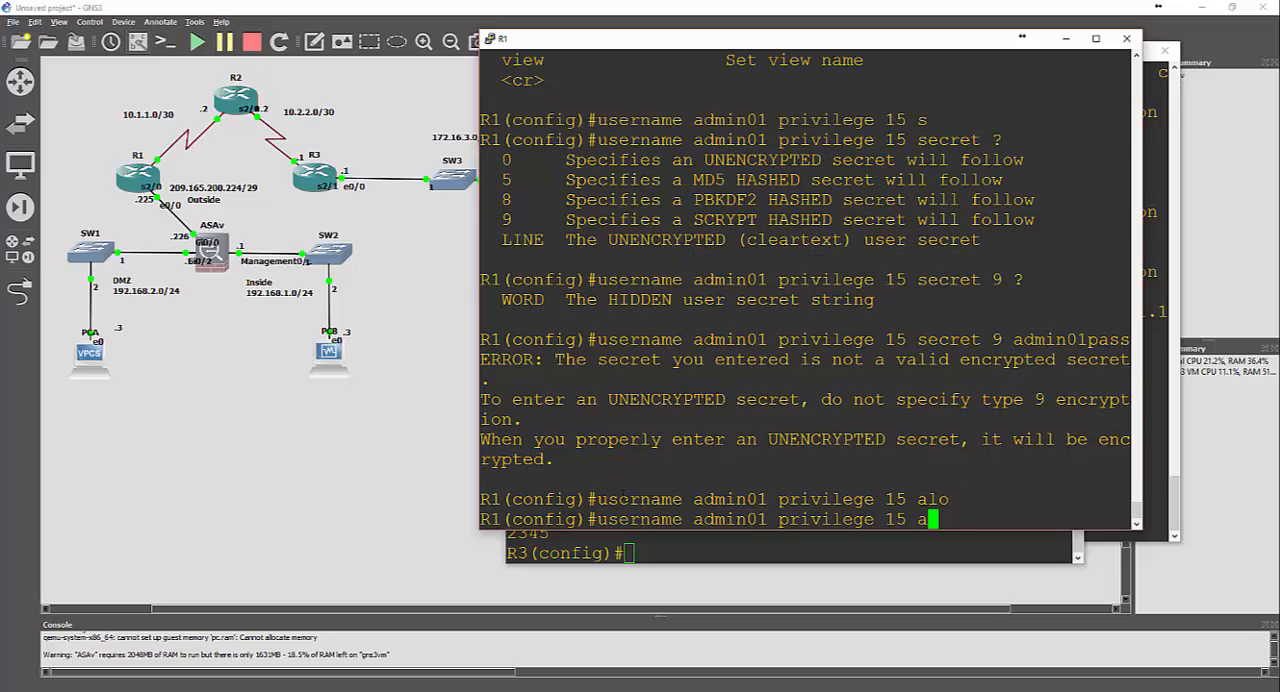
text(?)
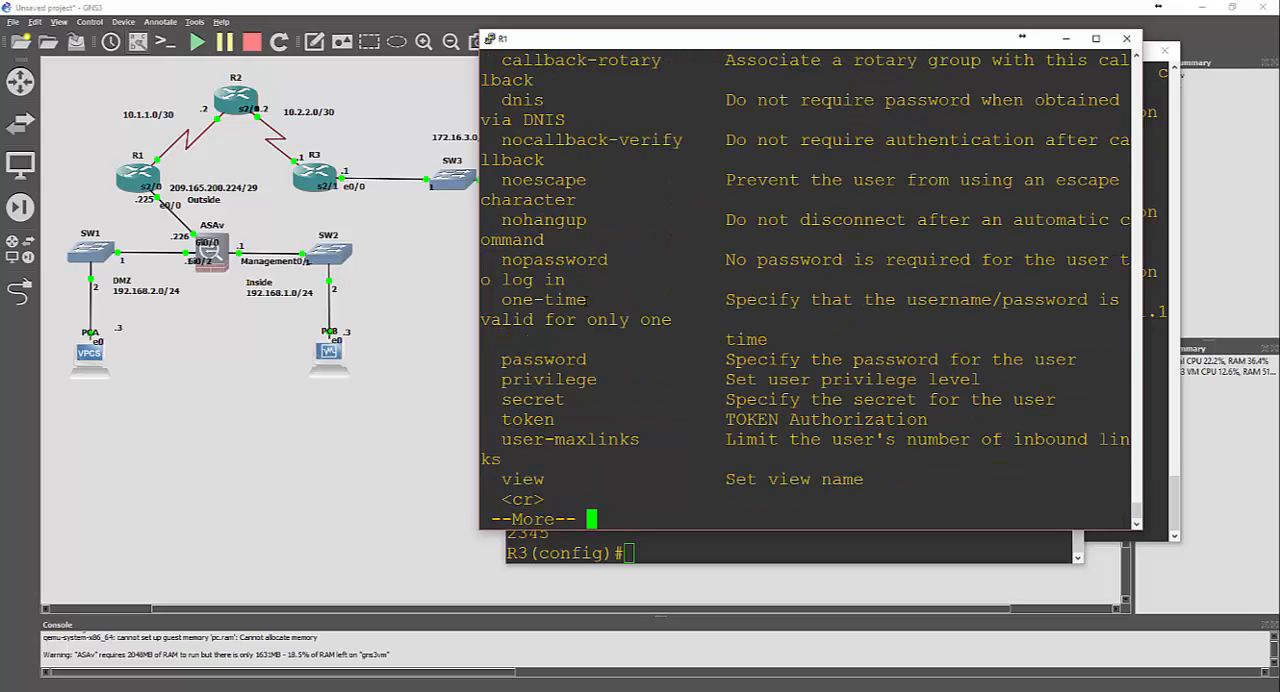
key(space)
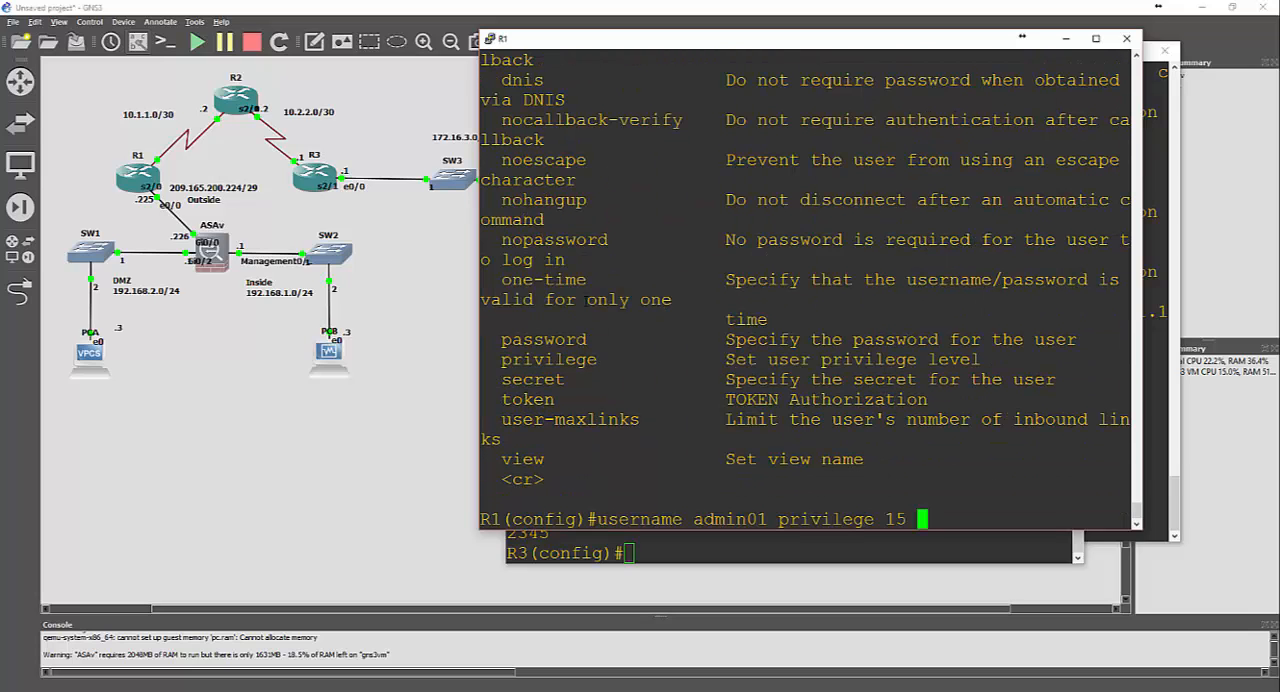
List the options of the password keyword for admin01, and remove that keyword from the command
text(pass)
key(Tab)
text(?)
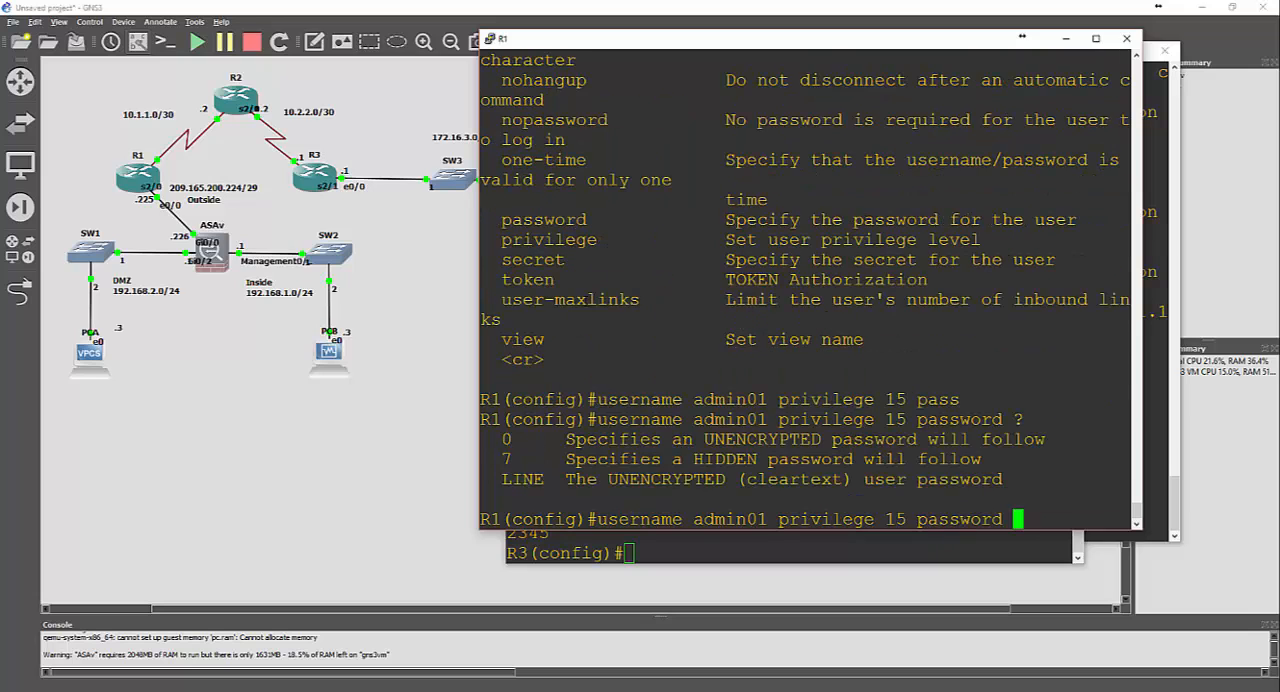
key(BackSpace)
key(BackSpace)
key(BackSpace)
key(BackSpace)
key(BackSpace)
key(BackSpace)
key(BackSpace)
key(BackSpace)
key(BackSpace)
Create R1's admin01 account at privilege level 15 using algorithm-type scrypt, with the account password as its secret
text(algo)
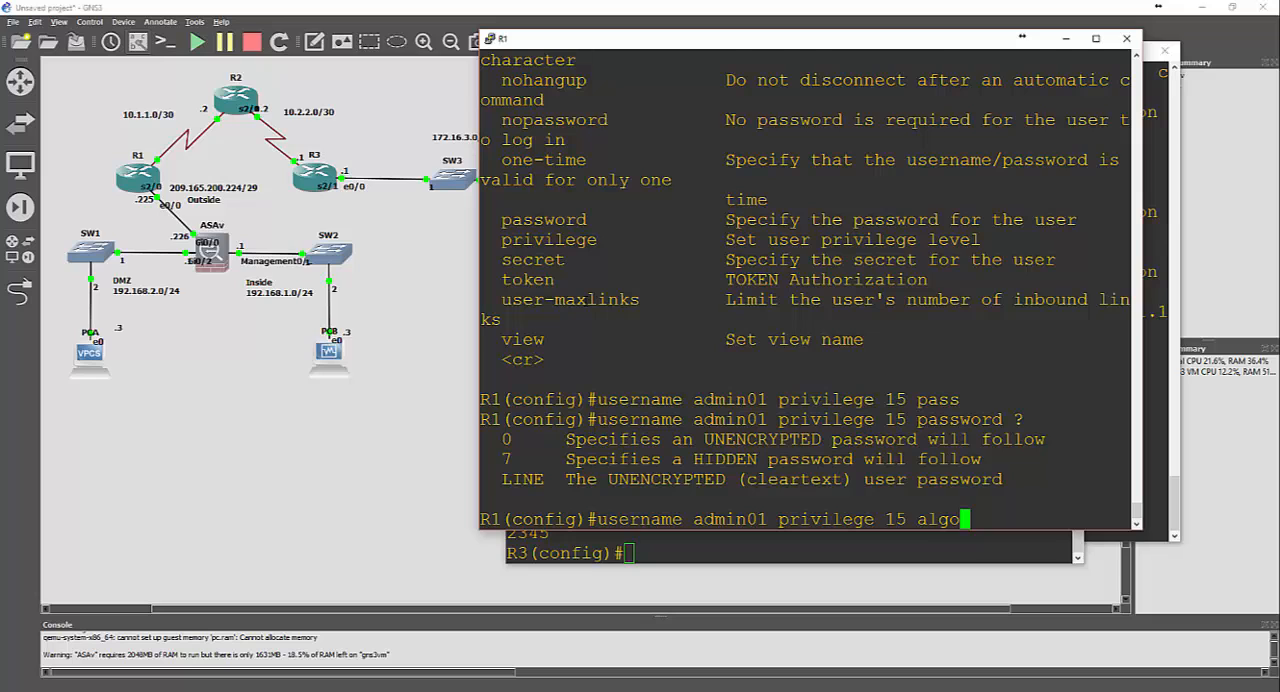
text(r)
key(Tab)
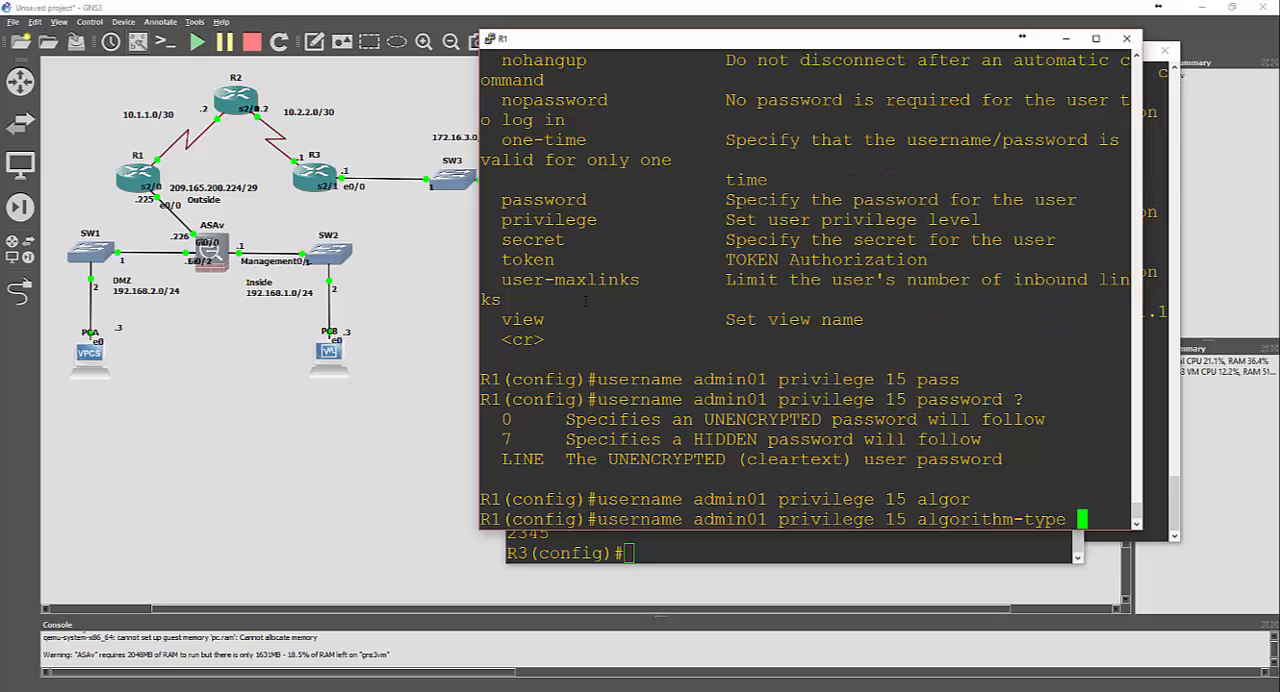
text(sc)
key(Tab)
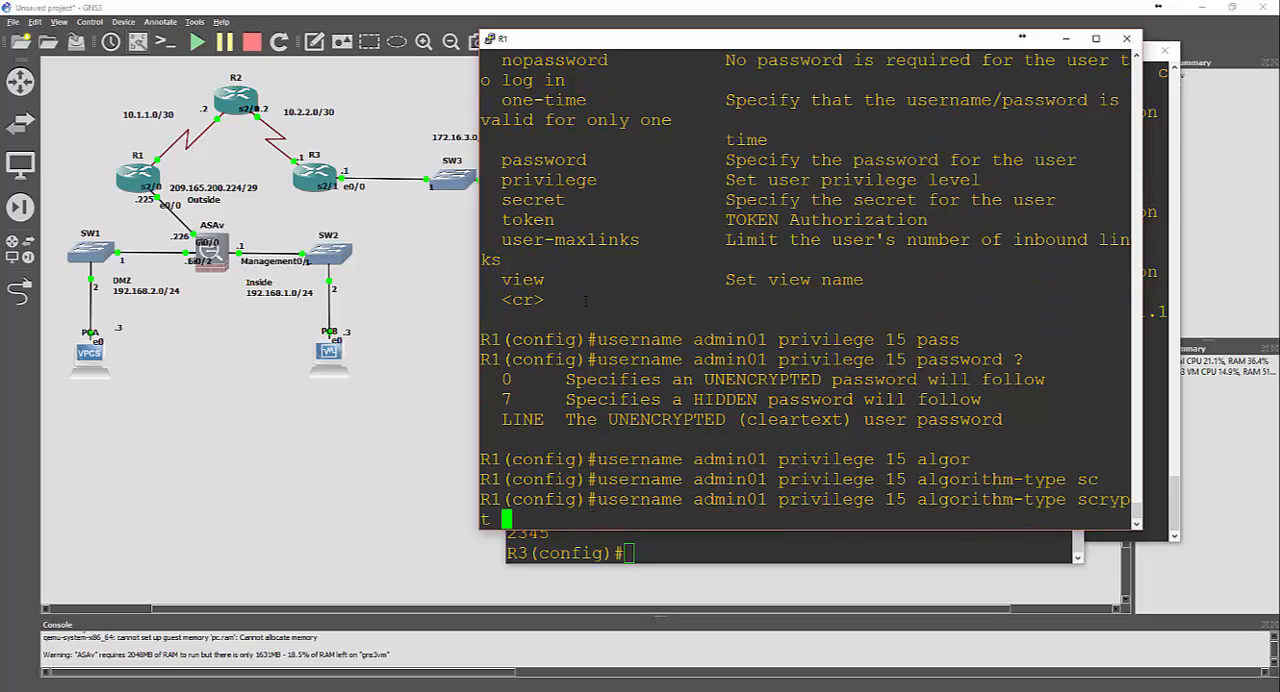
text(sec)
key(Tab)
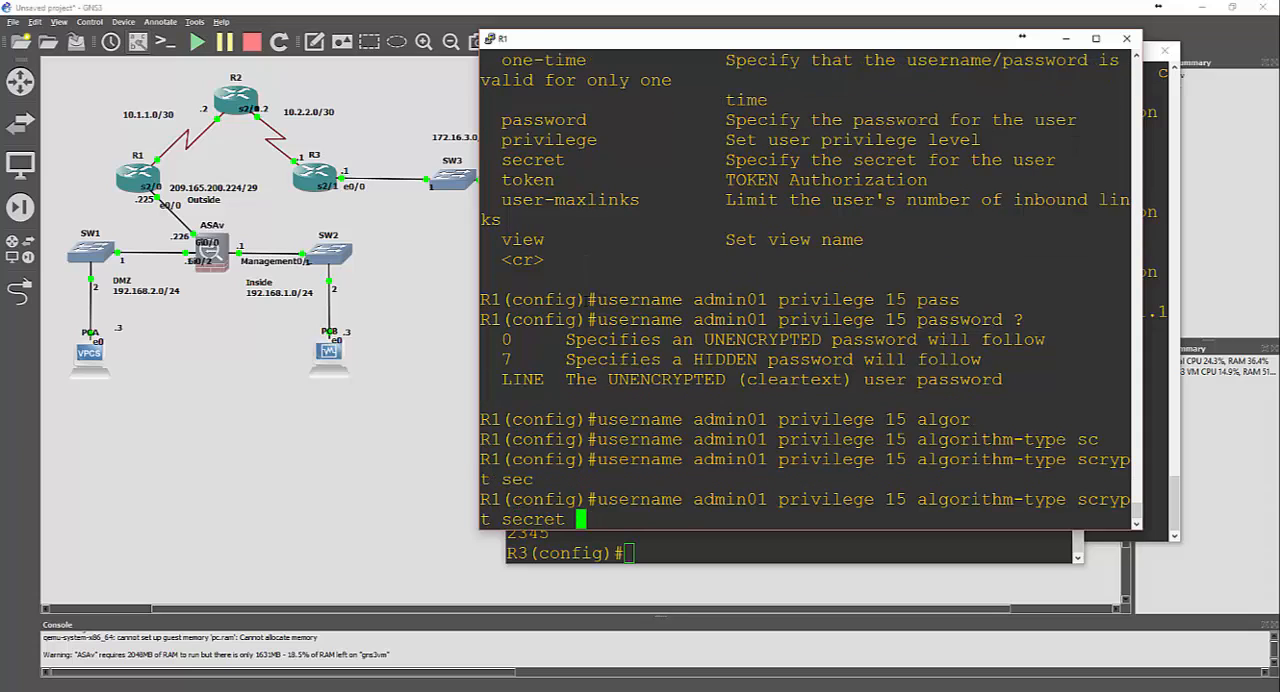
text(admin)
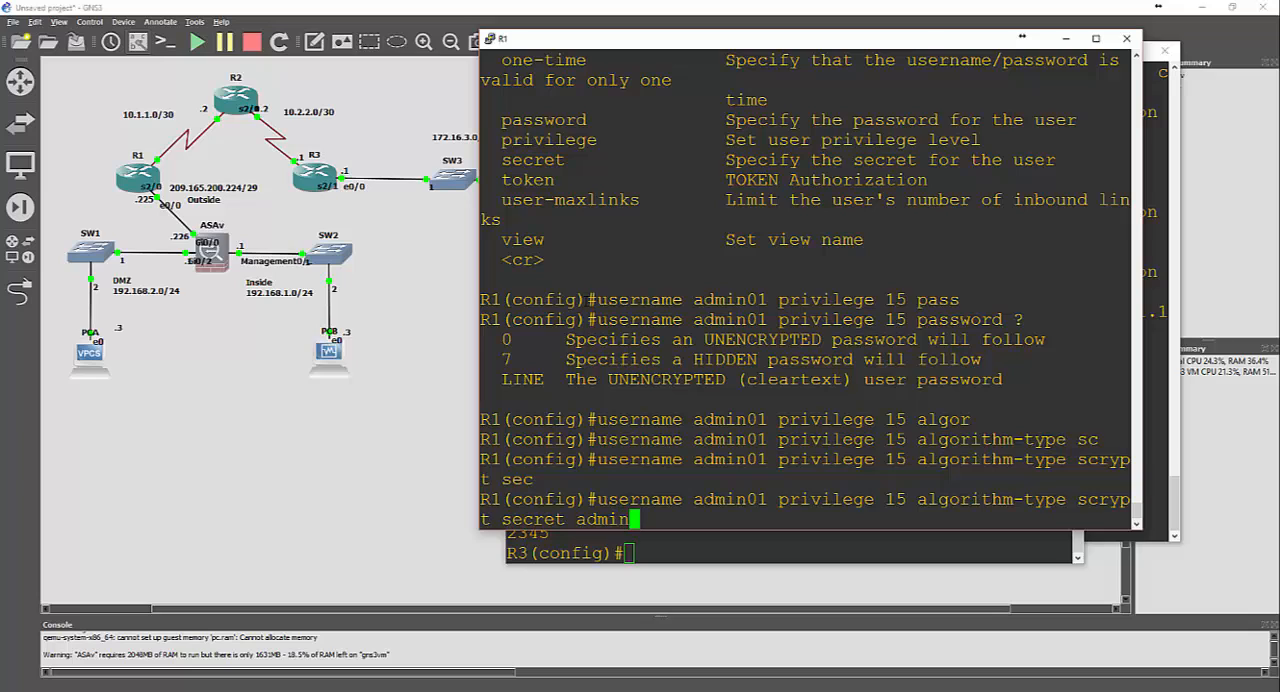
text(01pass)
key(Return)
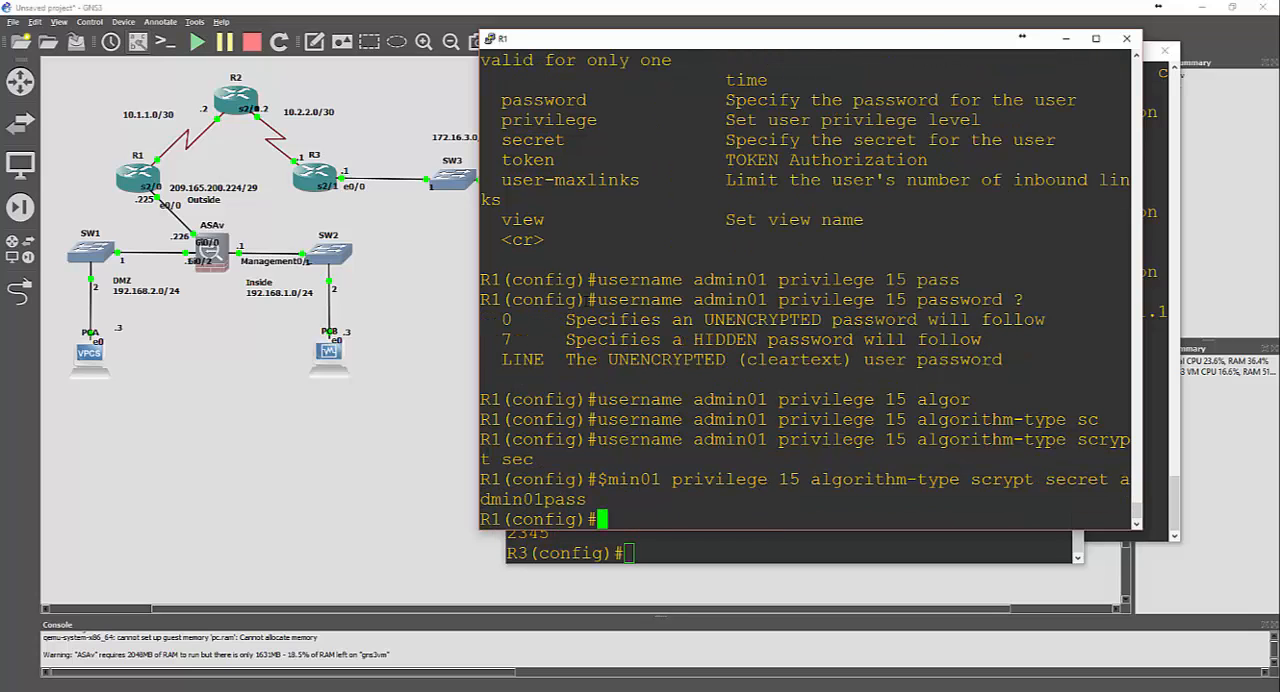
Switch to R3's console and enter the username command for admin01 with privilege level 15 and the algorithm-type keyword
click(673, 550)
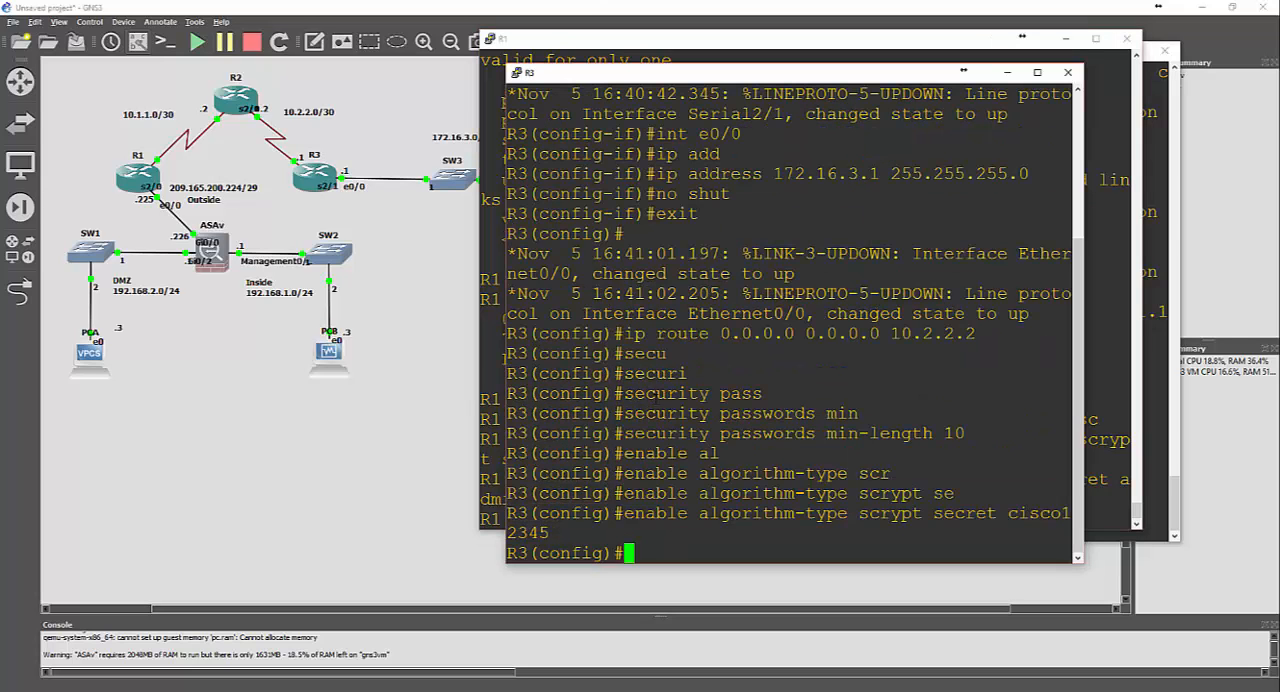
text(username adm)
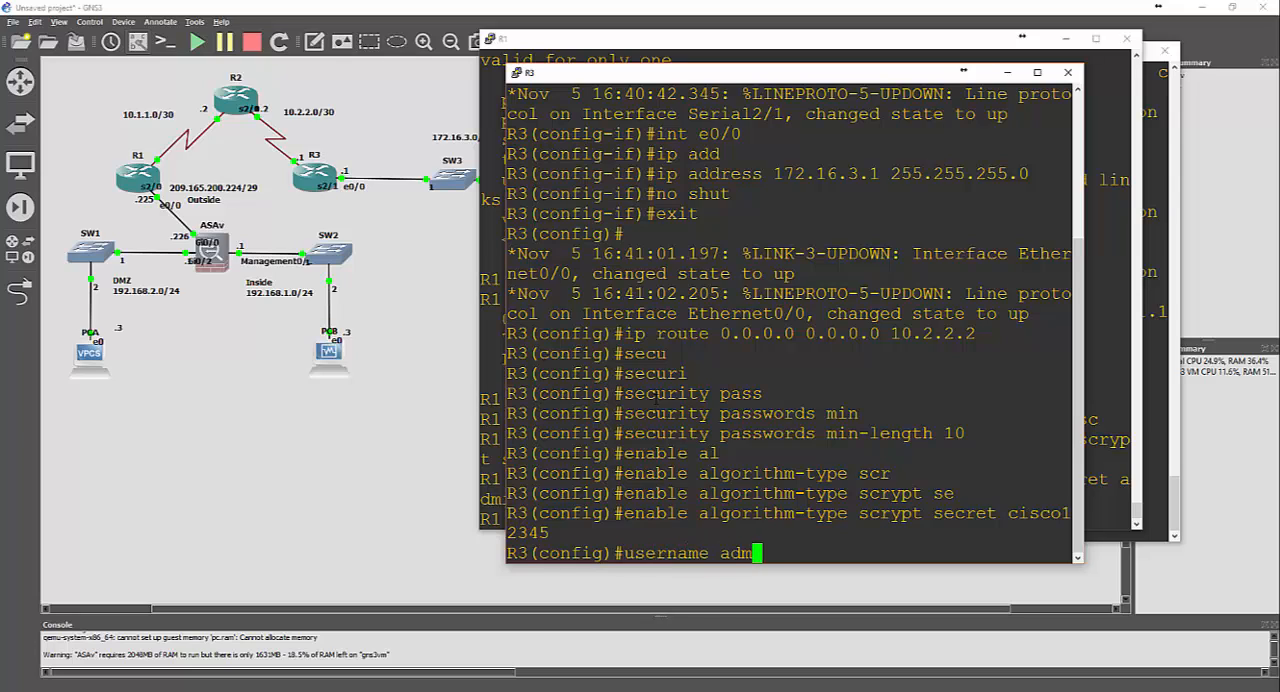
text(in01 pr)
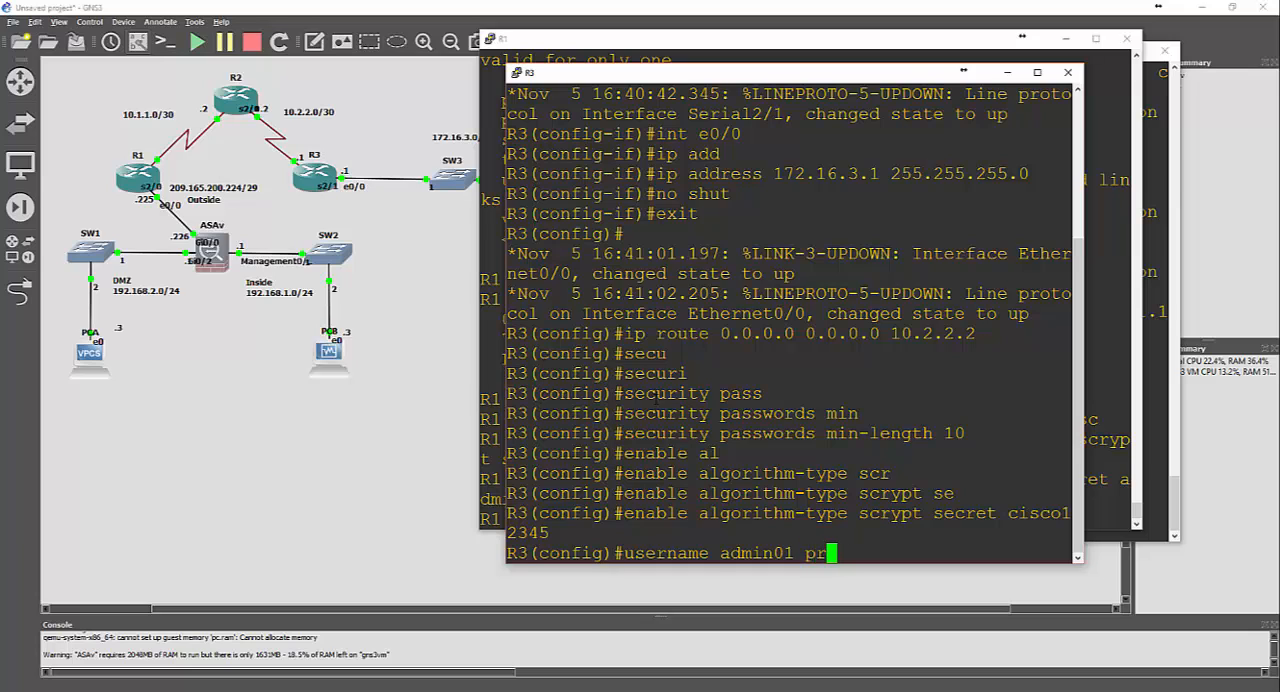
text(iv)
key(Tab)
text(1)
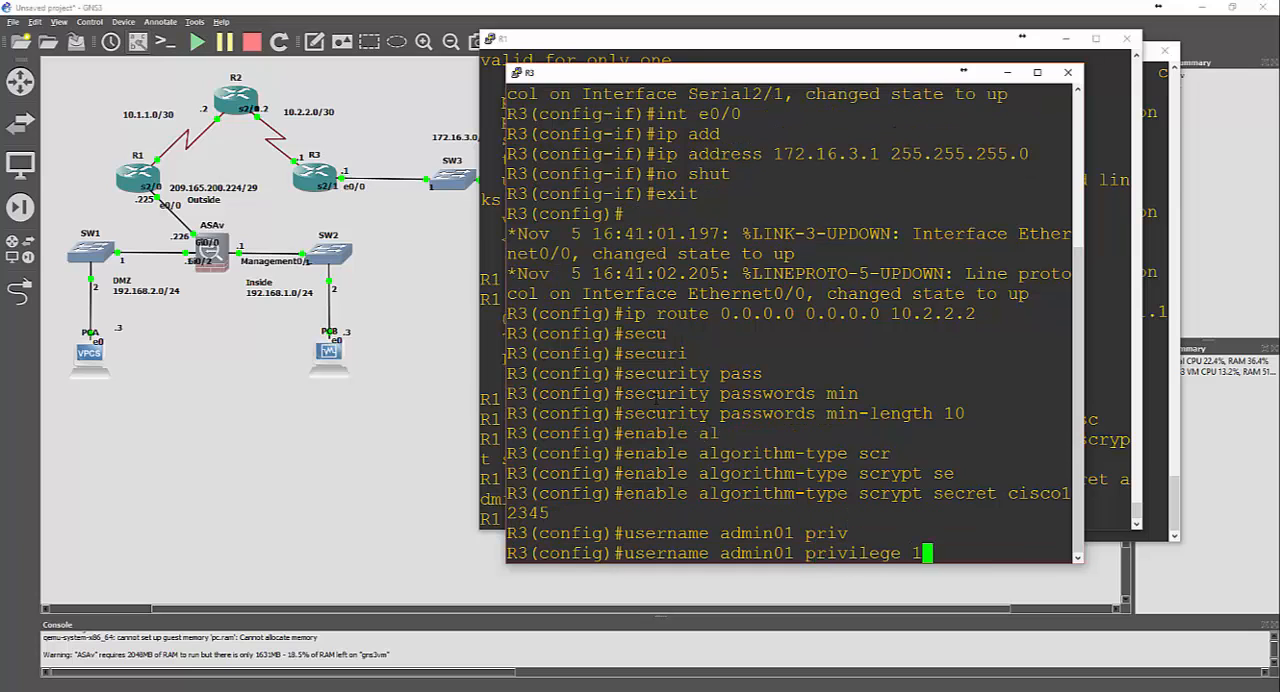
text(5 al)
key(Tab)
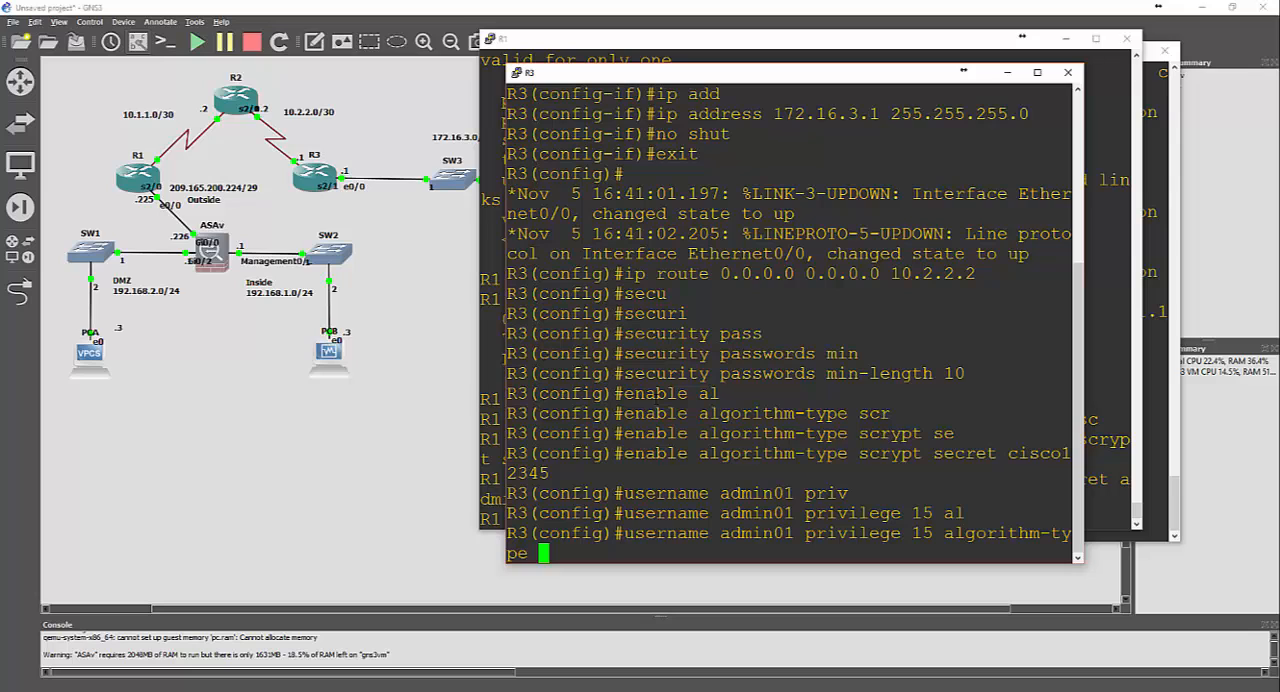
Complete R3's admin01 command with the scrypt type and the account password as its secret
text(sc)
key(Tab)
text(sec)
key(Tab)
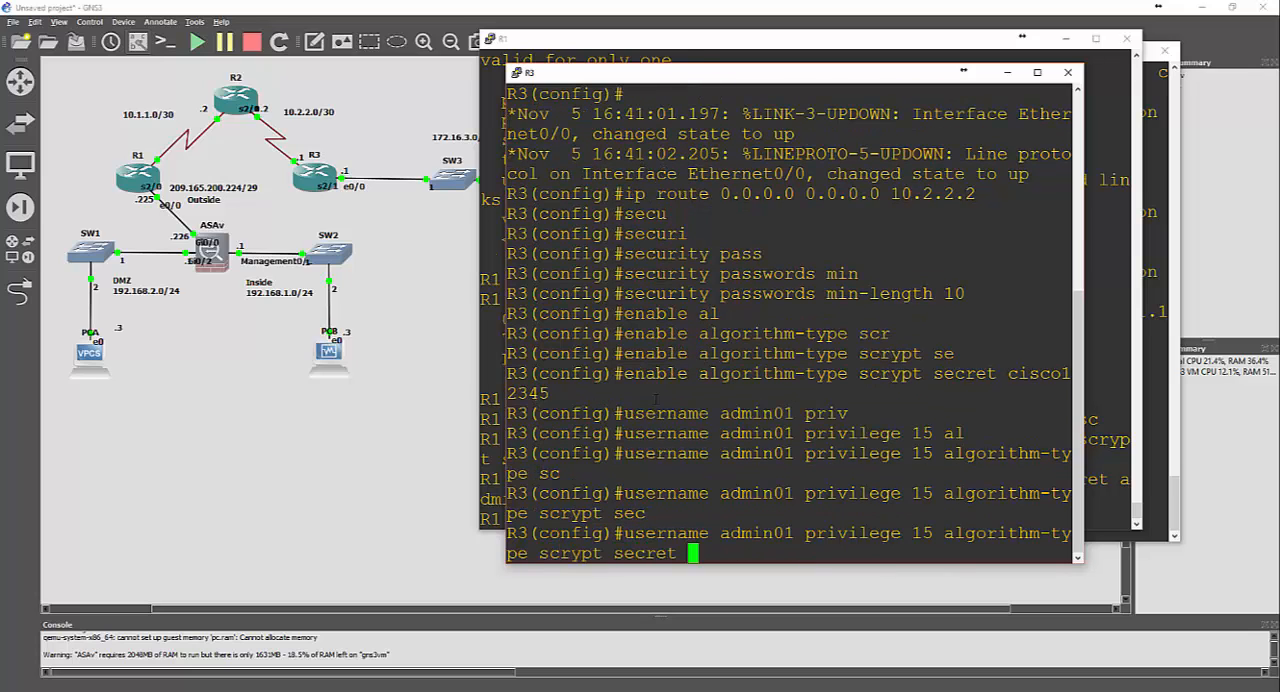
text(admin01pas)
text(s)
key(Return)
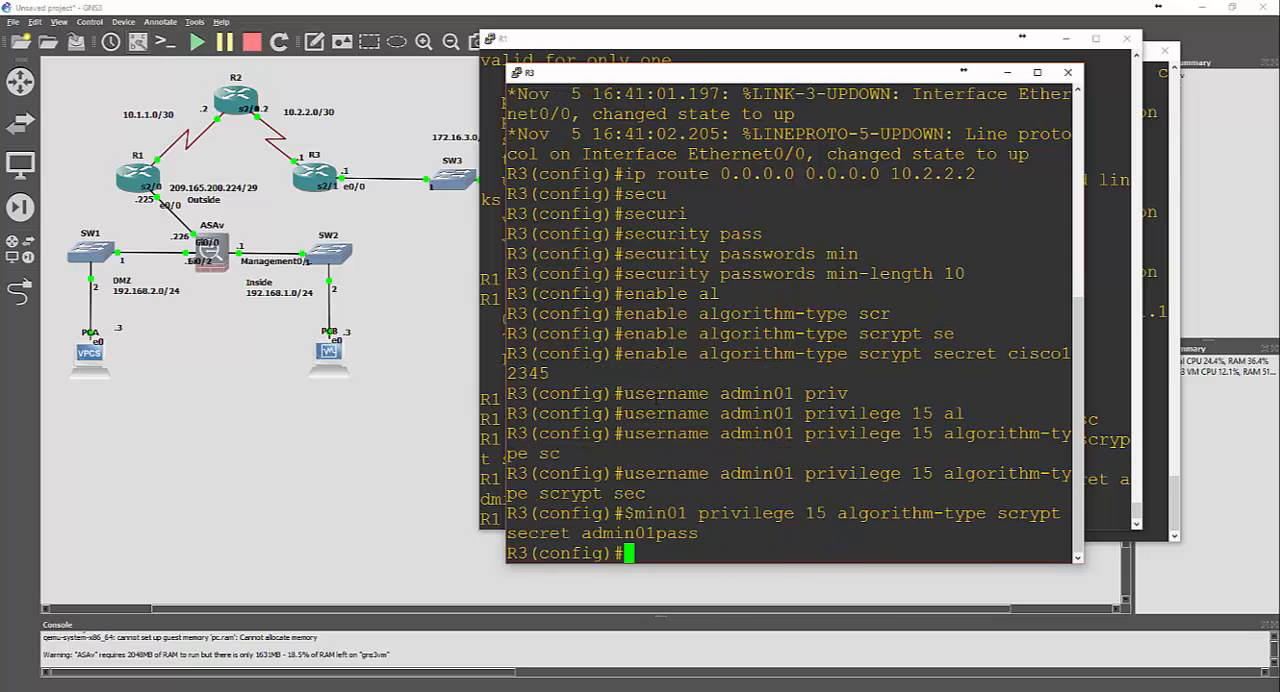
Bring up R2's console and enter the username command for admin01 with privilege level 15 and the algorithm-type keyword
click(409, 690)
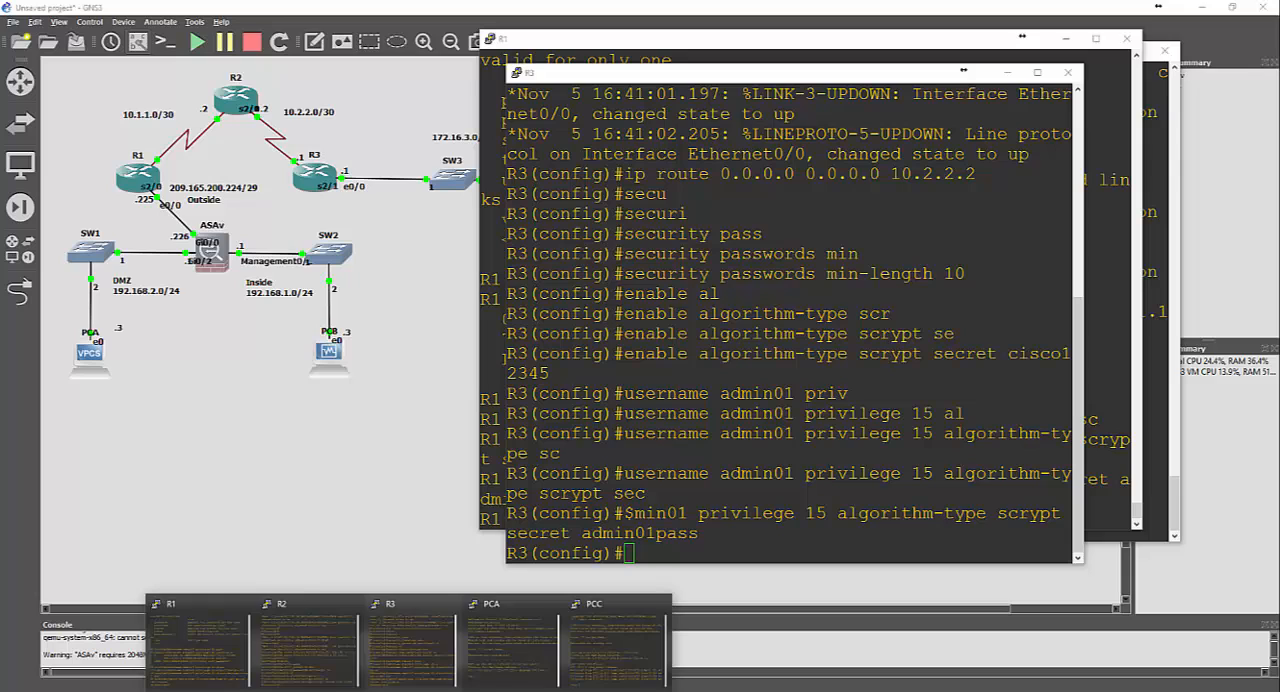
click(325, 650)
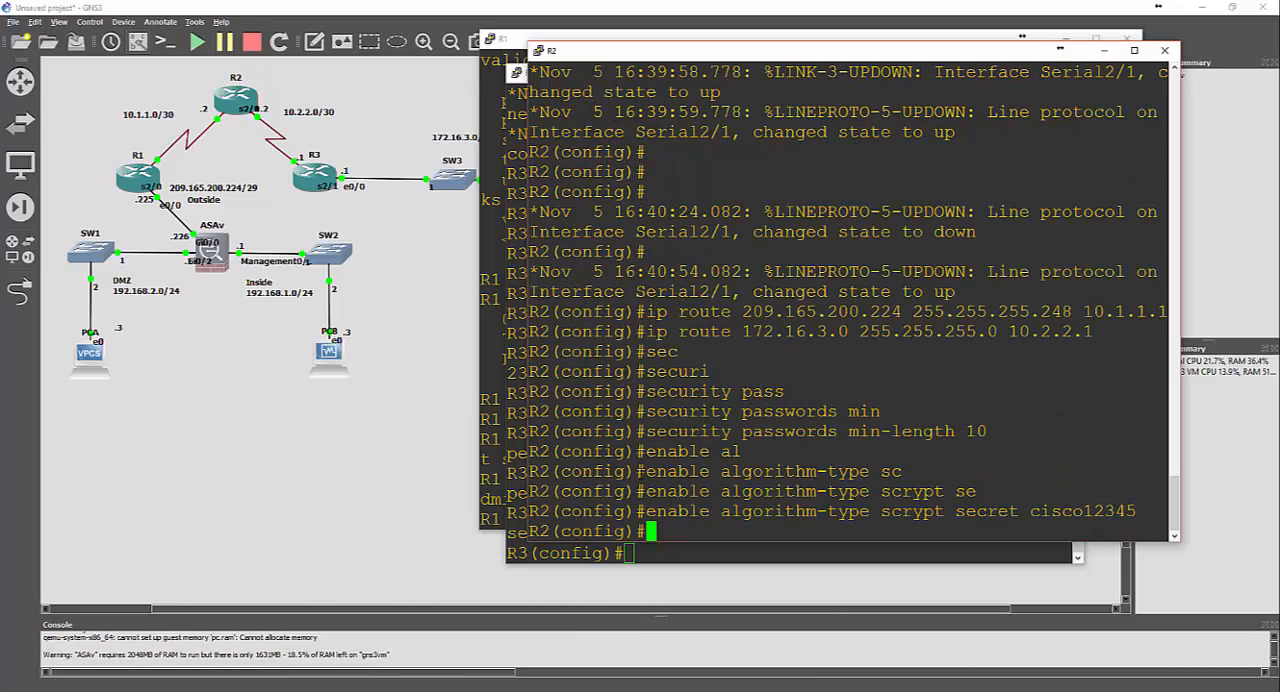
text(username adm)
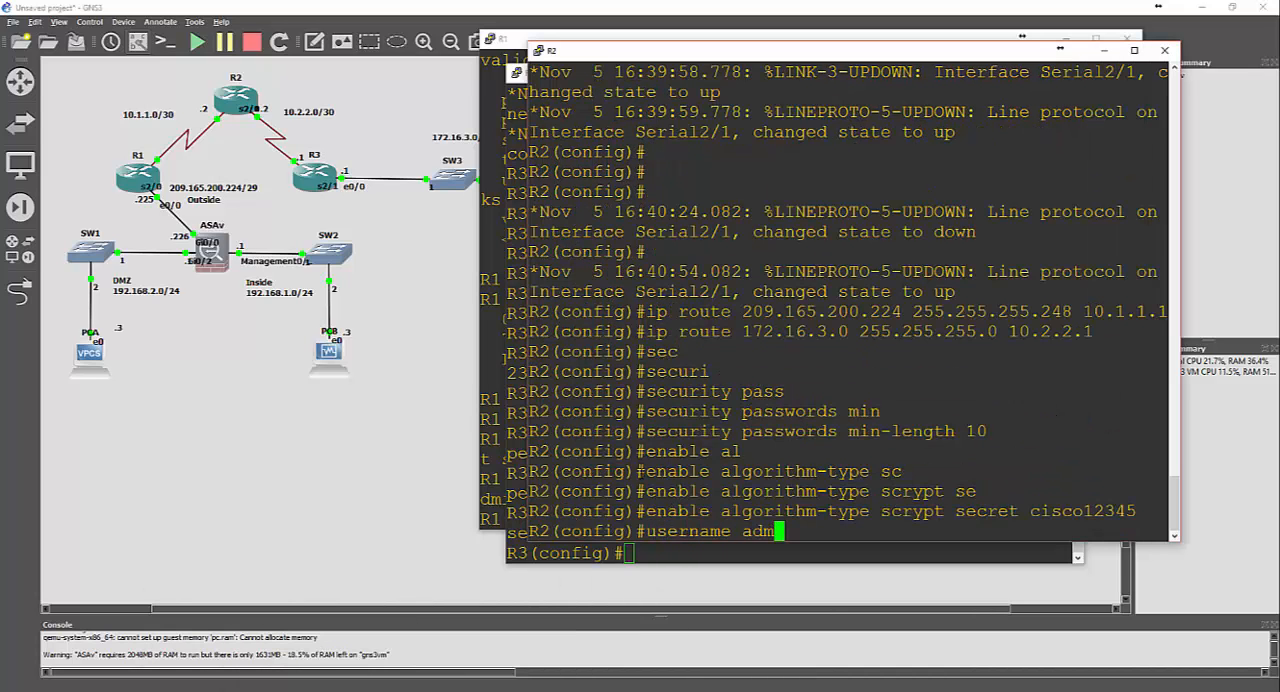
text(in01 p)
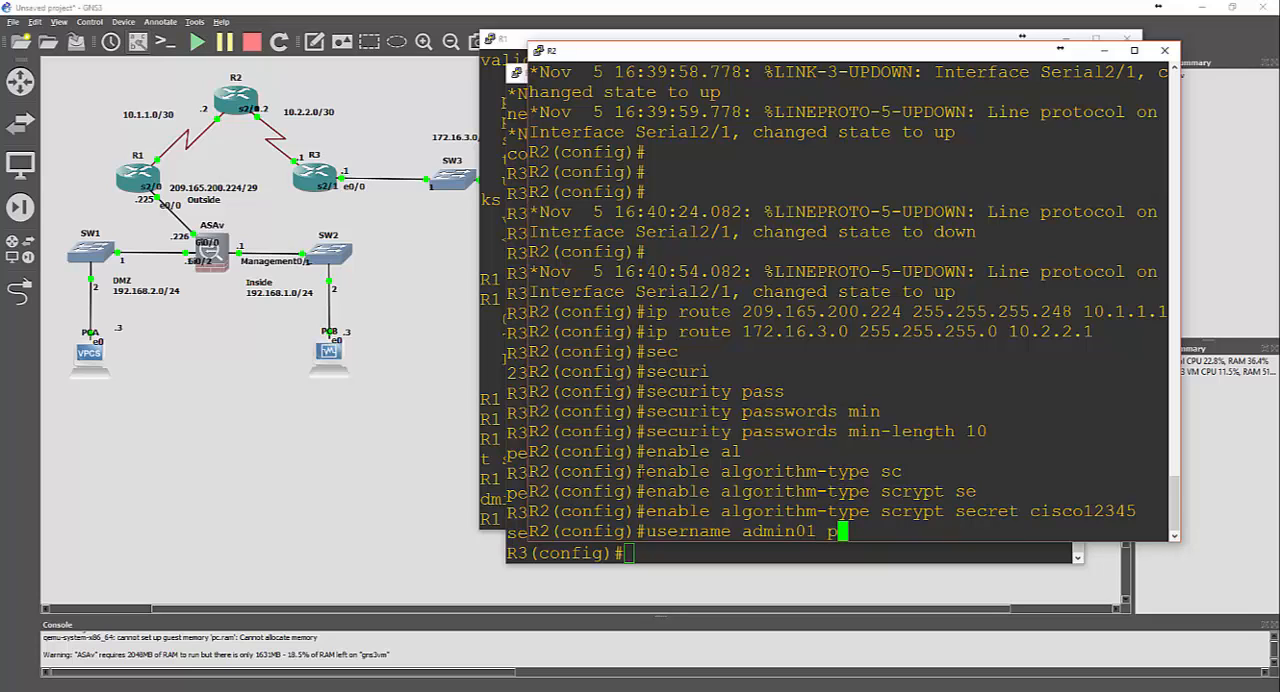
text(riv)
key(Tab)
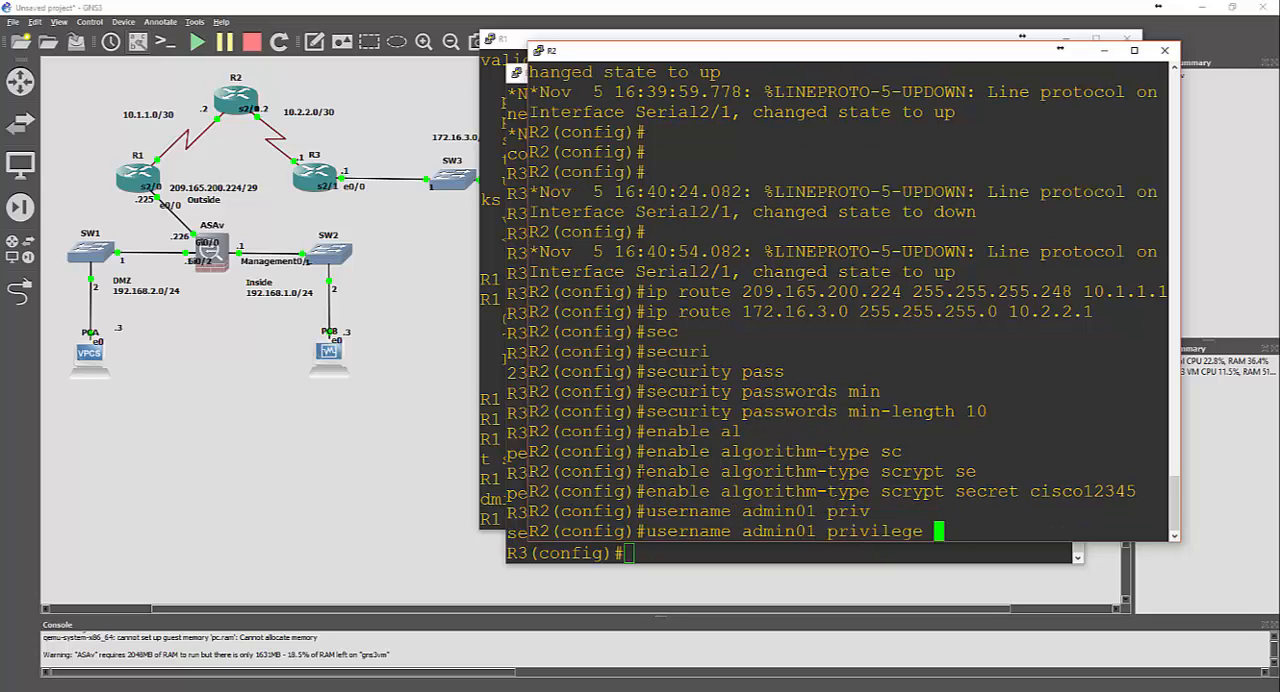
text(15 al)
key(Tab)
Complete R2's admin01 command with the scrypt type and the account password as its secret
text(sc)
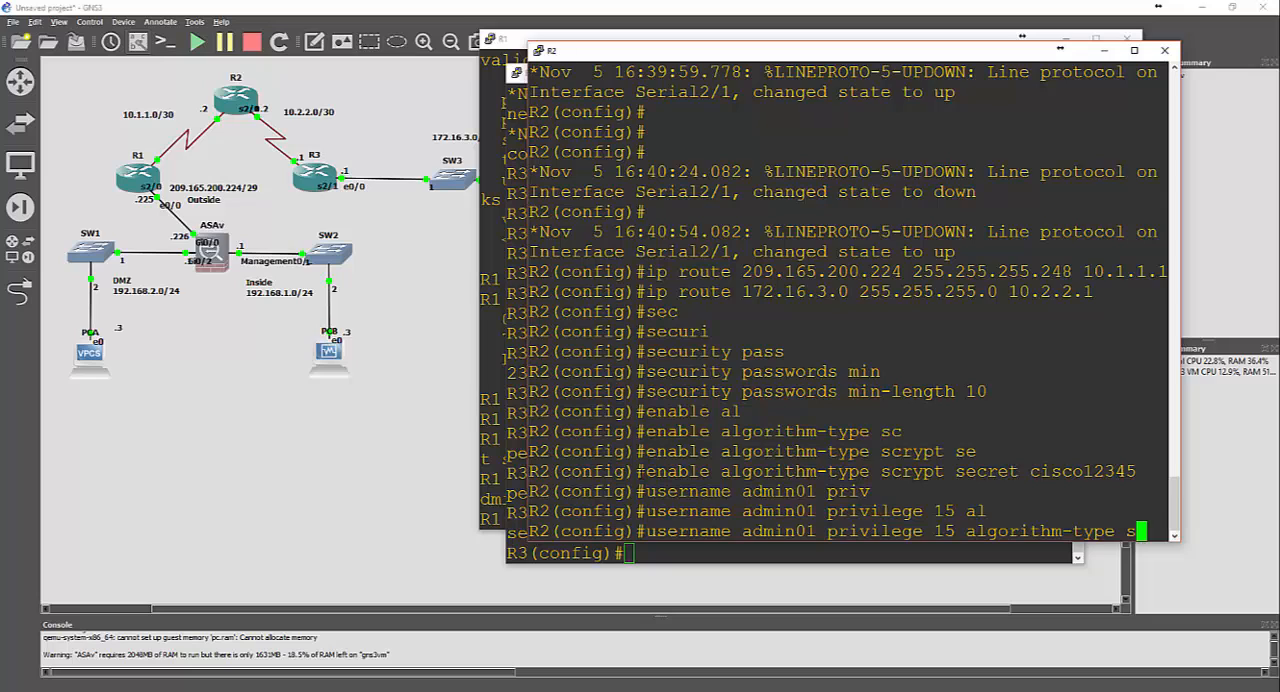
key(Tab)
text(ser)
key(BackSpace)
key(Tab)
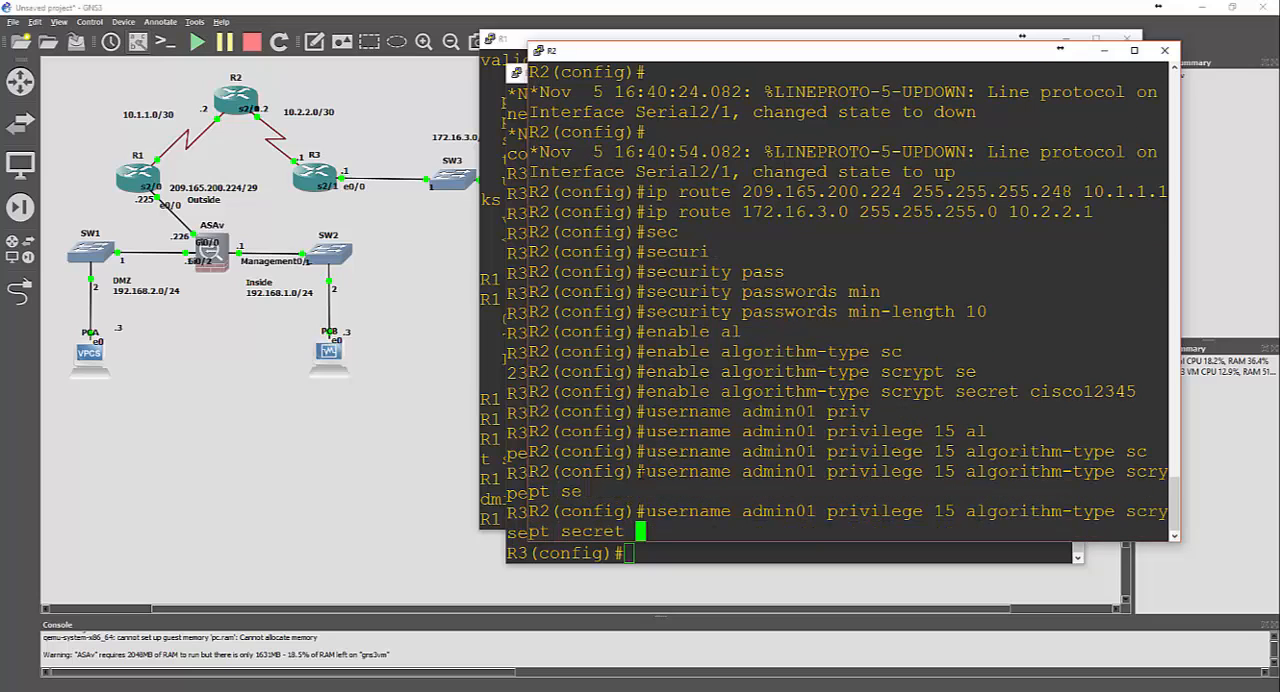
text(admin)
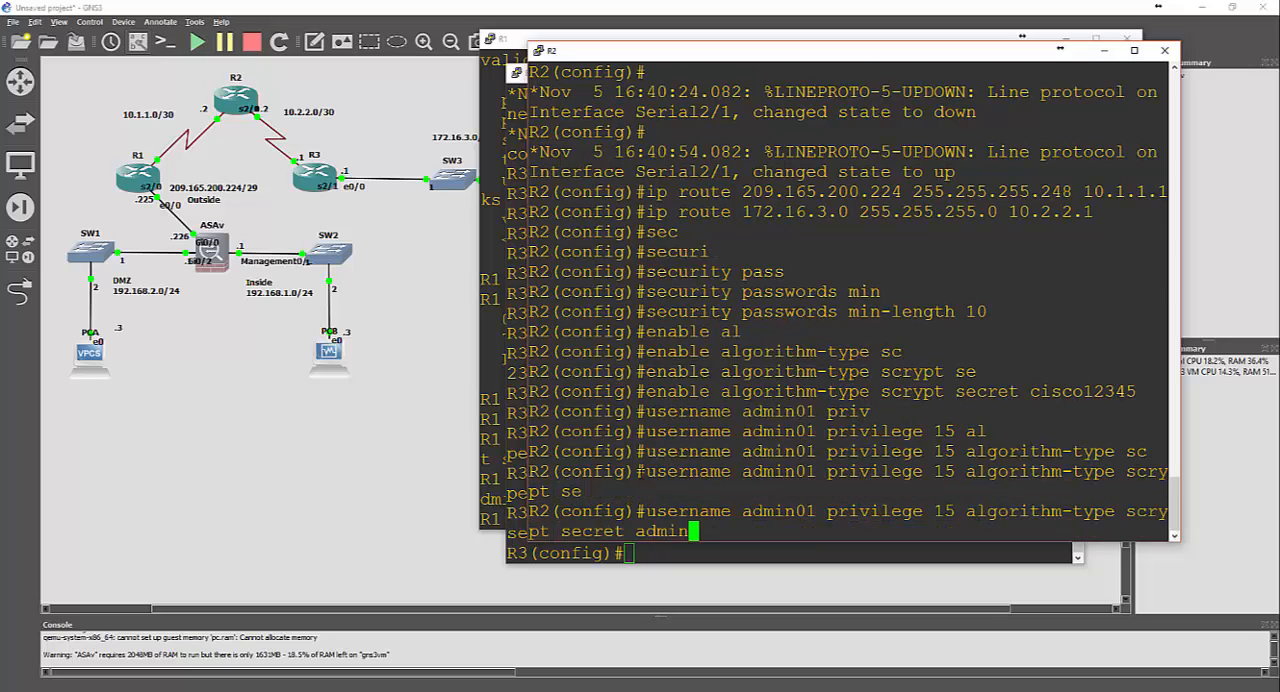
text(01paq)
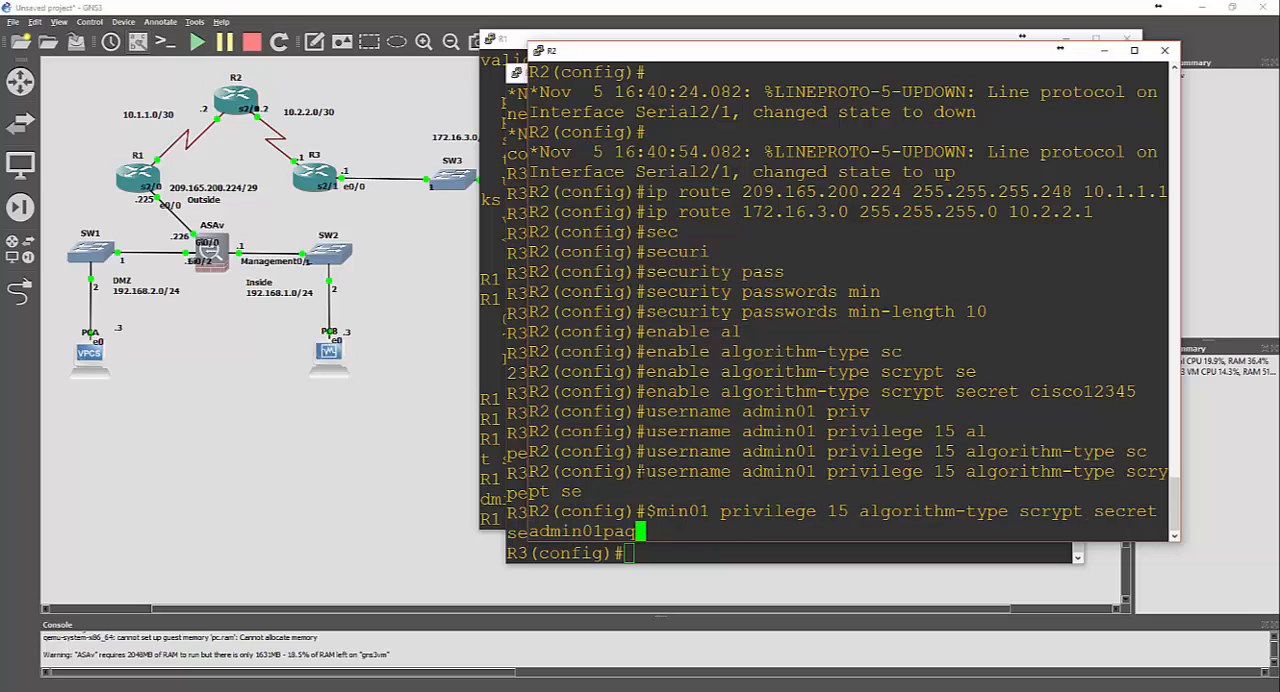
key(BackSpace)
text(sss)
key(Return)
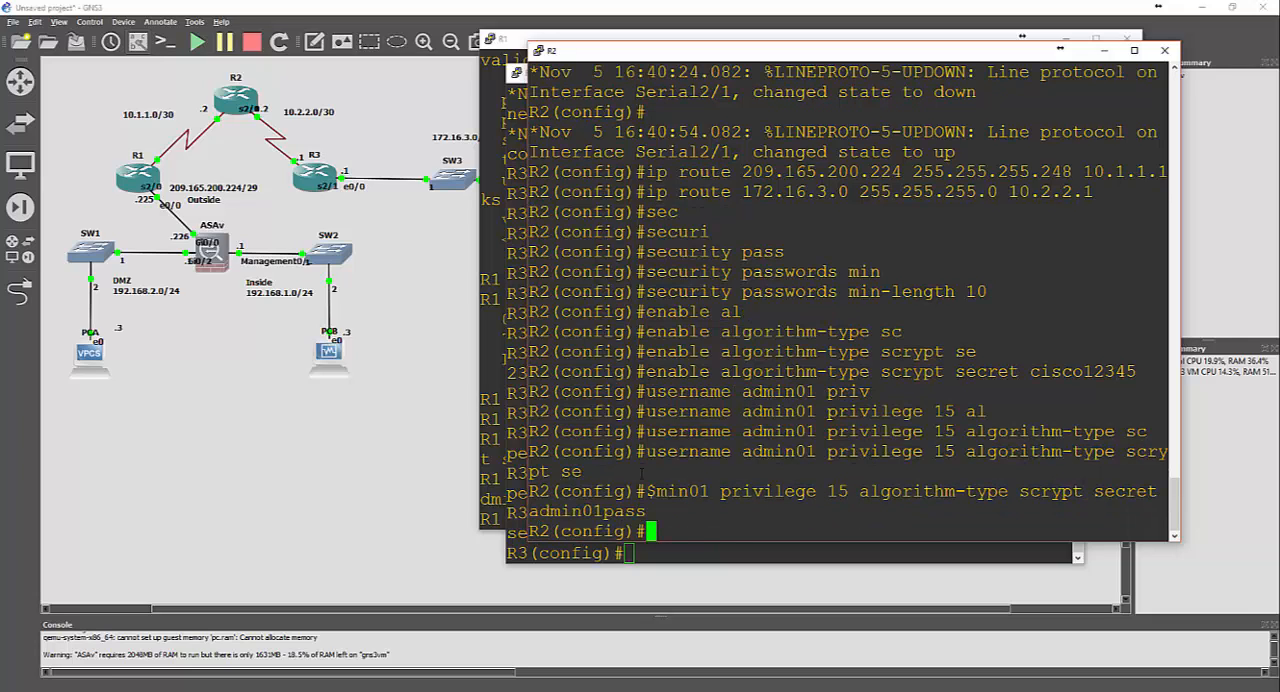
Return to R1's console, enter configuration of console line 0, and enable synchronous logging on it
click(490, 311)
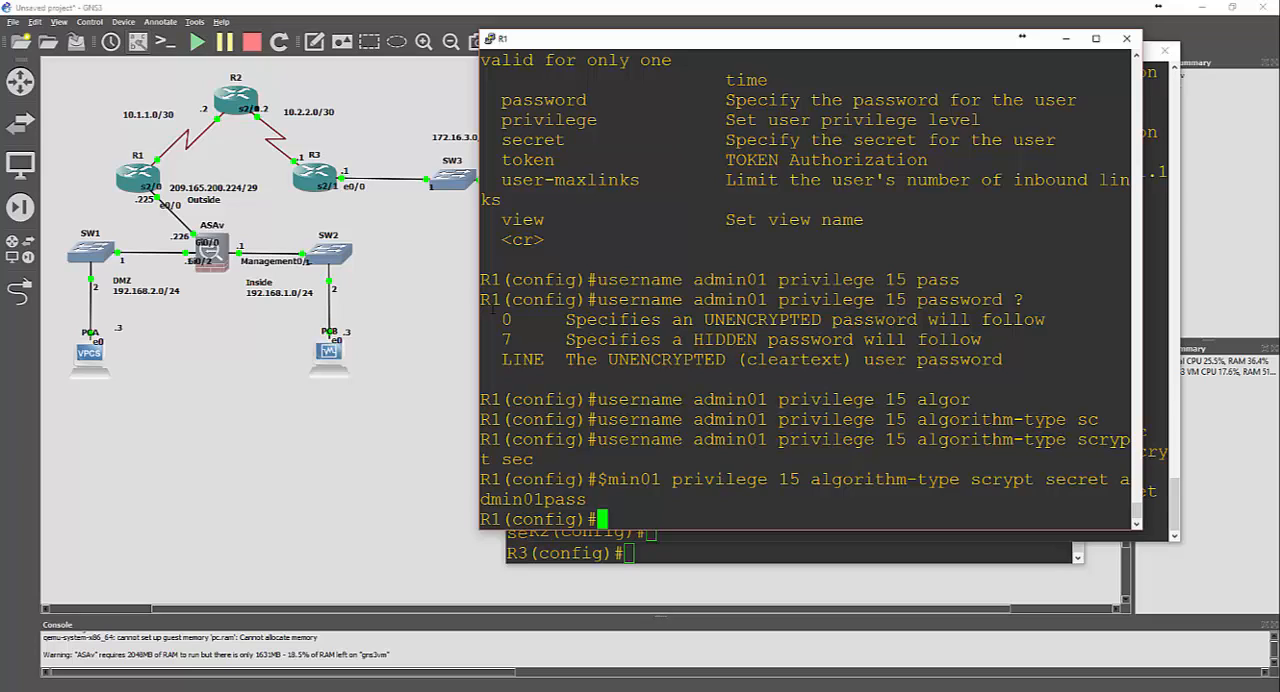
text(line con 0)
key(Return)
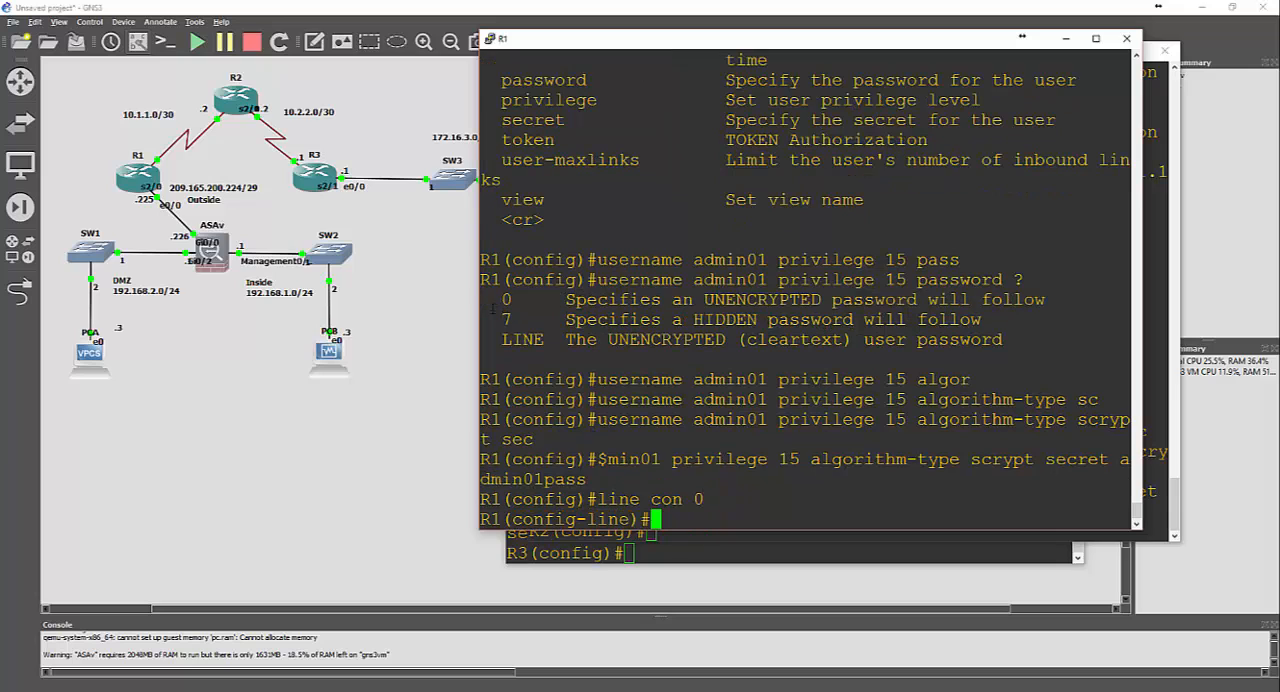
text(logg)
key(Tab)
text(sy)
key(Tab)
key(Return)
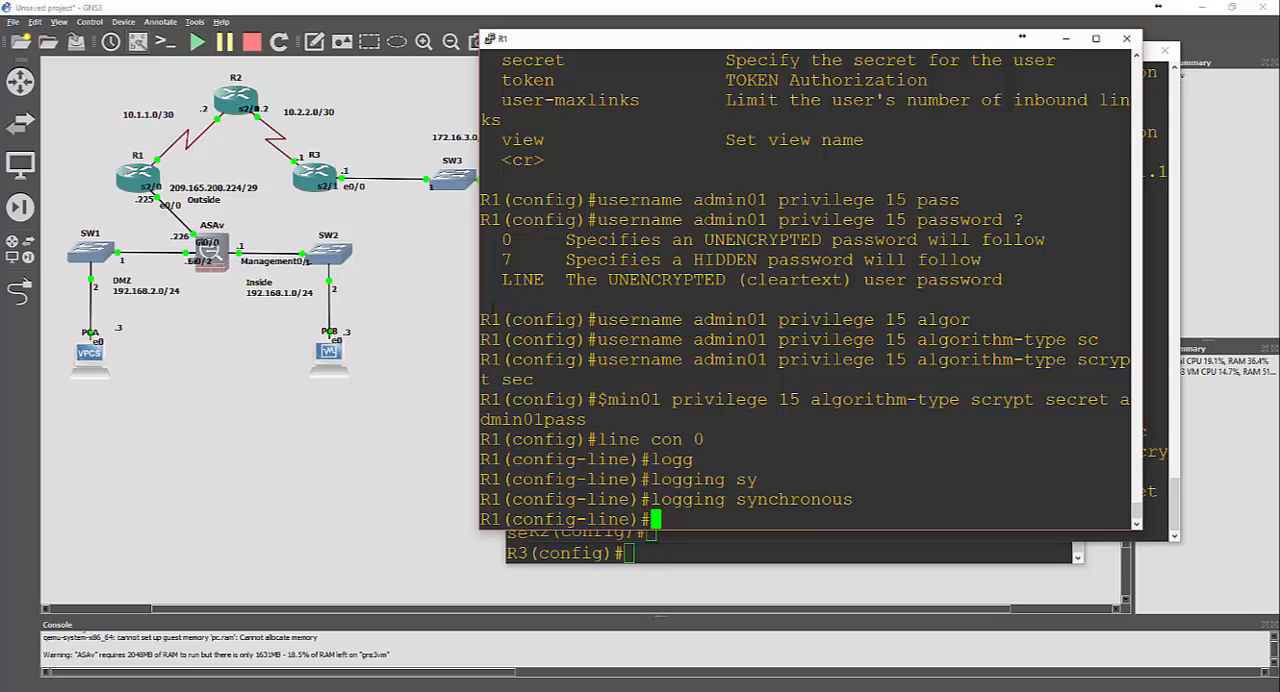
Try setting the exec-timeout on R1's console line 0 to 50
text(exe)
key(Tab)
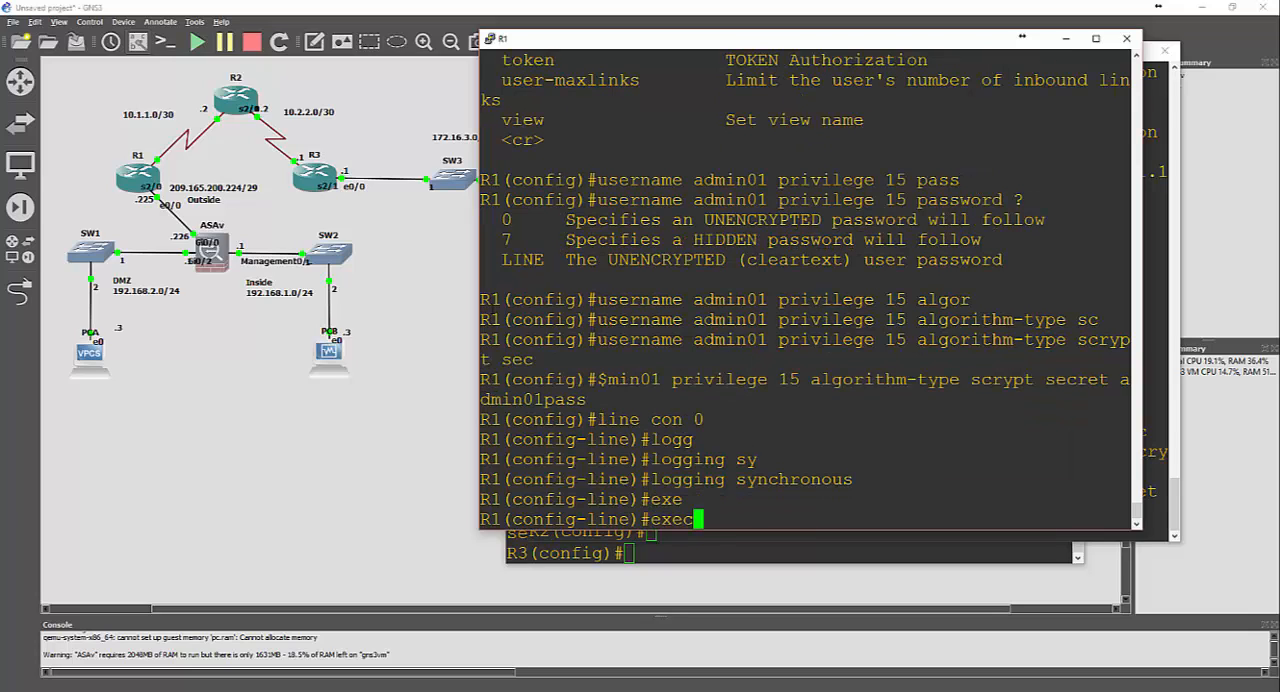
text(ti)
key(Tab)
key(BackSpace)
key(BackSpace)
key(BackSpace)
text(-ti)
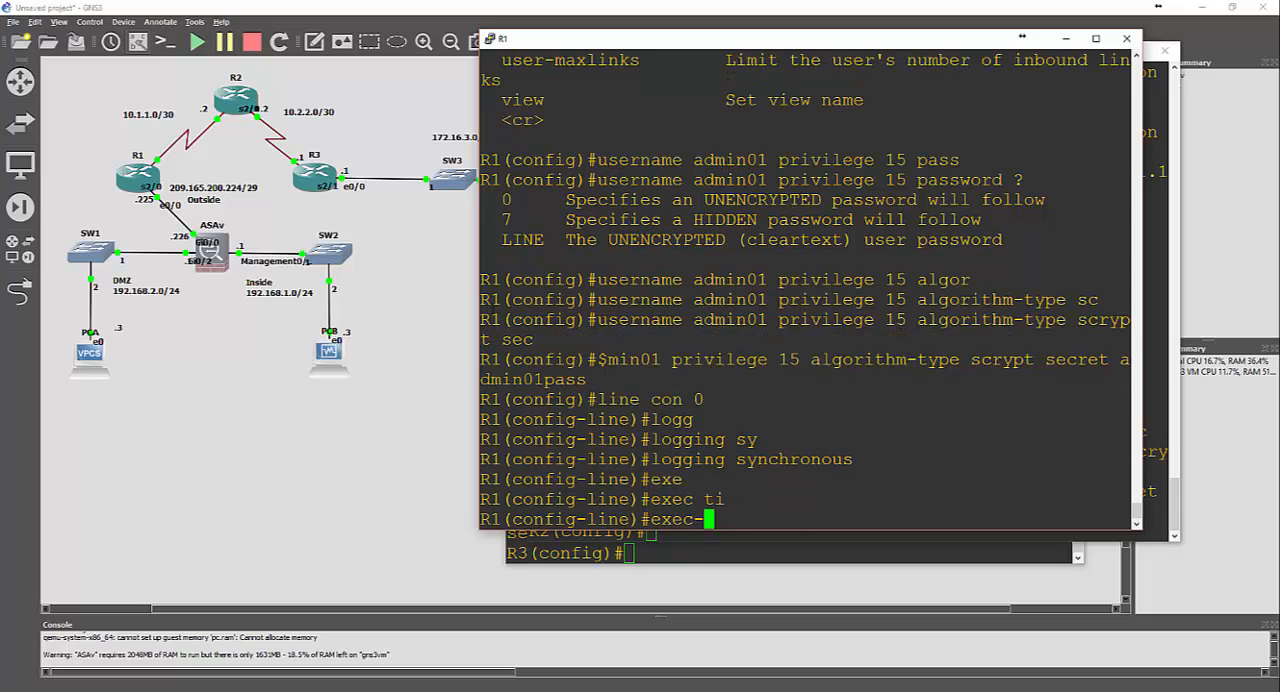
key(Tab)
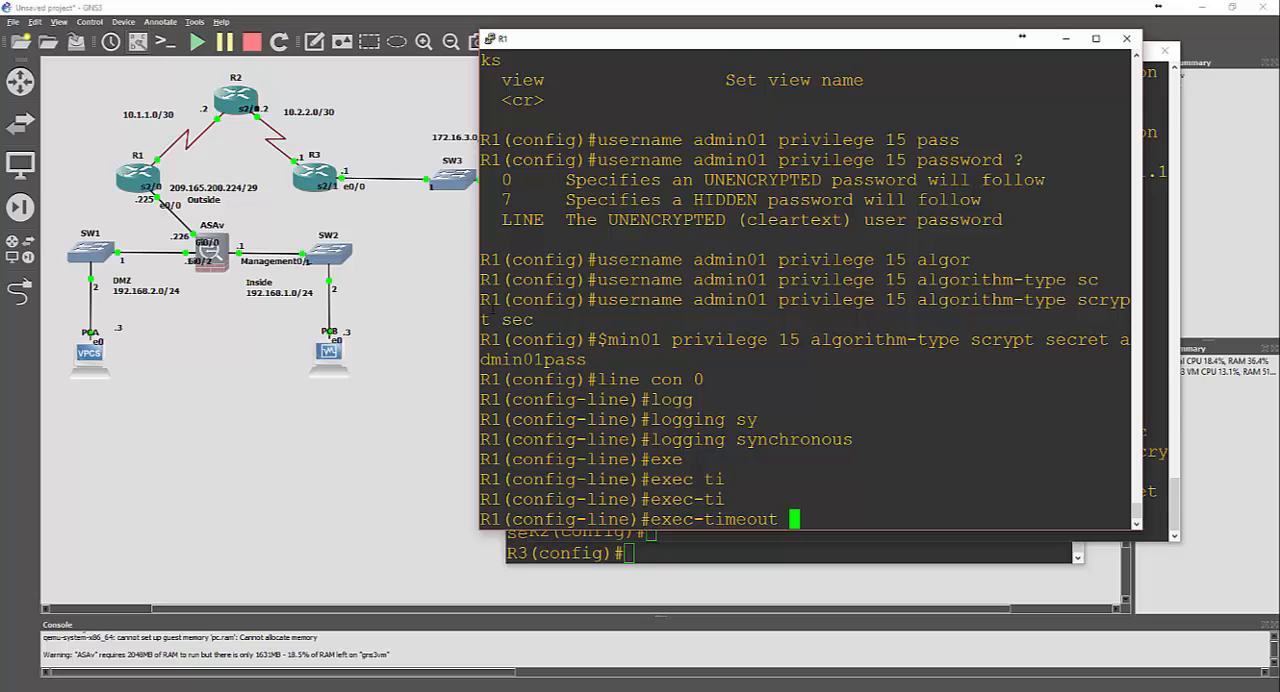
text(50)
key(Return)
Remove the exec-timeout 50 setting from R1's console line 0 with the no form of the command
key(Up)
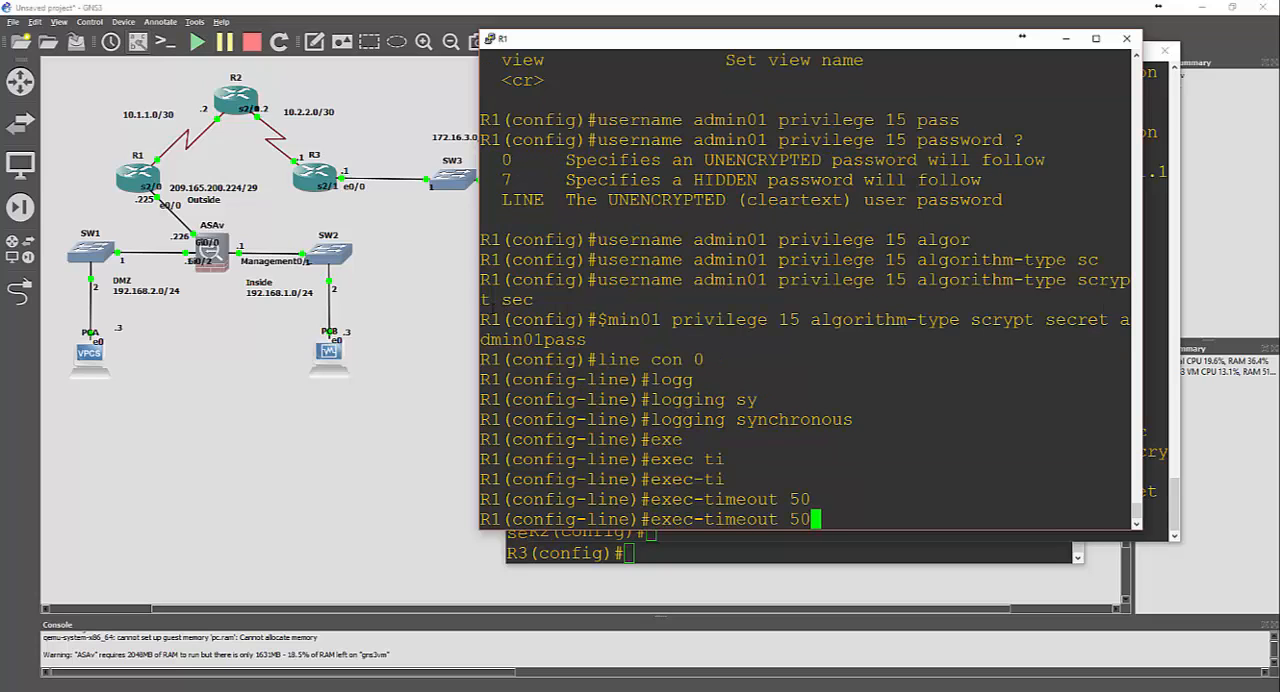
key(Left)
key(Left)
key(Left)
key(Left)
key(Left)
key(Left)
key(Left)
key(Left)
key(Left)
key(Left)
key(Left)
key(Left)
key(Left)
key(Left)
key(Left)
text(no)
key(Return)
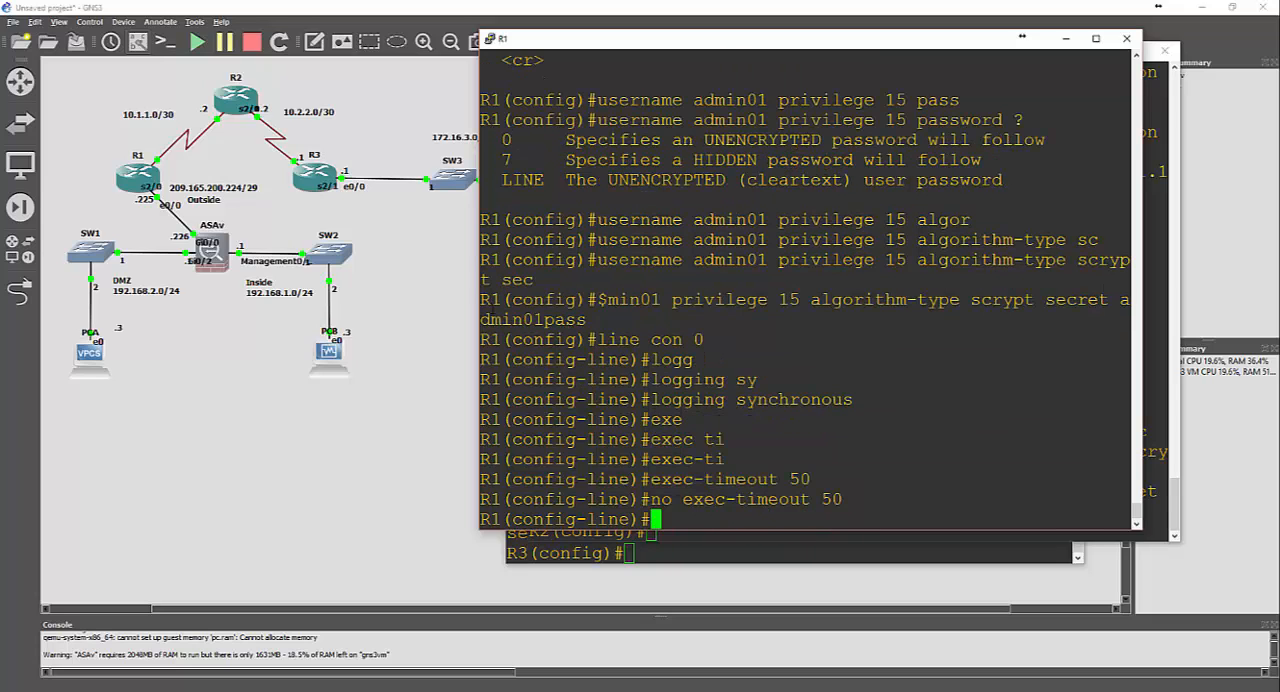
Issue no exec-timeout 5 0 on R1's console line 0
key(Up)
key(BackSpace)
key(BackSpace)
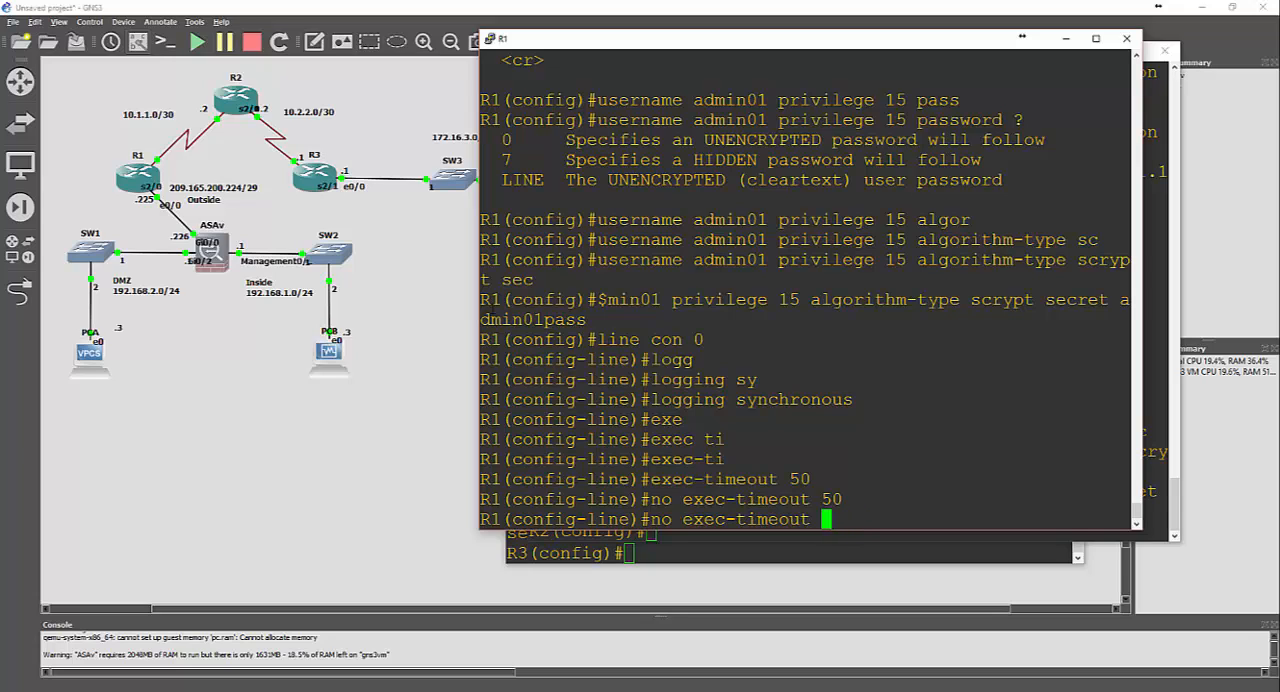
text(5 0)
key(Return)
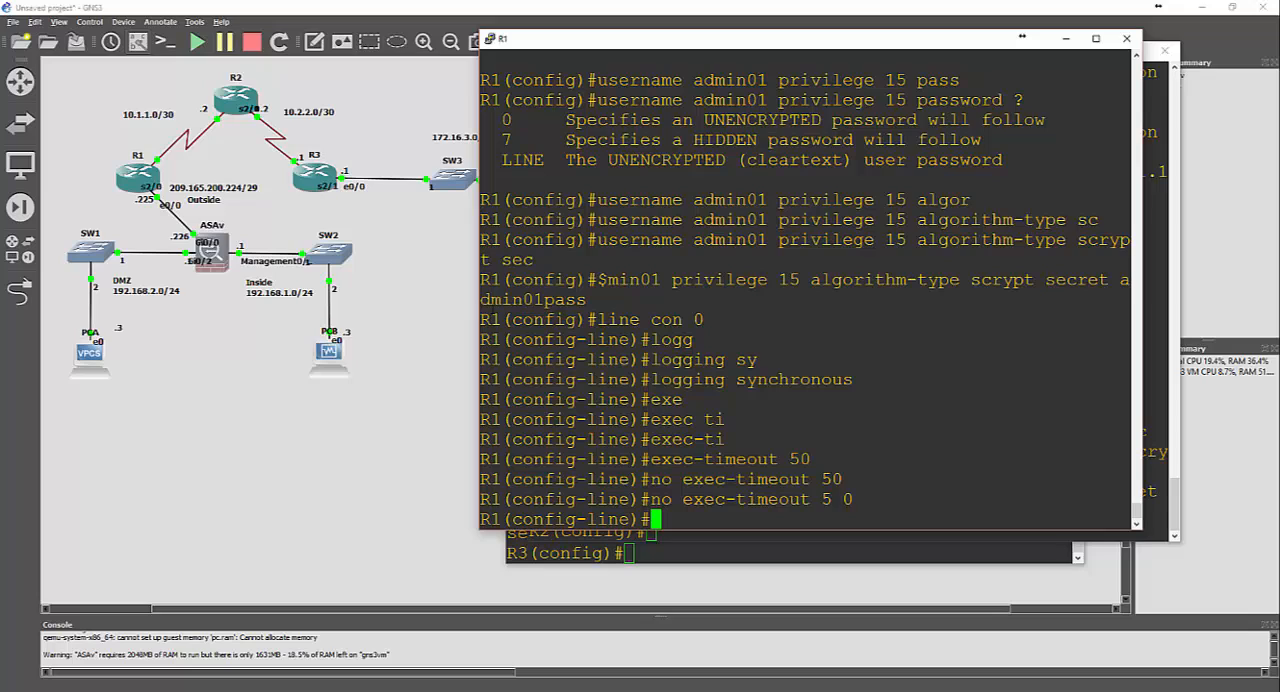
Enable local login on R1's console line 0 and return to global configuration mode
text(login local)
key(Return)
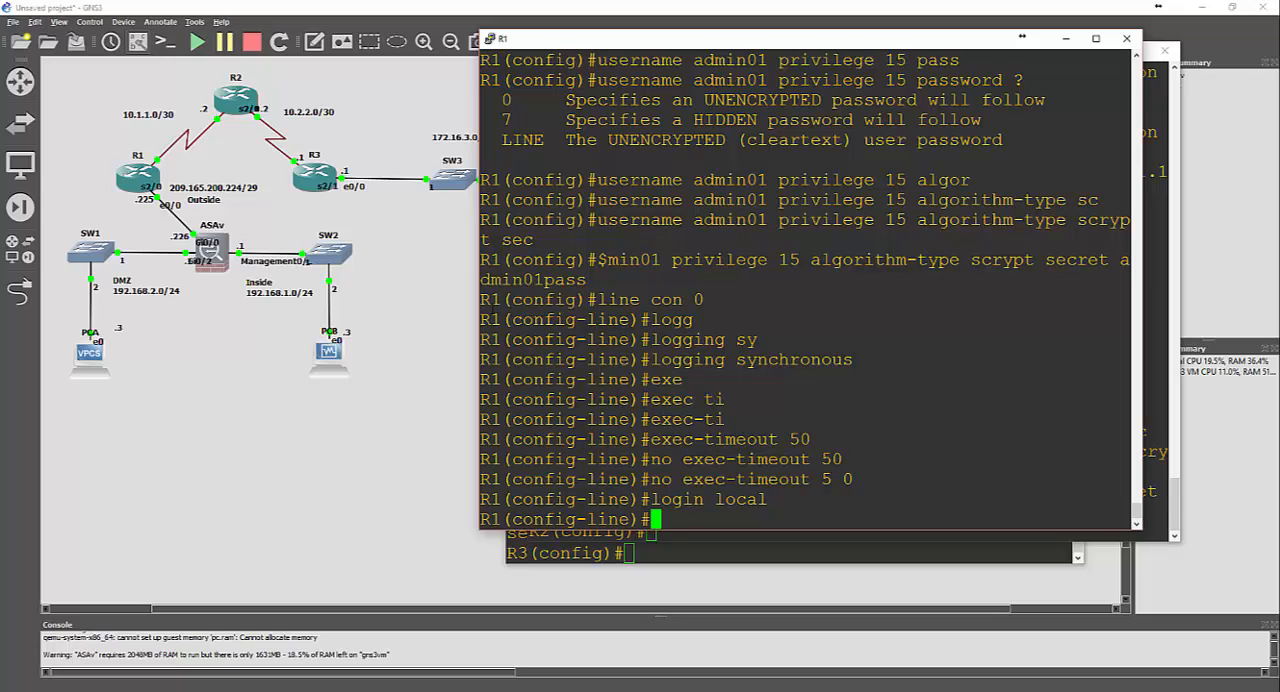
text(exit)
key(Return)
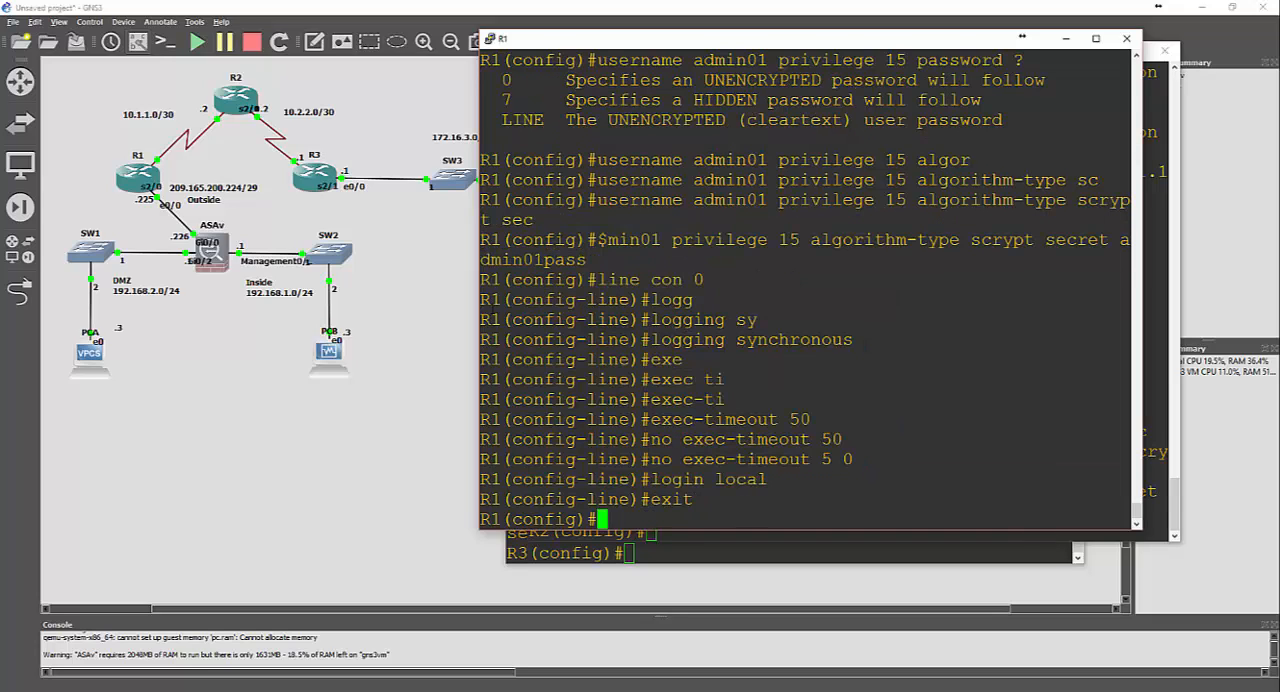
Configure R1's vty lines 0 4 with exec-timeout 5 0 and local login
text(line vty 0 )
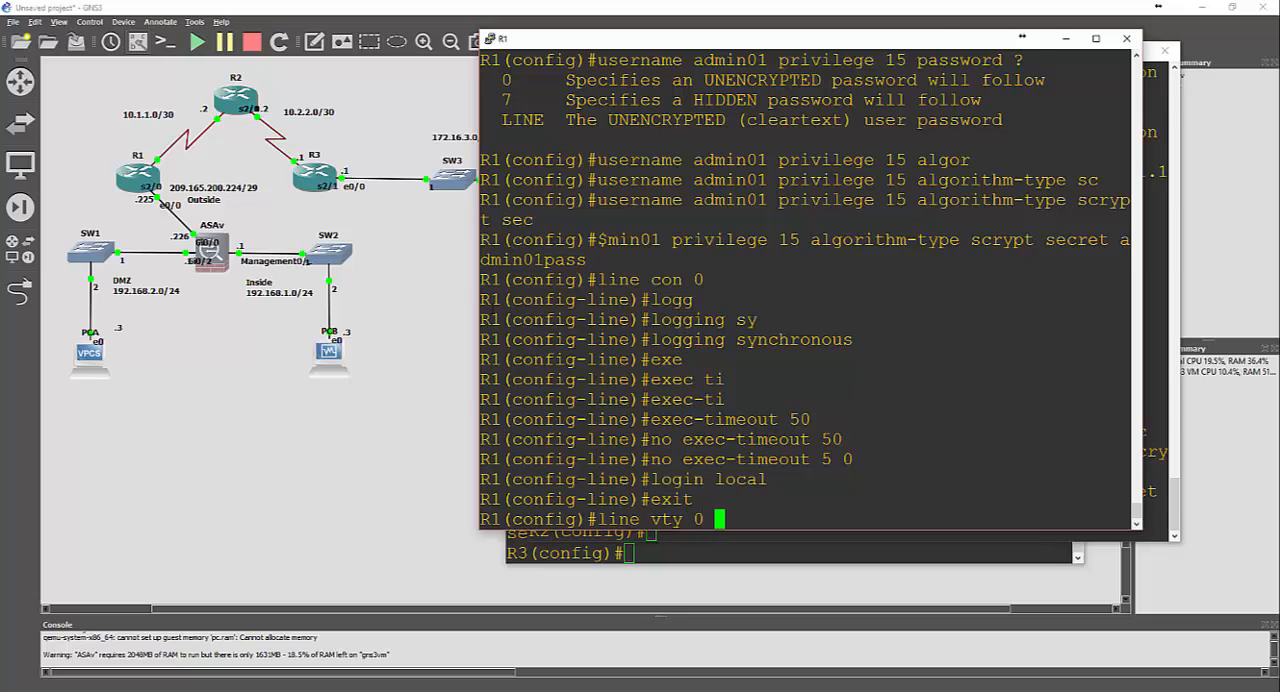
text(4)
key(Return)
text(exec-tim)
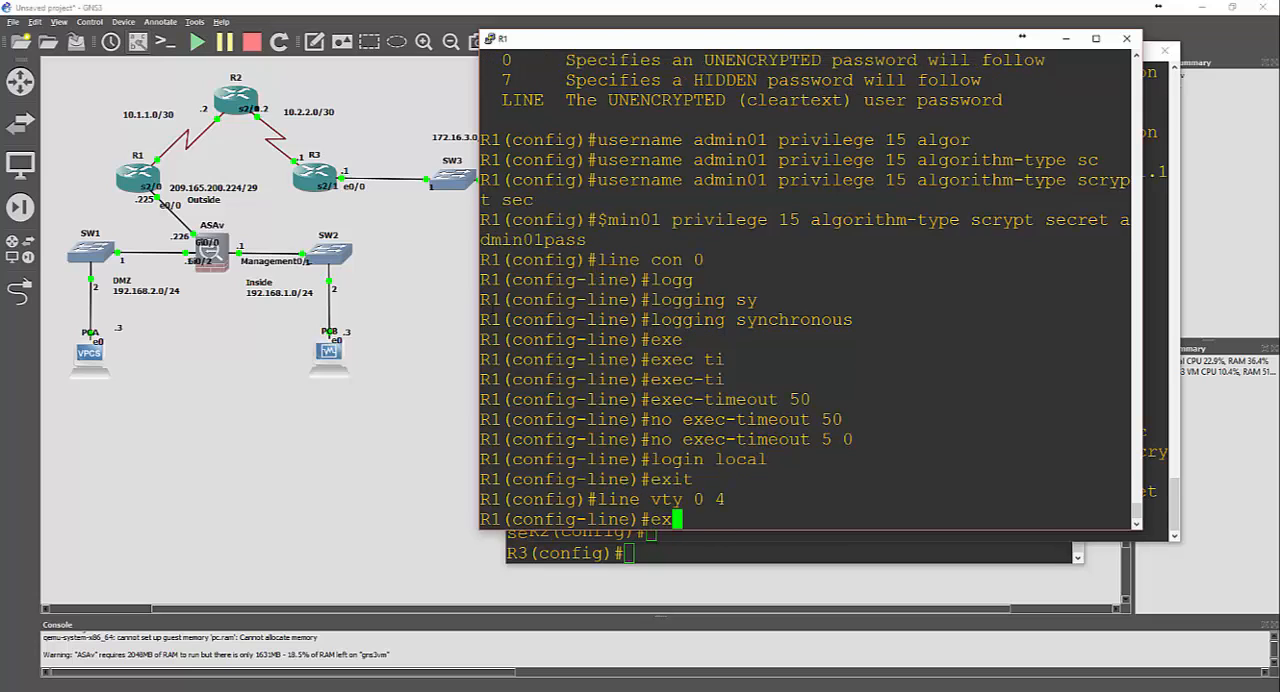
key(Tab)
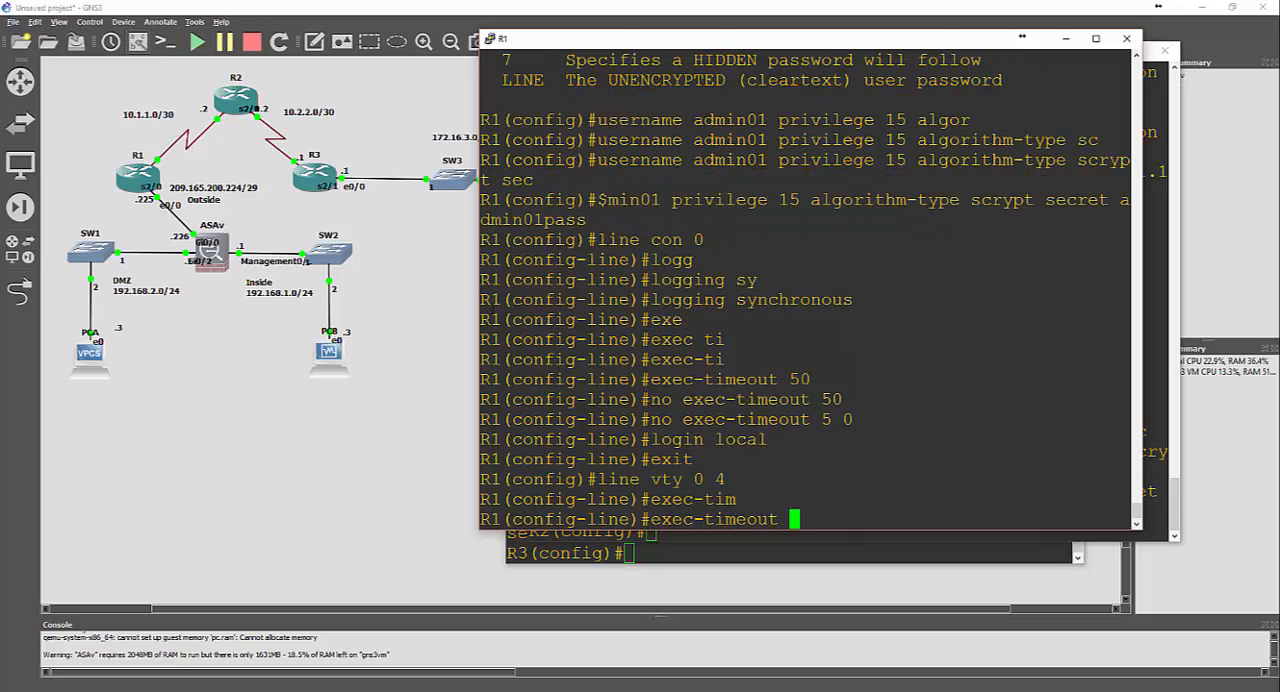
text(5 0)
key(Return)
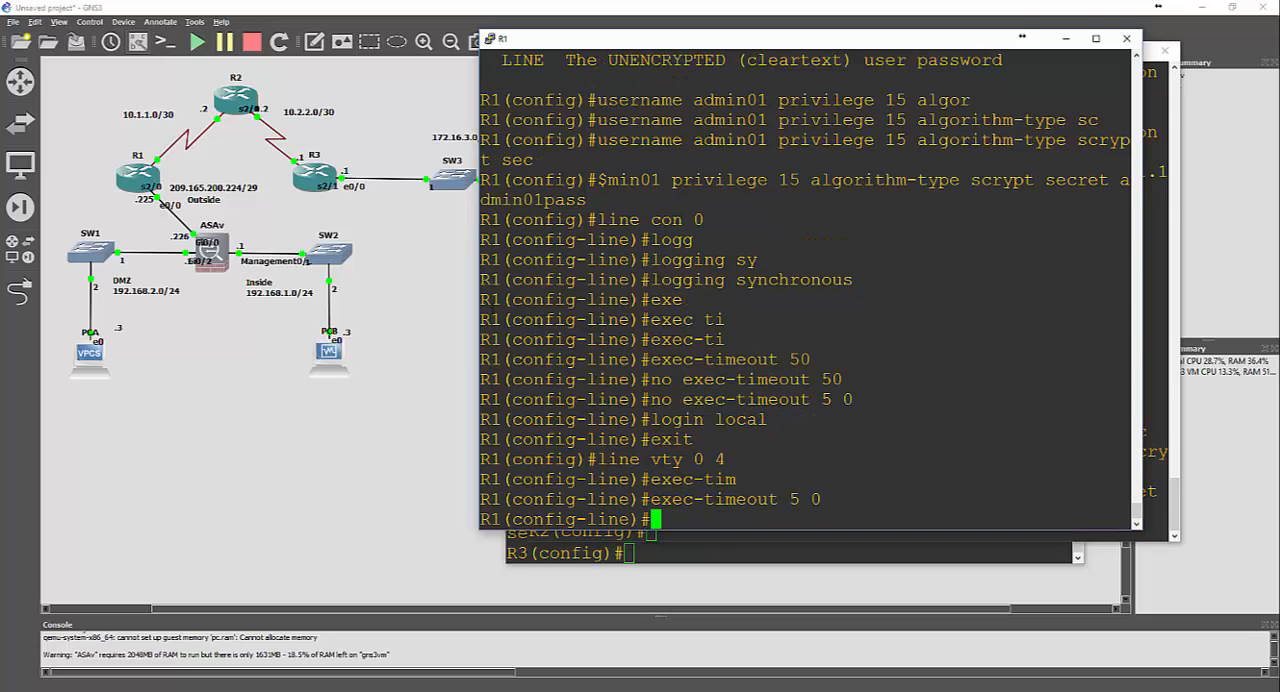
text(login local)
key(Return)
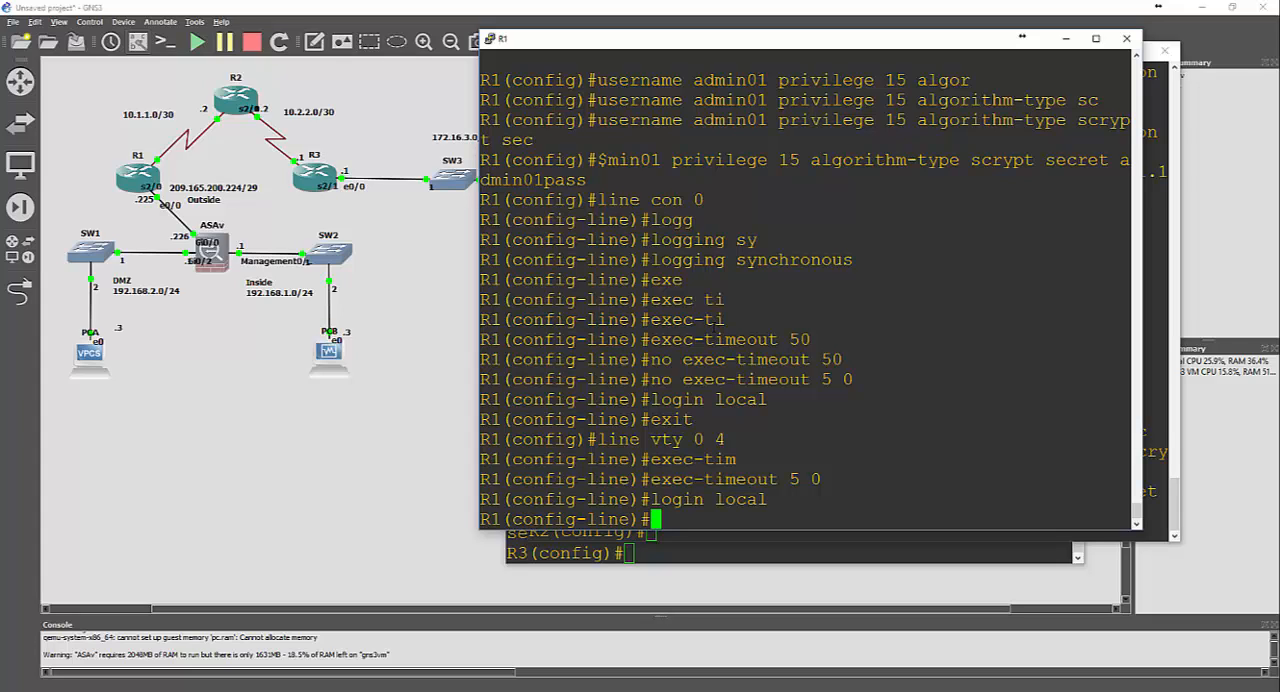
Switch to R2's console, enter configuration of console line 0, and enable synchronous logging on it
key(alt+Tab)
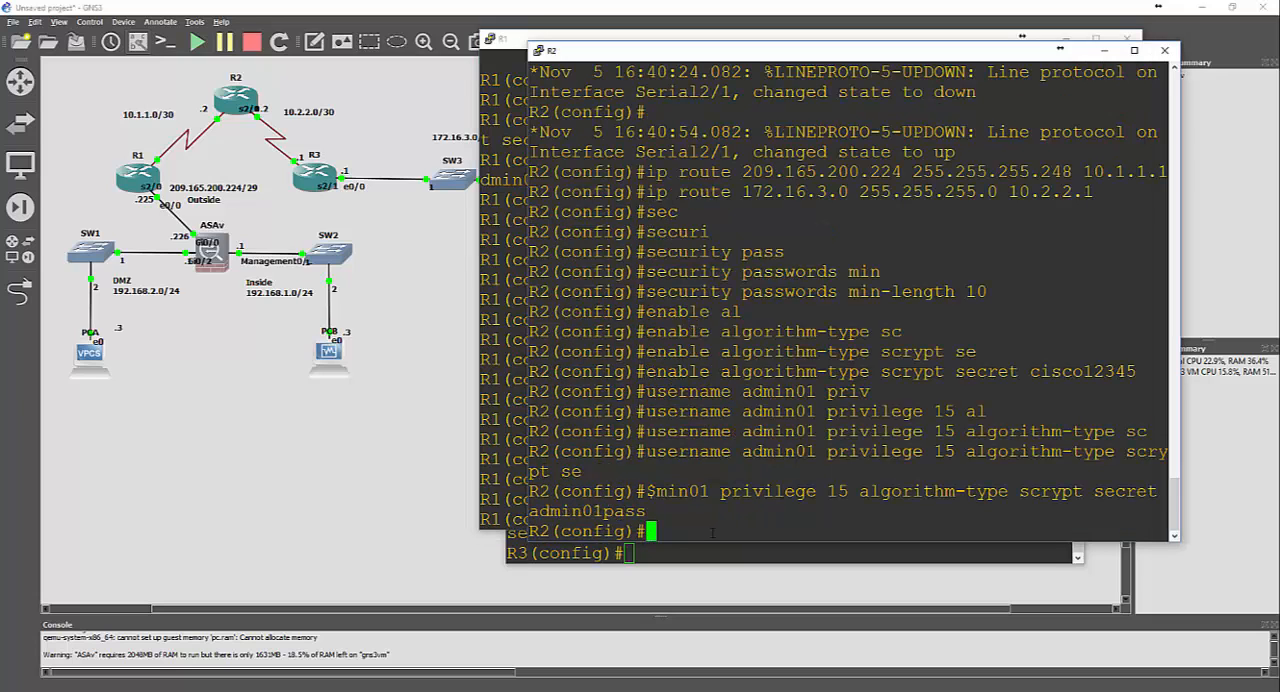
text(line con 0)
key(Return)
text(logging sy)
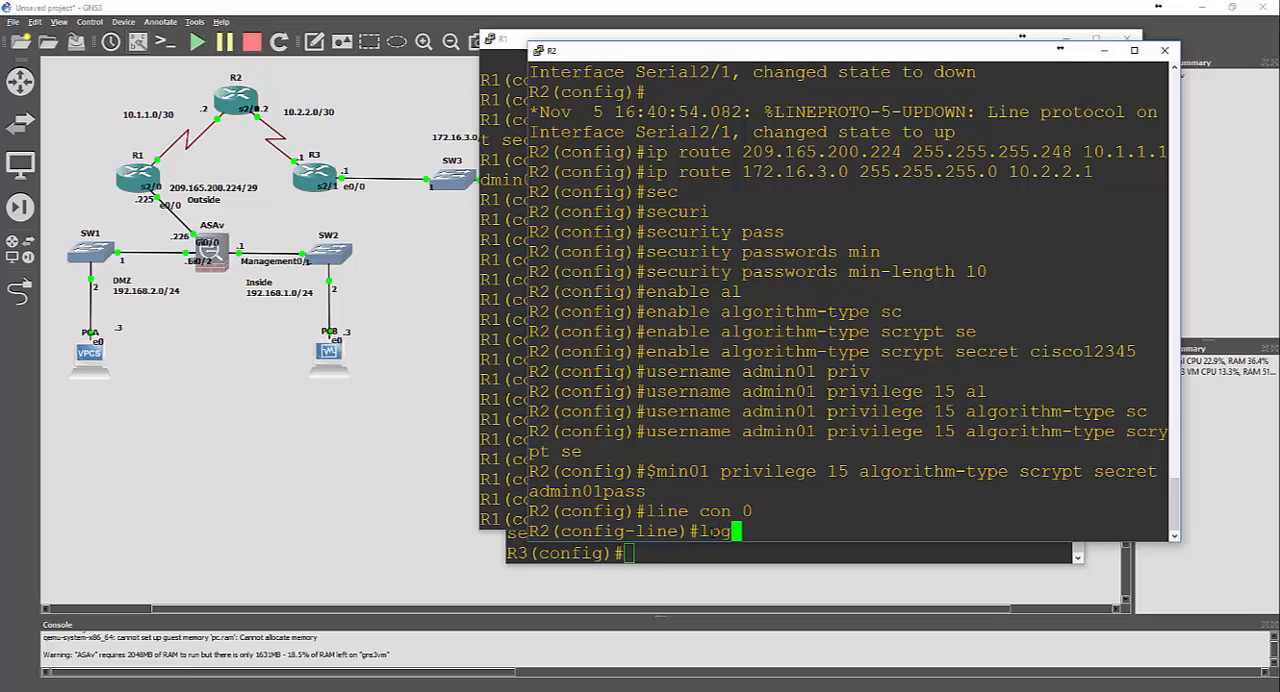
key(Tab)
key(Return)
Enable local login and set exec-timeout 5 0 on R2's console line 0
text(login local)
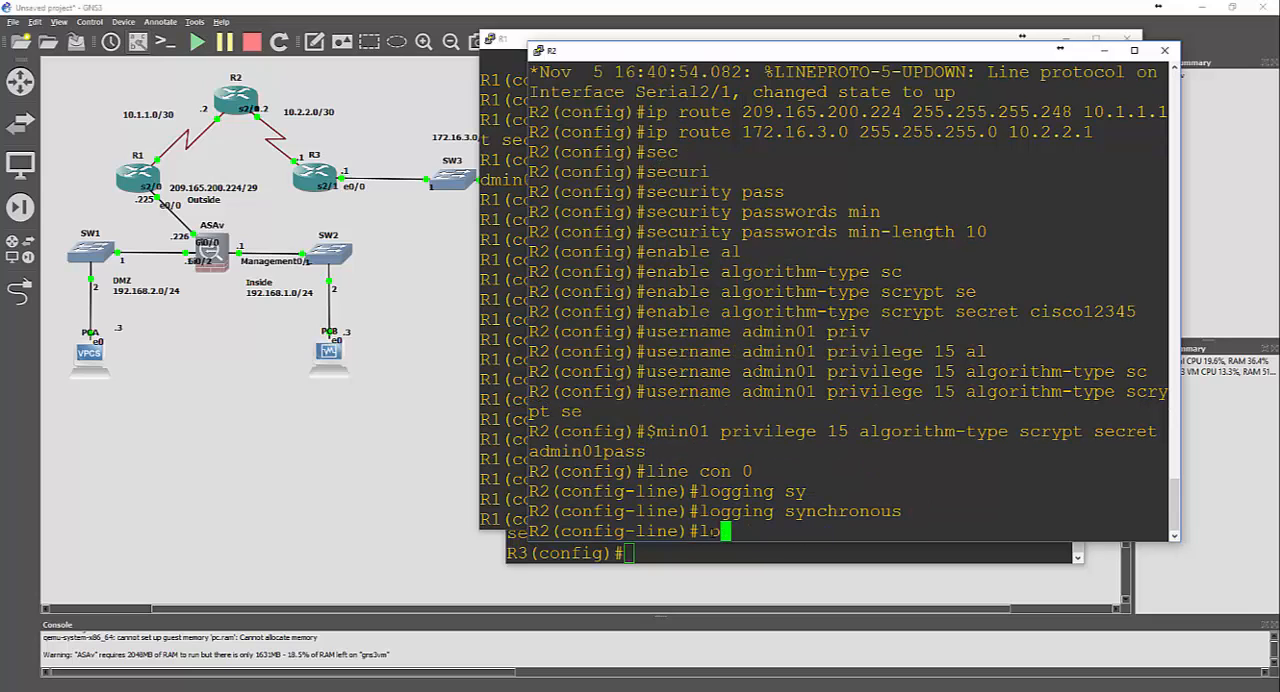
key(Return)
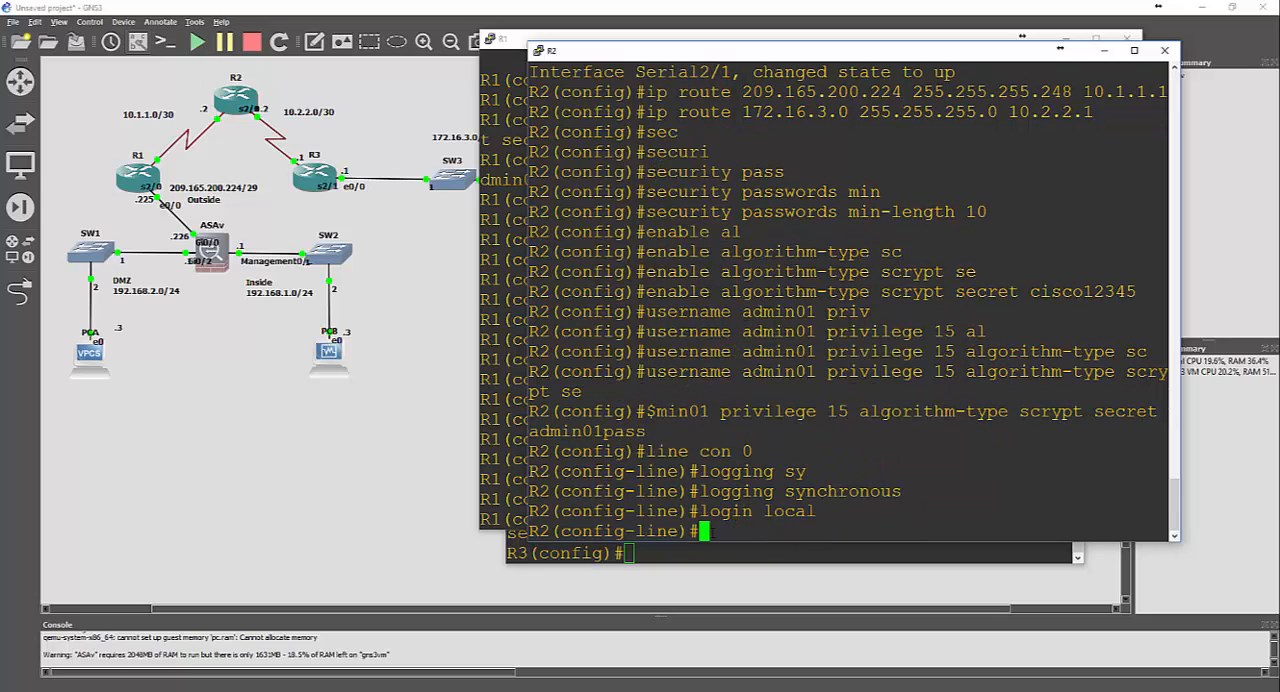
text(exec-time)
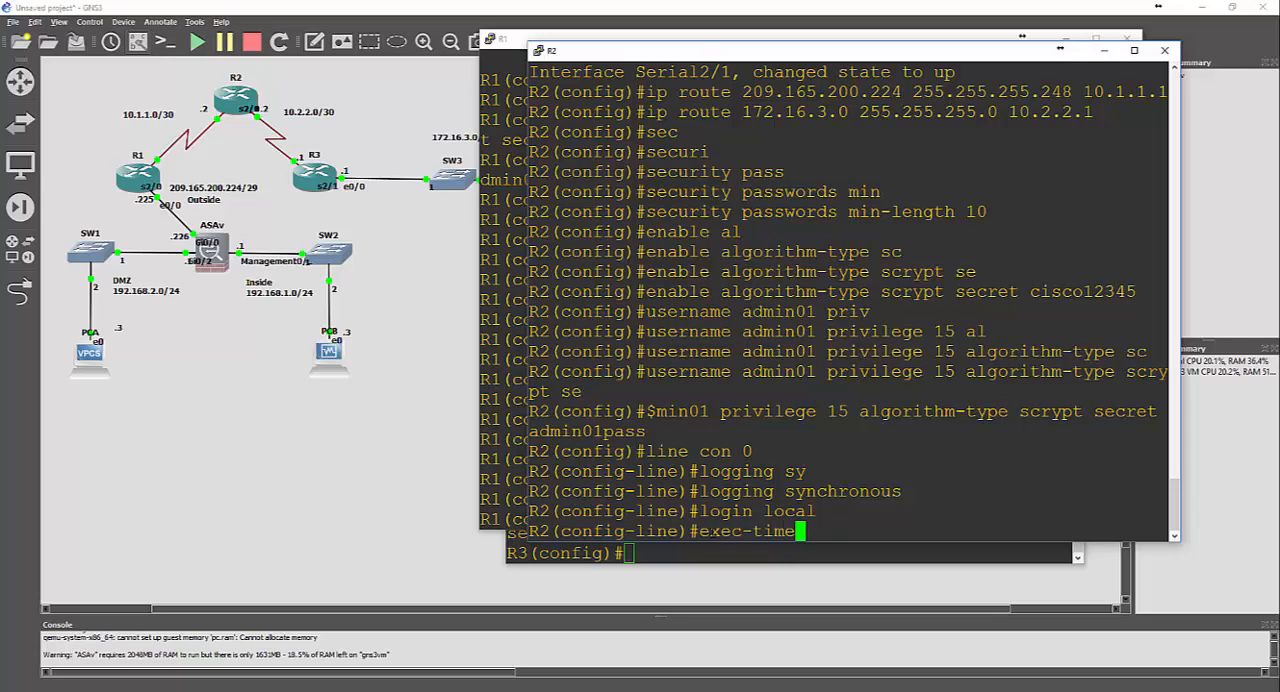
text(out 5 0)
key(Return)
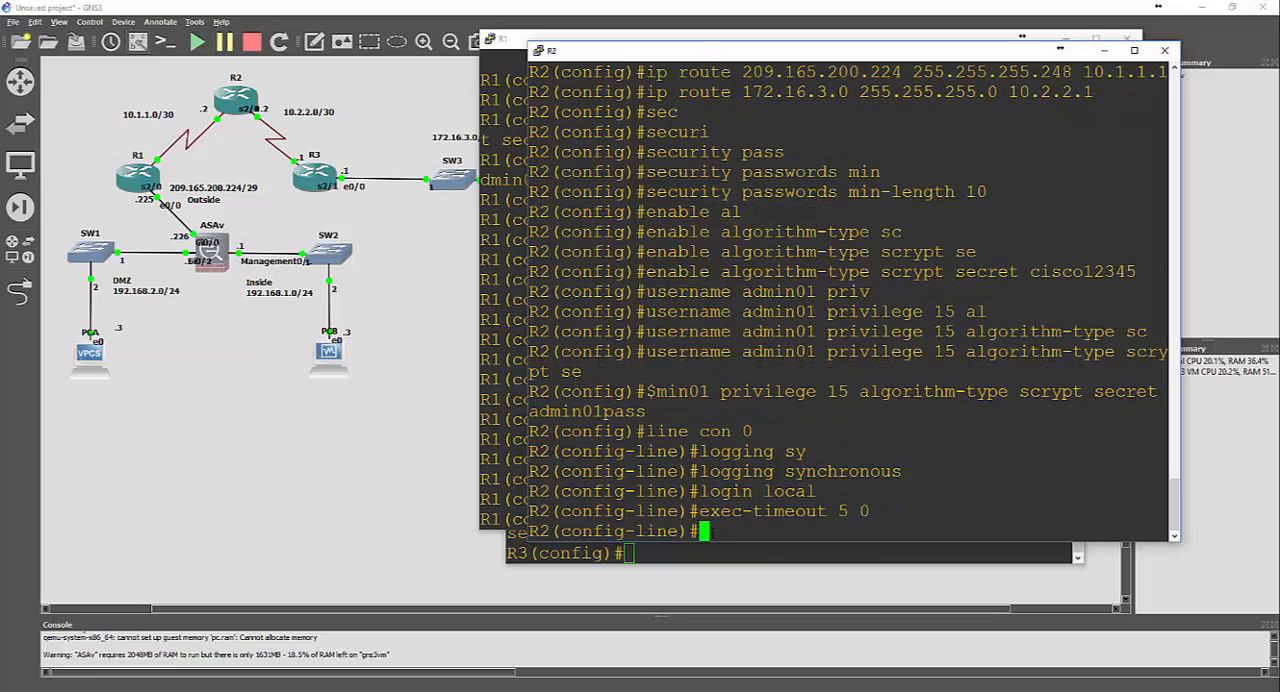
Leave R2's console line and configure its vty lines 0 4 with exec-timeout 5 0 and local login
text(exit)
key(Return)
text(line vty 0 4)
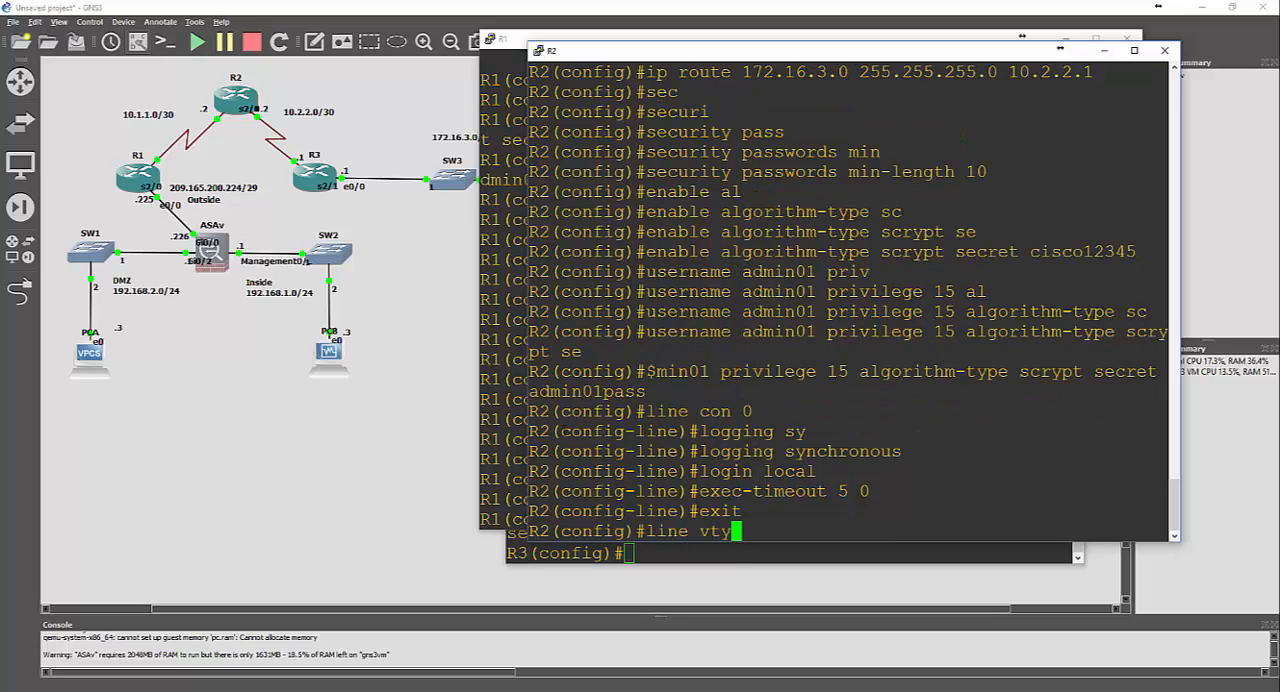
key(Return)
text(e)
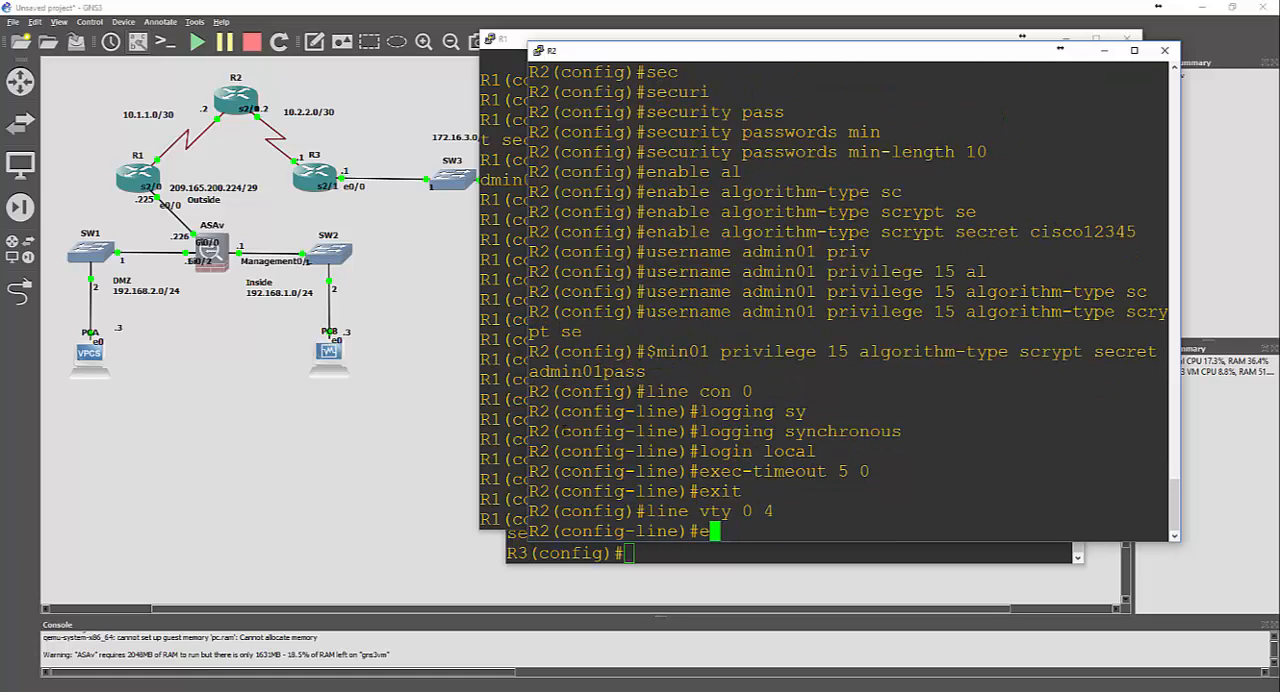
text(xec-time)
key(Tab)
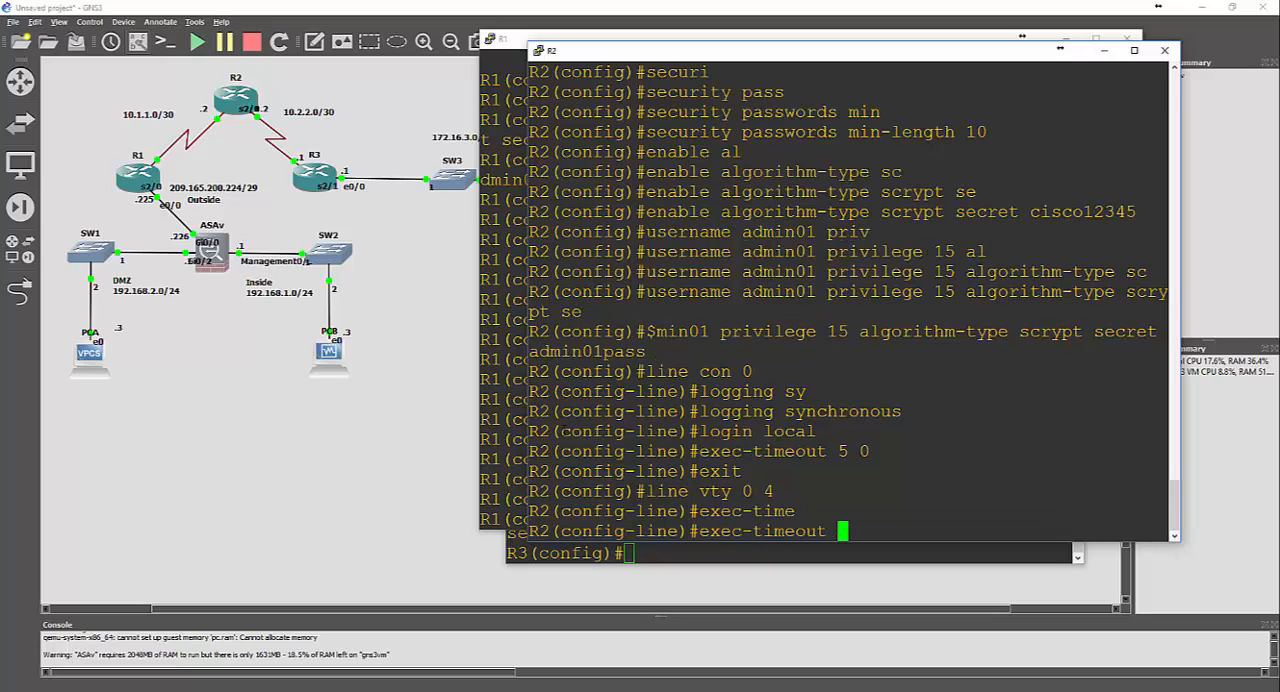
text(5 0)
key(Return)
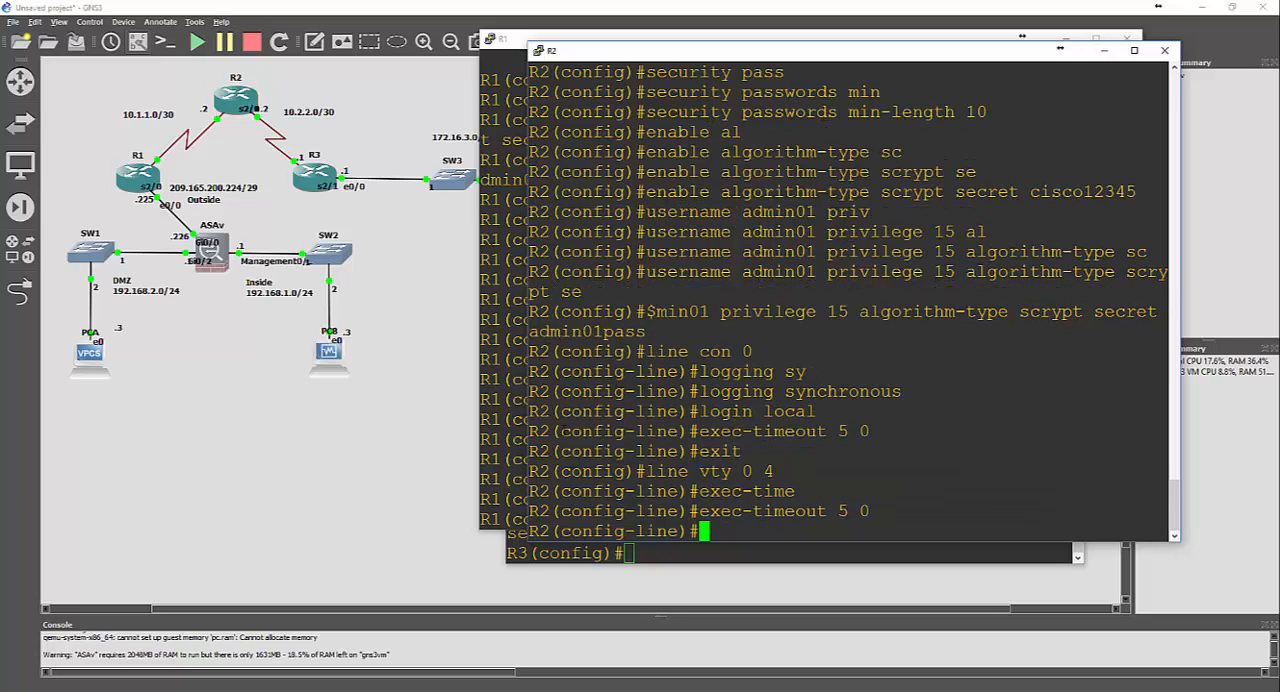
text(login local)
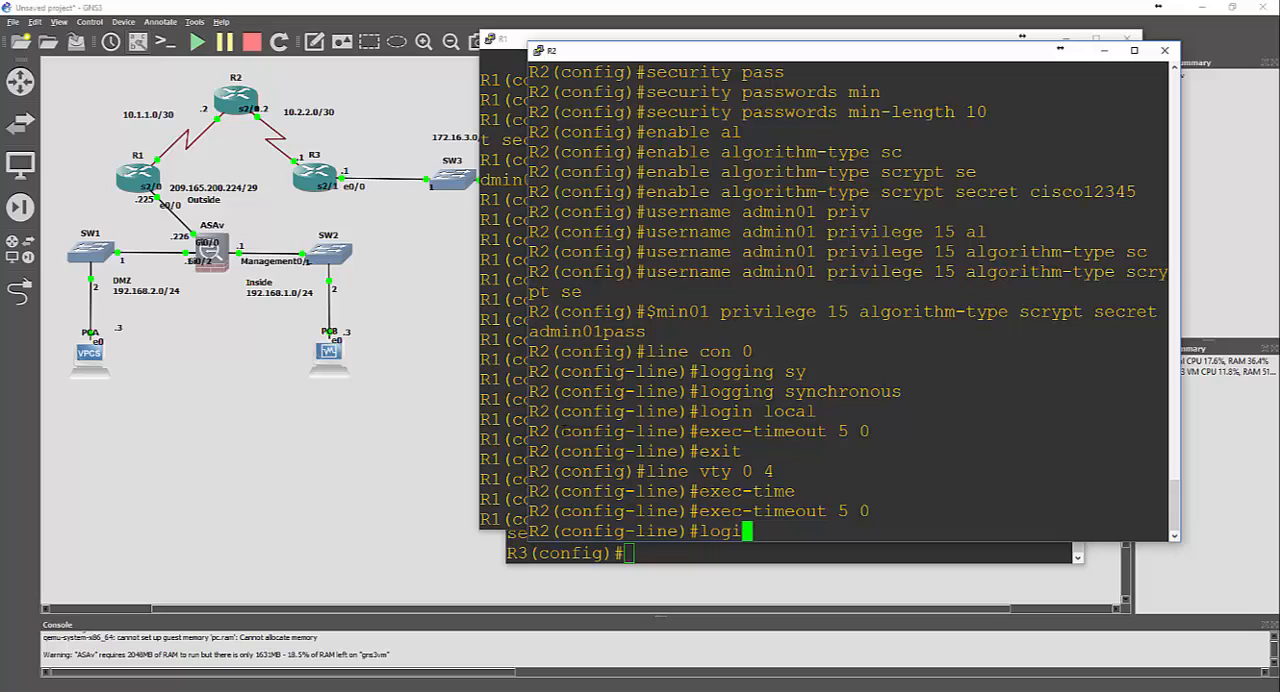
key(Return)
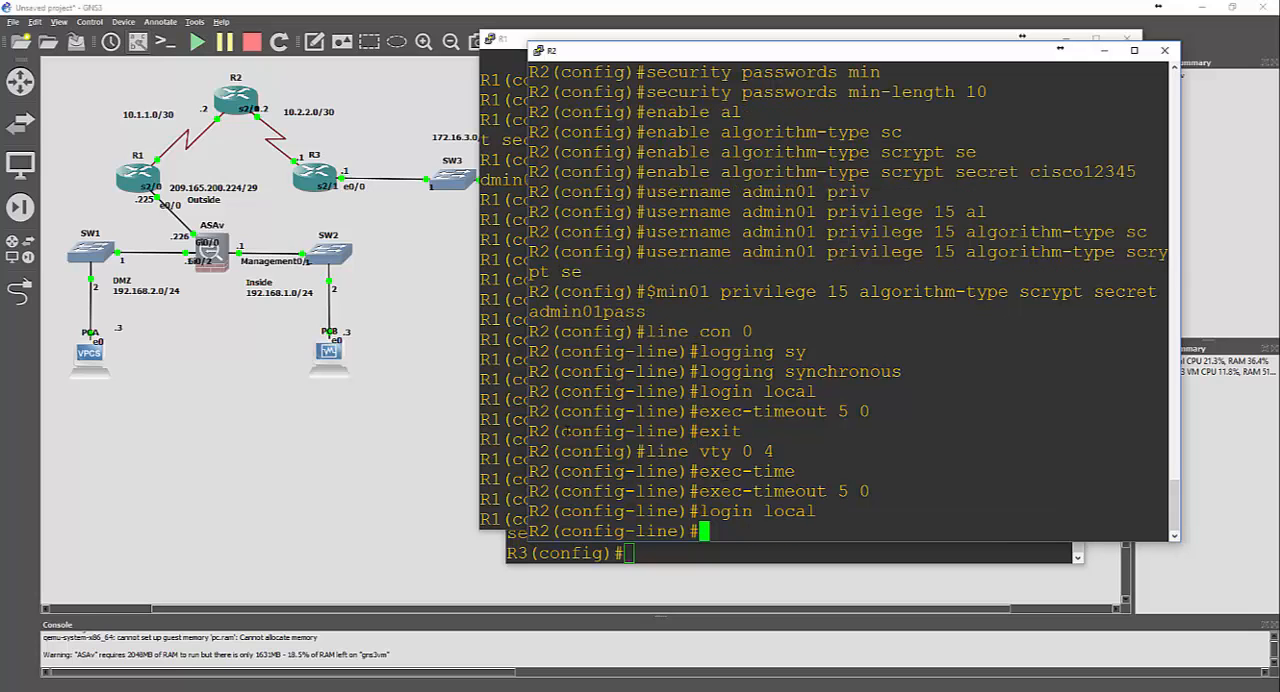
Switch to R3's console, enter configuration of console line 0, and enable synchronous logging on it
click(576, 554)
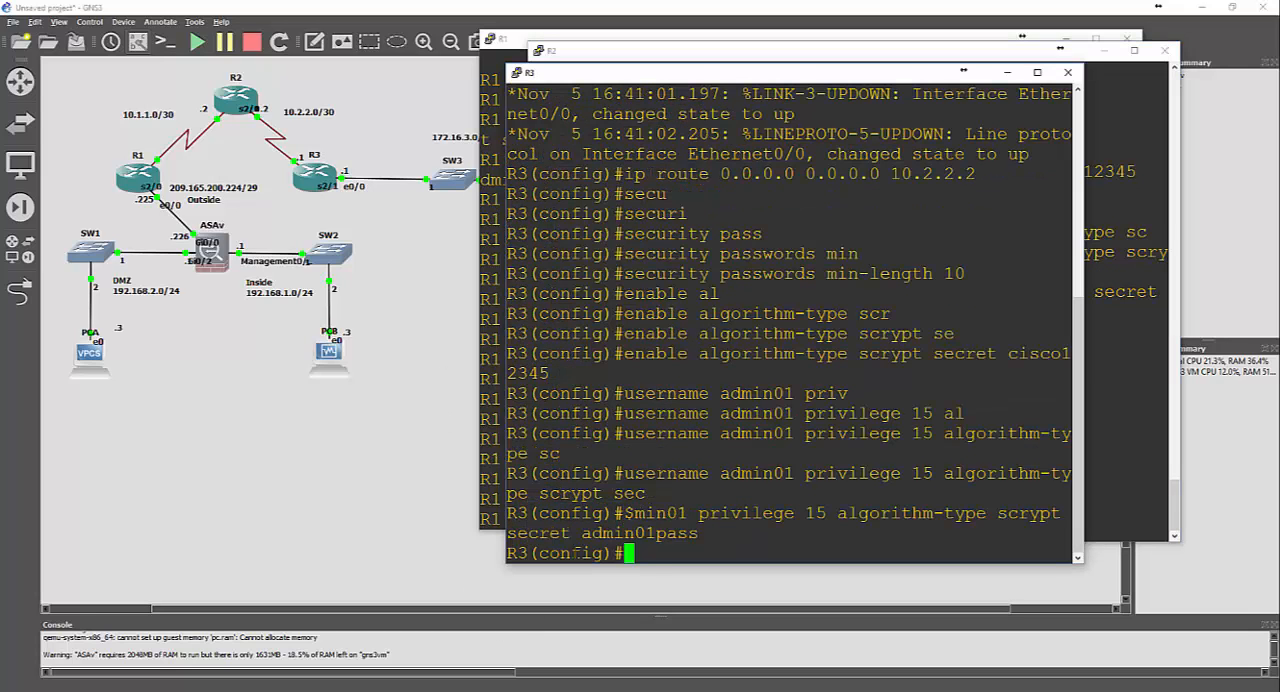
text(line con 0)
key(Return)
text(line)#l)
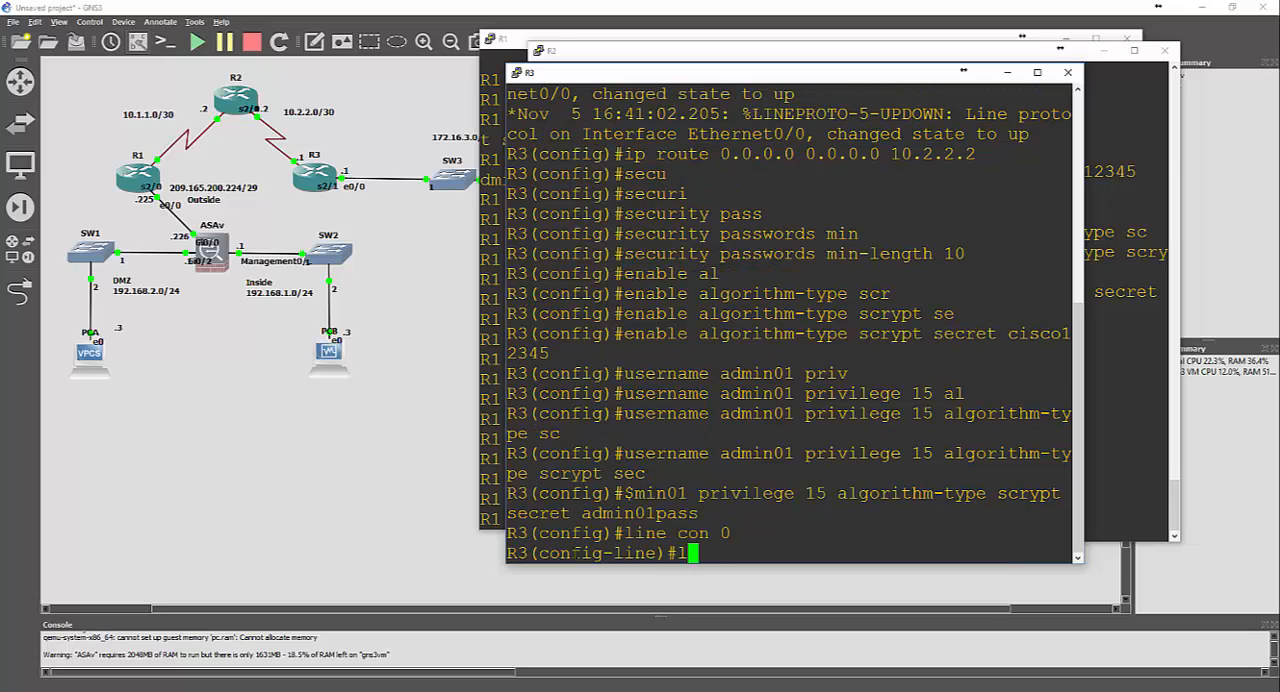
text(ogging sy)
key(Tab)
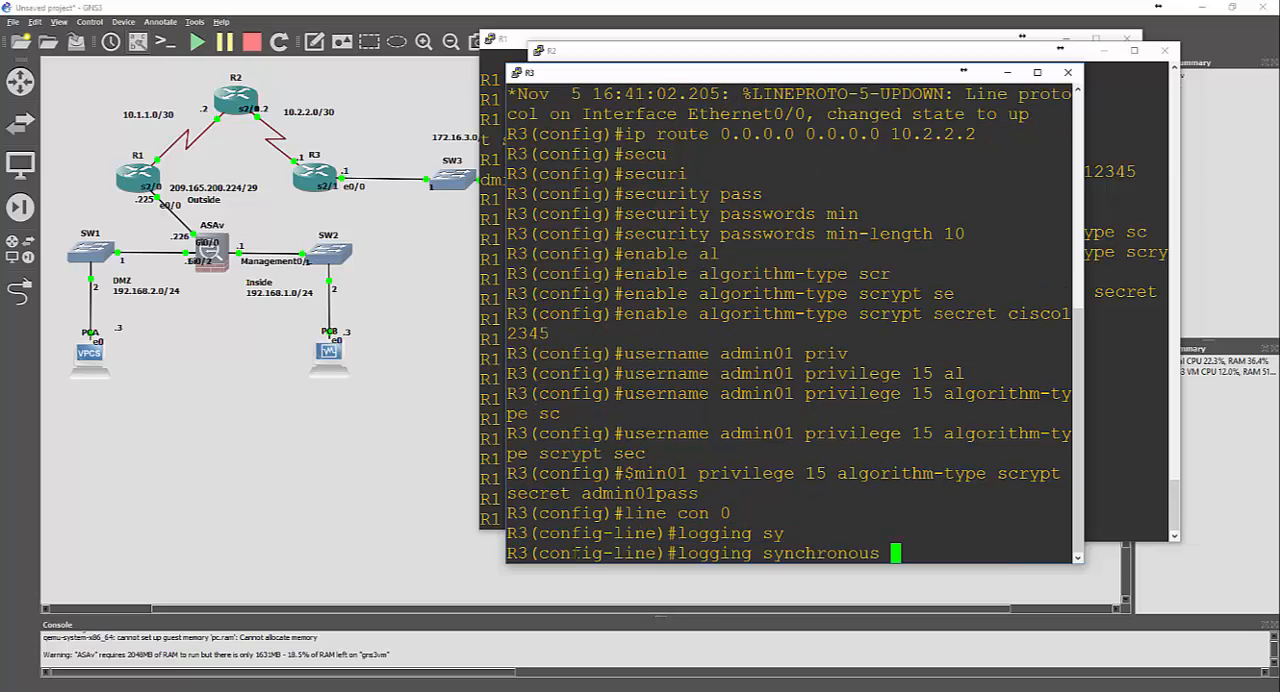
key(Return)
Enable local login and set exec-timeout 5 0 on R3's console line 0
text(login lo)
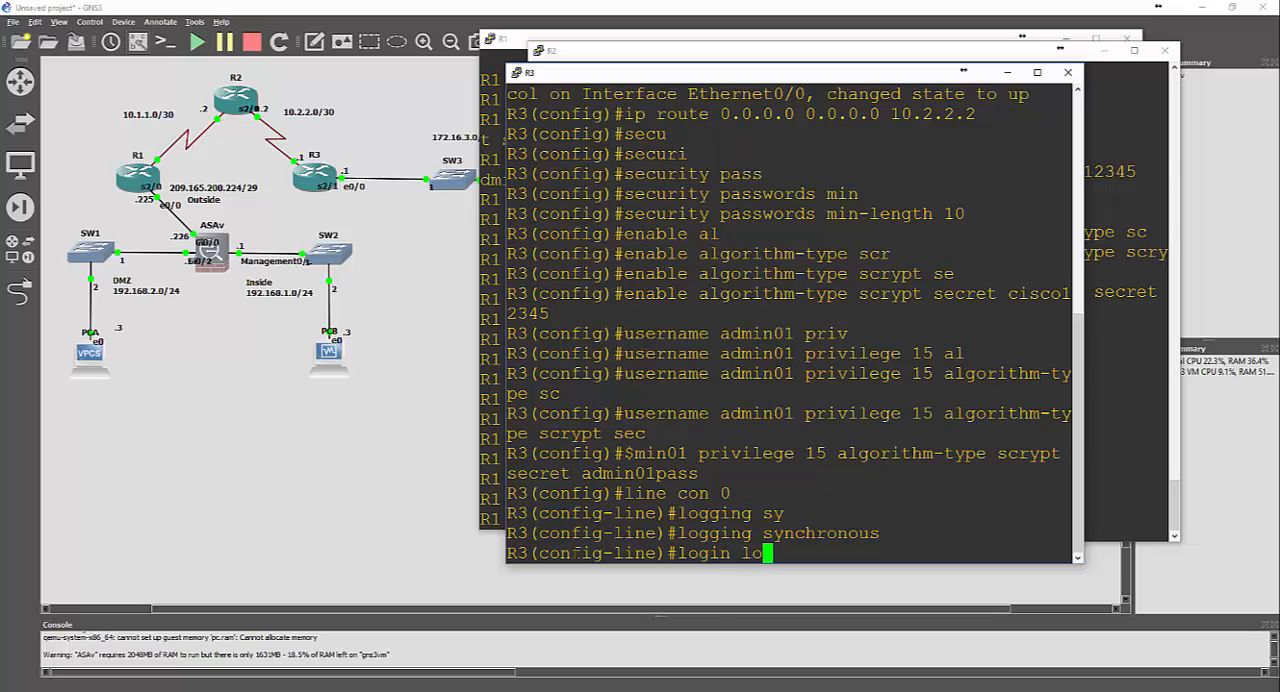
text(cal)
key(Return)
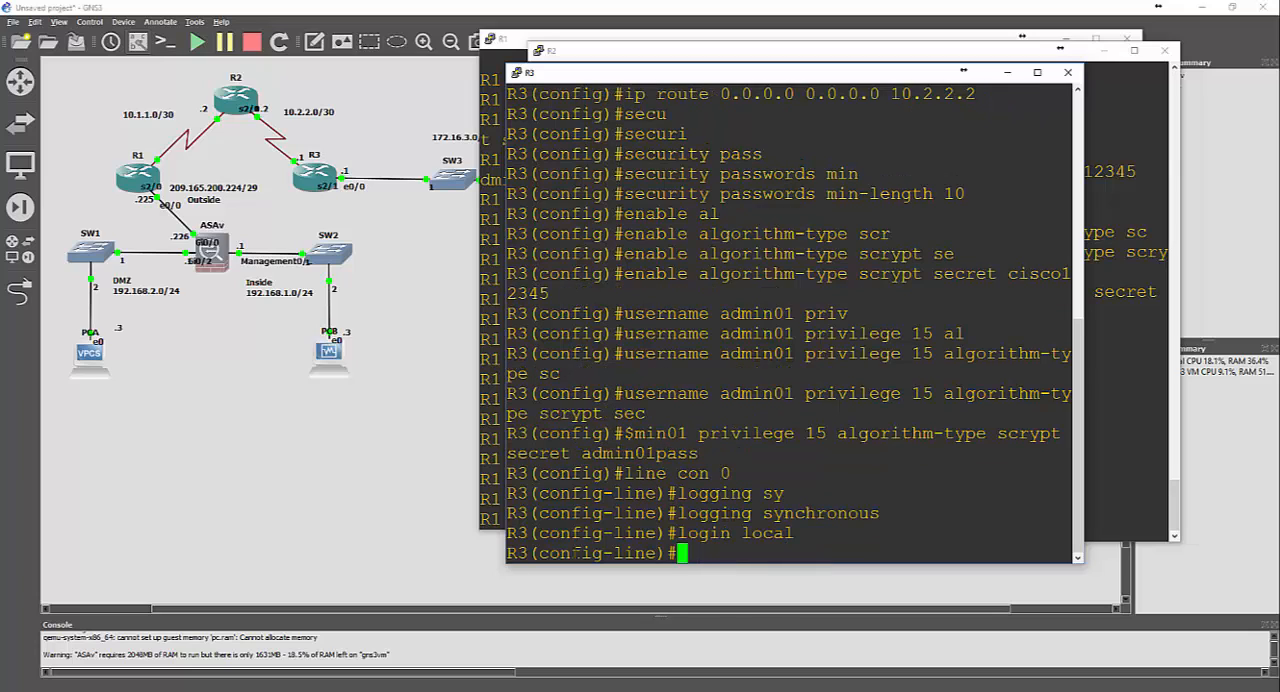
text(exec-time)
key(Tab)
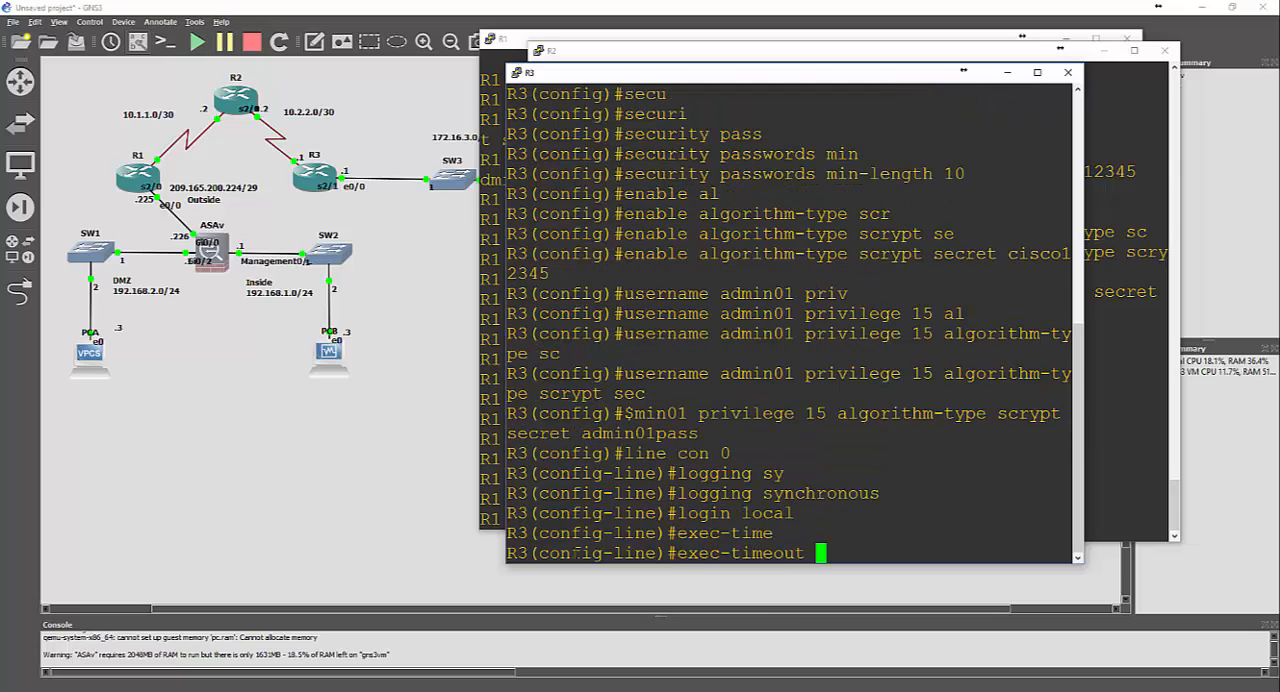
text(5 0)
key(Return)
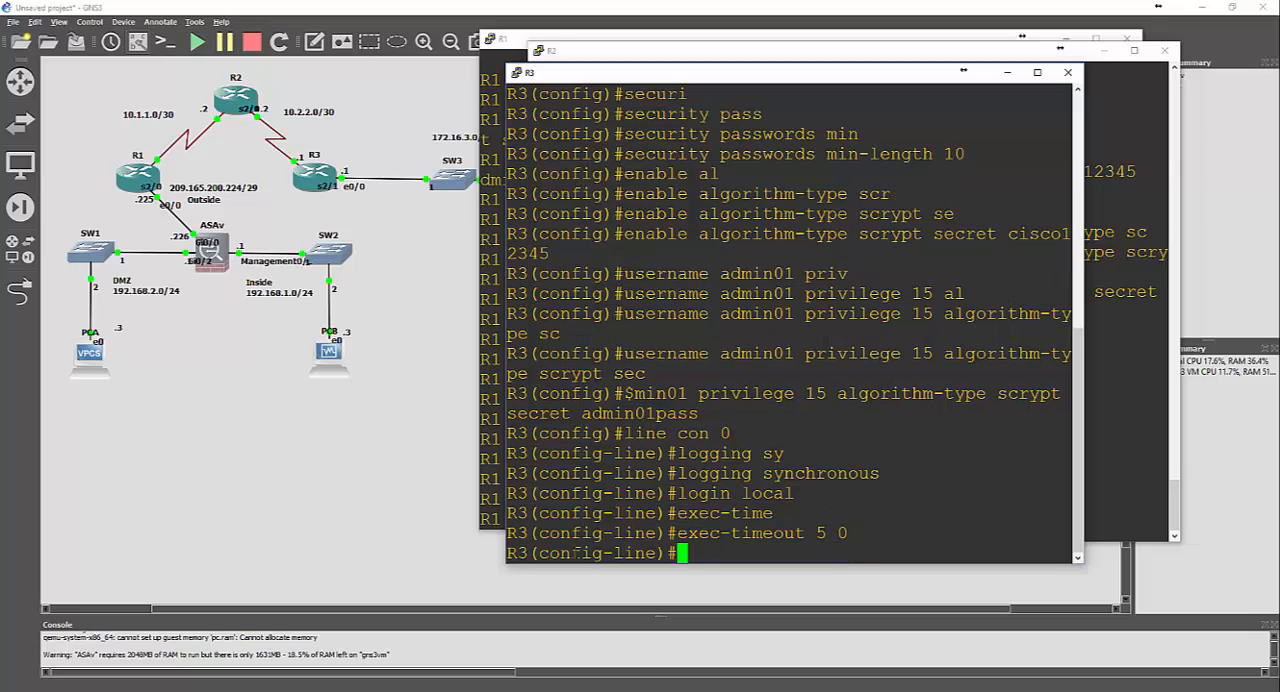
Configure R3's vty lines 0 4 with exec-timeout 5 0 and local login
text(line vty 0 4)
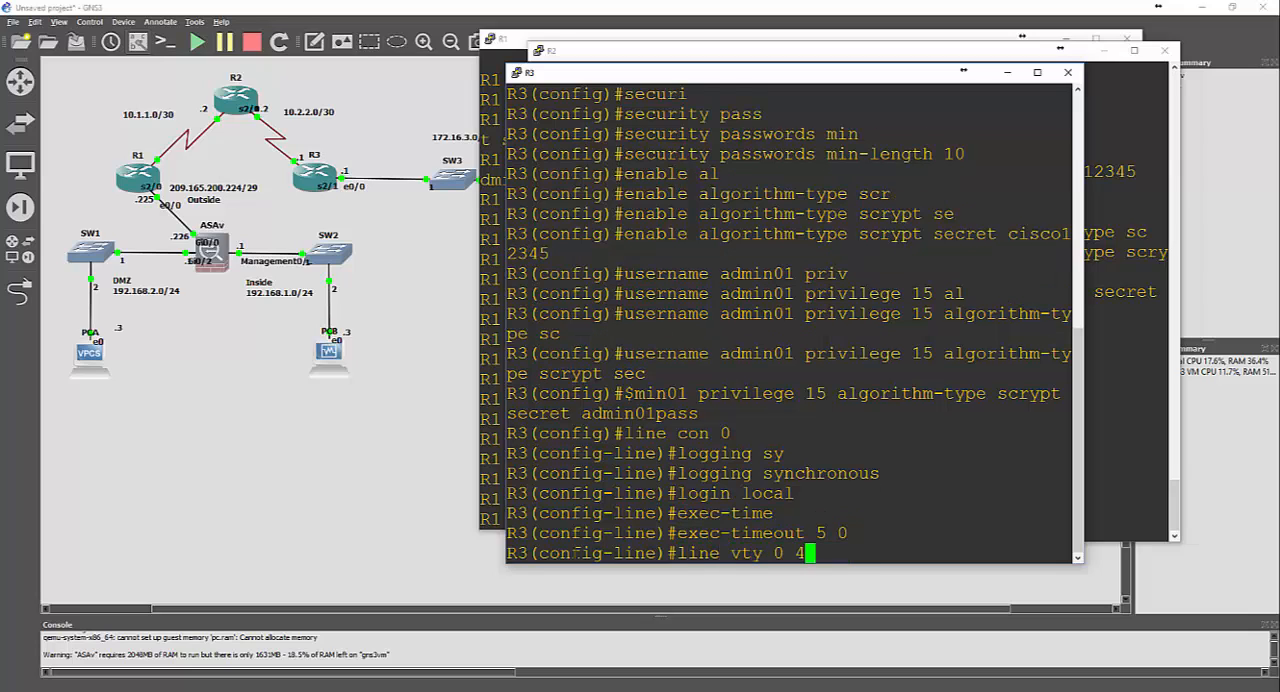
key(Return)
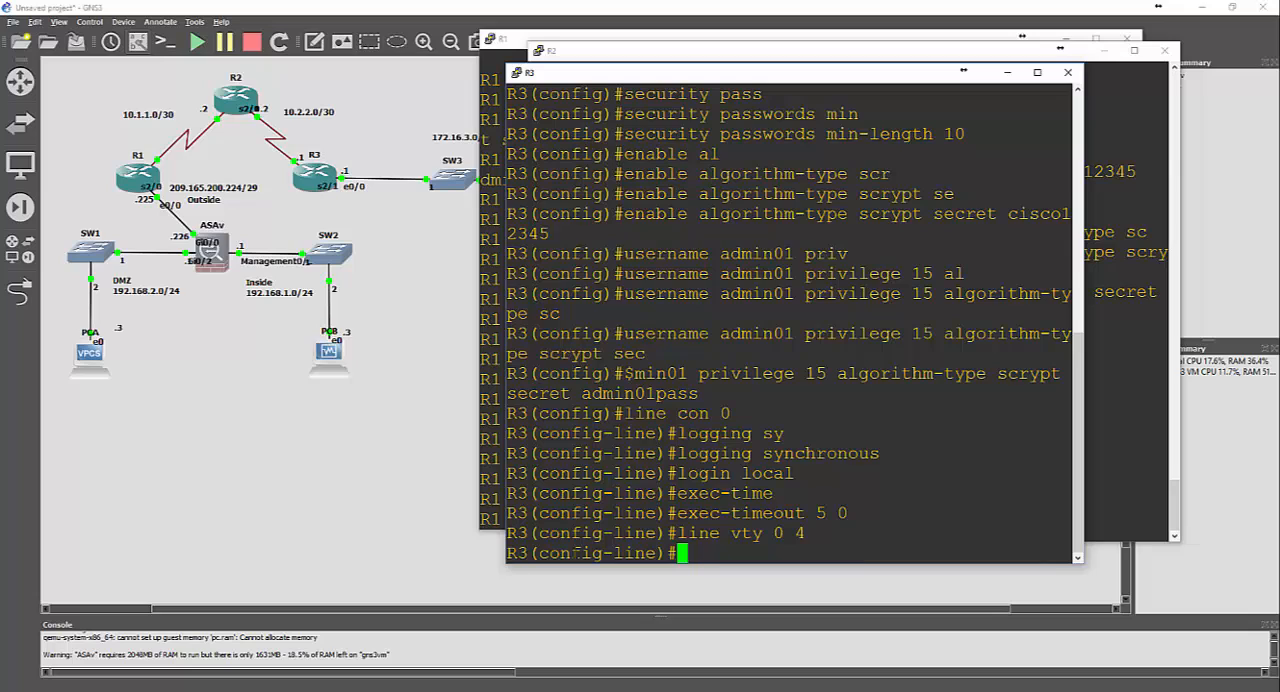
text(exec-time)
key(Tab)
text(5 0)
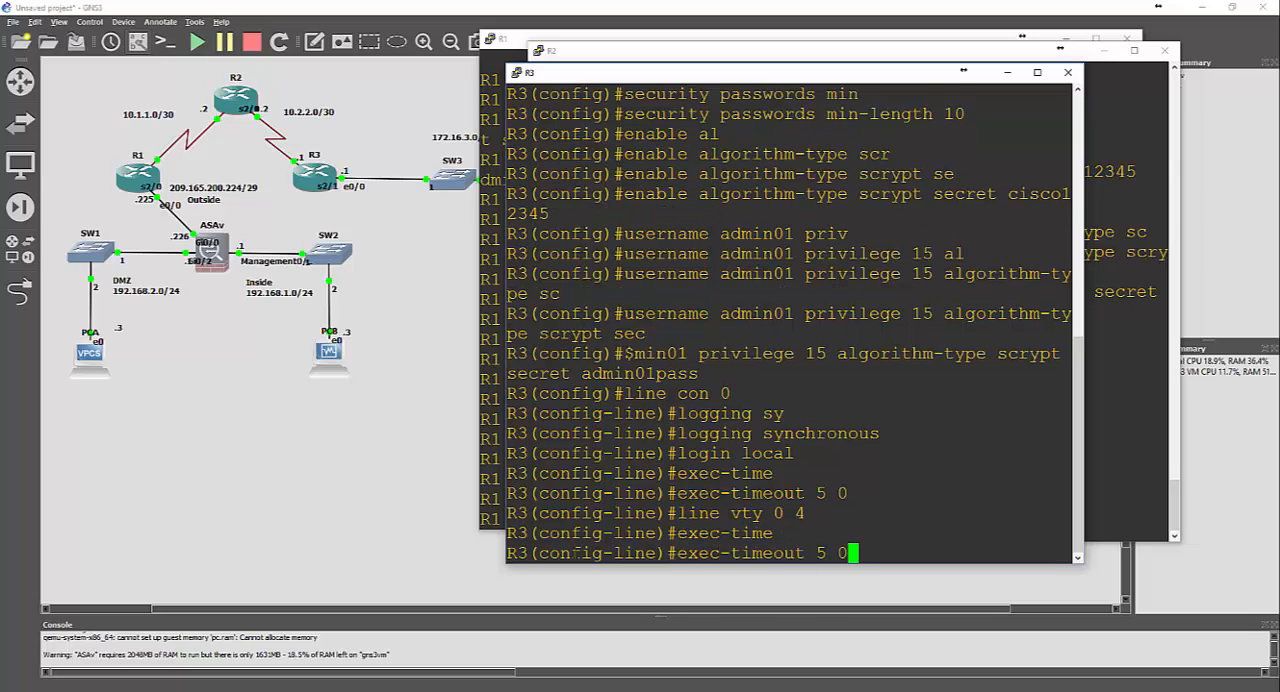
key(Return)
text(login lo)
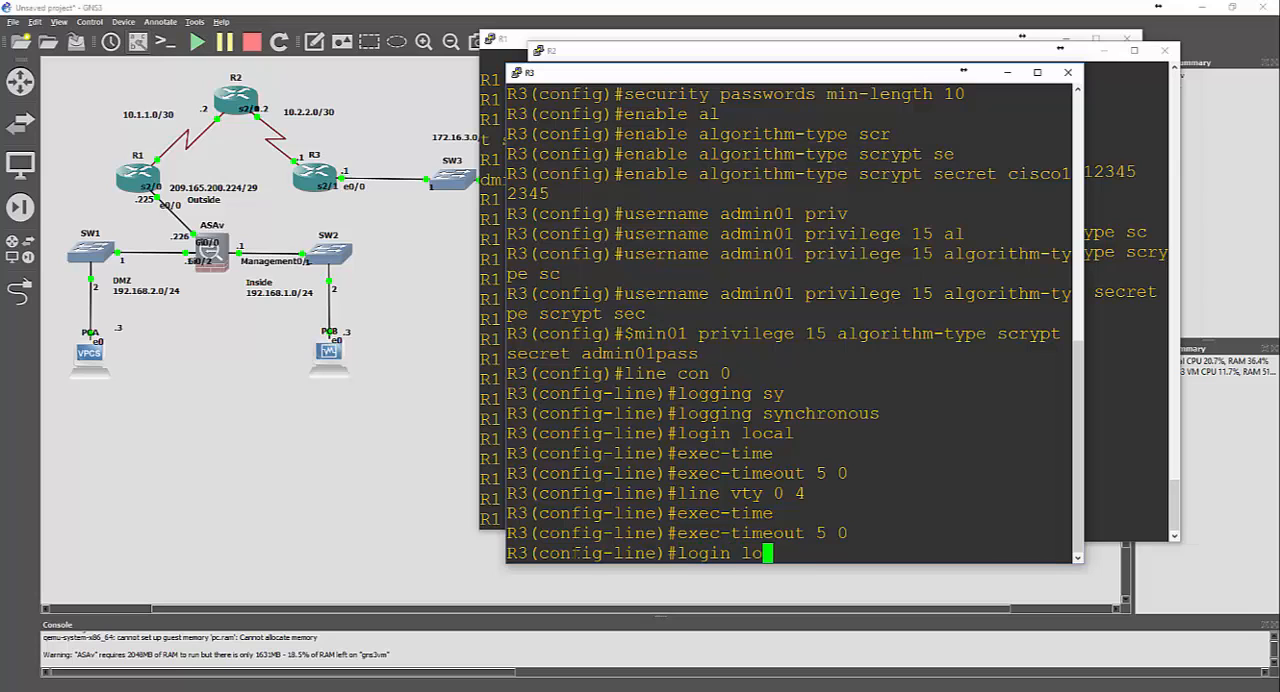
text(cal)
key(Return)
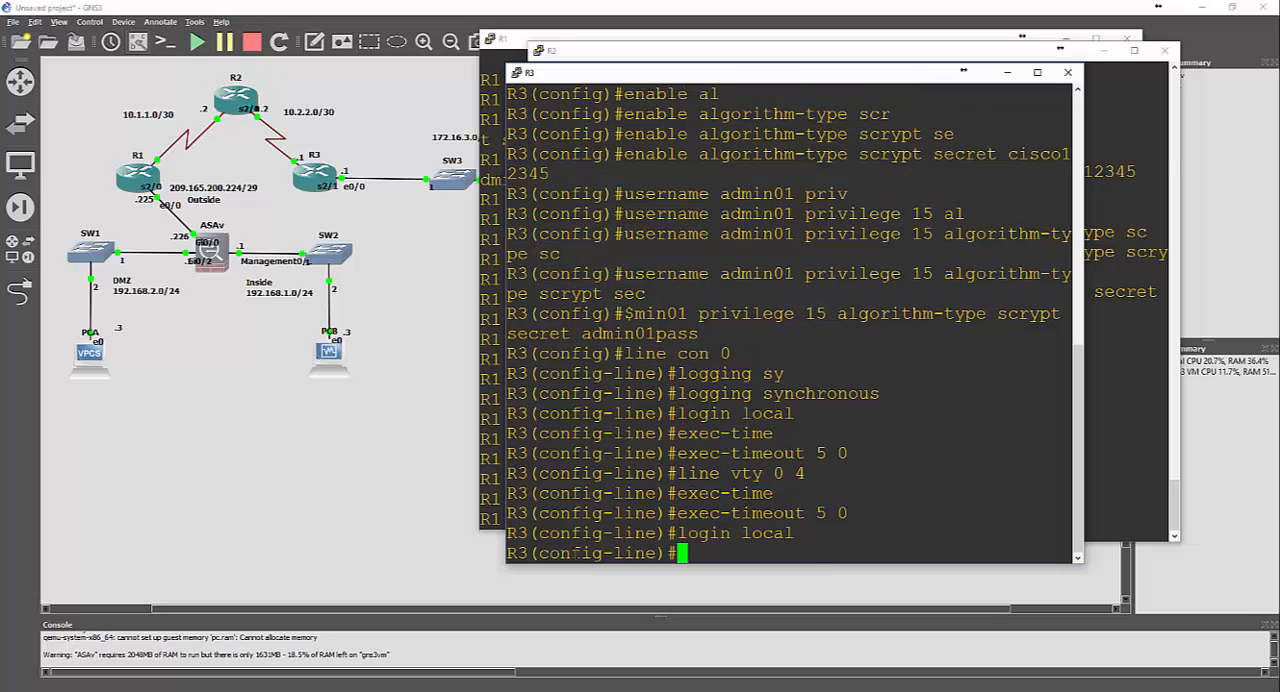
Switch to R1's console and leave its vty line configuration
click(491, 490)
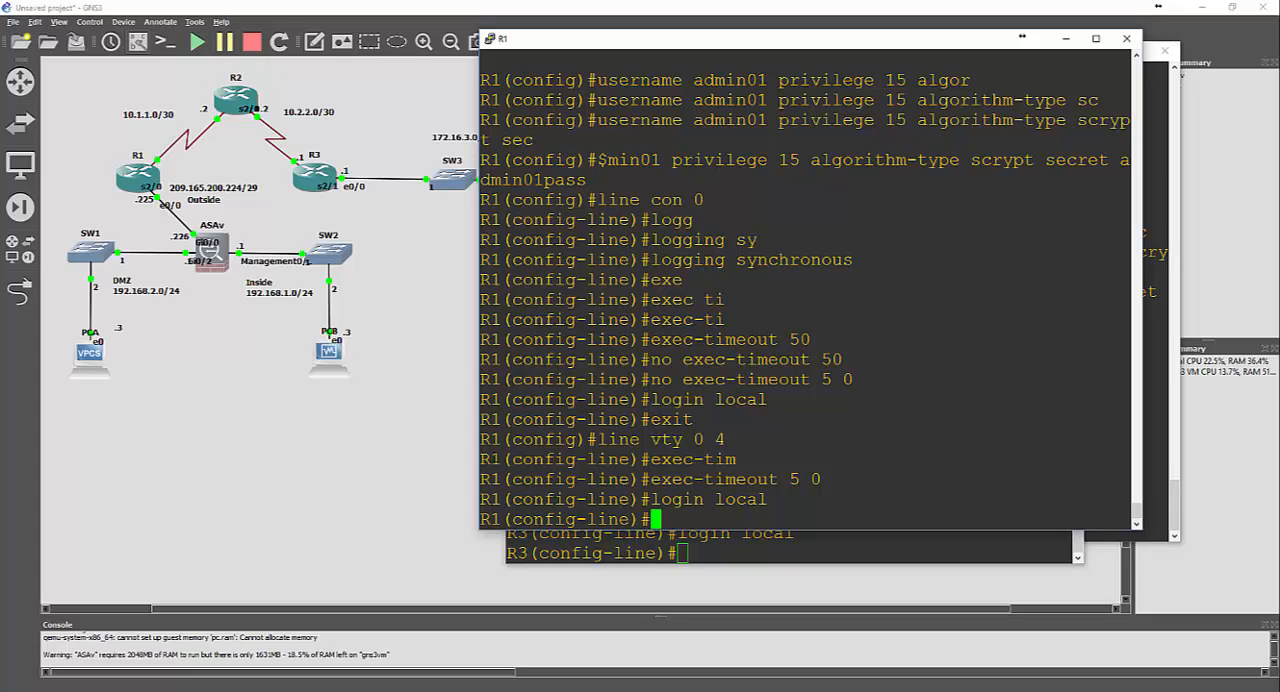
text(exit)
key(Return)
Try to compose an http server command on R1 and list the options available for http
text(http)
key(Tab)
text(se)
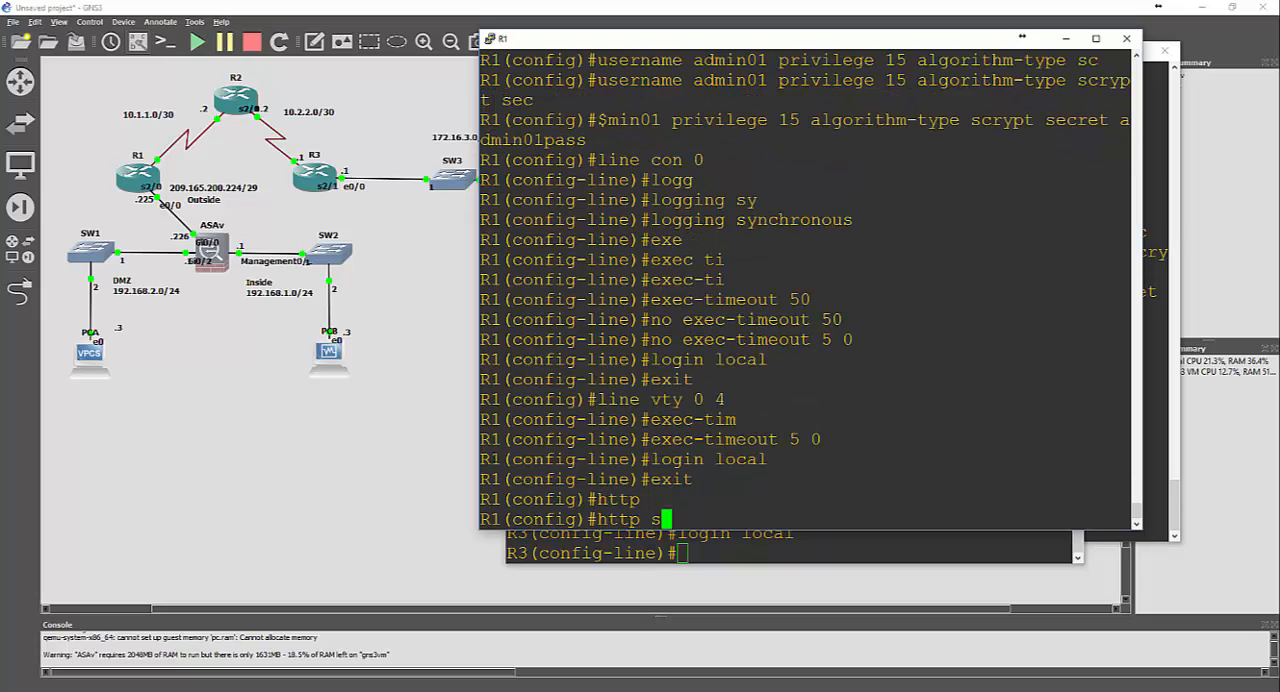
key(Tab)
key(BackSpace)
key(BackSpace)
key(BackSpace)
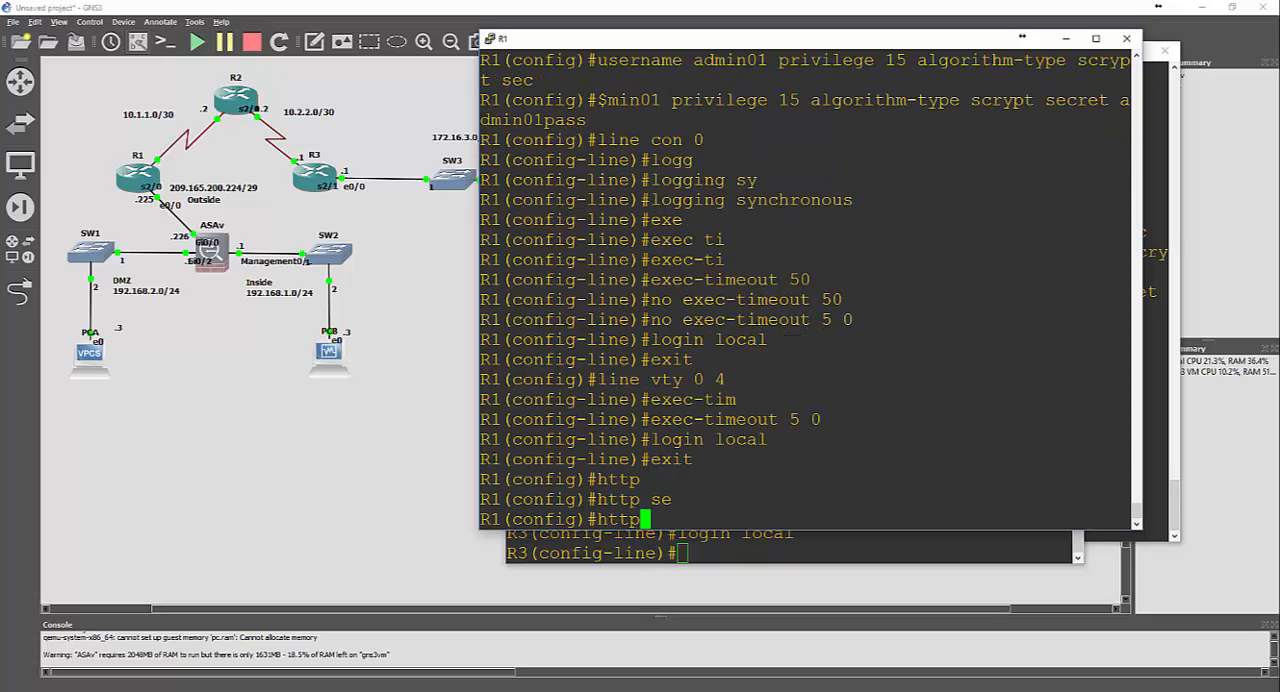
text(-ser)
key(Tab)
key(BackSpace)
key(BackSpace)
key(BackSpace)
key(BackSpace)
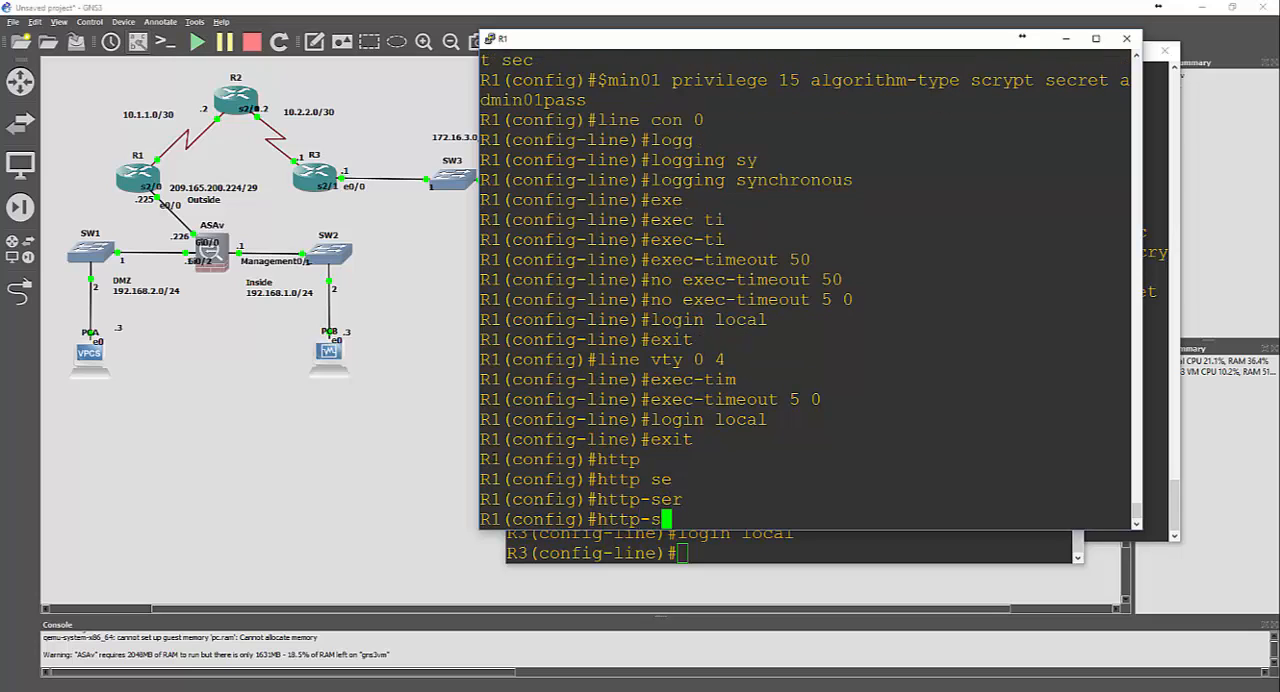
text(?)
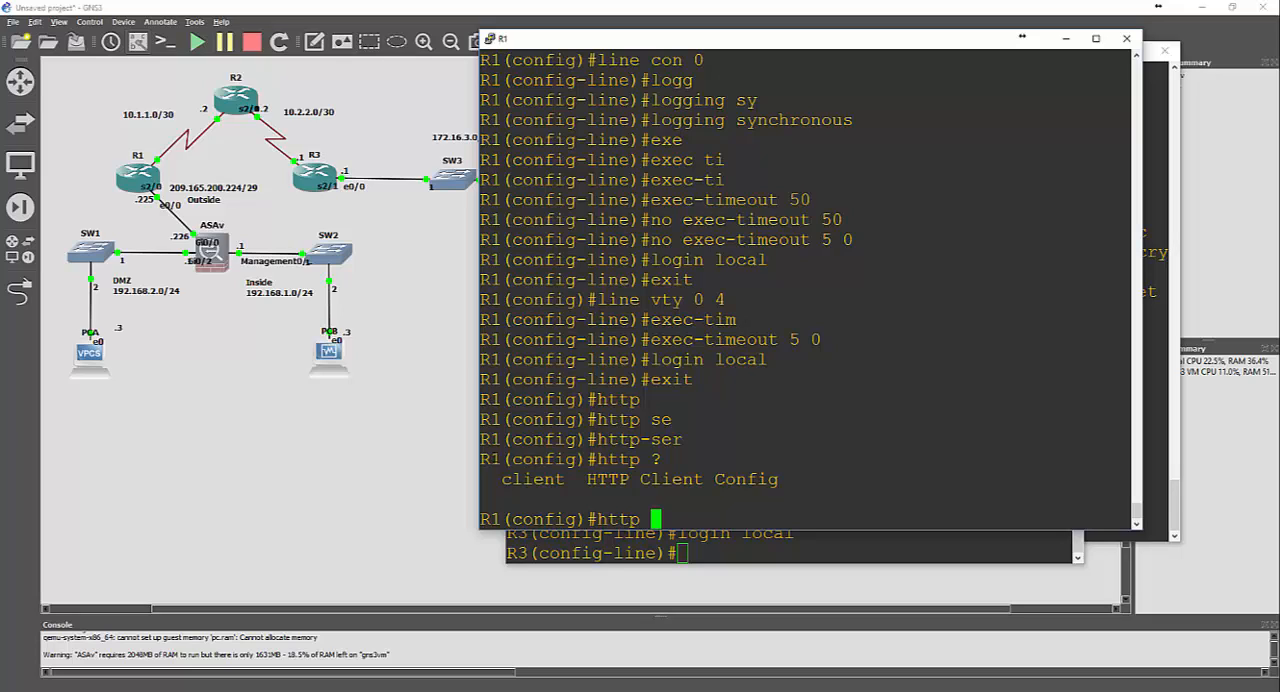
key(BackSpace)
Begin an ip http command on R1, listing its options and the keywords starting with secure-
key(BackSpace)
key(BackSpace)
key(BackSpace)
key(BackSpace)
text(ip hr)
key(BackSpace)
text(t)
key(Tab)
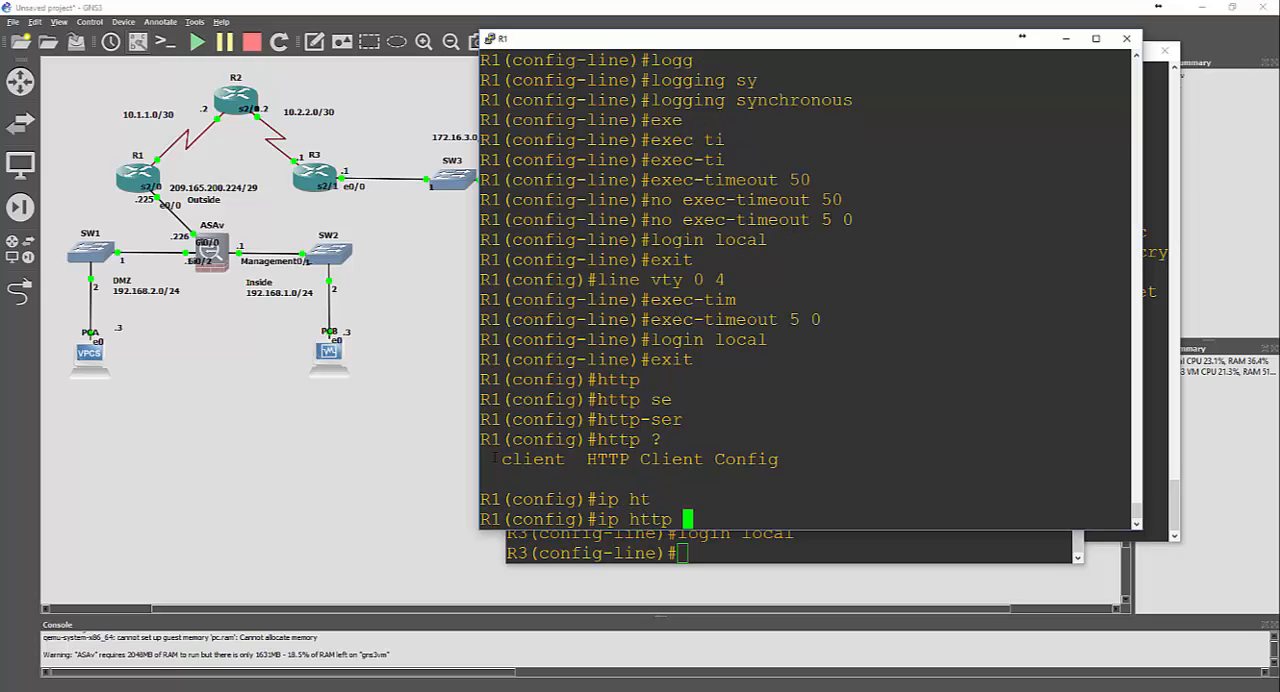
text(?)
key(space)
text(s)
key(Tab)
text(e)
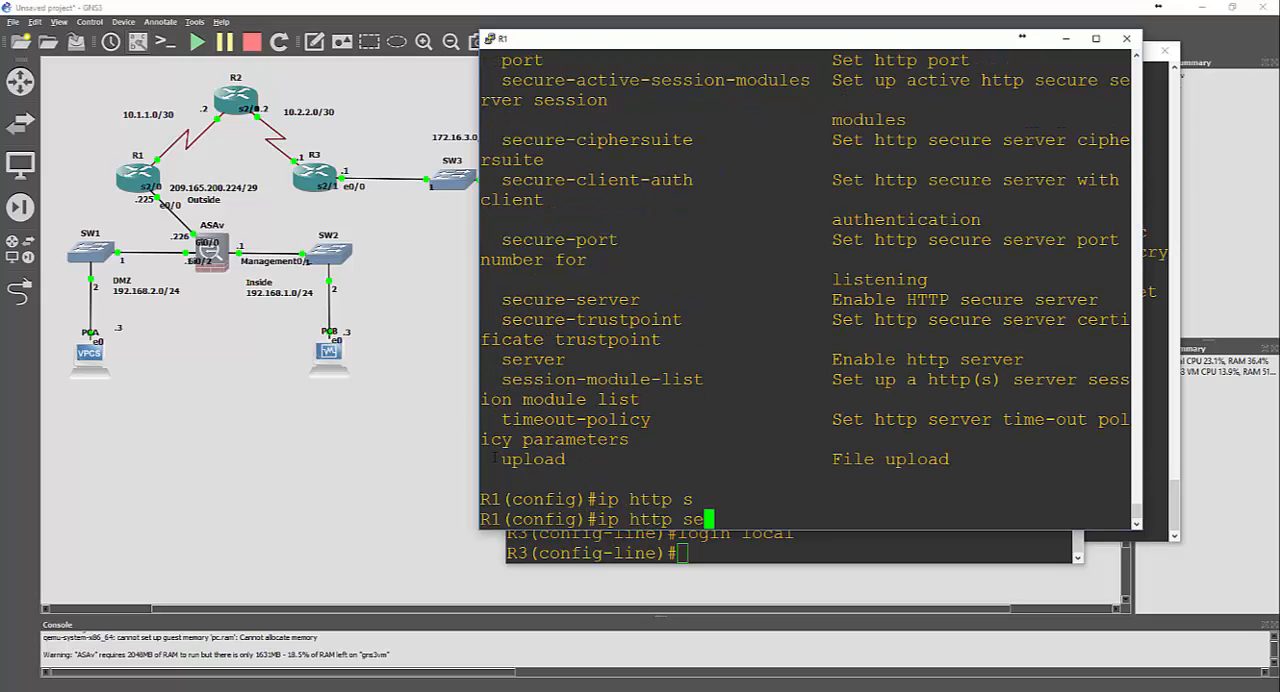
text(c)
key(Tab)
text(ure-?)
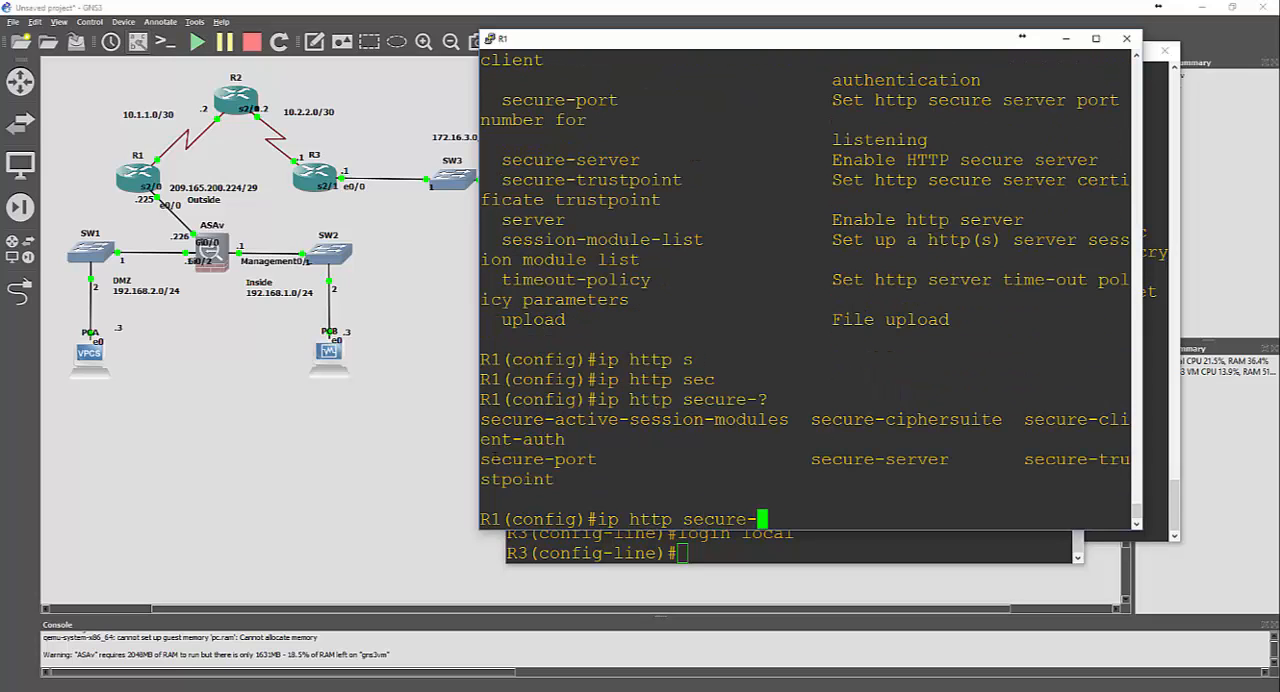
text(s)
Enable the HTTPS server on R1 with ip http secure-server
key(Tab)
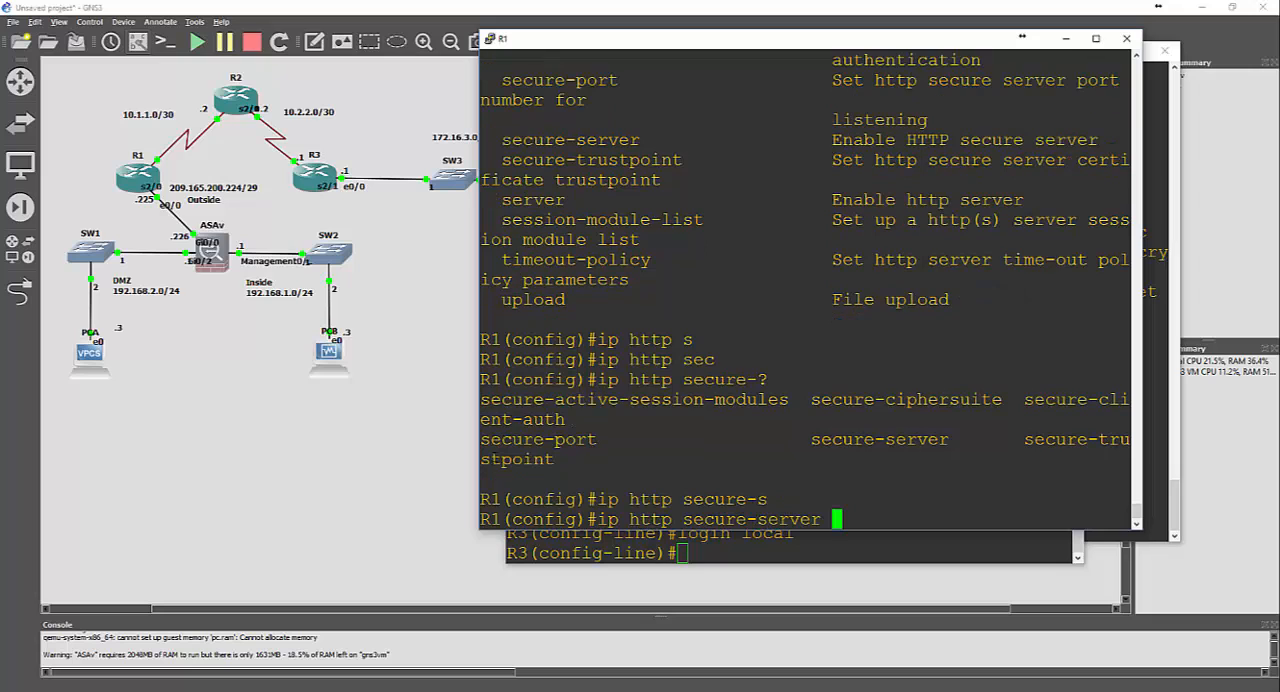
text(?)
key(Return)
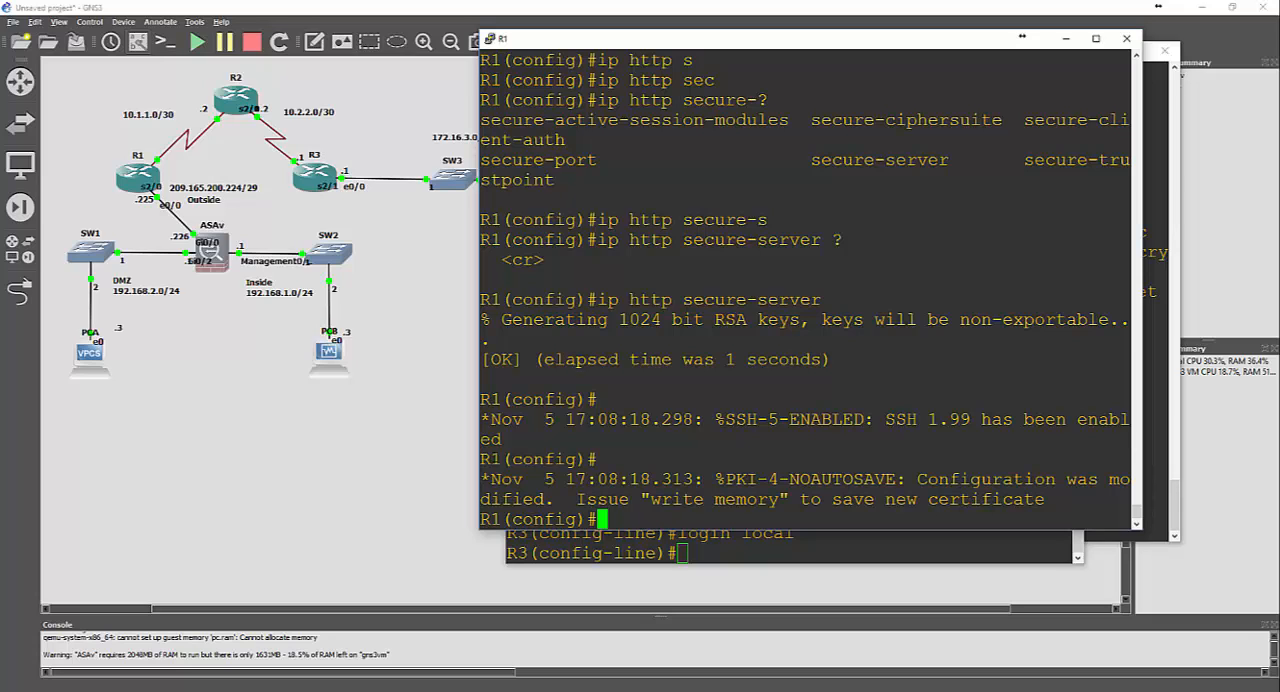
key(Return)
key(Return)
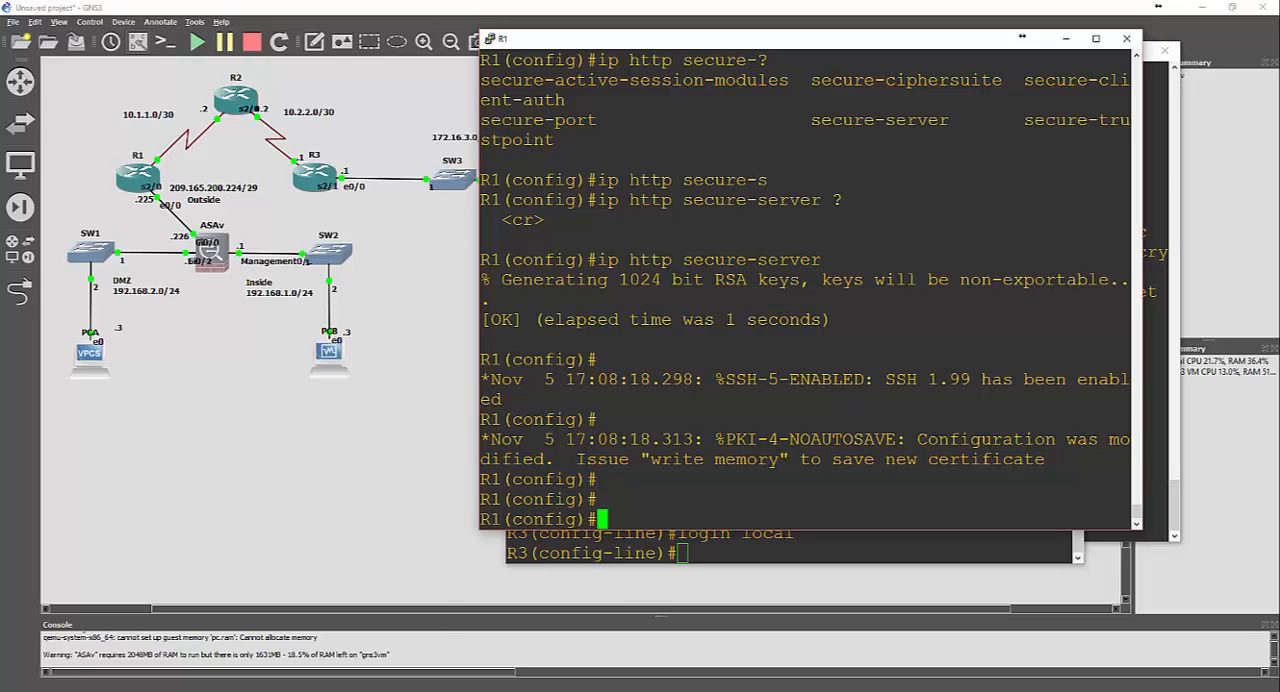
Switch to PCC's console and ping R1's outside address 209.165.200.225
click(409, 690)
click(600, 662)
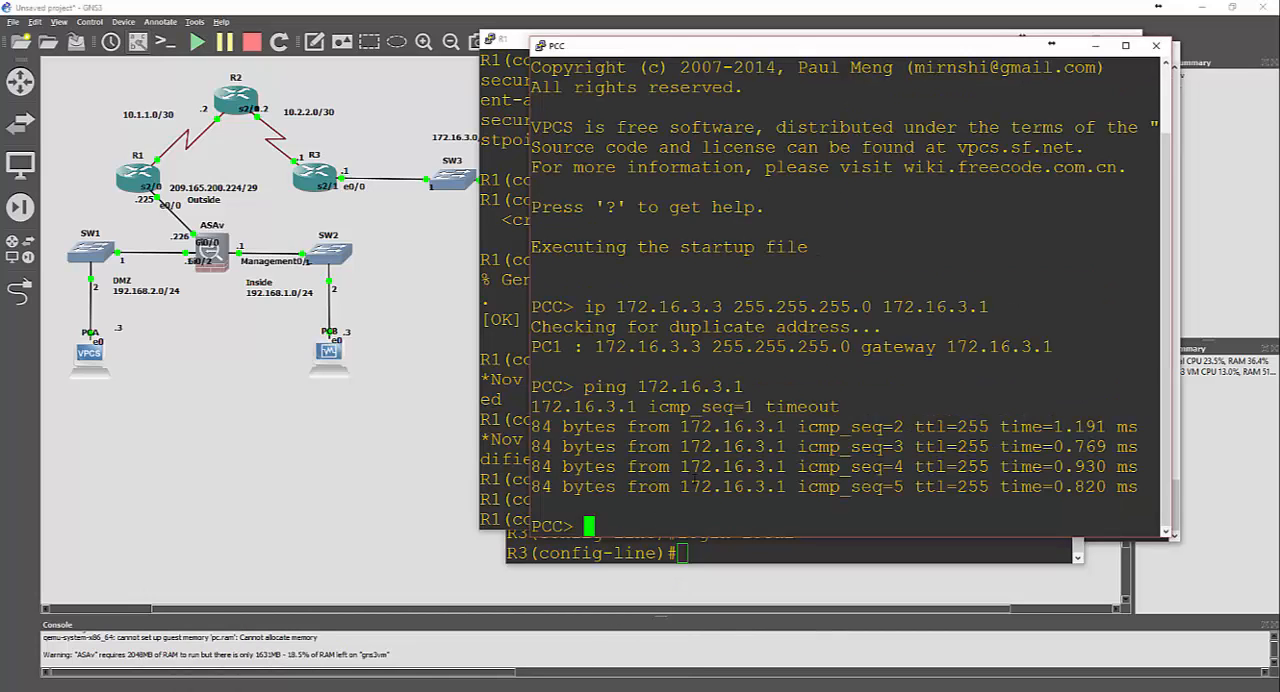
text(ping)
text(209.165)
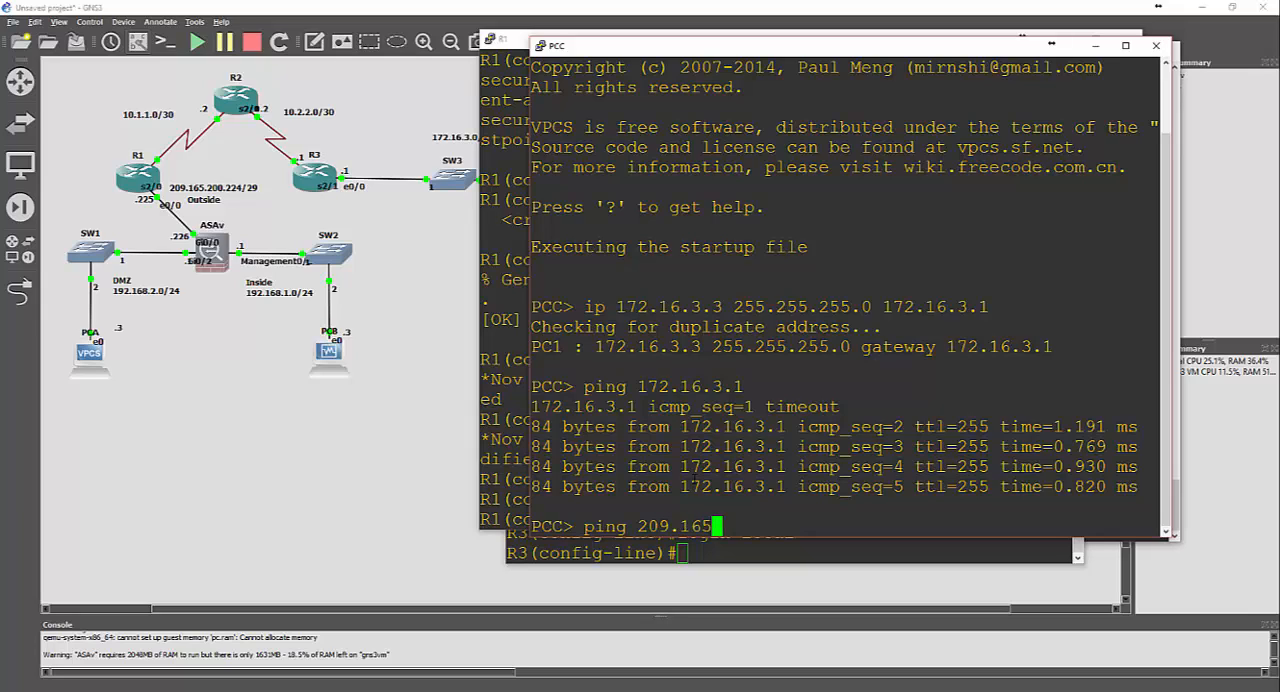
text(.200.225)
key(Return)
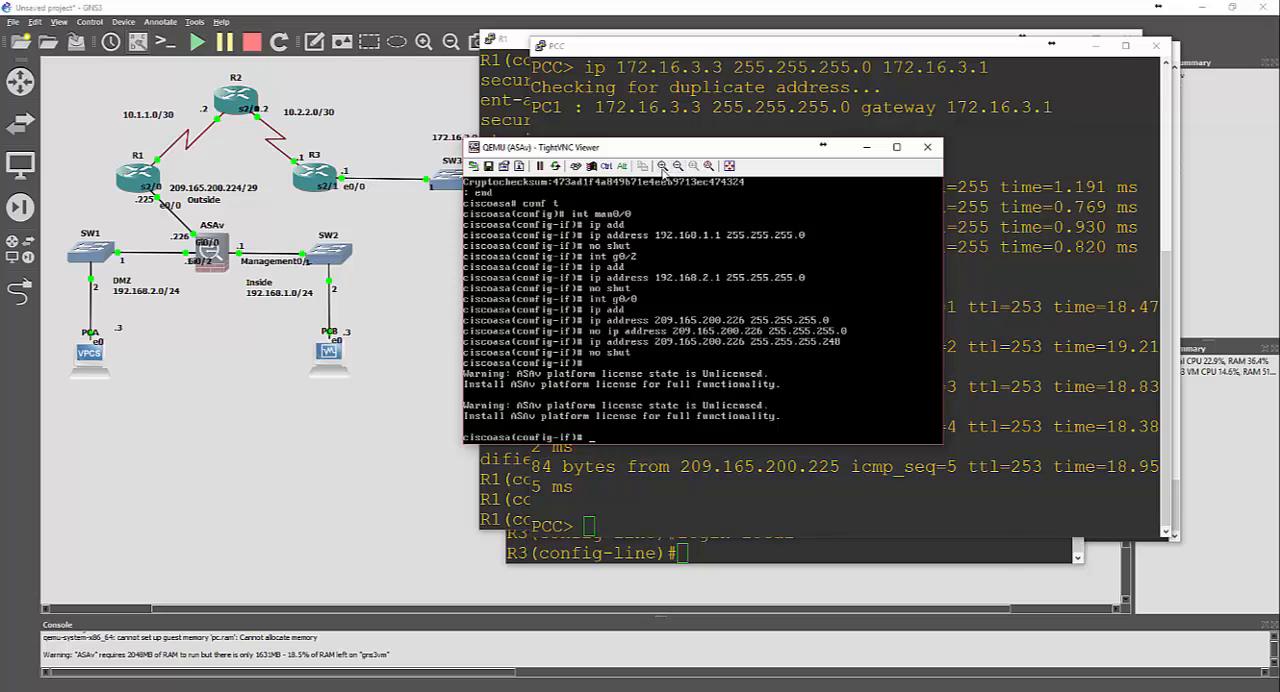
Enlarge and reposition the ASAv console display, and leave its interface configuration
click(690, 168)
drag(632, 141, 830, 74)
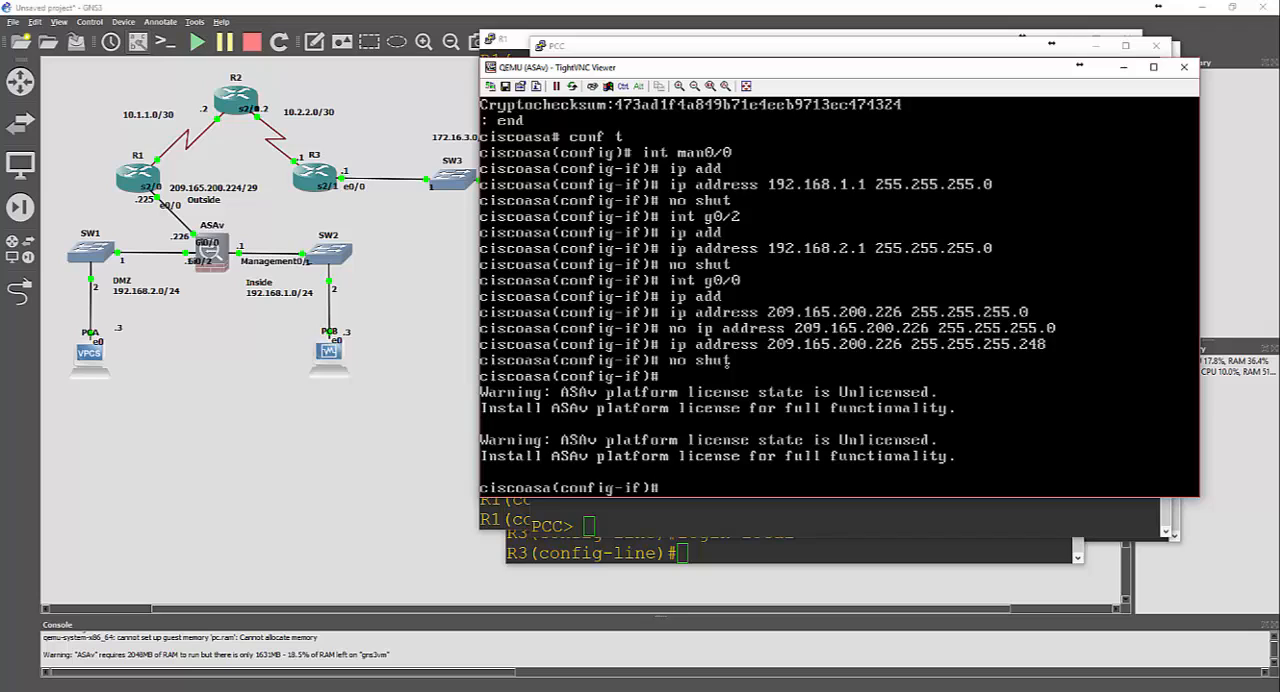
text(exit)
key(Return)
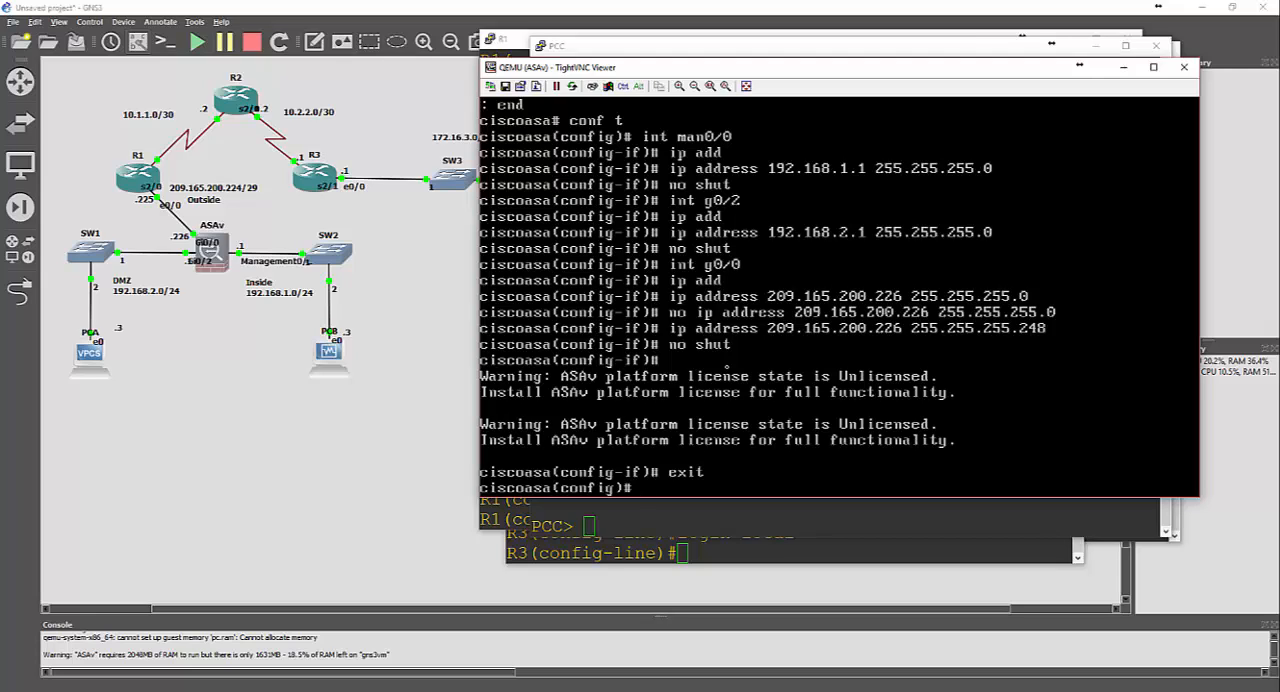
Name the ASAv's management interface m0/0 inside and return to global configuration
text(int m0/0)
key(Return)
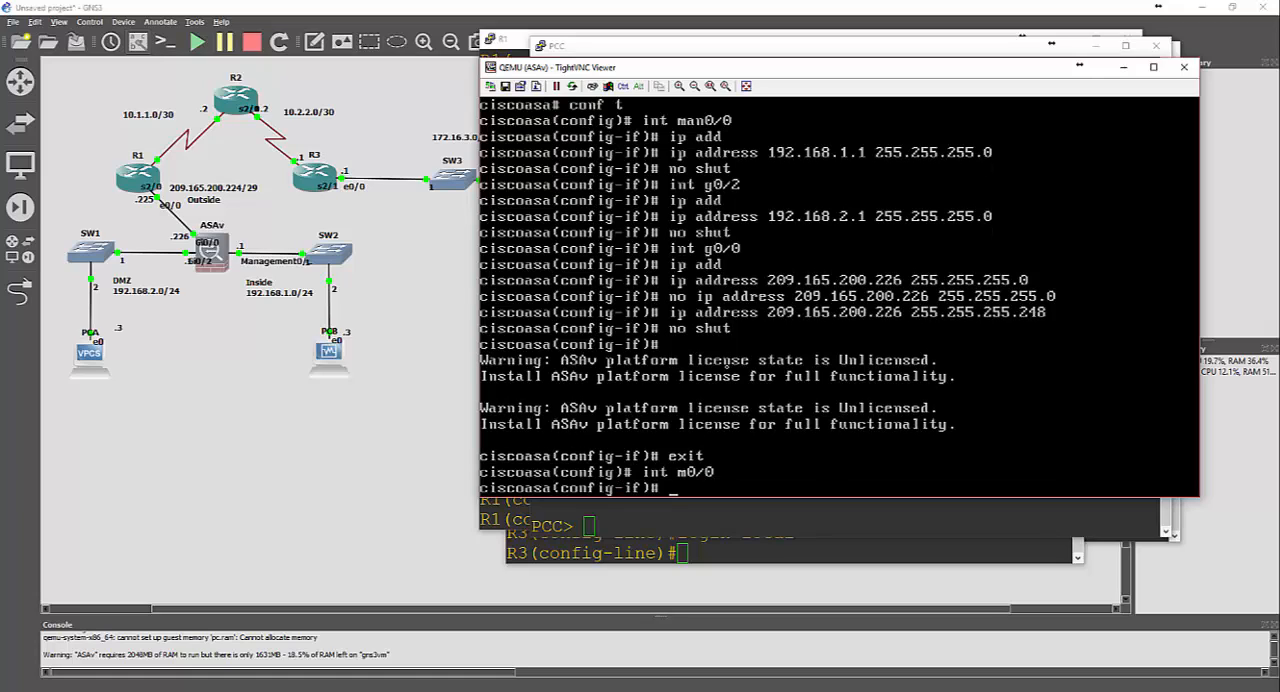
text(nameif inside)
key(Return)
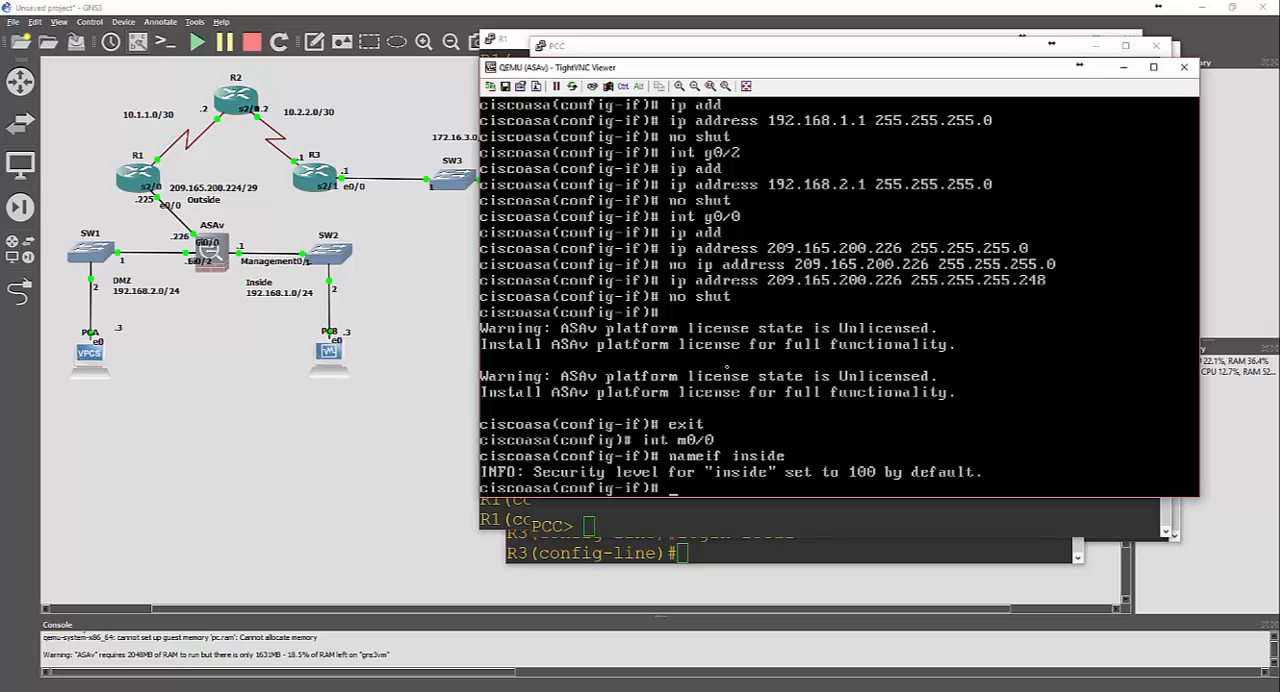
text(exit)
key(Return)
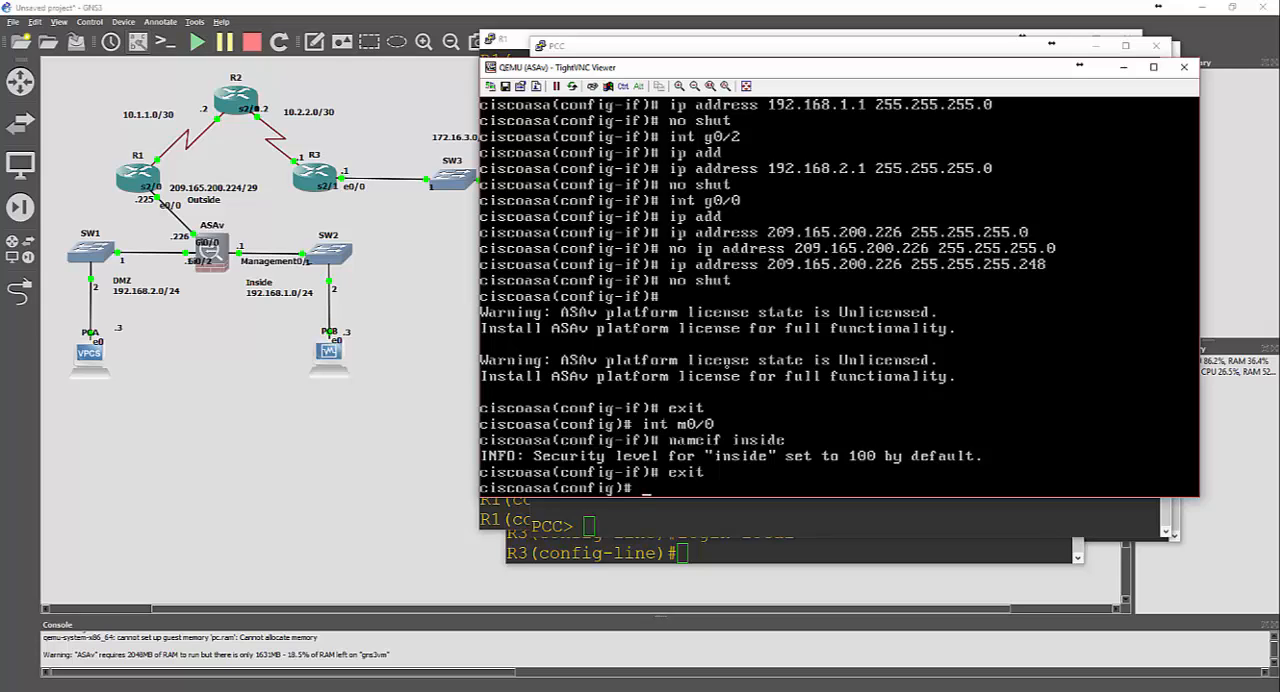
Show the ASAv's brief IP interface summary to check addresses and status
text(show interf)
key(Tab)
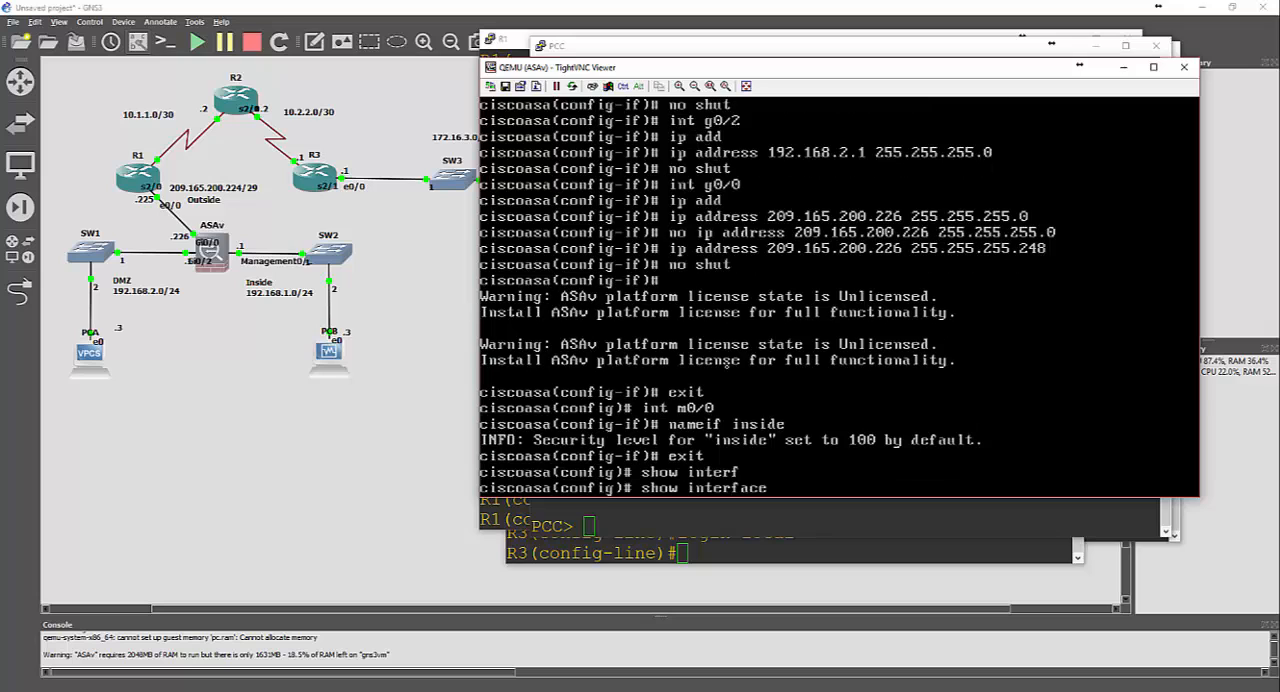
text(i)
text(p brief)
key(Return)
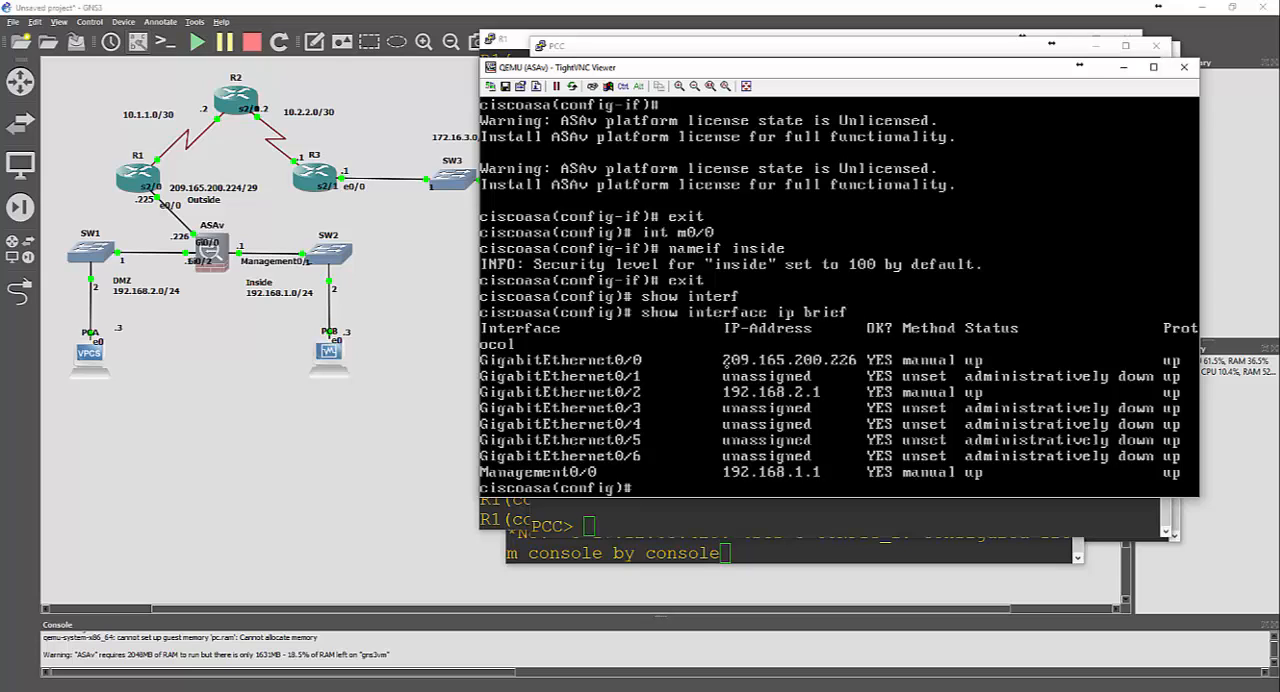
Name the ASAv's interface g0/2 OUTSIDE and return to global configuration
text(int g0/2)
key(Return)
text(nameif)
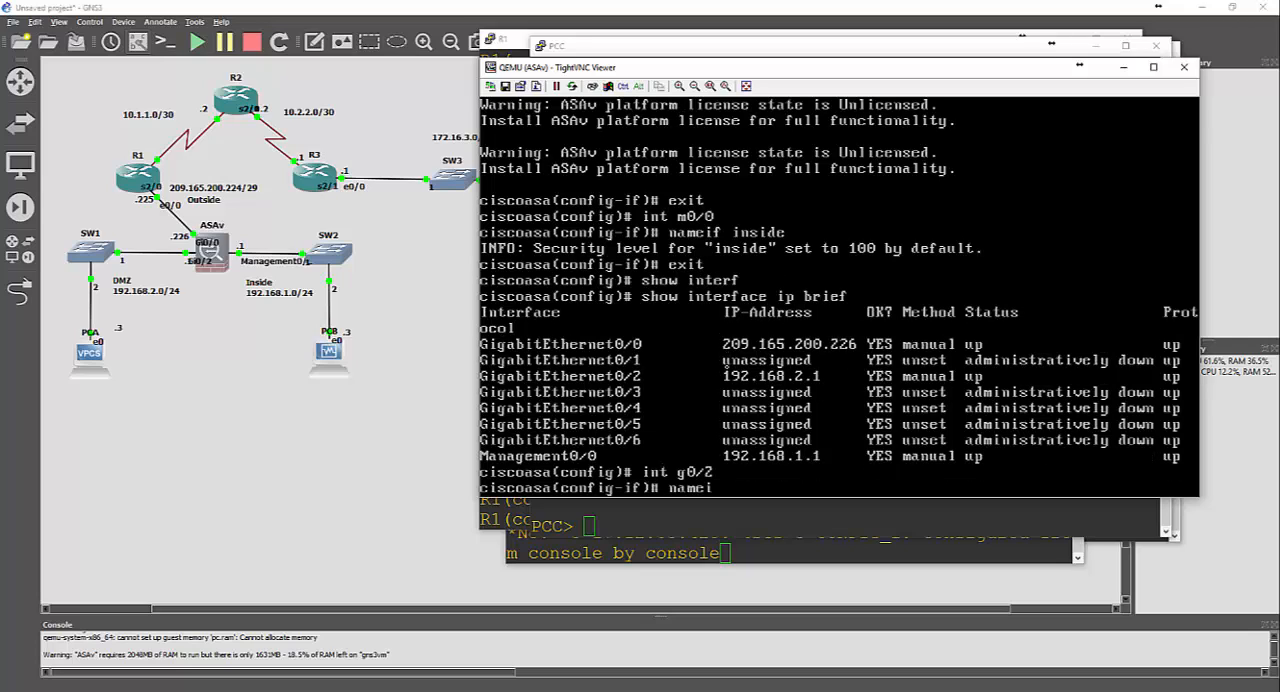
key(Return)
text(OU)
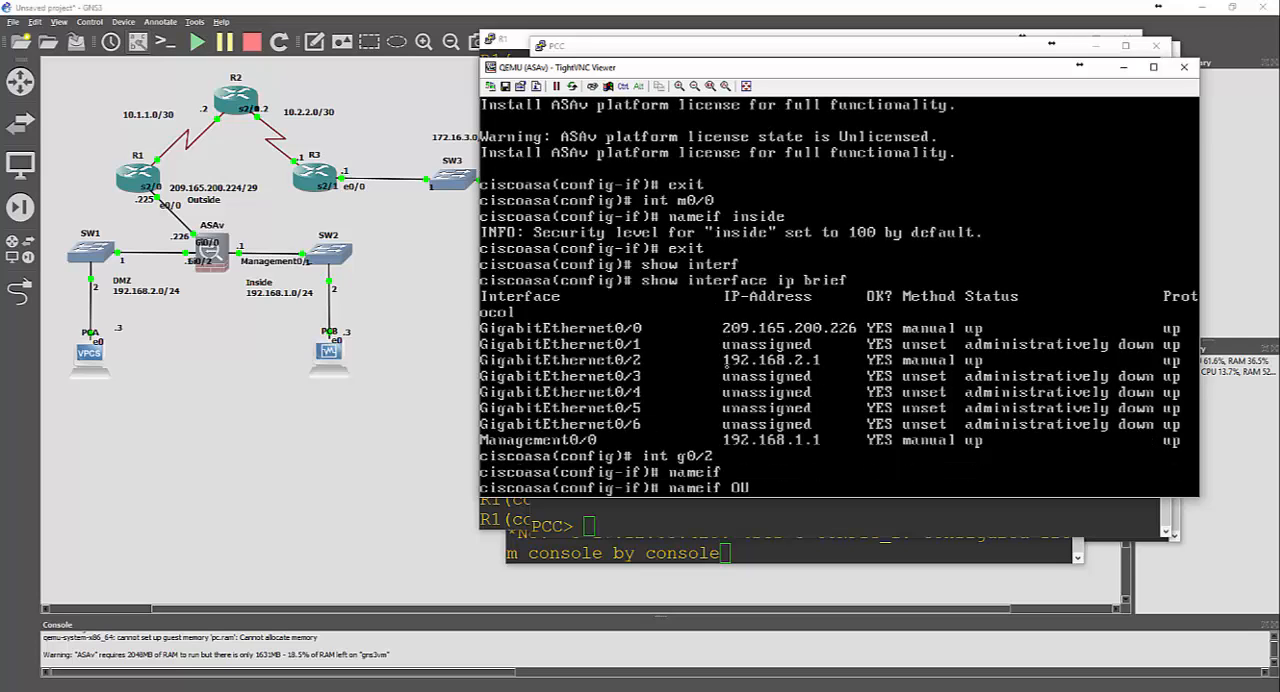
text(TSIDE)
key(Return)
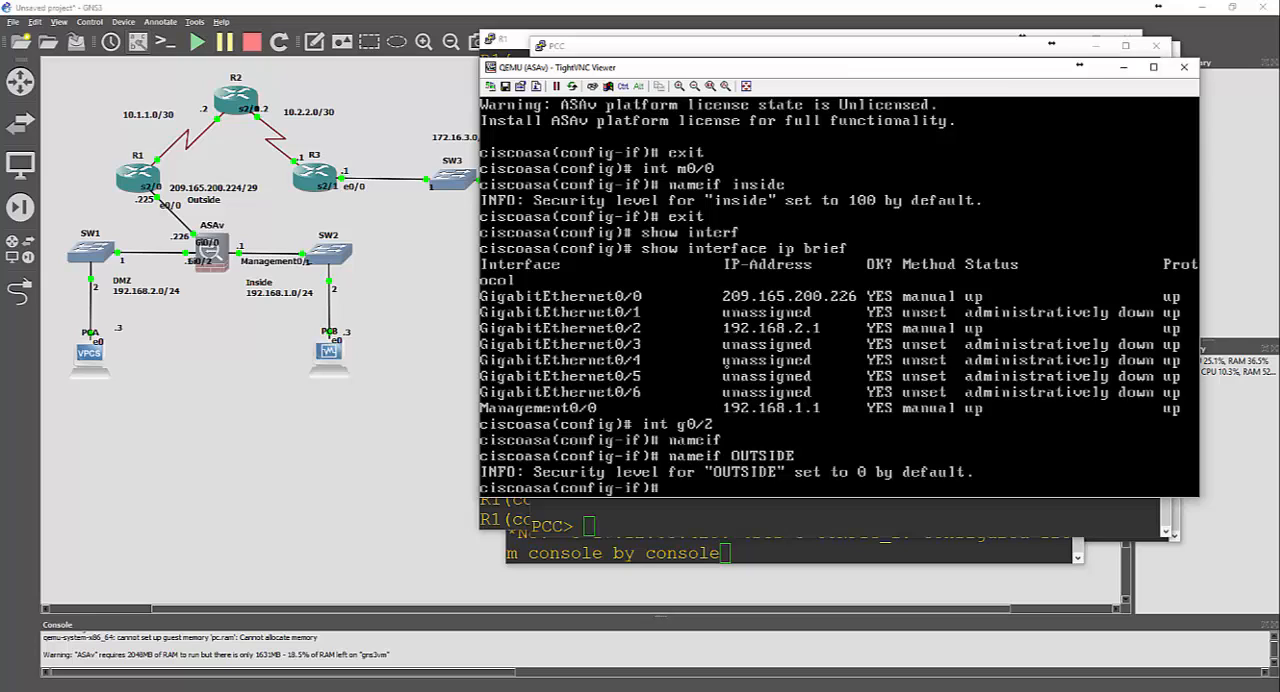
text(exit)
key(Return)
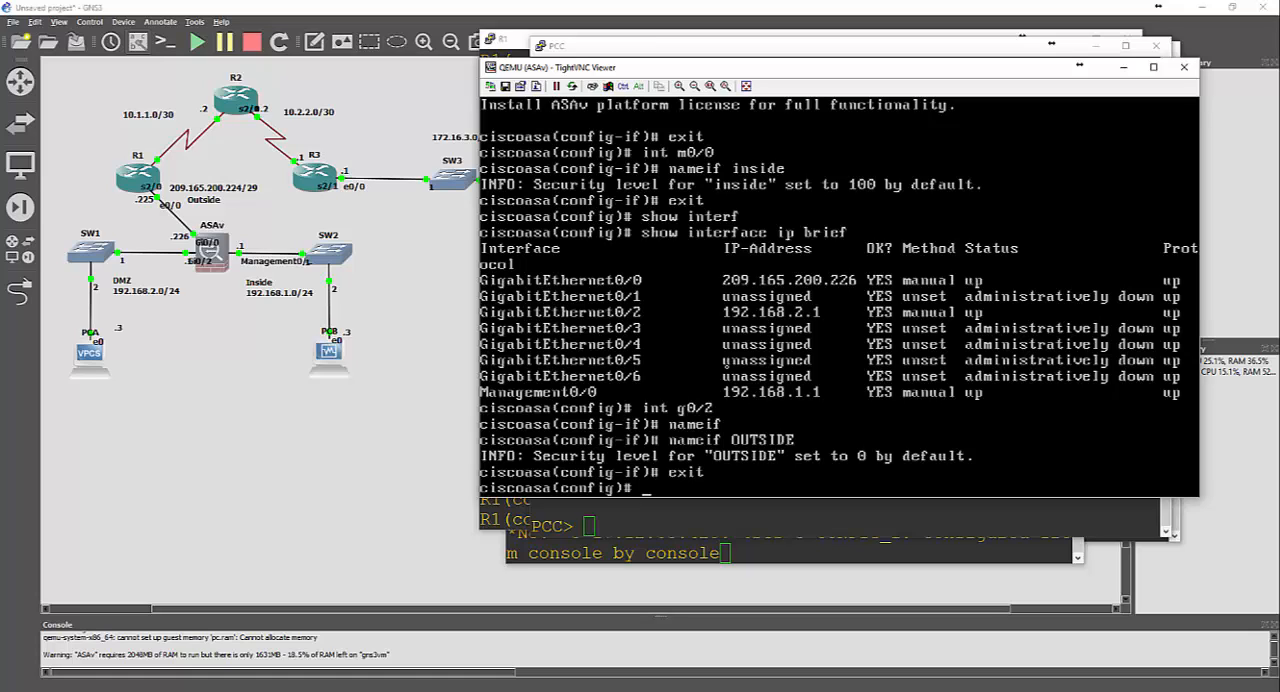
Enable the HTTP server on the ASAv with http server enable
text(http se)
key(Tab)
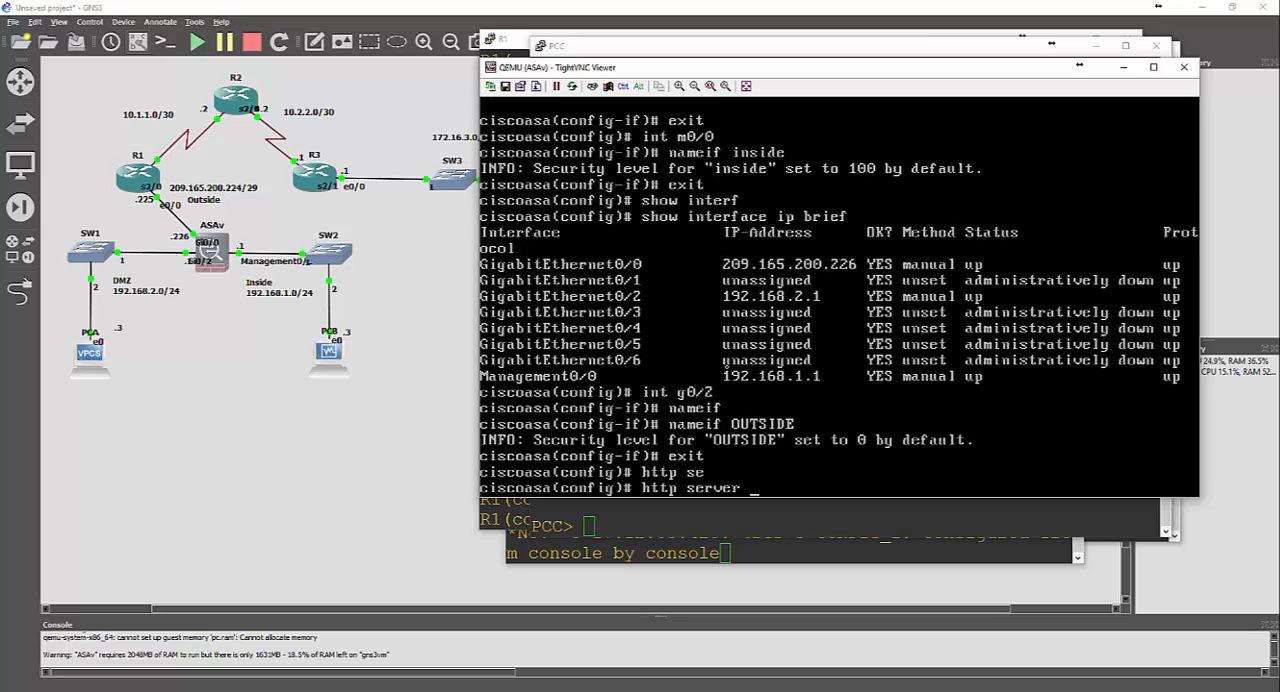
key(Return)
key(Up)
text(ena)
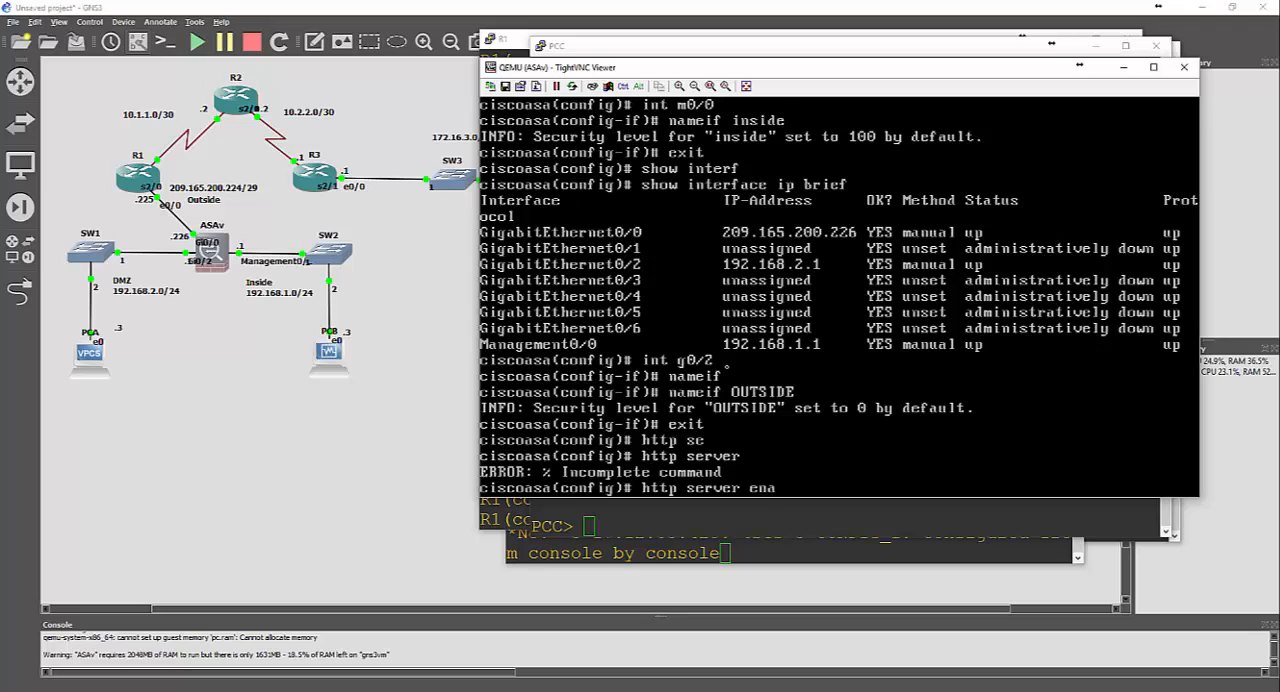
key(Tab)
key(Return)
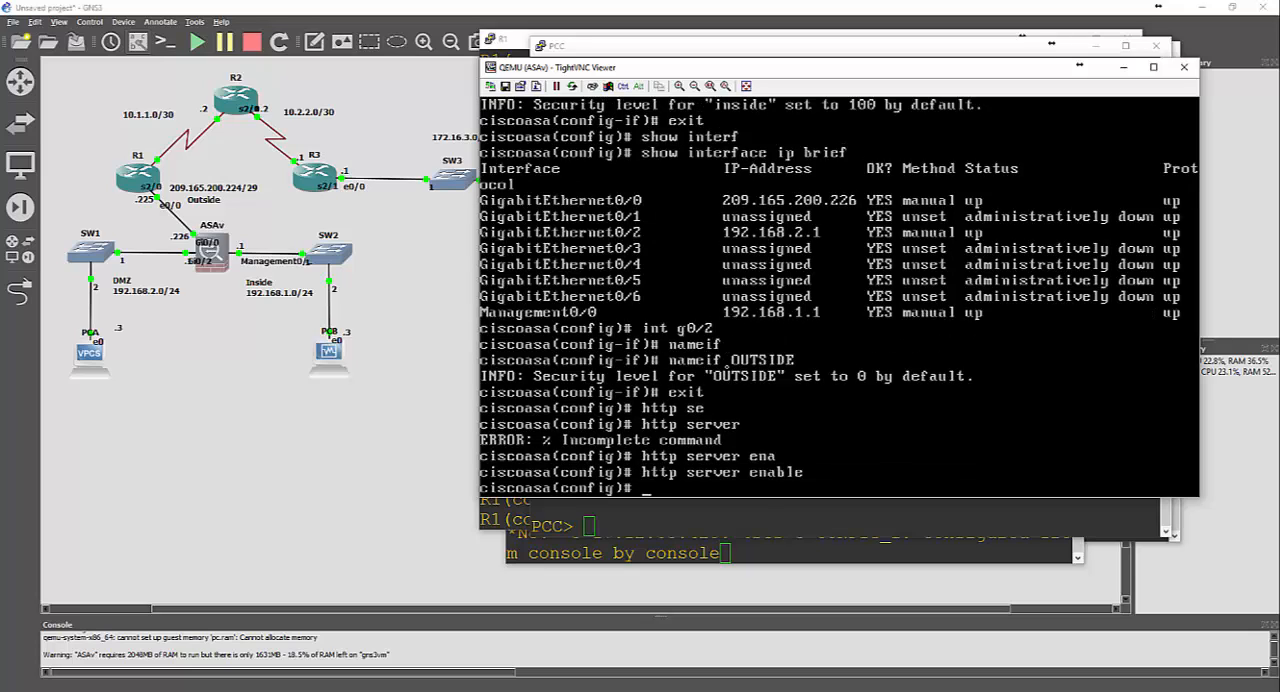
Try to permit management access on the ASAv with http server 192.168.1.0 255.255.255.0 inside
text(http se)
key(Tab)
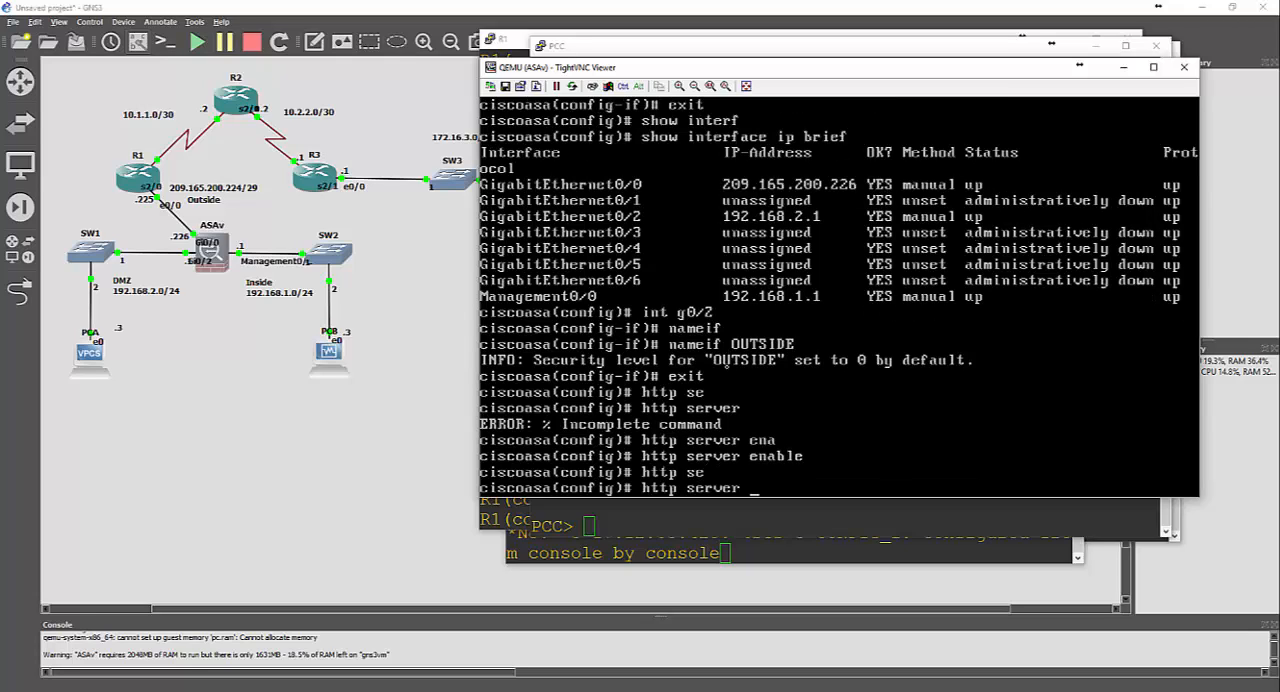
text(192.168.0.)
key(BackSpace)
key(BackSpace)
text(1.0 255.255.255.0 )
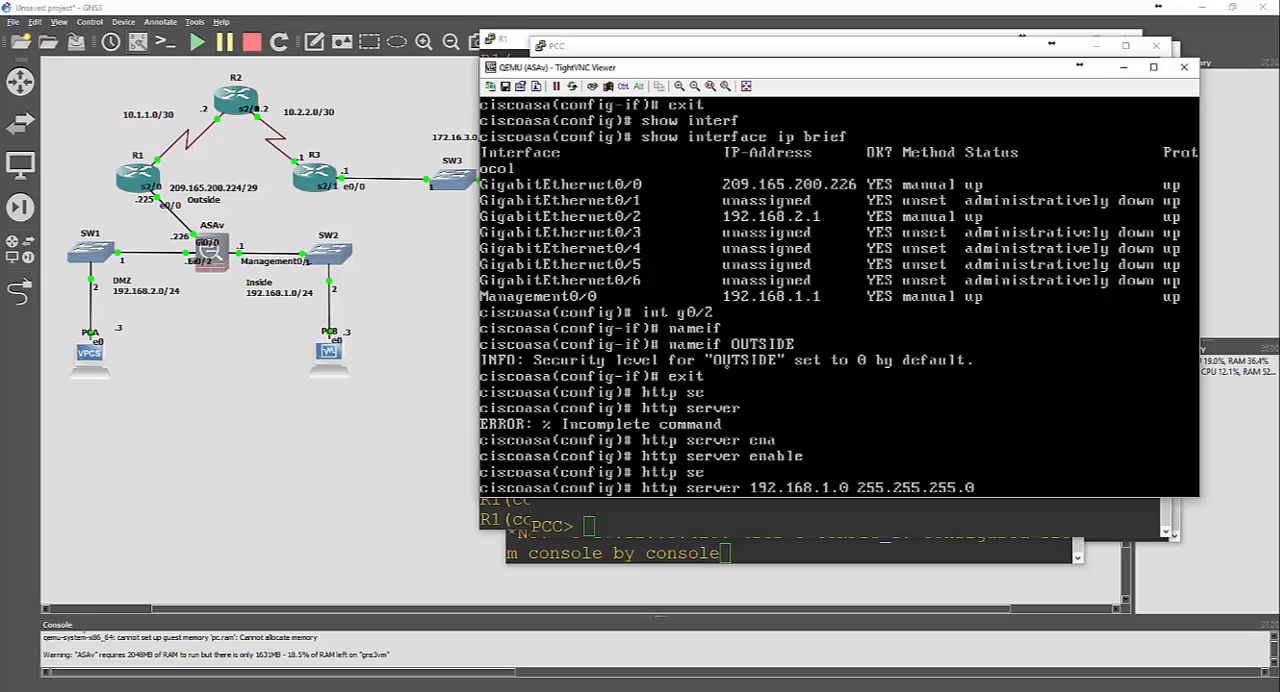
text(ins)
key(Tab)
text(ide)
key(Return)
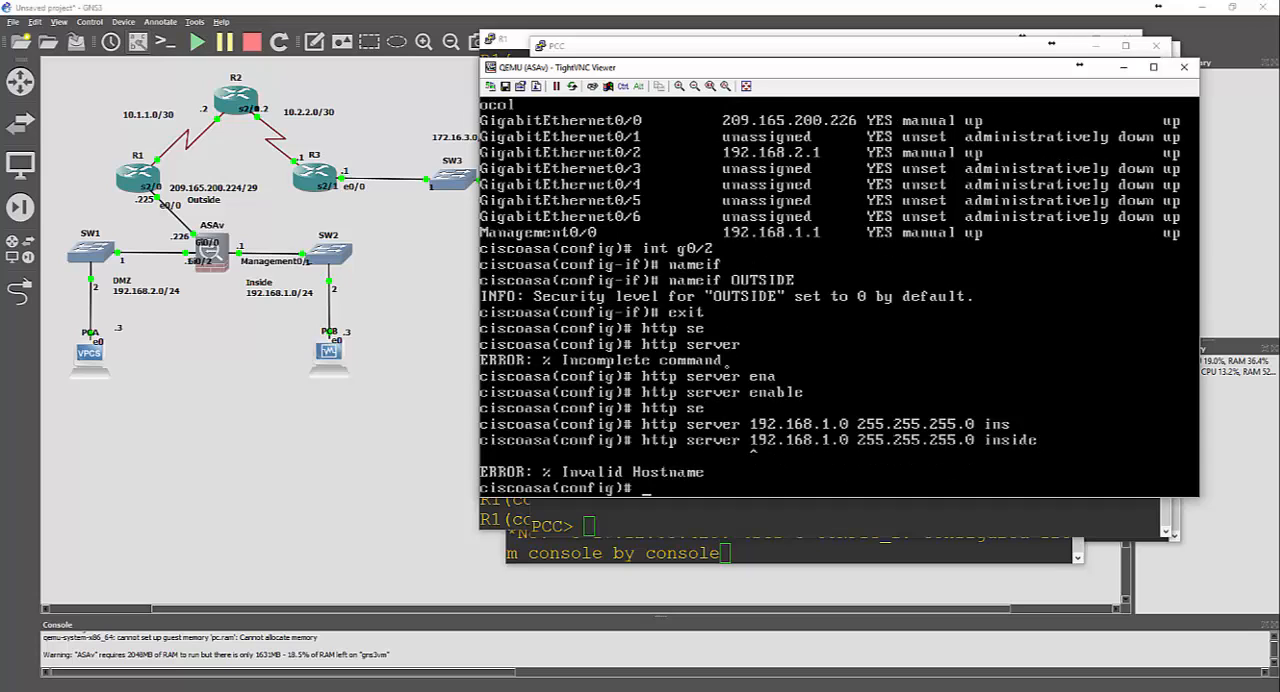
Check the syntax help after http server 192.168.1.0 255.255.255.0 and try the command without an interface name
key(BackSpace)
key(BackSpace)
key(BackSpace)
key(BackSpace)
key(BackSpace)
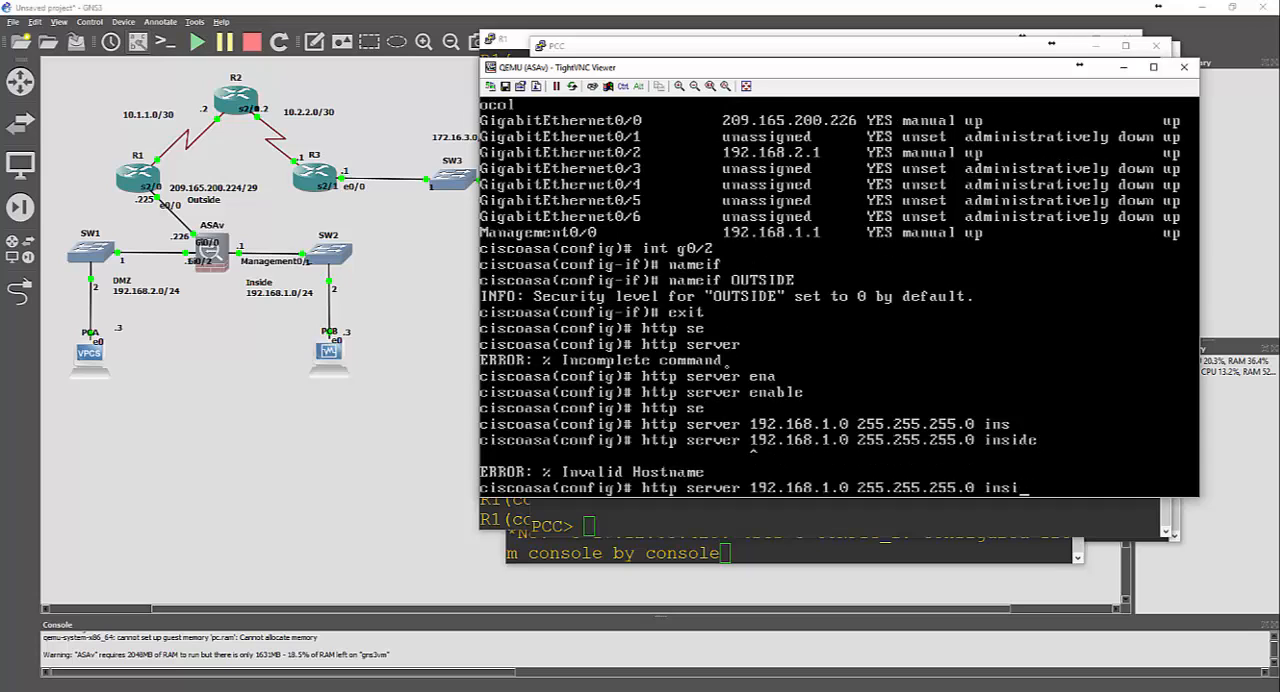
text(?)
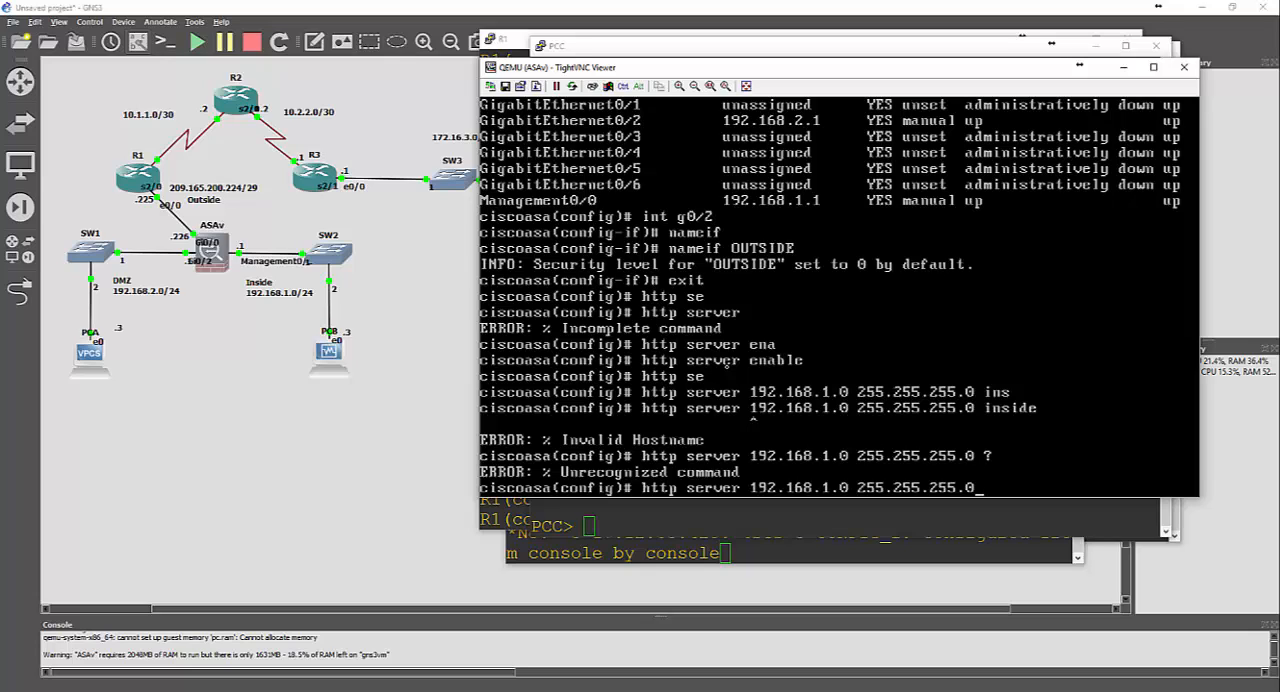
key(Return)
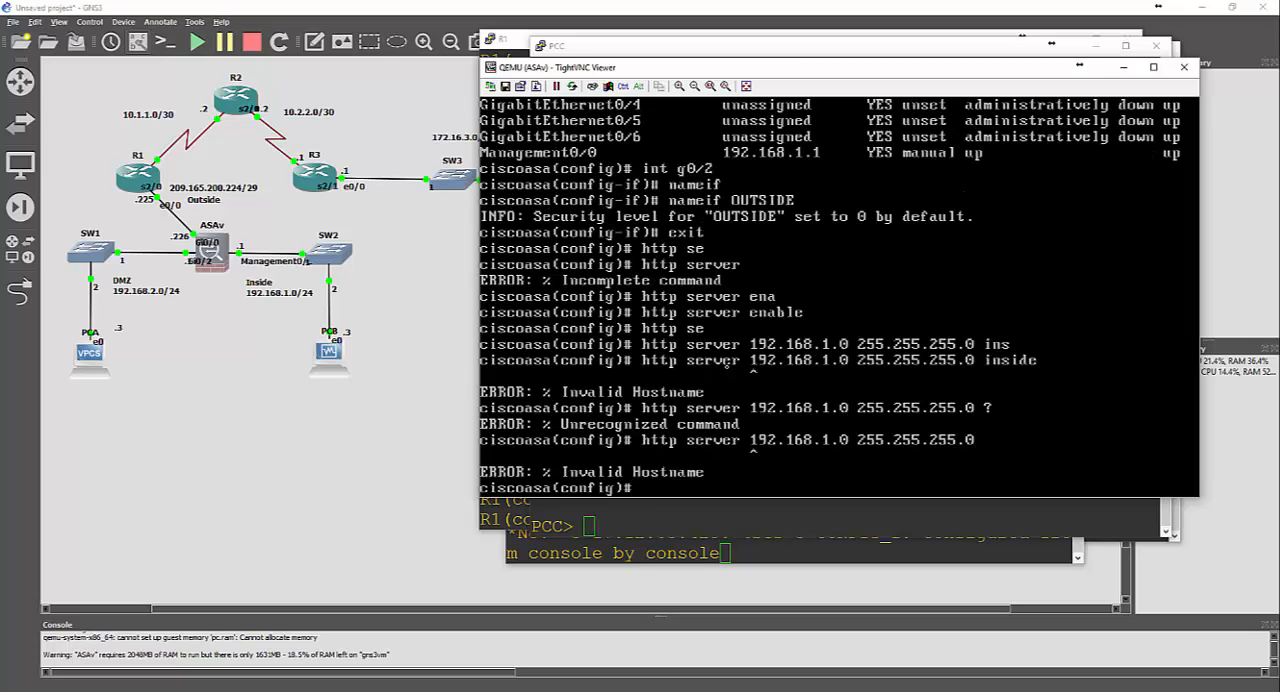
Permit HTTP management access from network 192.168.1.0 255.255.255.0 on the ASAv's inside interface, using http without the server keyword
key(Up)
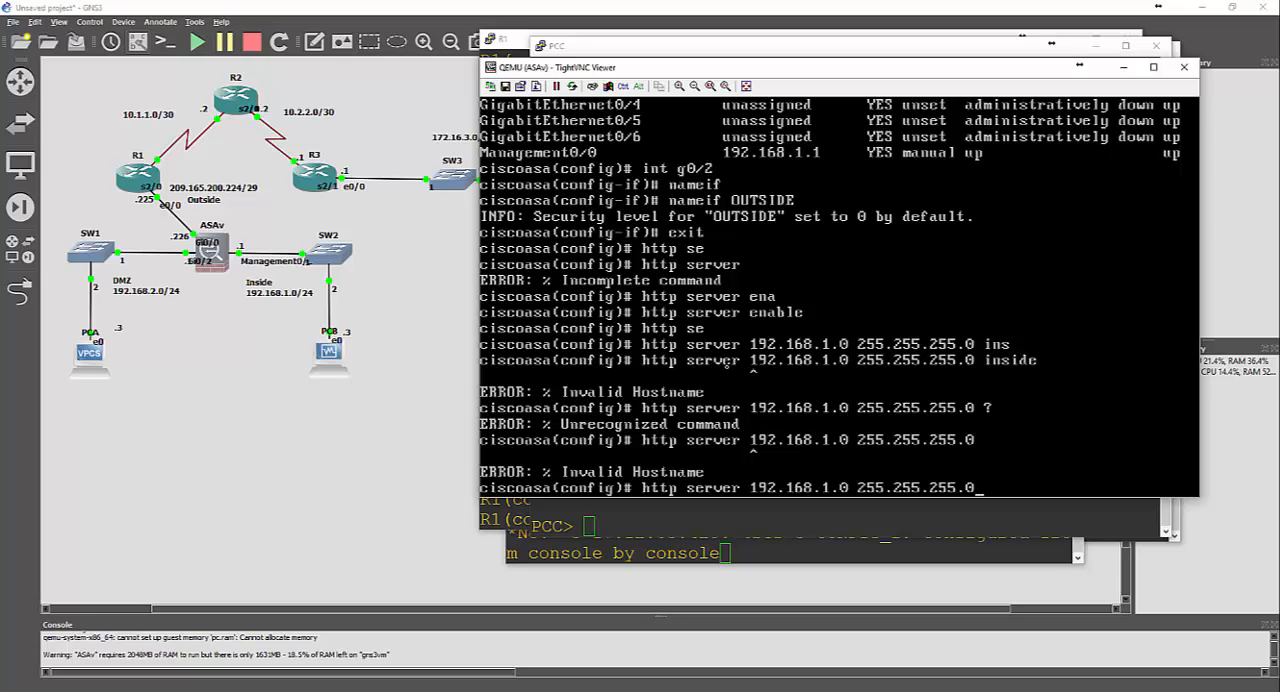
key(BackSpace)
key(BackSpace)
key(BackSpace)
key(BackSpace)
key(BackSpace)
key(BackSpace)
key(BackSpace)
key(BackSpace)
key(BackSpace)
key(BackSpace)
key(BackSpace)
key(BackSpace)
key(BackSpace)
key(BackSpace)
key(BackSpace)
key(BackSpace)
key(BackSpace)
key(BackSpace)
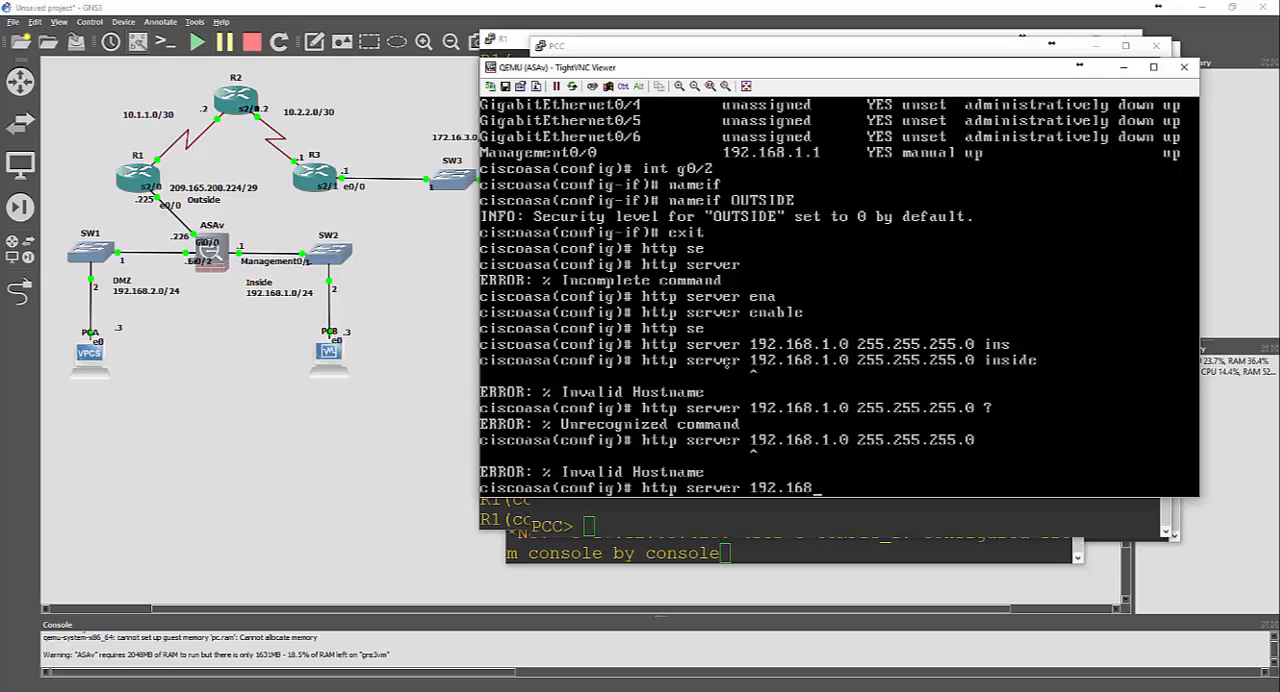
key(BackSpace)
key(BackSpace)
key(BackSpace)
key(BackSpace)
key(BackSpace)
key(BackSpace)
key(BackSpace)
key(BackSpace)
key(BackSpace)
key(BackSpace)
key(BackSpace)
key(BackSpace)
key(BackSpace)
key(BackSpace)
key(BackSpace)
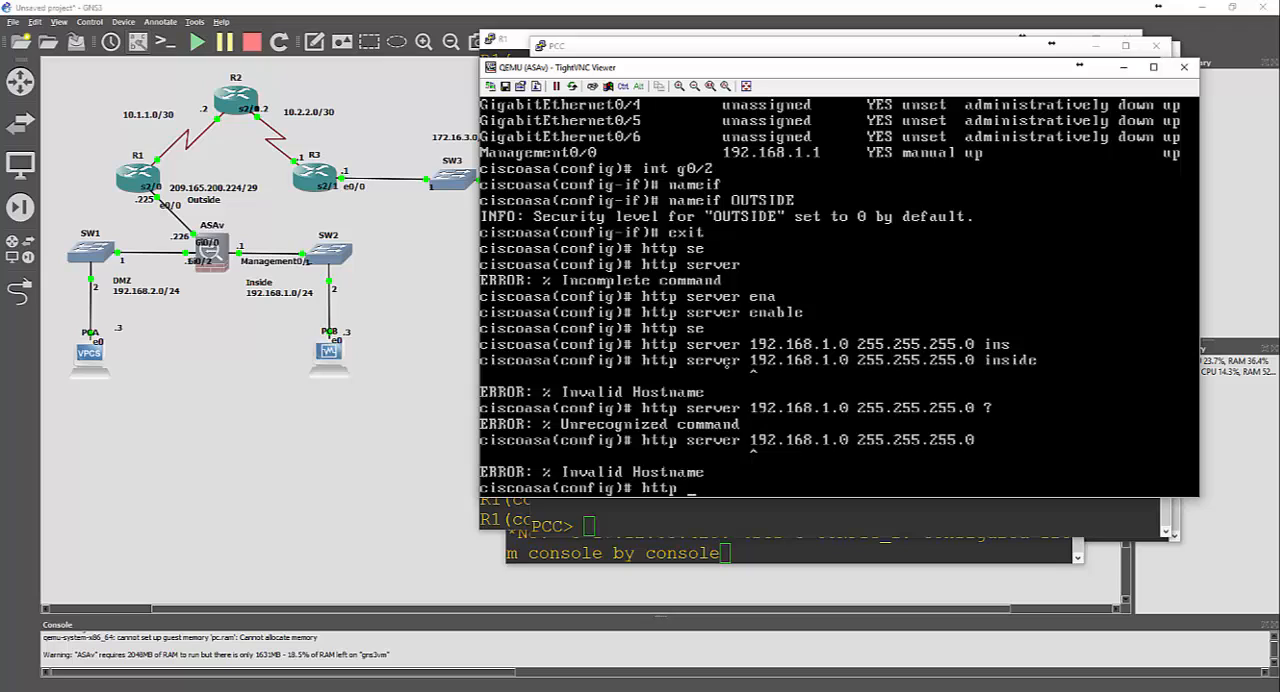
text(192.168.1.0 255.255.255.0 i)
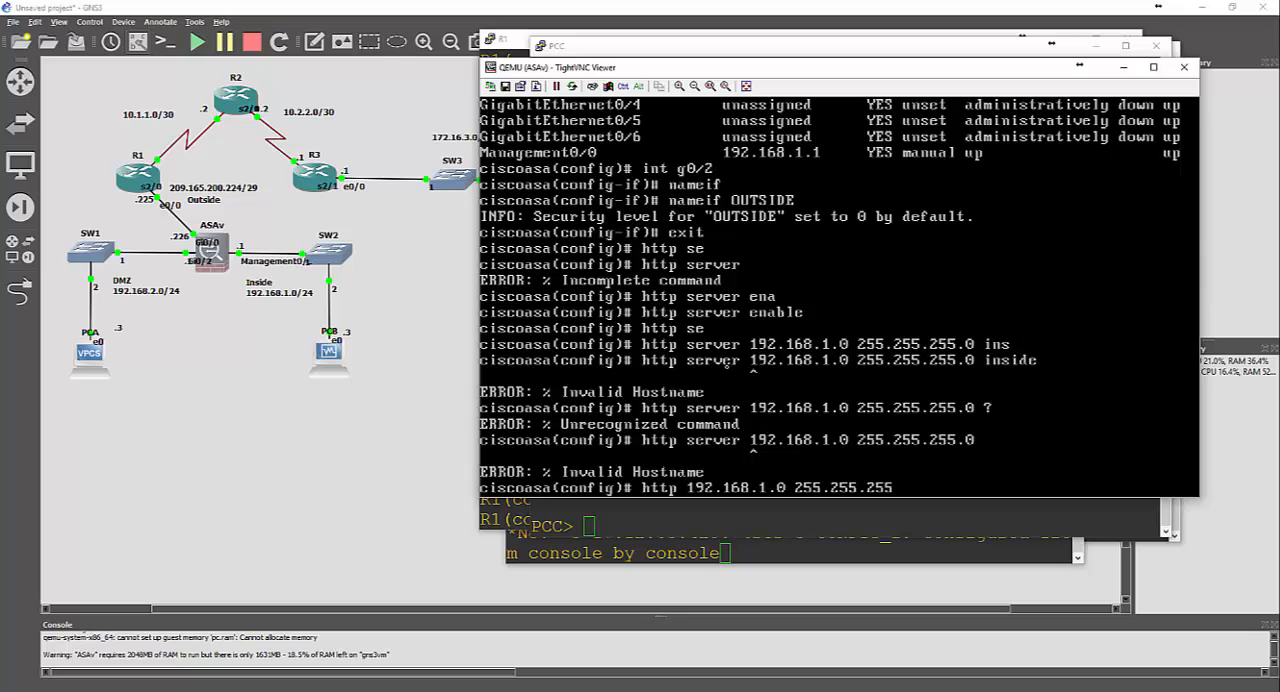
text(nside)
key(Return)
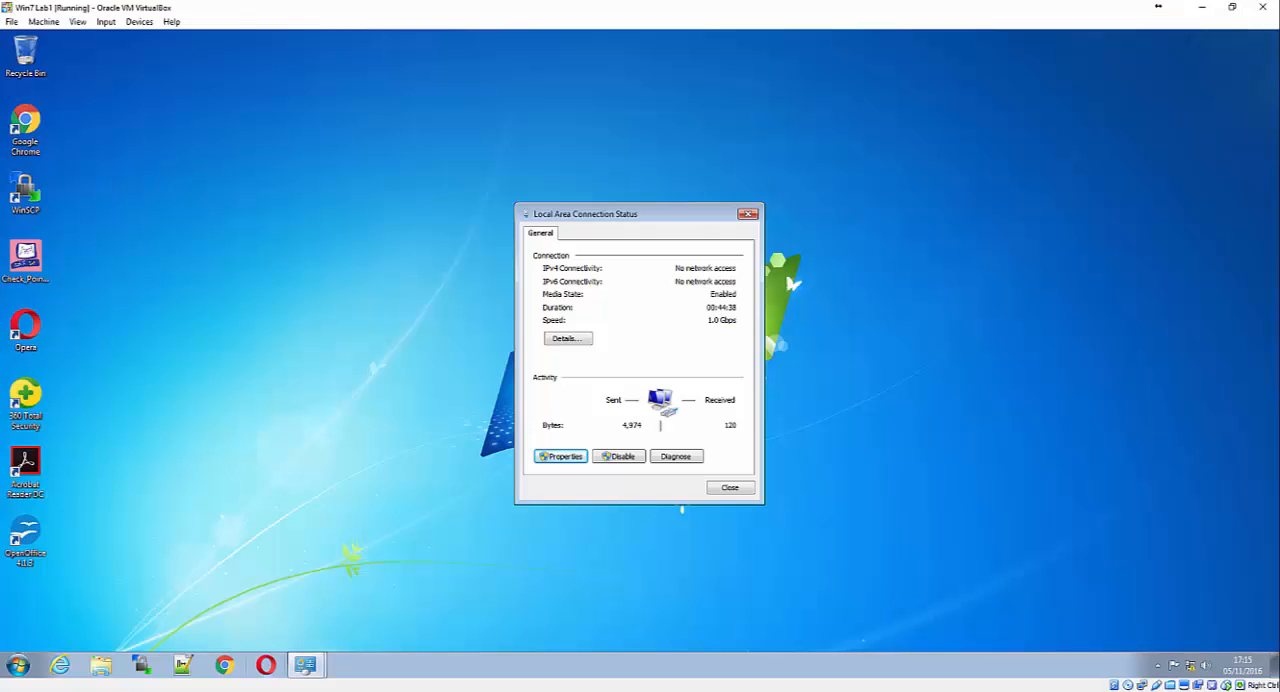
In the Win7 Lab1 virtual machine, close the Local Area Connection status and open the Cisco ASDM-IDM Launcher
click(730, 487)
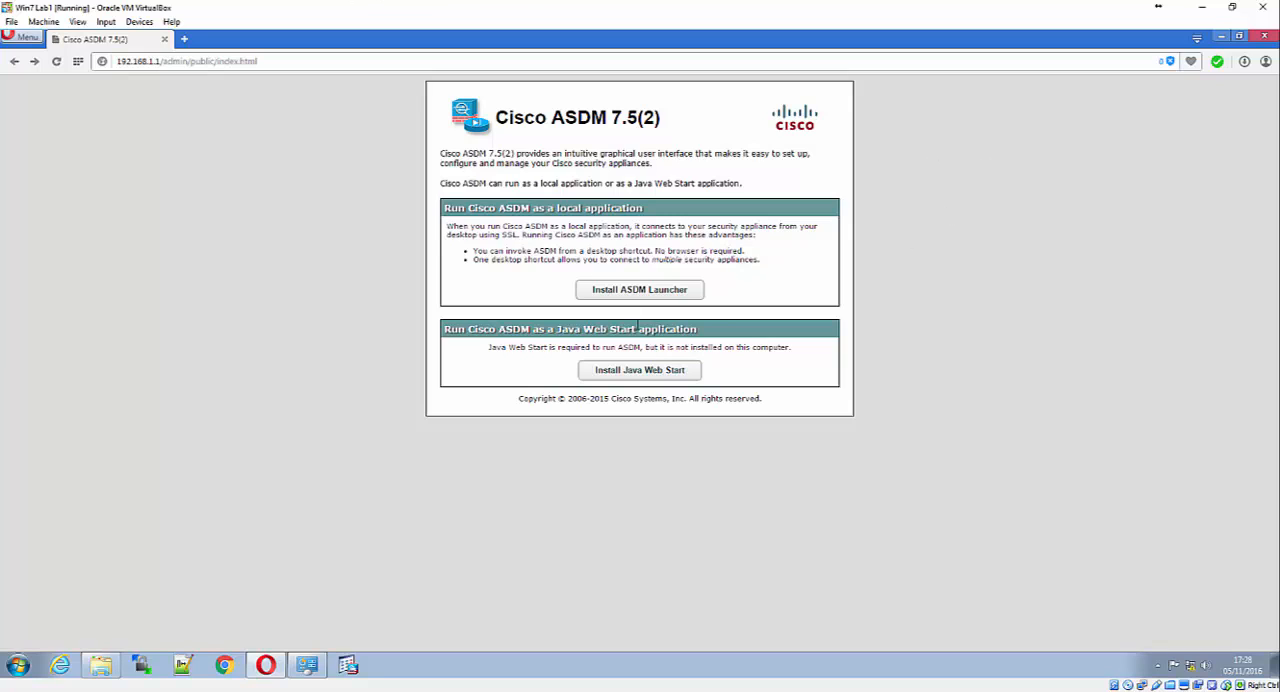
click(348, 666)
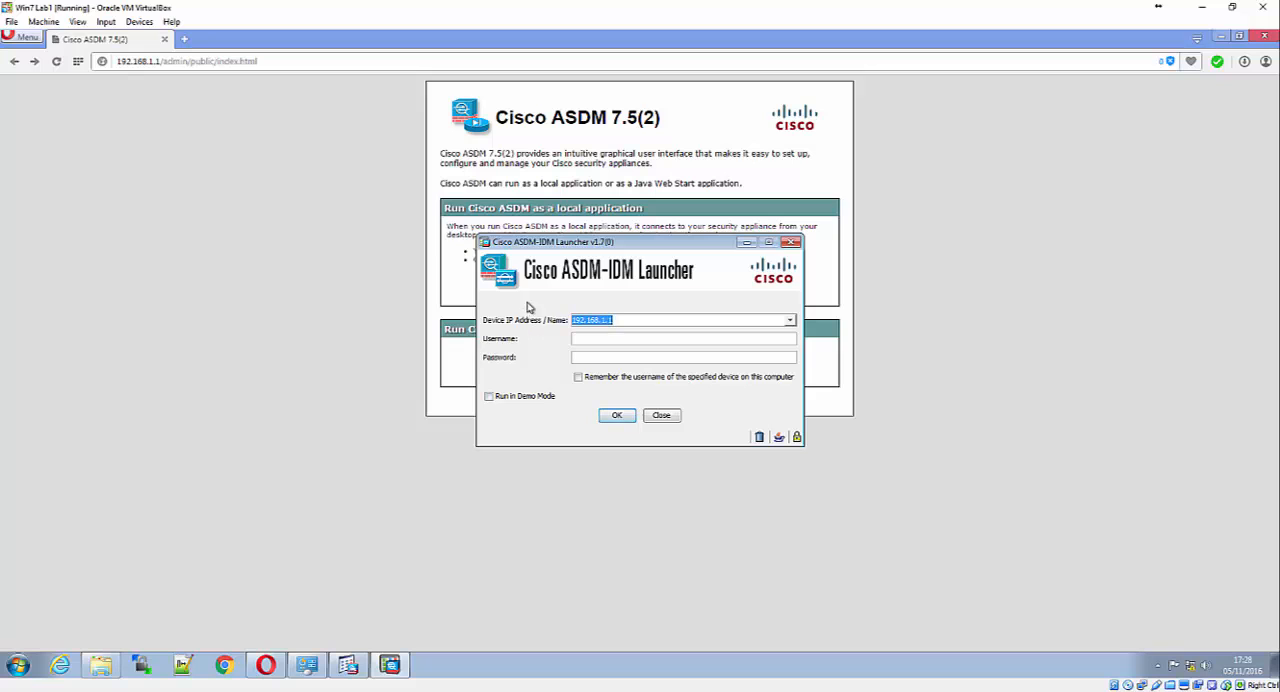
drag(607, 242, 615, 193)
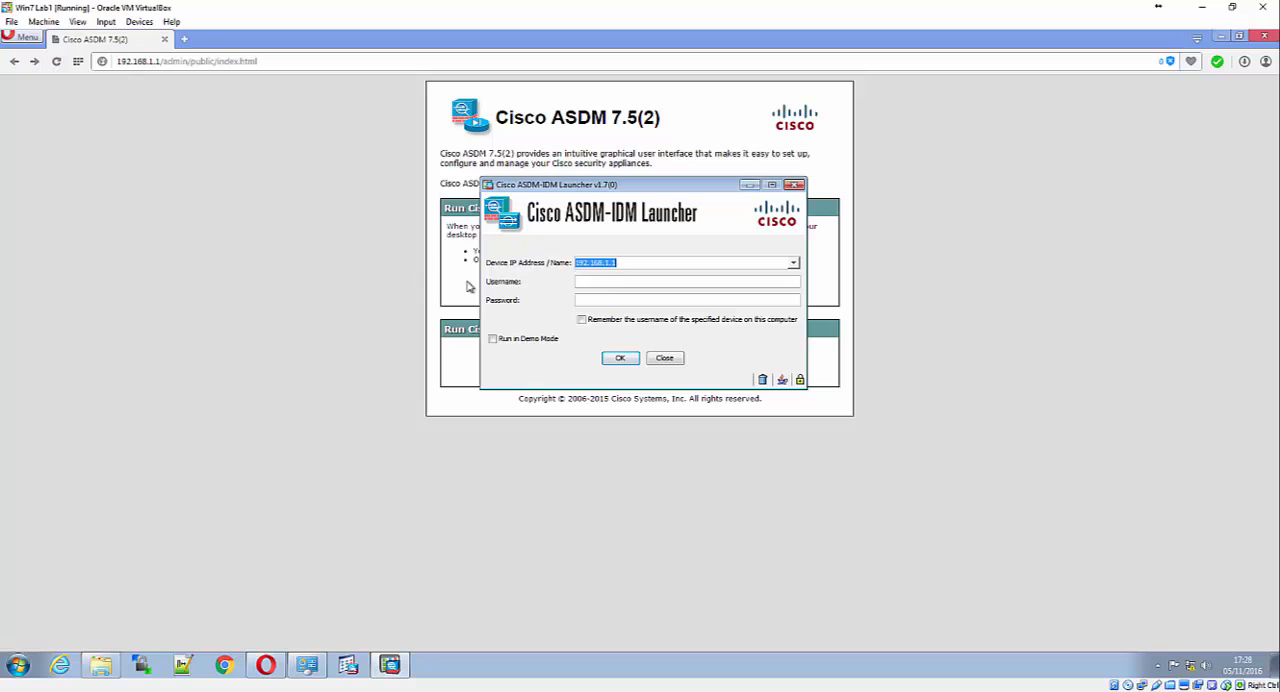
Connect ASDM to 192.168.1.1 without credentials, accept the untrusted certificate, dismiss the licence notice and maximize the ASDM window
click(622, 359)
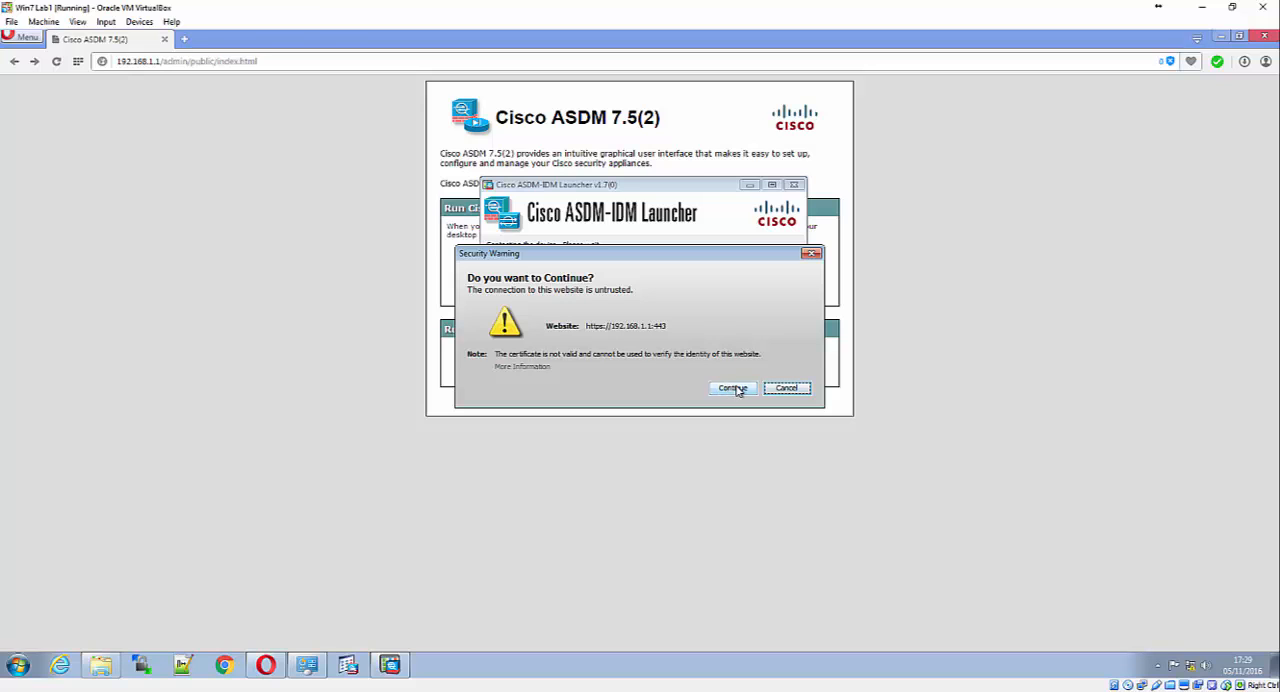
click(740, 389)
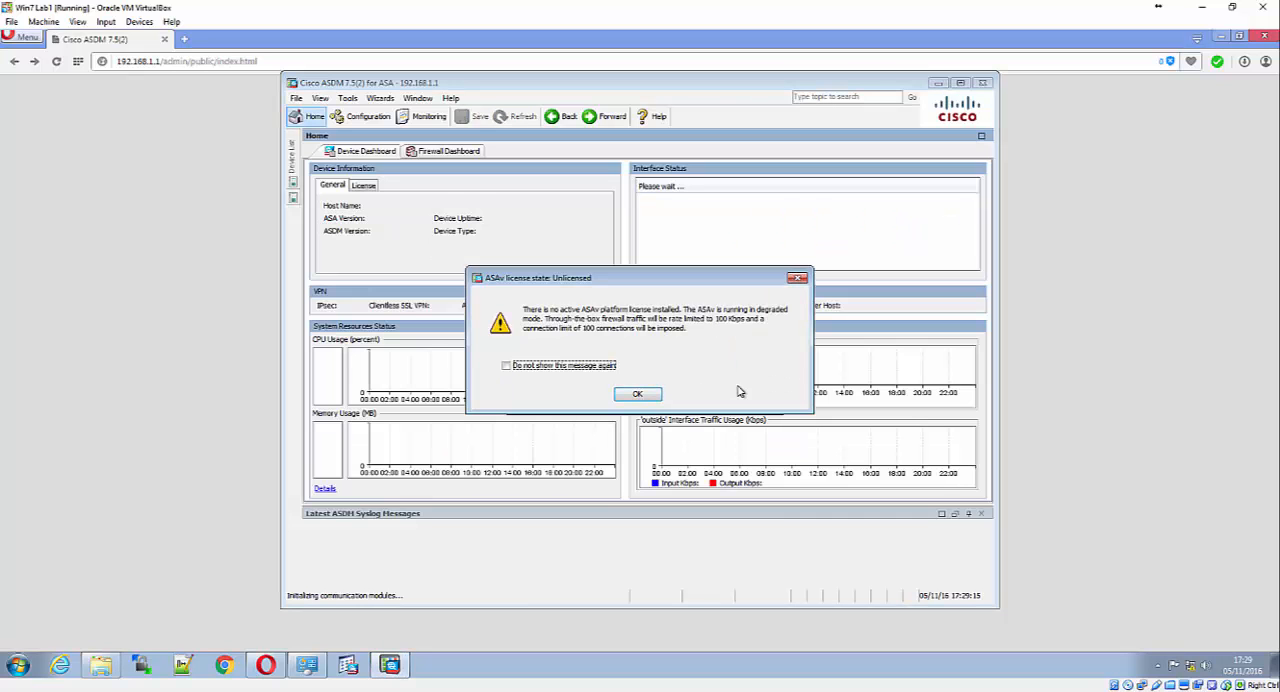
click(655, 396)
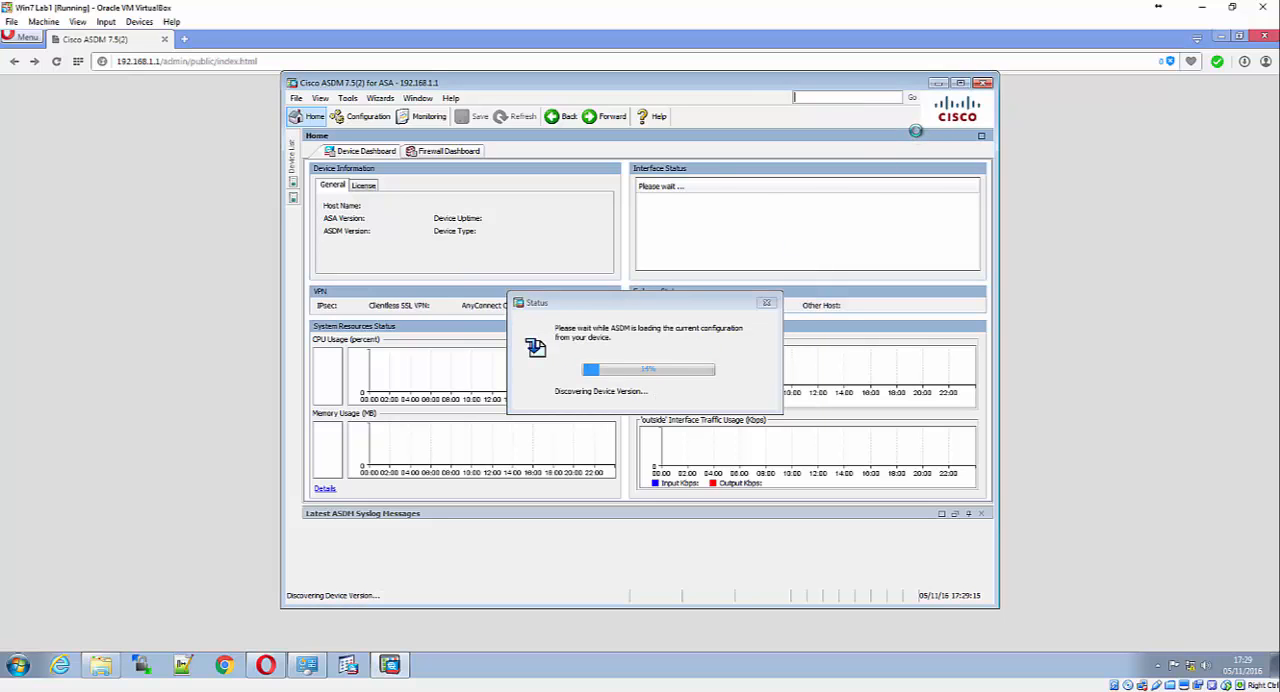
click(960, 84)
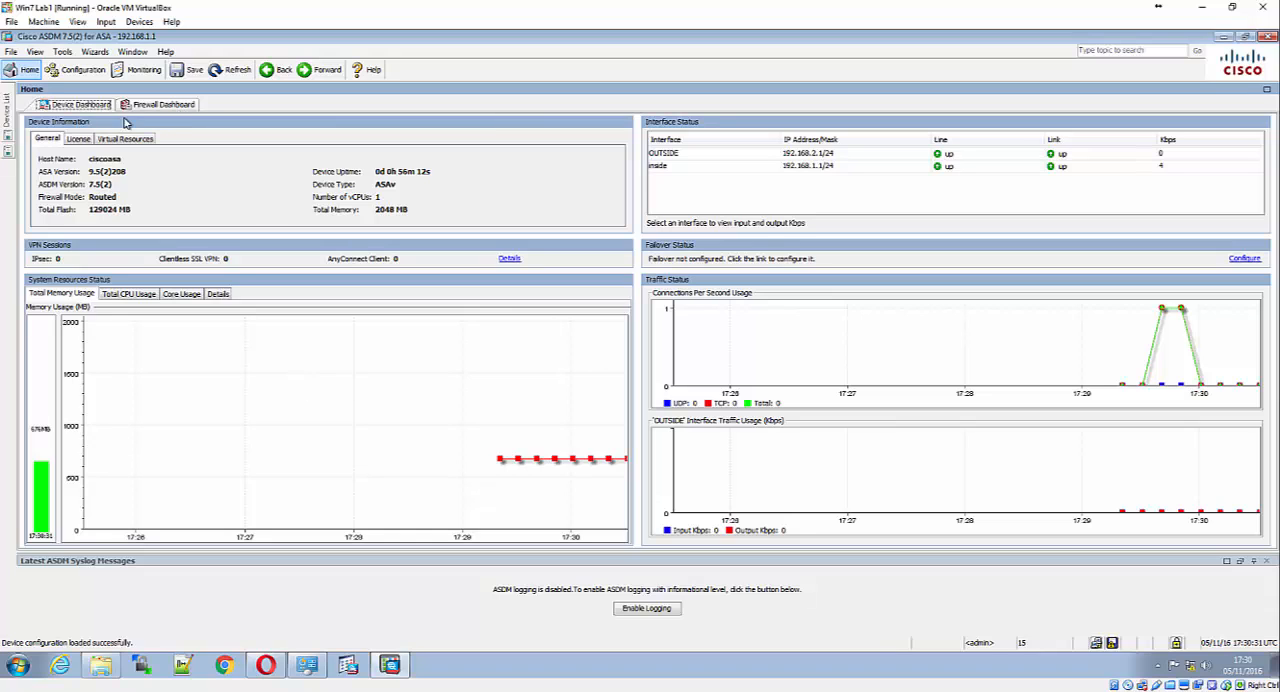
Start the Startup Wizard with Modify existing configuration and continue to Basic Configuration
click(104, 53)
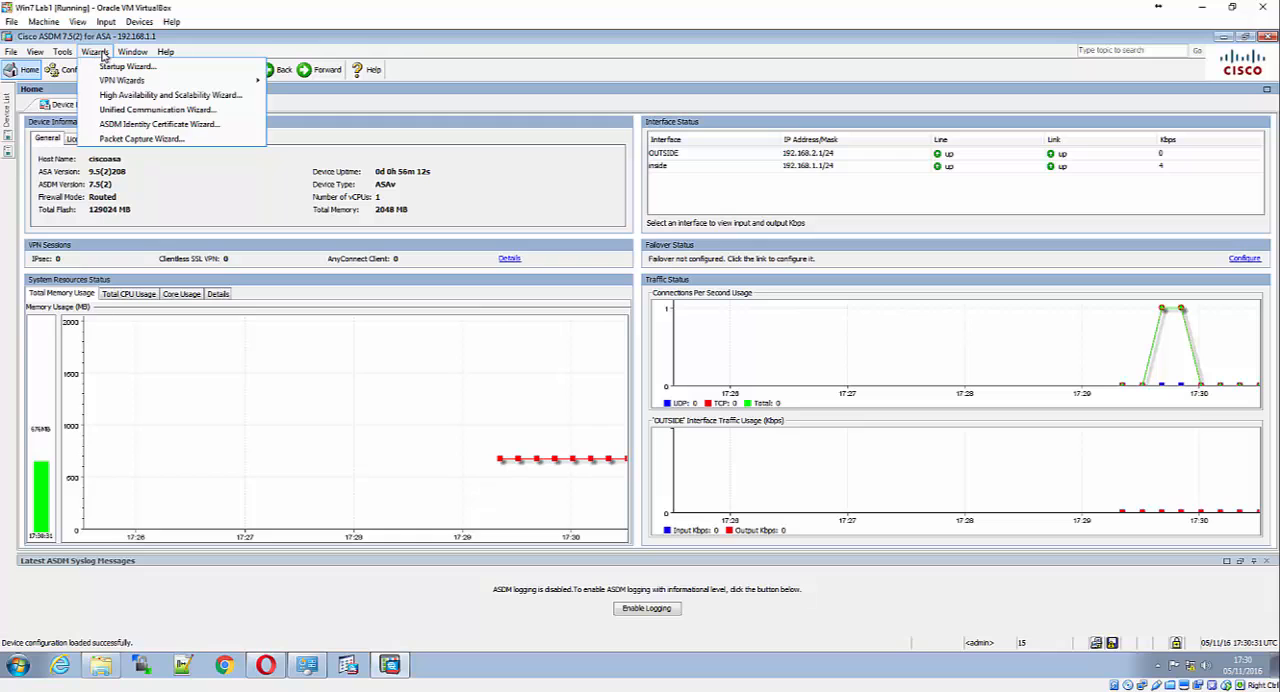
click(120, 66)
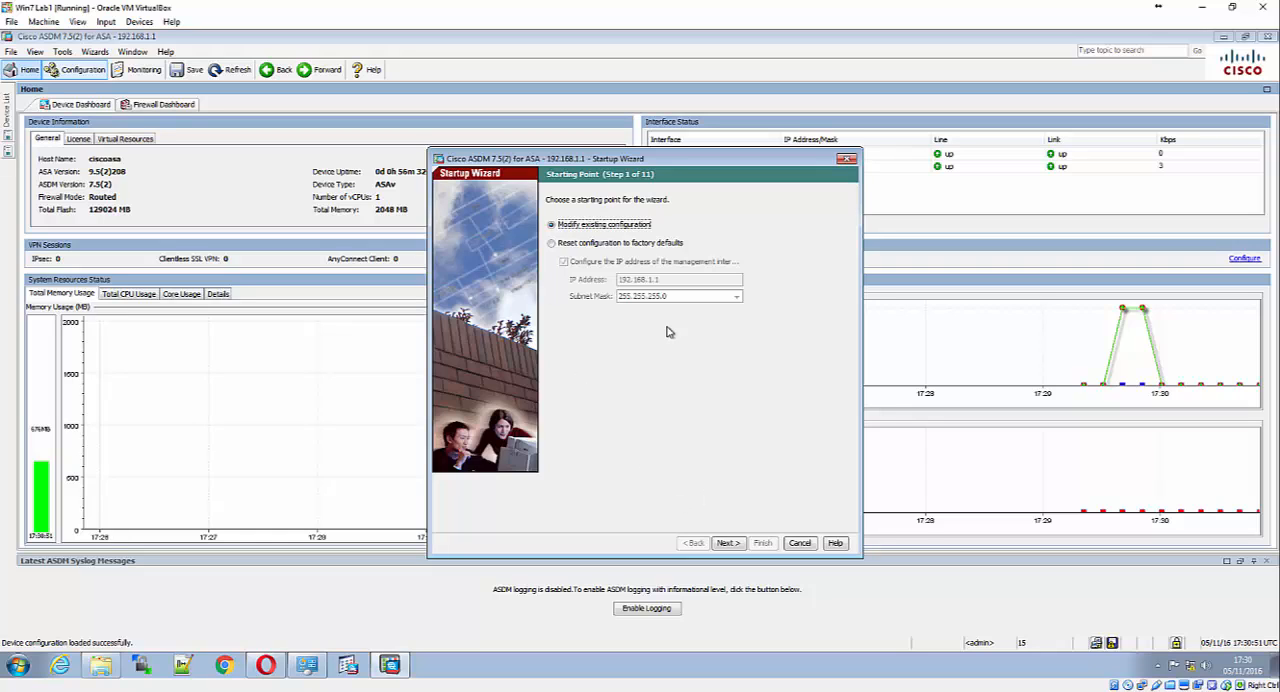
click(728, 543)
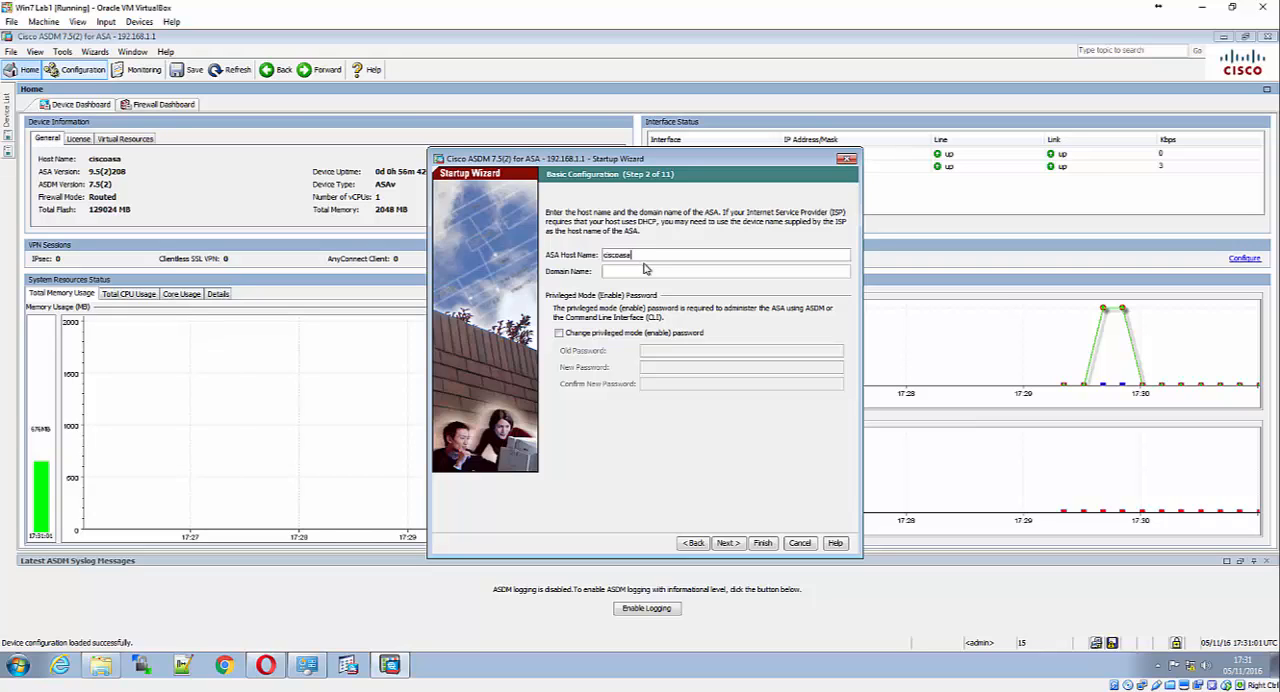
Set the ASA host name to CCNAS-ASA and the domain name to ccnasecurity.com
key(BackSpace)
key(BackSpace)
key(BackSpace)
key(BackSpace)
key(BackSpace)
key(BackSpace)
key(BackSpace)
key(BackSpace)
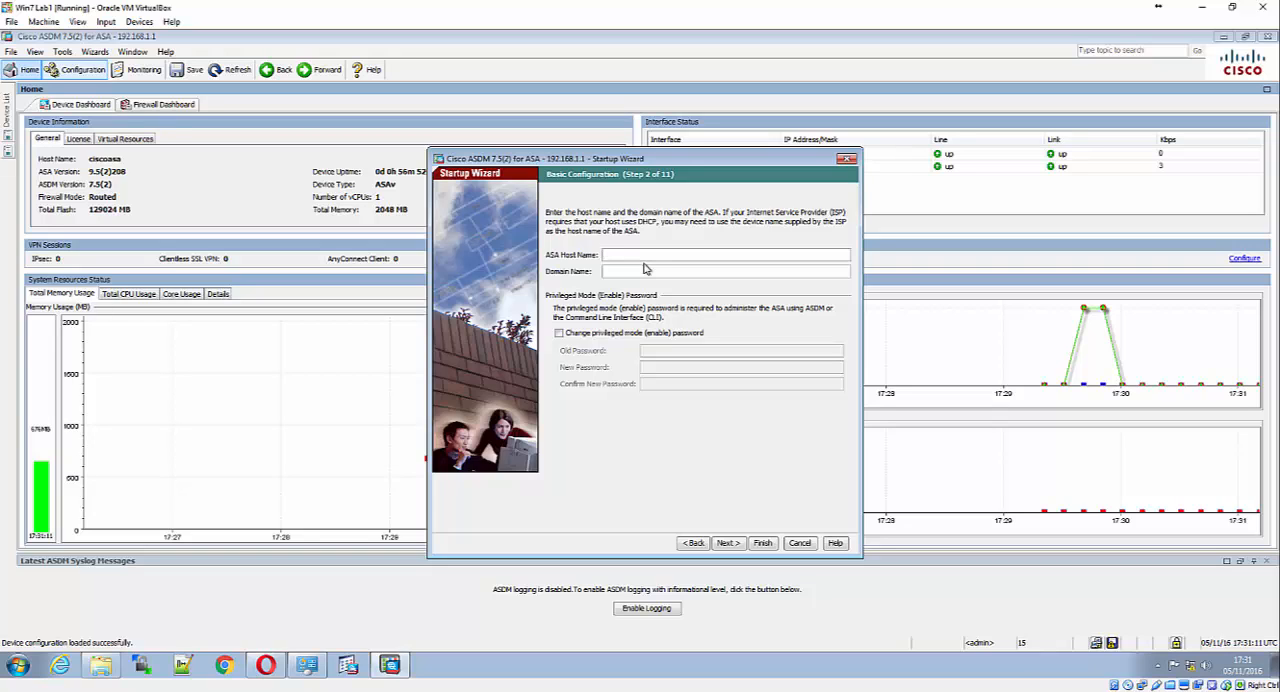
text(CCNAS-ASA)
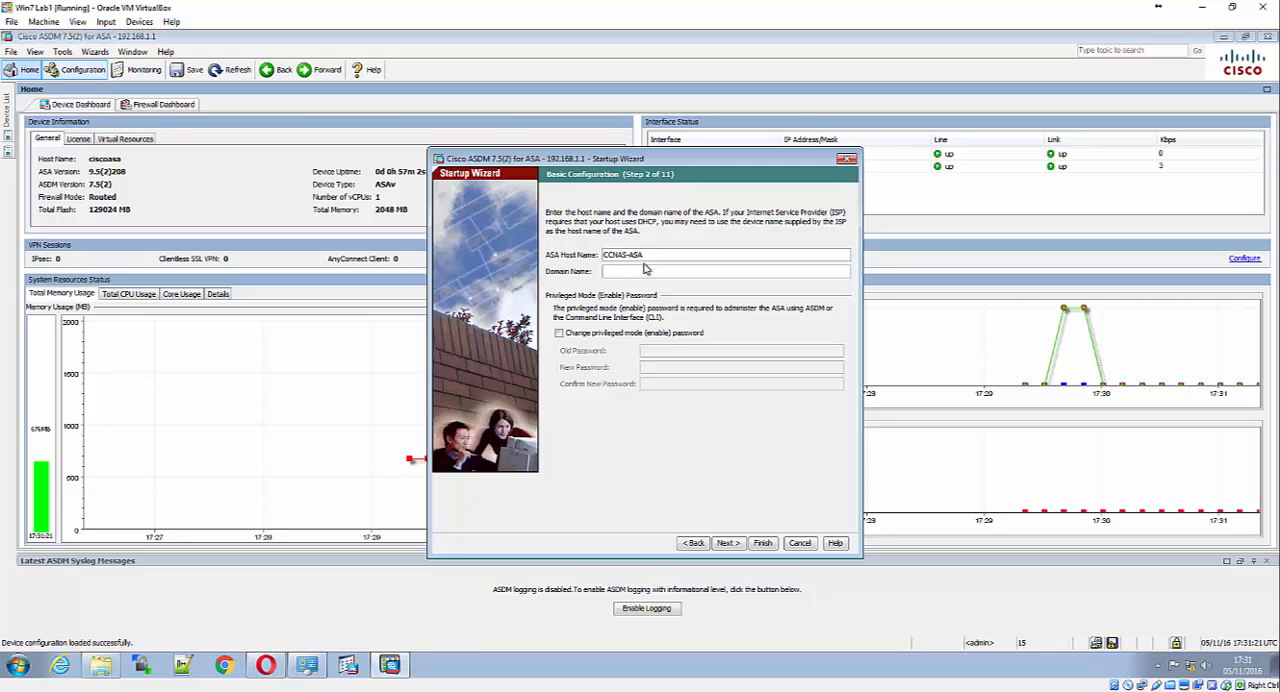
text(ccnasecurity)
text(.com)
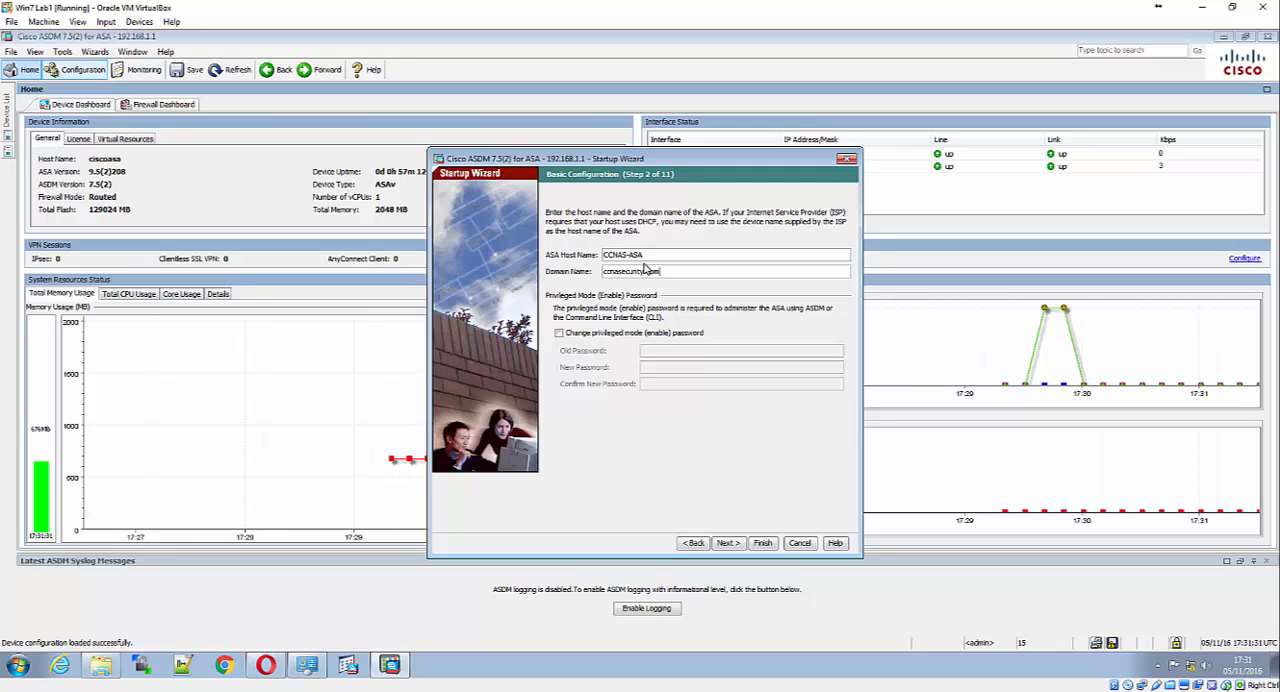
Enable changing the privileged mode password, leave the old one blank, enter and confirm the new password, and continue to Outside Interface Configuration
click(576, 334)
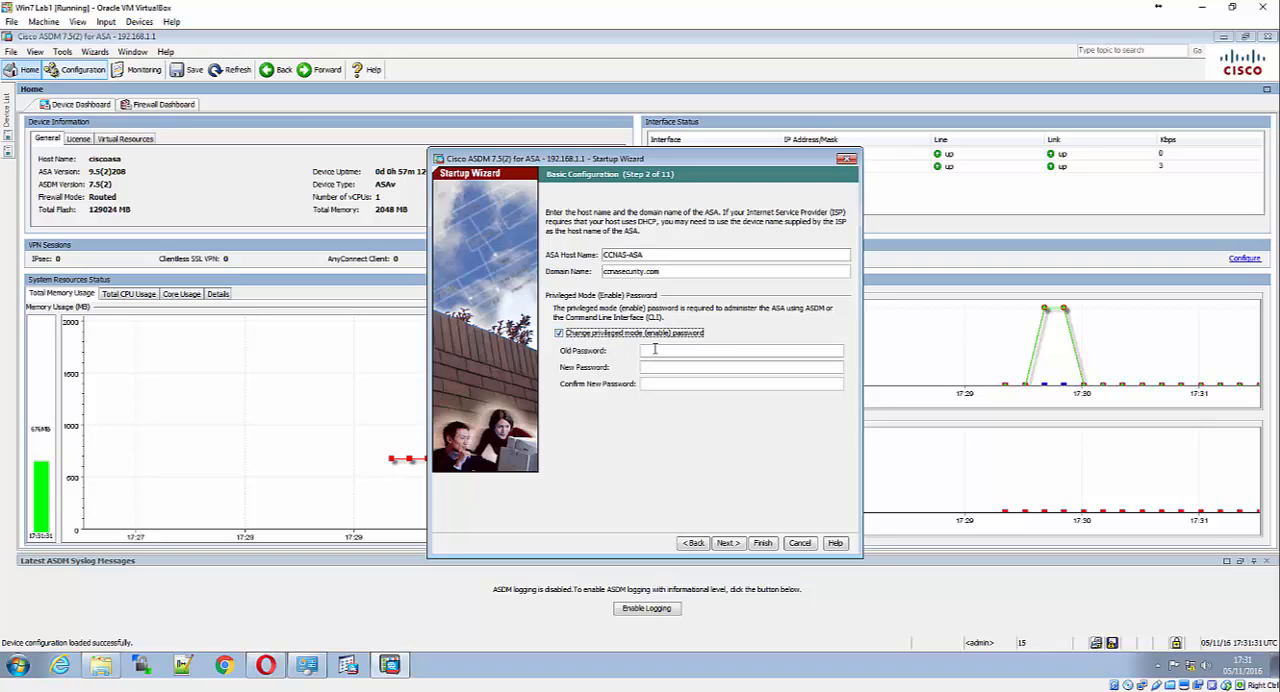
click(655, 350)
click(657, 369)
text(cisco)
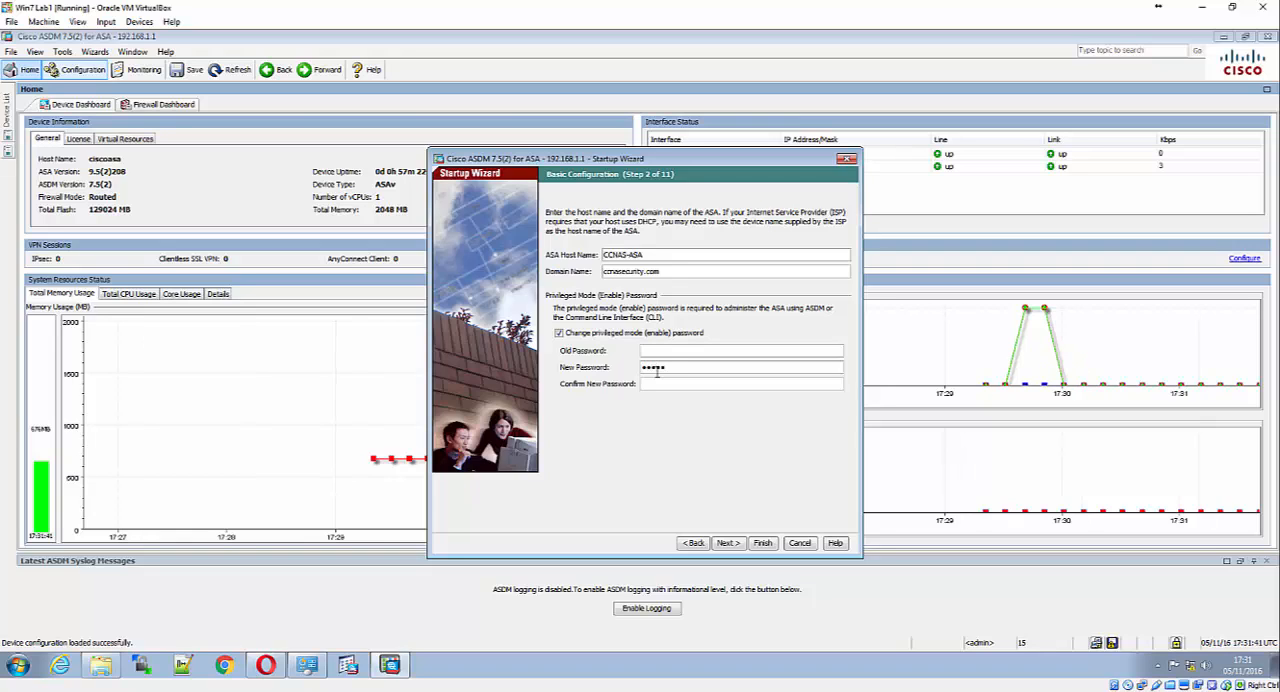
text(12345cisco12345)
click(727, 545)
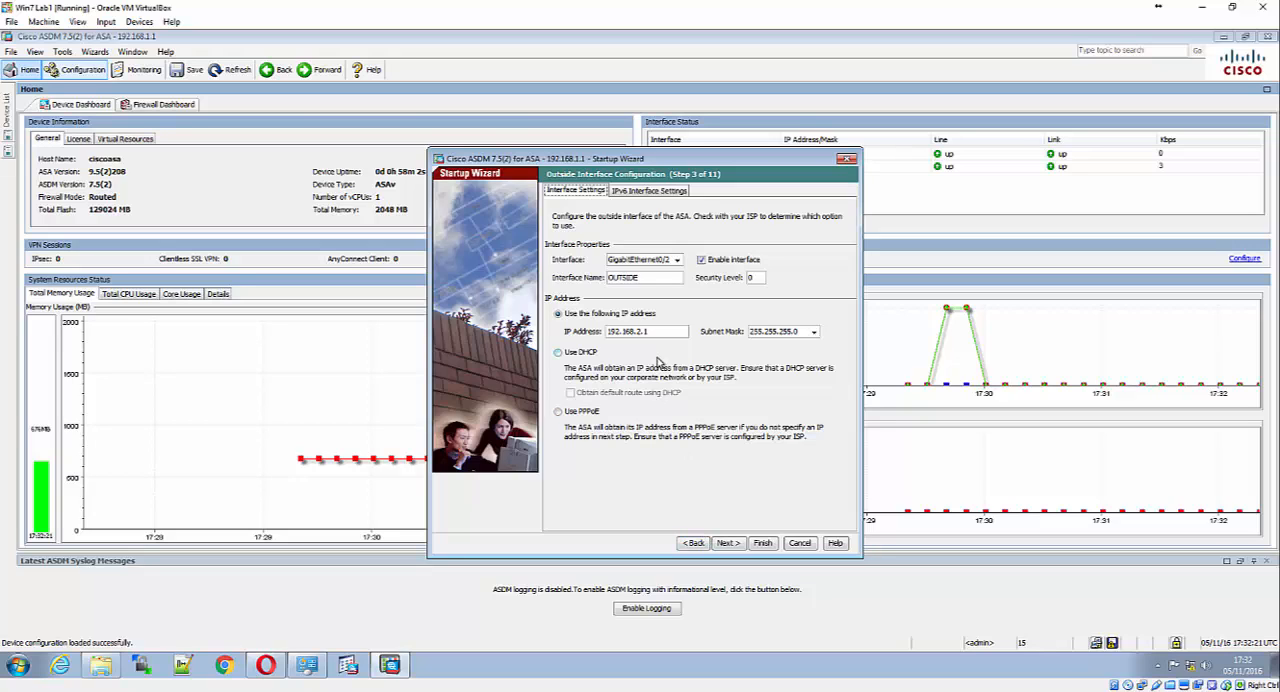
Review the available interfaces and select GigabitEthernet0/0 as the outside interface
click(677, 260)
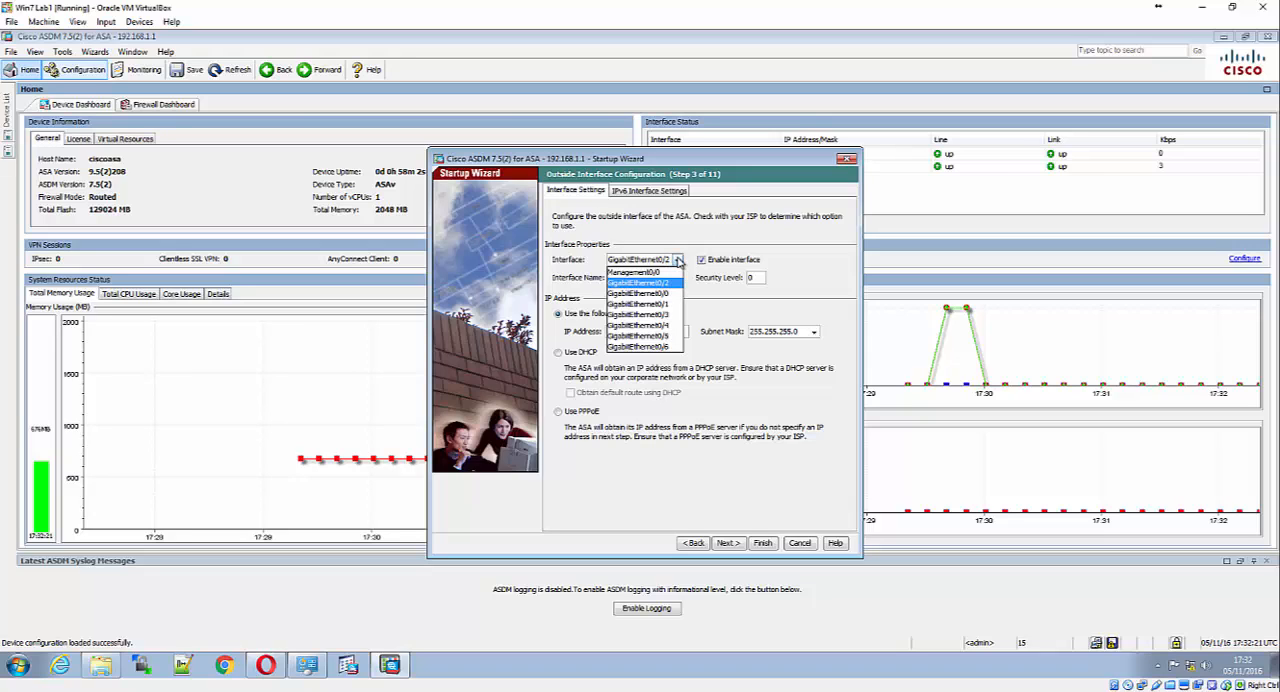
click(677, 260)
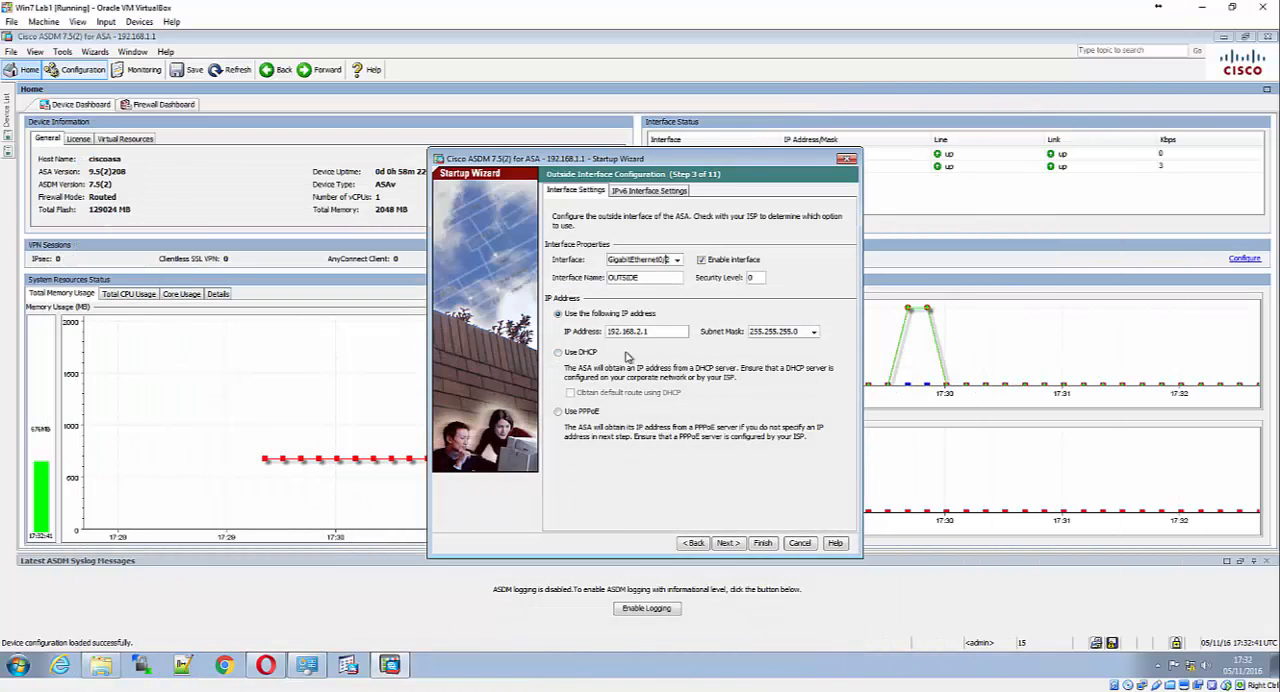
click(677, 261)
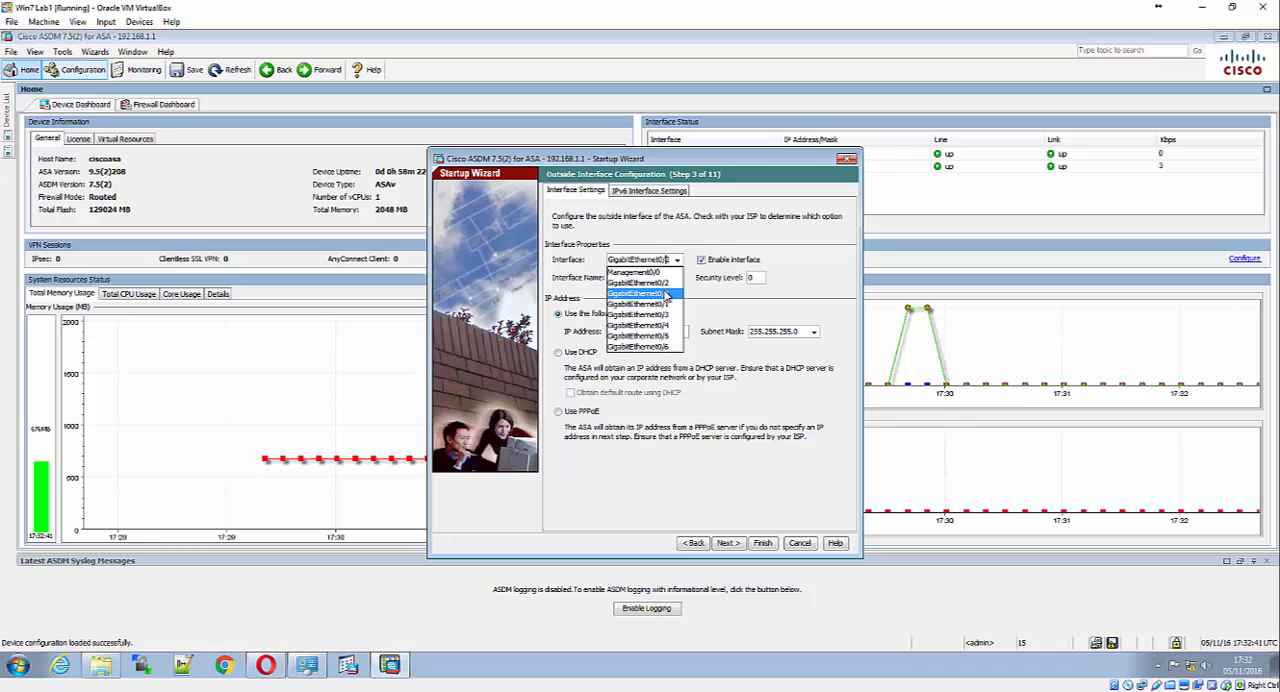
click(666, 294)
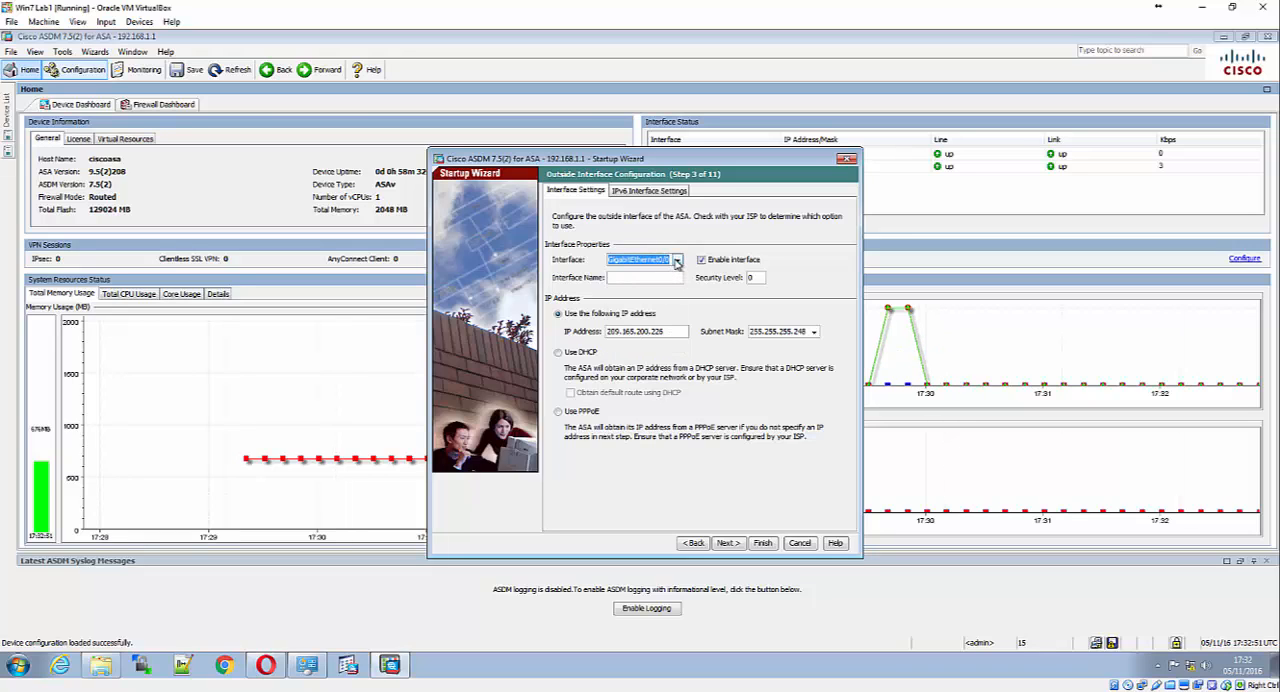
Select GigabitEthernet0/2 in the outside interface settings and clear its interface name
click(676, 260)
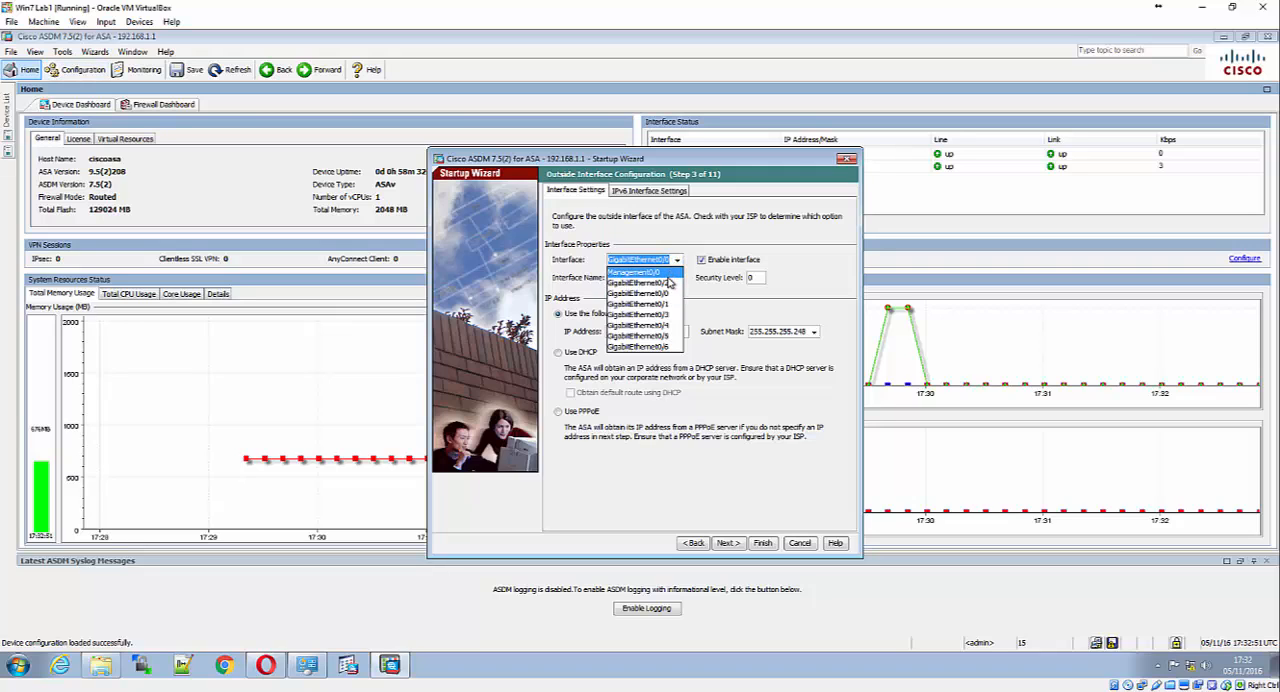
click(676, 260)
click(676, 260)
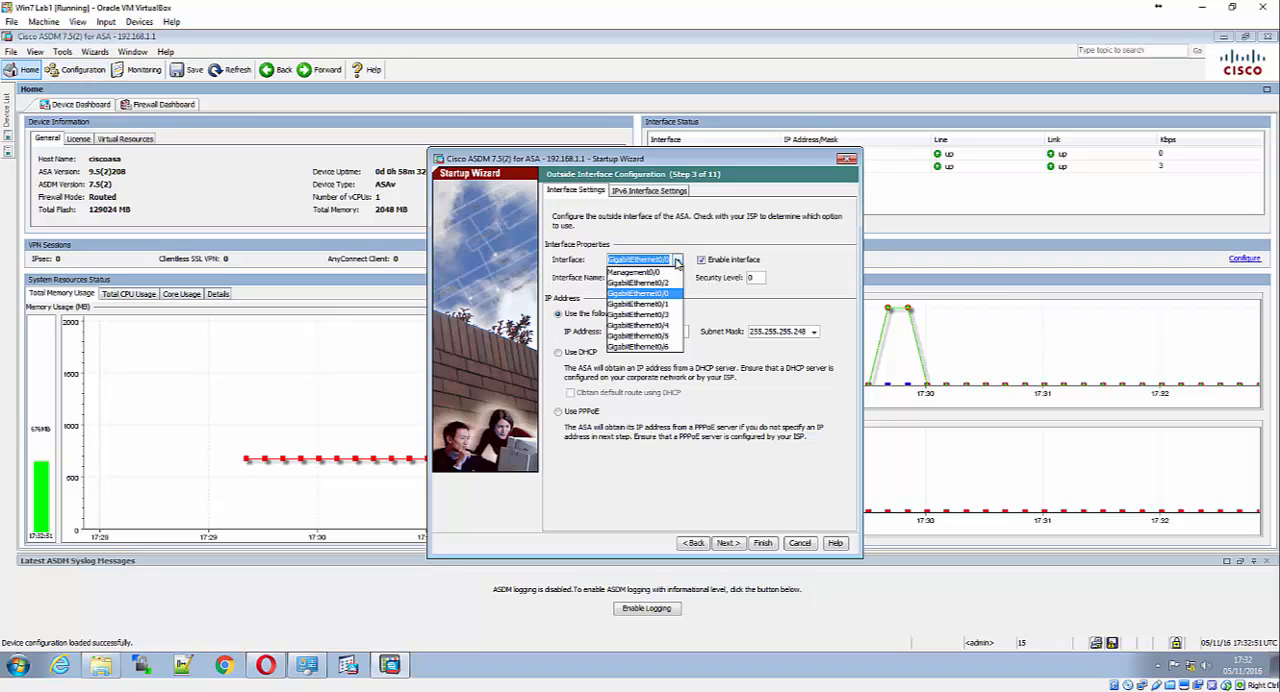
click(673, 285)
key(Tab)
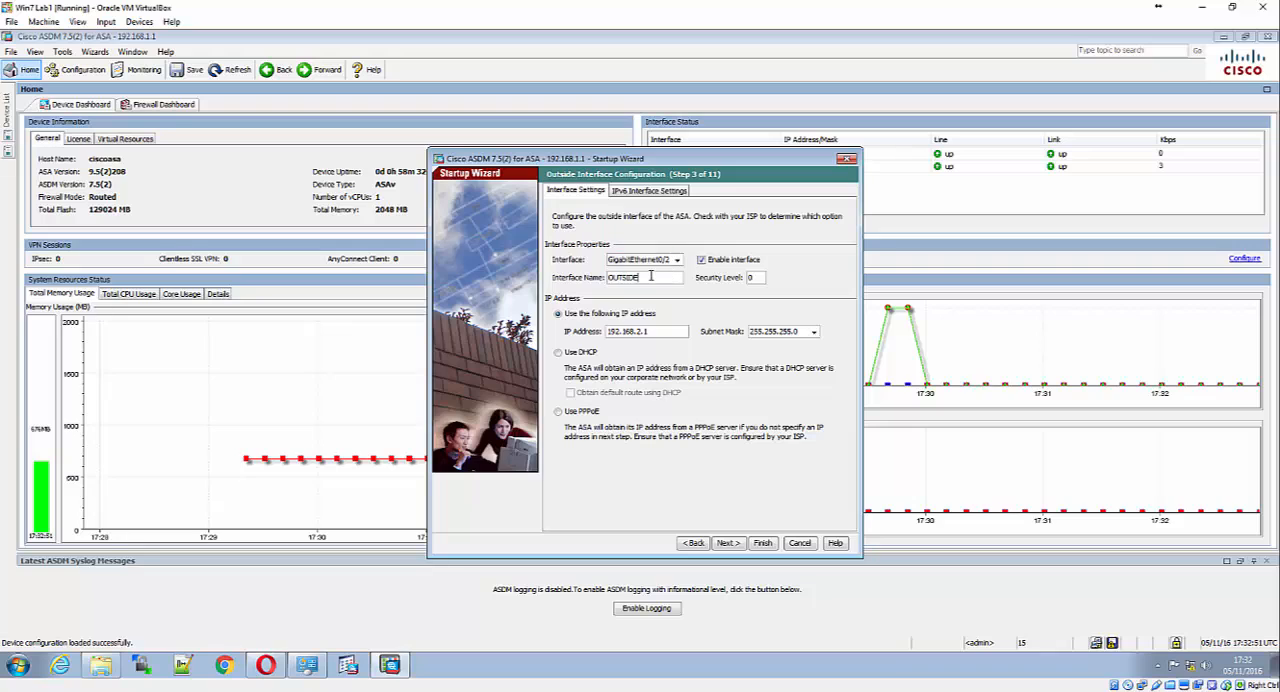
key(BackSpace)
Select GigabitEthernet0/0 as the outside interface and name it Outside
click(669, 260)
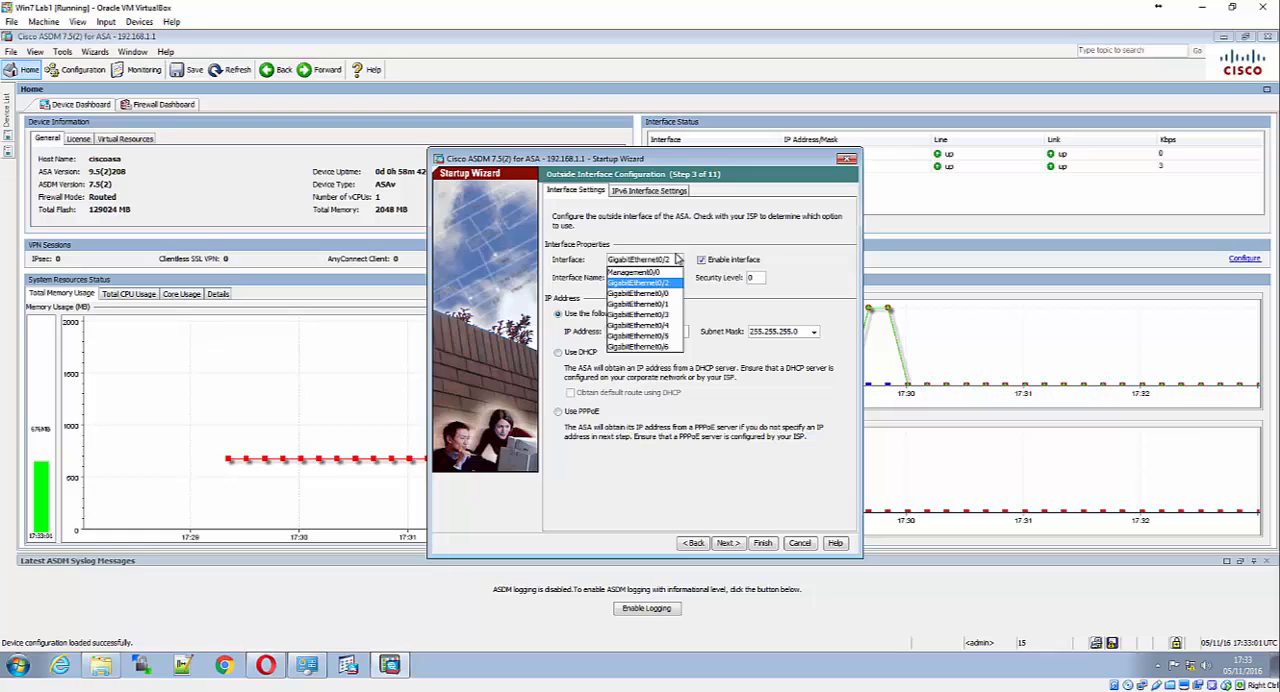
click(666, 294)
click(666, 280)
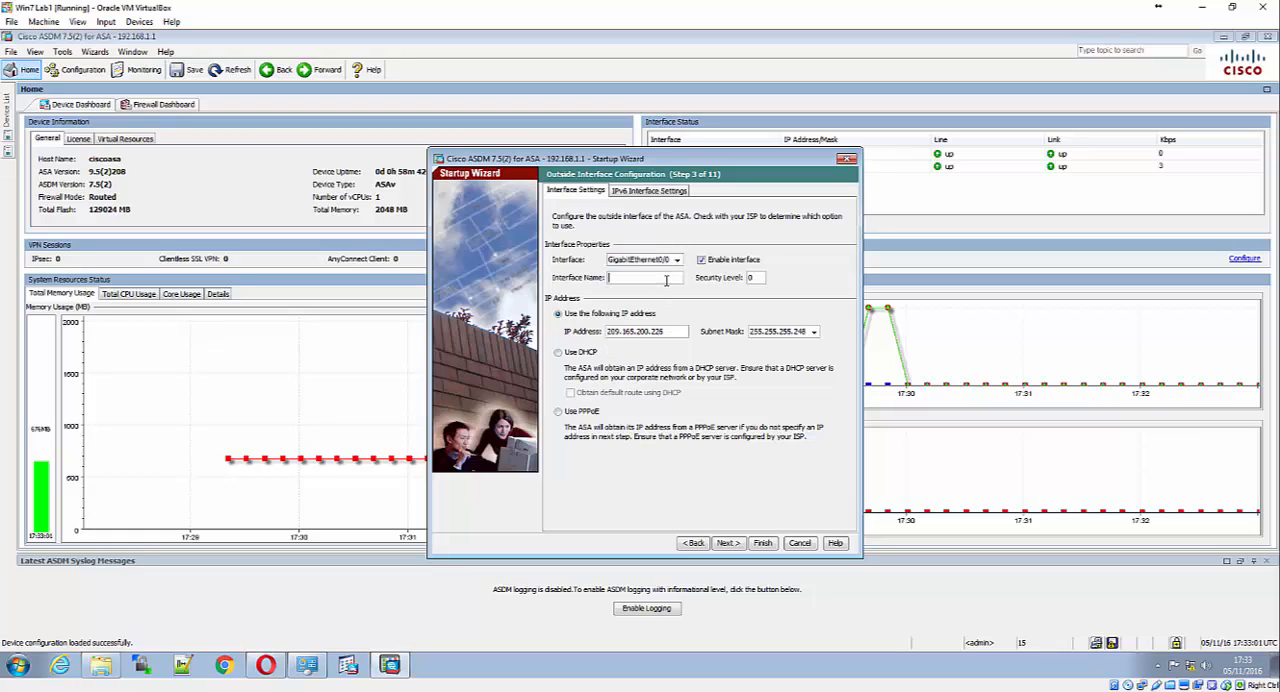
text(Outside)
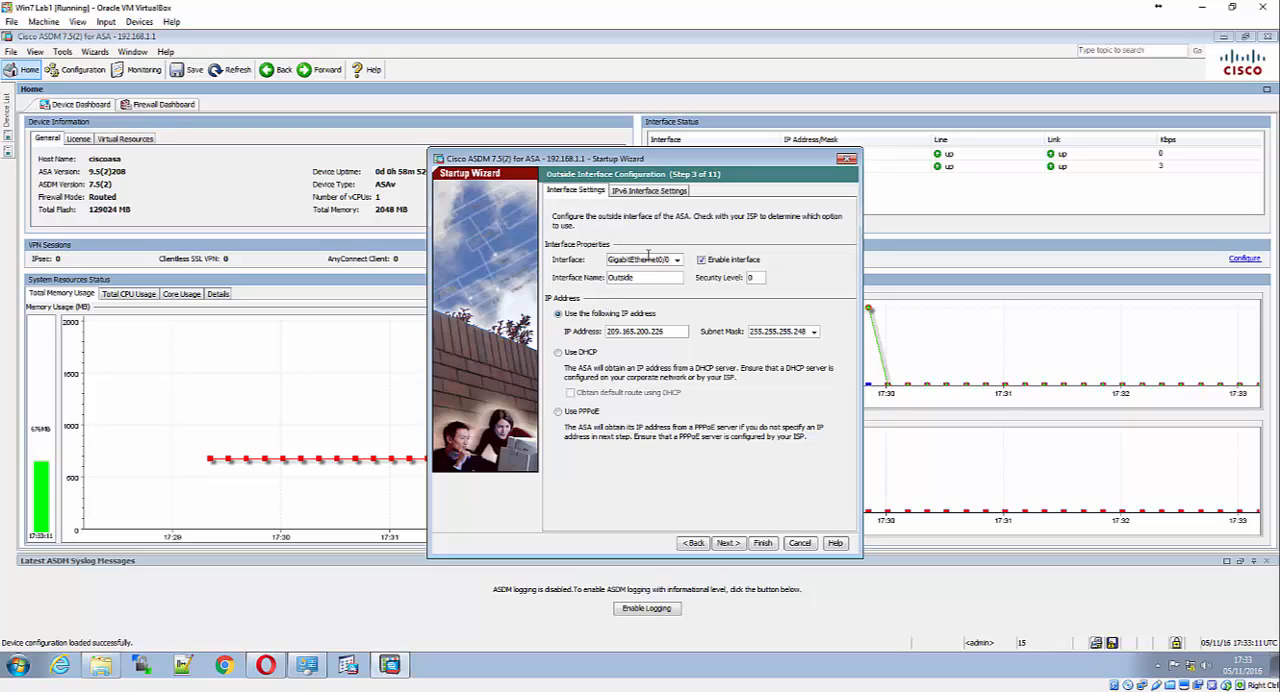
Switch the interface settings to GigabitEthernet0/2 and change its interface name to DMZ
click(678, 260)
click(678, 260)
click(656, 300)
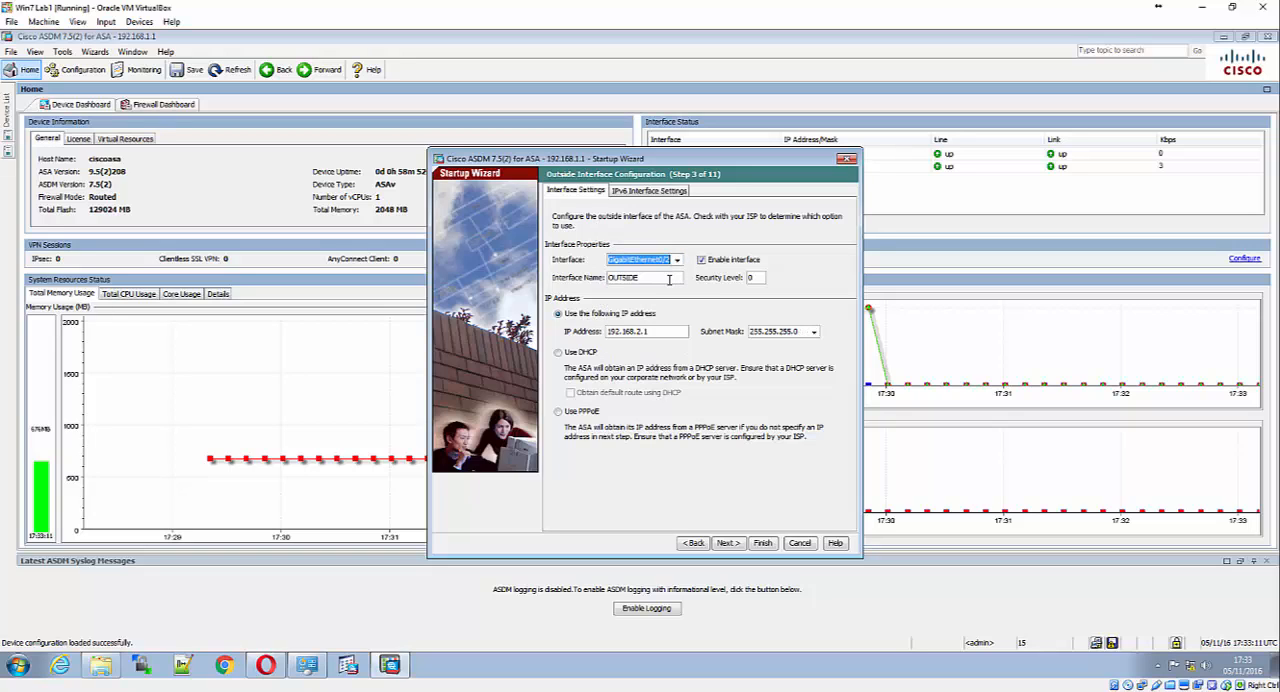
drag(656, 278, 597, 273)
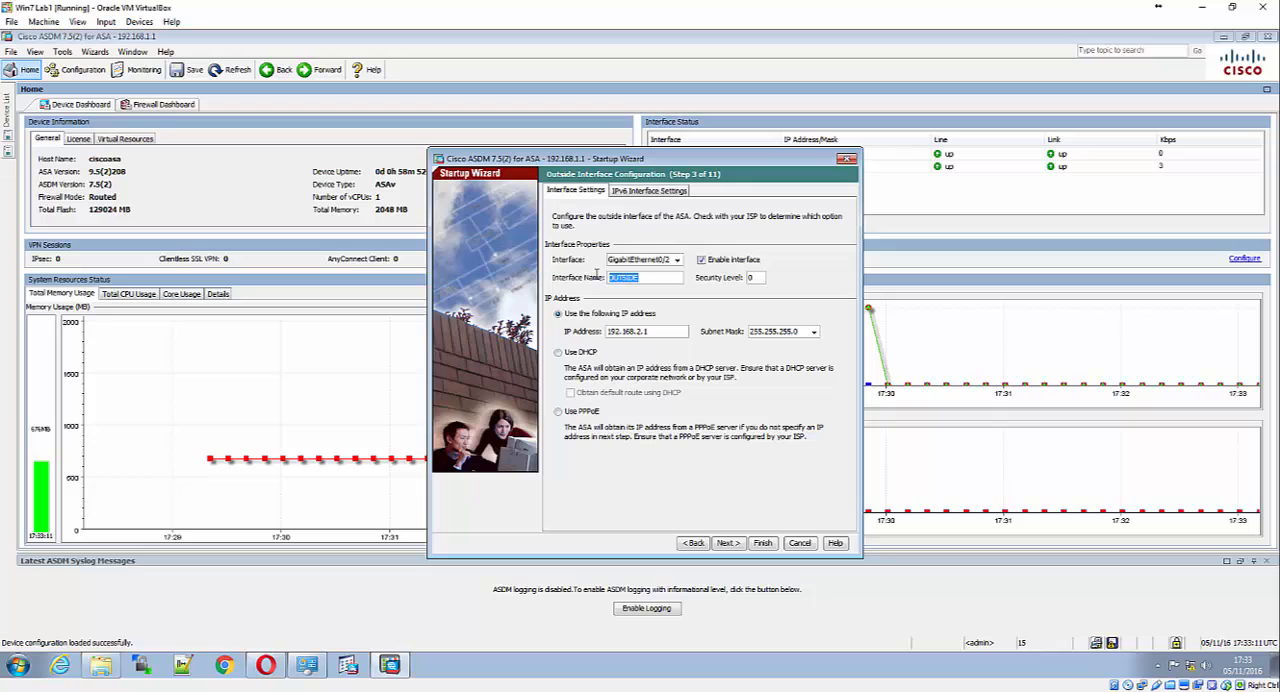
text(DMZ)
Set the DMZ interface's security level to 50 and continue past Other Interface Configuration to the Static Routes page
double_click(752, 277)
text(50)
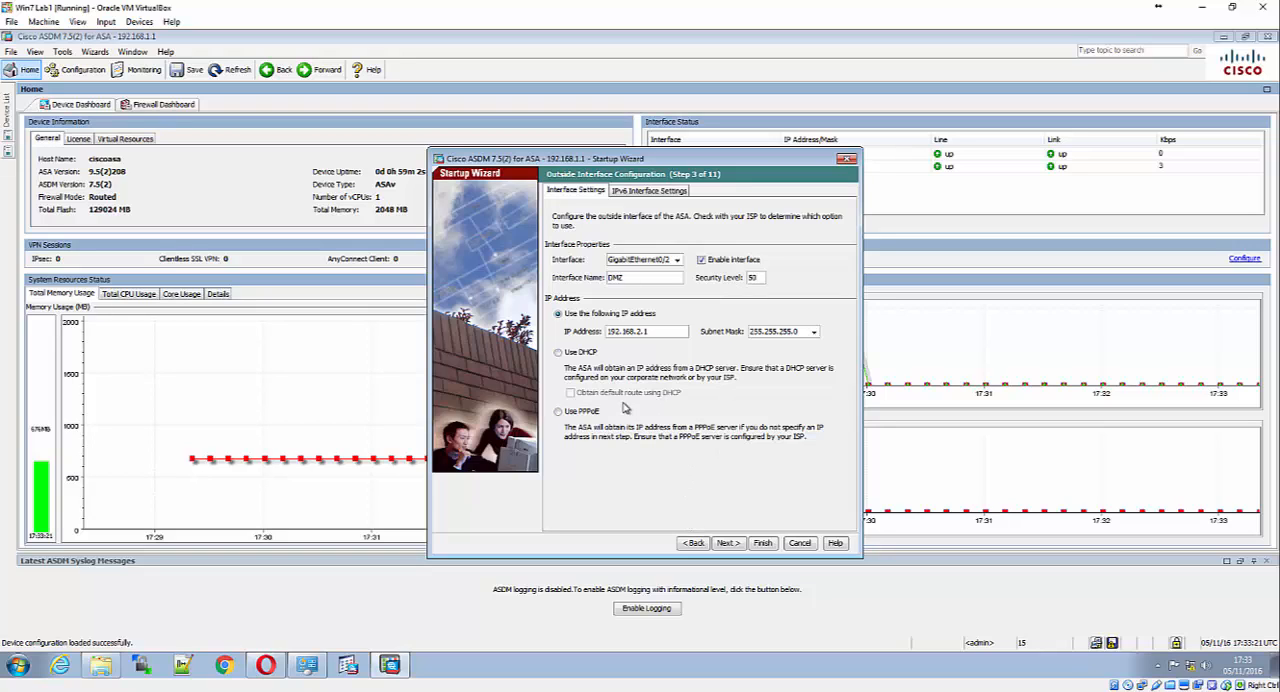
click(731, 545)
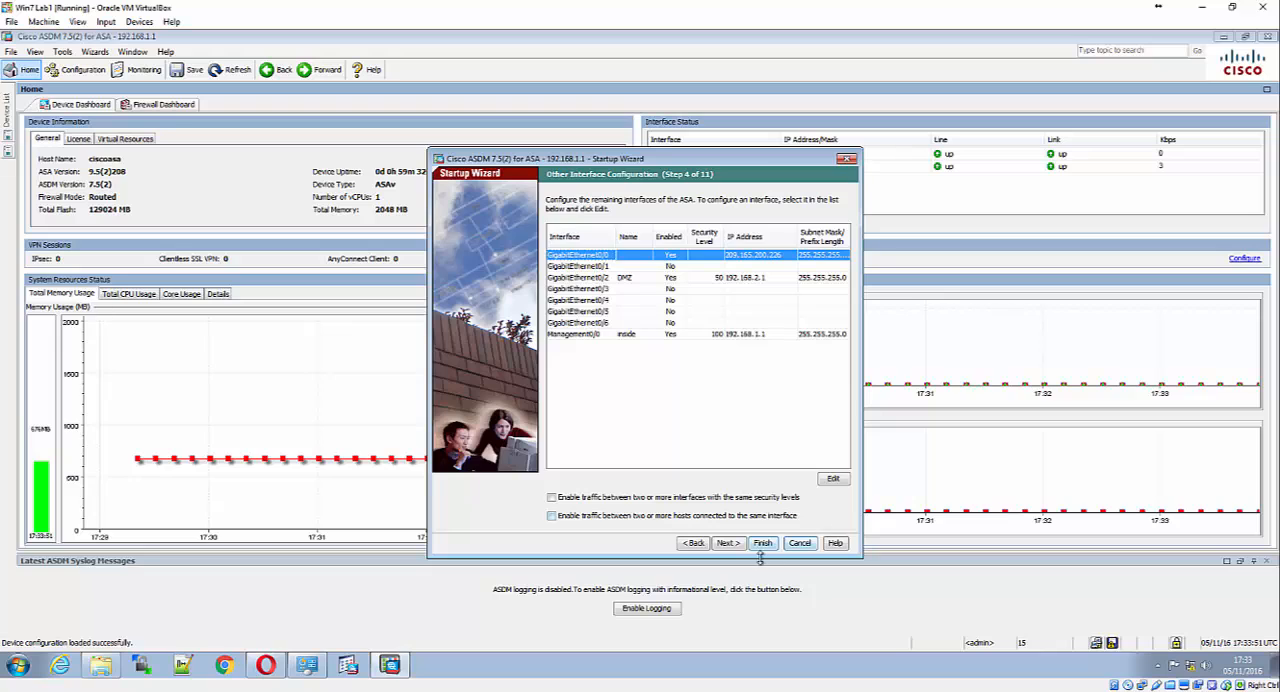
click(728, 545)
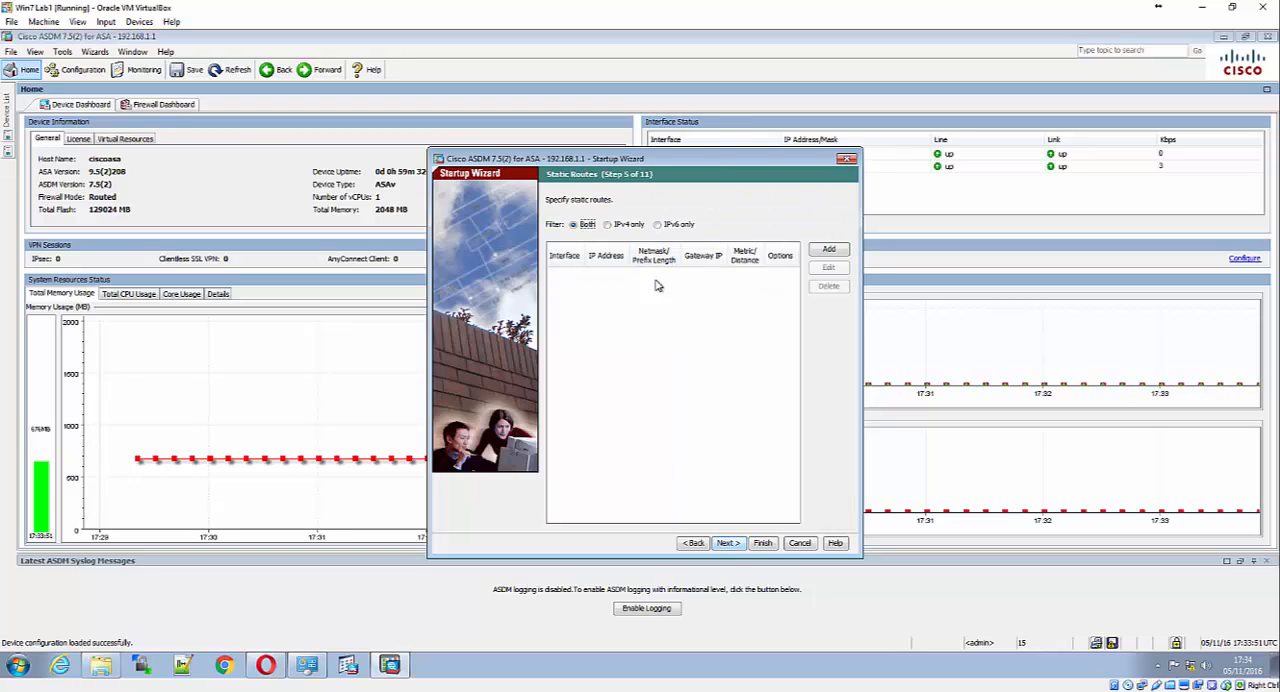
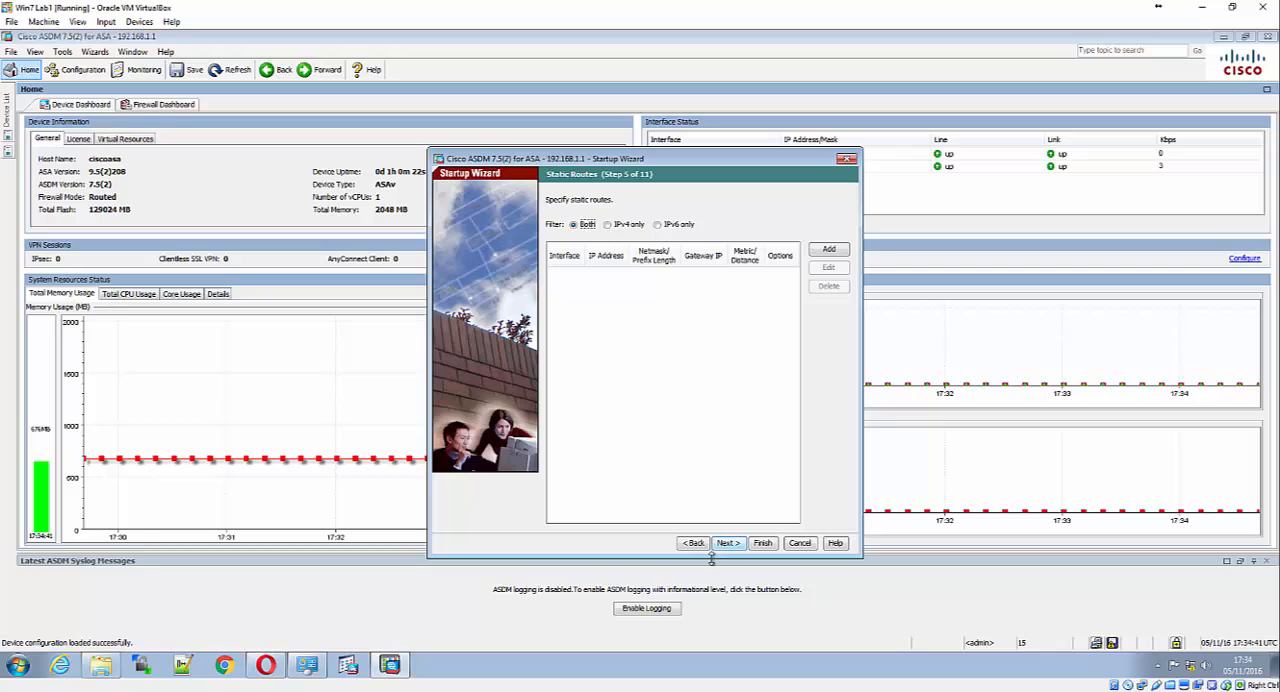
Go back to Outside Interface Configuration to review the available interfaces, and return to the Static Routes page
click(703, 544)
click(703, 544)
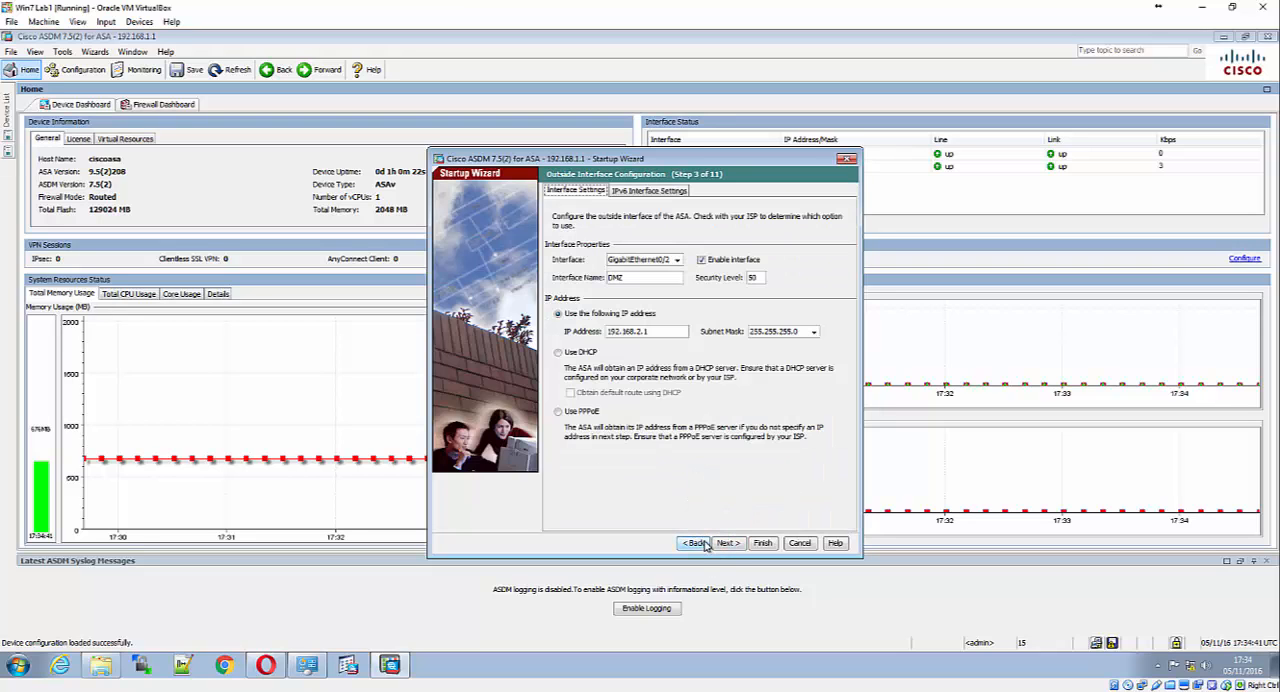
click(677, 260)
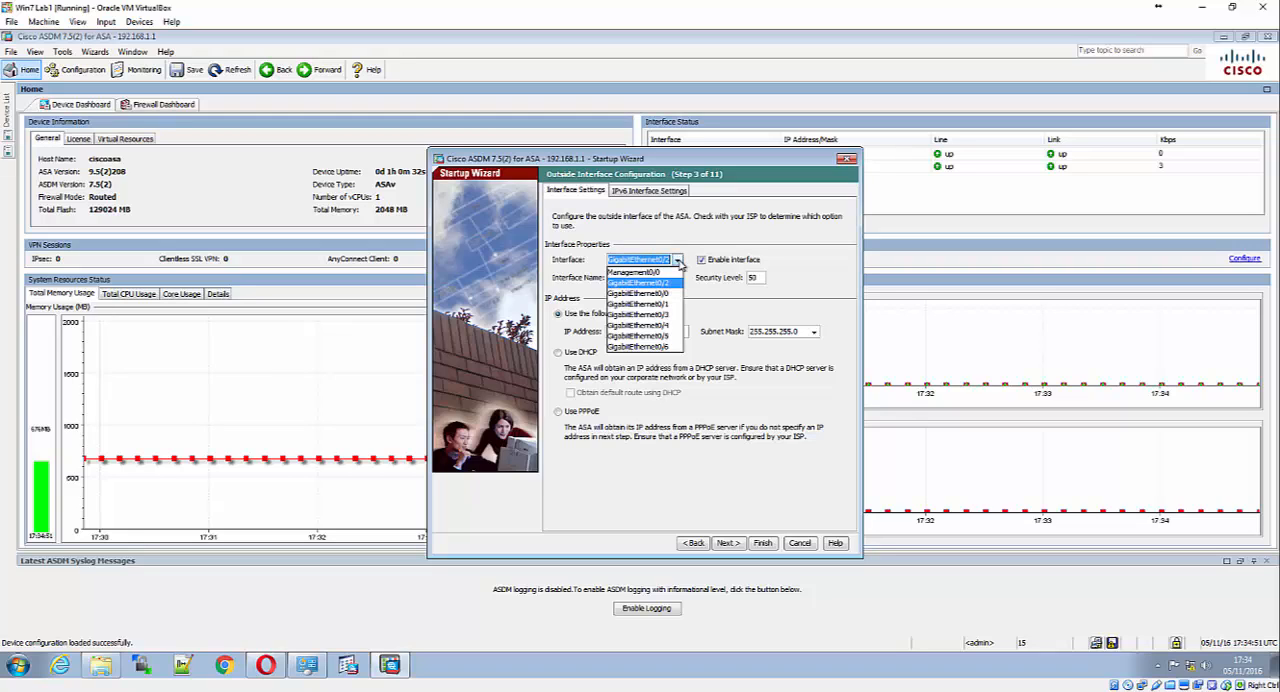
click(678, 261)
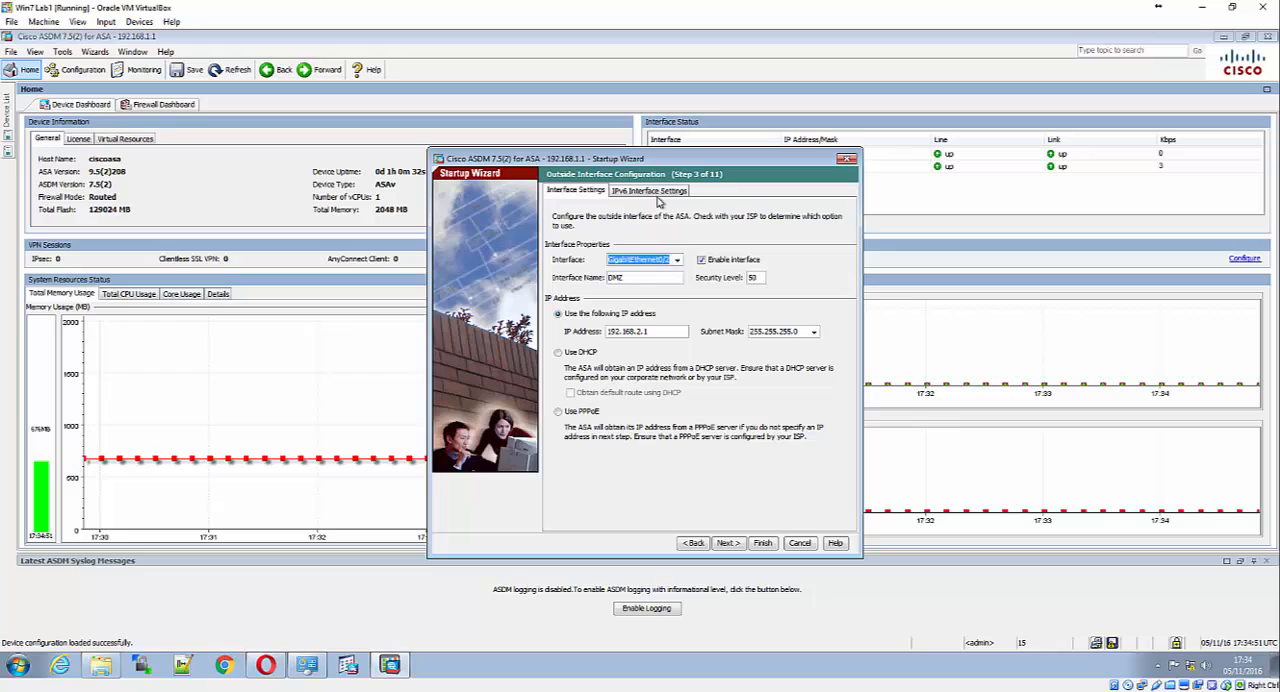
click(734, 547)
click(727, 543)
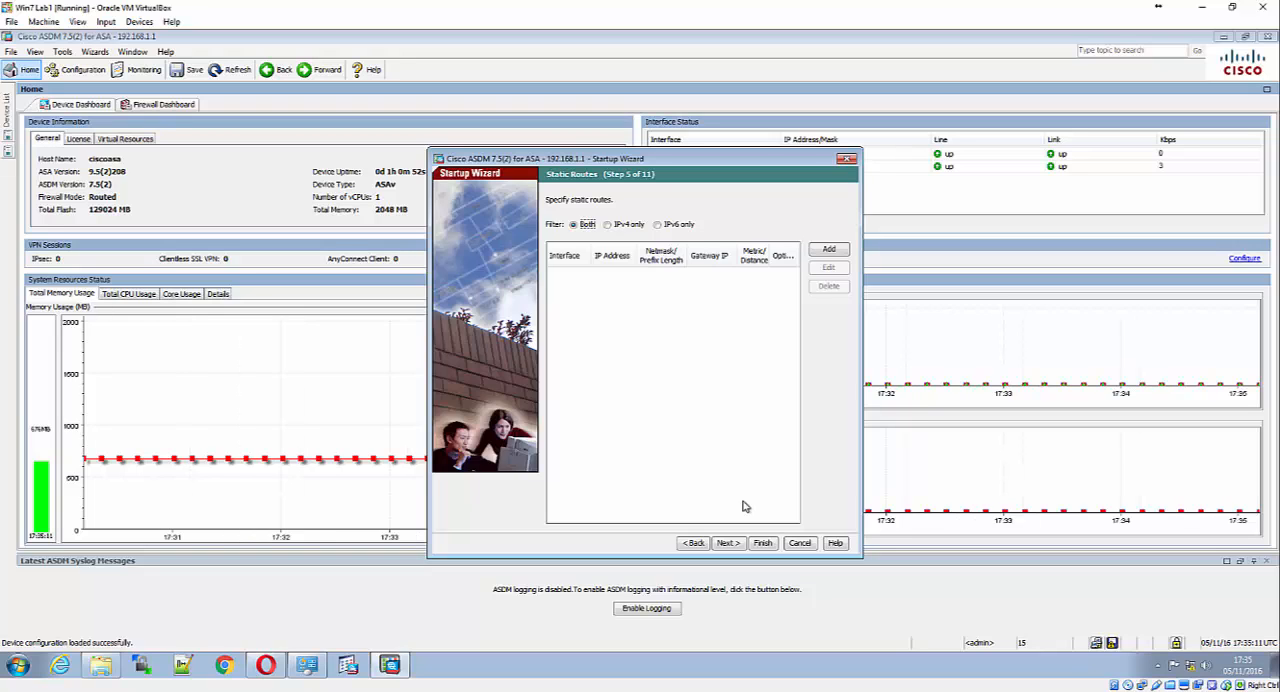
Enable the DHCP server on the inside interface with an address pool from 192.168.1.31 to 192.168.1.39
click(738, 543)
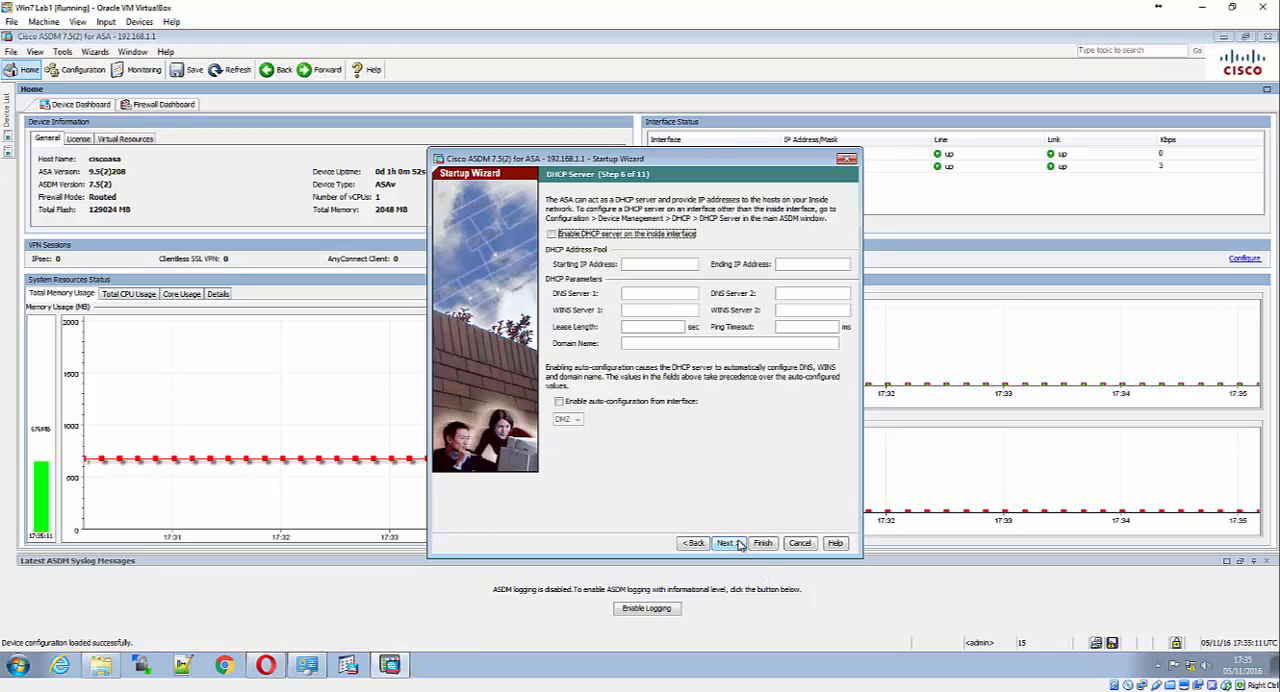
click(551, 236)
click(658, 264)
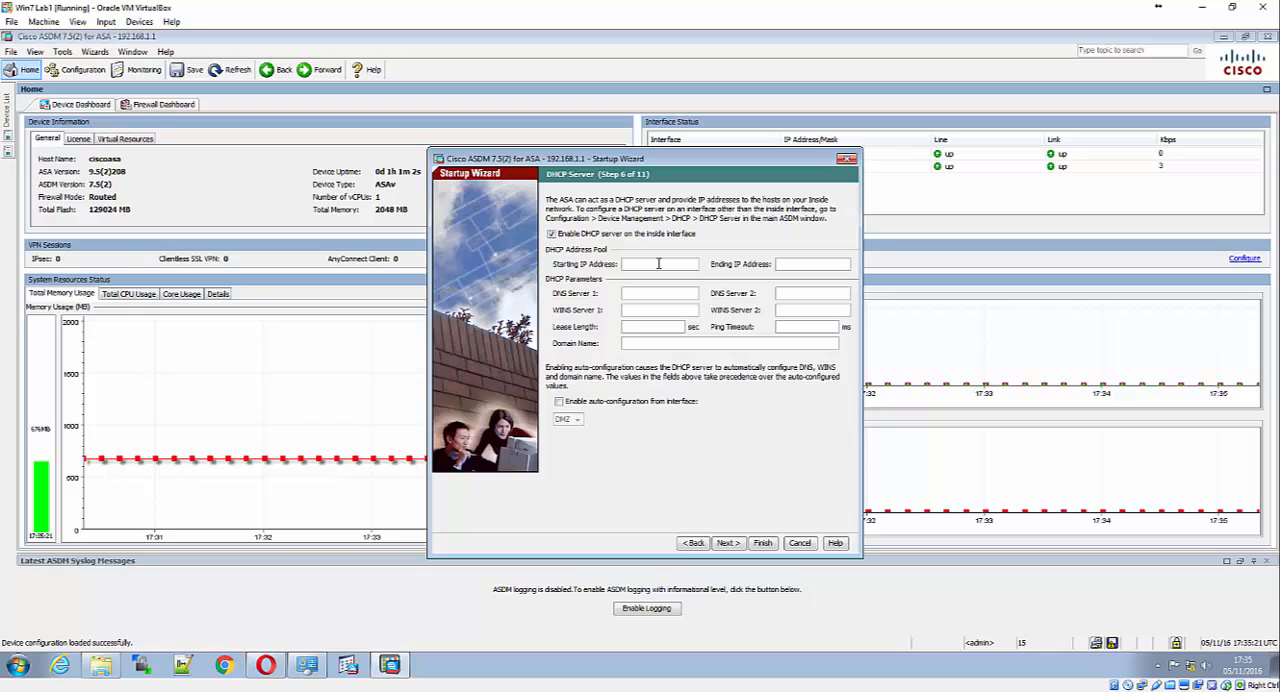
text(192.168.1.31)
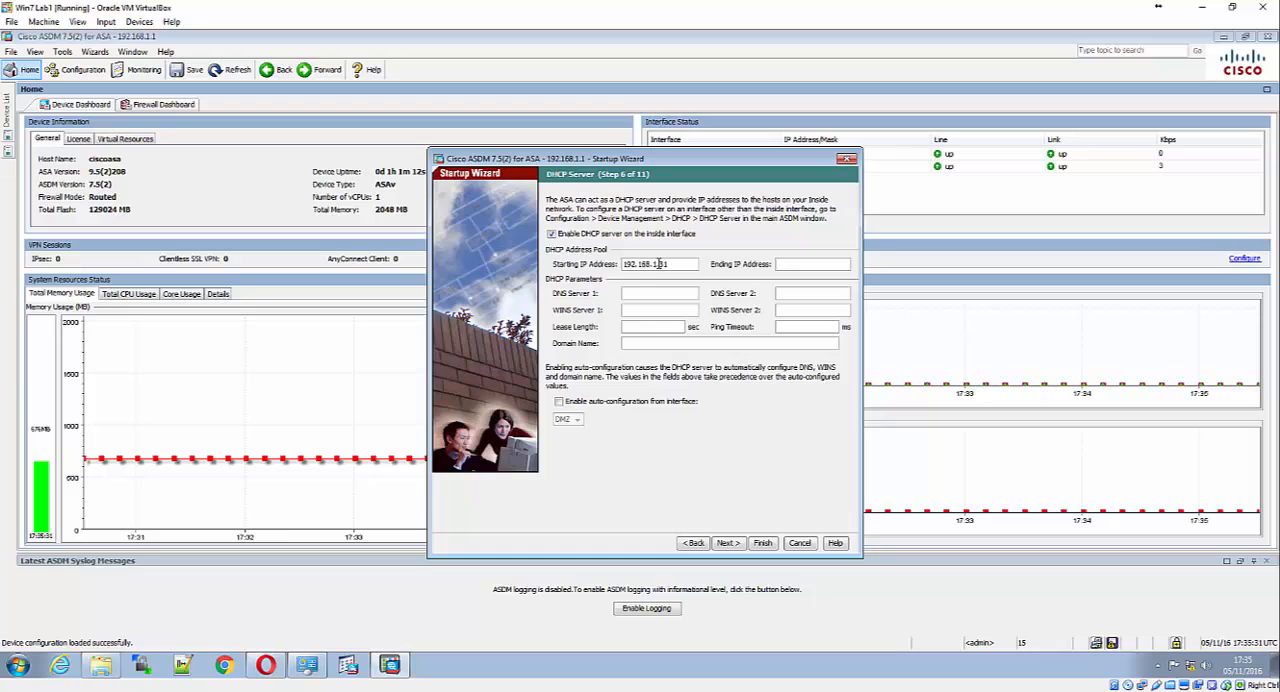
text(192.168.1.39)
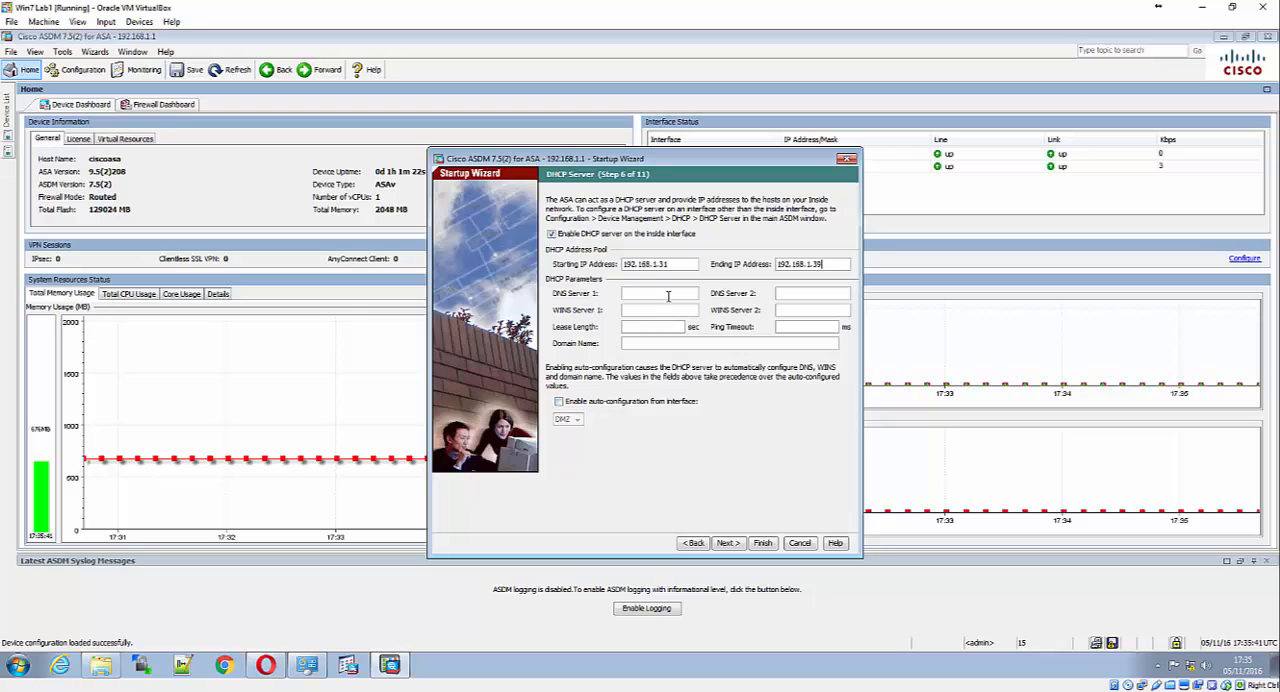
Set DNS Server 1 to 10.20.30.40 and the DHCP domain name to ccnasecurity.com
click(657, 290)
text(10.20.30)
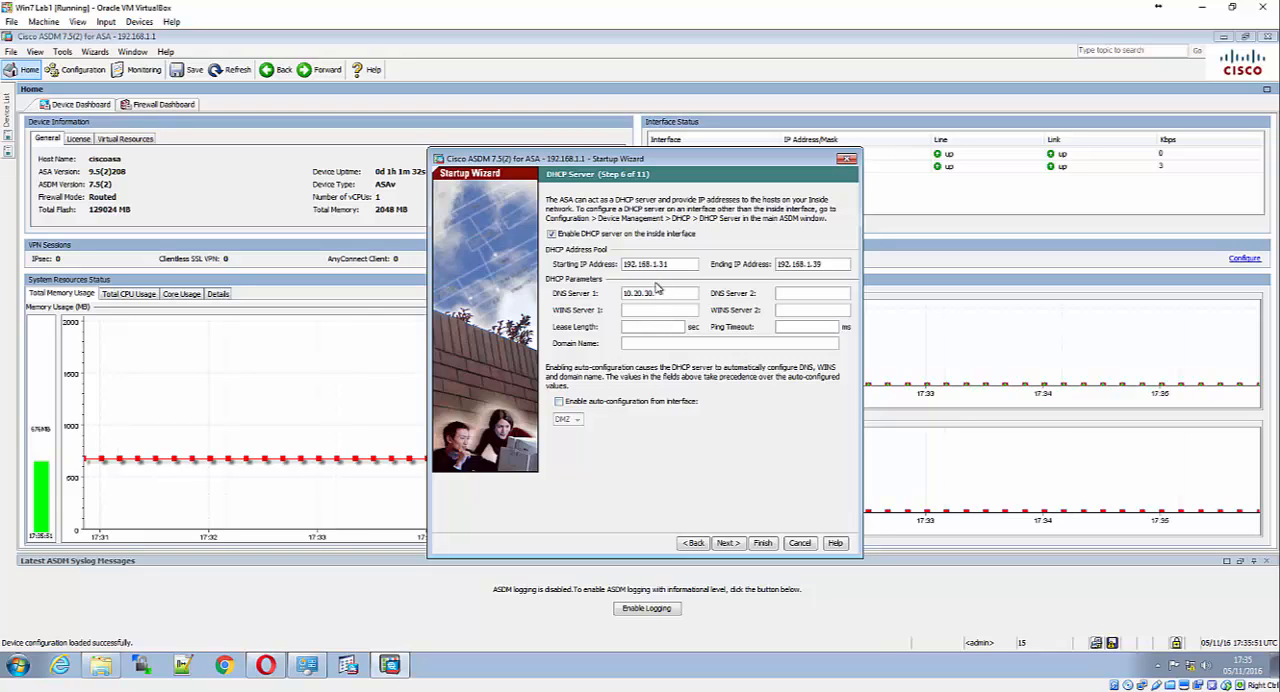
text(.40)
click(633, 343)
text(ccnasecurity.com)
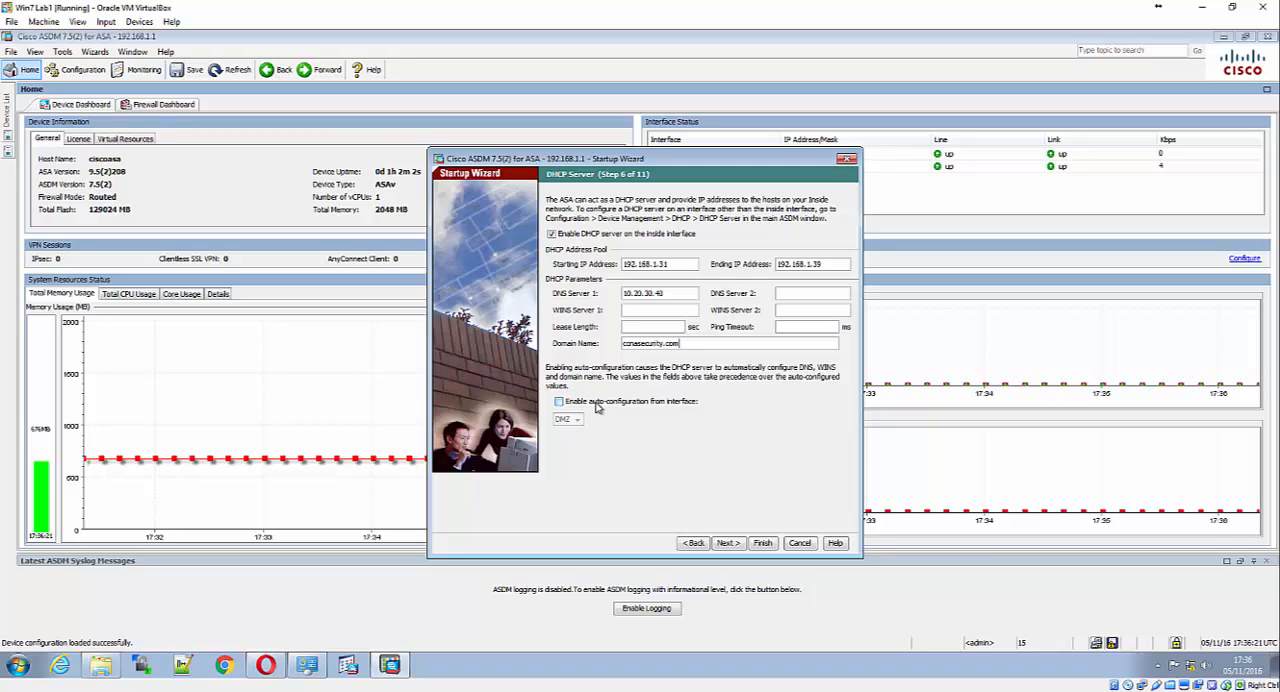
Continue to Address Translation, choose PAT using the OUTSIDE interface's IP address, and proceed to Administrative Access
click(727, 543)
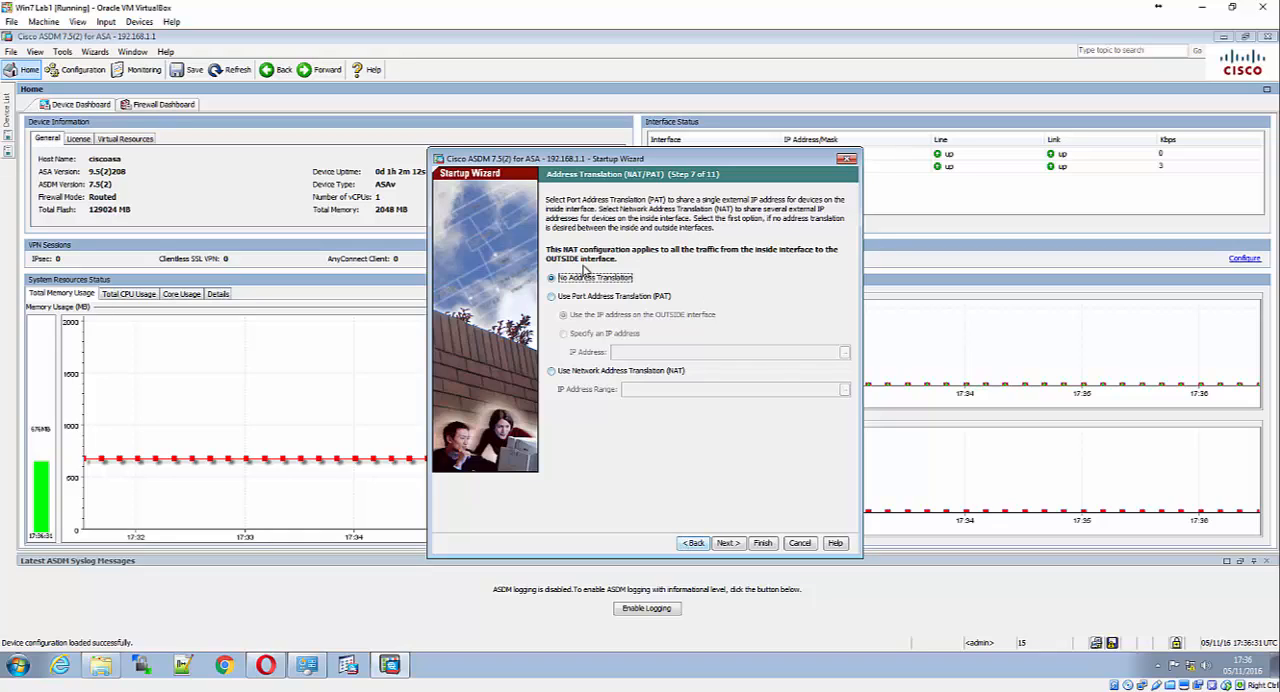
click(566, 300)
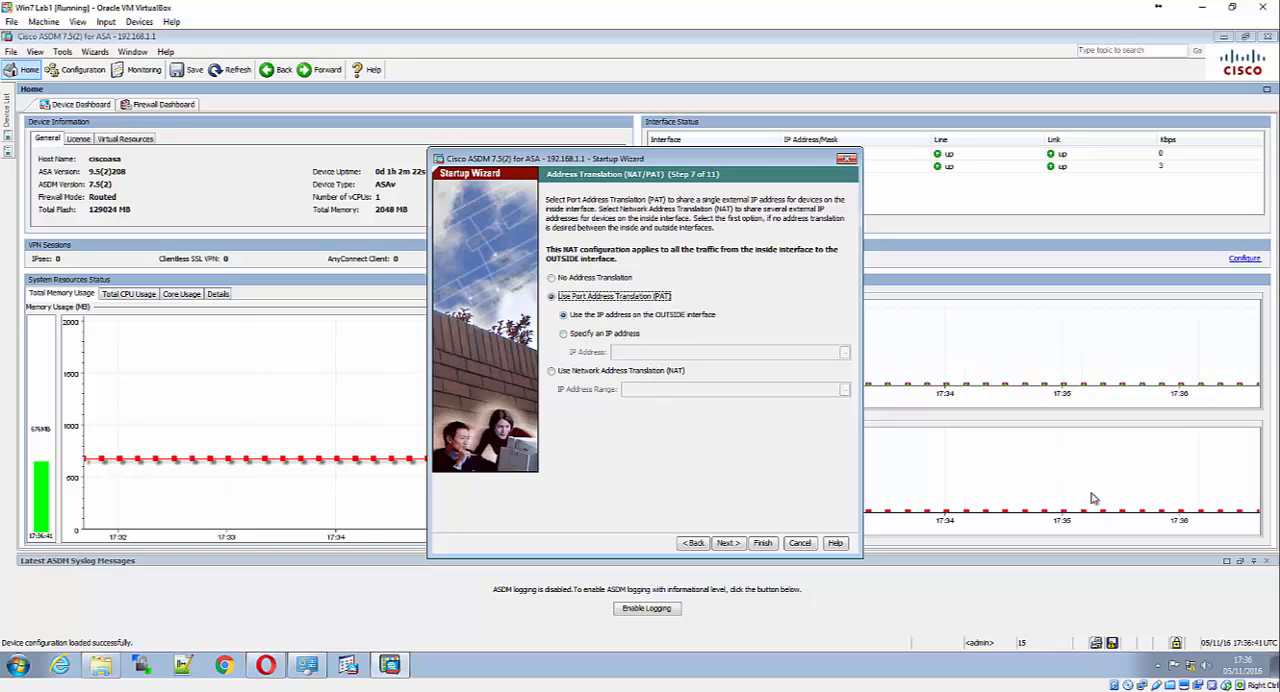
click(737, 544)
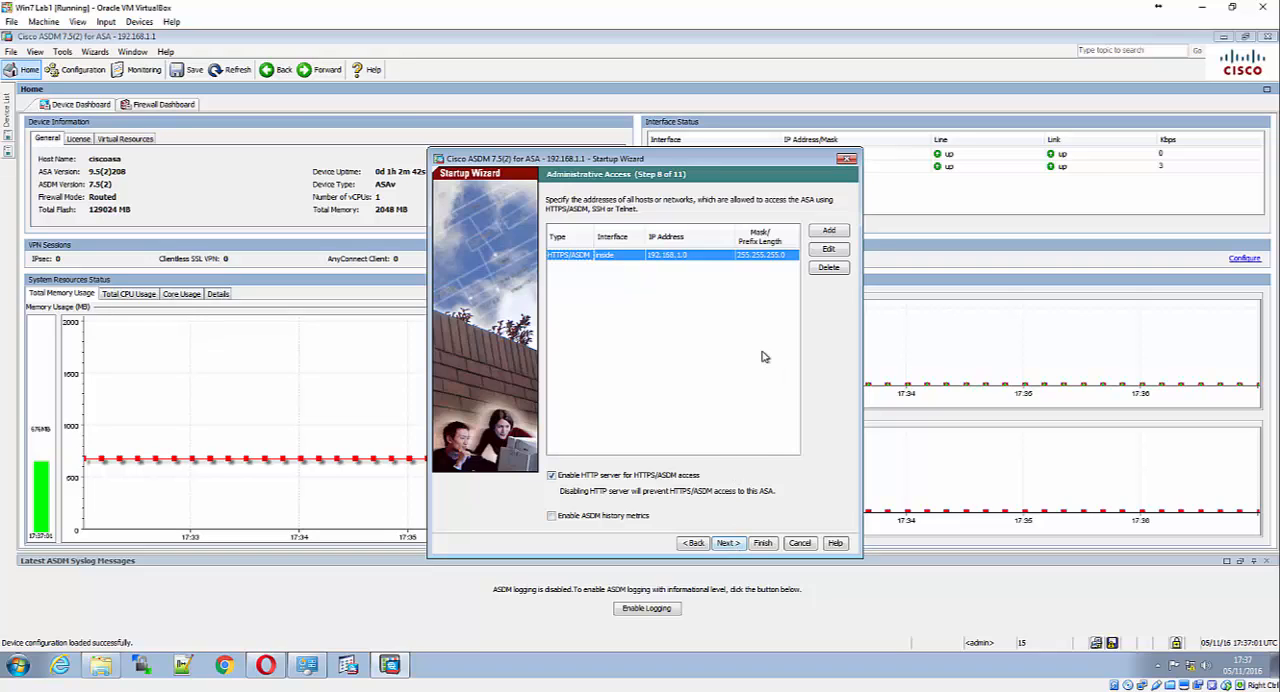
Add an SSH administrative access entry for the inside interface with IP address 192.168.1.0
click(830, 231)
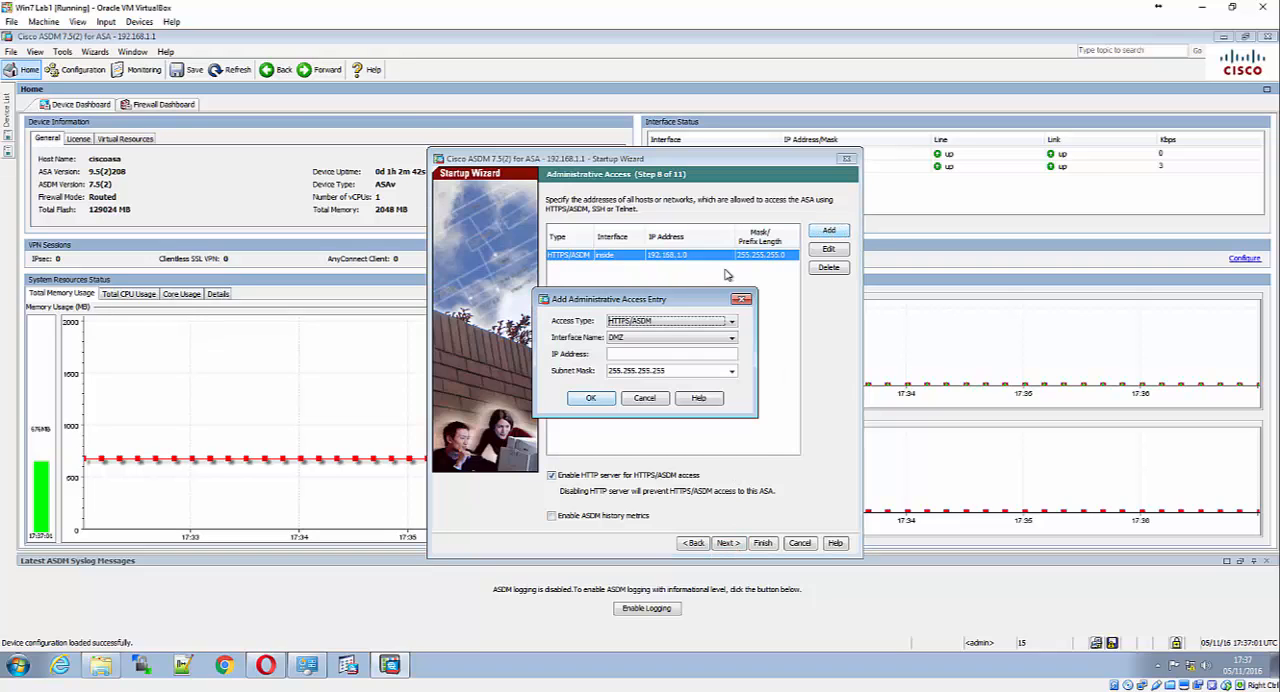
click(672, 321)
click(652, 344)
click(660, 338)
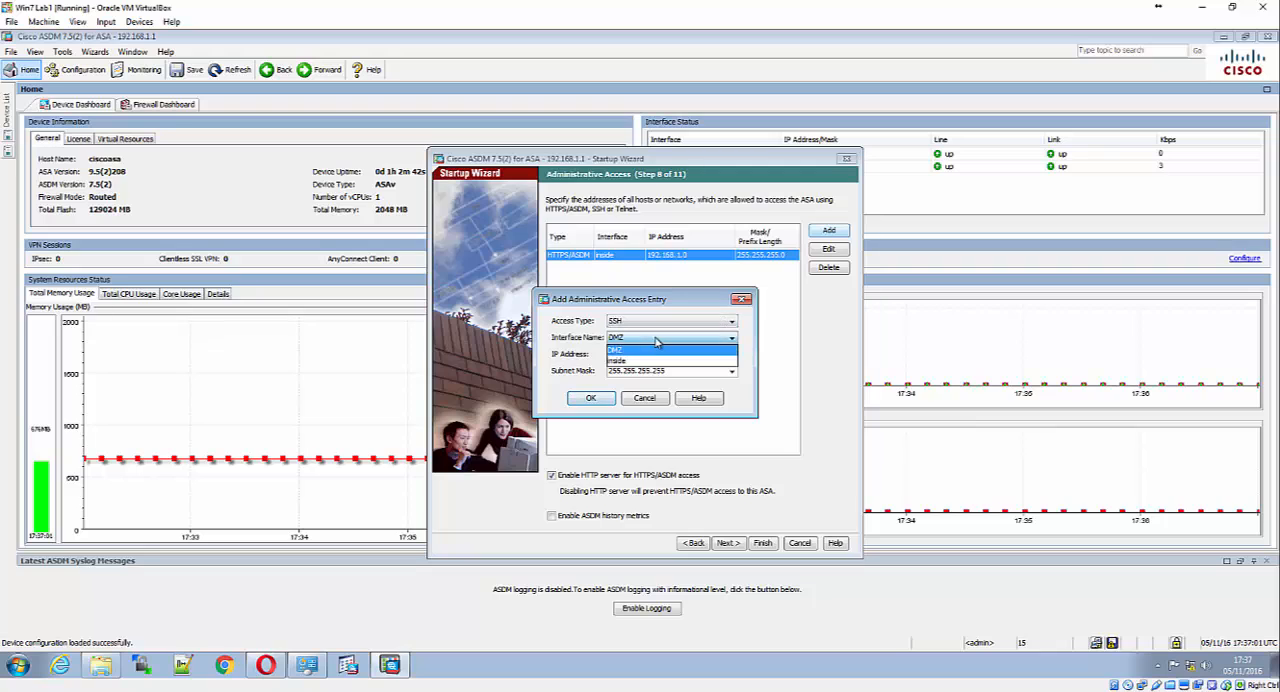
click(655, 358)
click(652, 354)
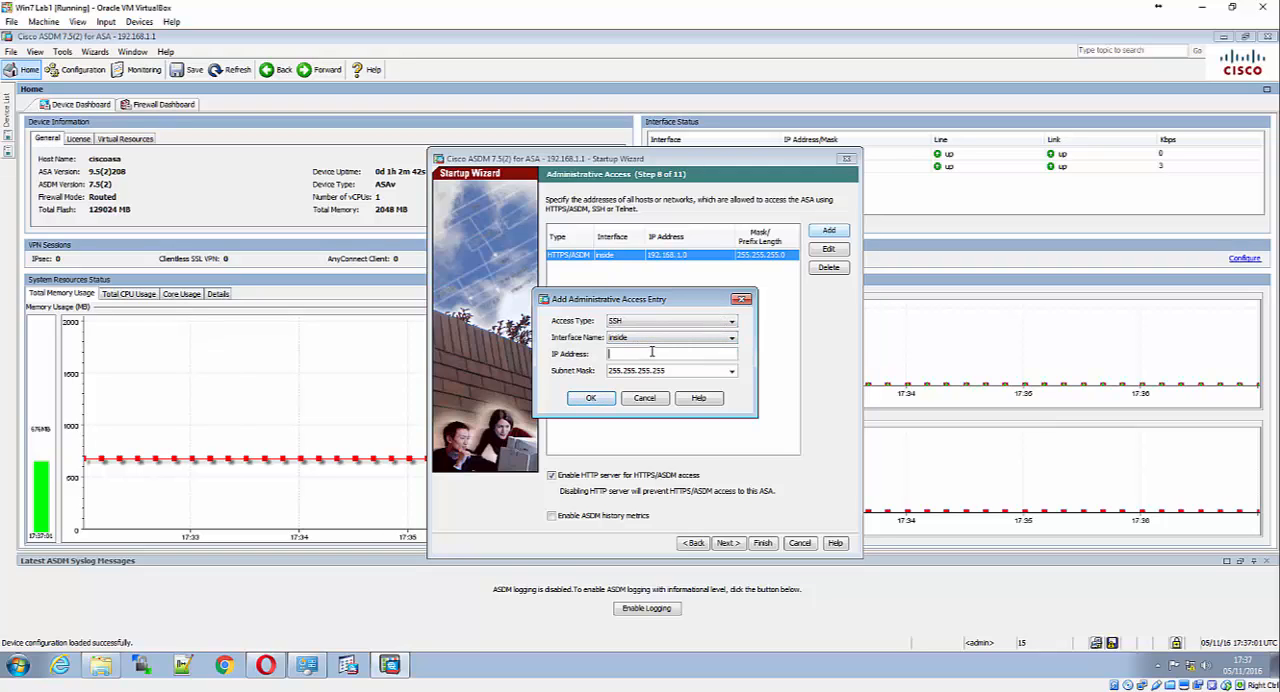
text(192.168.1.0)
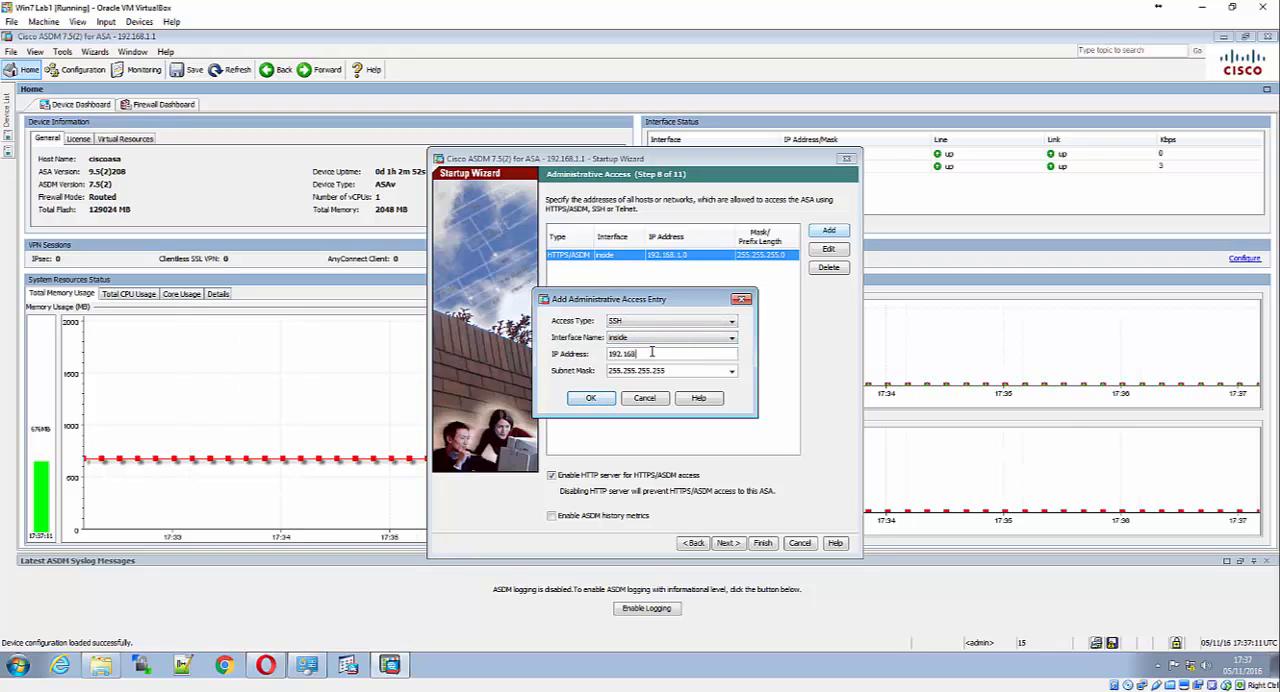
click(598, 399)
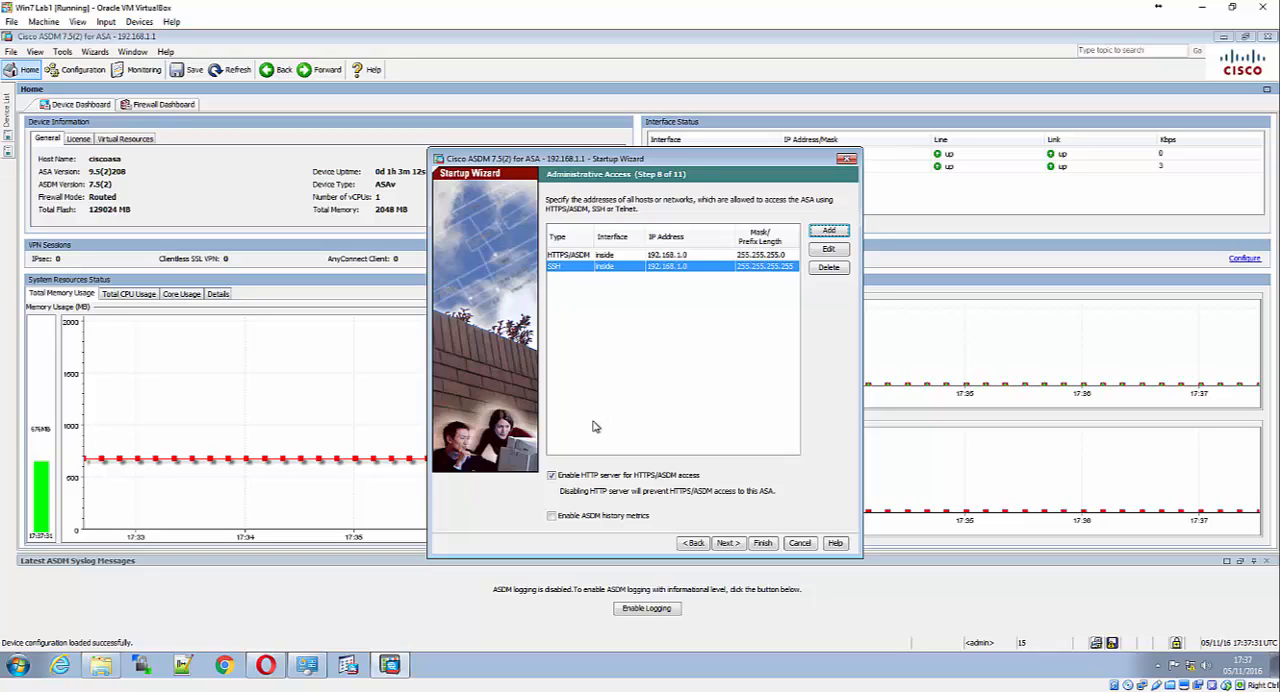
click(828, 231)
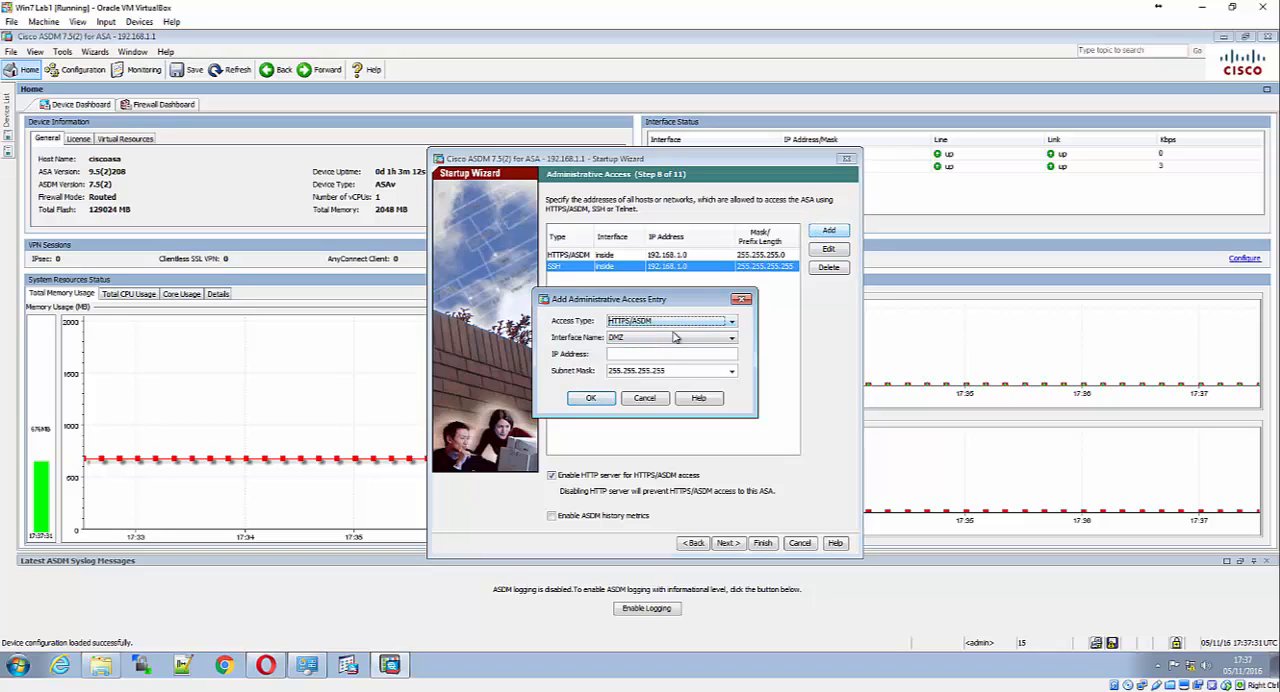
click(675, 338)
click(673, 344)
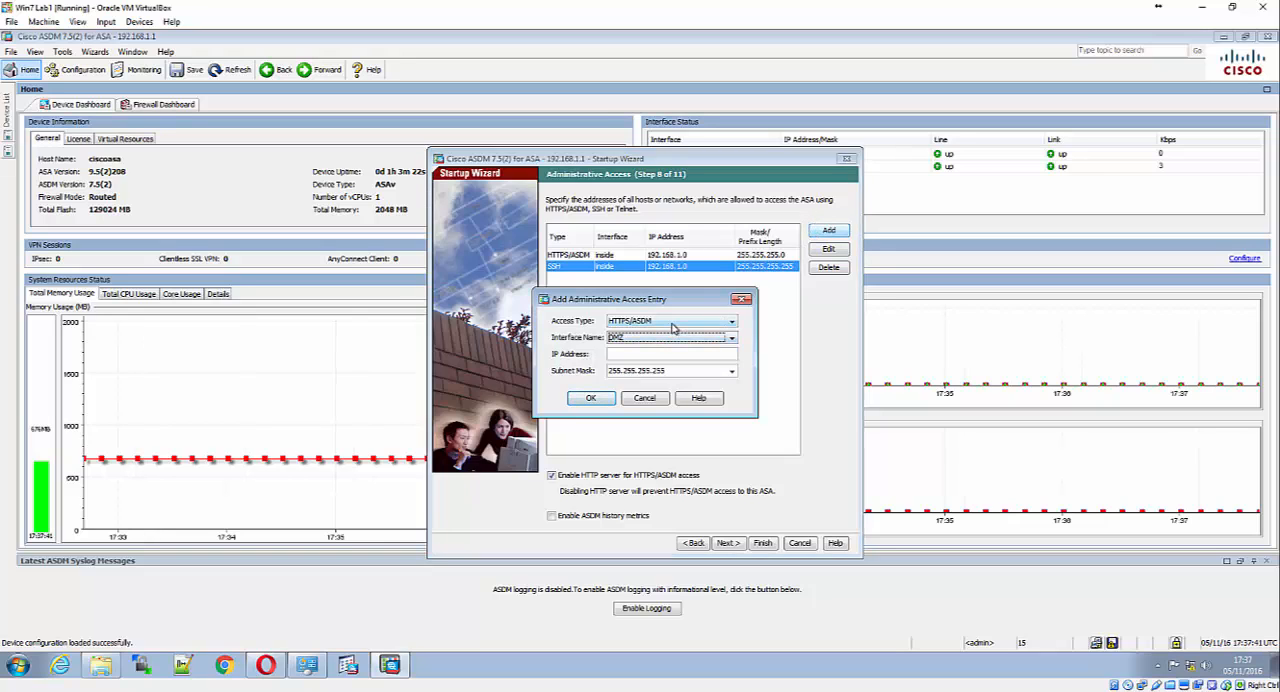
click(672, 323)
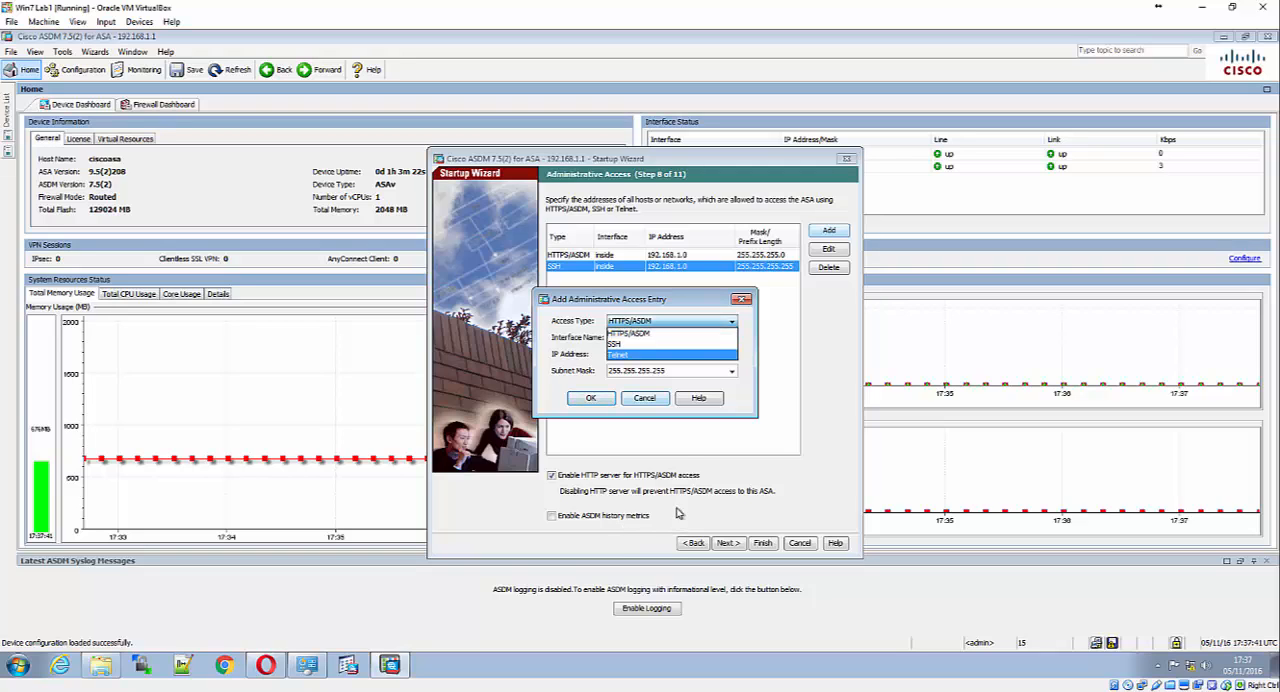
click(665, 343)
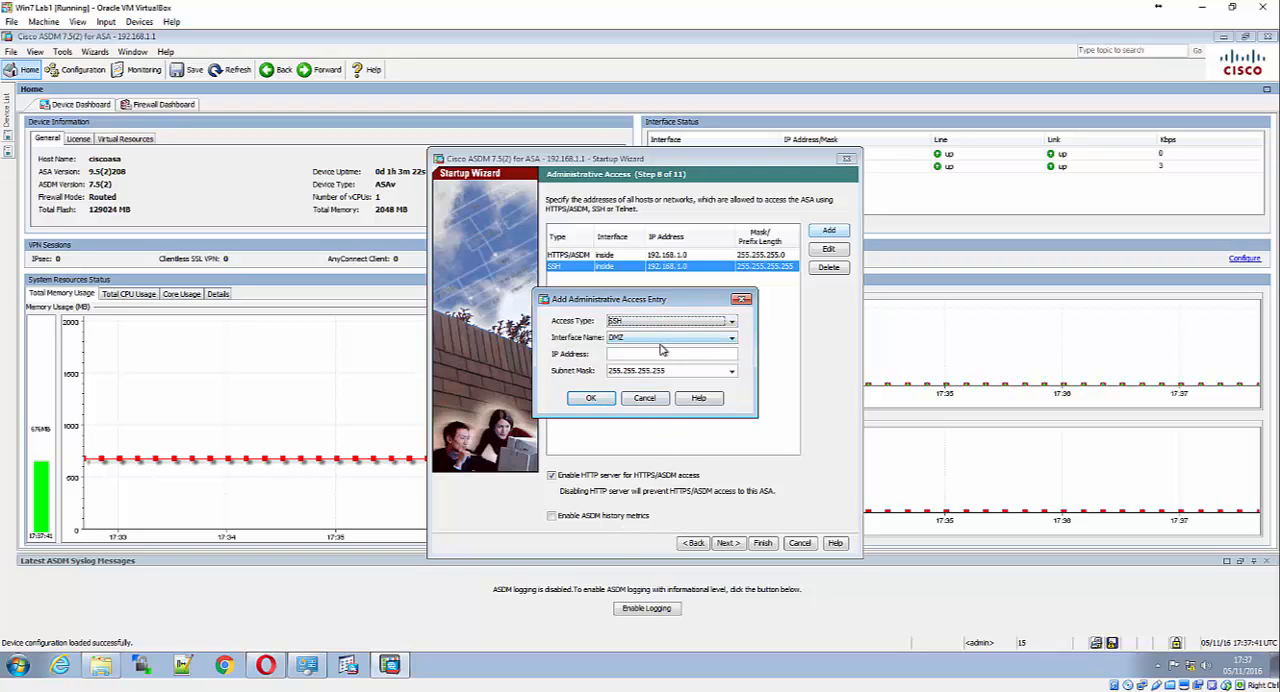
click(665, 341)
click(665, 344)
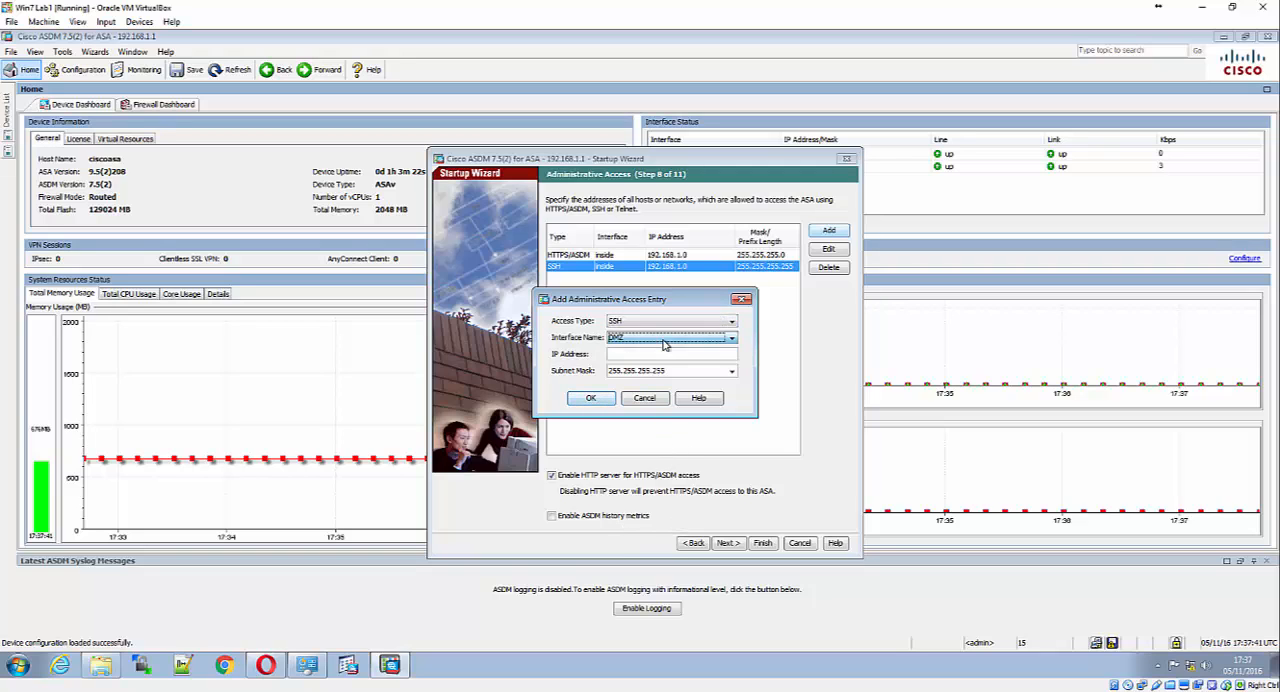
click(655, 400)
Return to Outside Interface Configuration, select GigabitEthernet0/0, and name the interface Outside
click(693, 543)
click(693, 543)
click(693, 543)
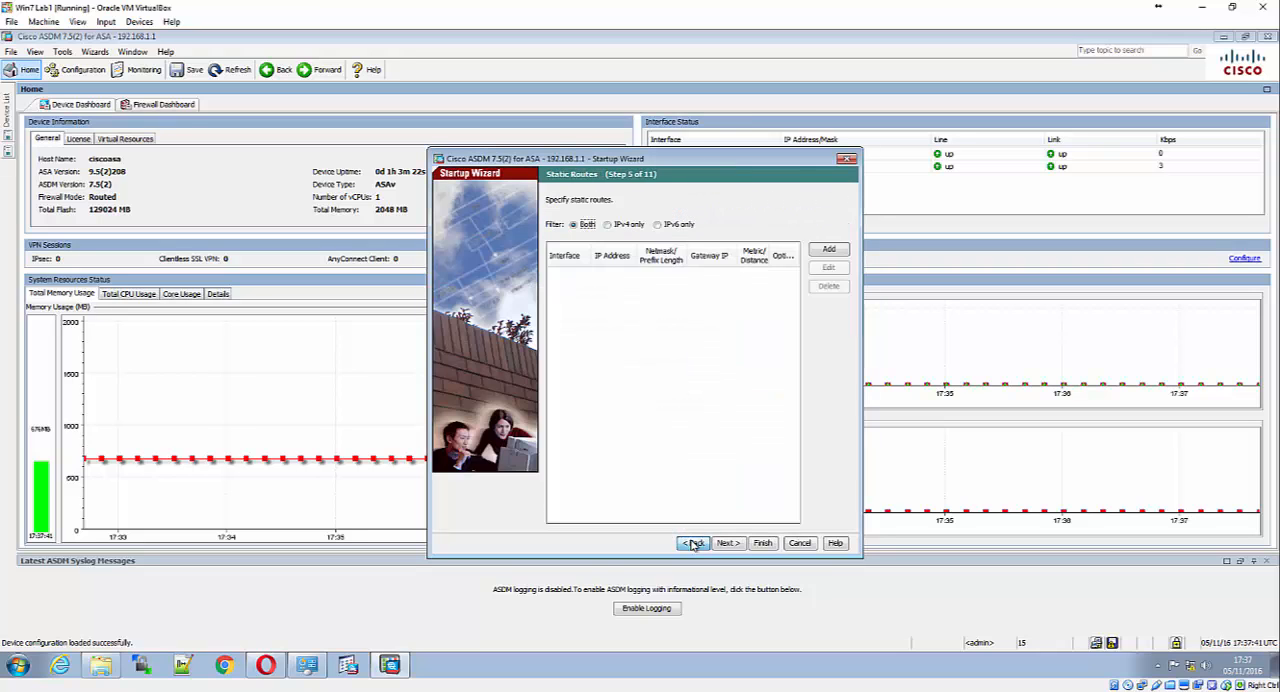
click(693, 543)
click(693, 543)
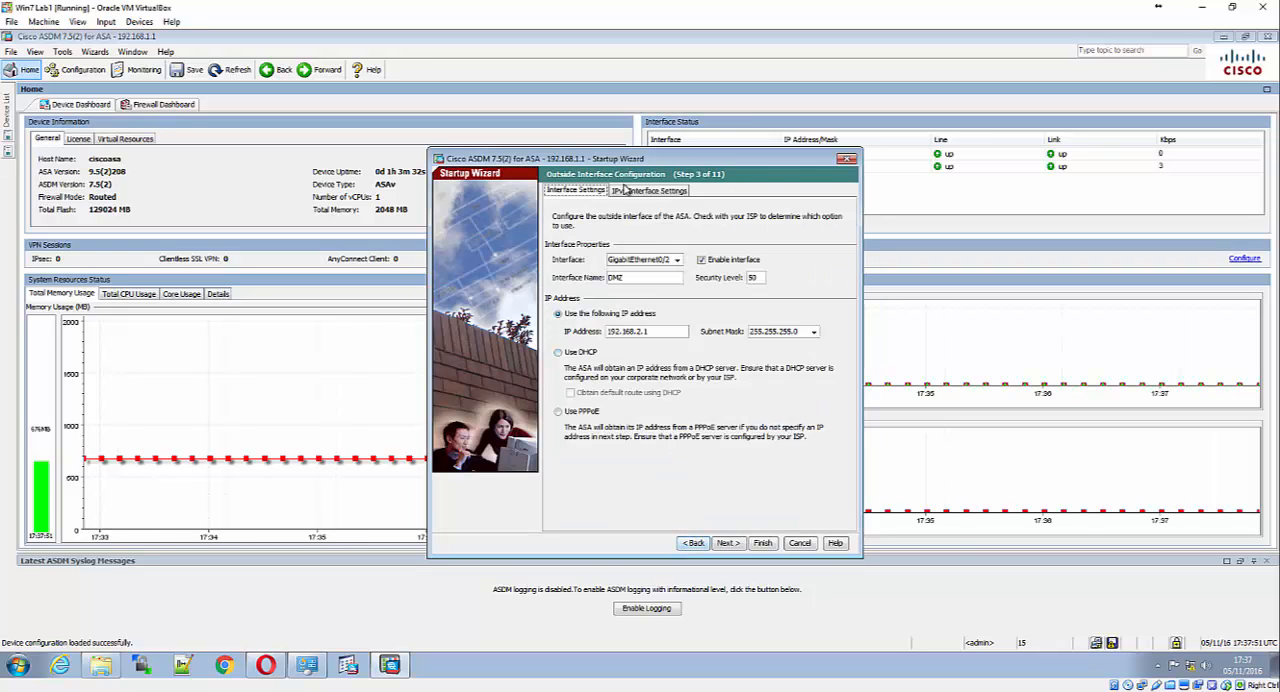
click(672, 259)
click(672, 259)
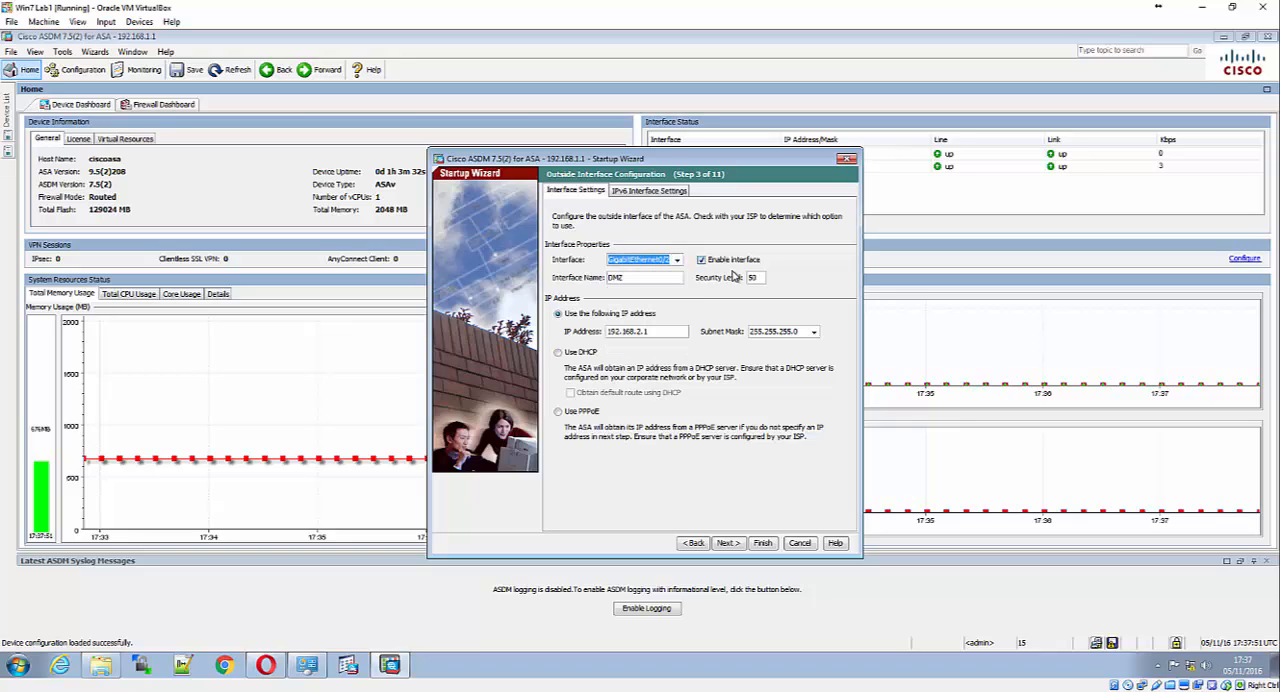
click(663, 262)
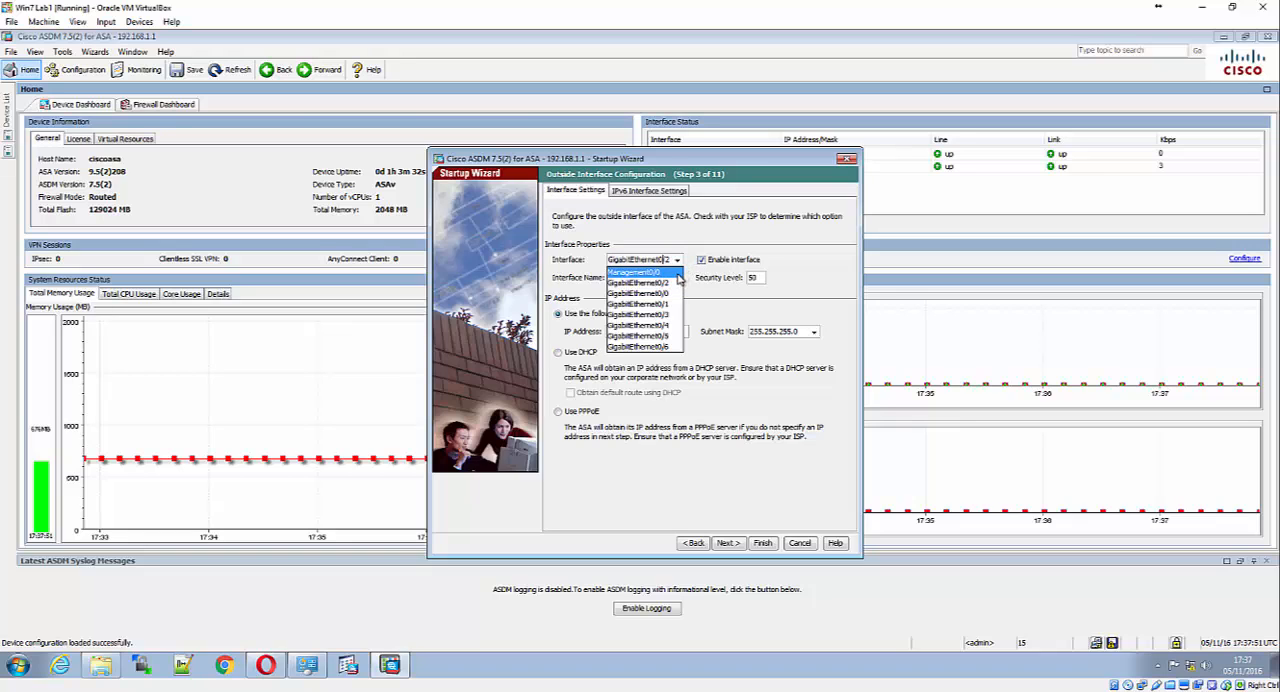
click(670, 294)
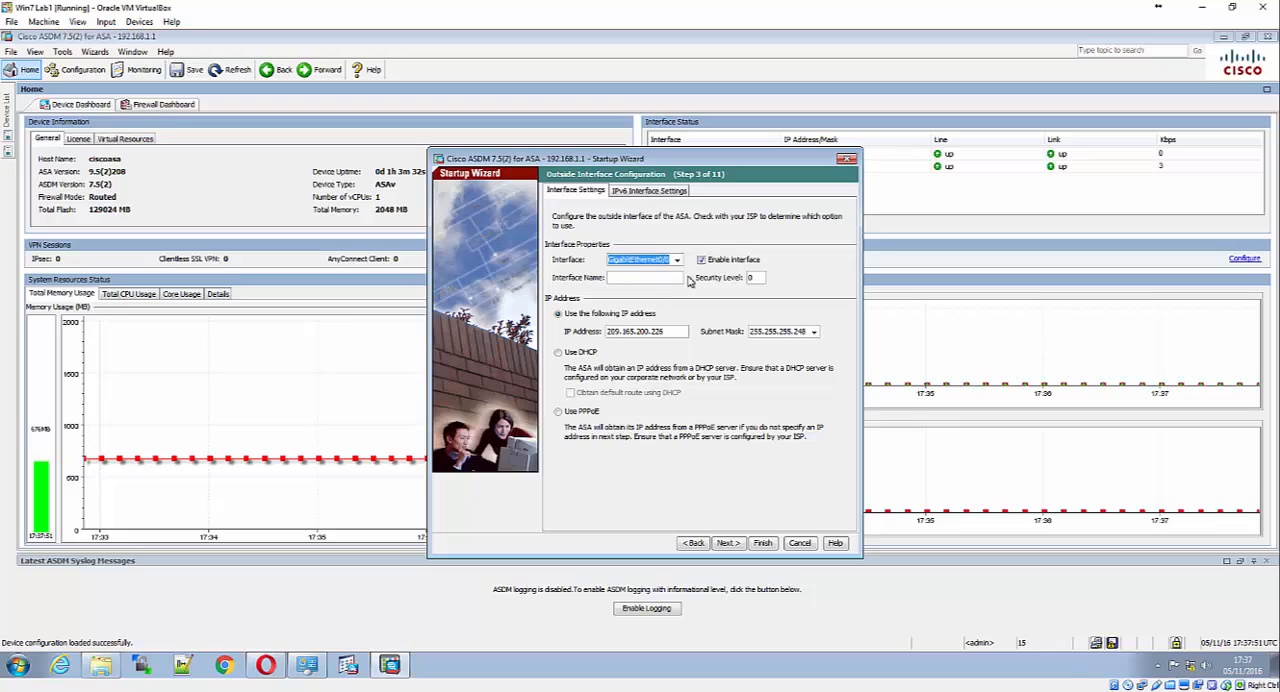
click(659, 276)
text(Outside)
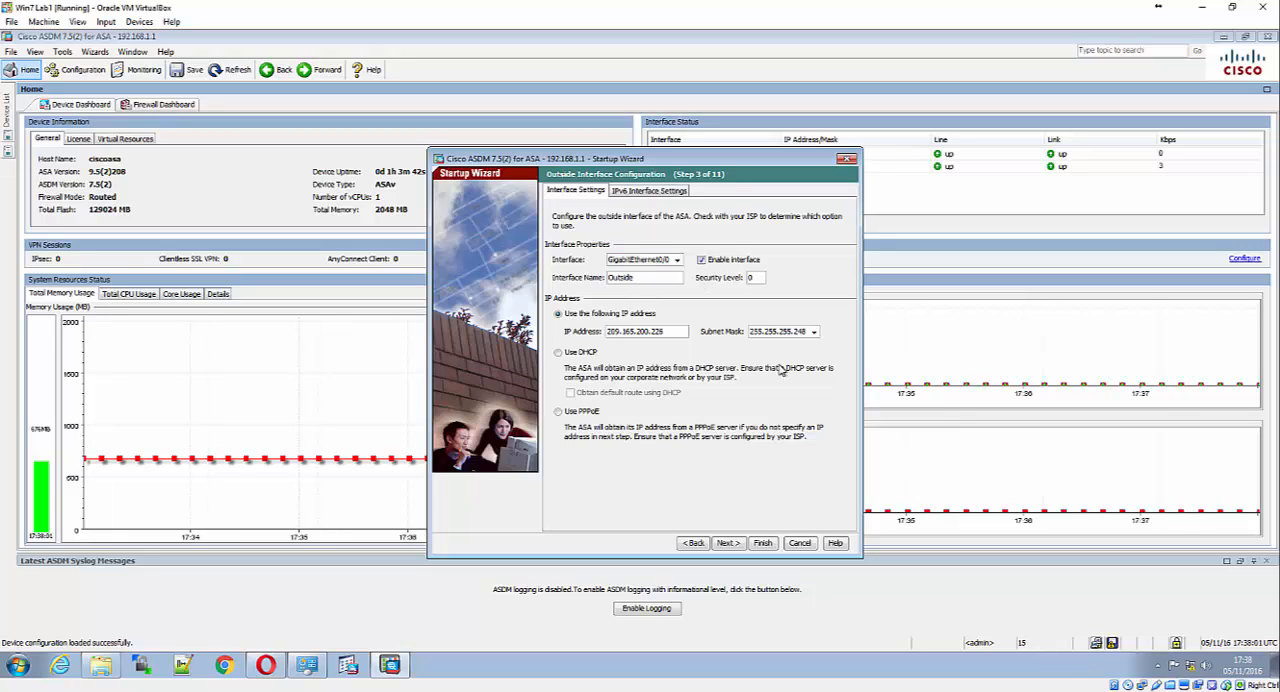
Go forward to the DHCP Server page and enable DHCP on the inside interface with the pool 192.168.1.31 to 192.168.1.39
click(727, 543)
click(727, 543)
click(728, 544)
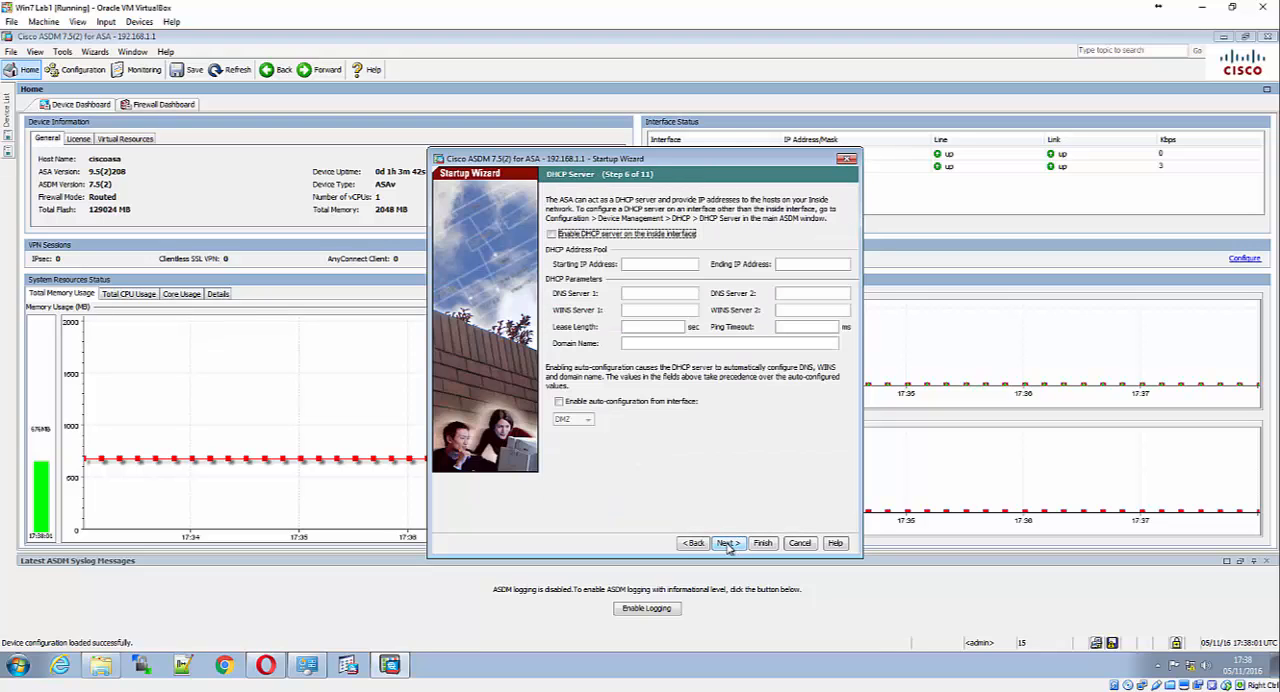
click(727, 543)
click(693, 543)
click(657, 262)
text(192.168.)
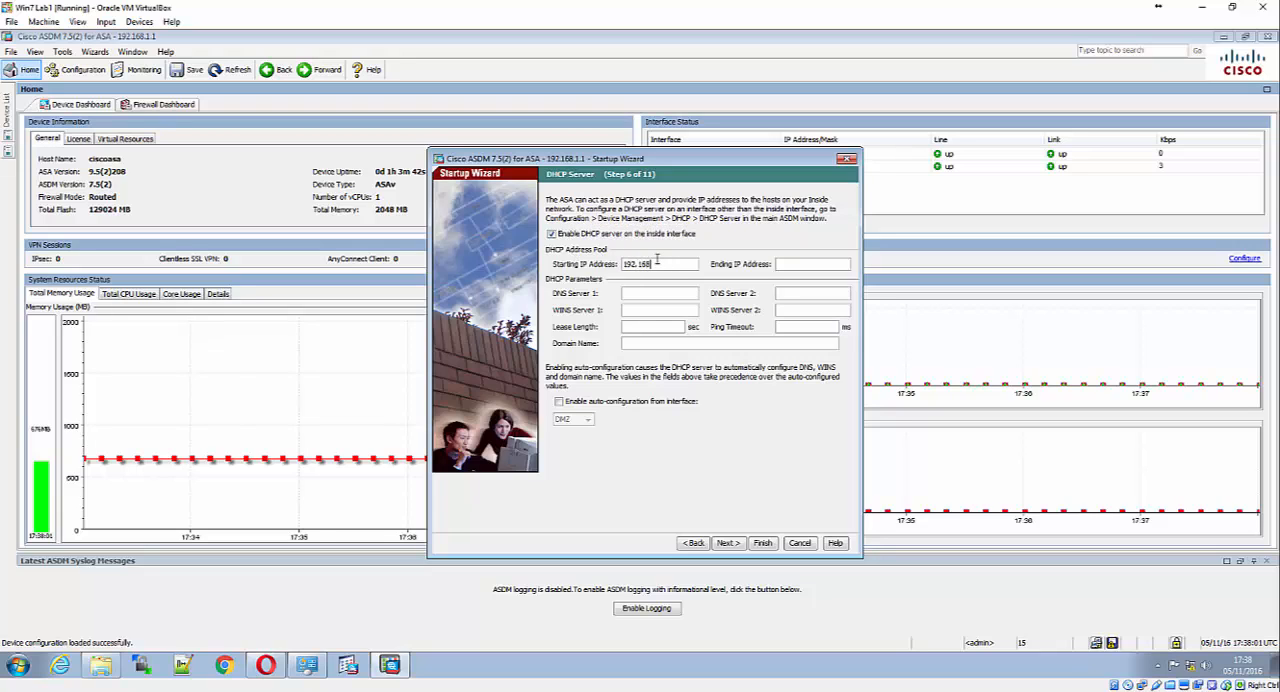
text(1)
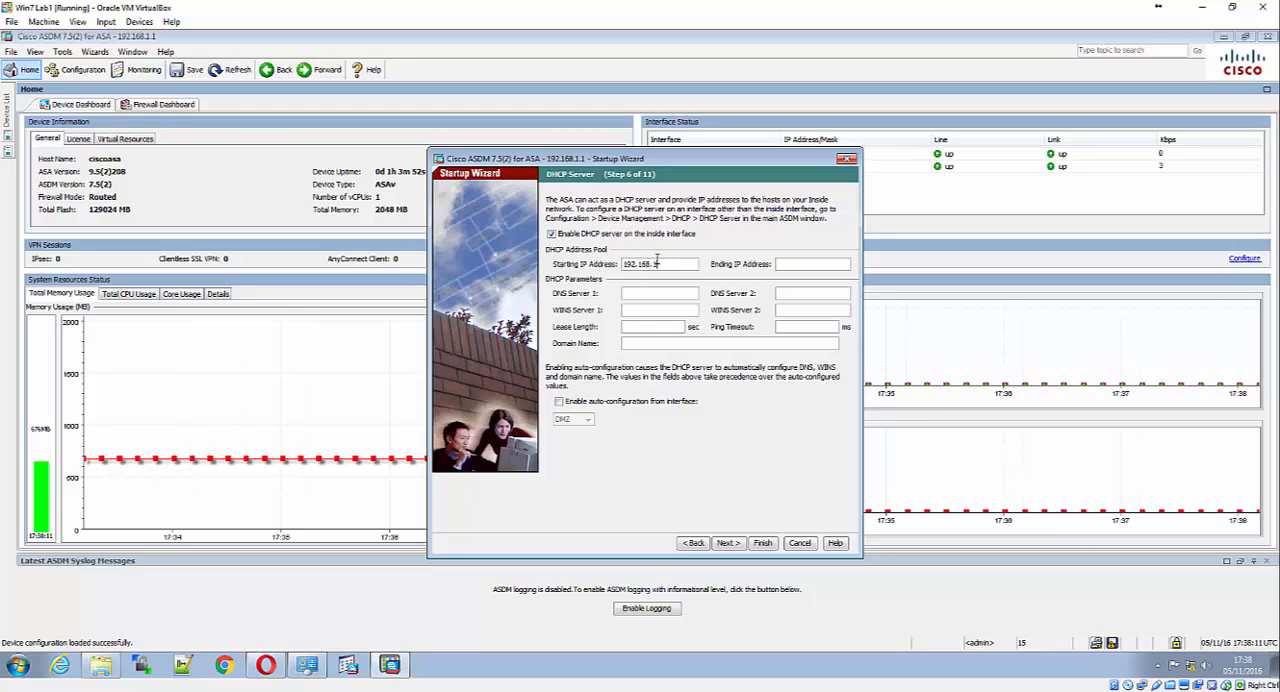
text(.31)
text(192.168.1)
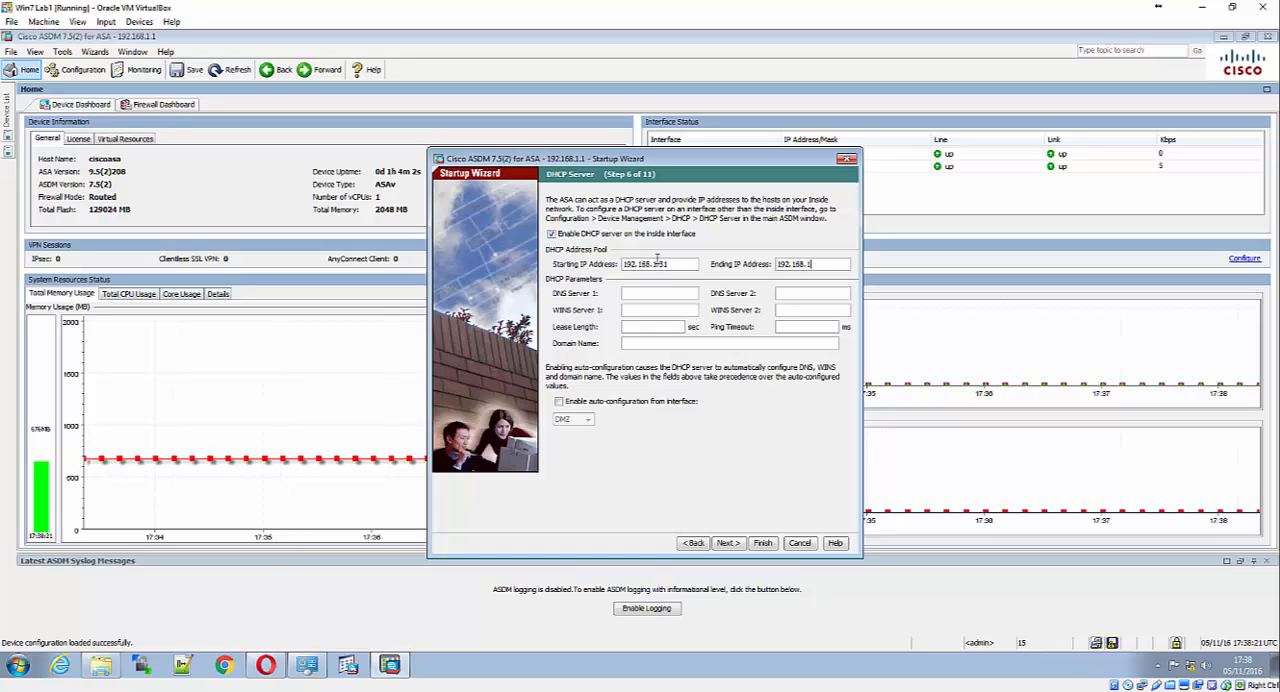
text(.39)
text(10.20.30.)
text(40)
Enter 10.20.3.0.40 as DNS Server 1 and ccnasecurity.com as the domain name, and try to continue past the DHCP Server page
key(Tab)
text(ccnasecurity)
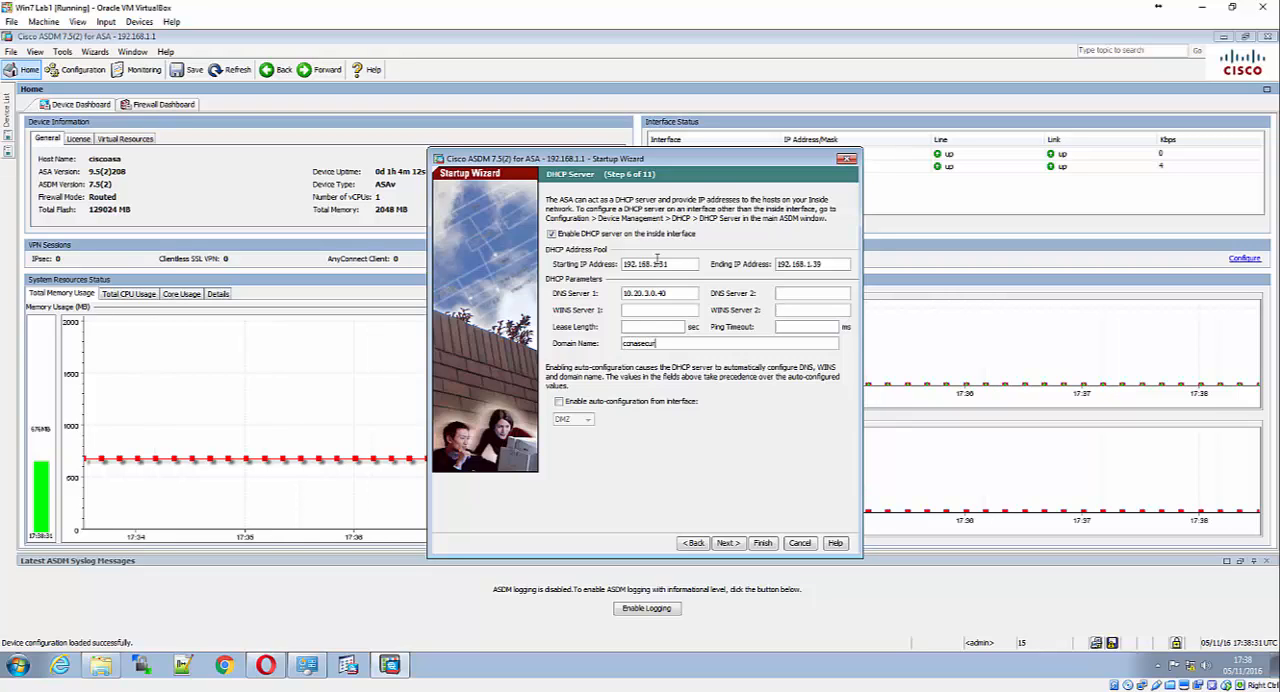
text(.com)
click(728, 543)
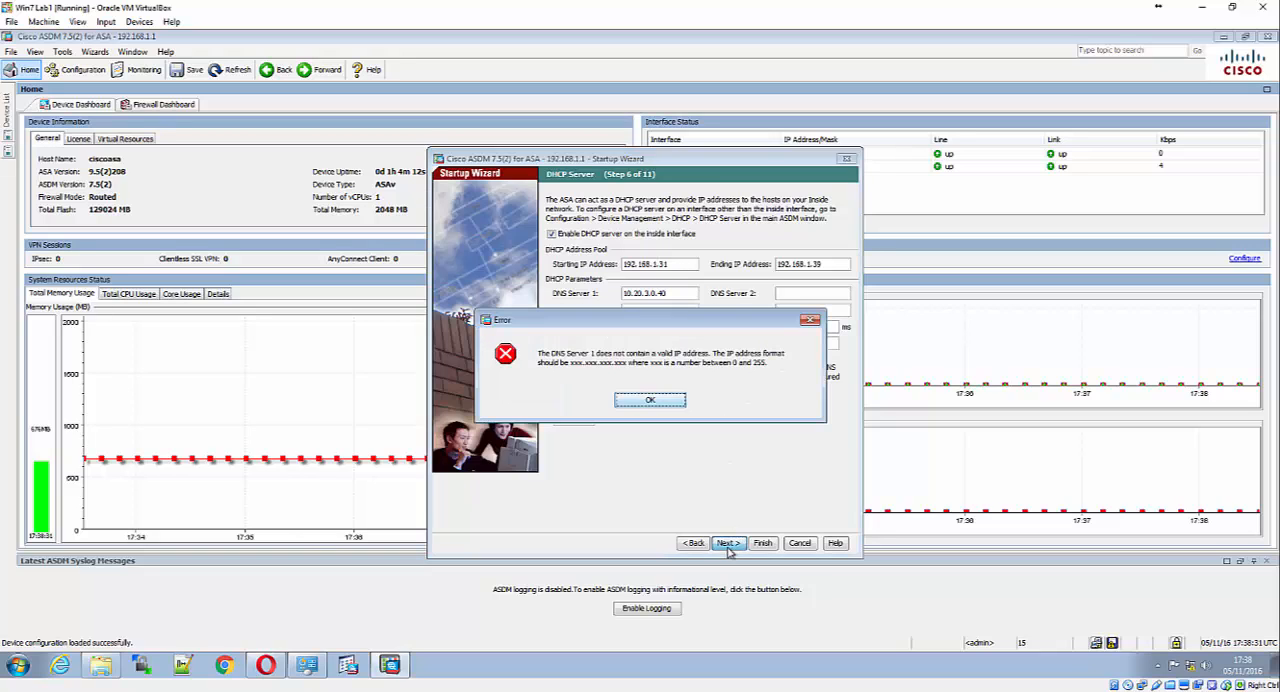
Correct DNS Server 1 to 10.20.30.40 and continue to the Administrative Access page, keeping PAT with the Outside interface's IP address
click(665, 402)
click(672, 293)
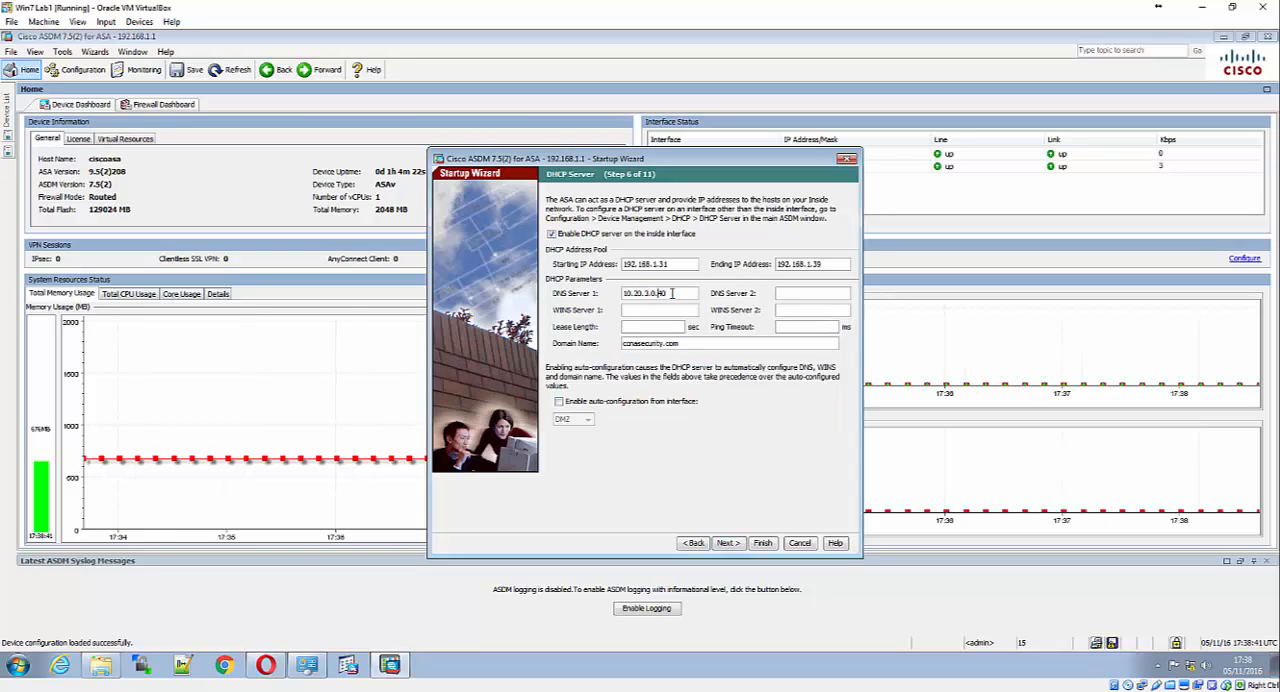
key(Left)
key(Left)
key(BackSpace)
click(733, 543)
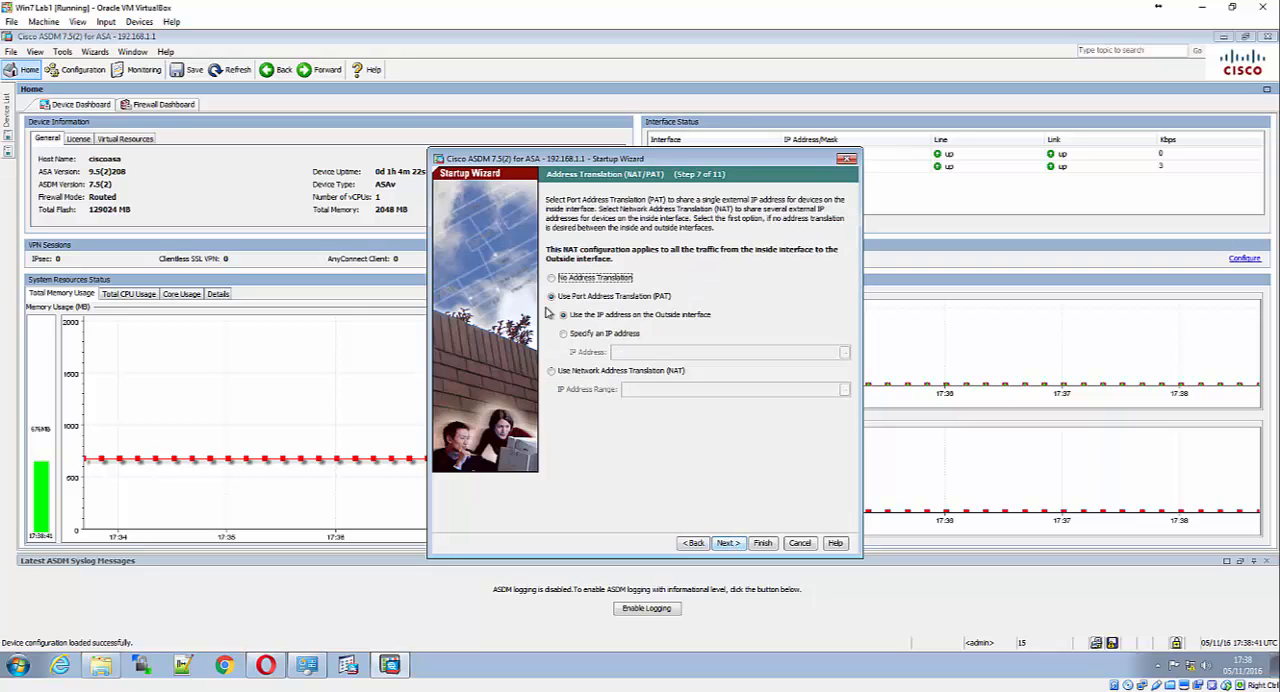
click(729, 543)
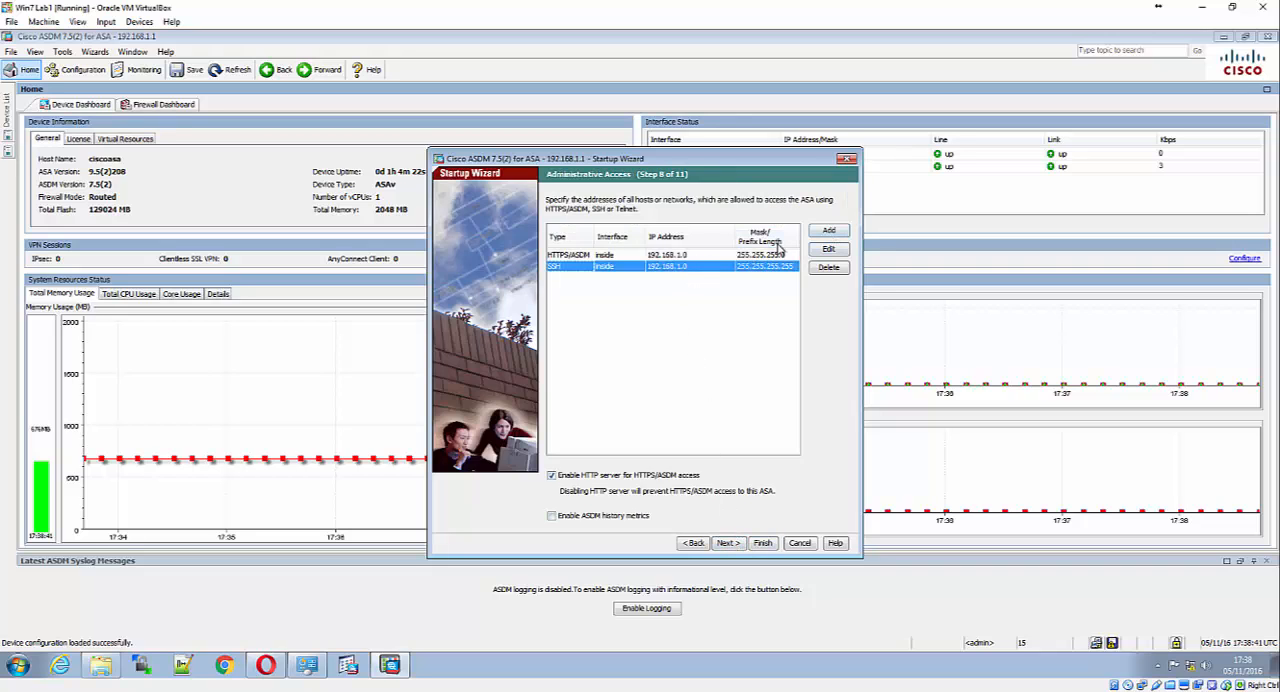
Try to add an SSH administrative access entry for the Outside interface with IP address 172.16.3.3 and subnet mask 255.255.255.0
click(826, 238)
click(646, 338)
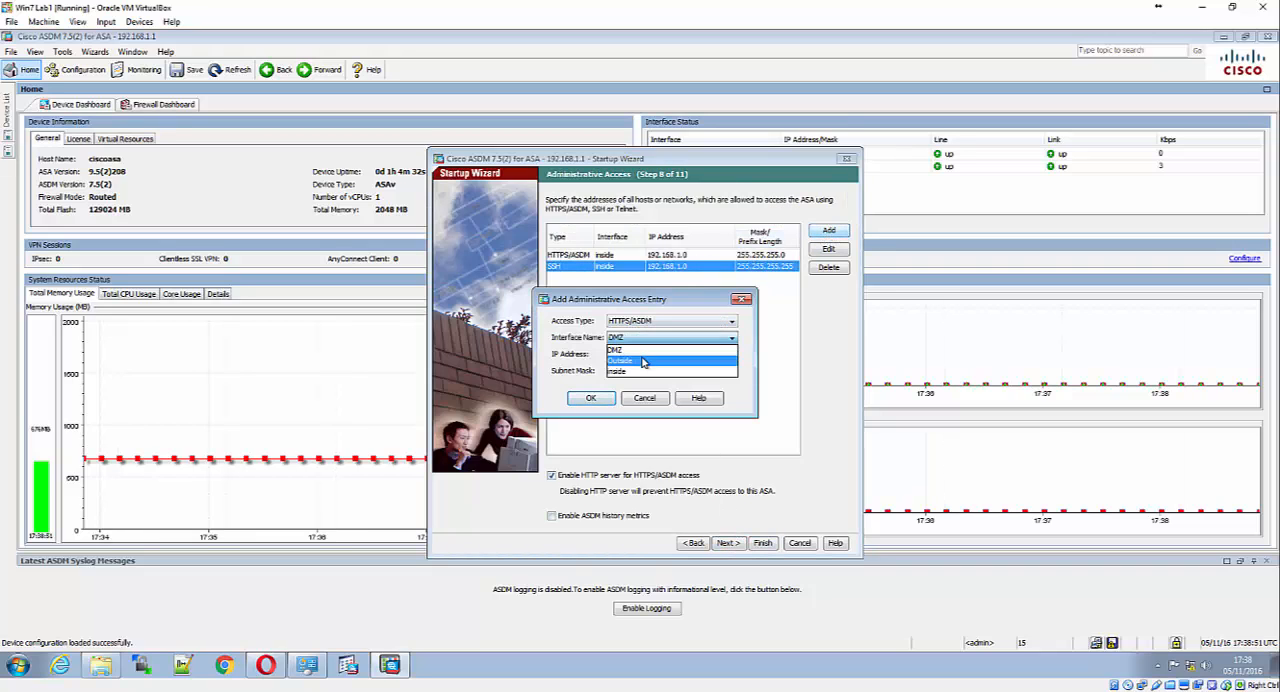
click(643, 362)
click(642, 321)
click(642, 342)
click(642, 353)
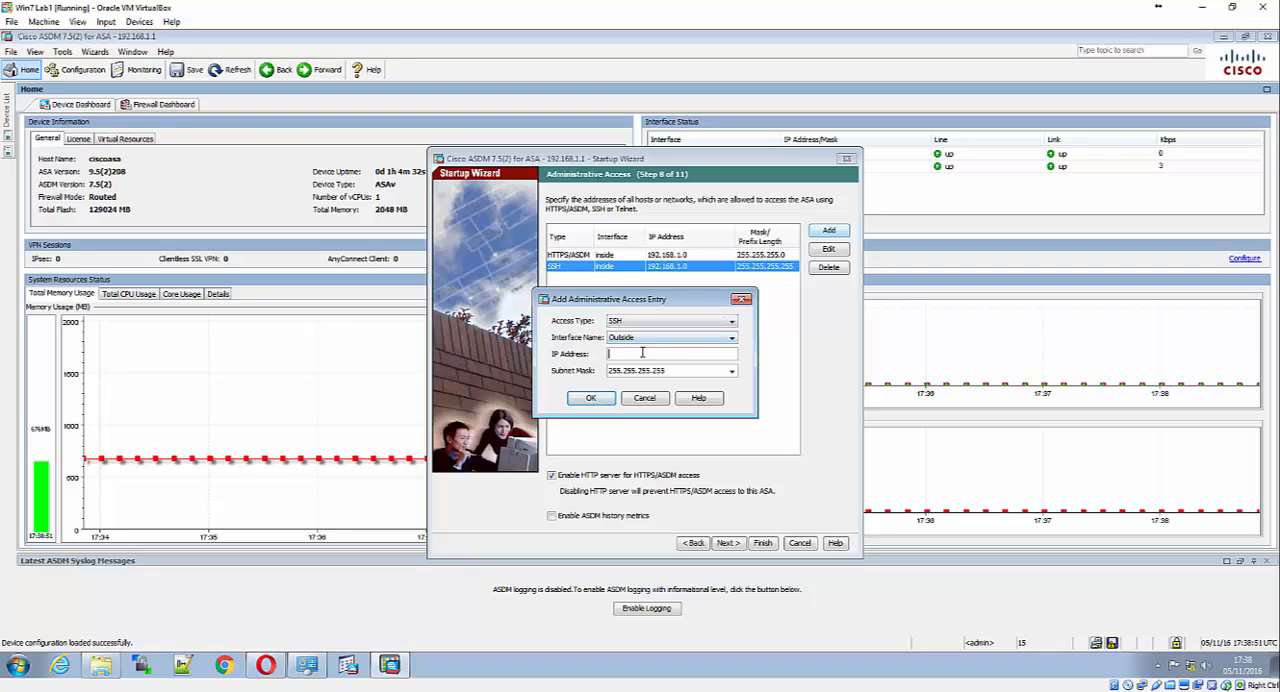
text(172.16.3.3)
click(732, 371)
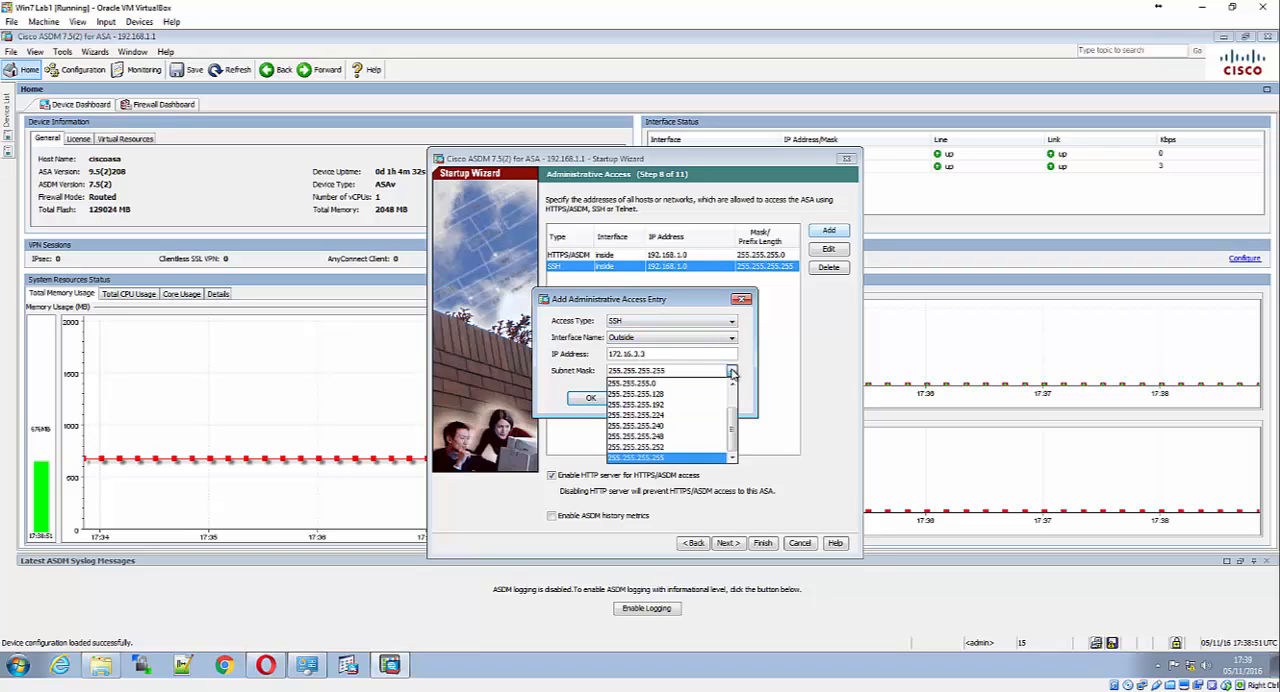
click(690, 384)
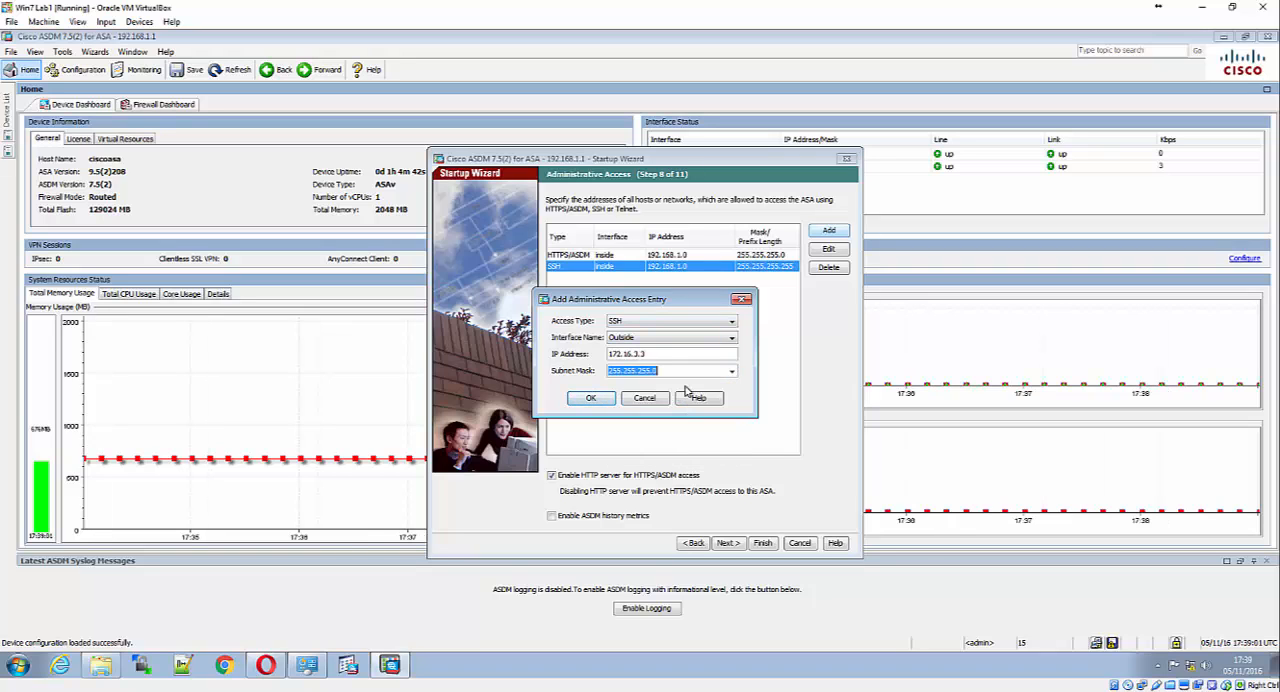
click(592, 399)
click(658, 399)
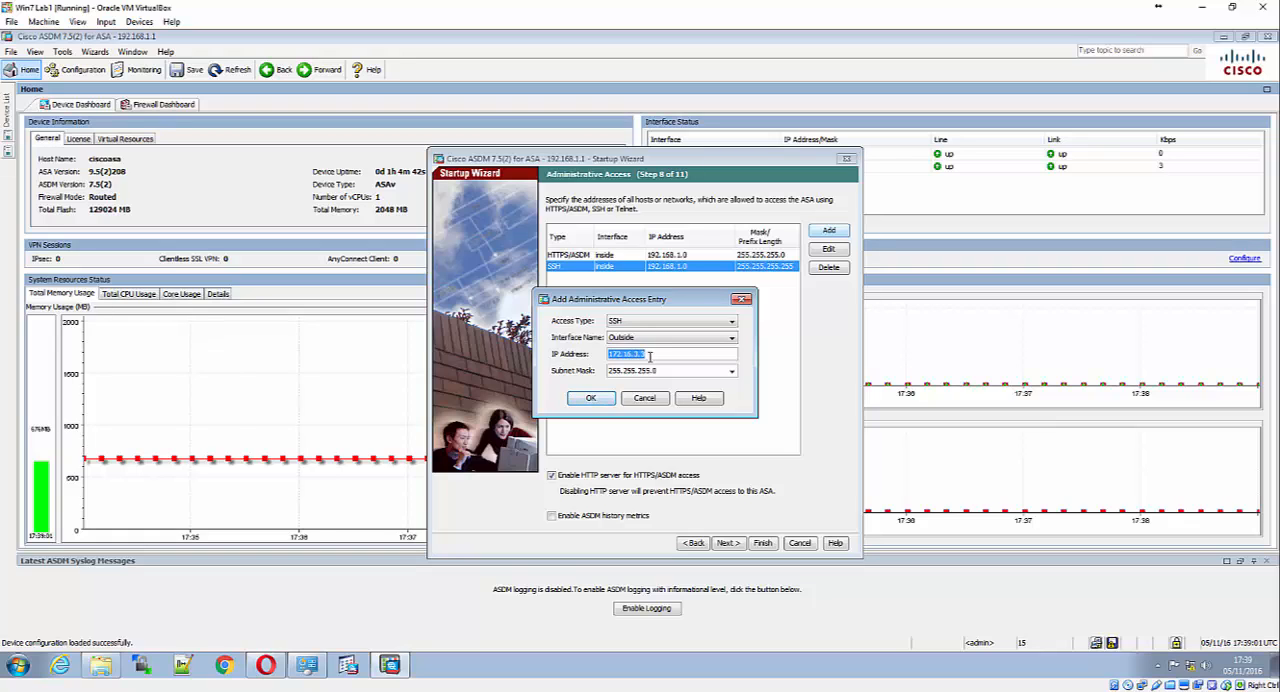
click(657, 355)
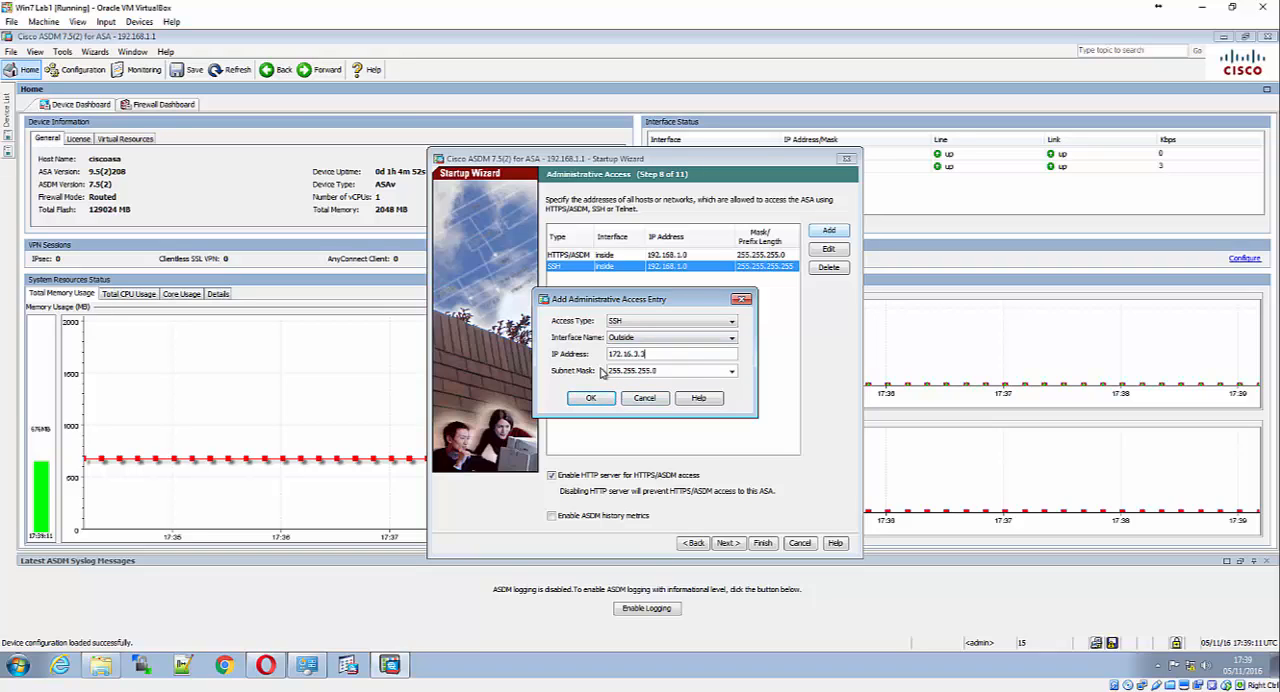
click(601, 398)
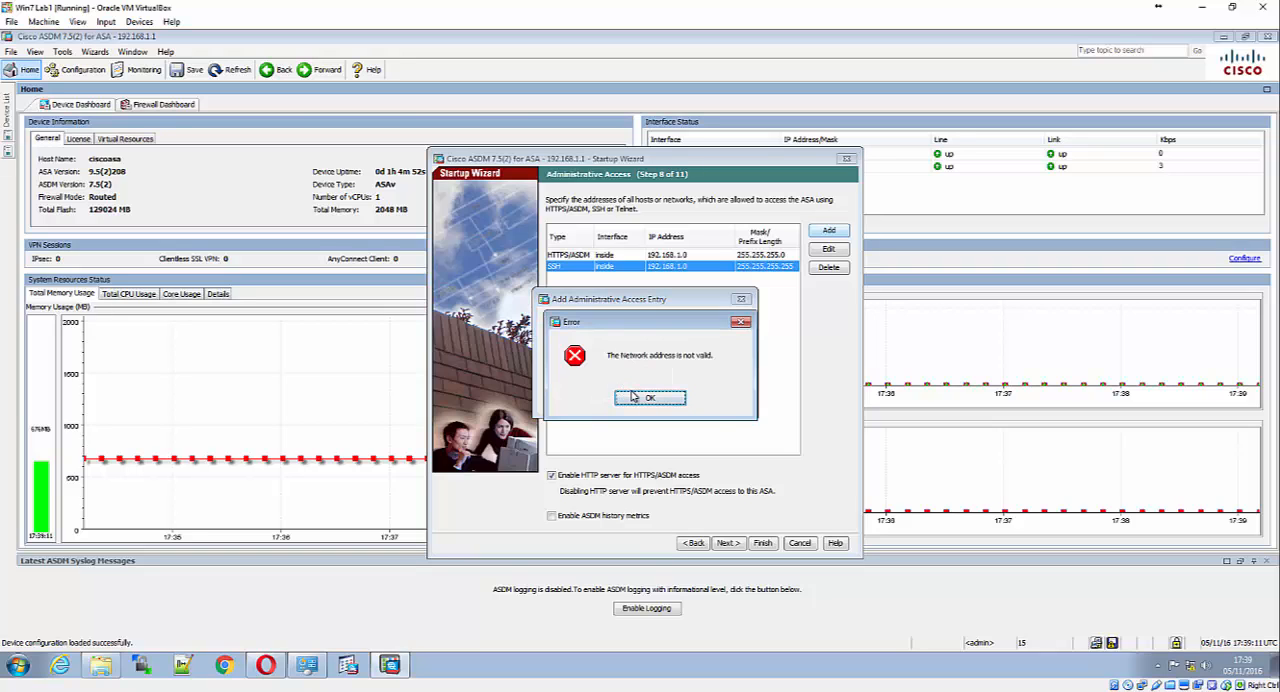
click(645, 398)
click(688, 338)
click(685, 345)
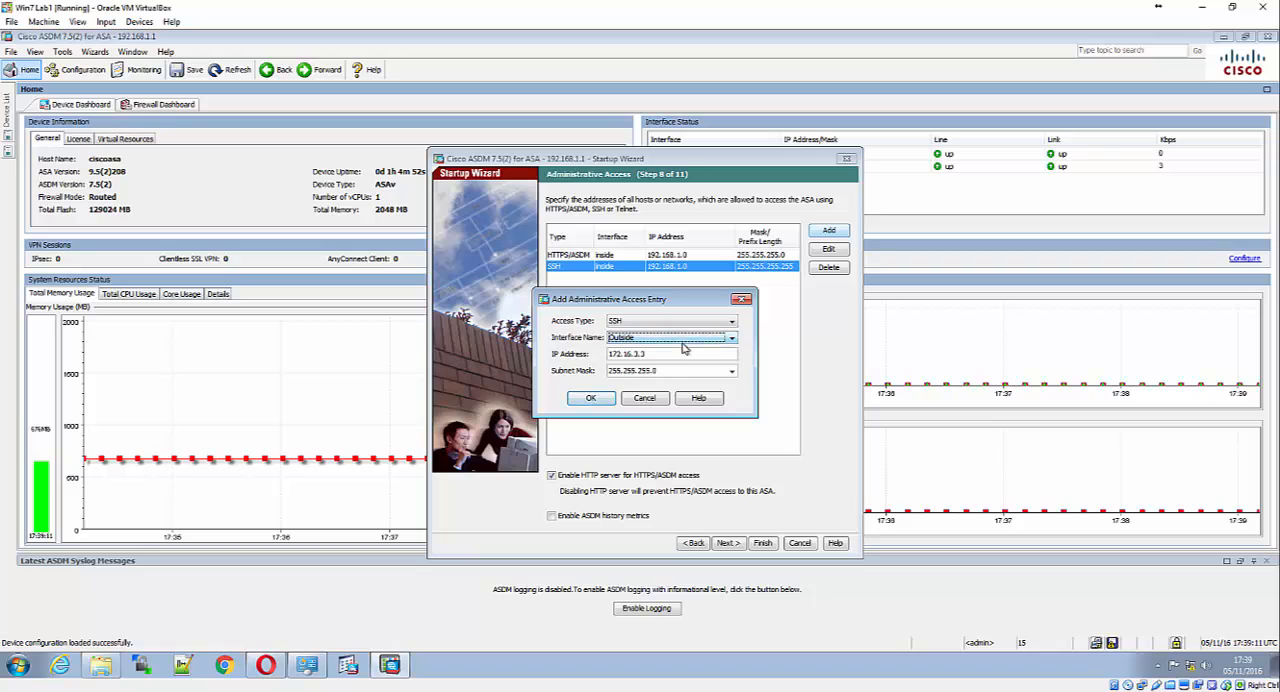
click(733, 371)
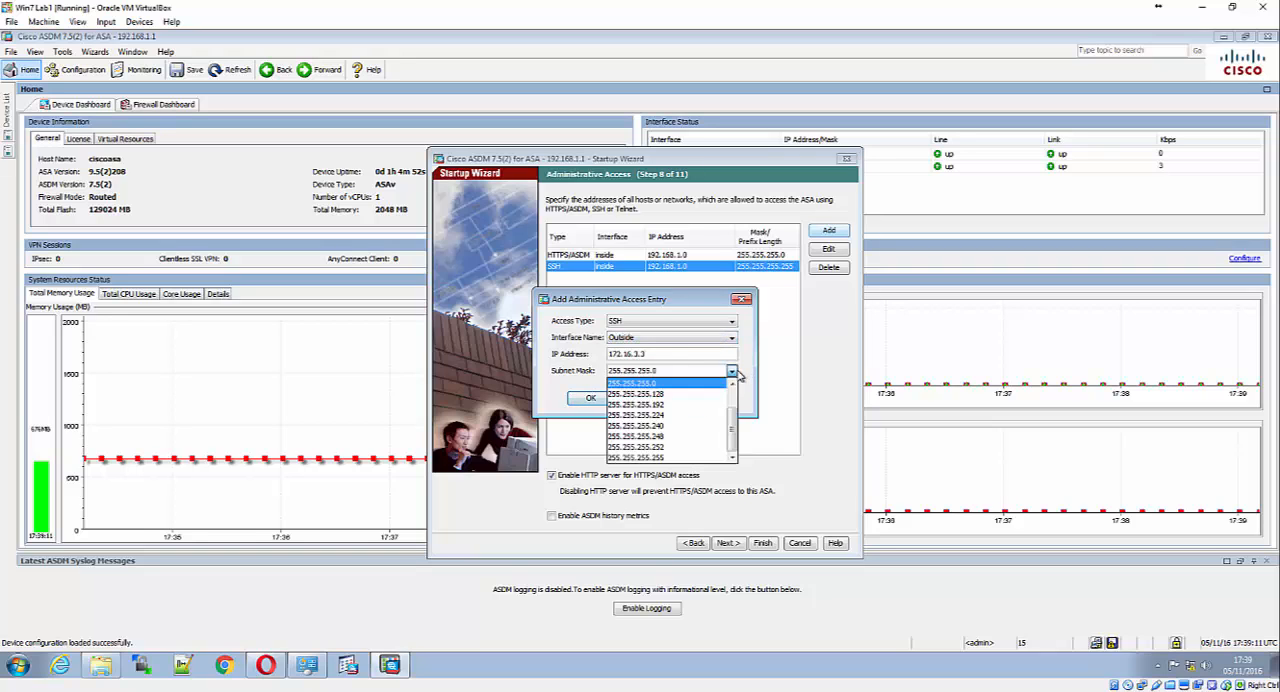
click(733, 371)
click(733, 371)
click(733, 371)
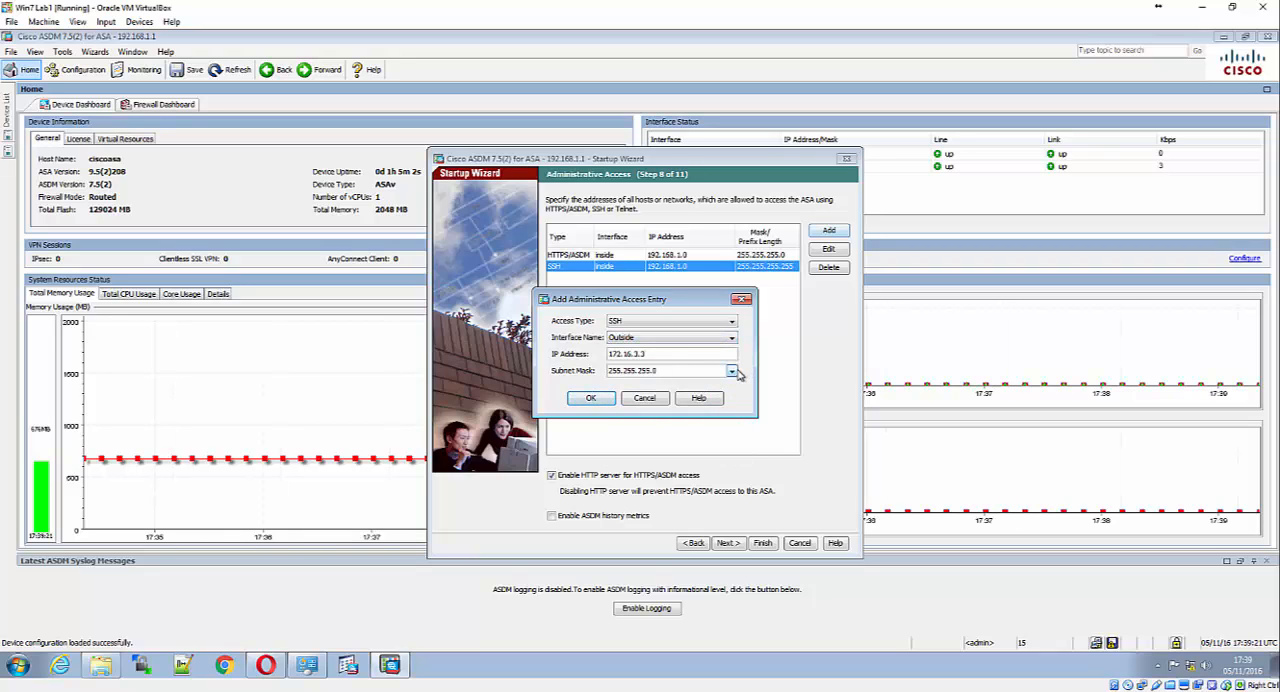
click(733, 371)
click(725, 403)
click(731, 371)
key(Up)
key(Up)
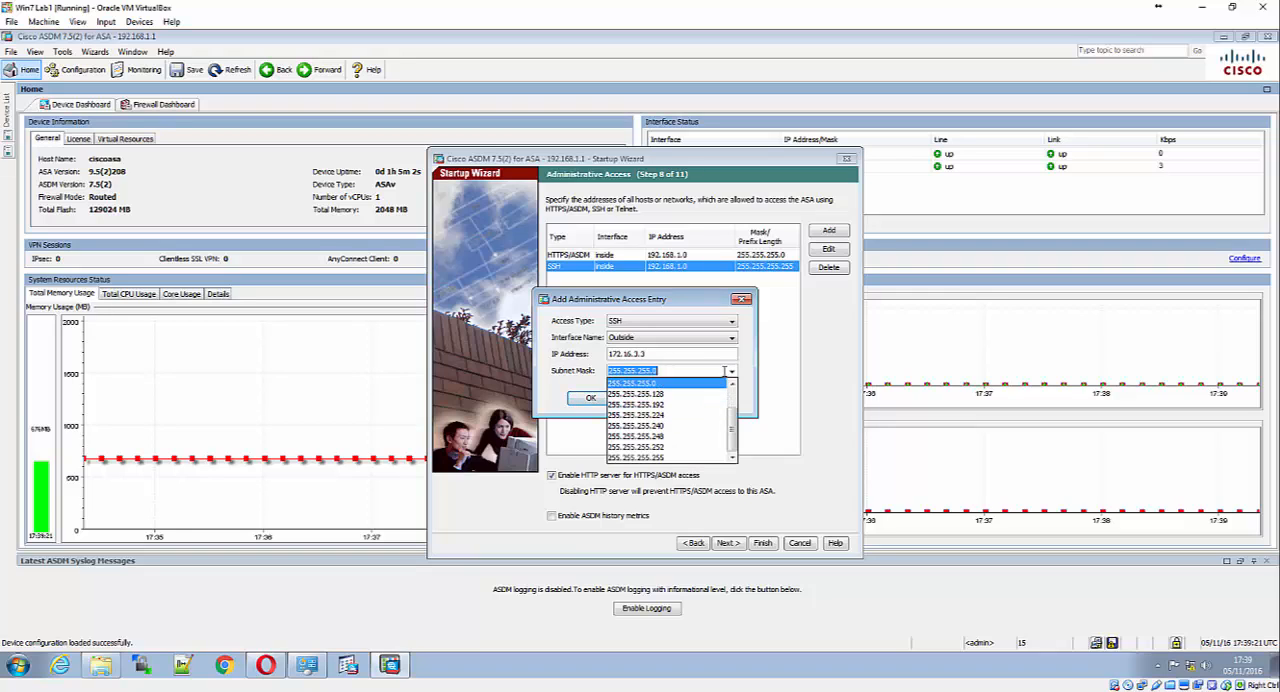
key(Return)
click(649, 399)
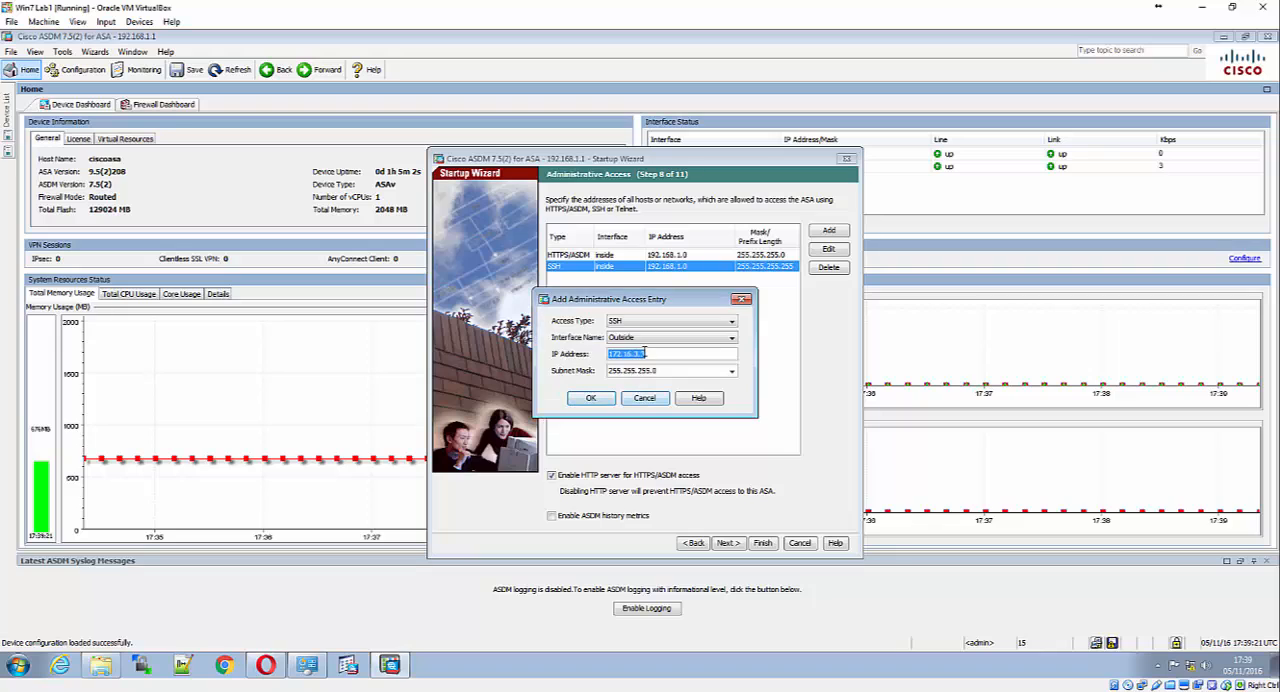
click(663, 352)
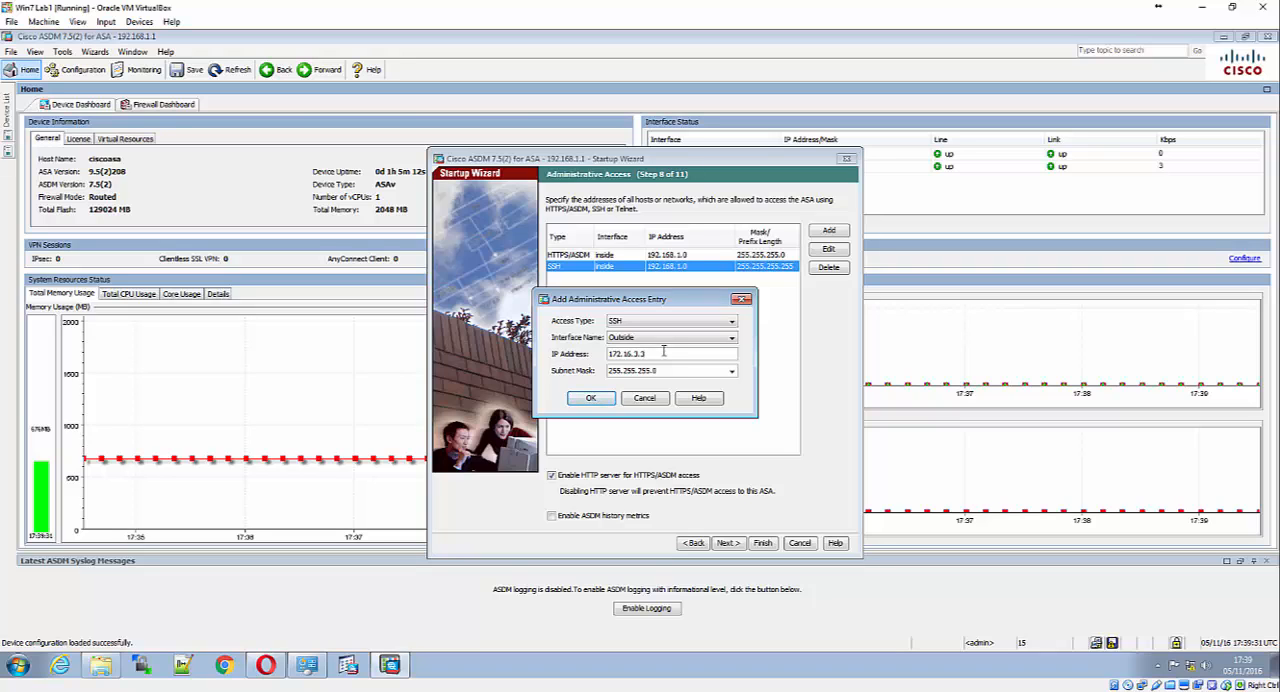
click(652, 400)
Change the subnet mask of the inside SSH access entry to 255.255.255.0
click(828, 249)
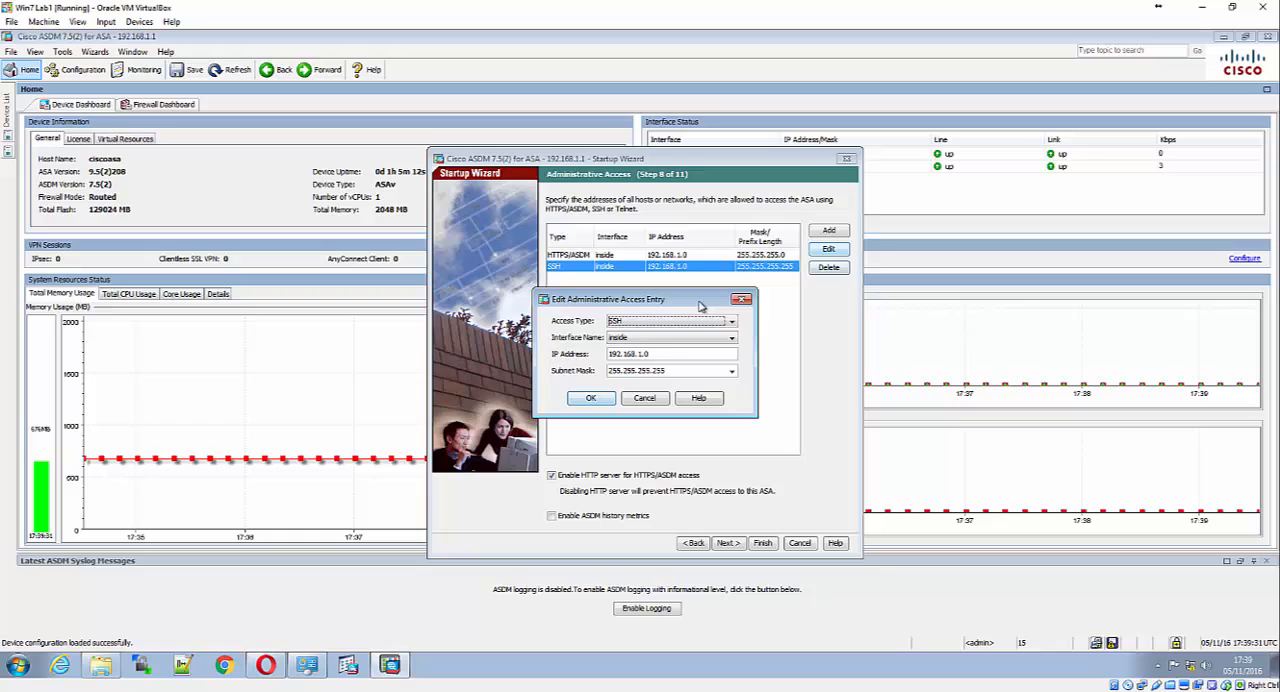
click(733, 371)
click(720, 387)
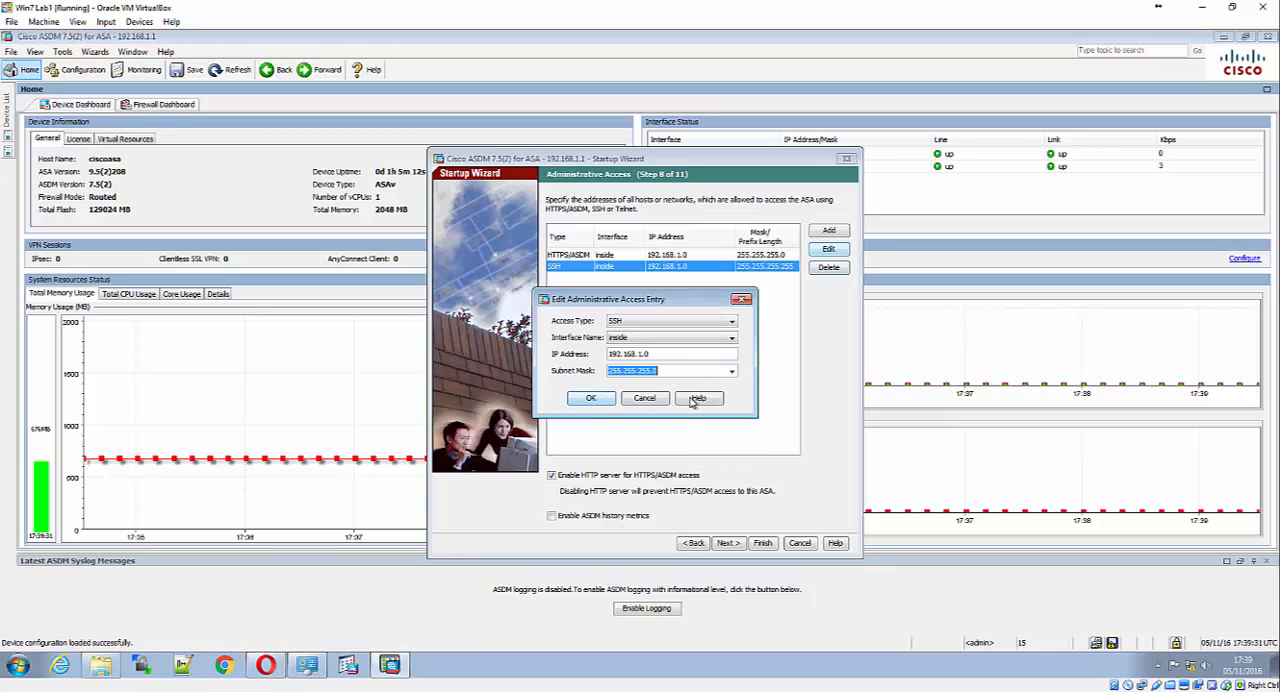
click(589, 399)
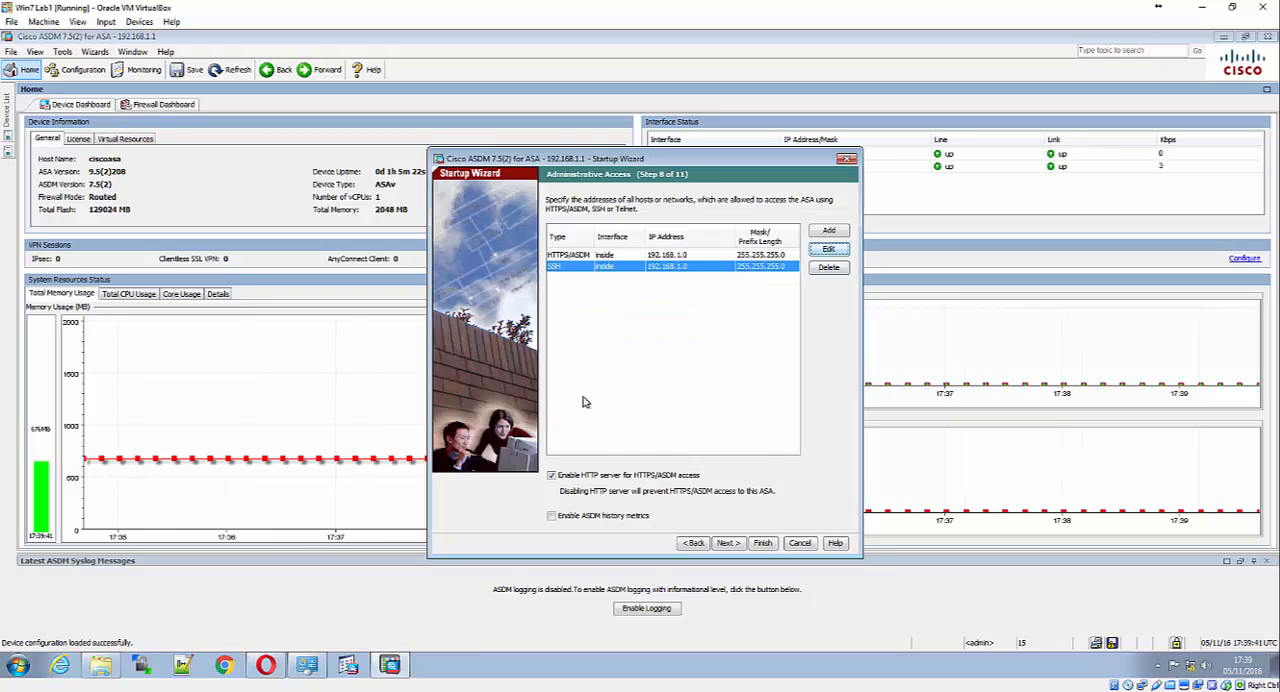
Start a new administrative access entry with access type SSH, interface Outside and subnet mask 255.255.255.0
click(829, 231)
click(672, 321)
click(655, 342)
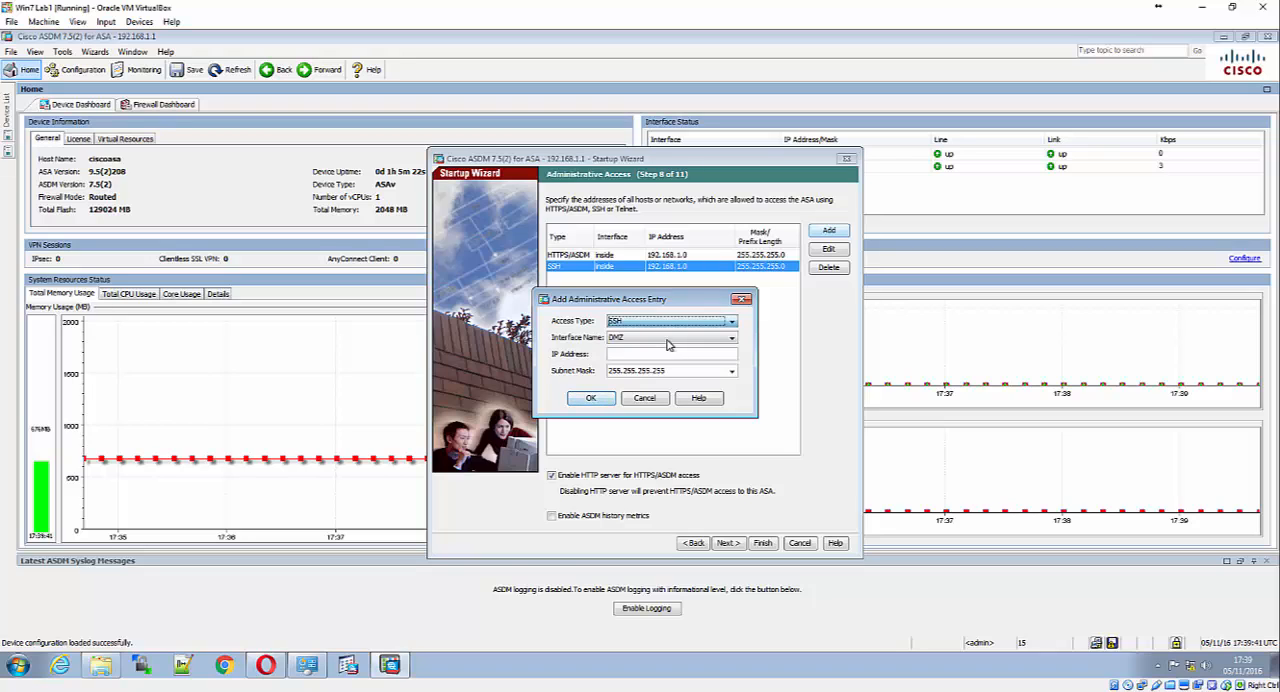
click(668, 338)
click(668, 360)
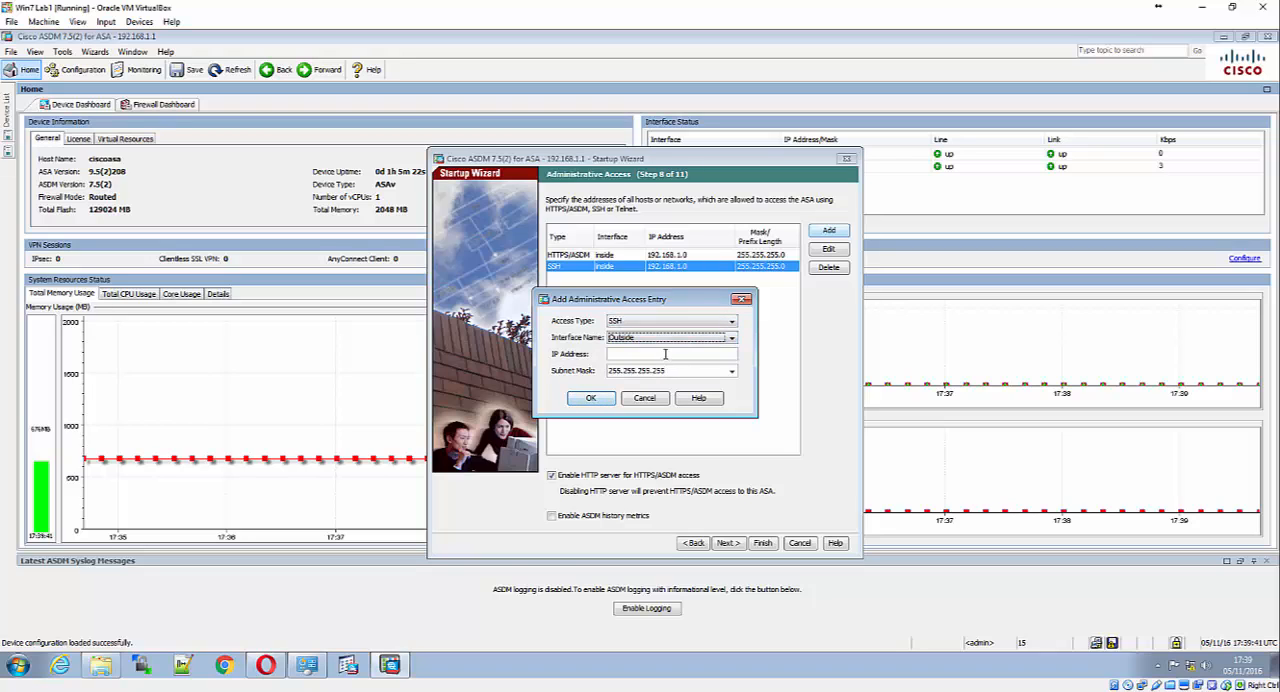
click(732, 371)
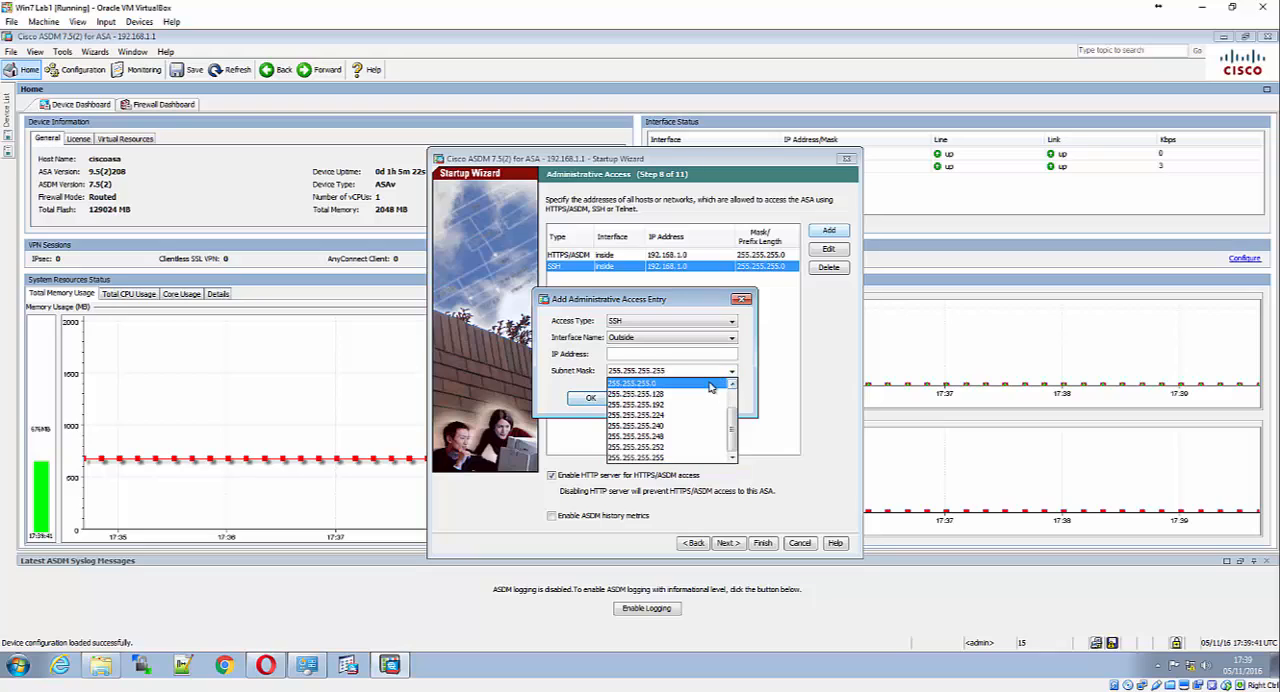
click(731, 383)
Try 172.16.3.3 as the new entry's IP address, change it to 172.16.3.0, and add the entry
click(660, 354)
text(1)
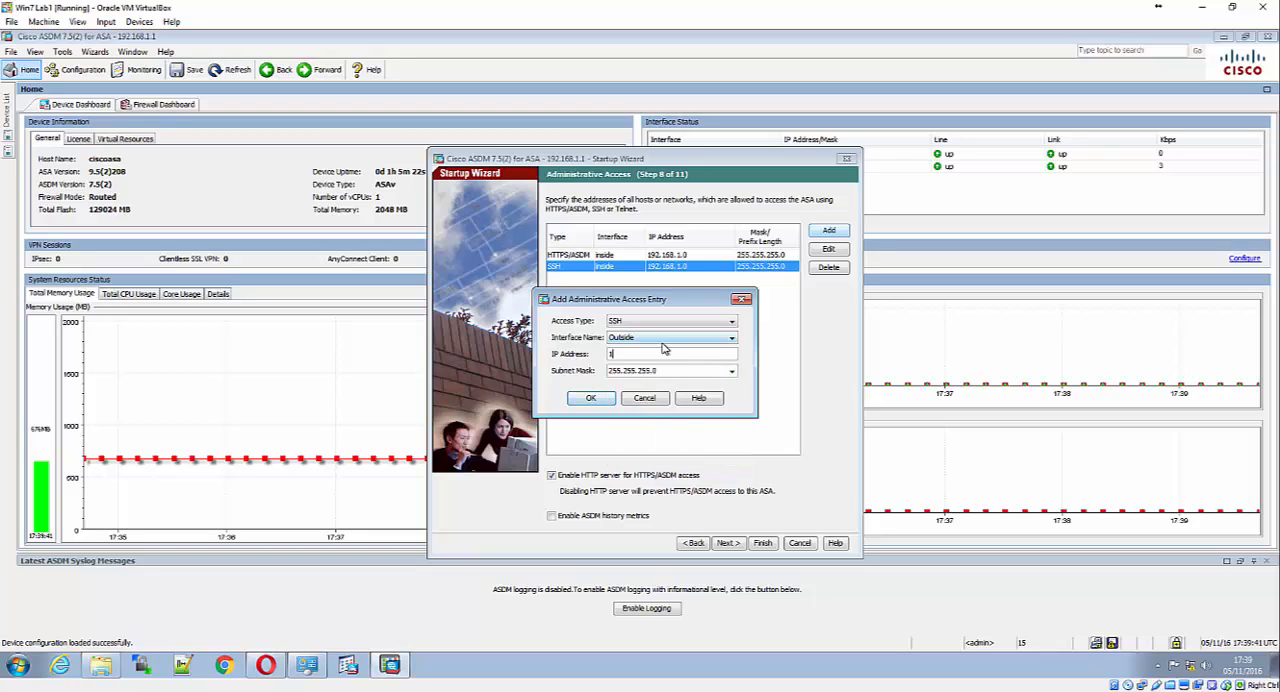
text(72.16.3.3)
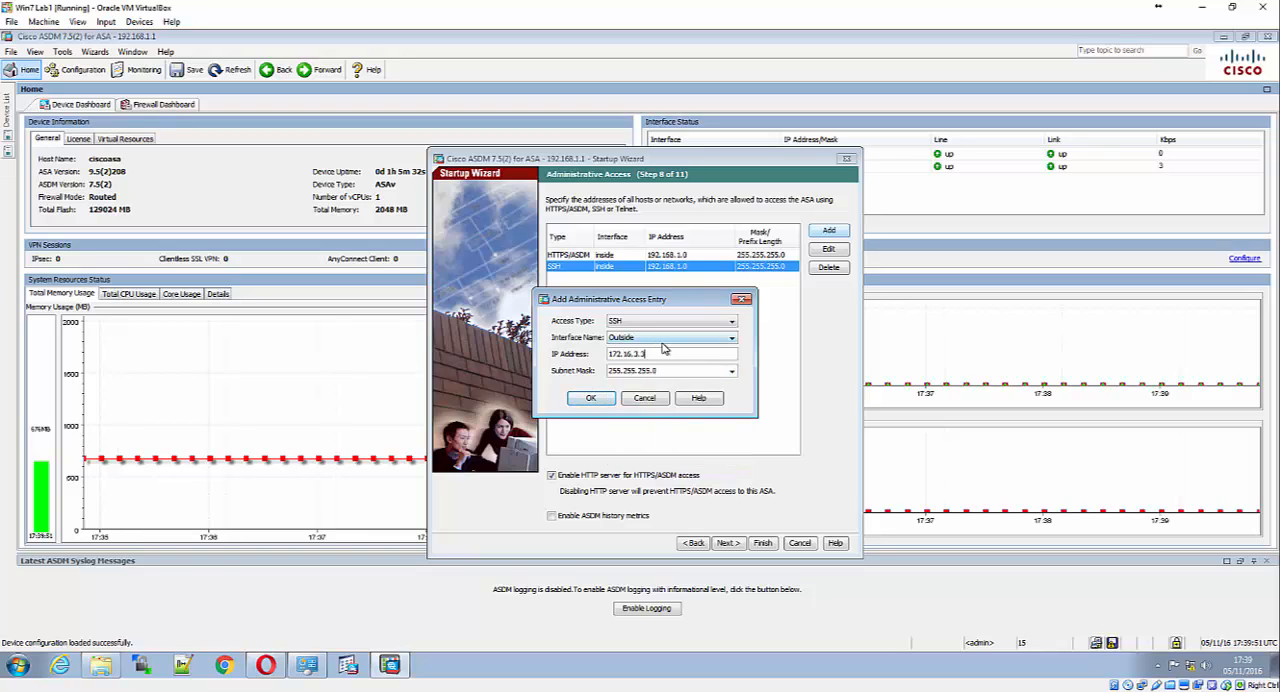
click(597, 398)
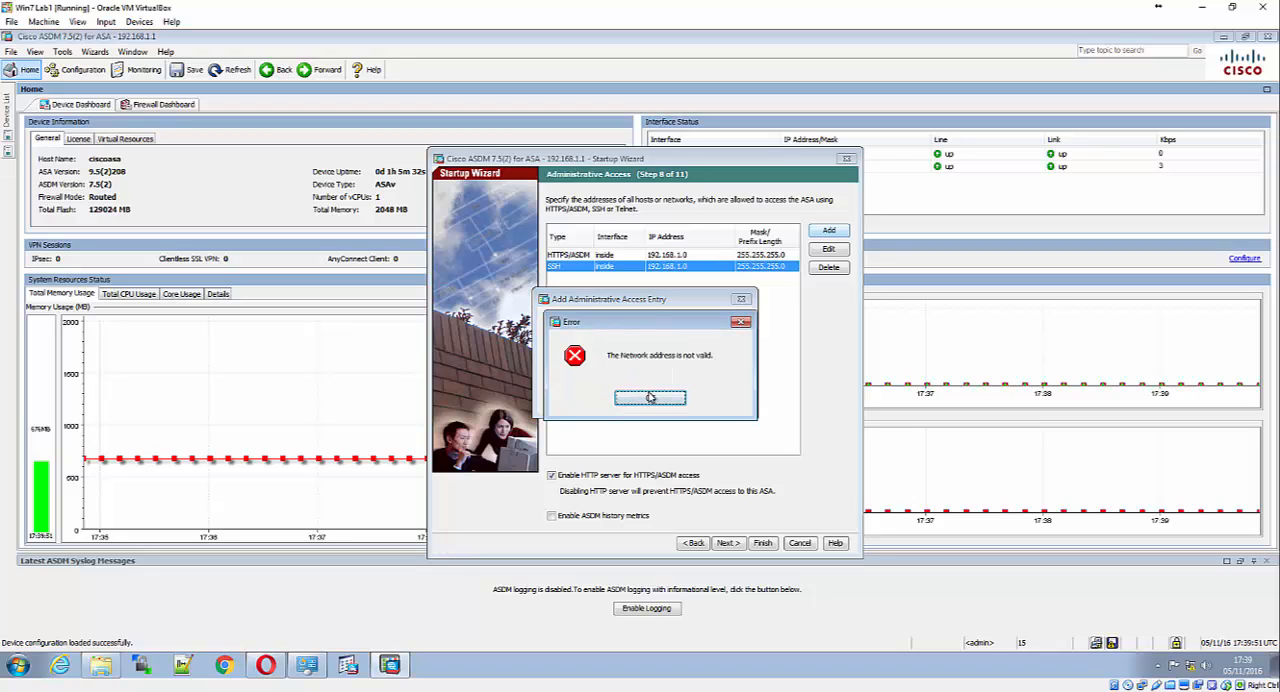
click(652, 397)
click(662, 354)
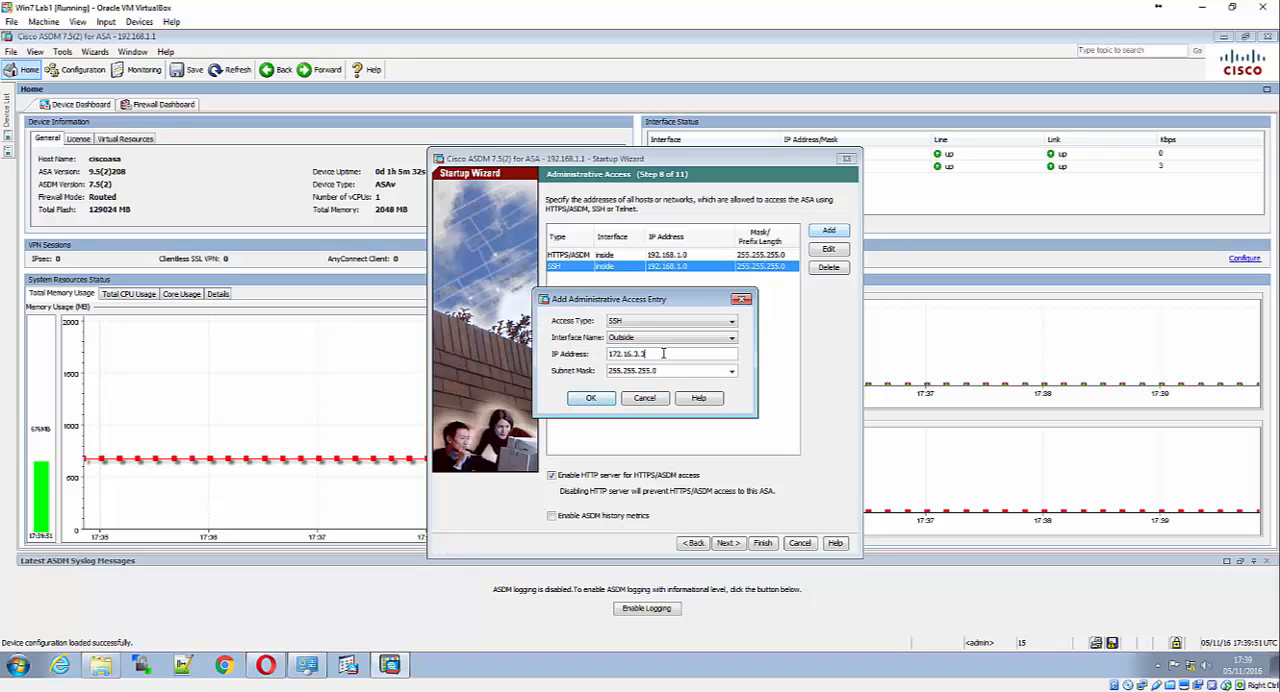
key(BackSpace)
text(0)
click(591, 399)
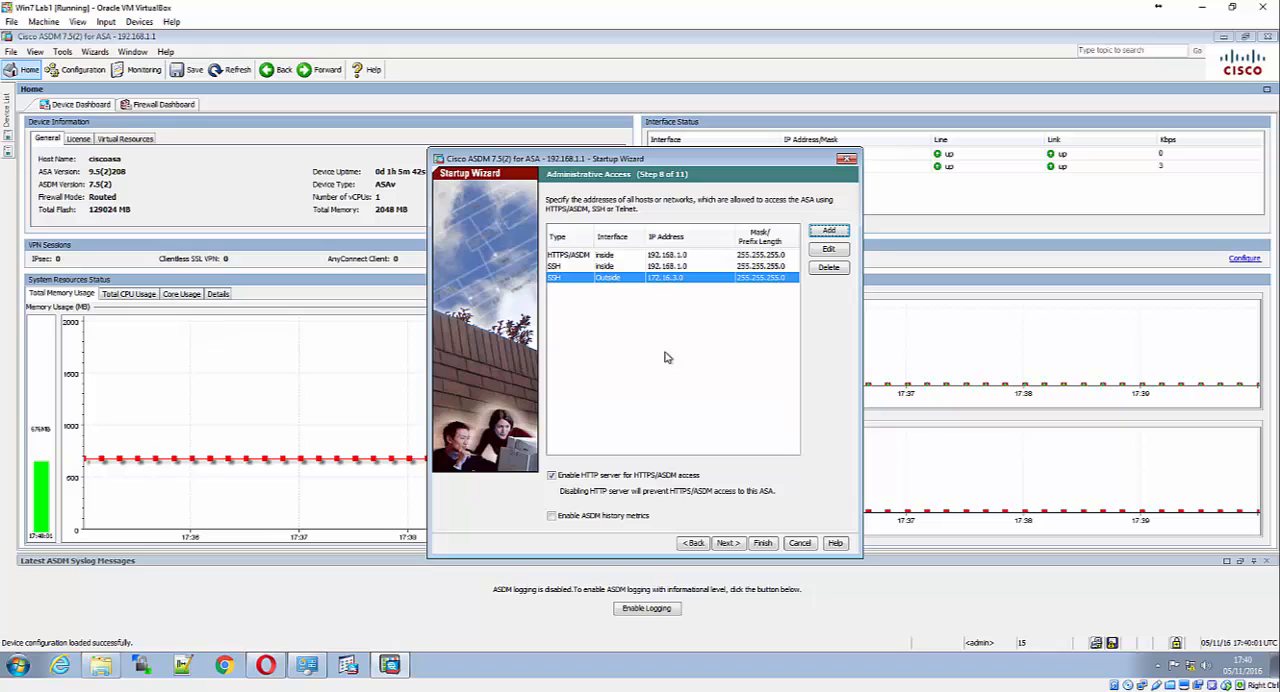
Edit the Outside SSH access entry to use subnet mask 255.255.255.255 and IP address 172.16.3.3
click(826, 250)
click(731, 371)
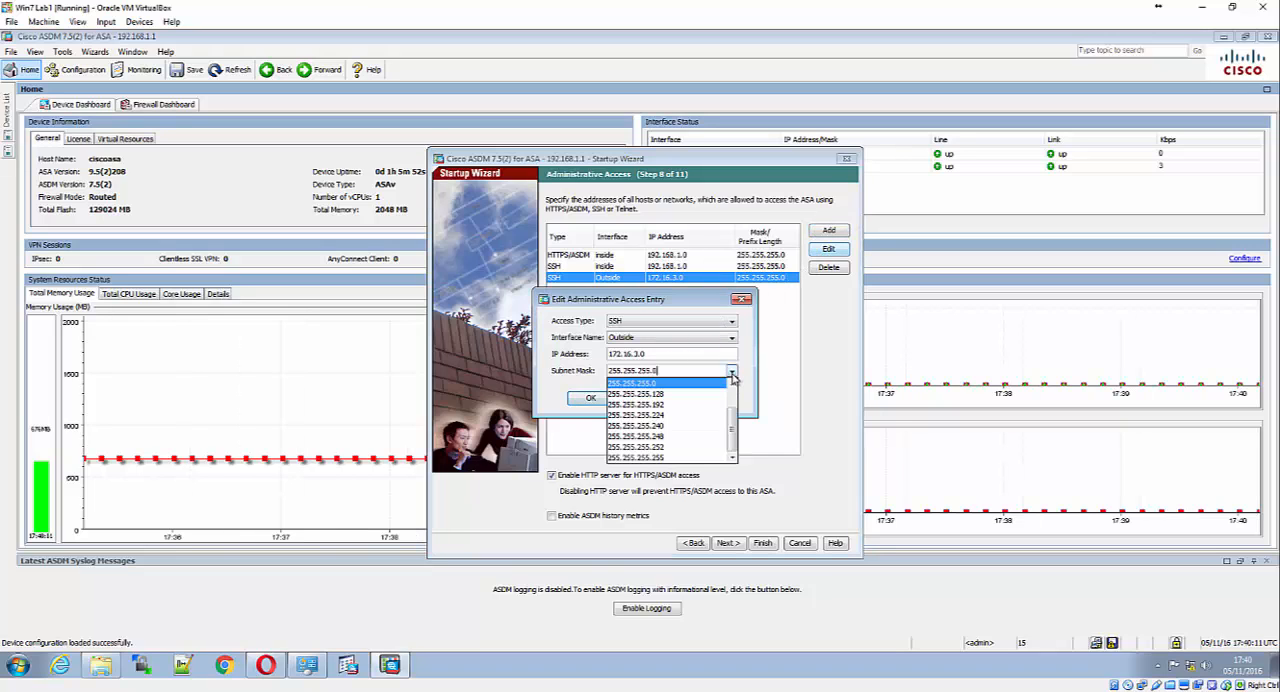
scroll(726, 385, down, 2)
click(670, 459)
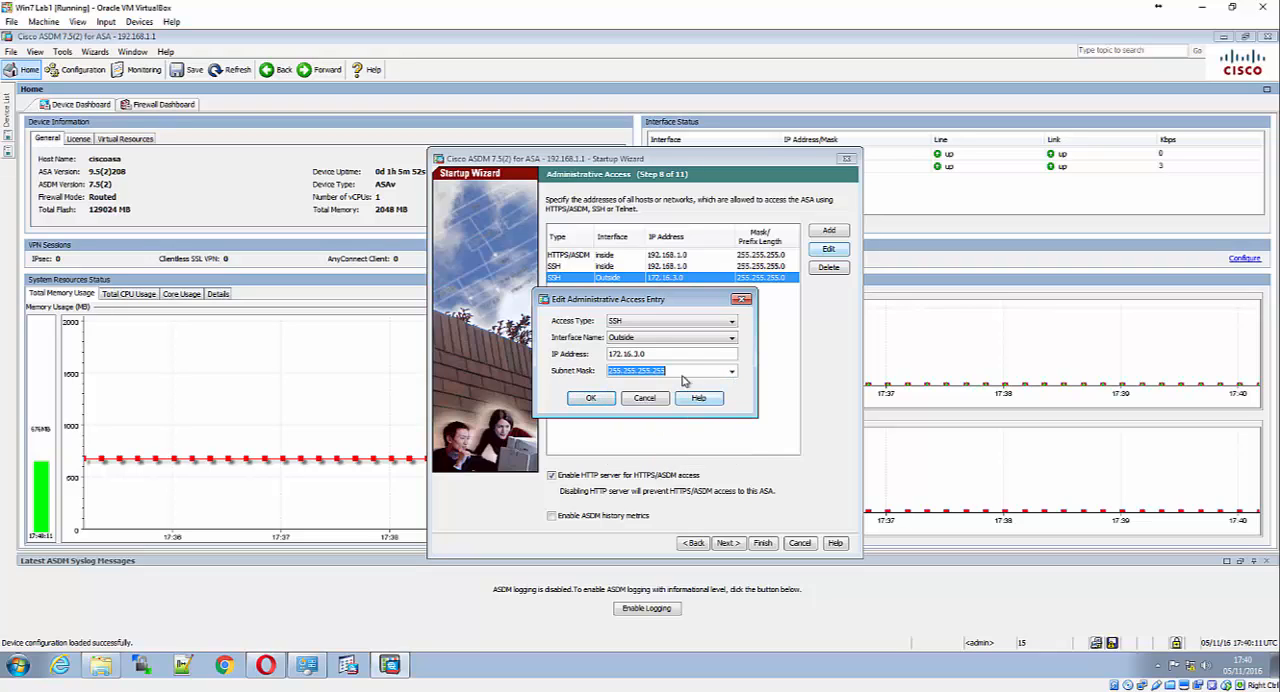
click(678, 353)
text(3)
click(590, 398)
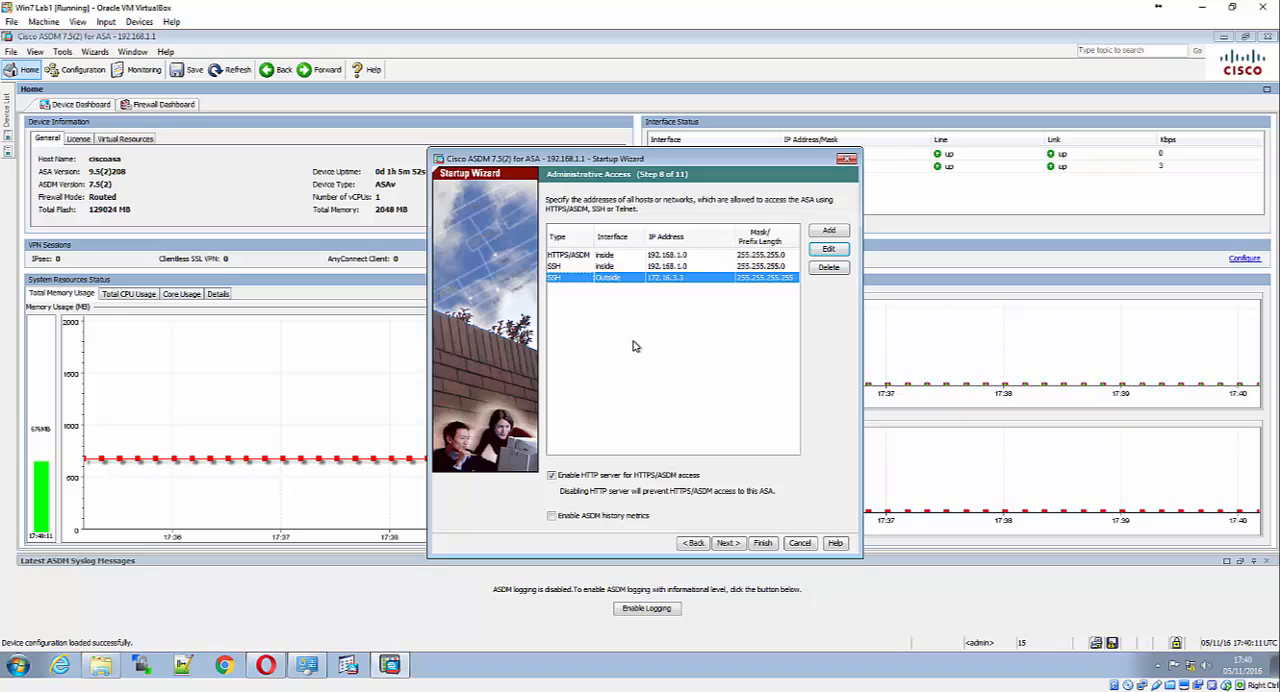
Continue with Auto Update disabled and Smart Call Home not enabled, and finish the Startup Wizard to send the configuration to the ASA
click(736, 545)
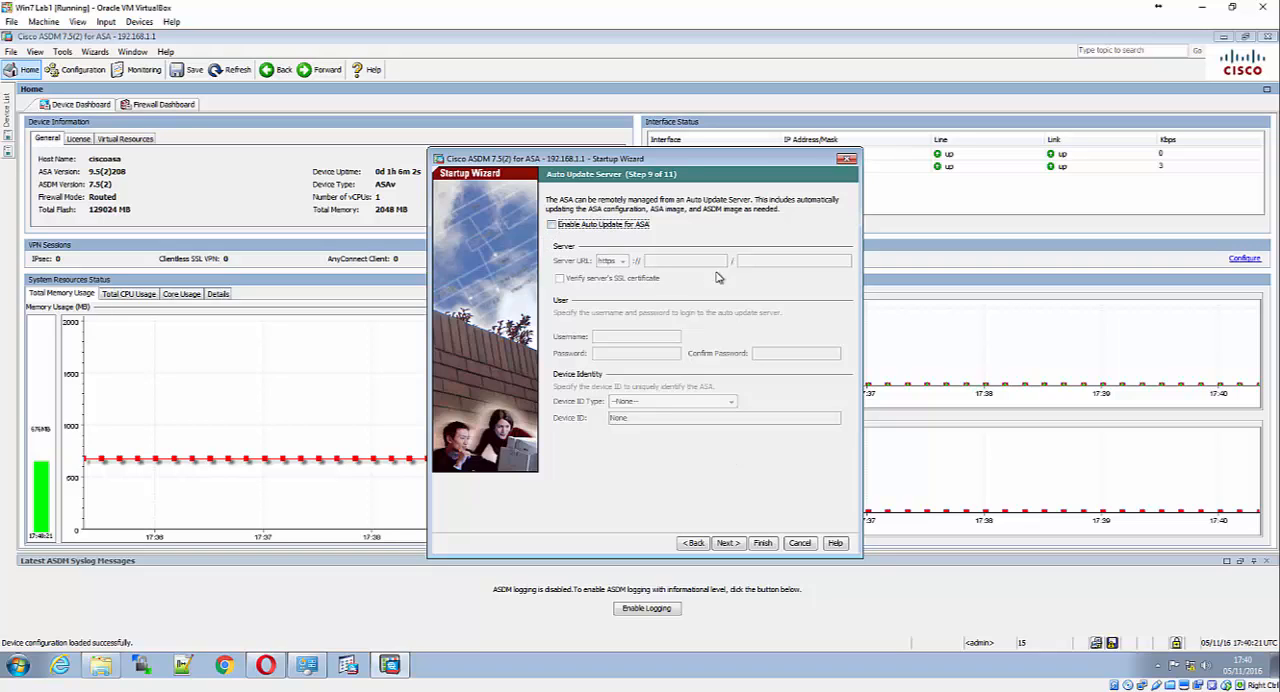
click(733, 545)
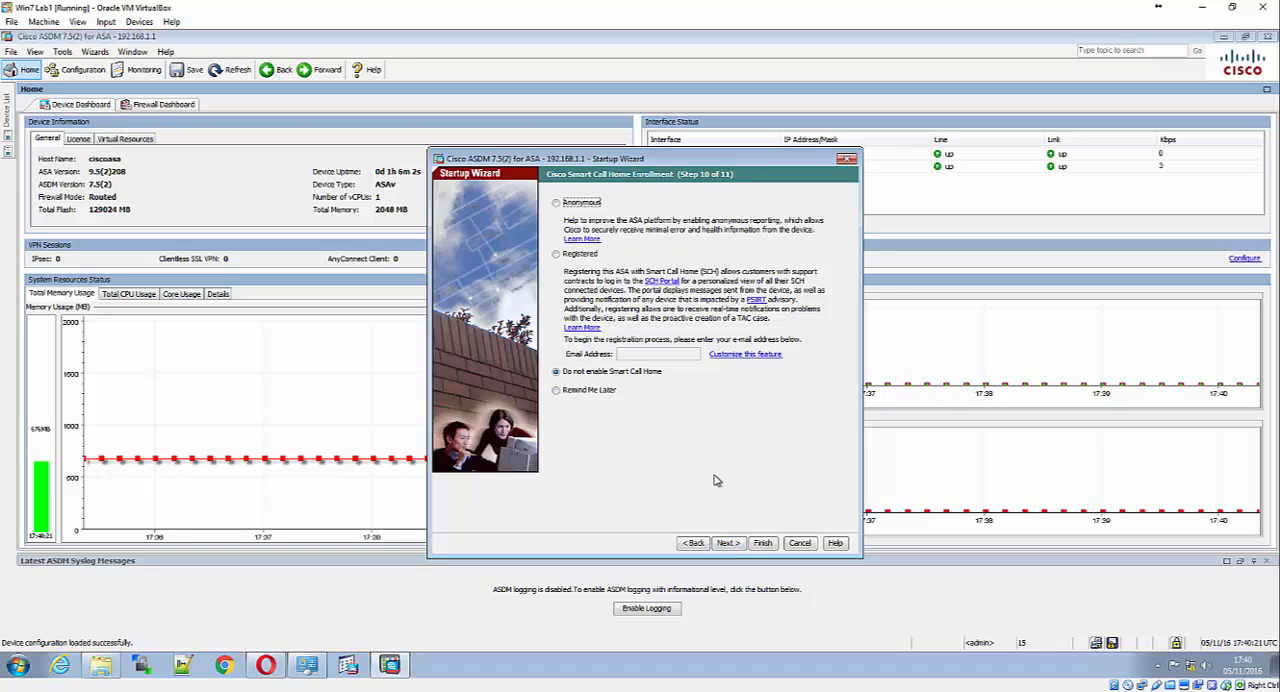
click(728, 543)
click(704, 449)
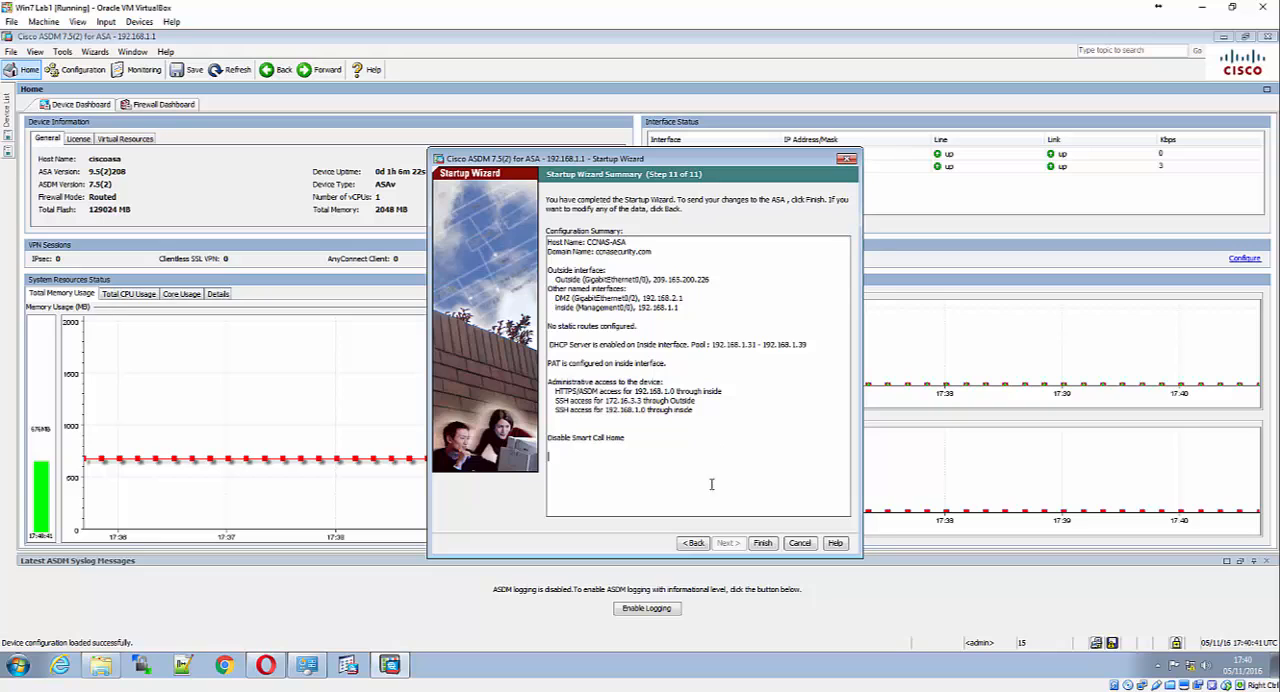
click(763, 543)
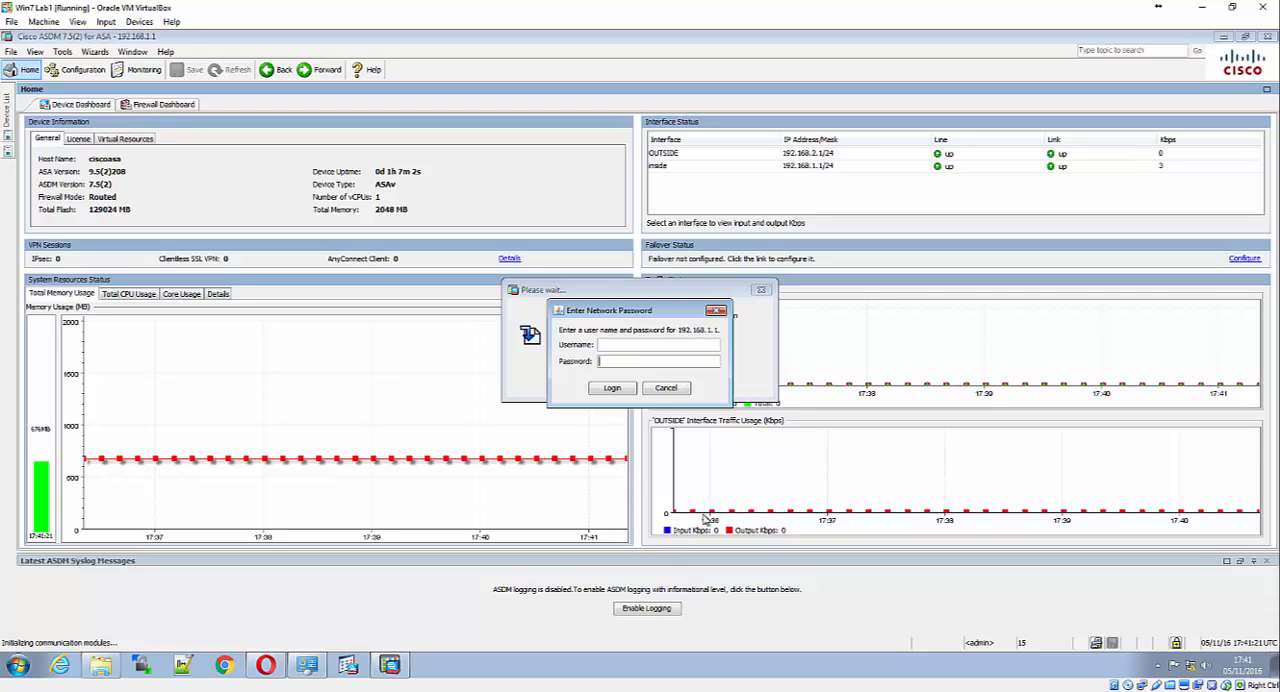
Log in to the ASA at 192.168.1.1 with the network password and dismiss the ASAv license notice
key(Tab)
text(****)
text(2345)
key(Return)
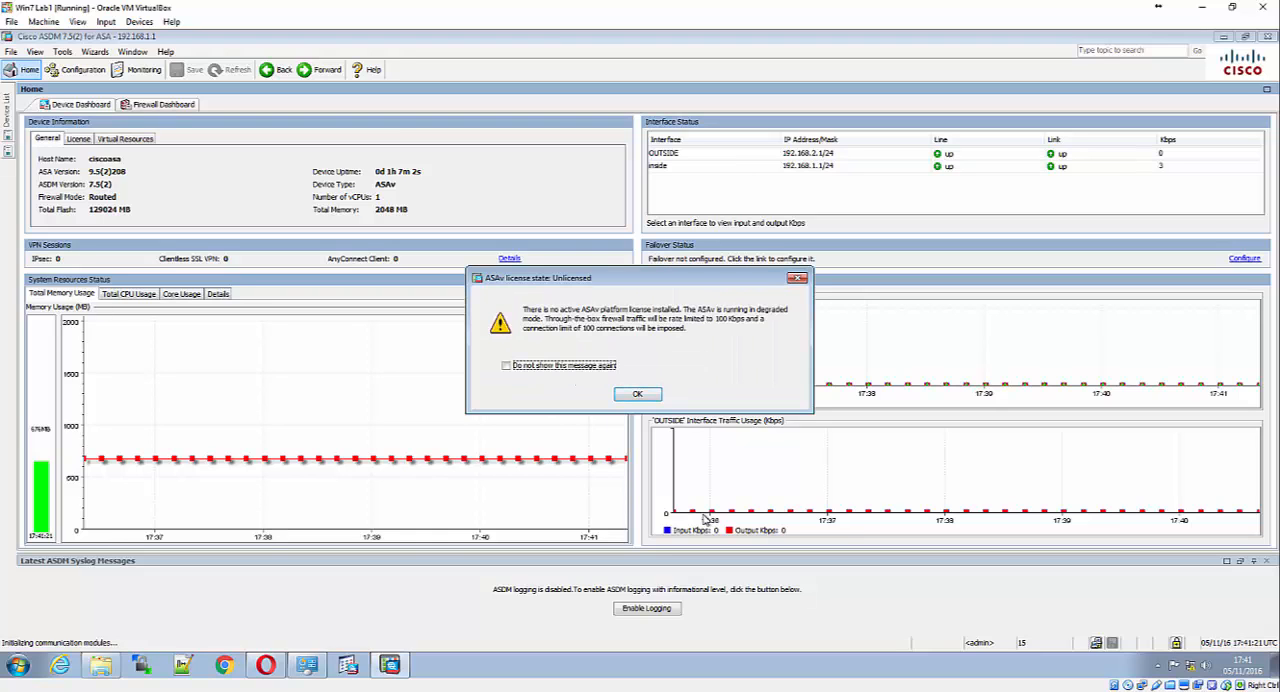
key(Return)
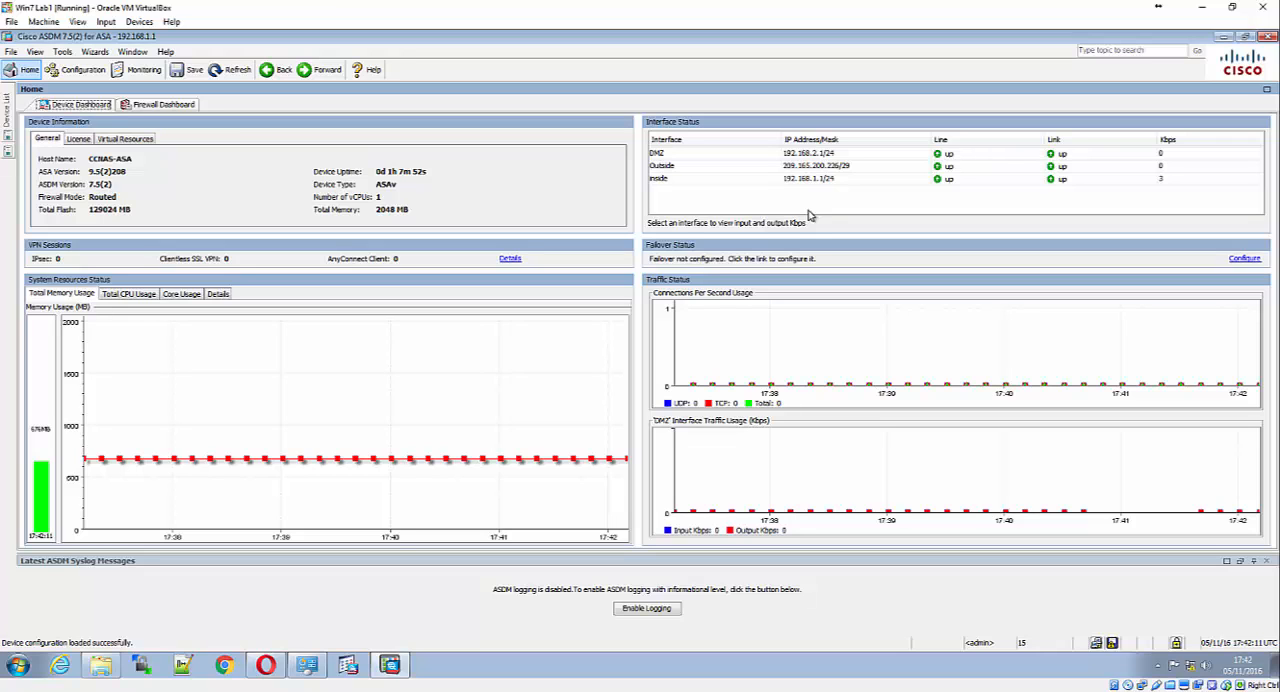
Switch to the Opera browser and try to open 209.165.200.225
click(265, 665)
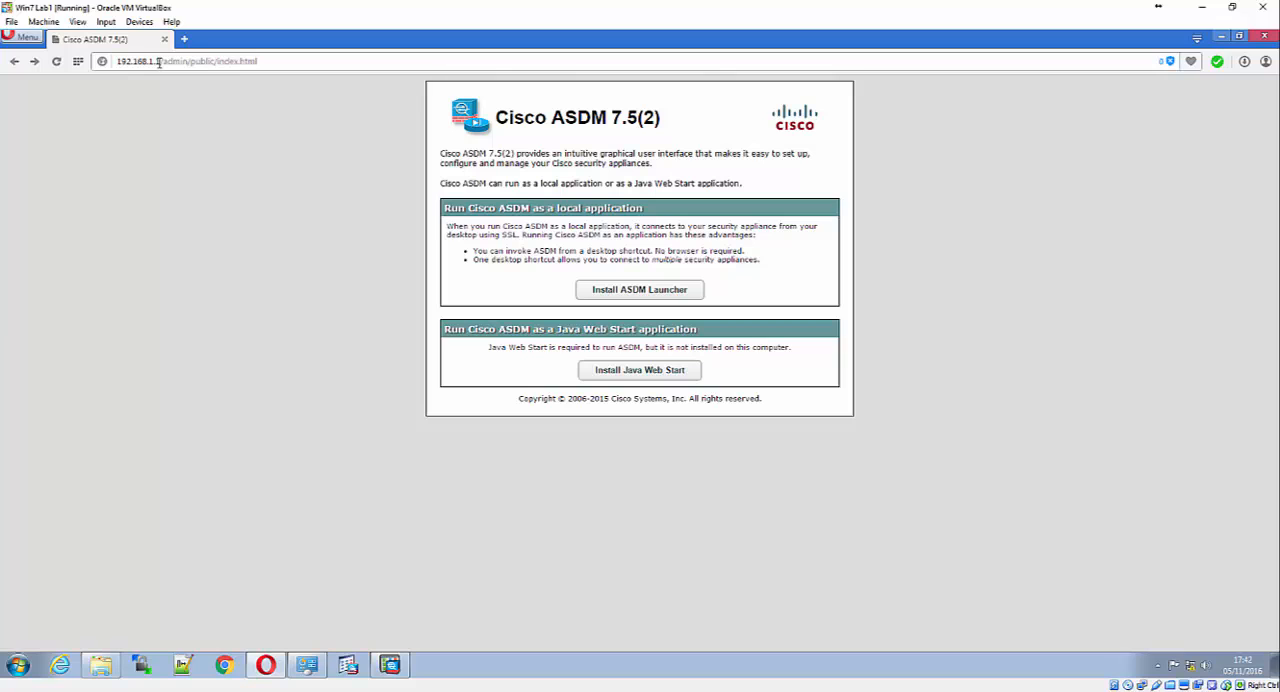
click(159, 62)
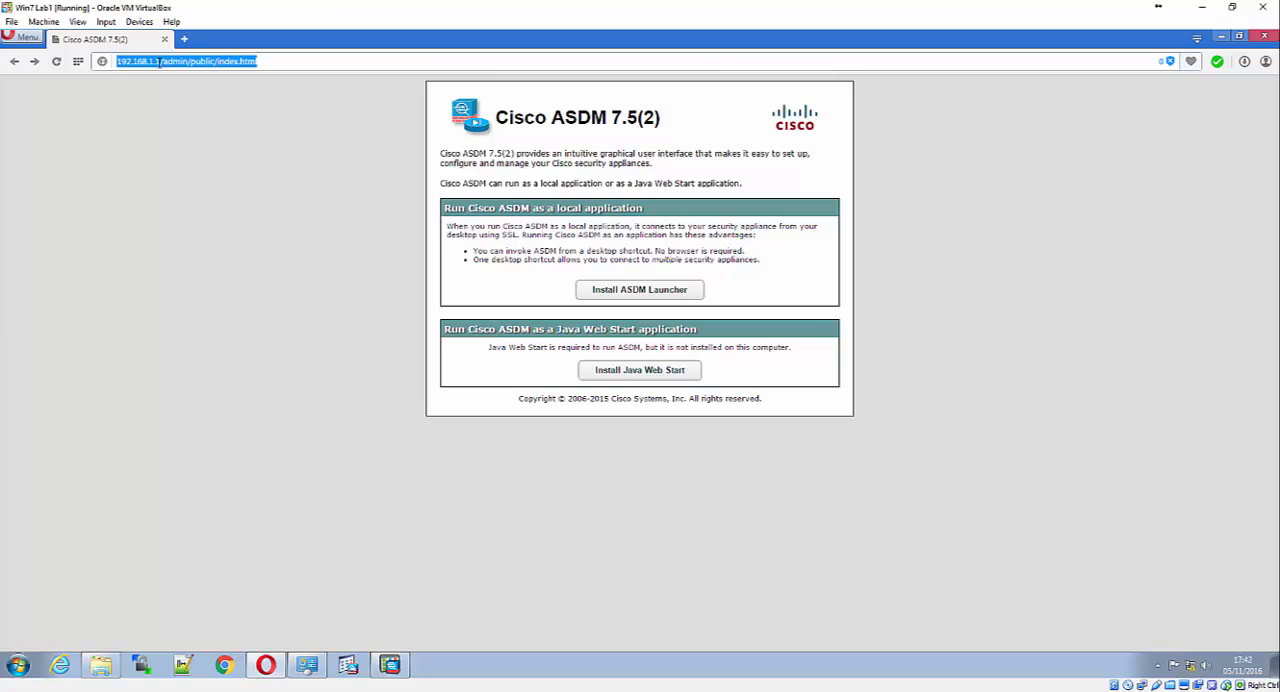
text(192.168)
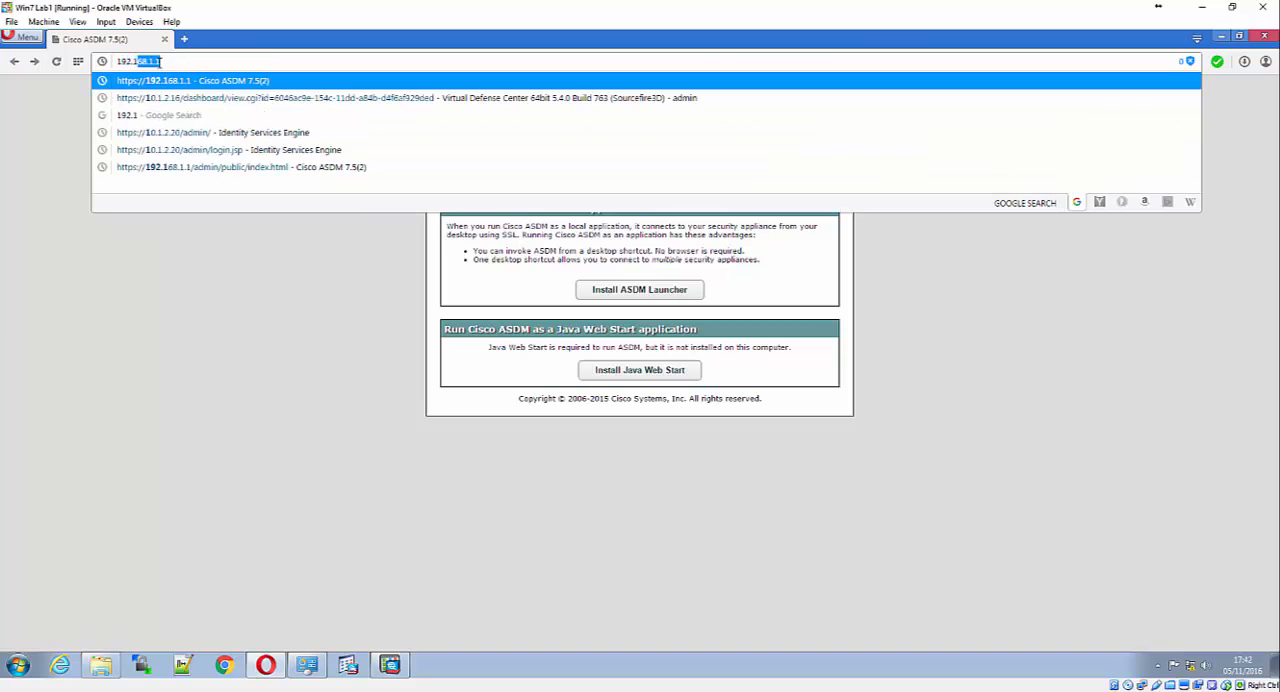
key(BackSpace)
key(BackSpace)
key(BackSpace)
key(BackSpace)
key(BackSpace)
key(BackSpace)
key(BackSpace)
key(BackSpace)
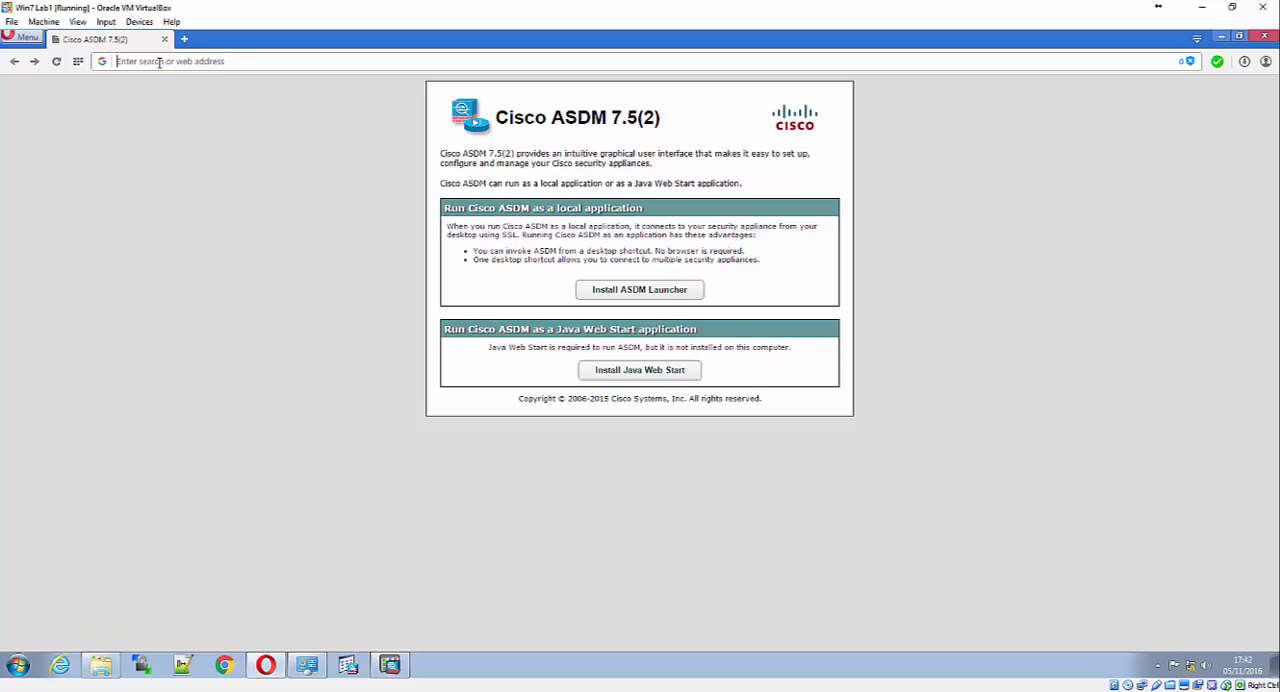
text(20)
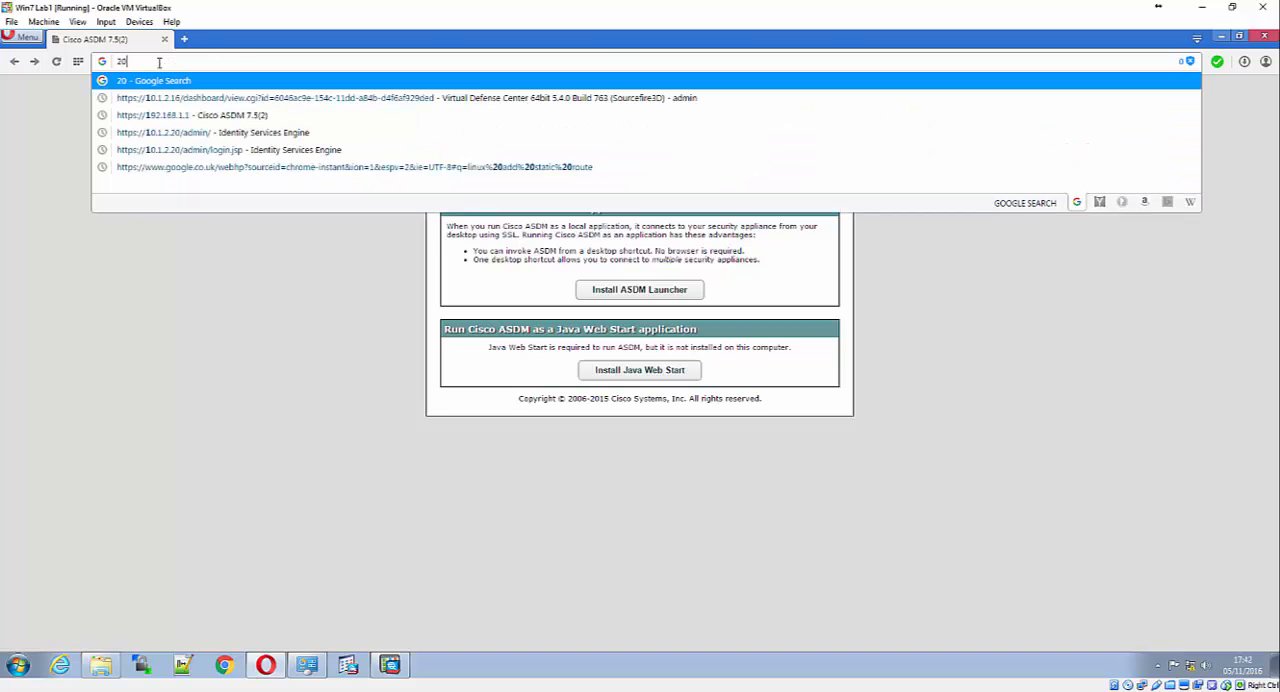
text(9.165.)
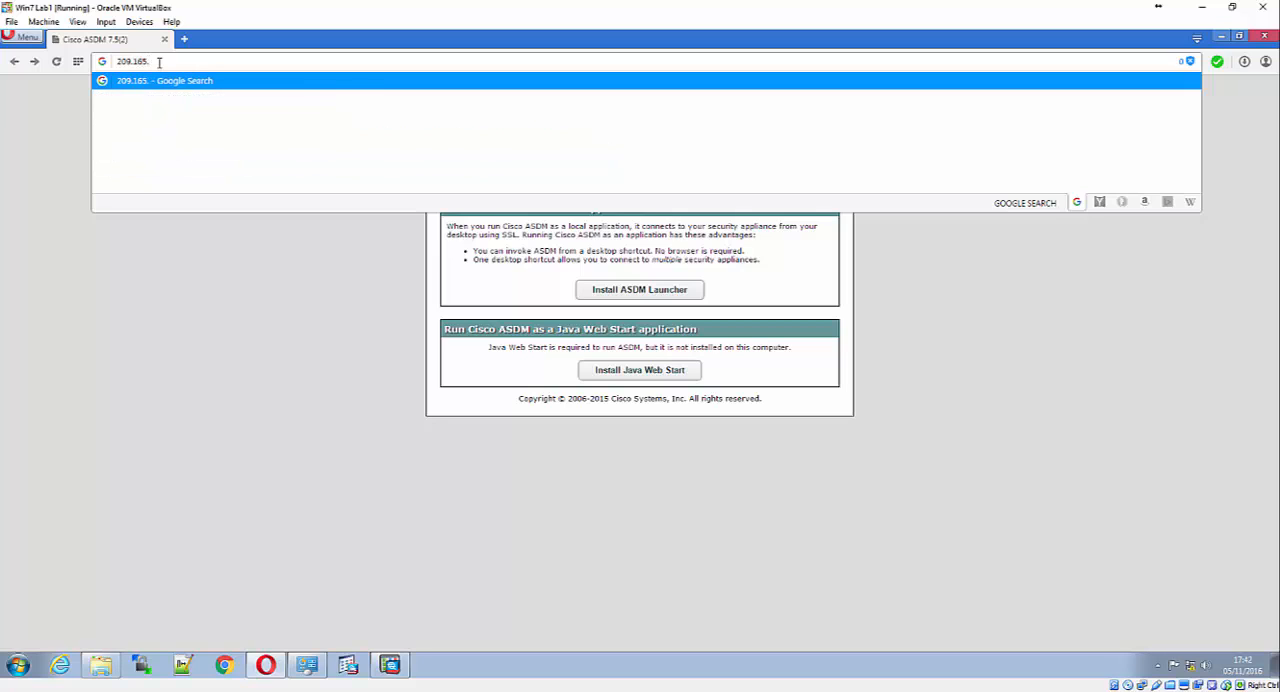
text(200.225)
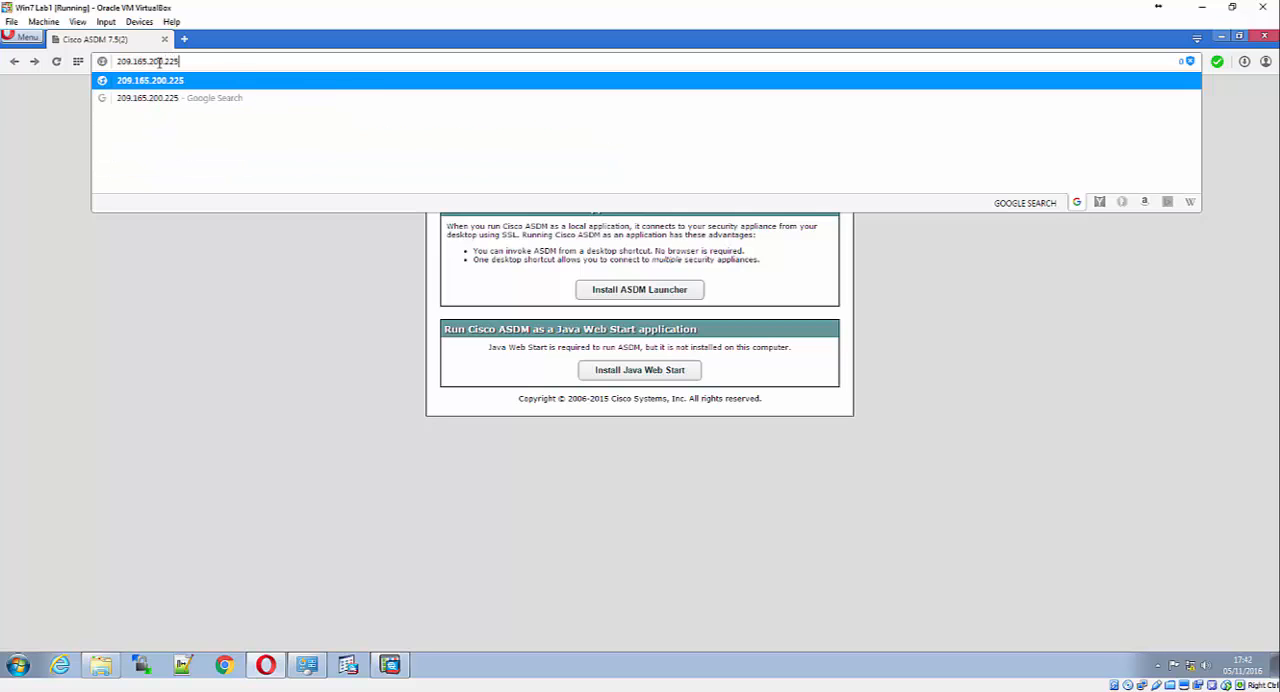
key(Return)
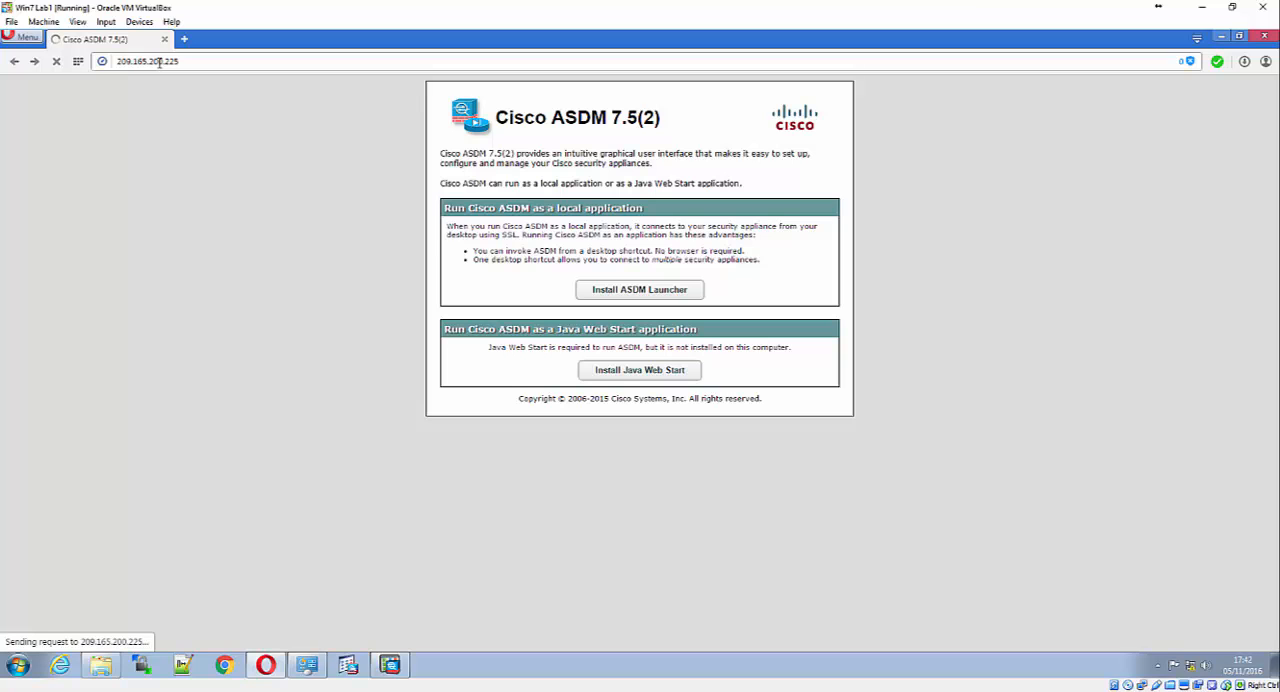
click(390, 665)
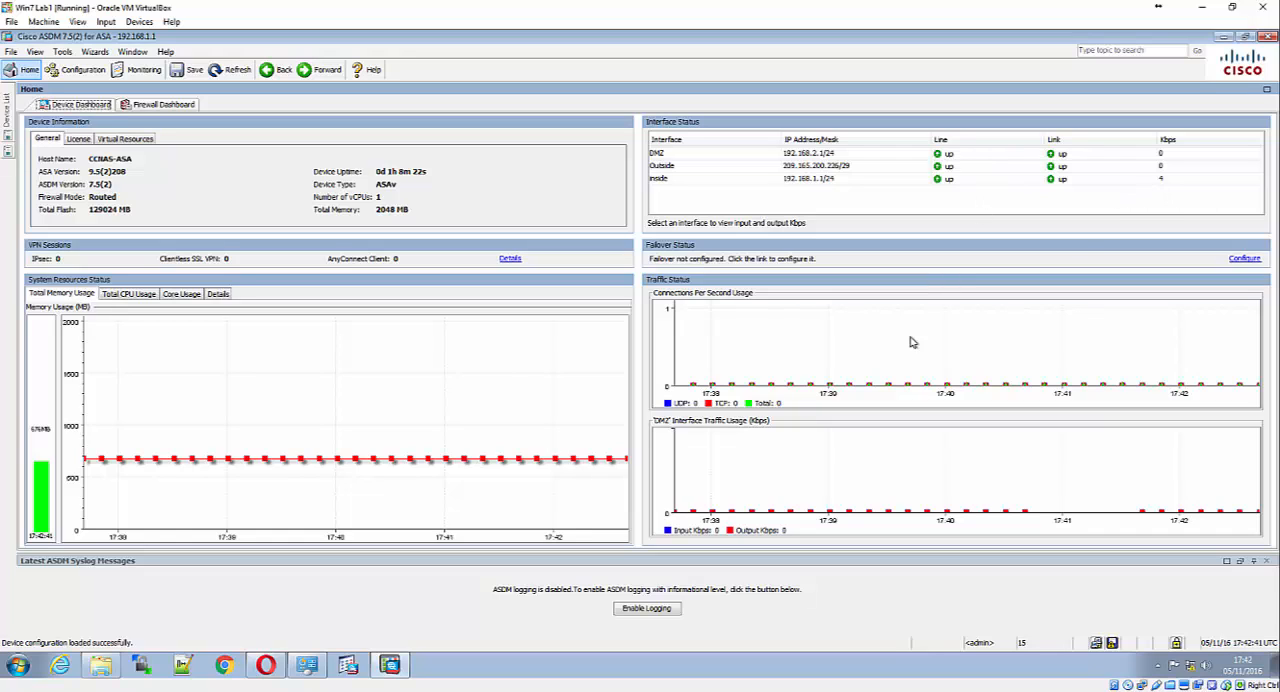
click(1224, 40)
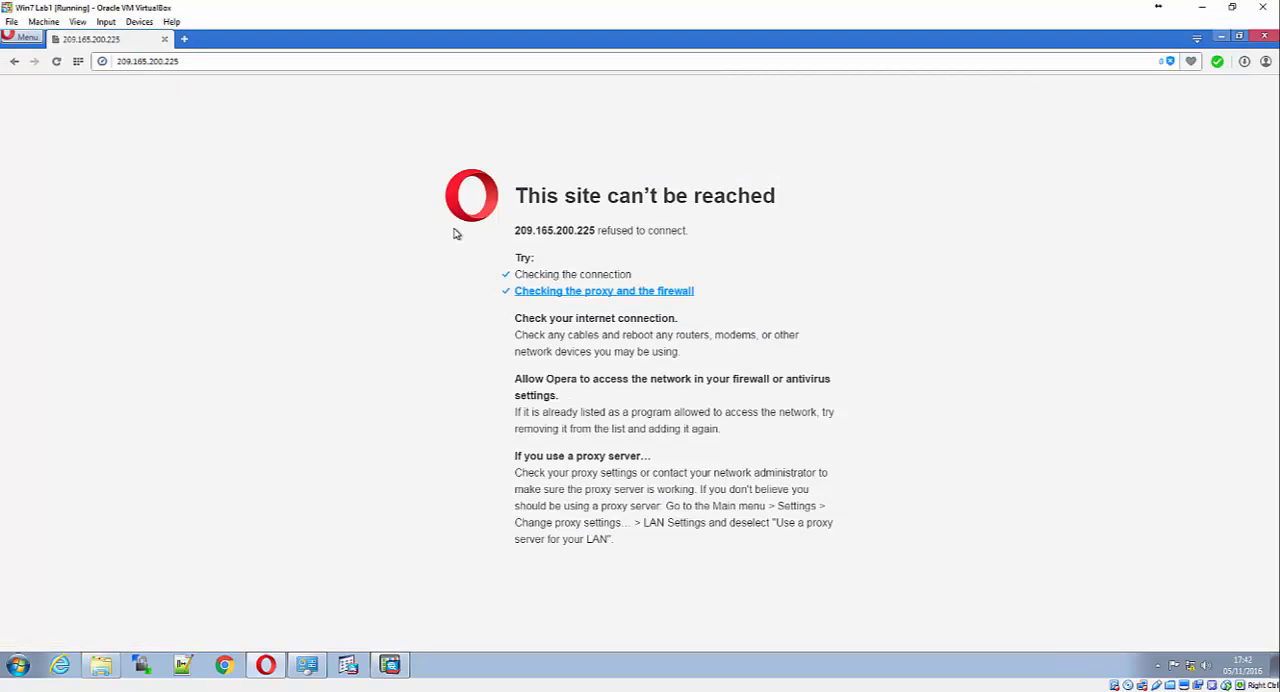
click(118, 62)
click(116, 62)
text(http)
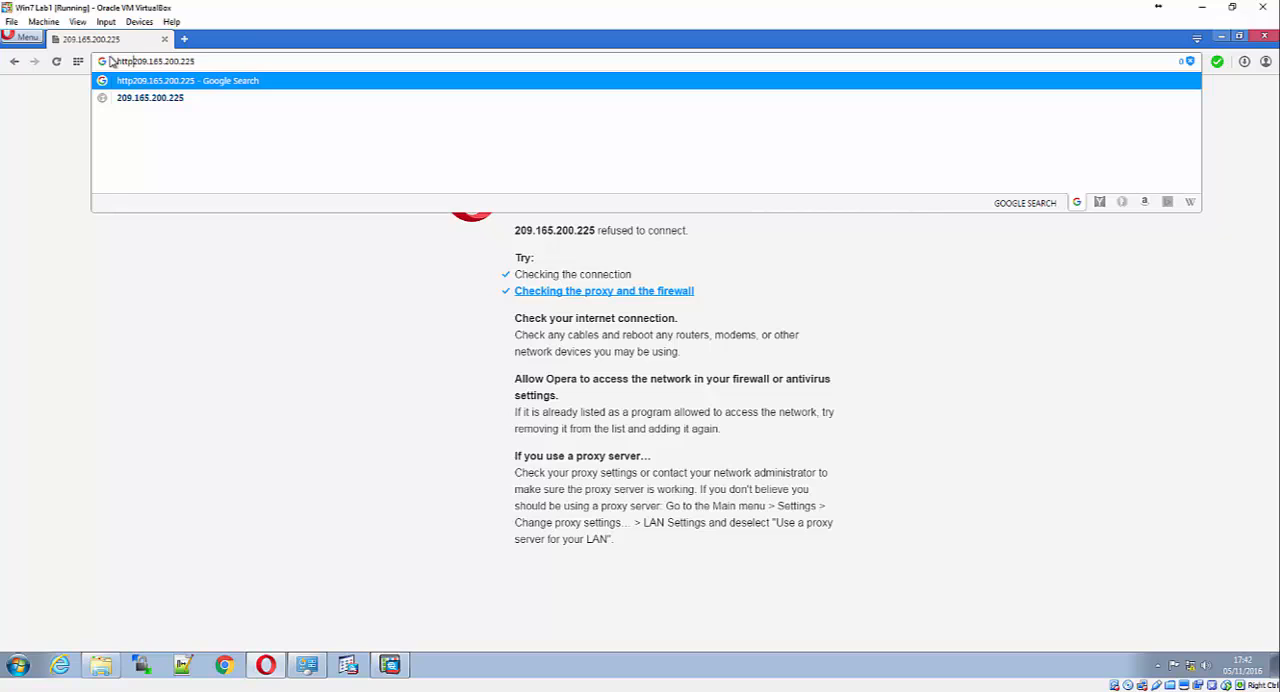
text(://)
key(Return)
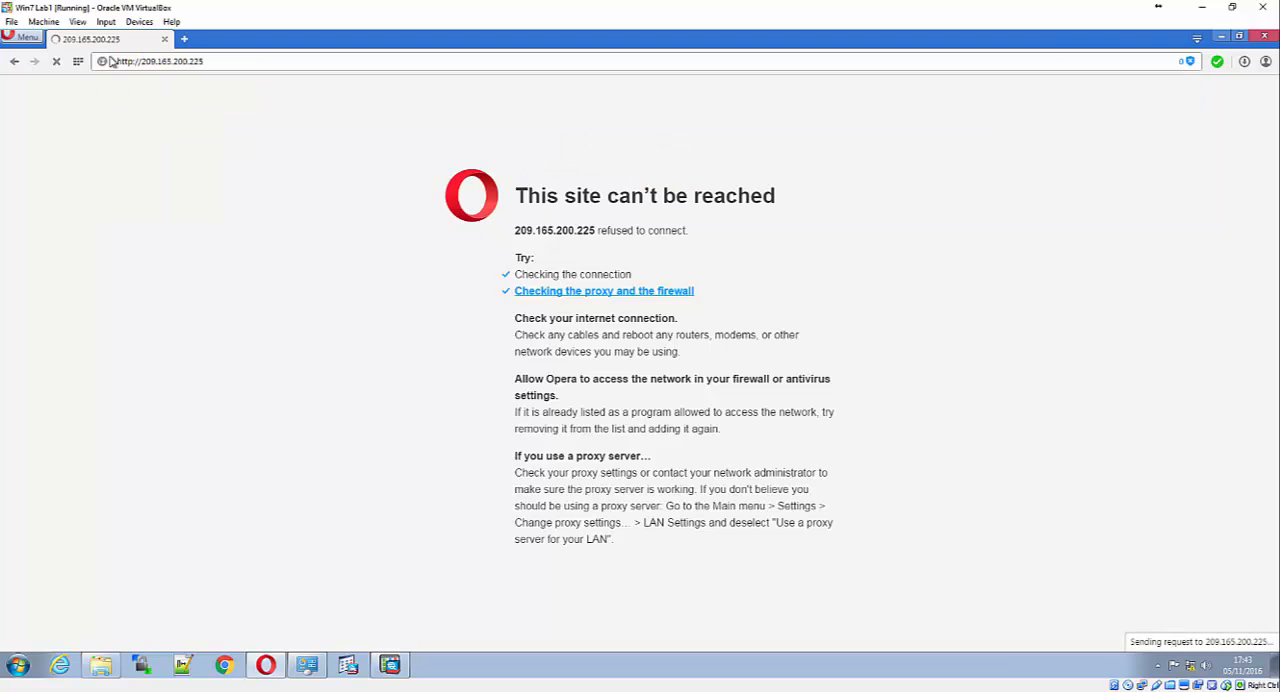
Open a Windows command prompt and ping 209.165.200.225
click(18, 665)
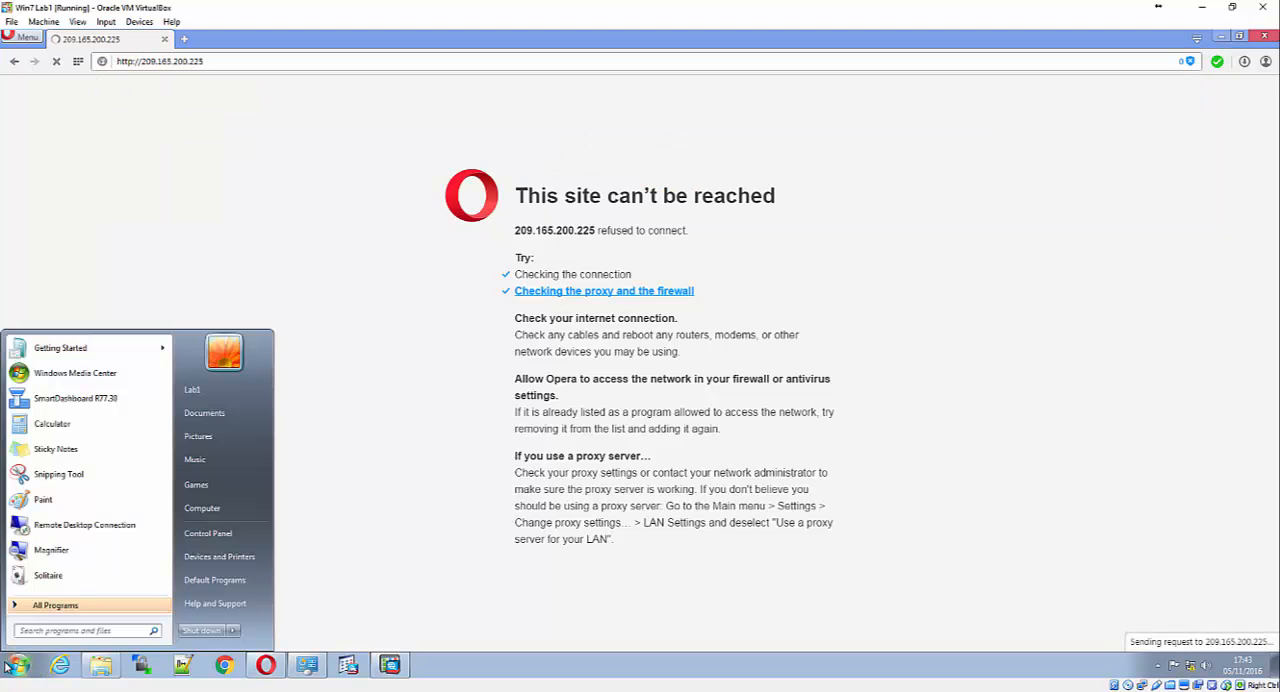
text(cmd)
key(Return)
text(p)
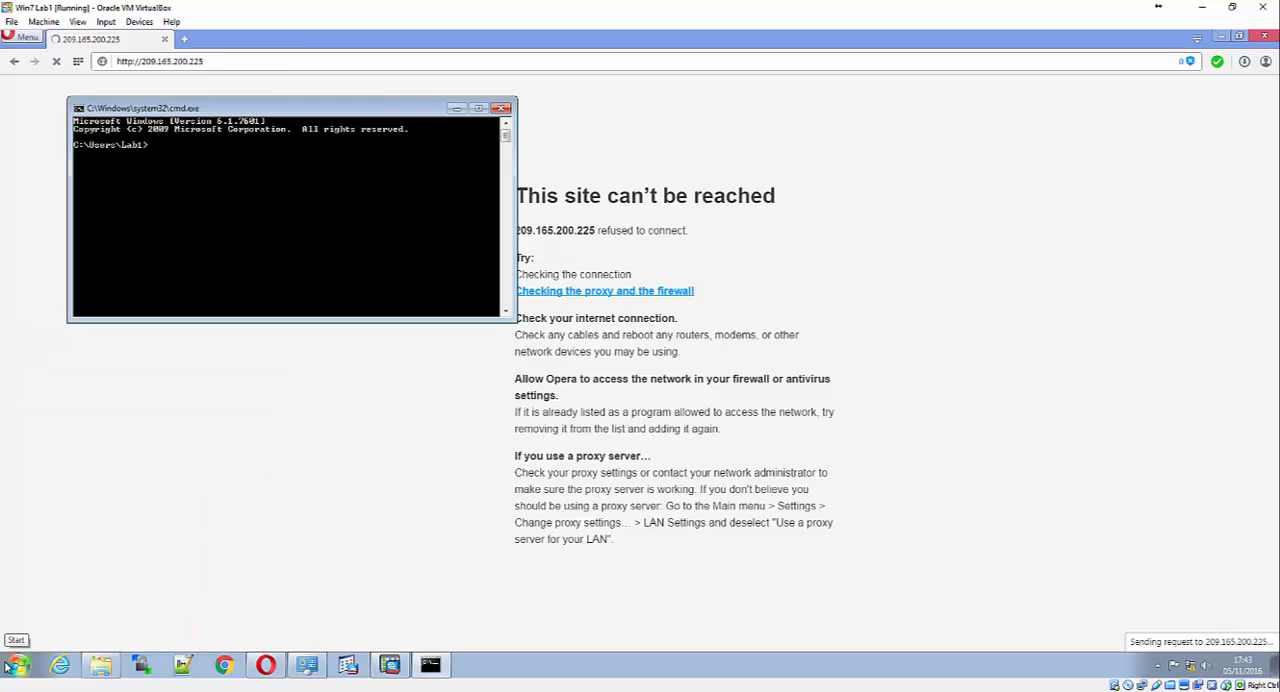
text(ing 1)
text(09.165.200)
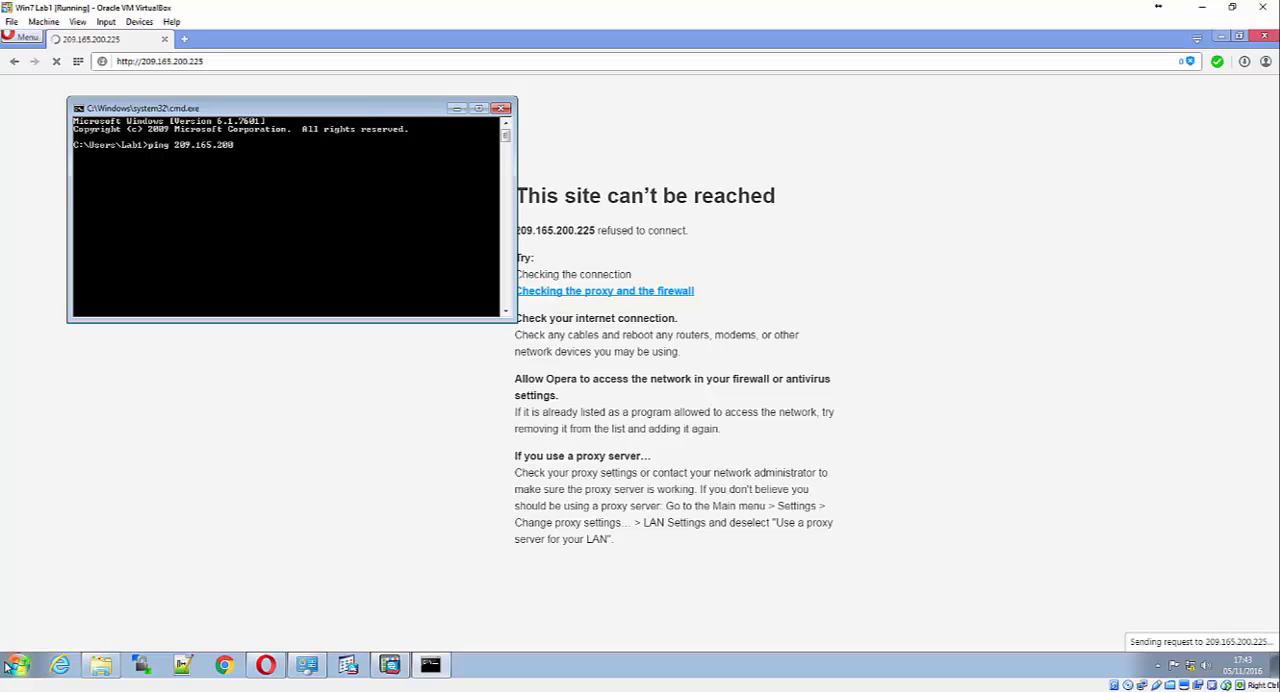
text(.255)
key(BackSpace)
key(BackSpace)
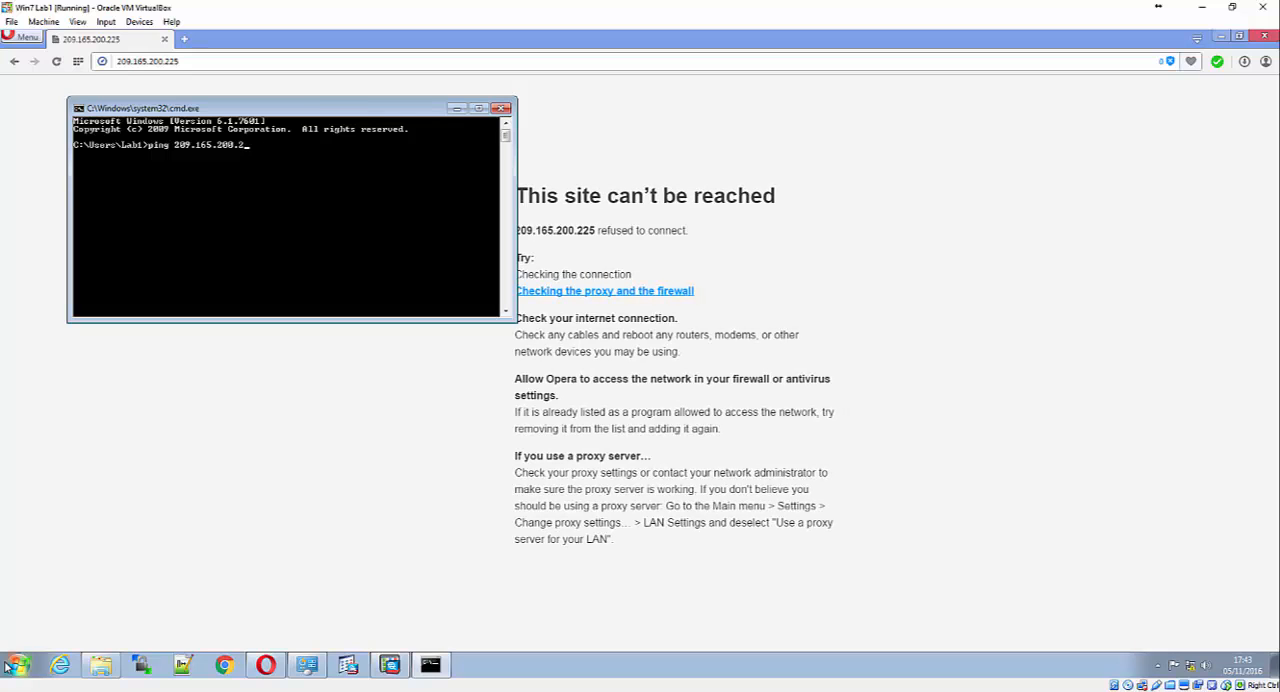
text(25)
key(Return)
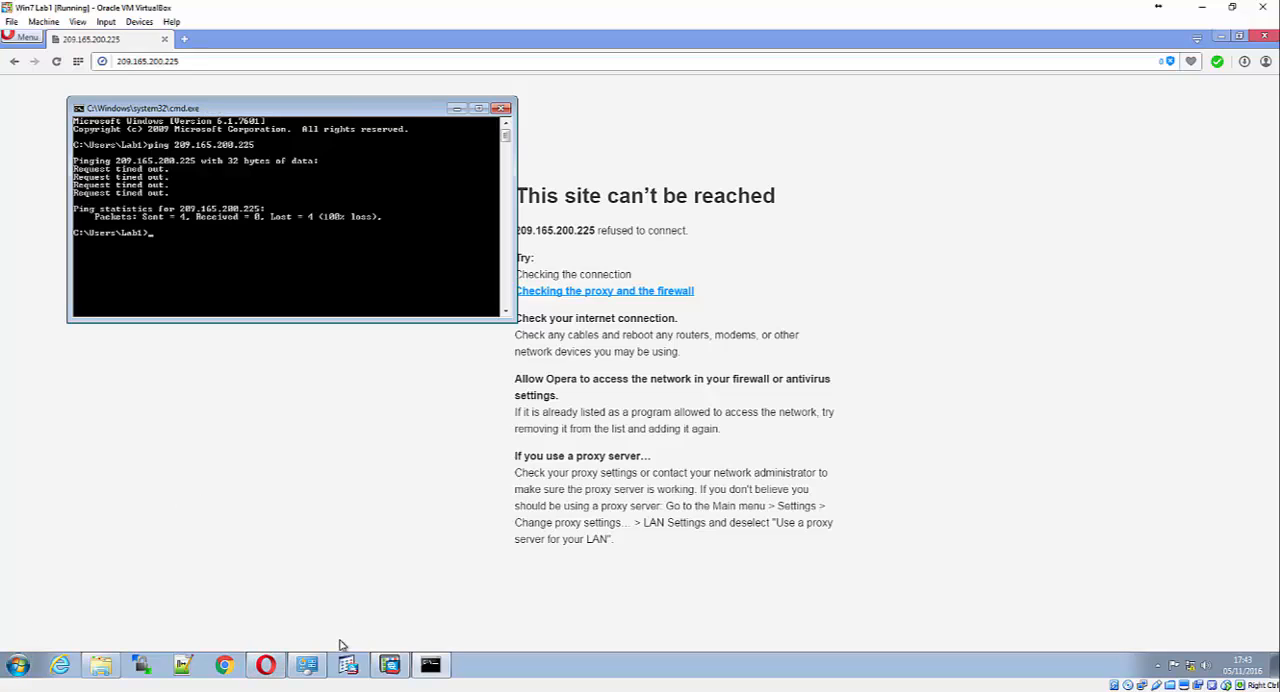
Switch to the R1 router console and try the show run command from configuration mode
mouse_move(389, 665)
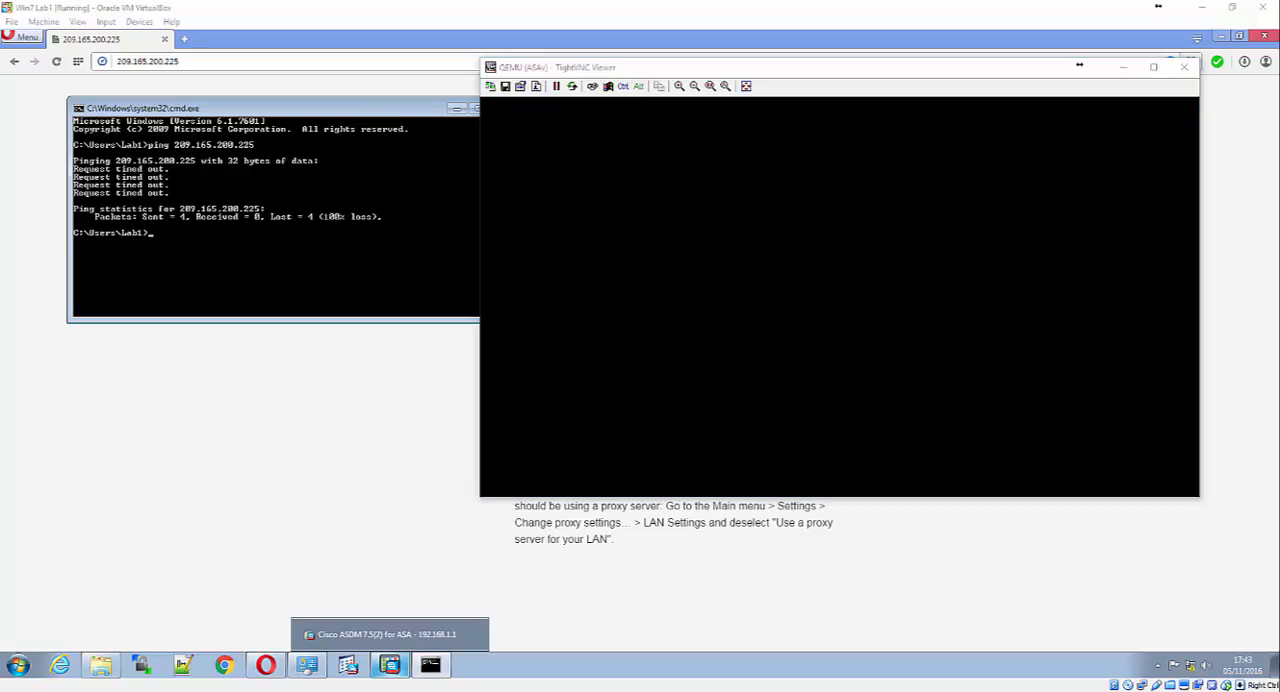
mouse_move(430, 665)
click(180, 614)
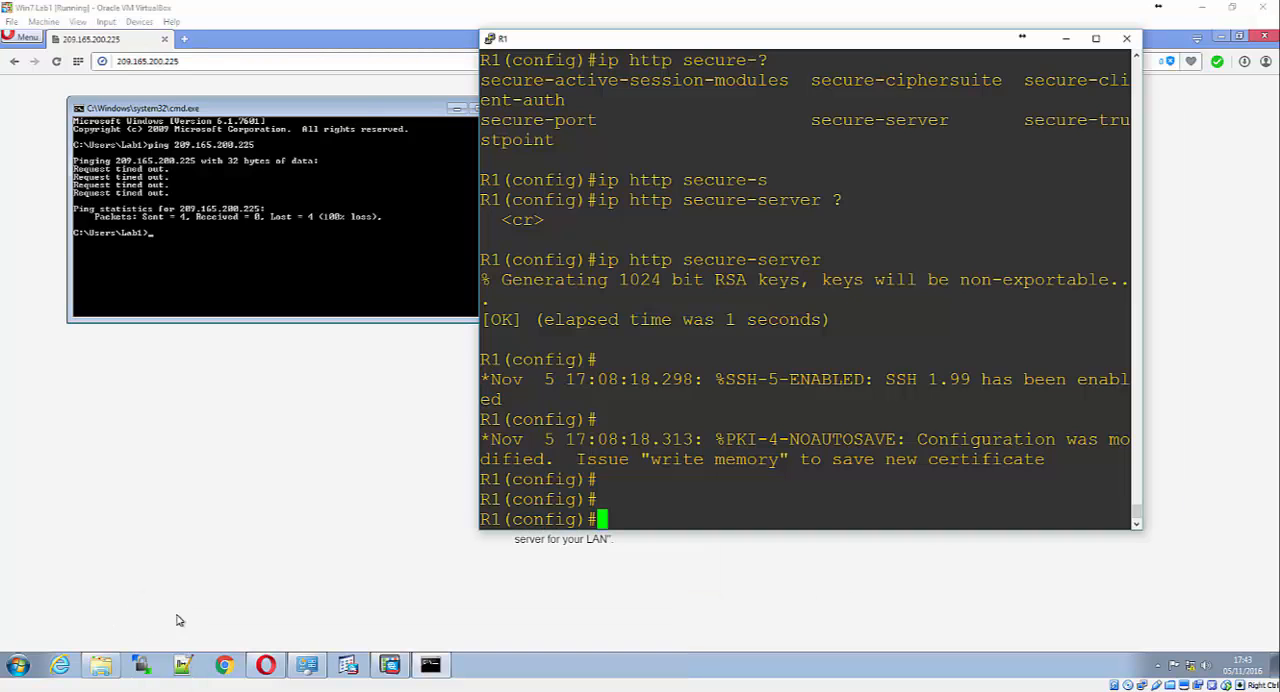
key(Return)
key(Return)
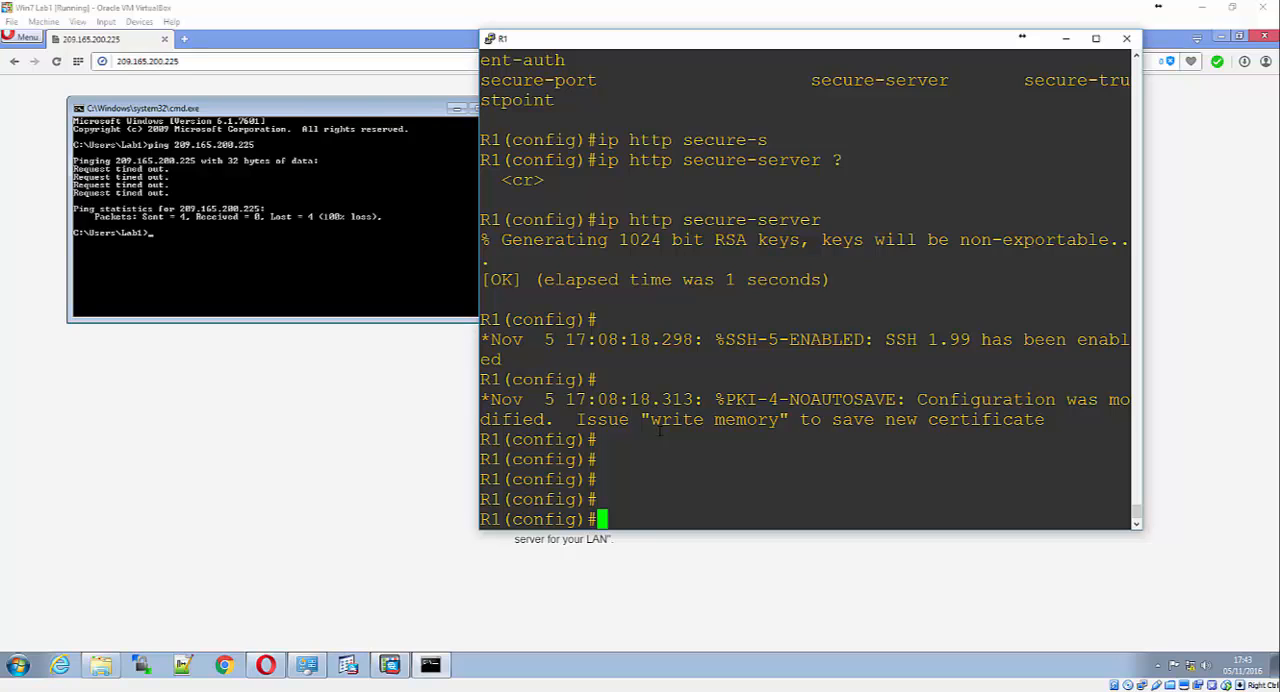
text(show run)
key(Return)
key(Up)
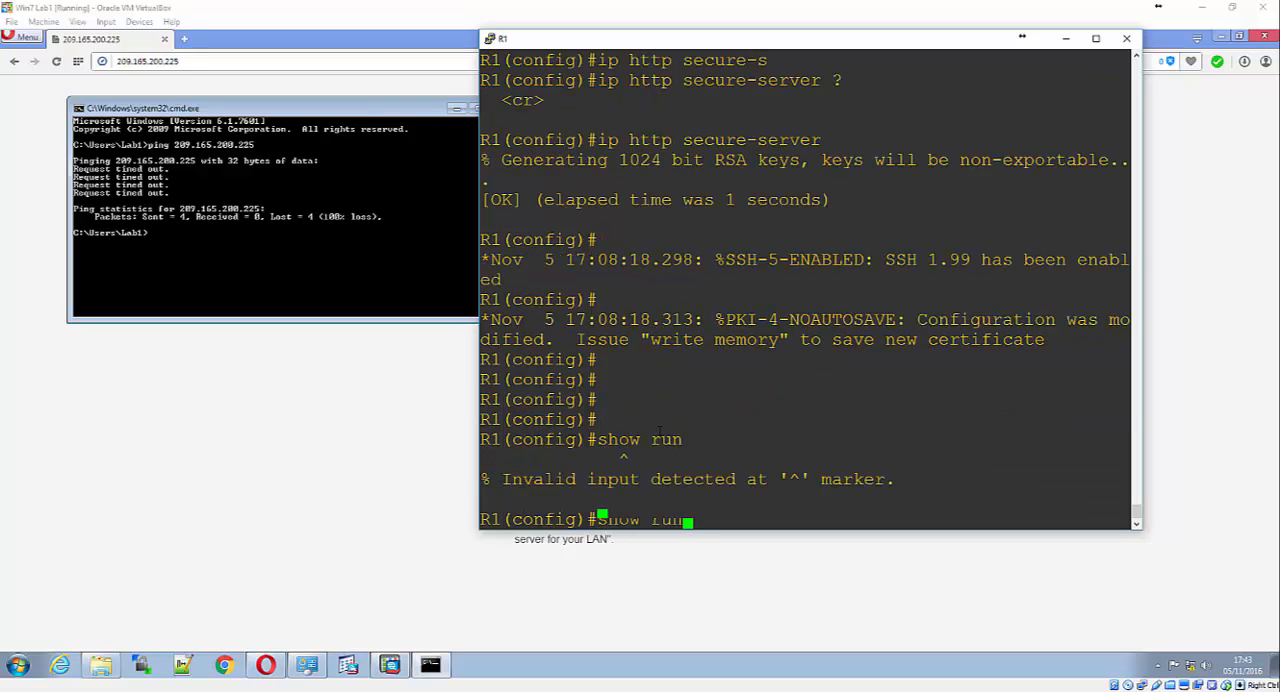
Run do show run on R1, examine the running configuration as far as the serial interfaces, and quit the listing
key(BackSpace)
key(BackSpace)
key(BackSpace)
key(BackSpace)
key(BackSpace)
key(BackSpace)
key(BackSpace)
key(BackSpace)
text(dio)
key(BackSpace)
key(BackSpace)
text(o show run)
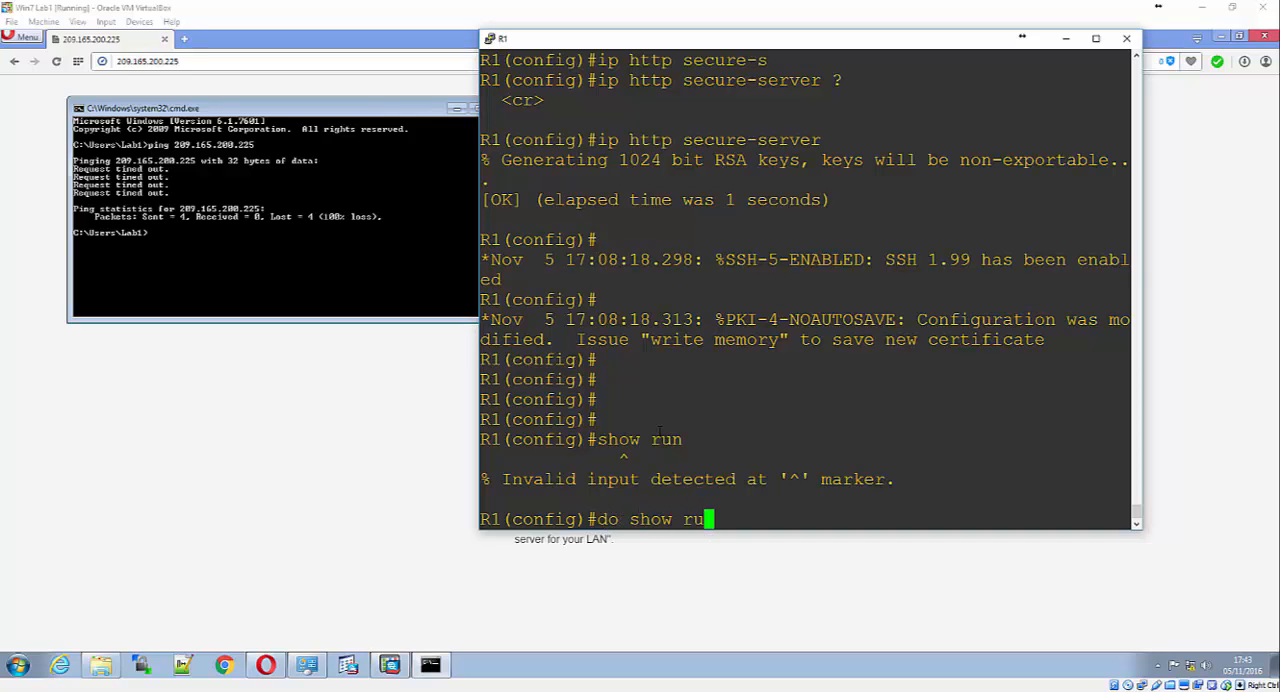
key(Return)
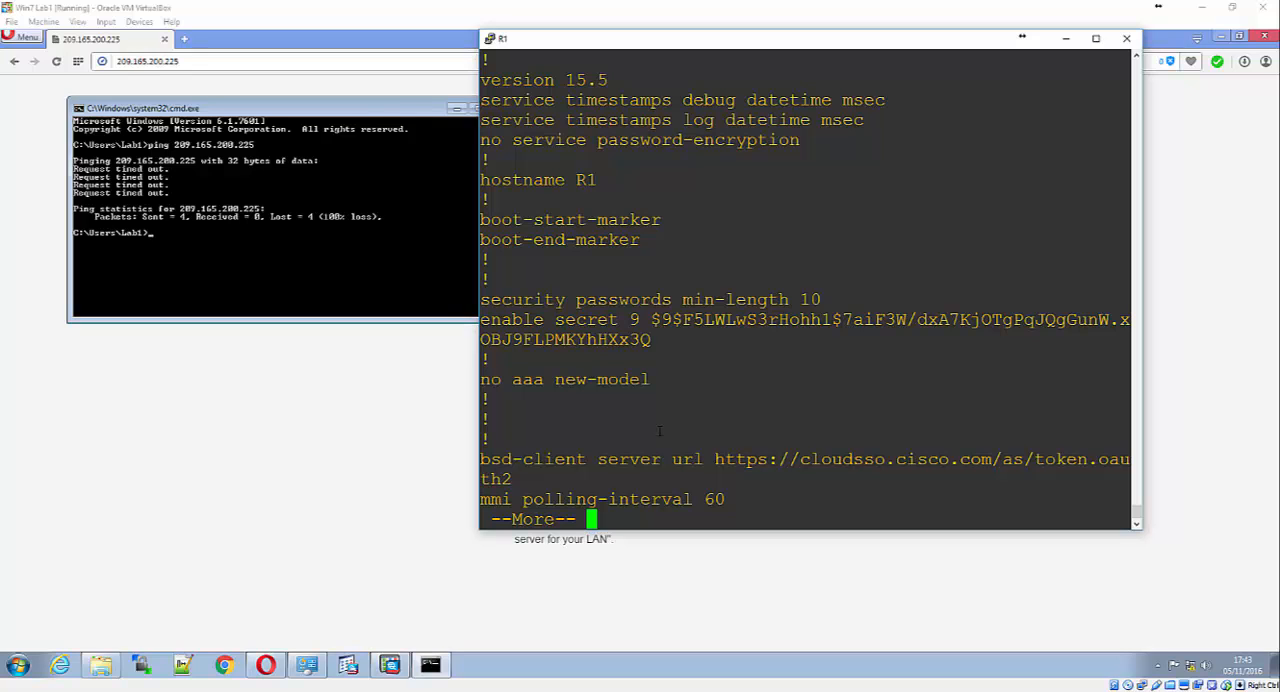
key(space)
key(space)
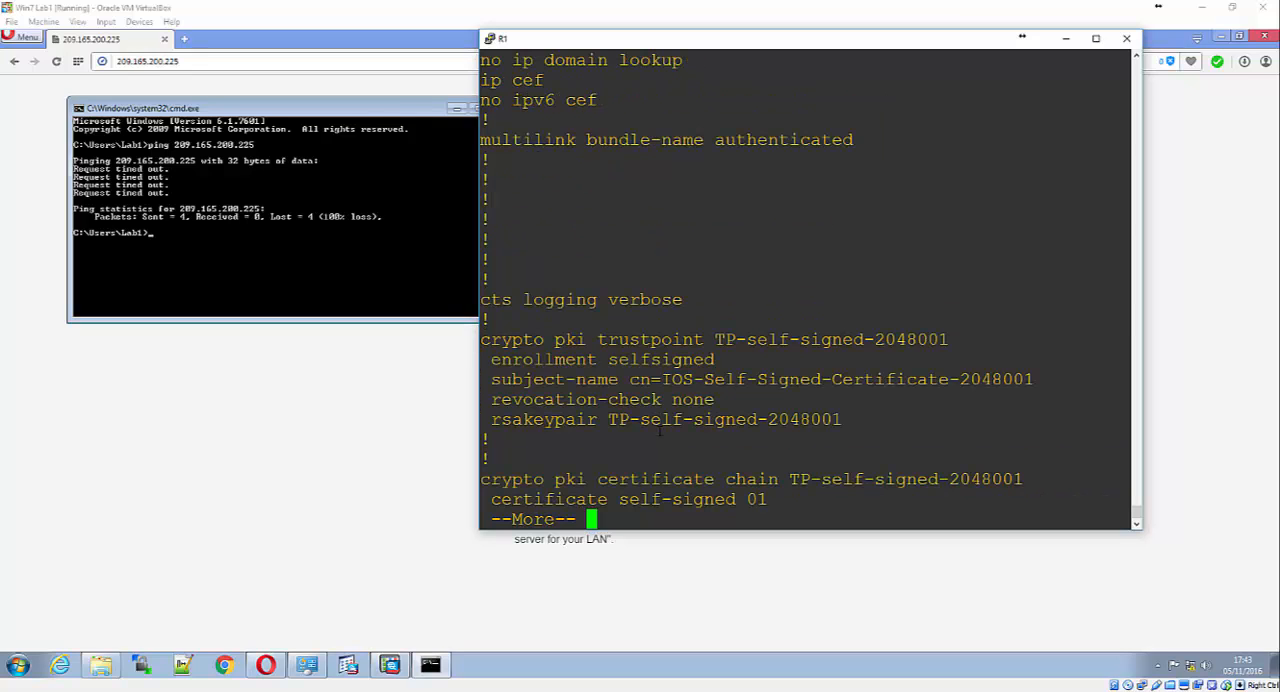
key(space)
key(space)
key(space)
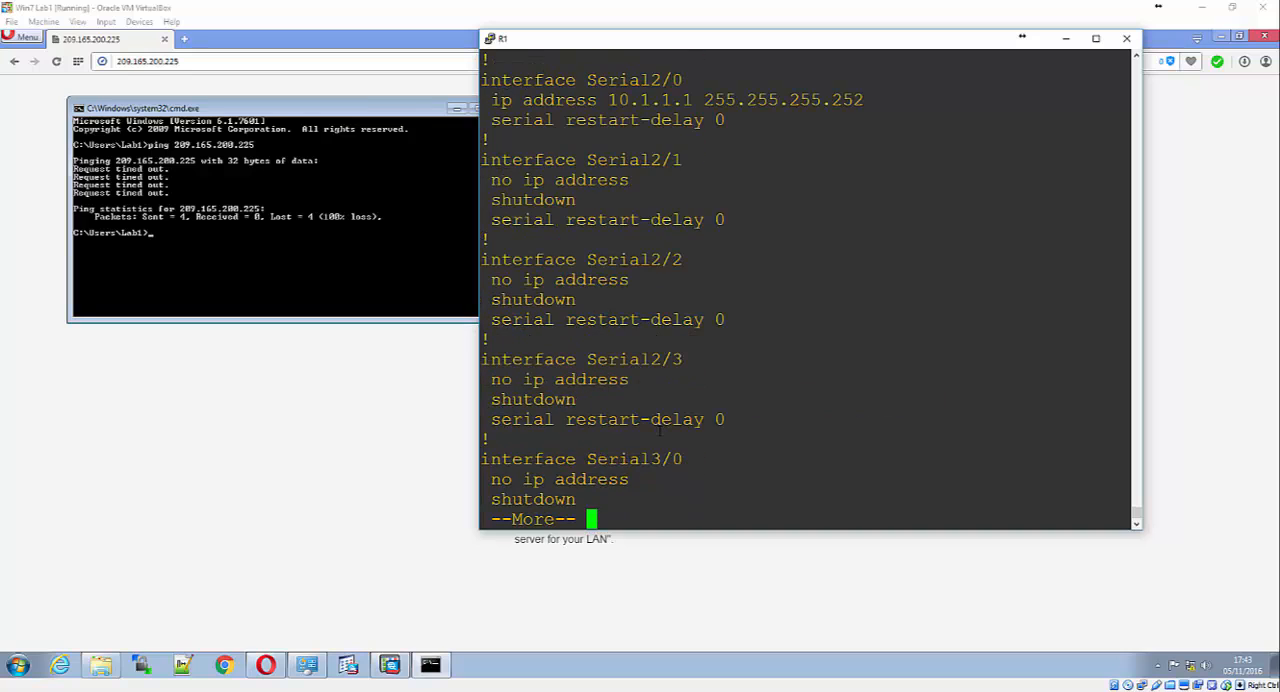
text(qip h)
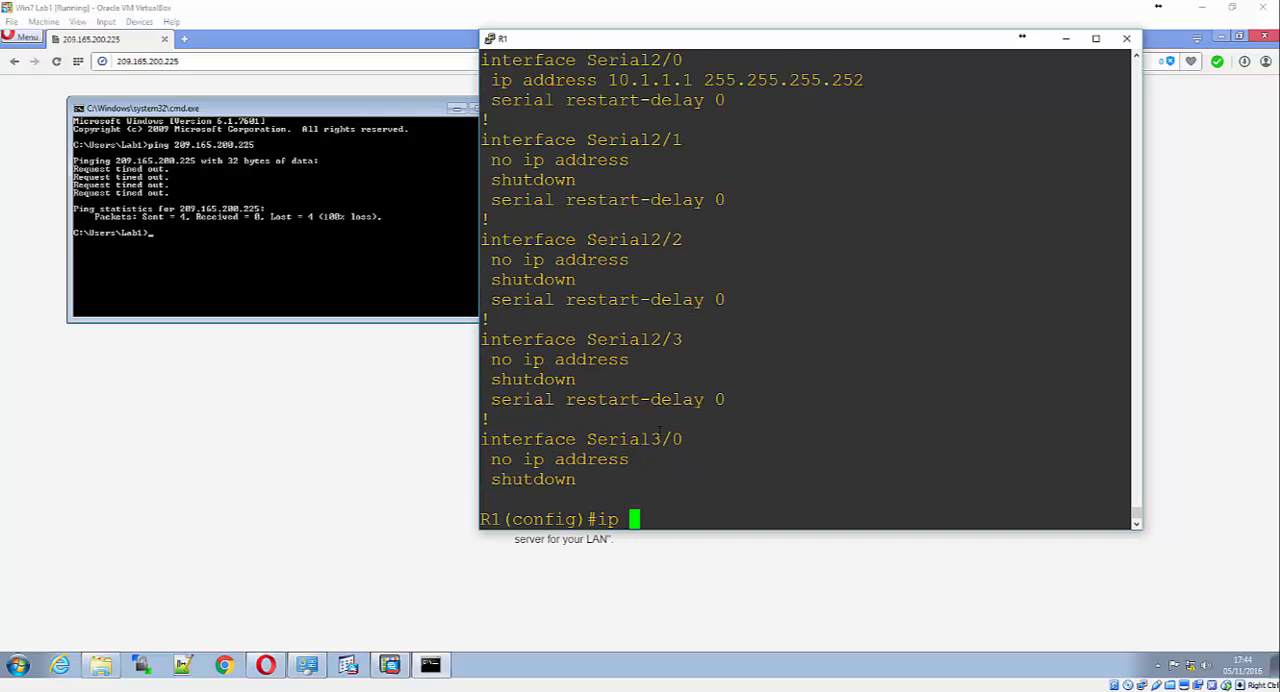
Check the options of the ip http server command on R1 and enable the router's HTTP server
key(Tab)
text(tt)
key(Tab)
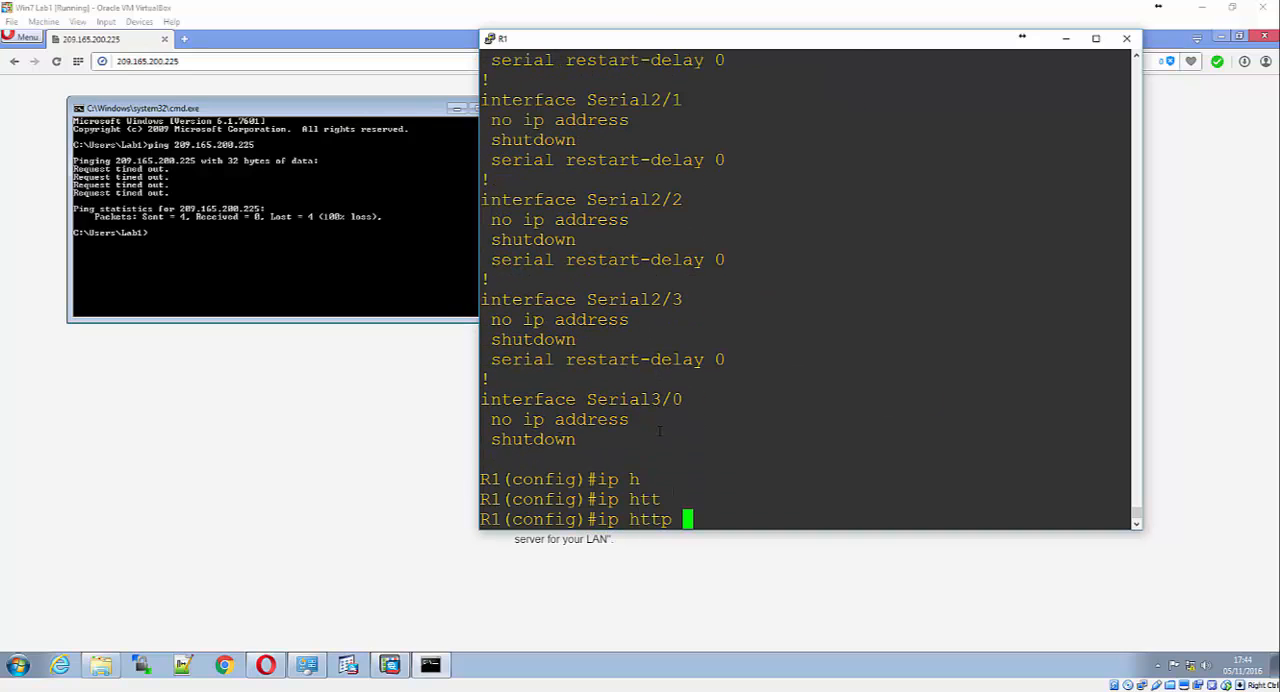
text(ser)
key(Tab)
text(en)
key(Tab)
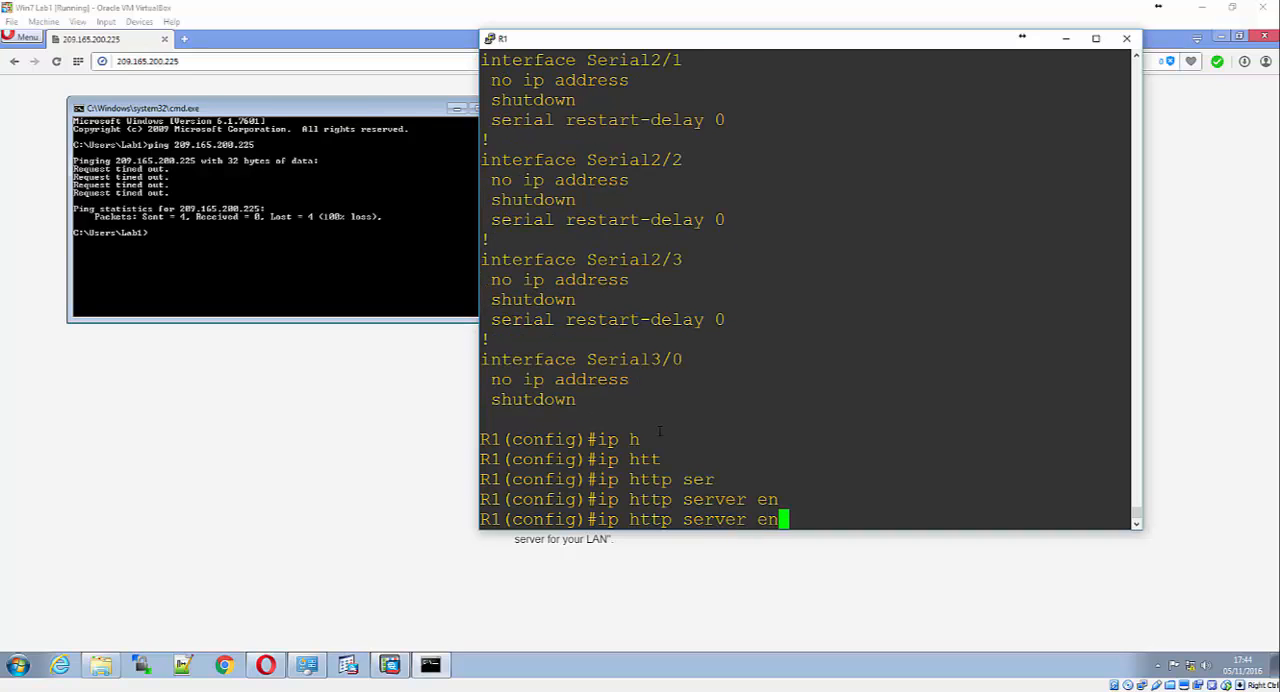
text(ab)
key(Tab)
key(BackSpace)
key(BackSpace)
key(BackSpace)
key(BackSpace)
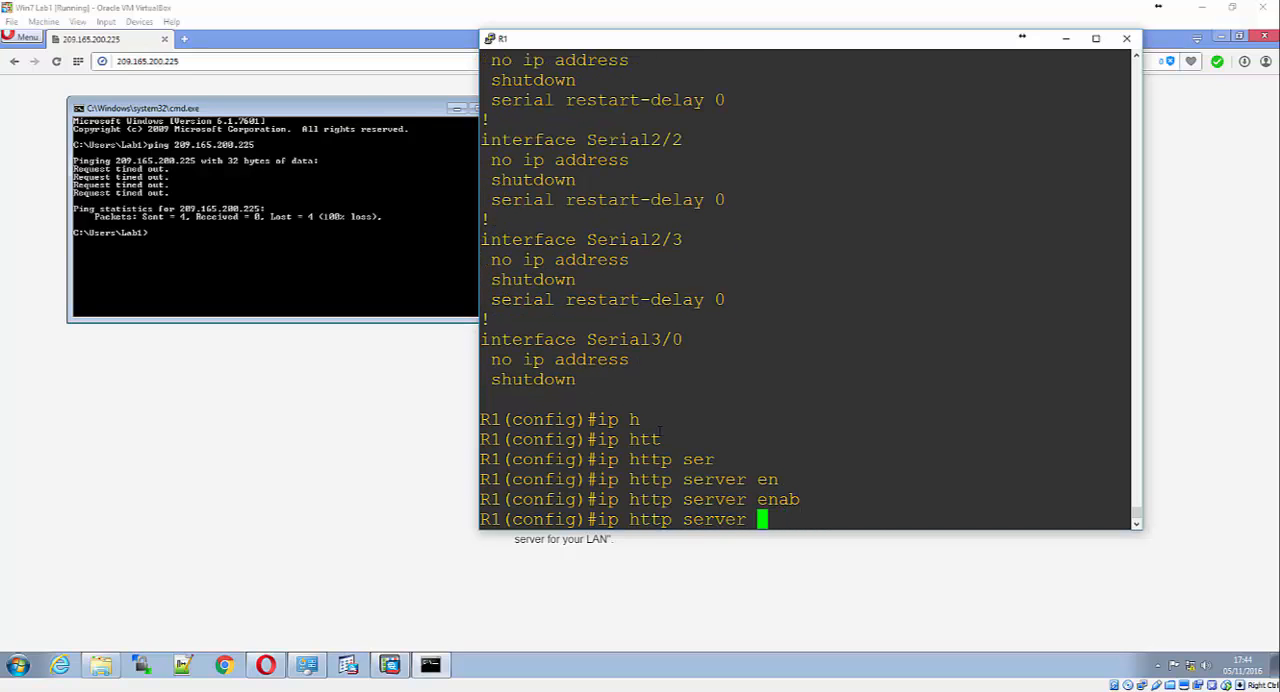
text(?)
key(Return)
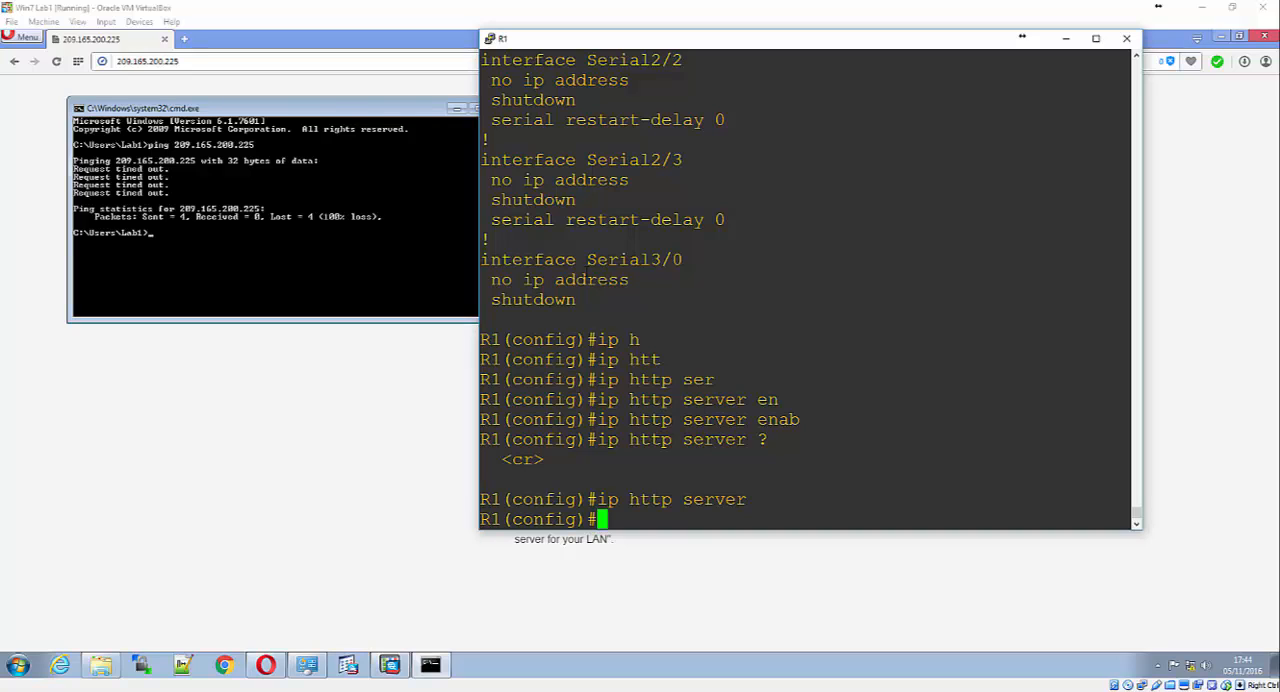
Ping 209.165.200.226 from the Windows command prompt and return to the ASDM window
click(293, 195)
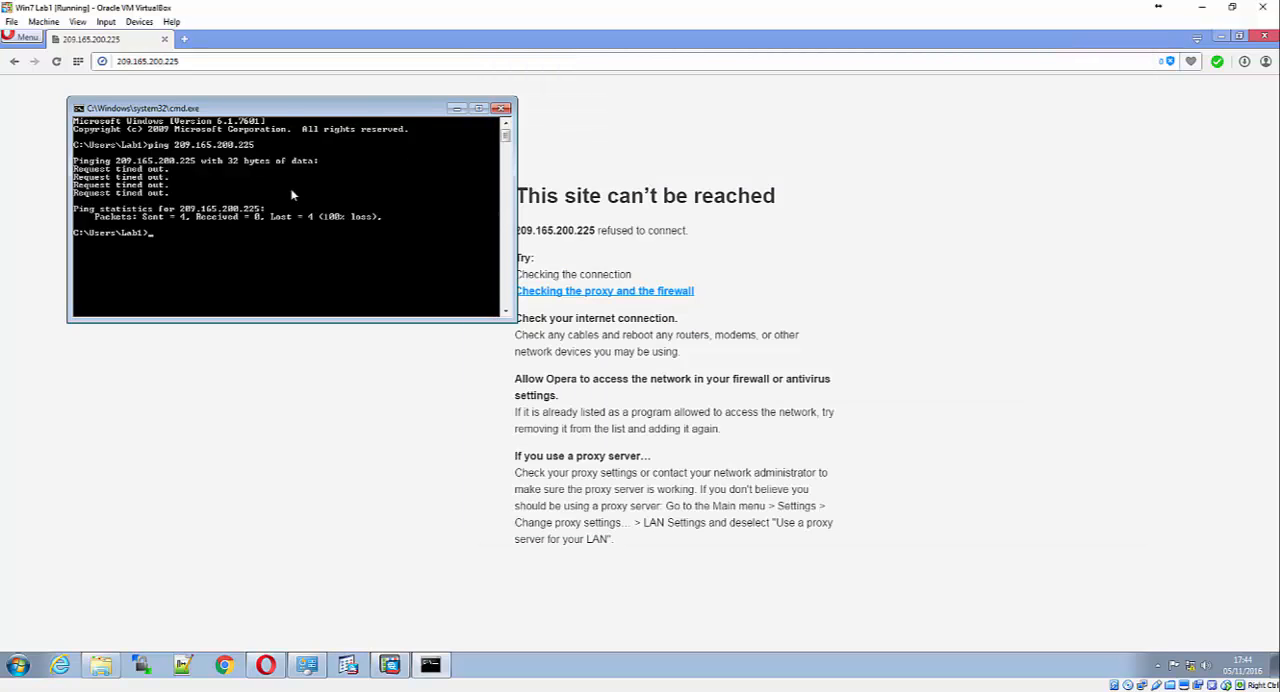
key(Up)
text(6)
key(Return)
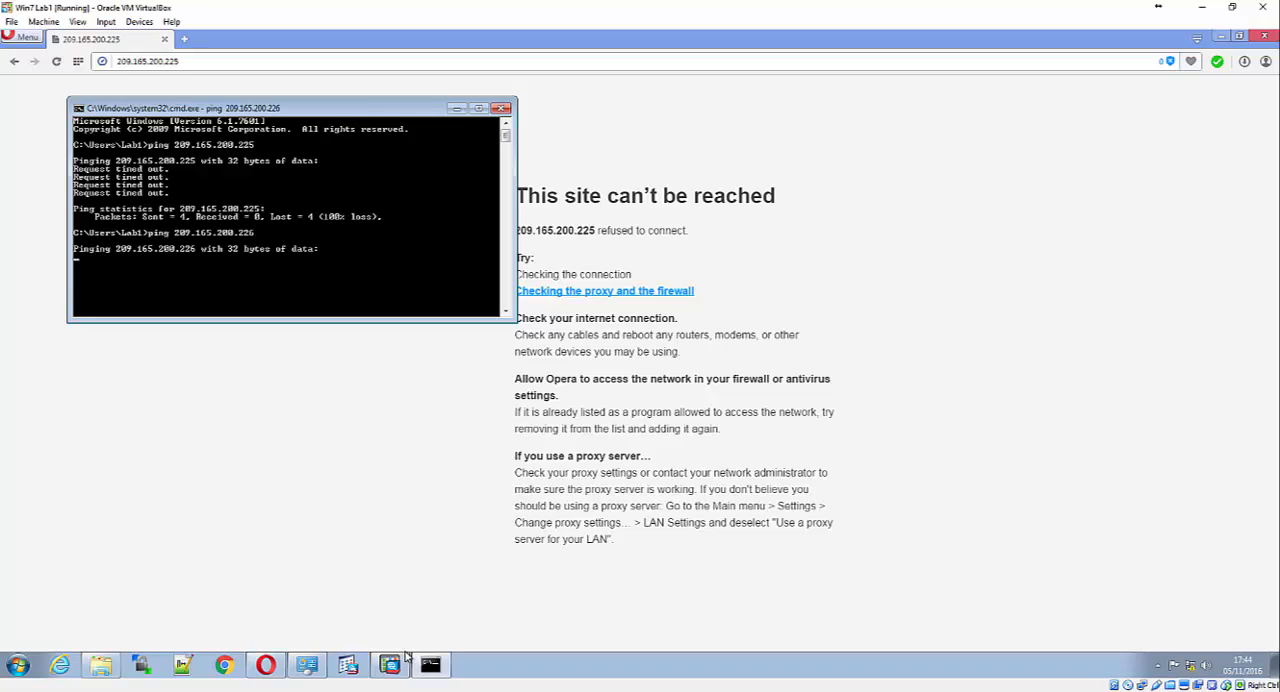
click(390, 665)
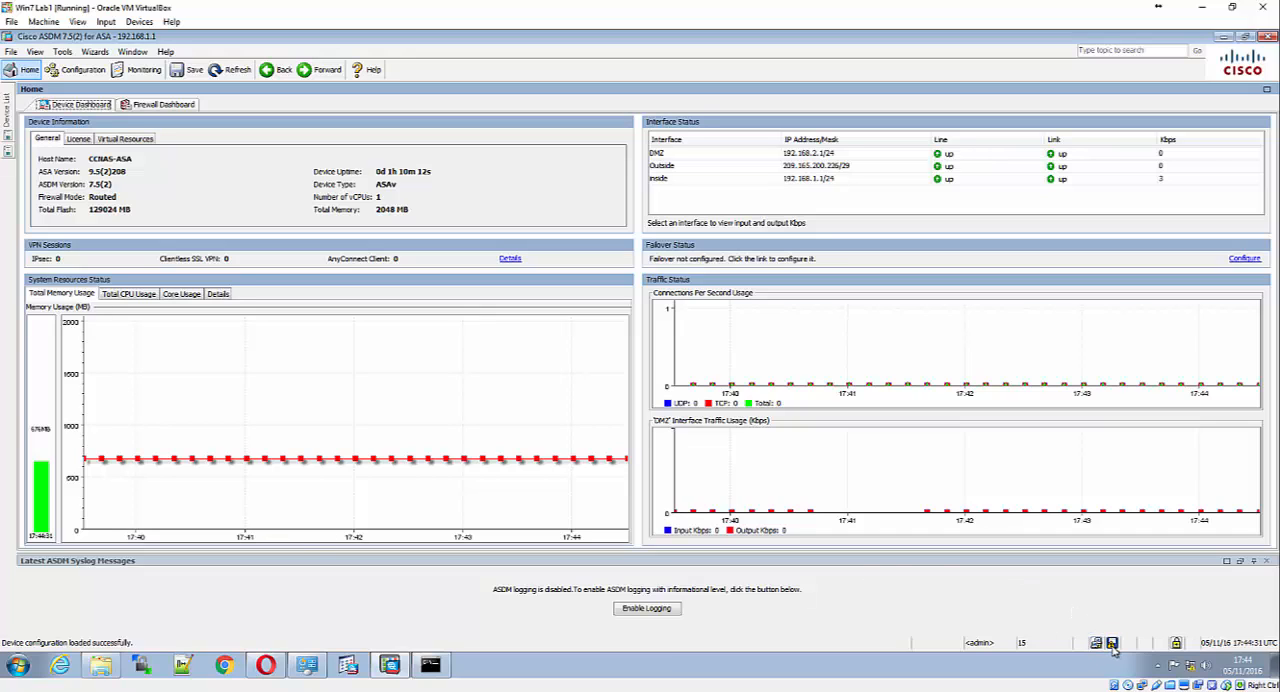
Save the ASA's running configuration to flash
click(12, 52)
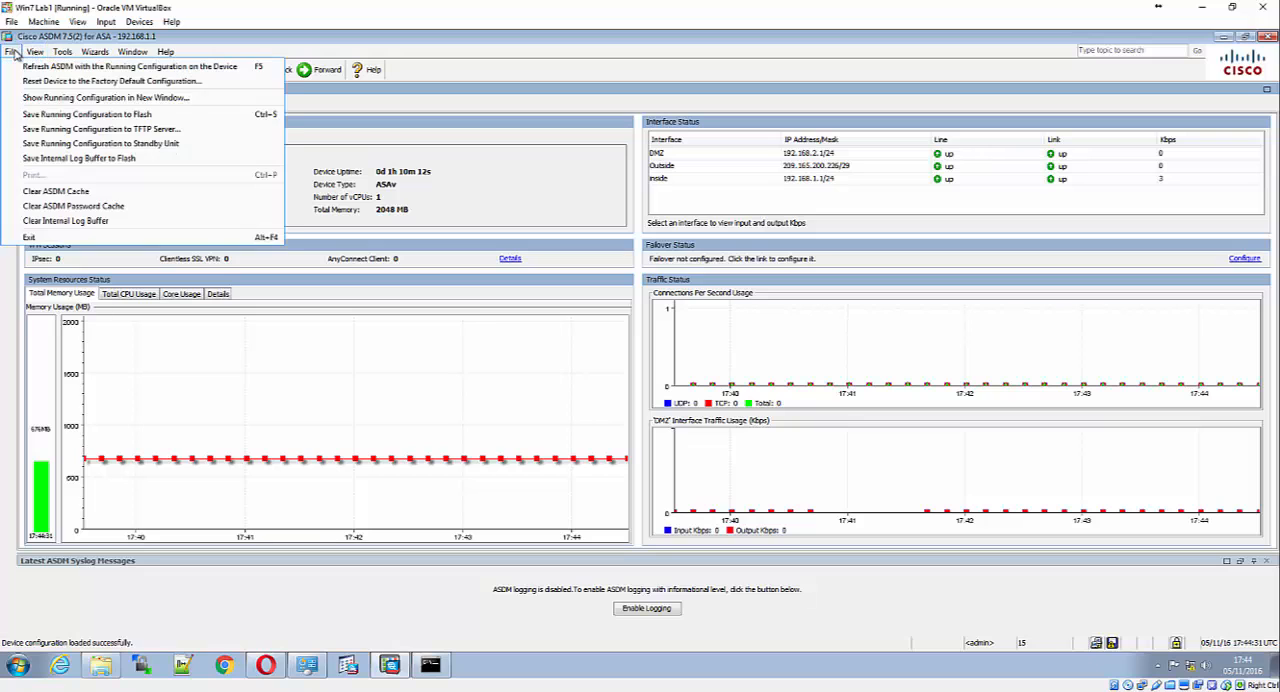
click(60, 114)
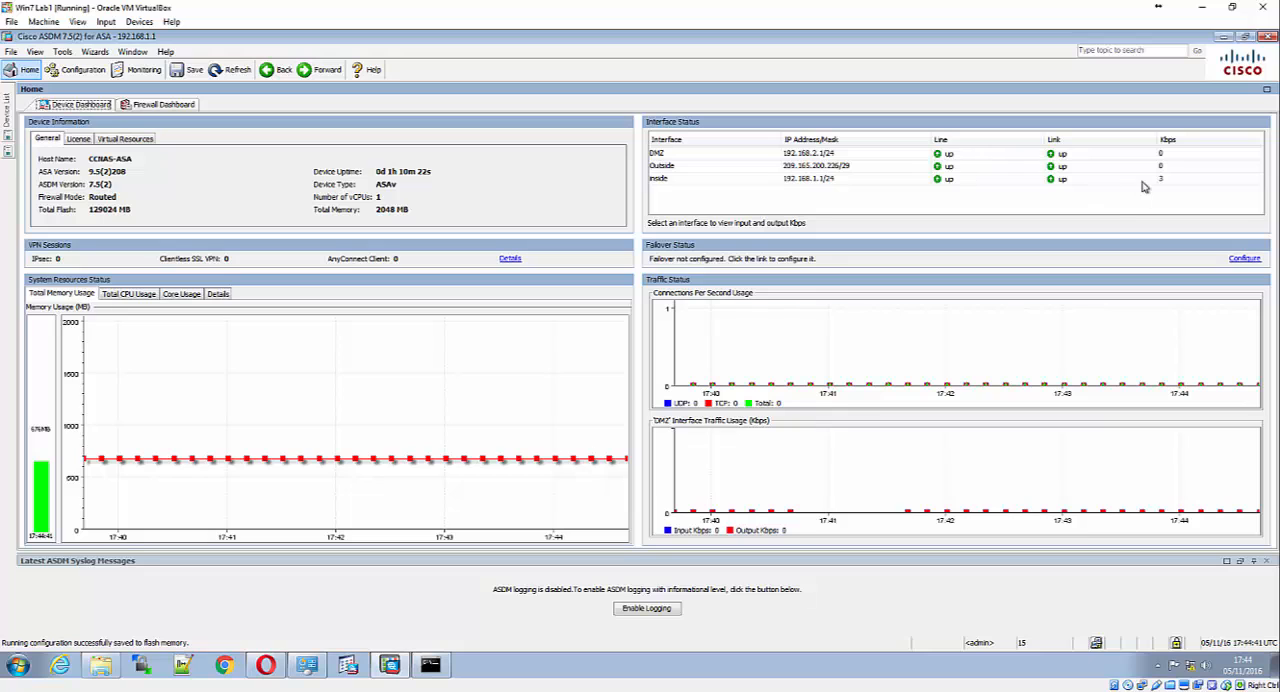
In the Windows command prompt, ping 209.165.200.226 again, interrupt it, and ping 209.165.200.225 instead
click(430, 665)
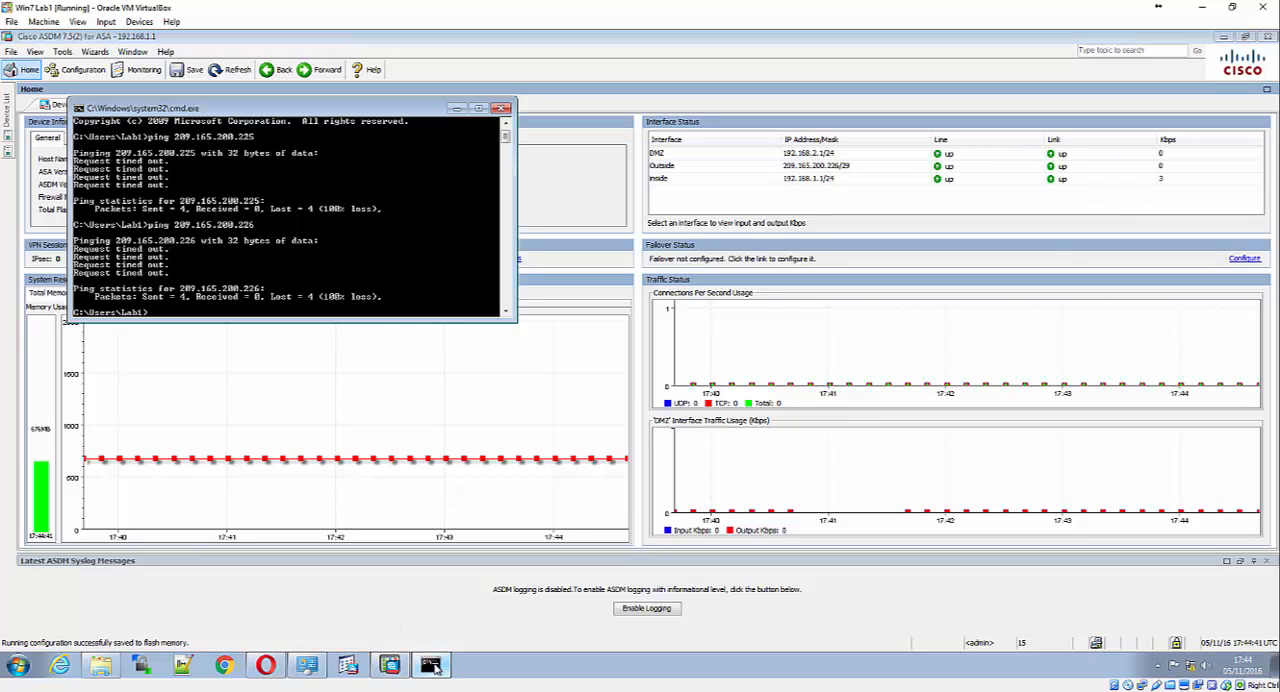
key(Up)
key(Return)
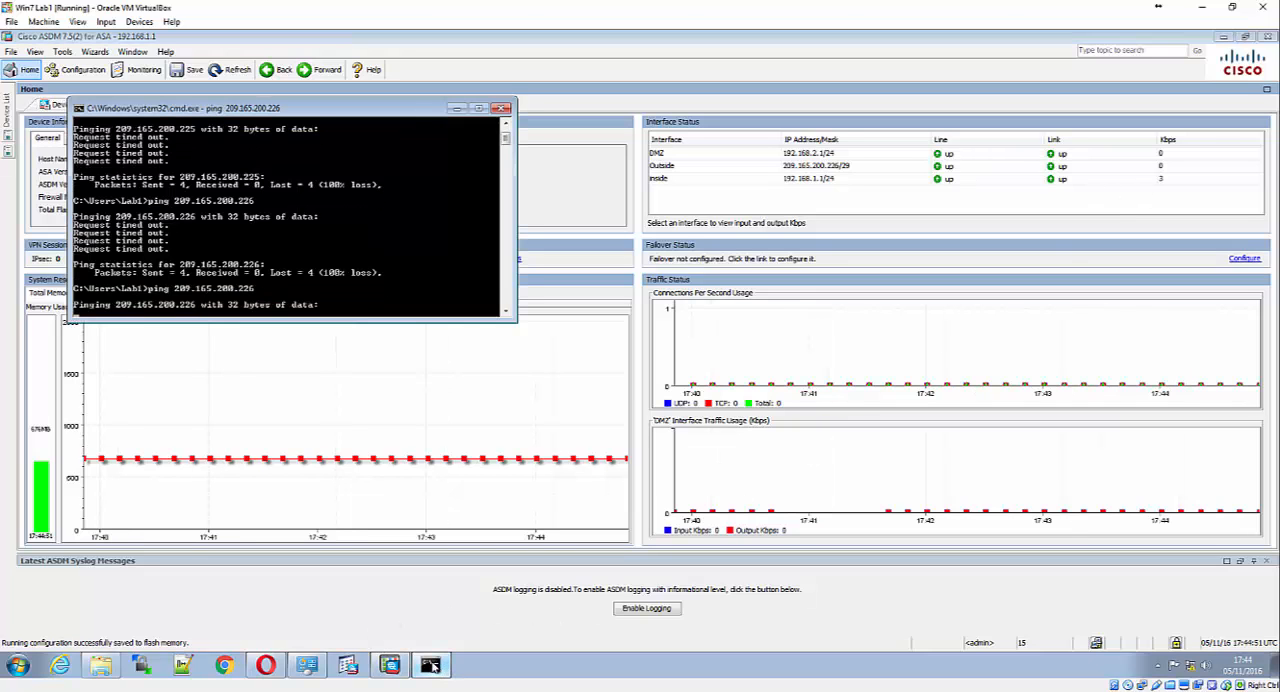
key(ctrl+c)
key(Up)
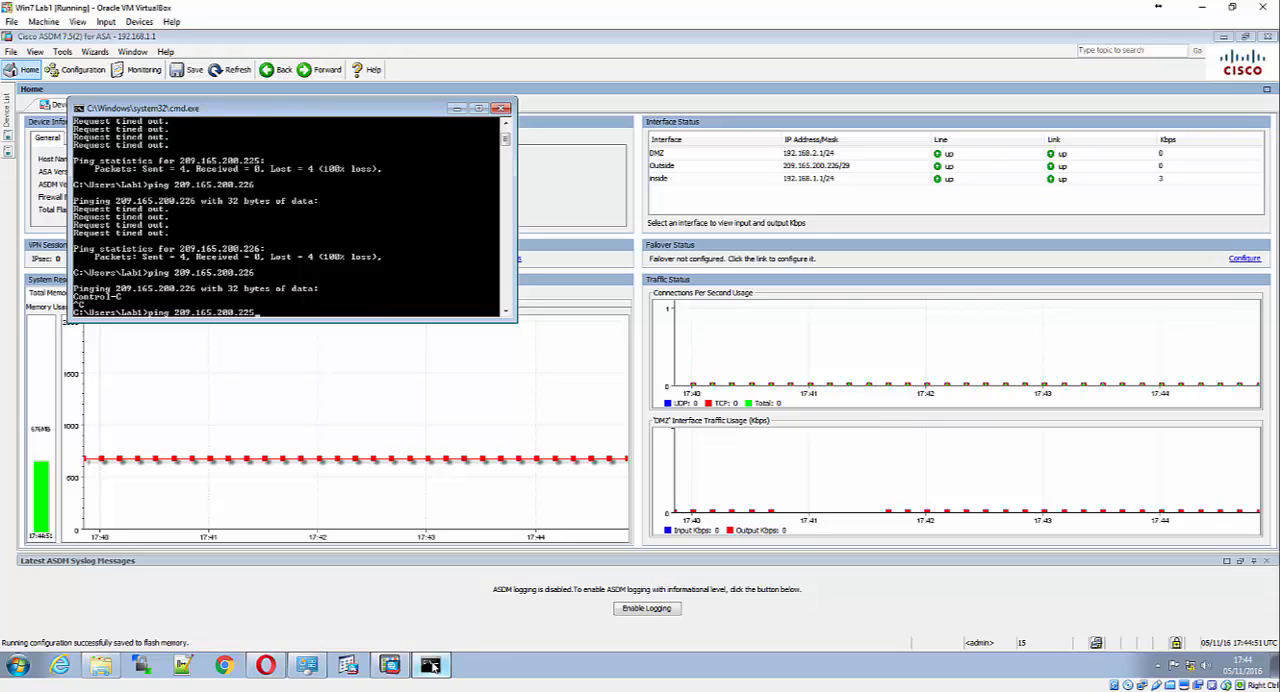
key(Return)
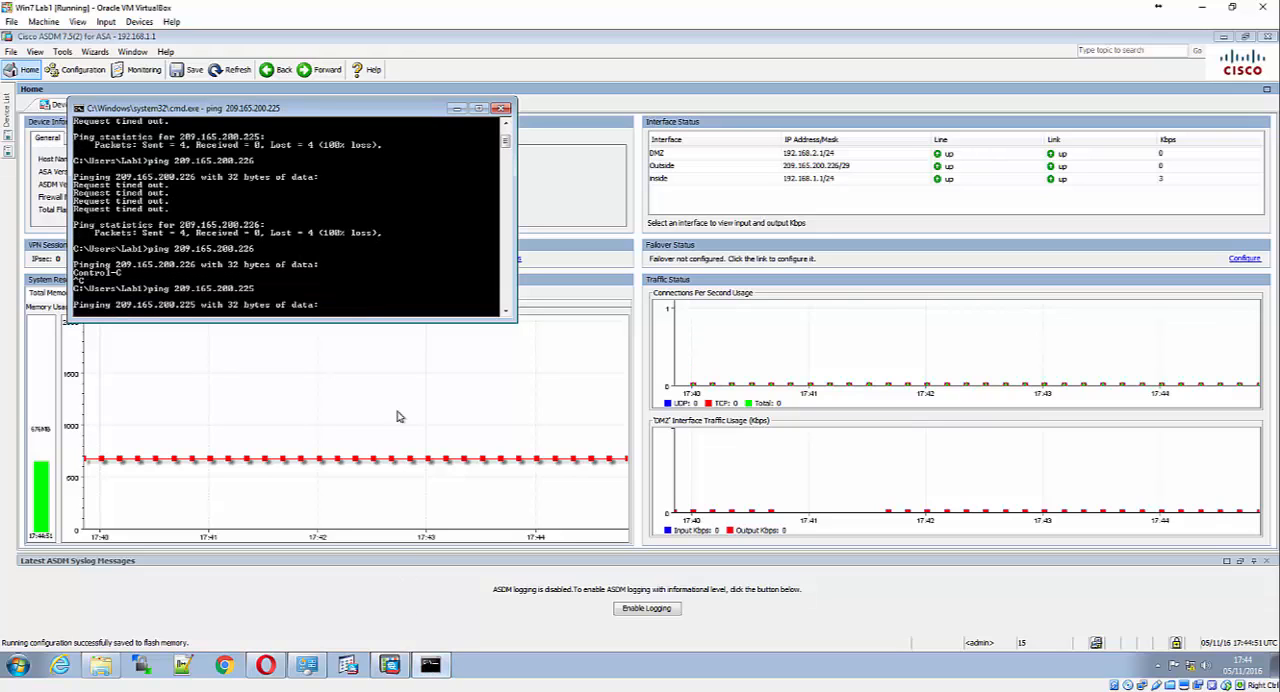
Switch to Opera, reload the 209.165.200.225 page, and check the progress of the running ping
click(265, 666)
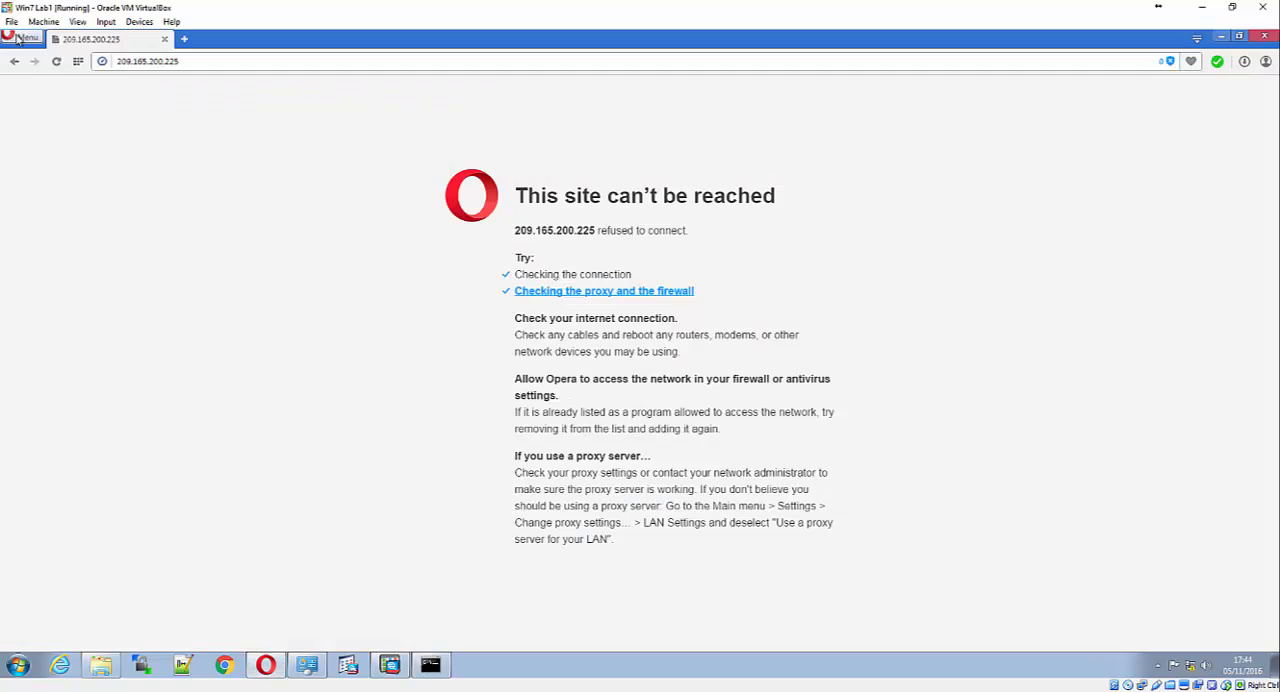
click(56, 61)
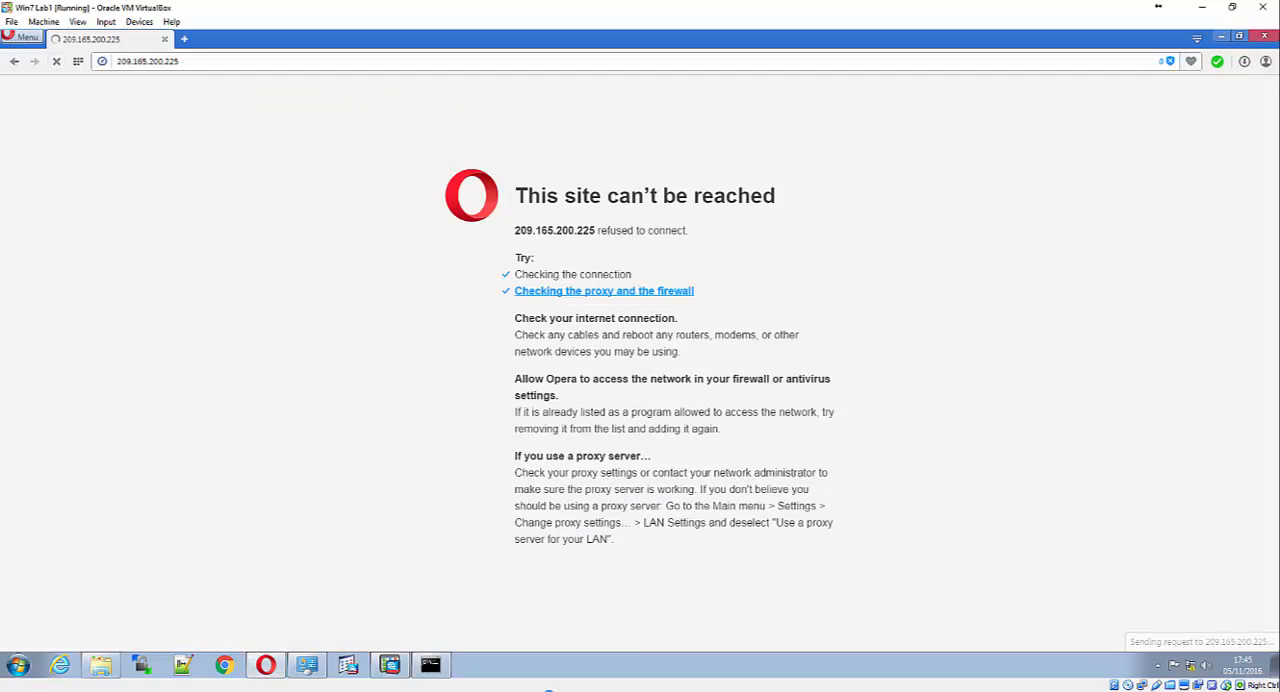
click(431, 666)
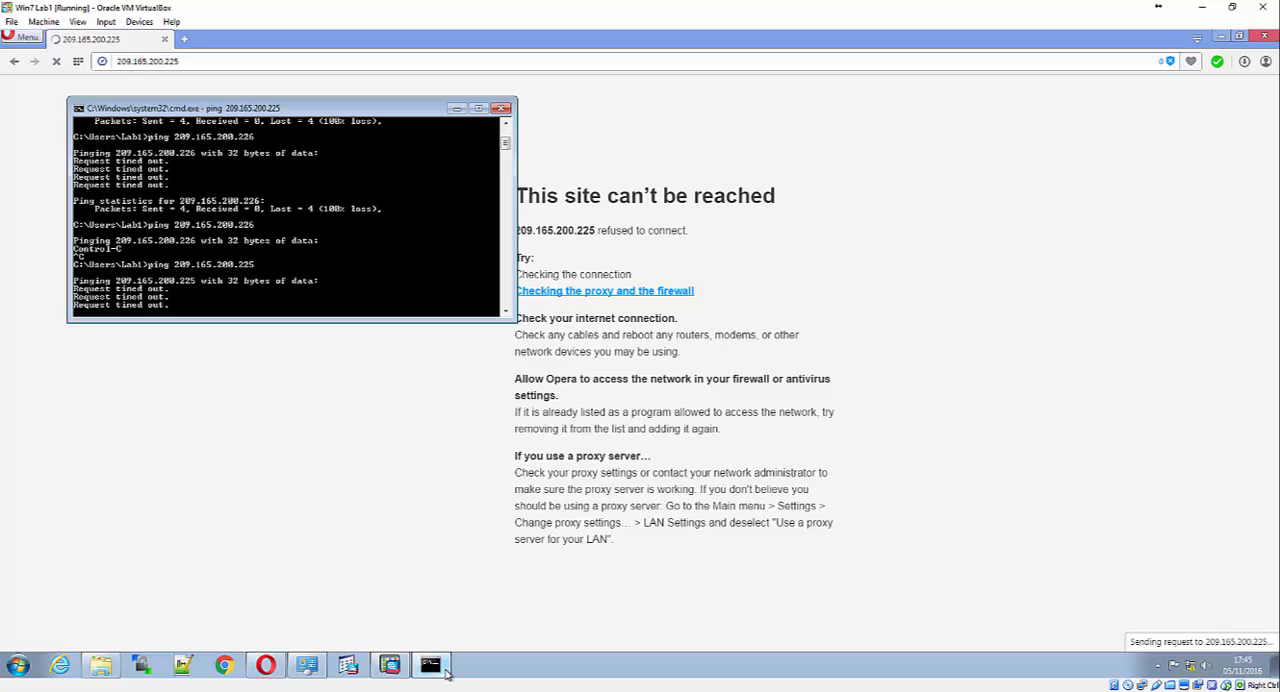
click(445, 675)
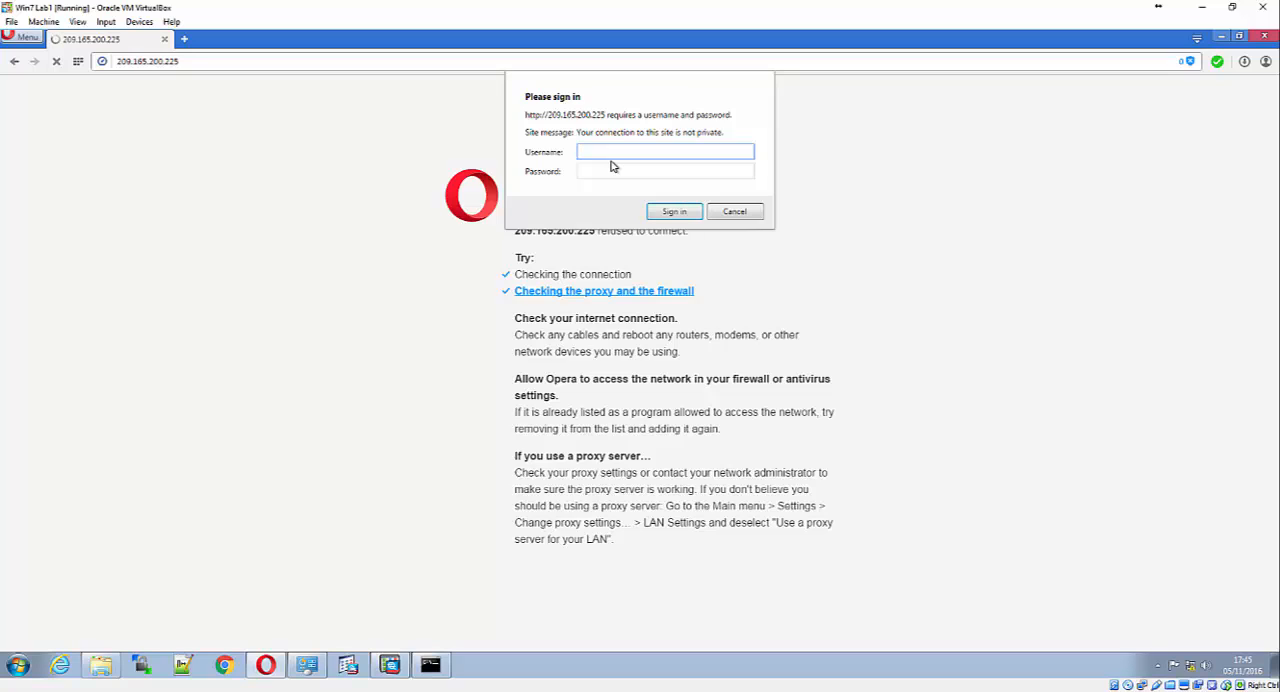
Try to sign in to the 209.165.200.225 web page twice as admin01, entering an account password each time
text(admin01)
key(Tab)
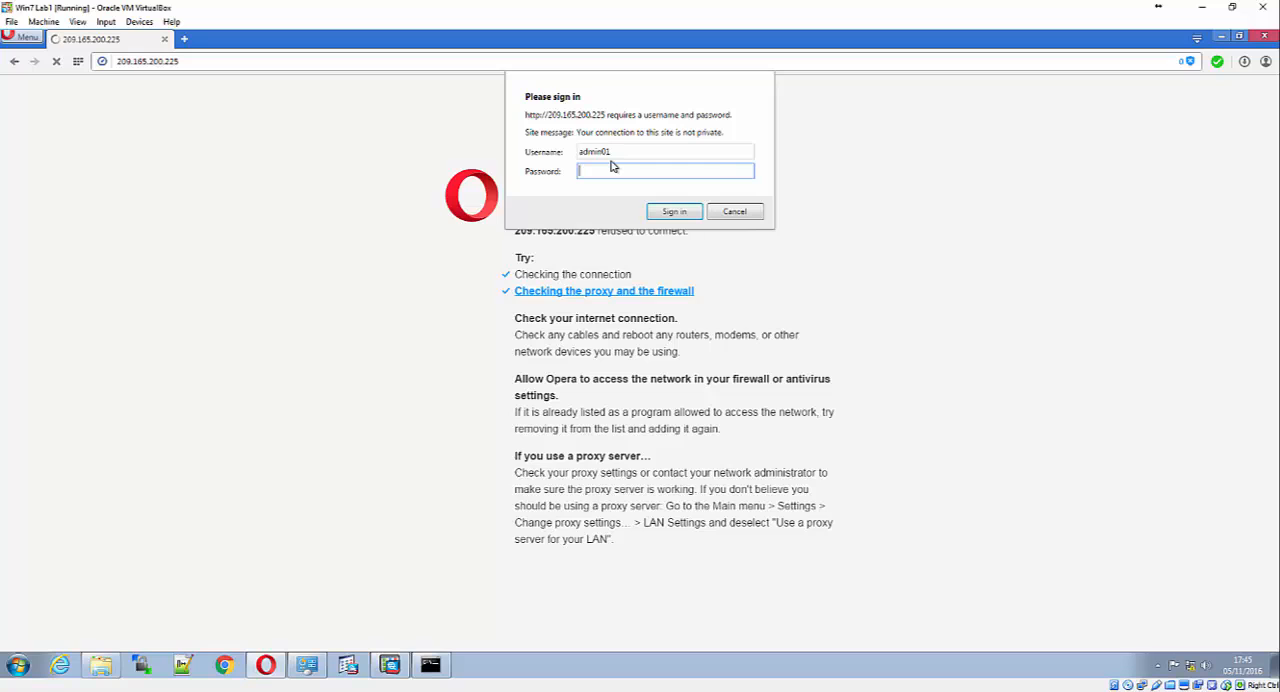
text(password)
key(Return)
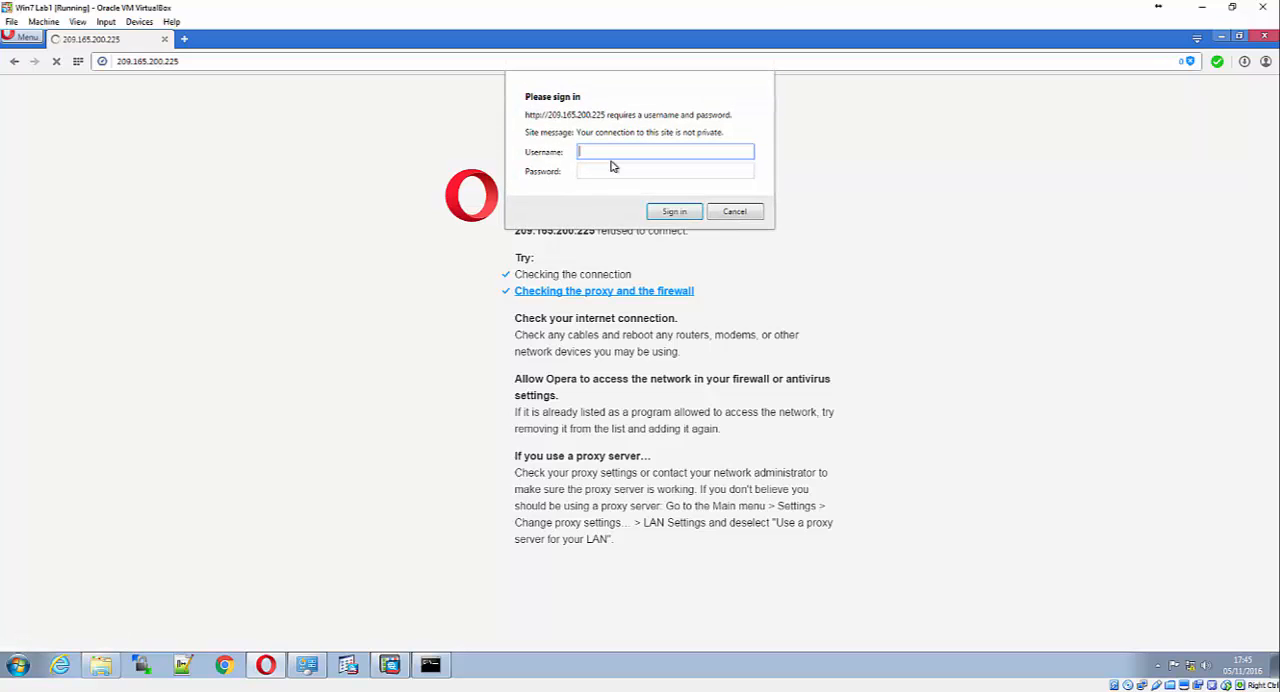
text(admin01)
key(Tab)
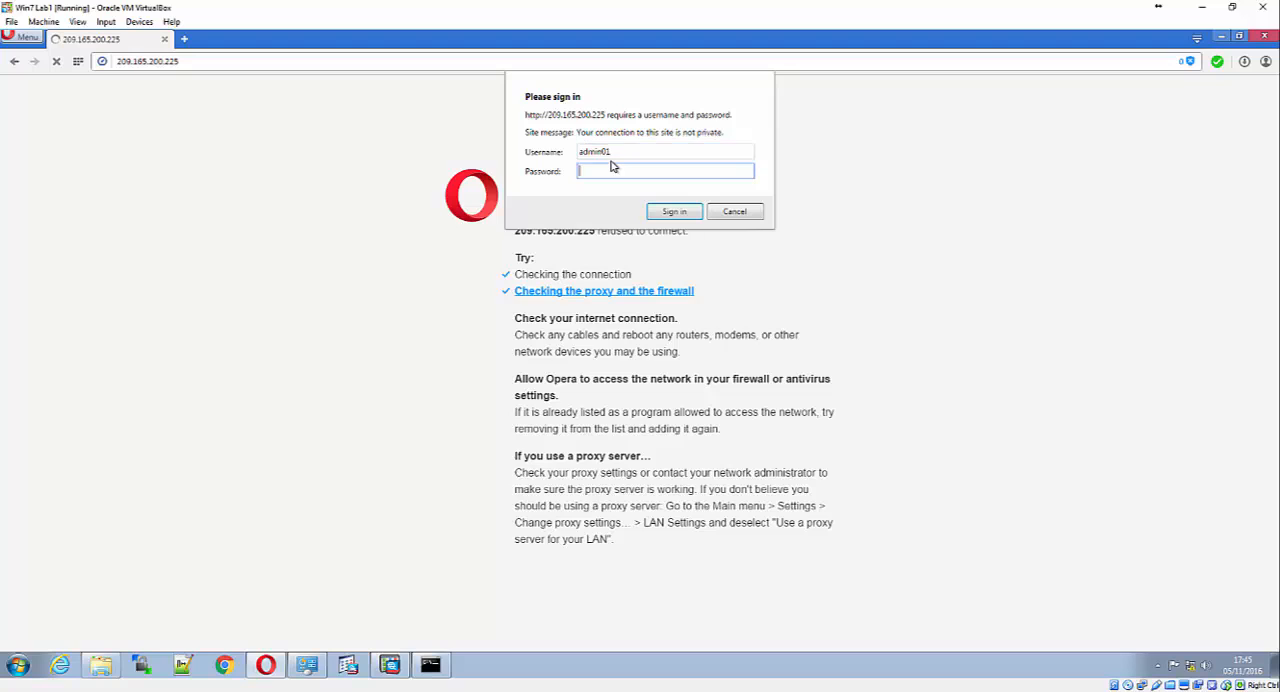
text(ci)
key(BackSpace)
key(BackSpace)
text(admin01)
key(Return)
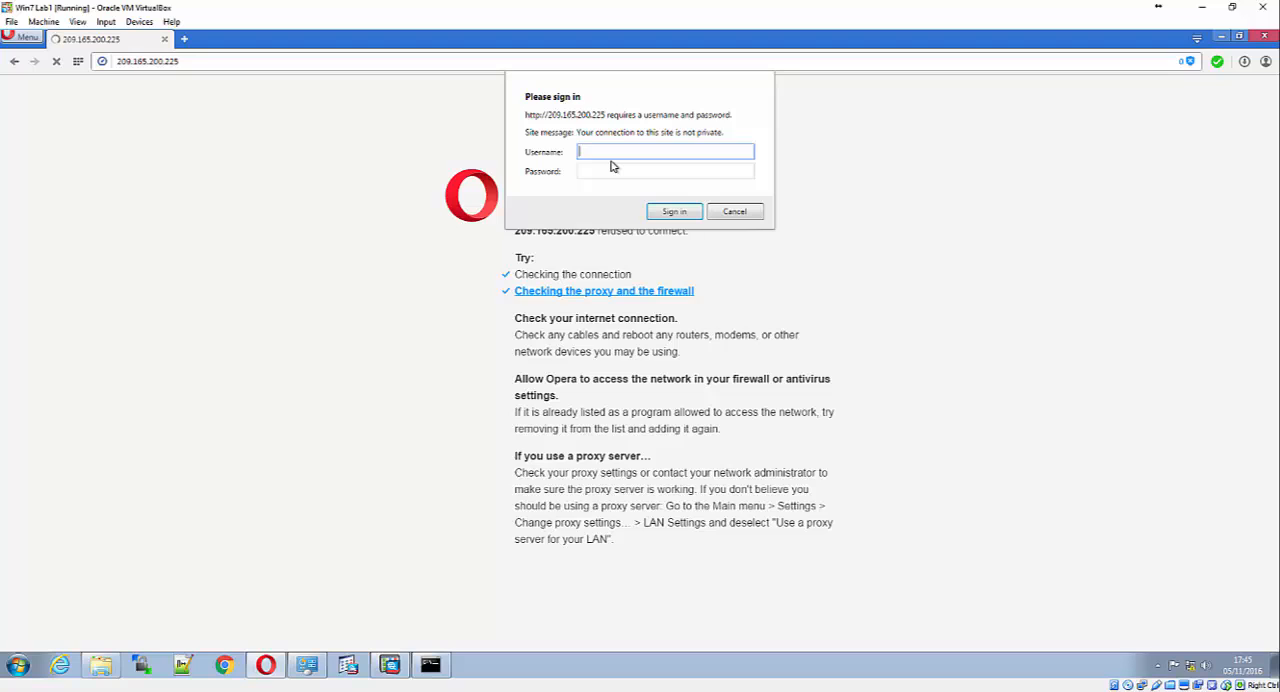
Make a third attempt to sign in to the router's web page as admin01 with the account password
text(admin01)
key(Tab)
text(****)
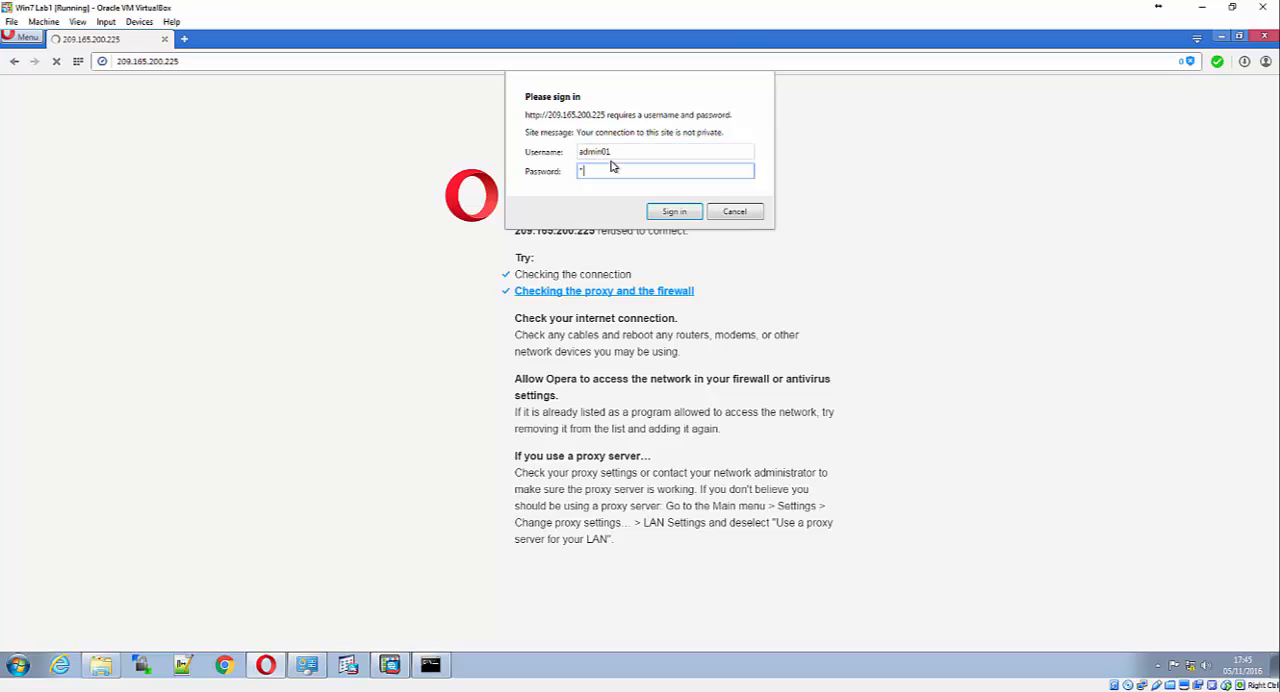
text(****)
key(Return)
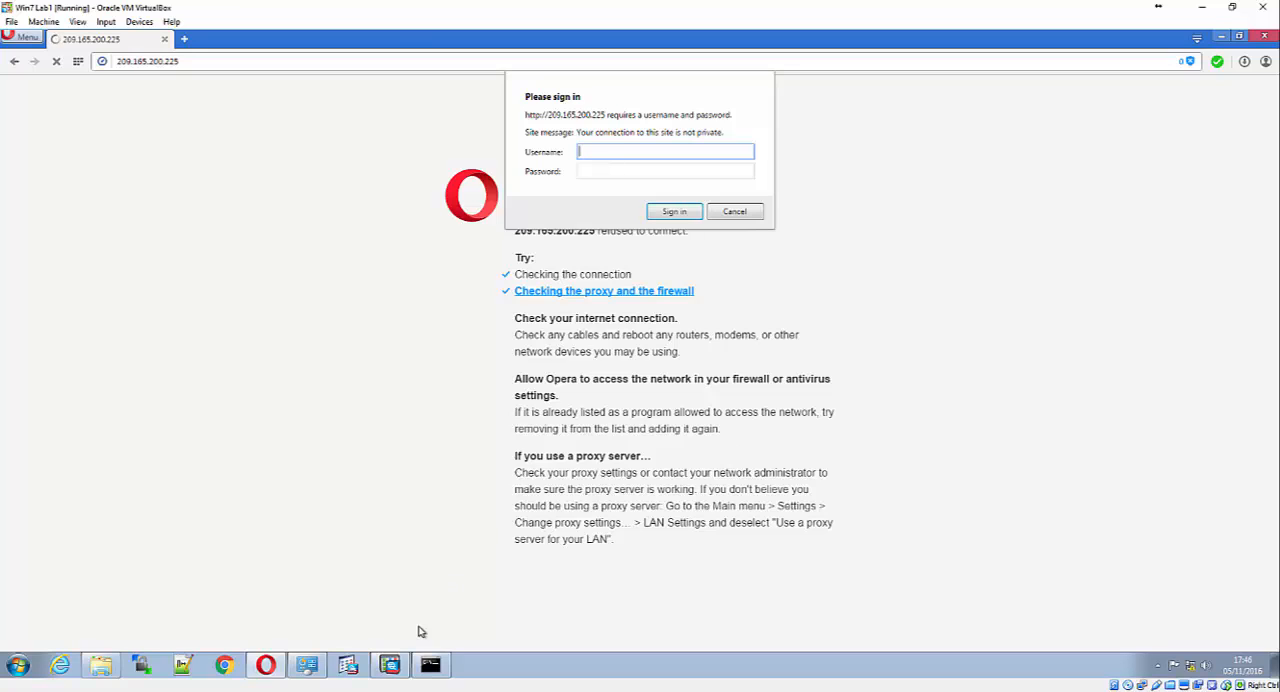
Look at the ASDM device dashboard and repeat the ping of 209.165.200.225 from the Windows command prompt
click(389, 665)
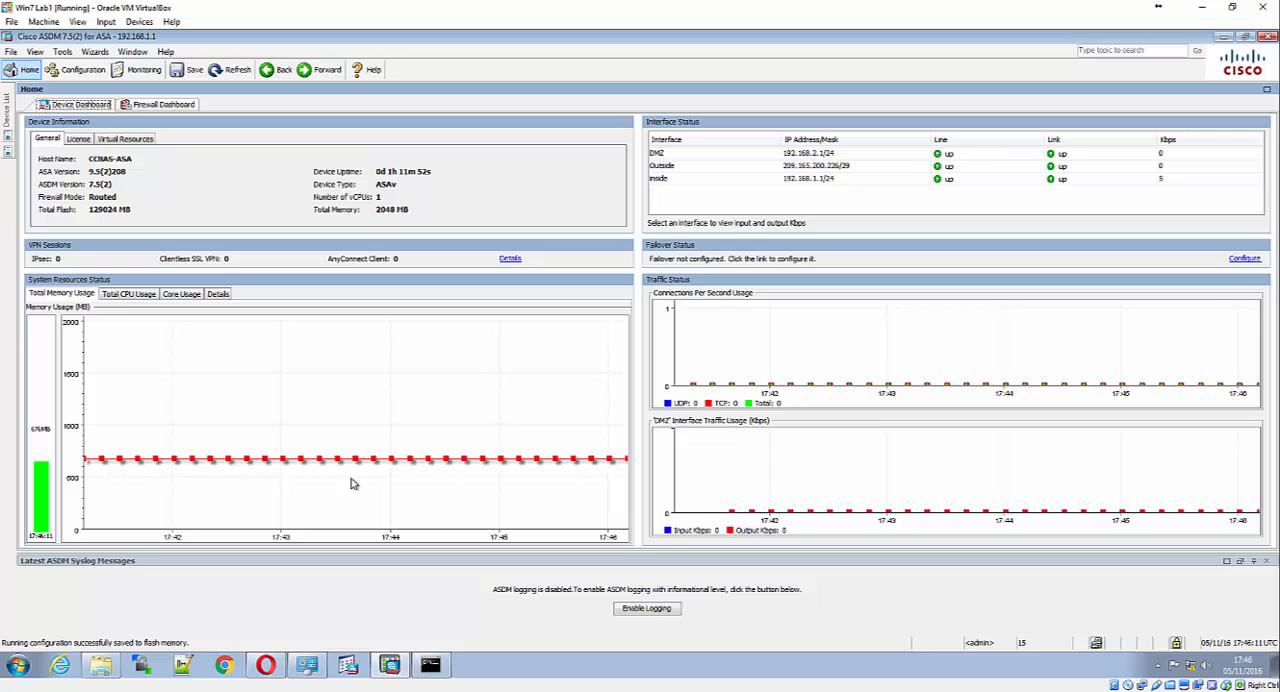
mouse_move(266, 665)
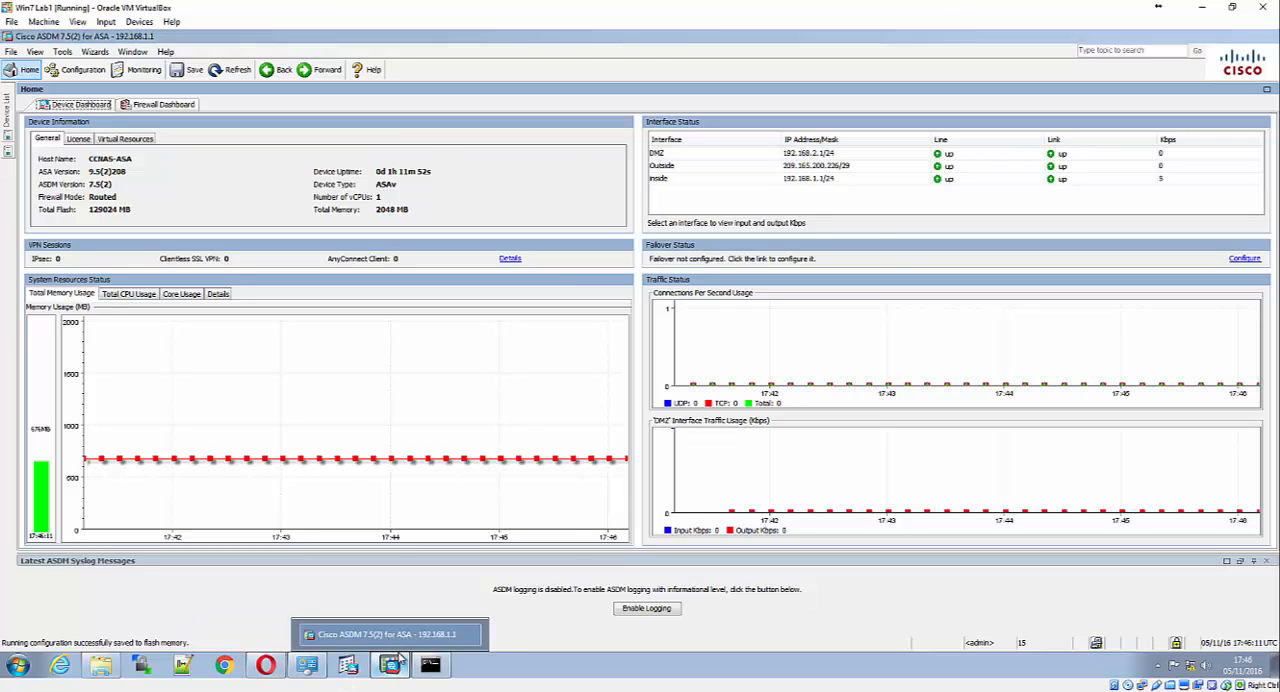
click(400, 655)
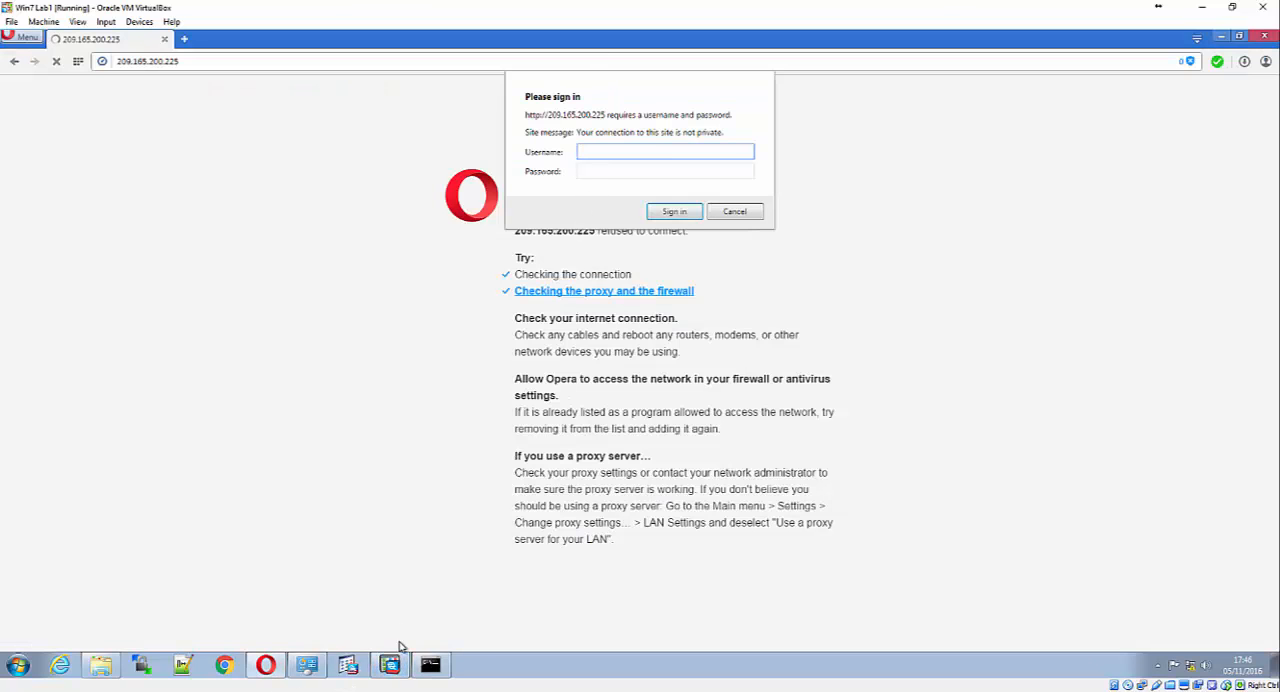
click(430, 665)
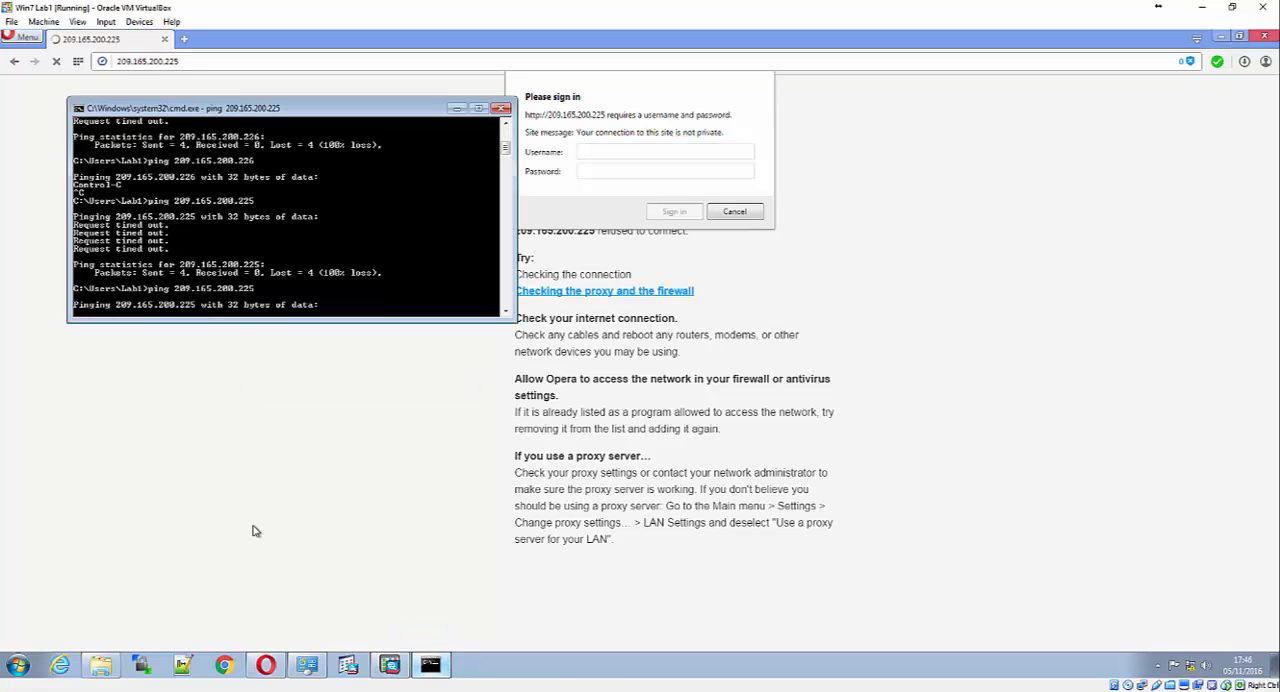
Return to the Opera sign-in dialog and retry the admin01 login with the account password
click(226, 326)
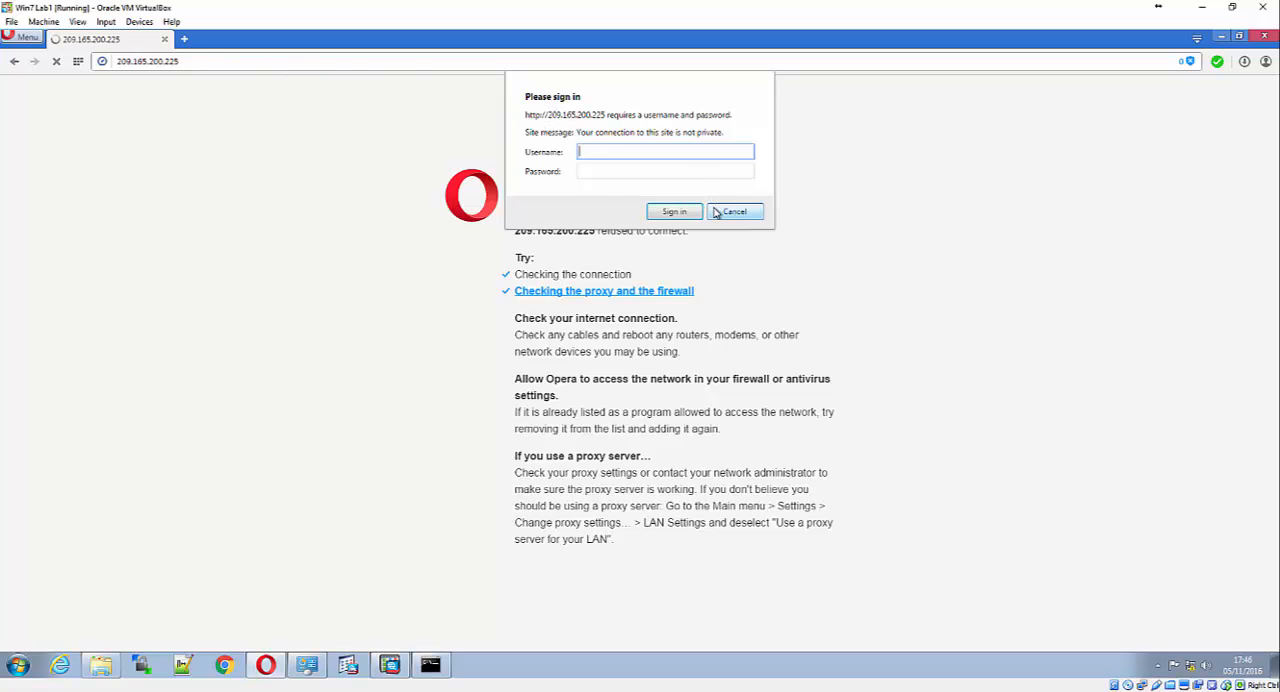
text(admin01)
key(Tab)
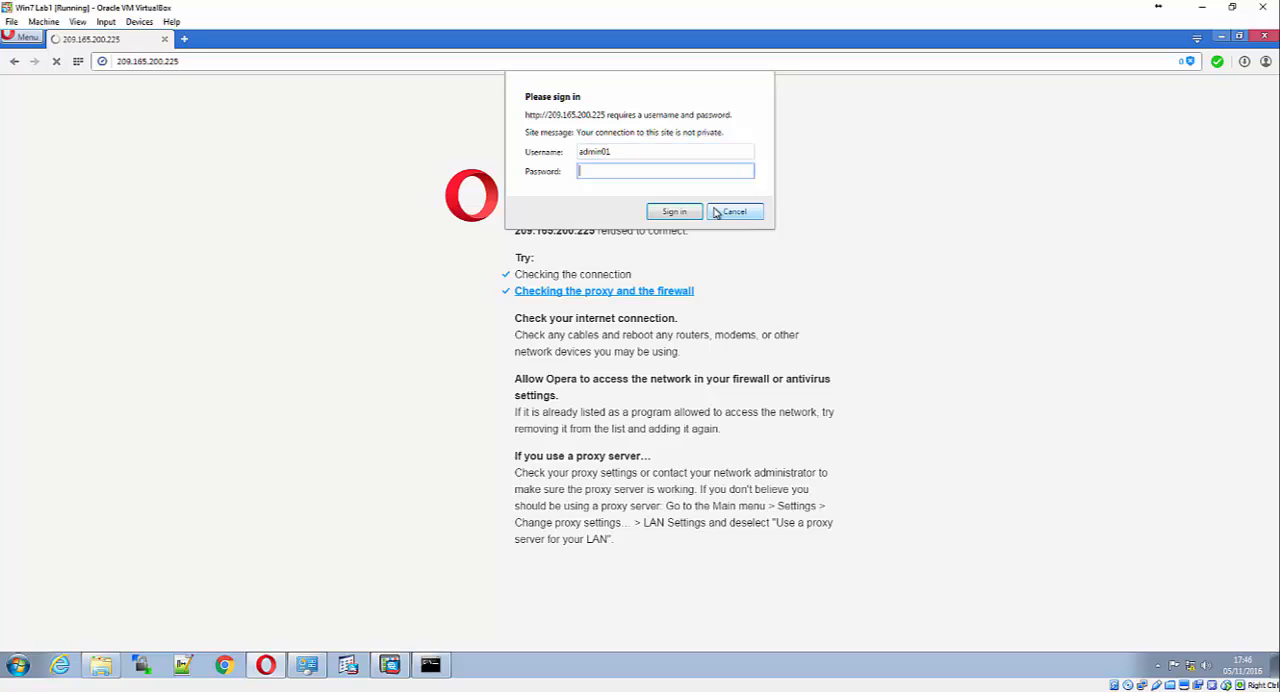
text(************)
key(Return)
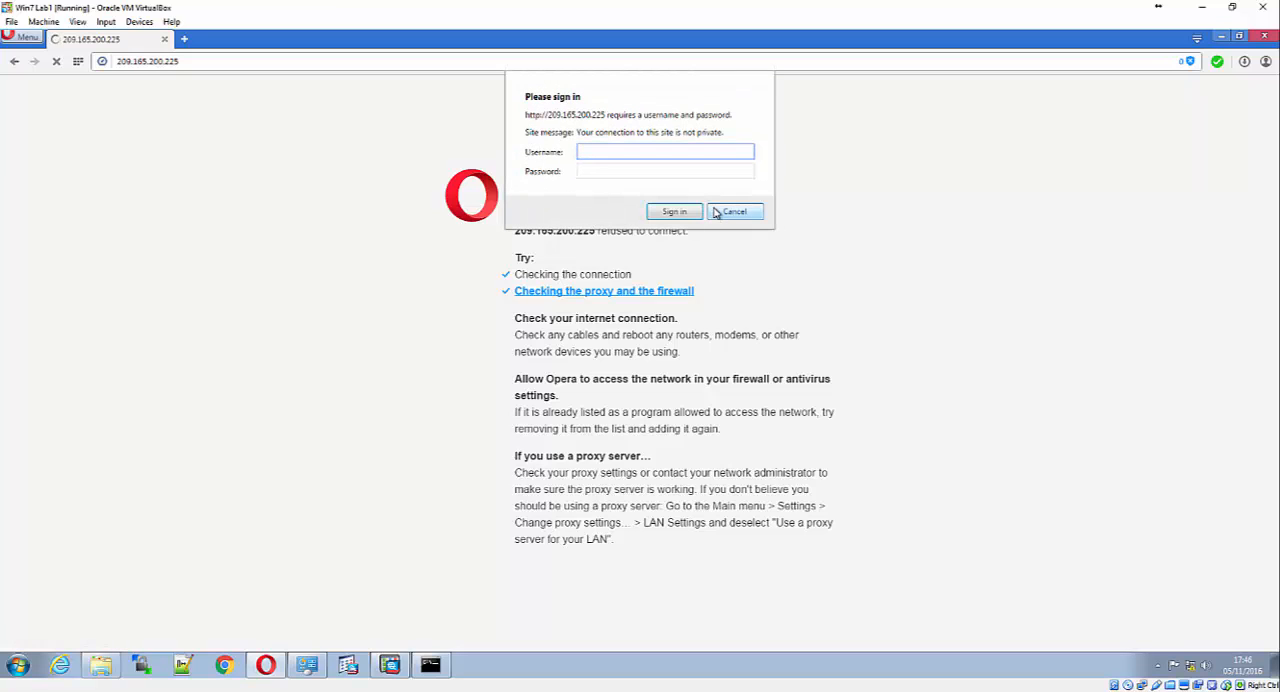
Switch to the R1 console, exit configuration mode, and list the options of the debug http command
mouse_move(306, 668)
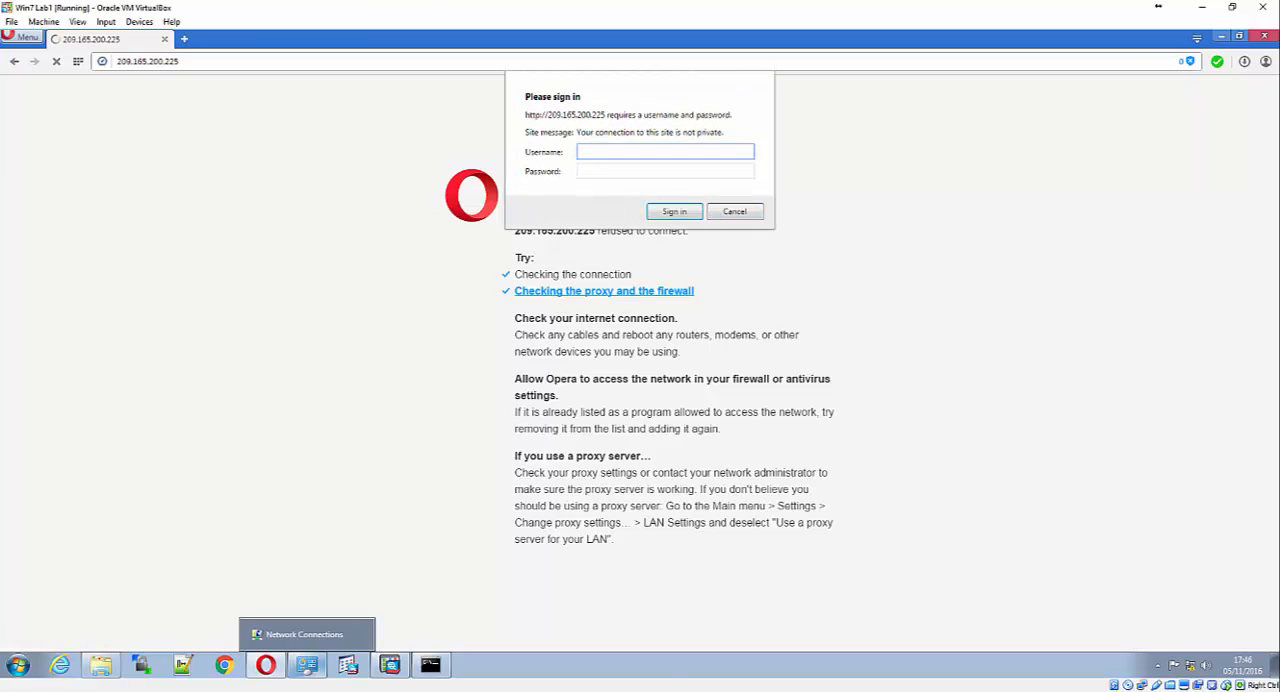
click(410, 690)
click(232, 660)
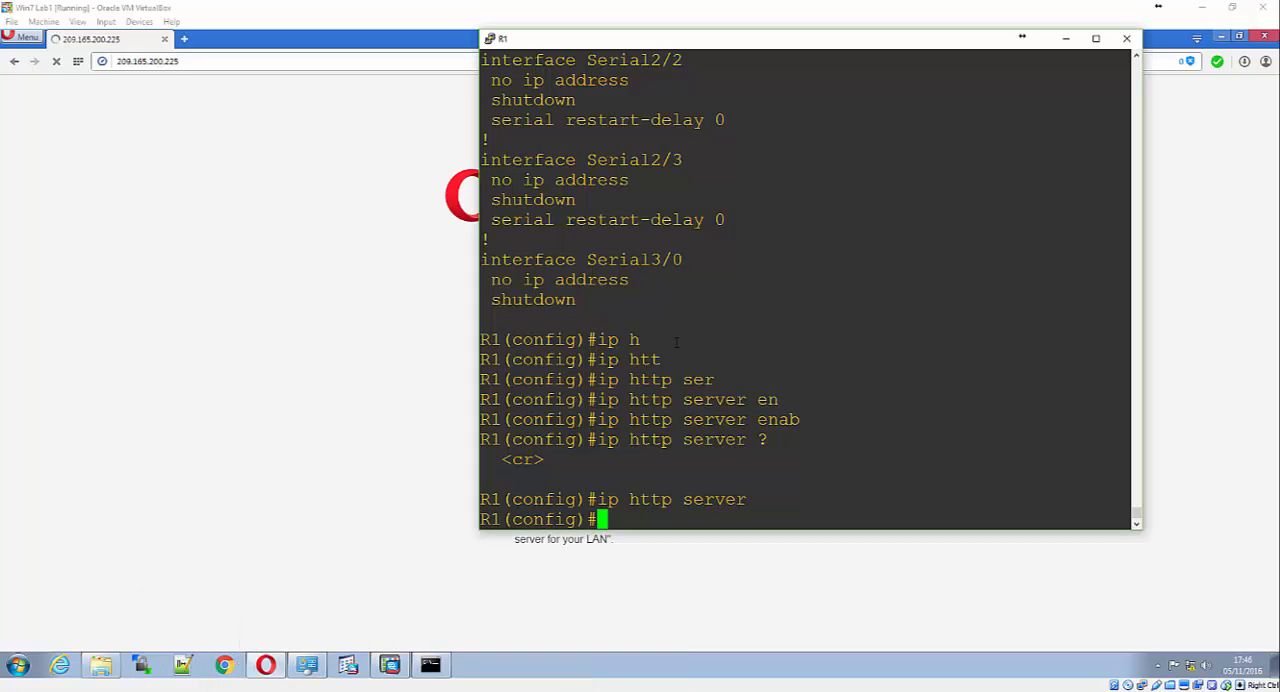
text(exit)
key(Return)
text(debug htt)
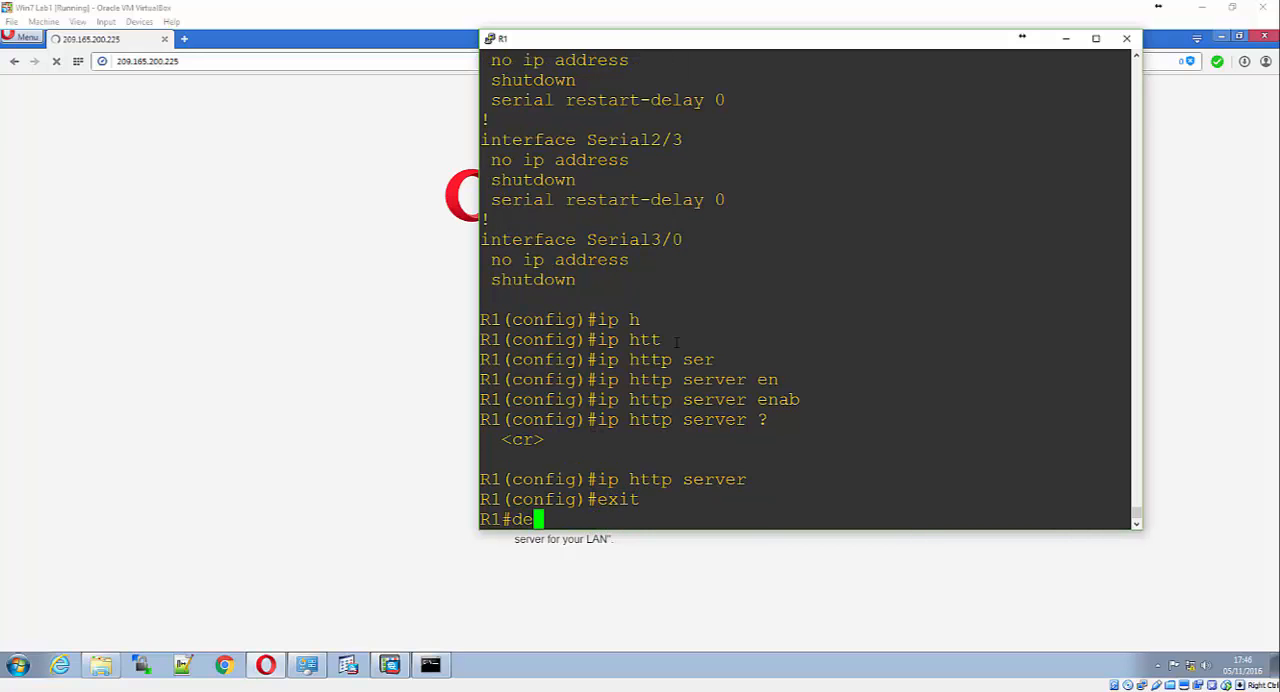
key(Tab)
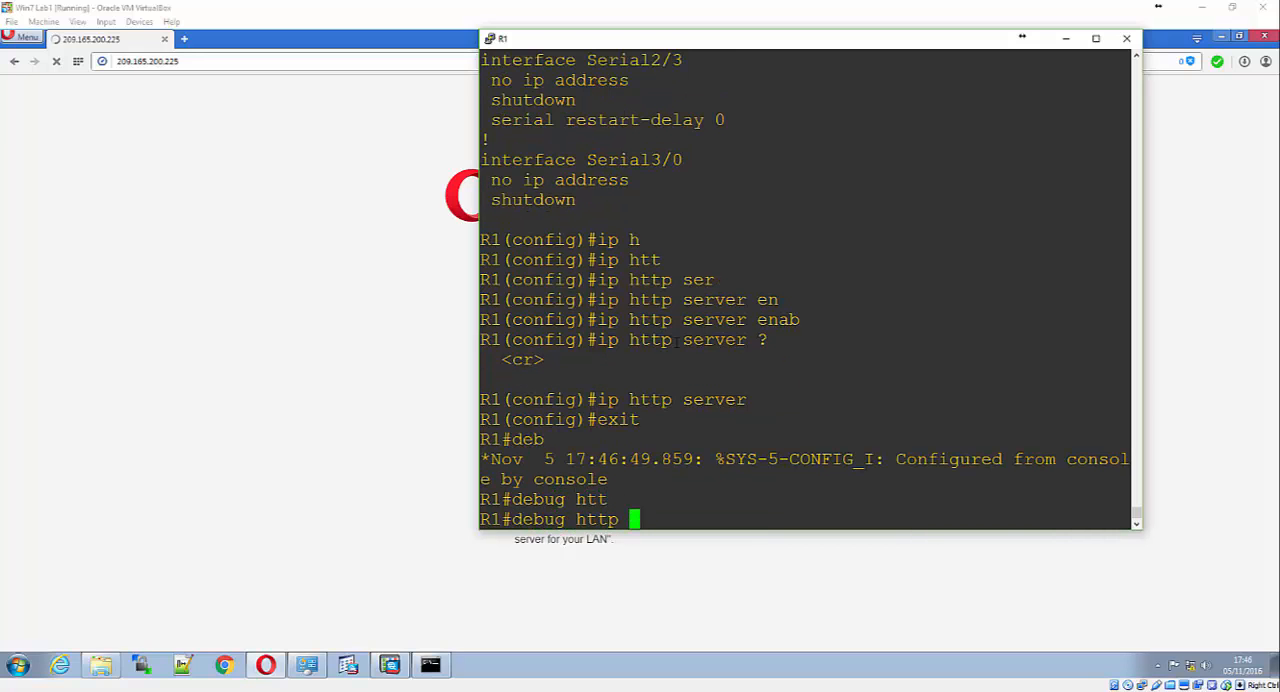
text(?)
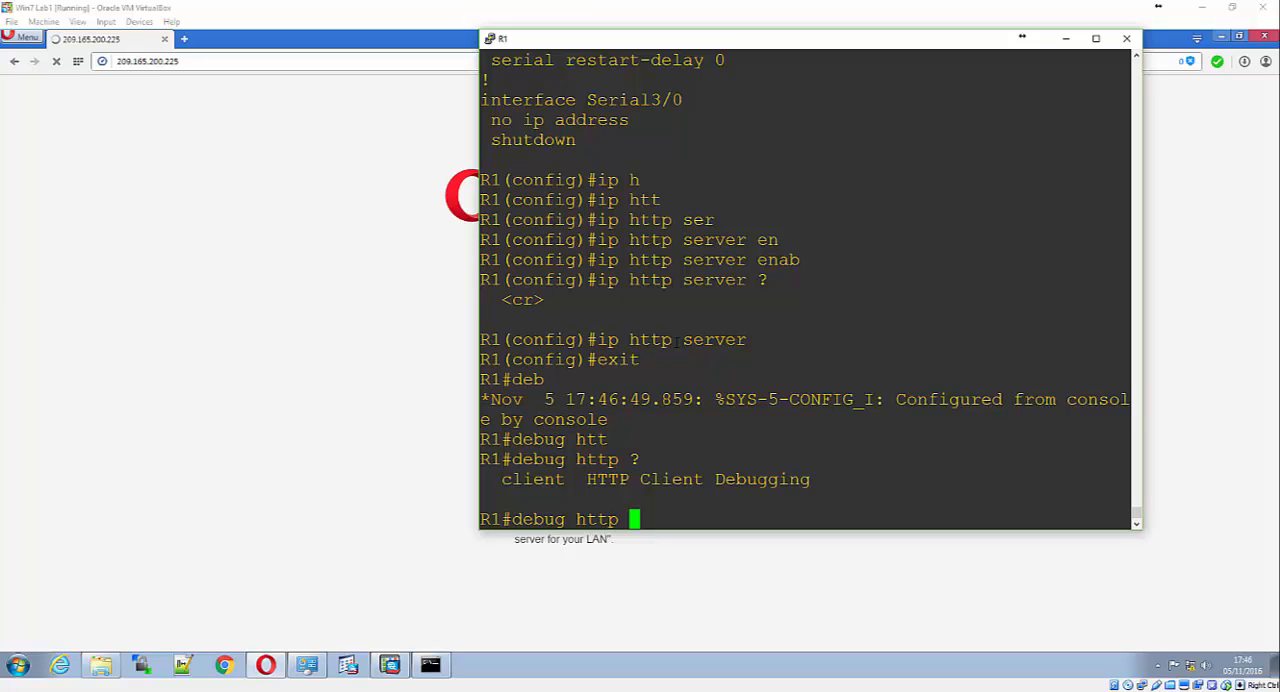
text(cl)
Check the debug http client options on R1 and enable debugging of all HTTP client messages
key(Tab)
key(Return)
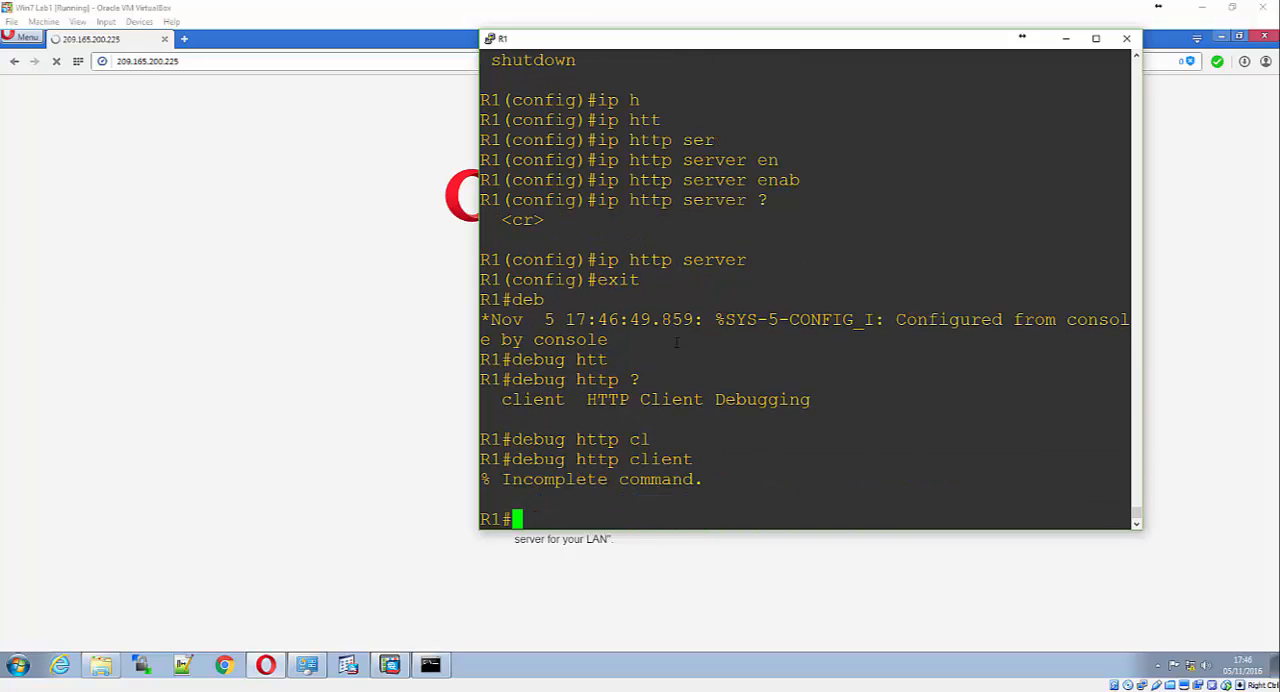
key(Up)
text(?)
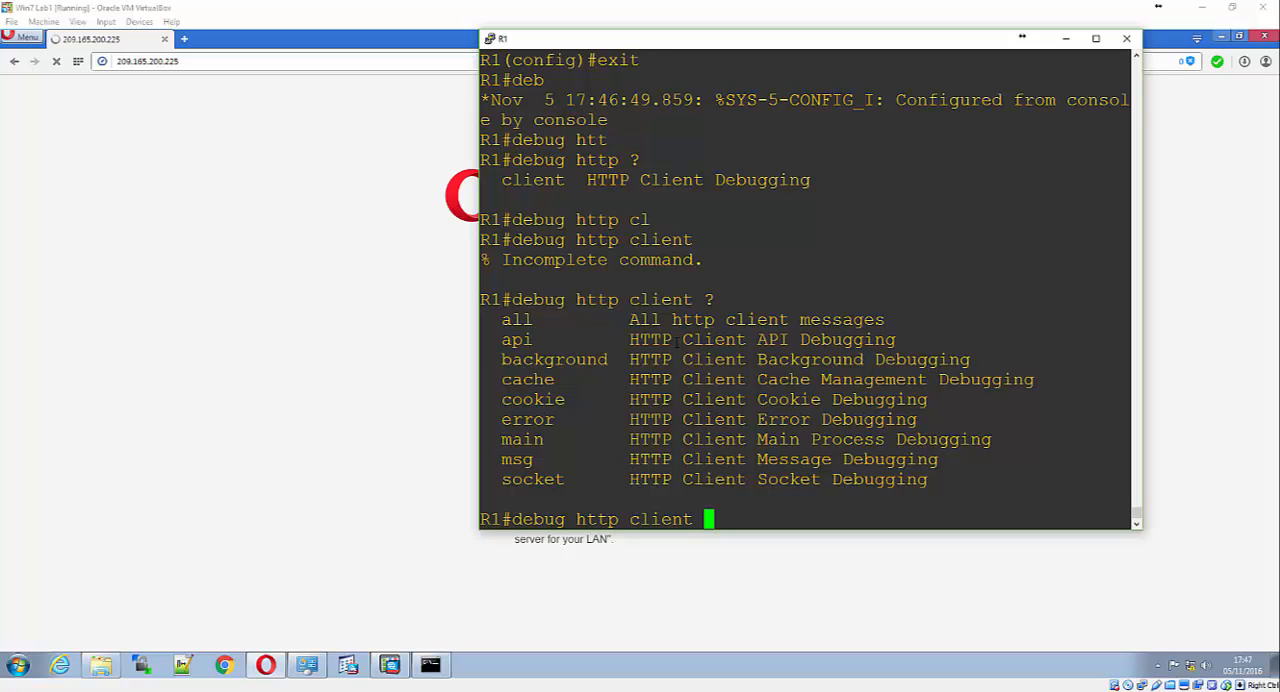
text(all)
key(Return)
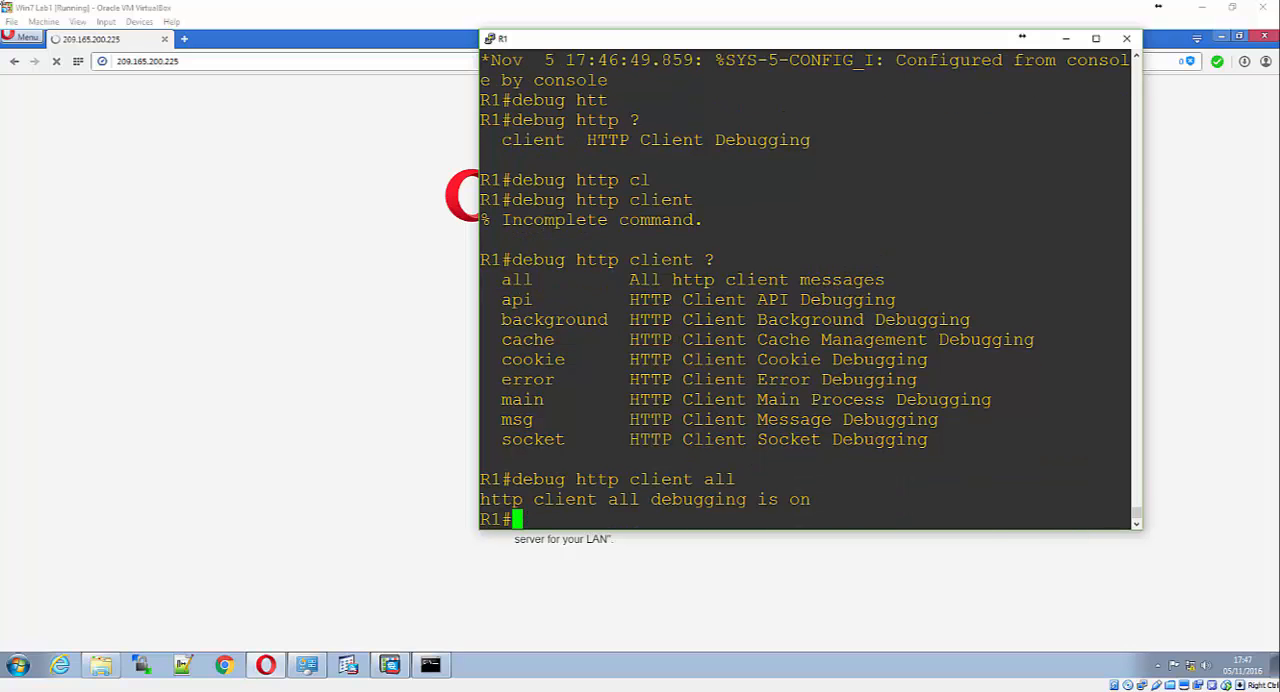
With debugging active, try the admin01 sign-in in Opera again using the account password, and return to the command prompt
click(403, 174)
text(ad)
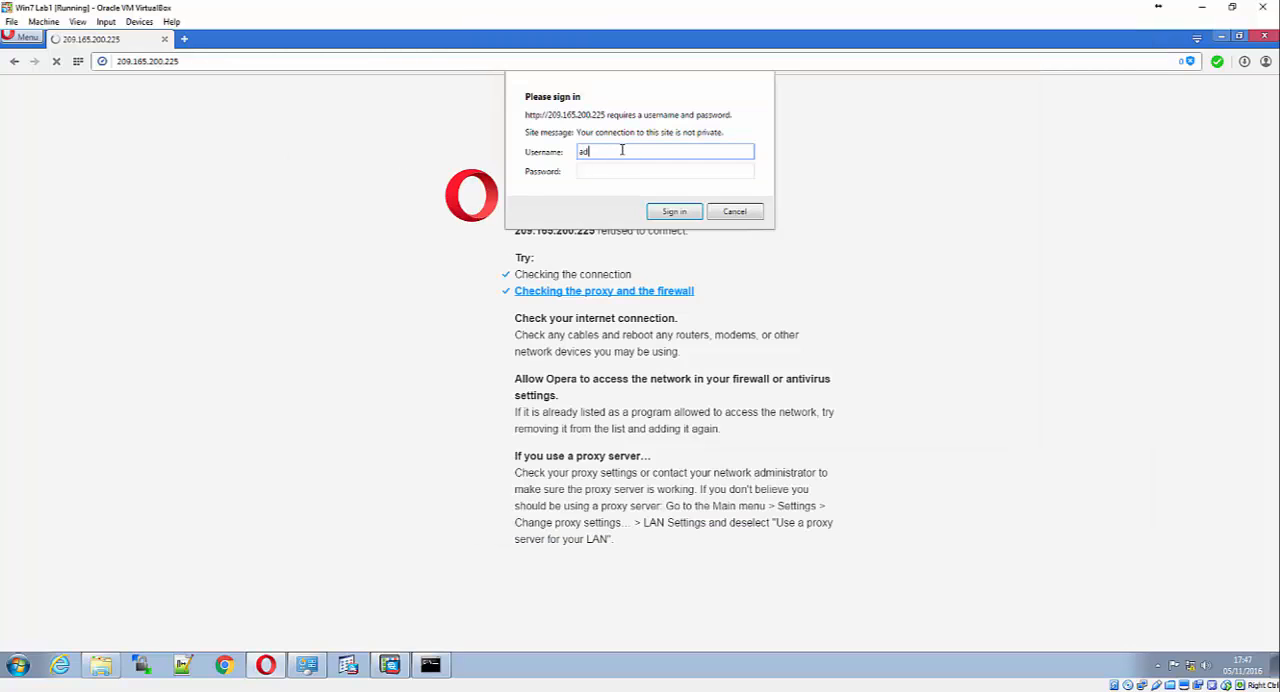
text(min01)
key(Tab)
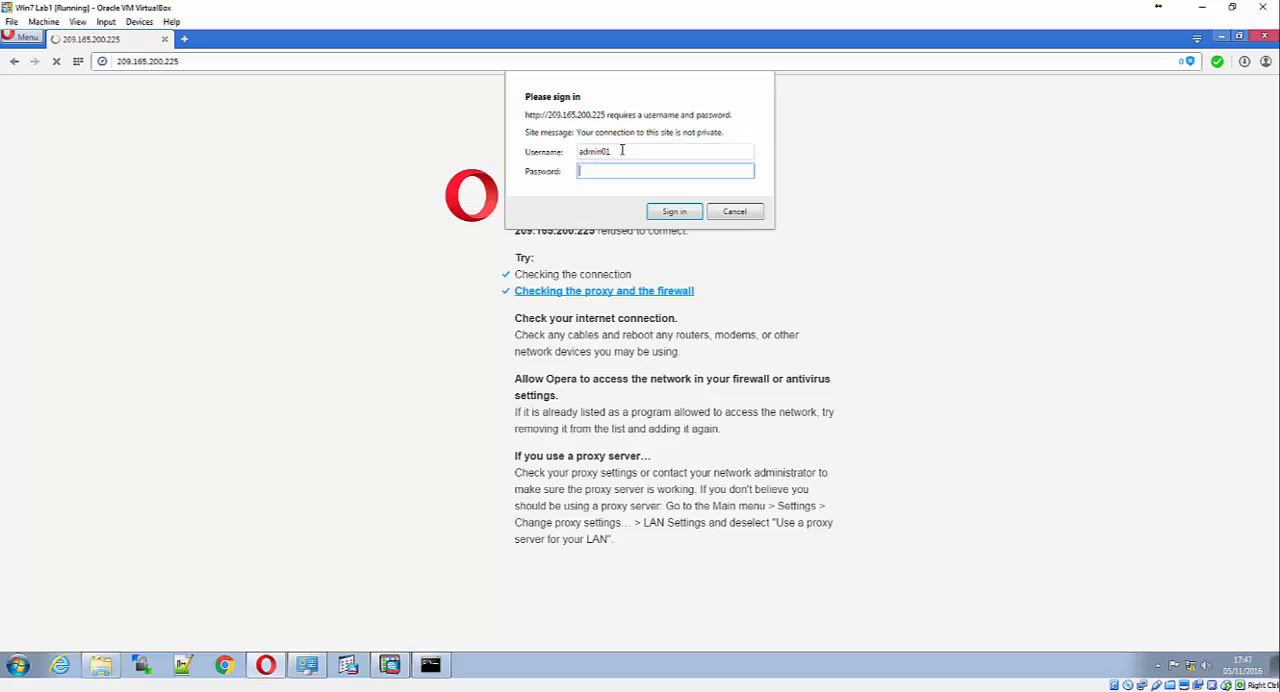
text(admin01pass)
key(Return)
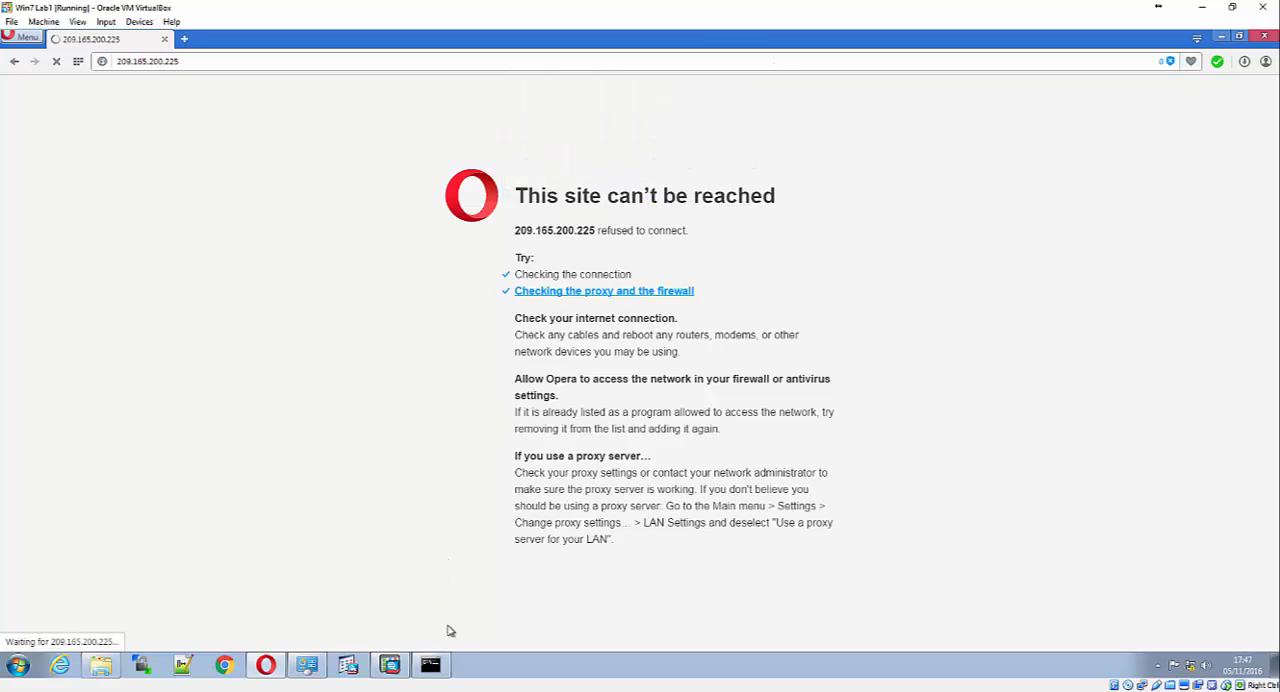
click(430, 665)
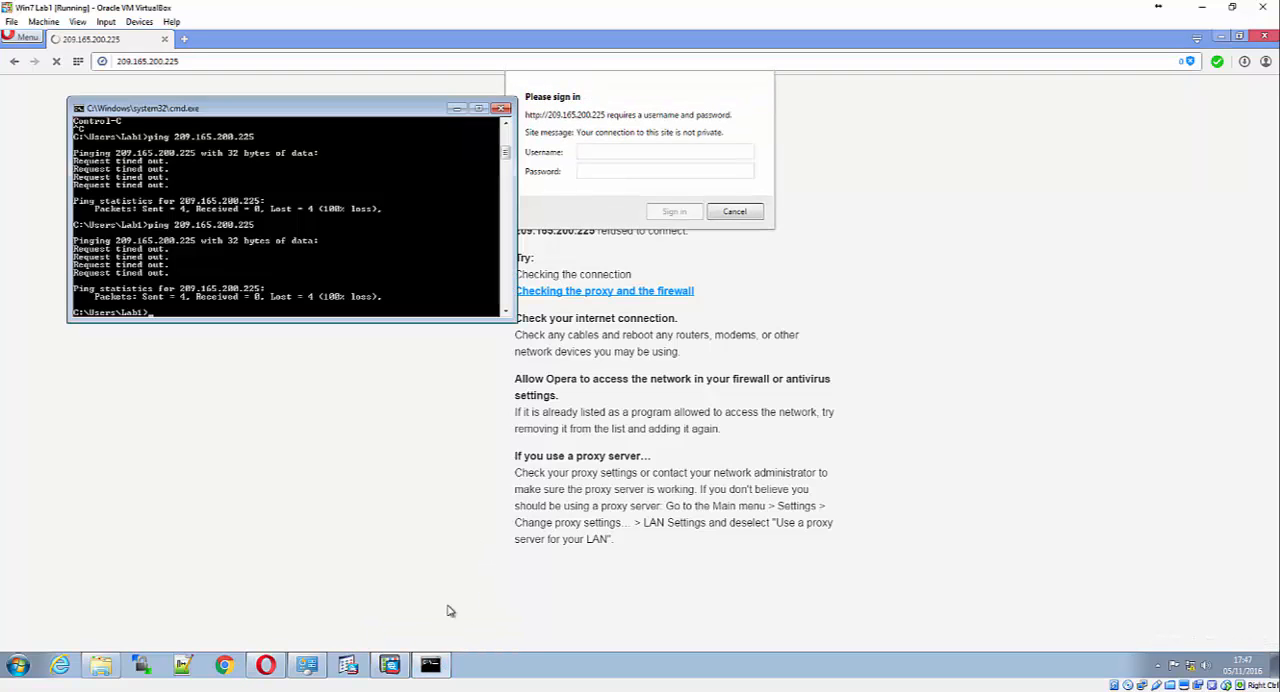
Switch to the R1 console and turn off all debugging with u all
click(430, 665)
mouse_move(430, 665)
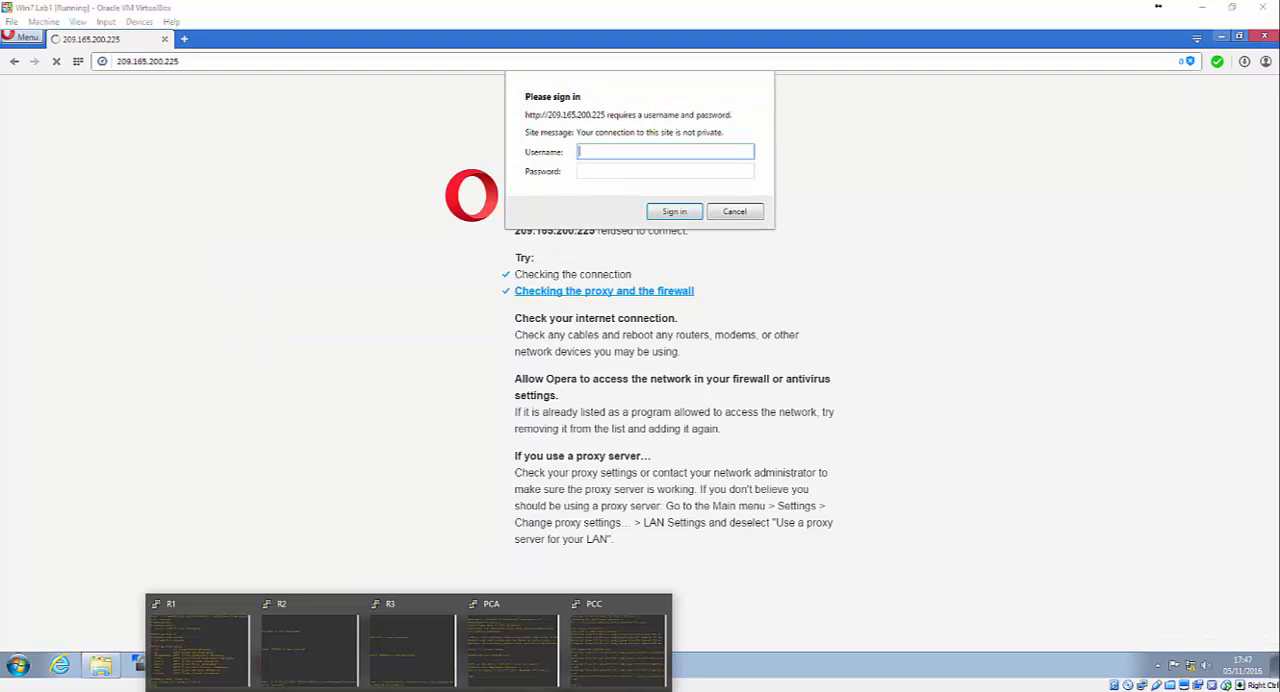
click(197, 640)
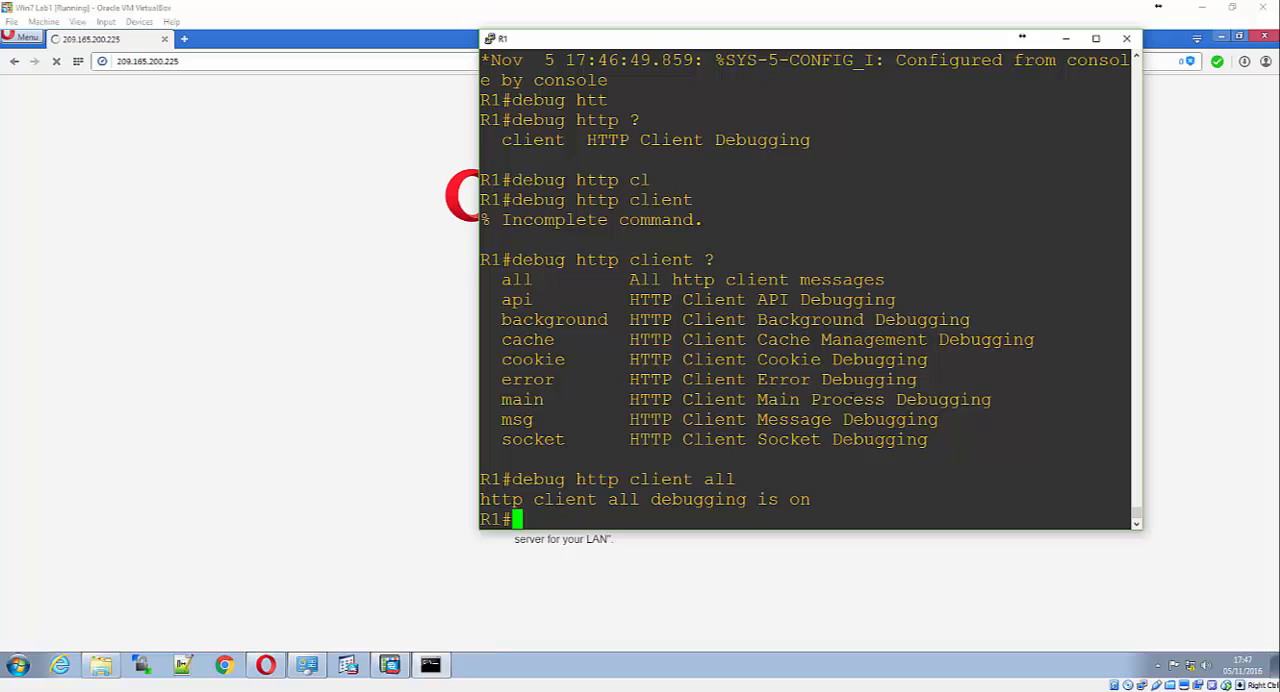
text(u all)
key(Return)
List the debug ip http options on R1 and enable all HTTP server debugging
text(debu)
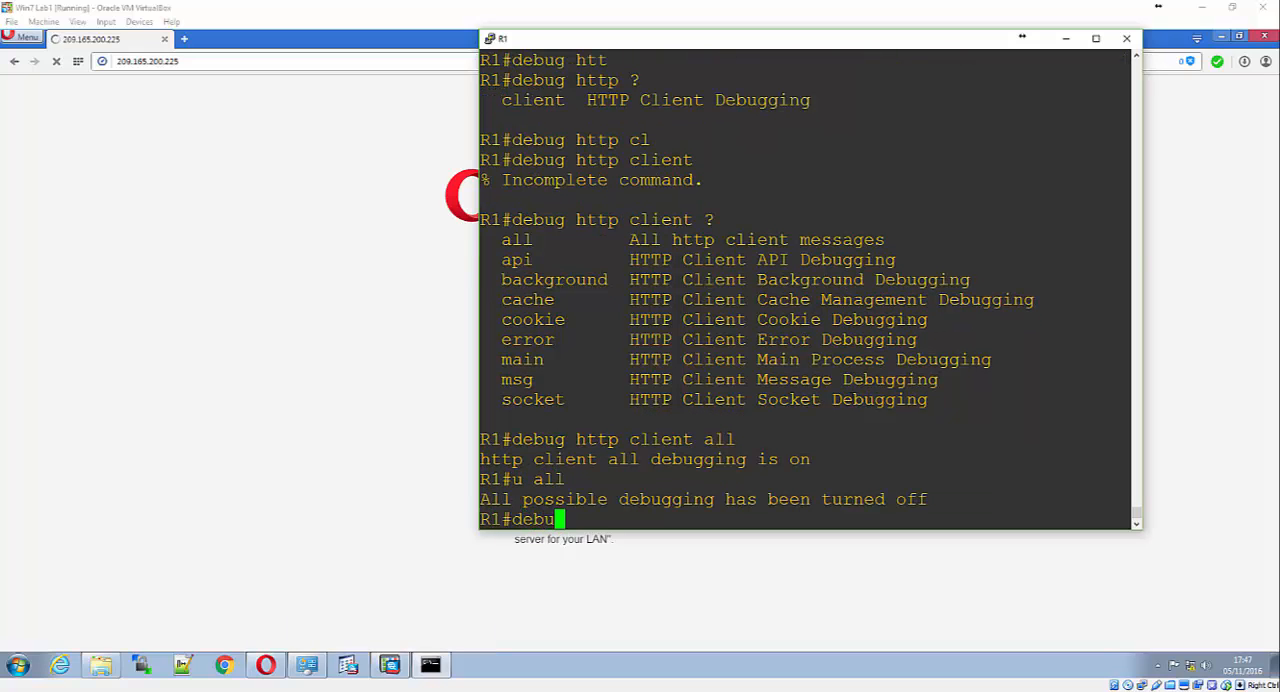
text(g ip htt)
key(Tab)
text(?)
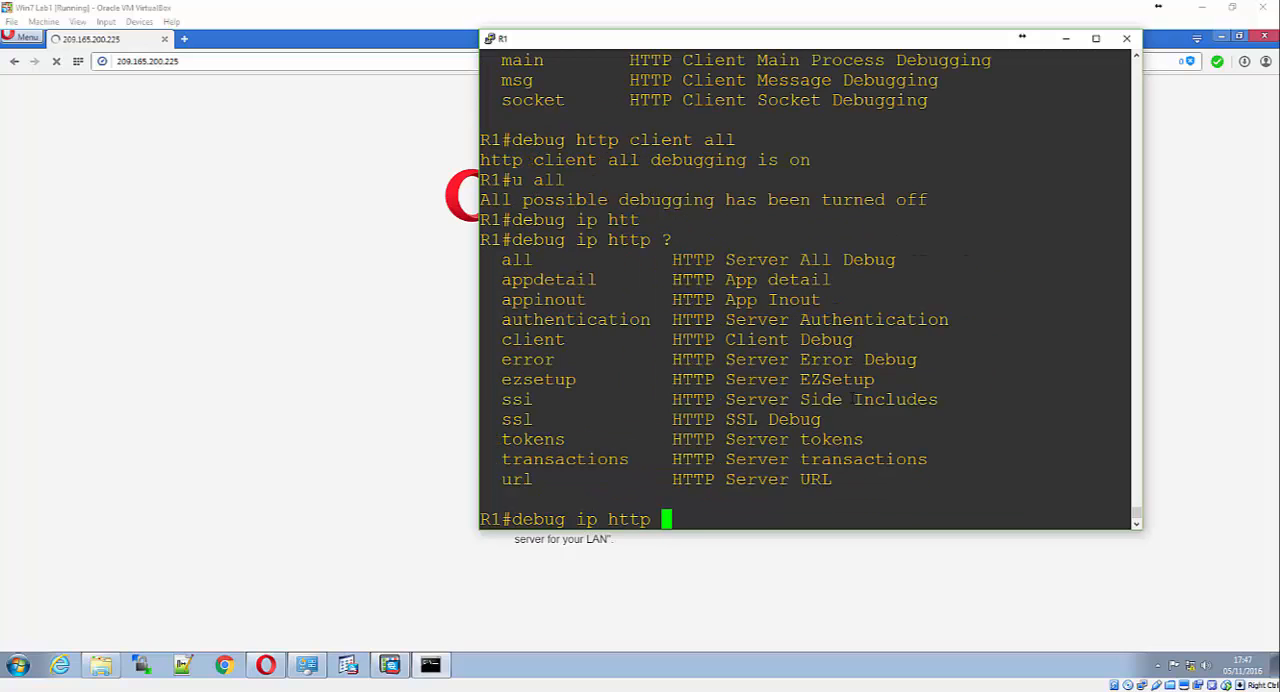
text(all)
key(Return)
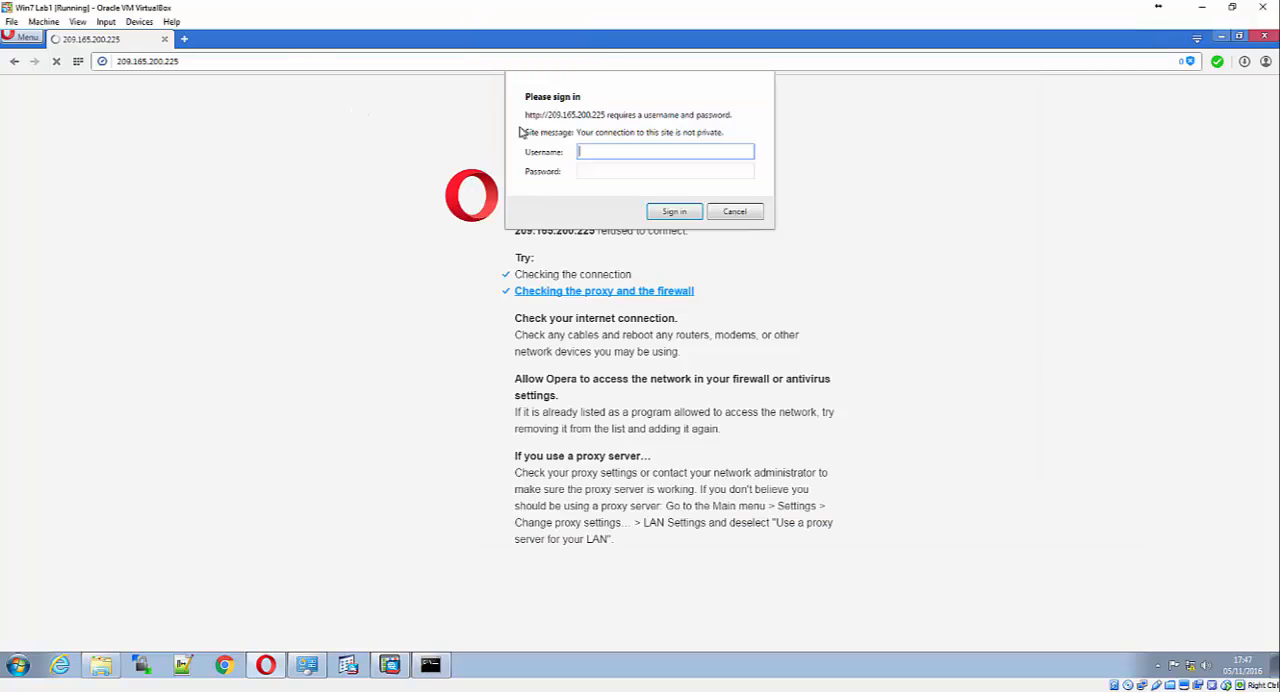
Return to the Opera sign-in dialog and submit the admin01 username with the account password
click(358, 113)
text(admin01)
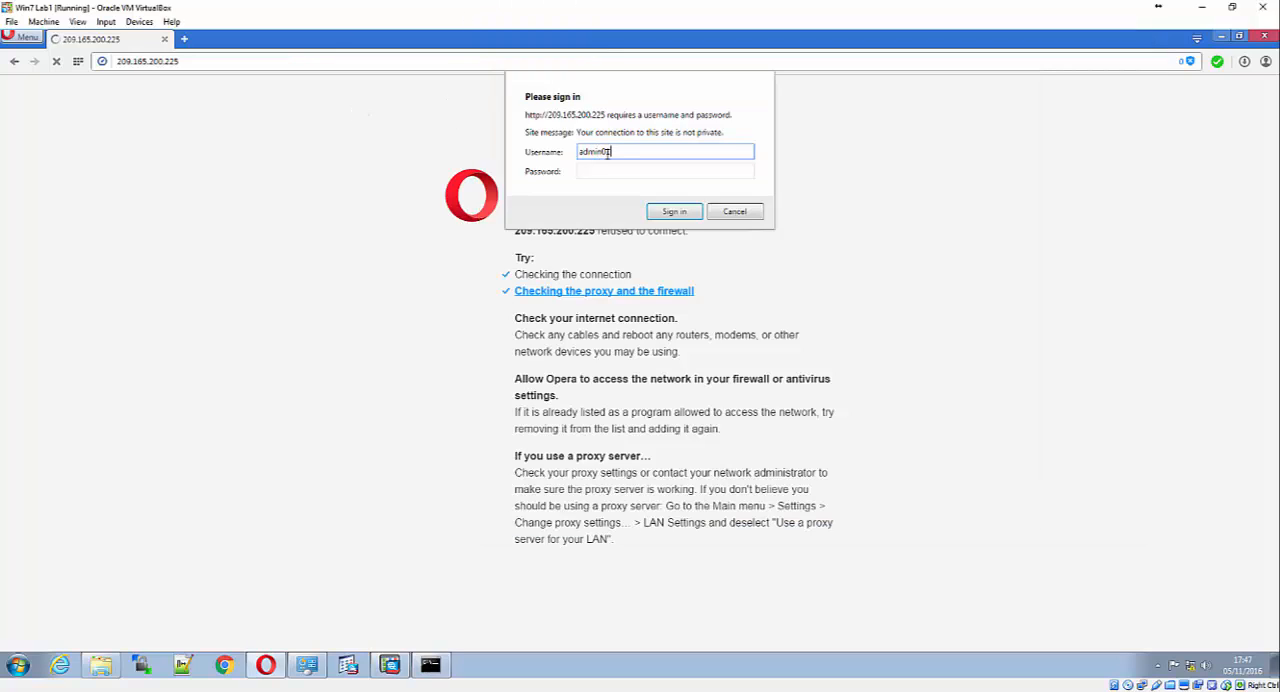
key(Tab)
text(cisco)
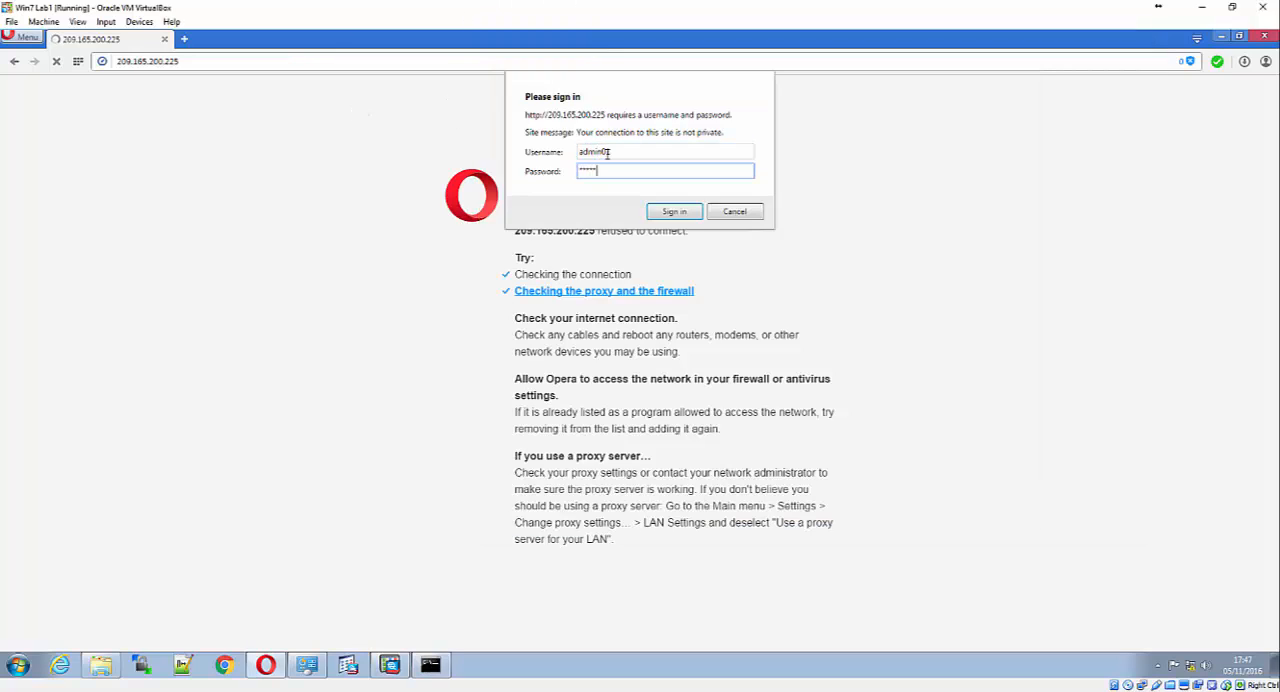
text(12345)
key(Return)
Return to the R1 console, widen its window, and examine the HTTP debug messages for the sign-in attempt
mouse_move(389, 665)
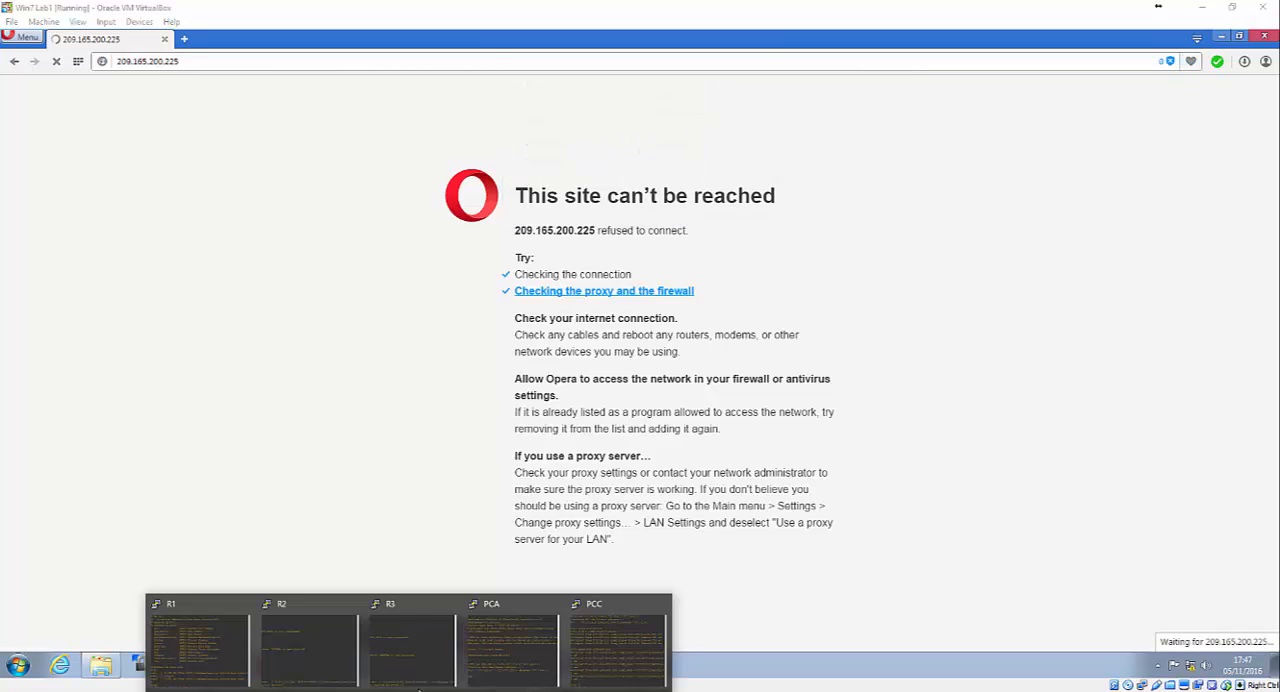
click(216, 647)
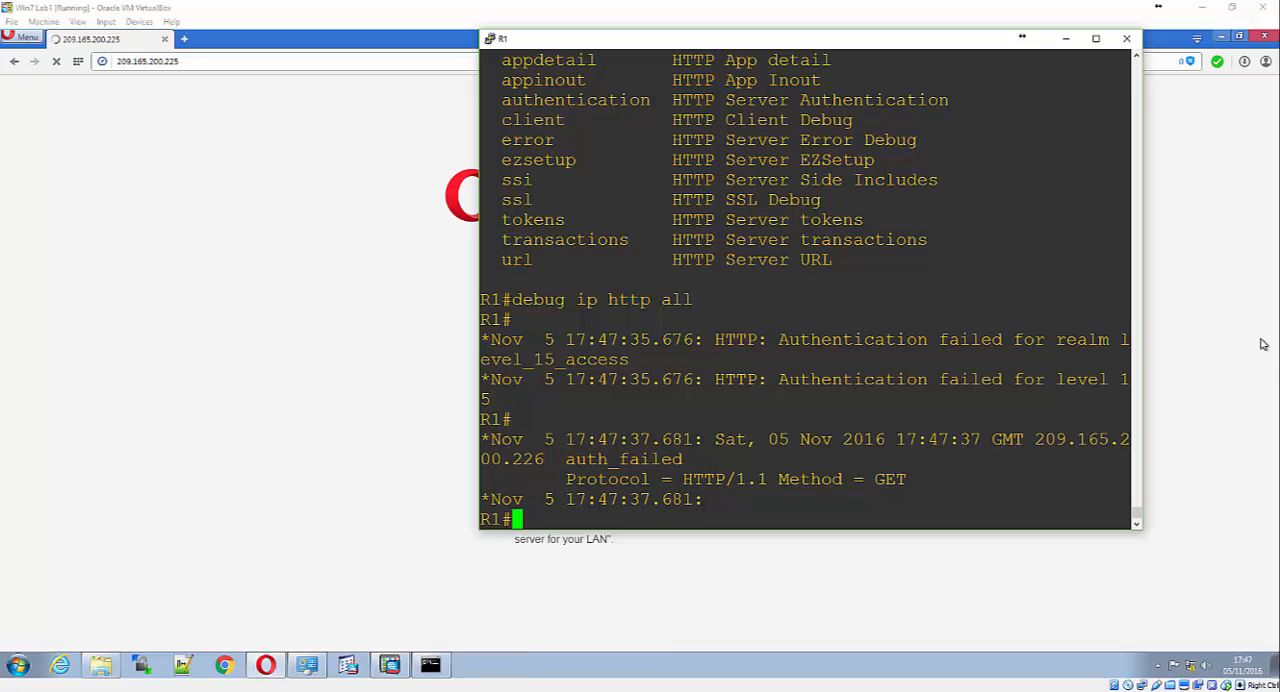
drag(1141, 372, 1228, 370)
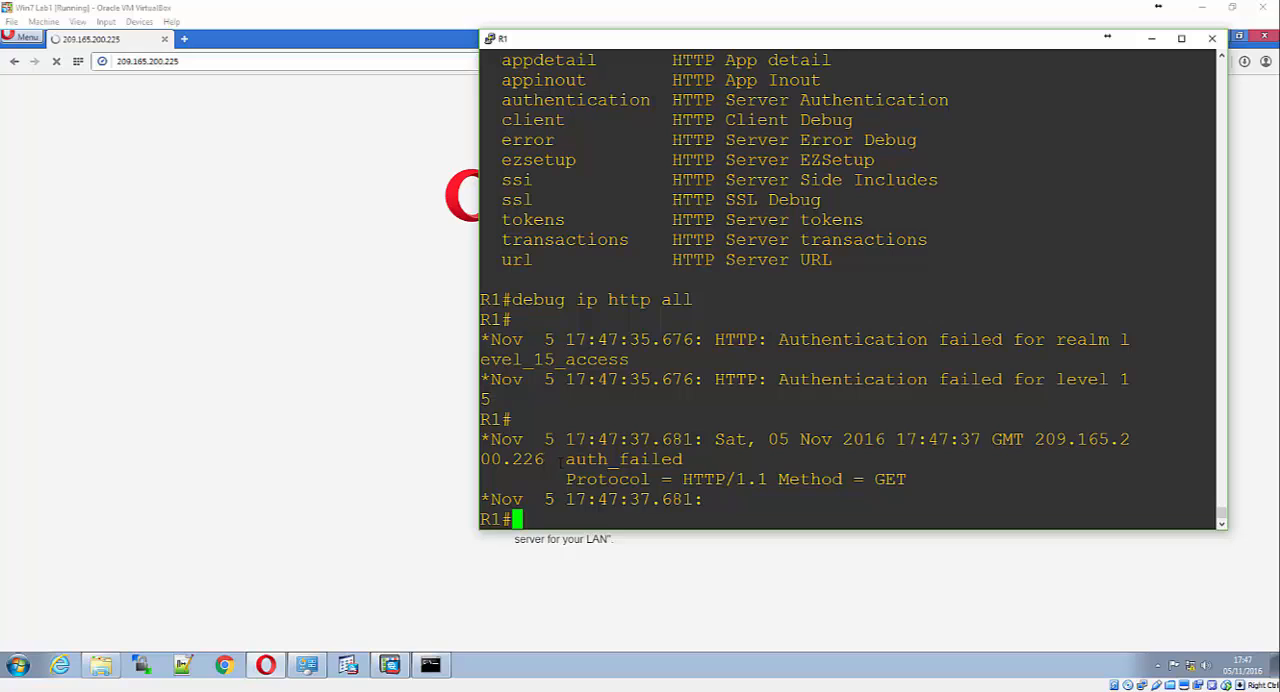
drag(553, 458, 683, 459)
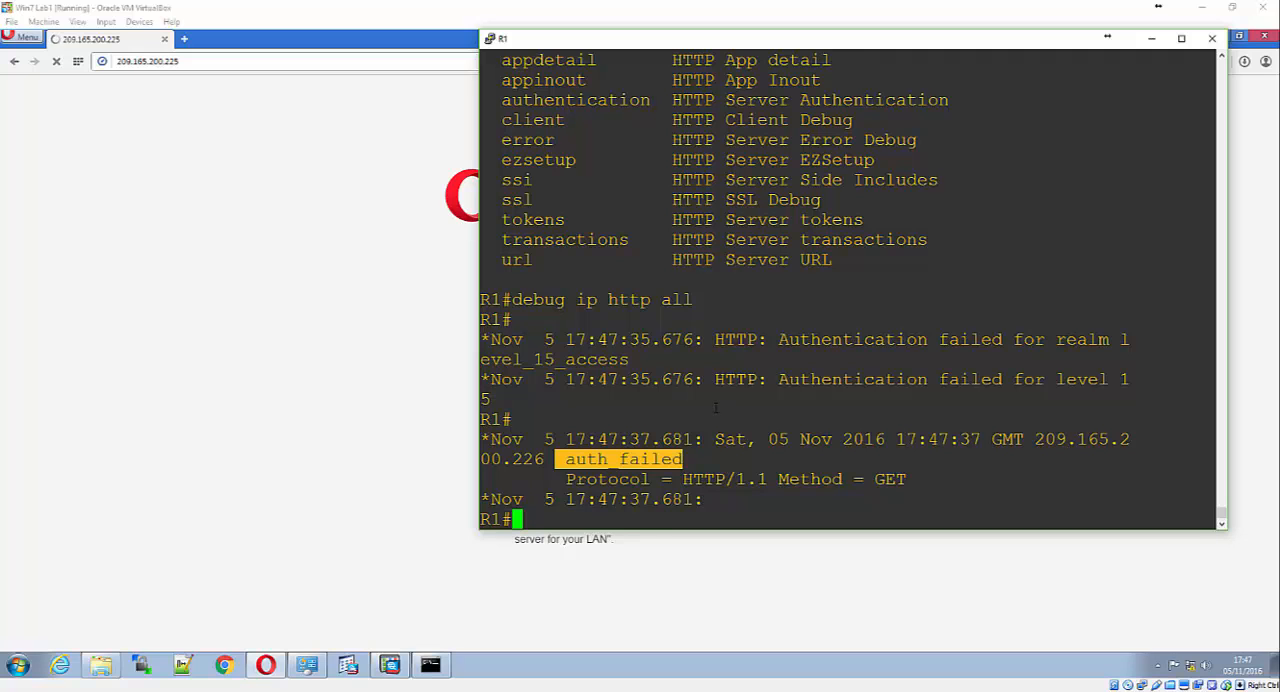
click(565, 508)
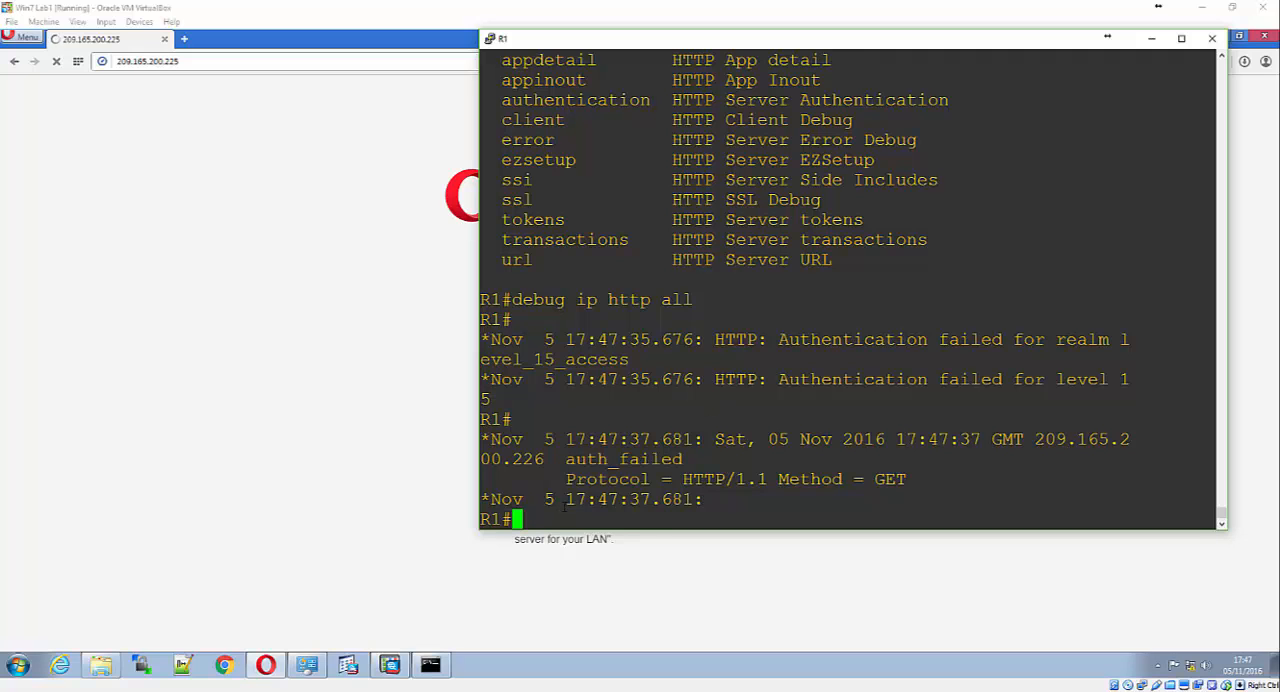
Enter global configuration mode on R1 and begin a username command for wizkid
text(conf t)
key(Return)
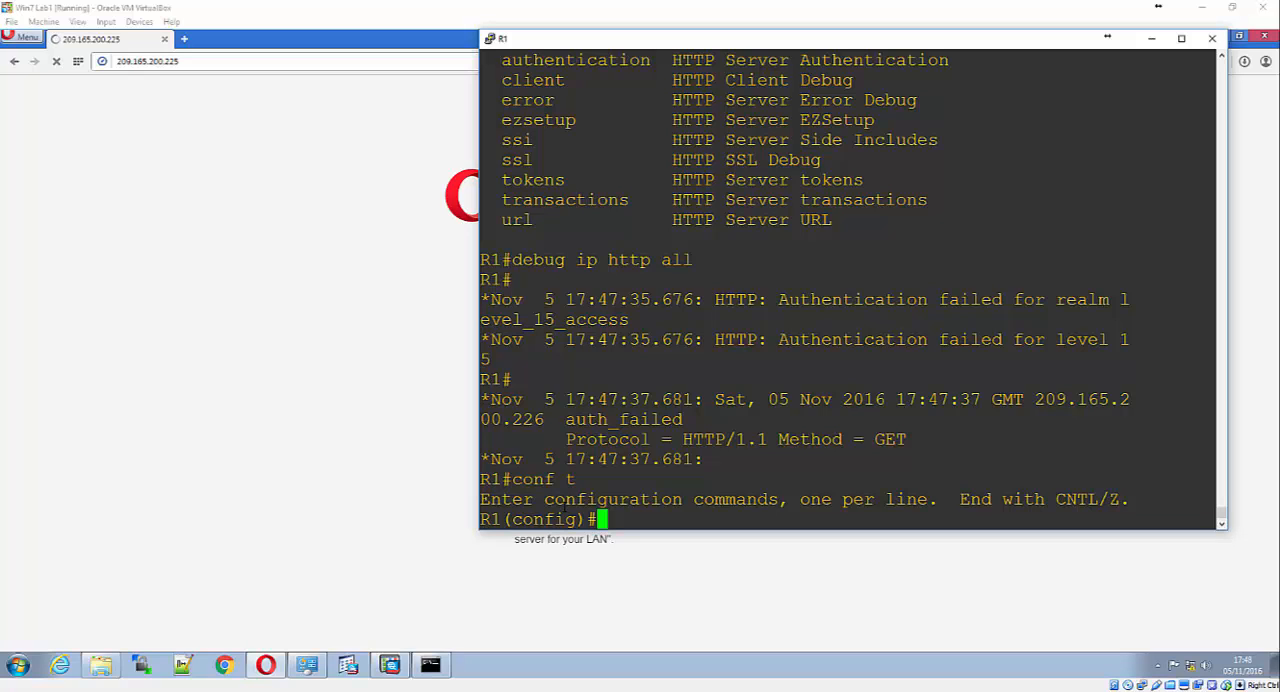
text(usen)
key(Tab)
key(BackSpace)
key(Tab)
text(r)
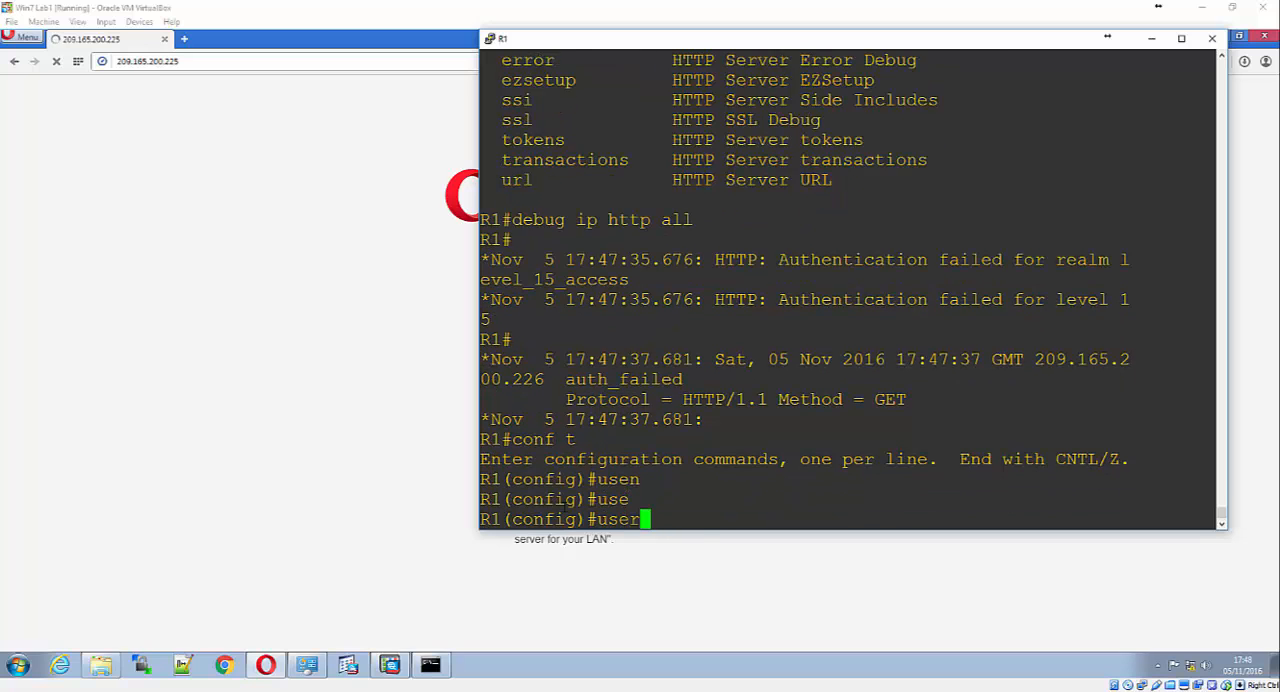
text(n)
key(Tab)
text(wizki)
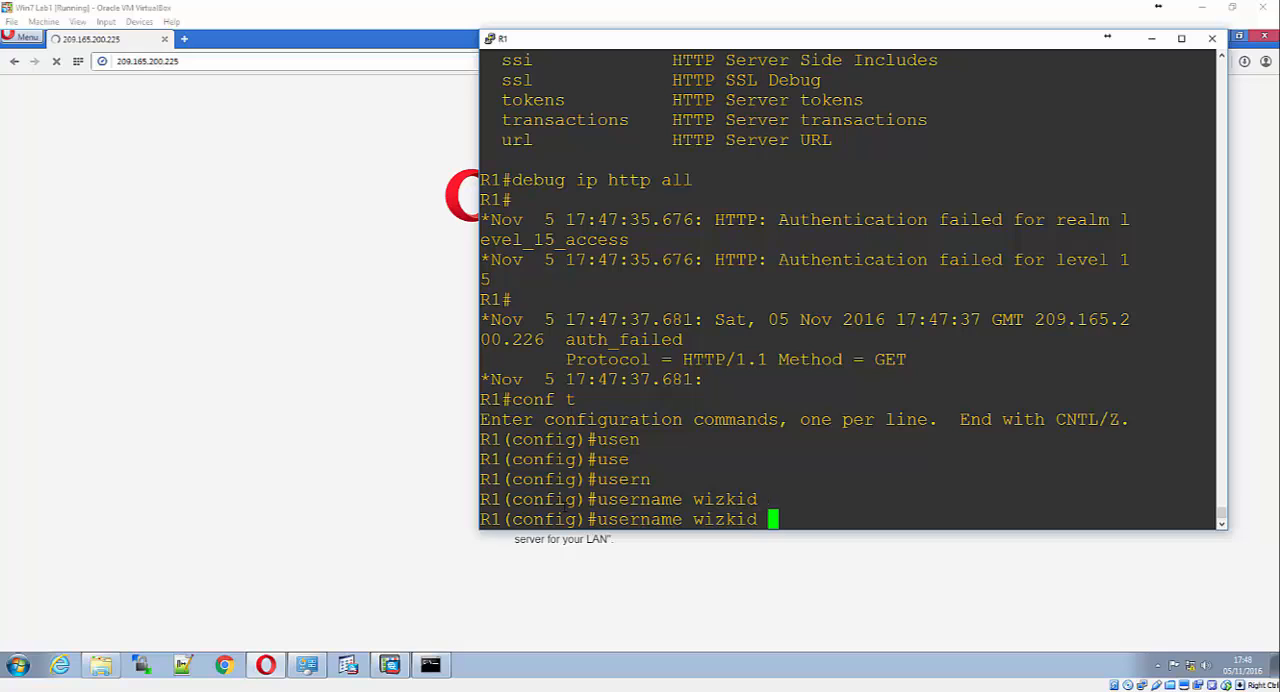
Discard the autocommand keyword and list the options available for the username wizkid command
text(a)
text(u)
key(Tab)
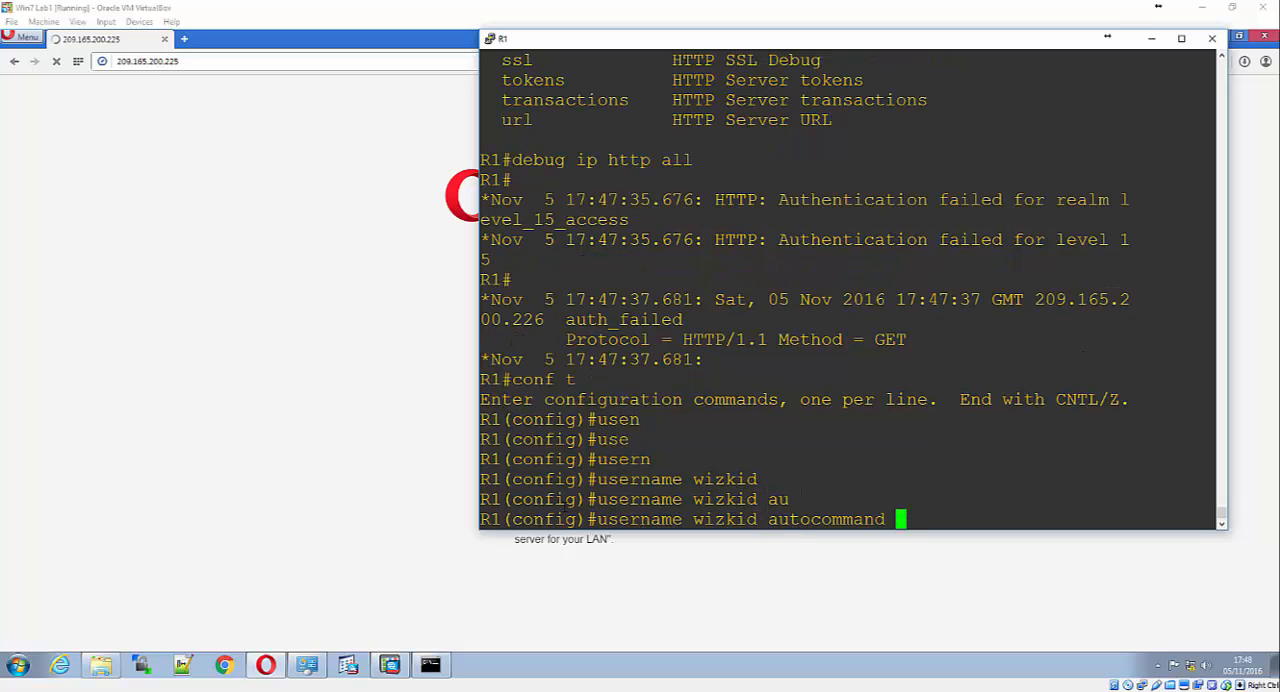
key(BackSpace)
key(BackSpace)
key(BackSpace)
key(BackSpace)
key(BackSpace)
key(BackSpace)
key(BackSpace)
key(BackSpace)
key(BackSpace)
key(BackSpace)
key(BackSpace)
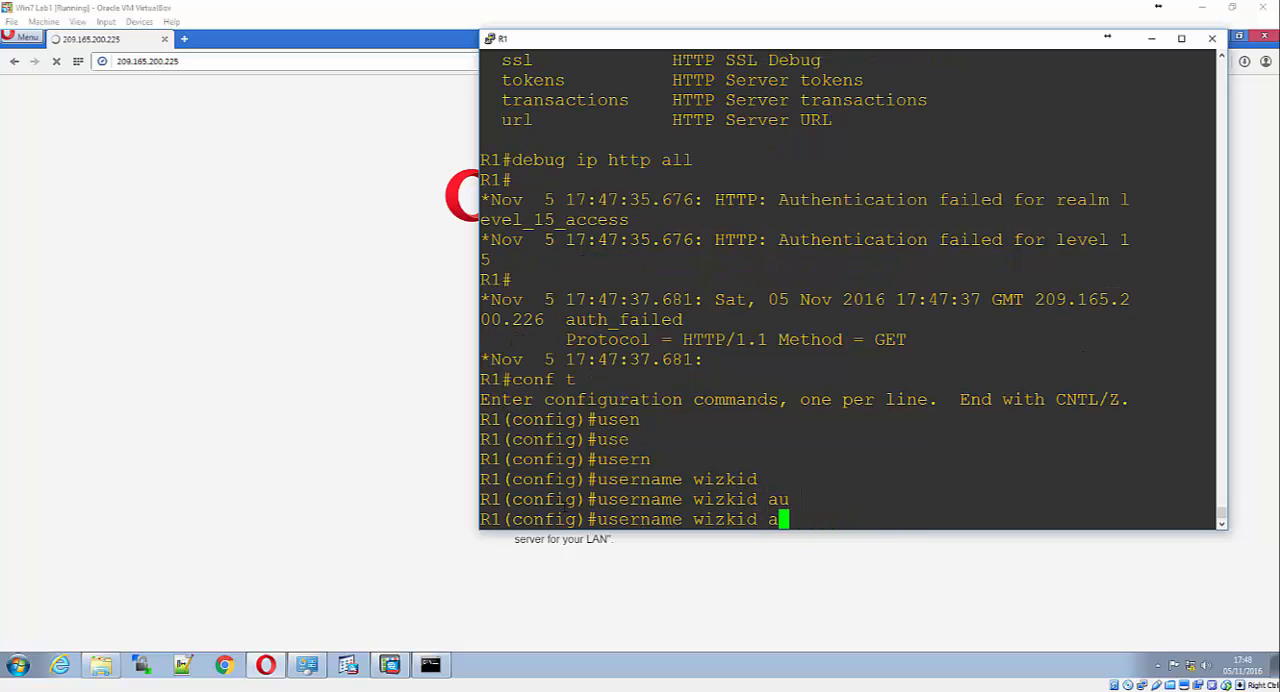
text(?)
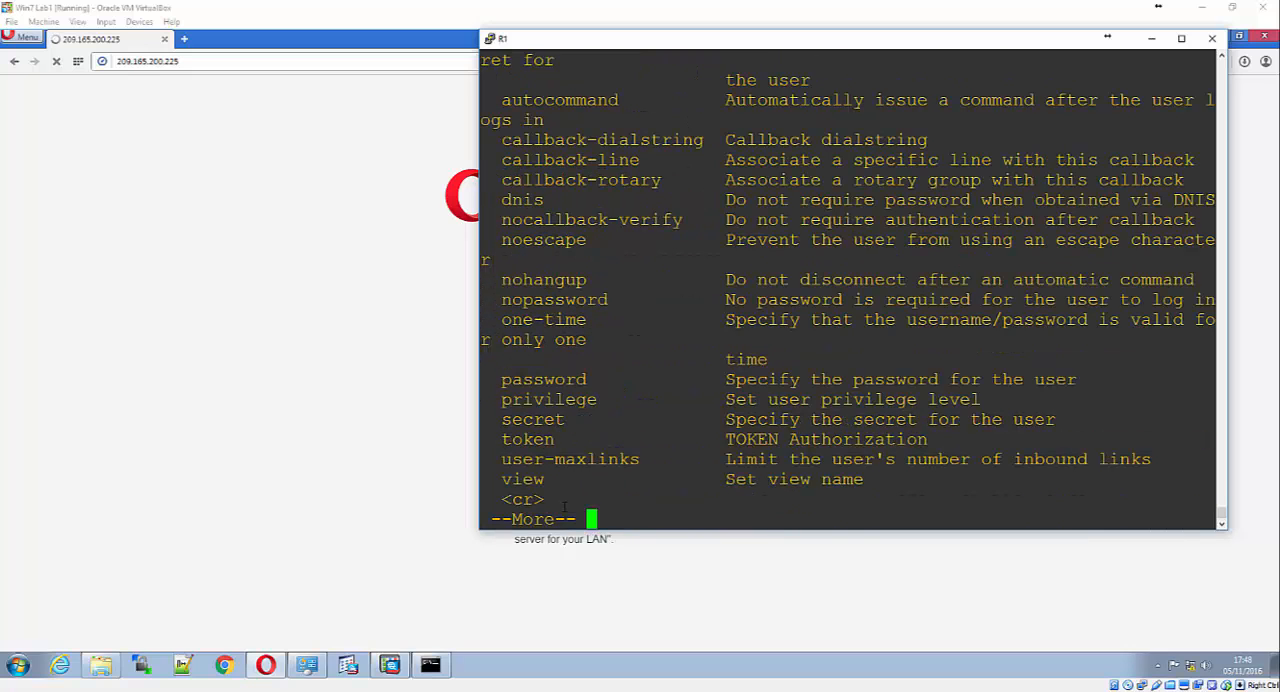
key(space)
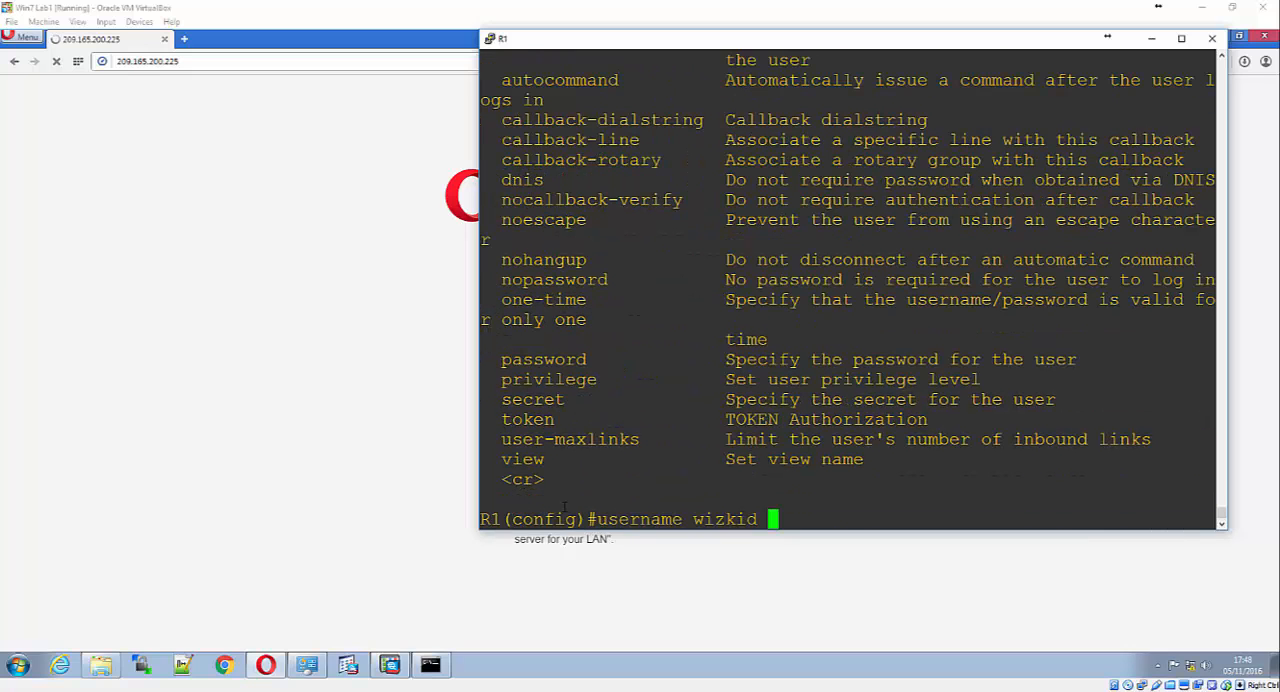
Try to create the user wizkid with algorithm-type scrypt and a secret account password
text(al)
key(Tab)
text(s)
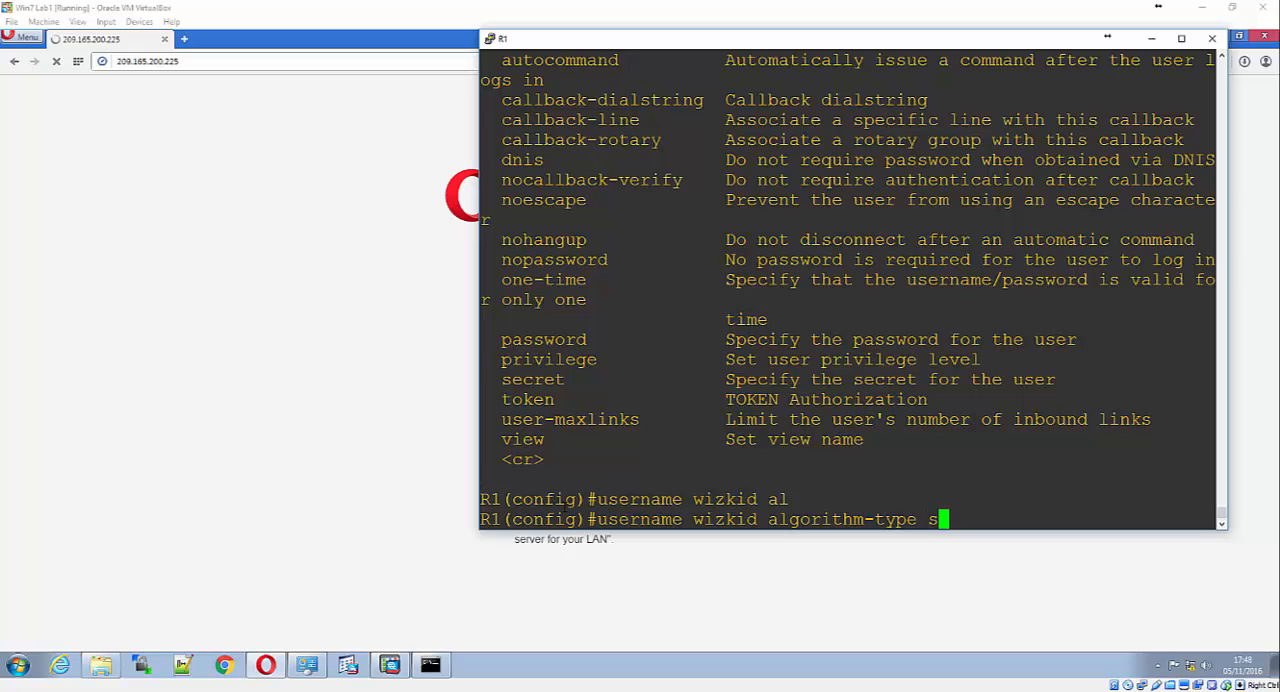
text(c)
key(Tab)
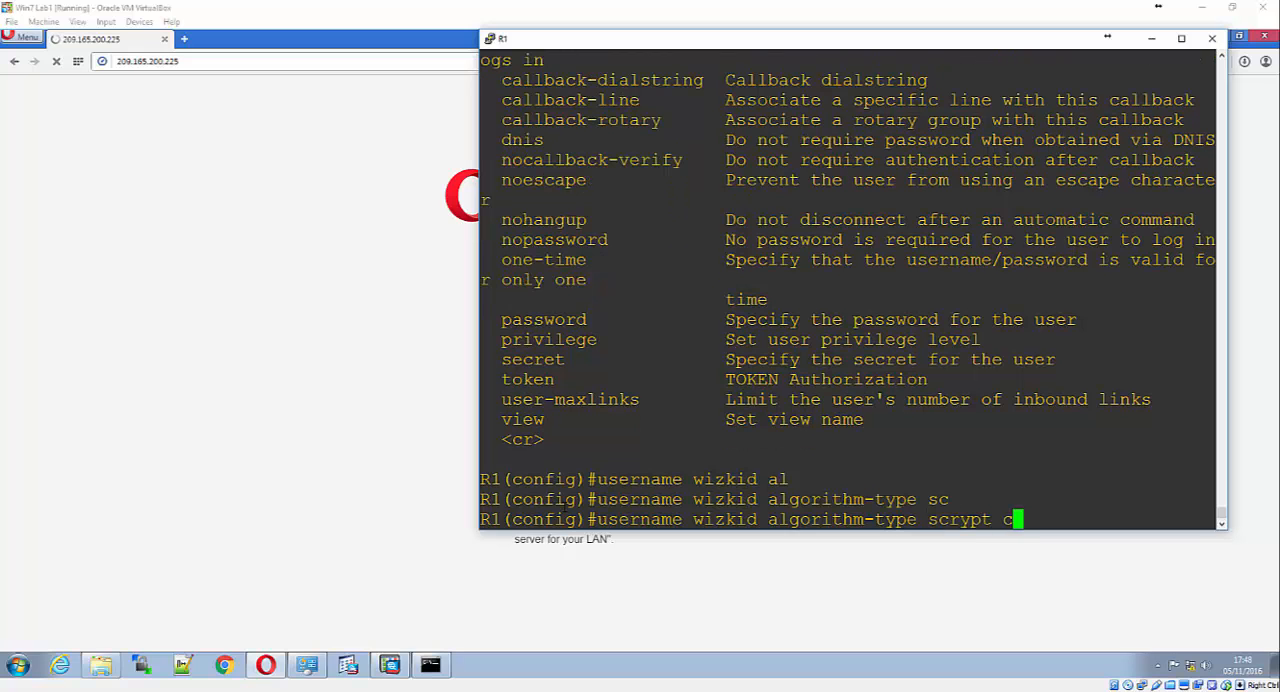
text(se)
key(Tab)
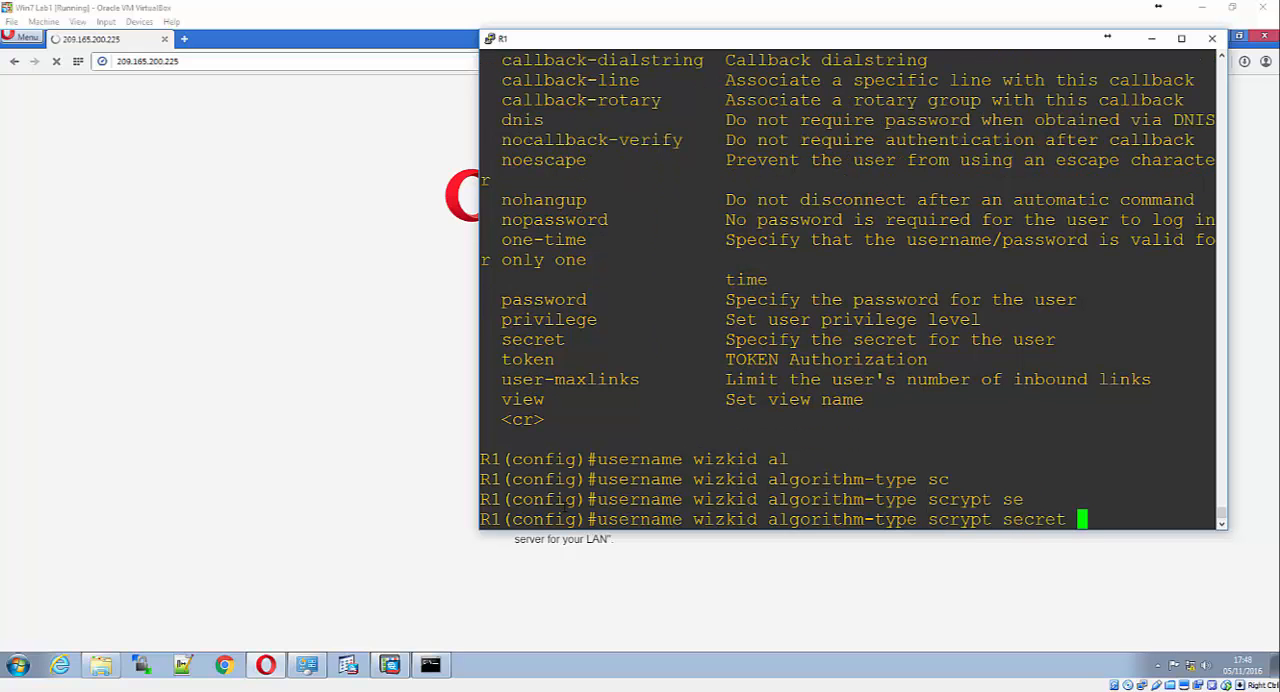
text(password)
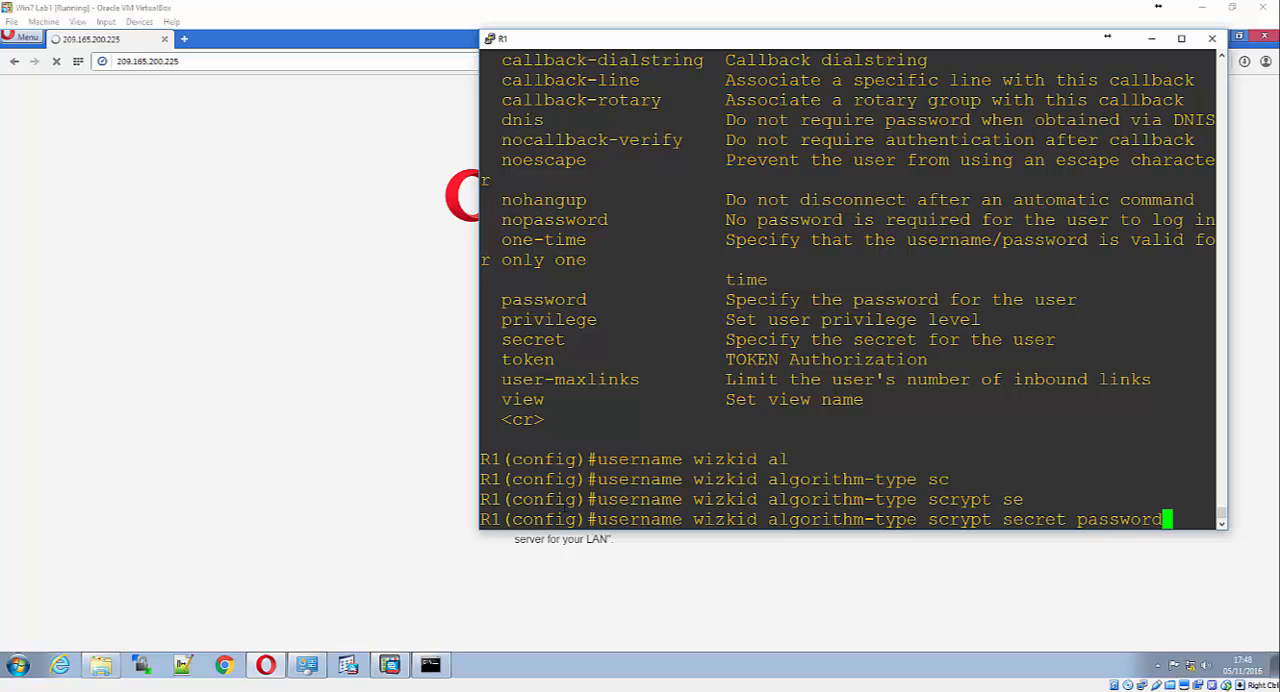
key(Return)
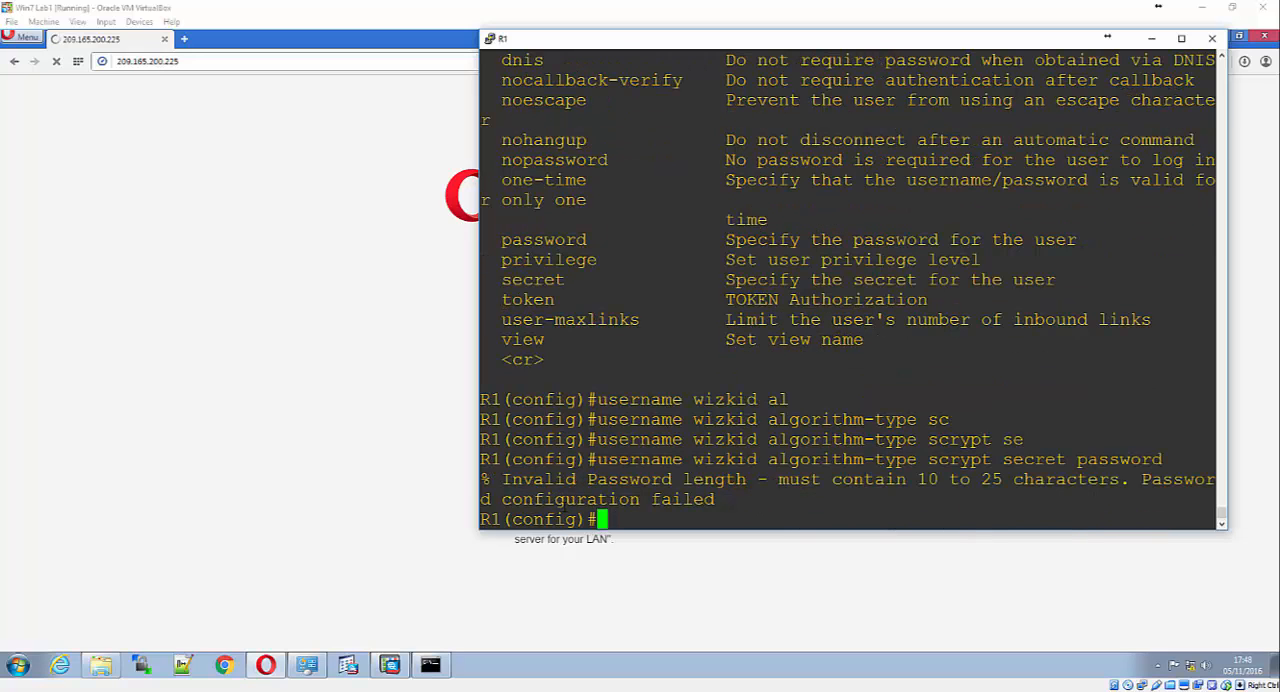
Reissue the wizkid scrypt user command with a longer account password
key(Up)
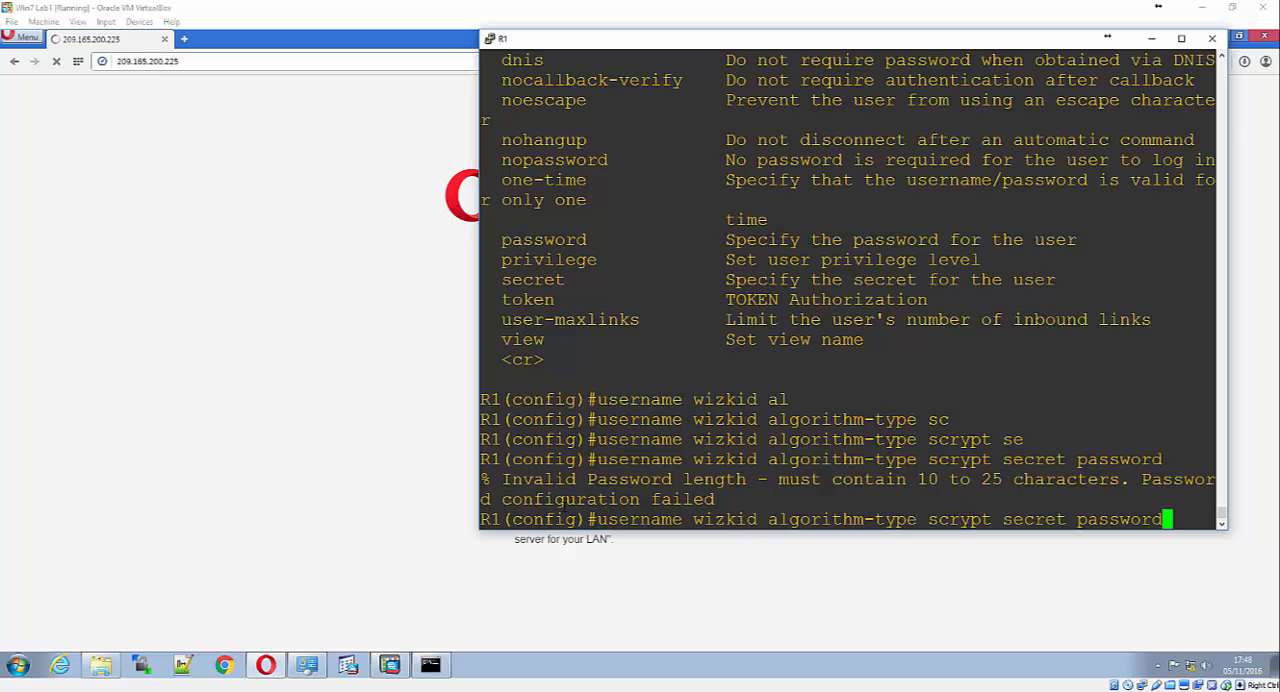
text(12345)
key(Return)
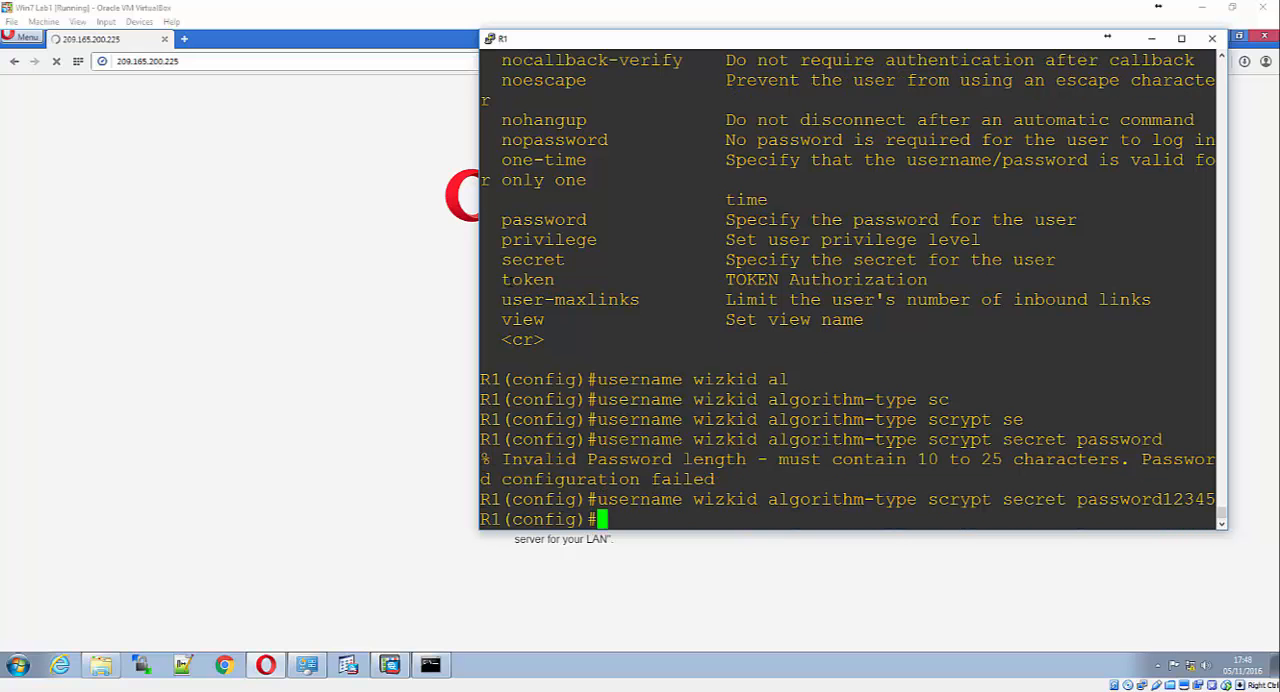
In the Opera sign-in dialog, log in to 209.165.200.225 as wizkid with the account password
click(377, 120)
text(wizkid)
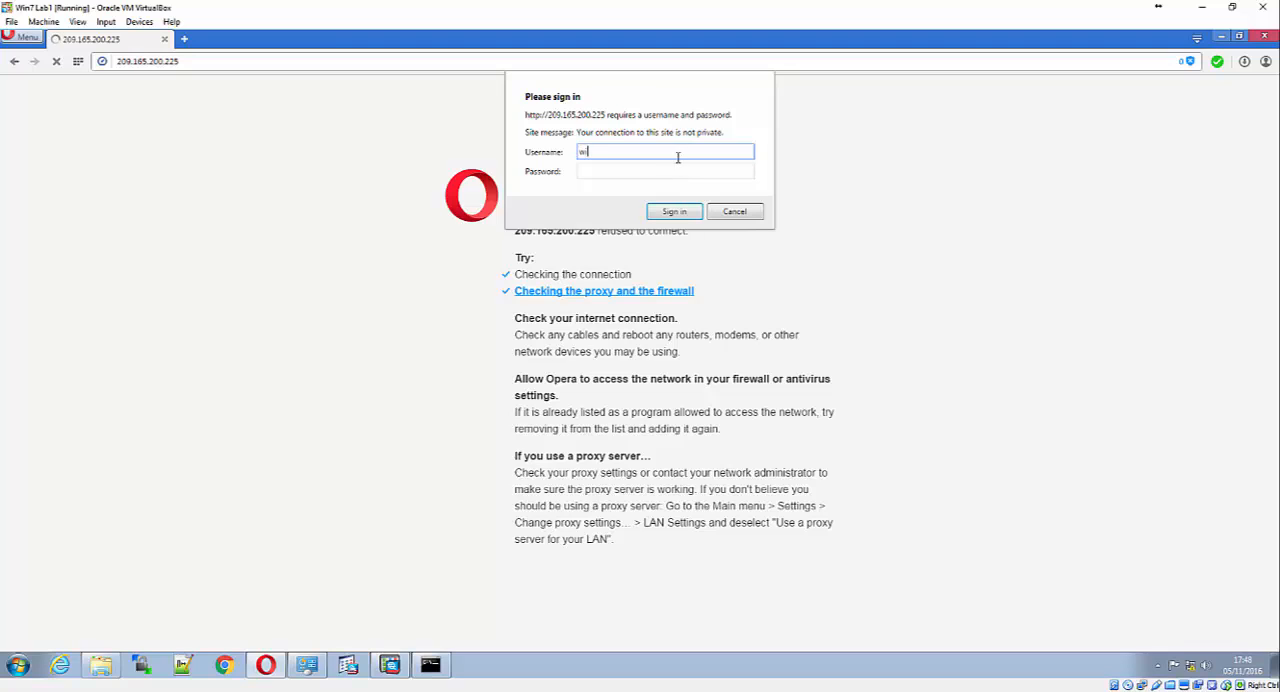
key(Tab)
text(12345)
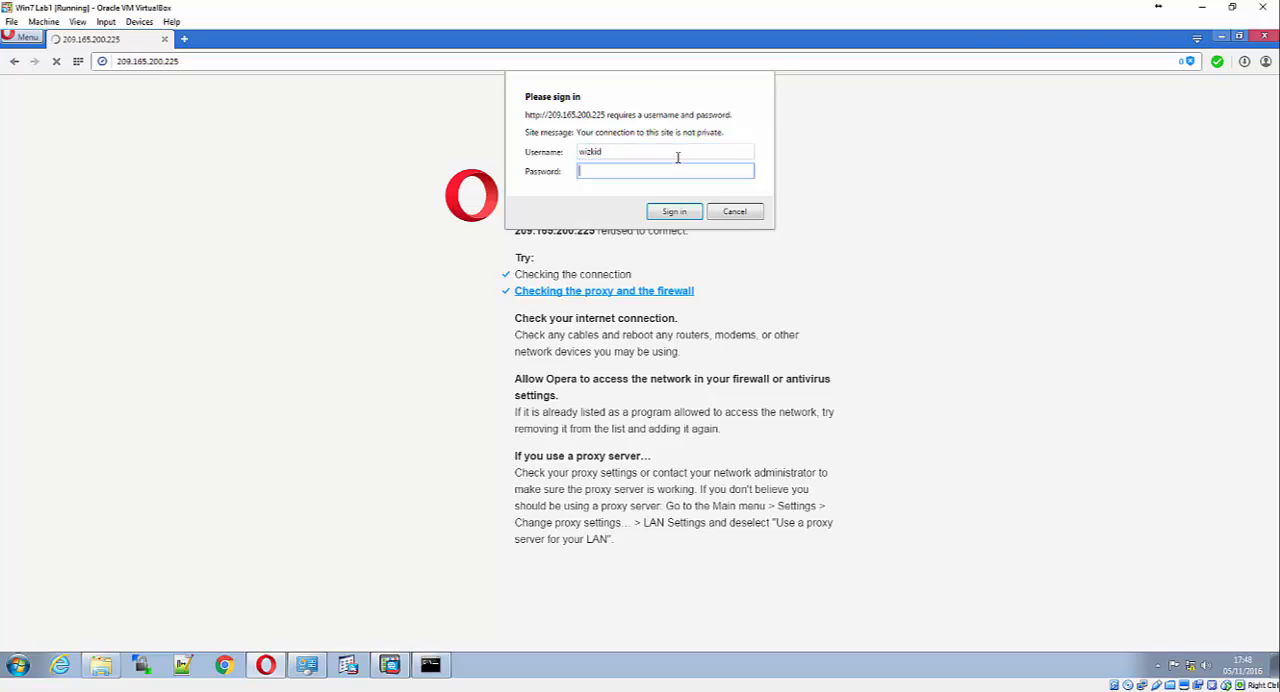
text(12345)
key(Return)
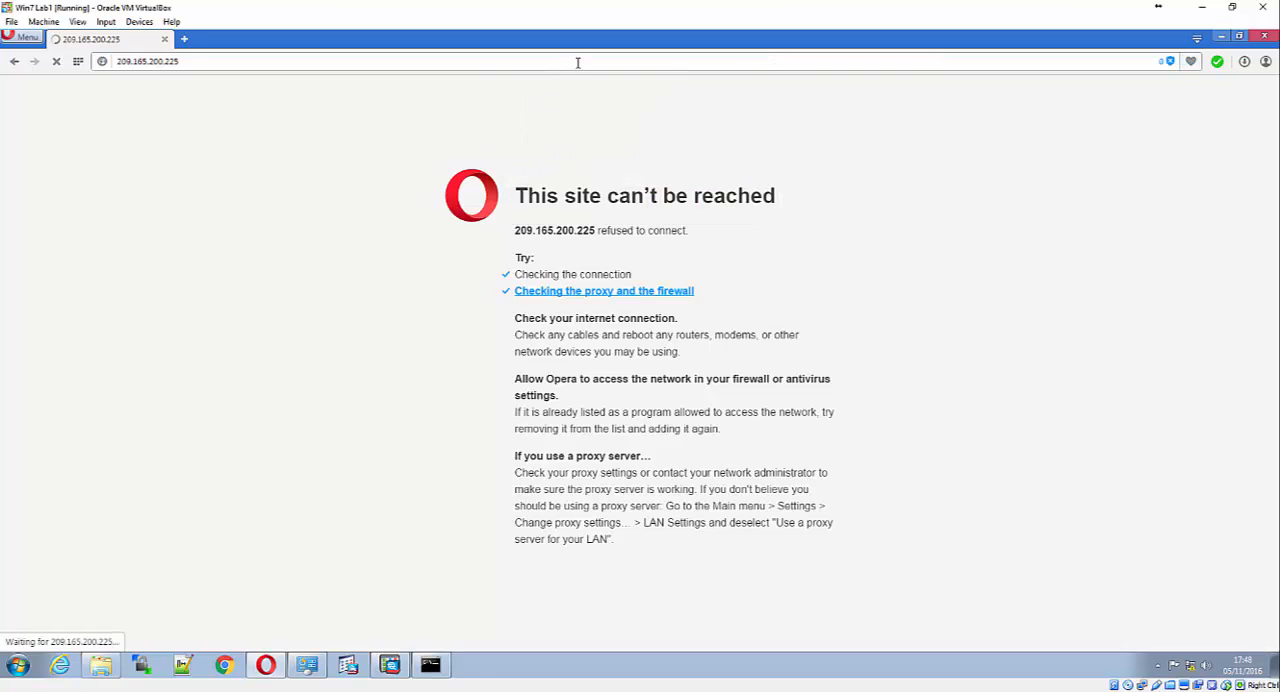
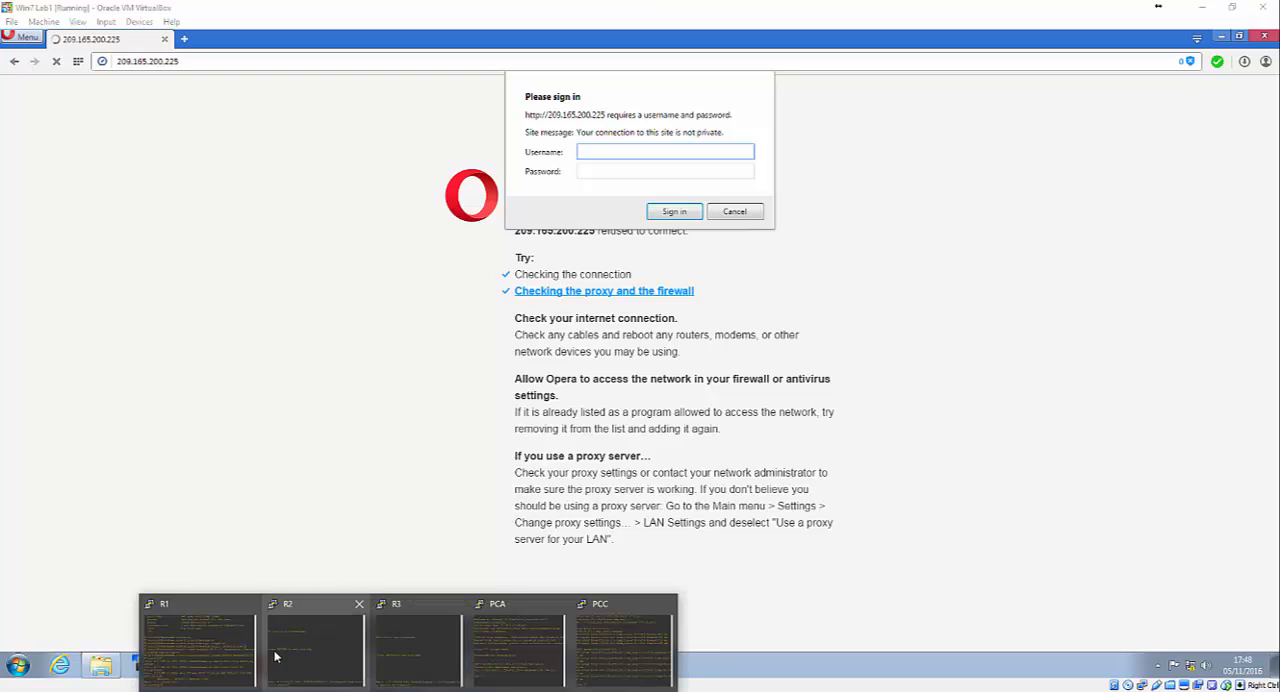
click(240, 635)
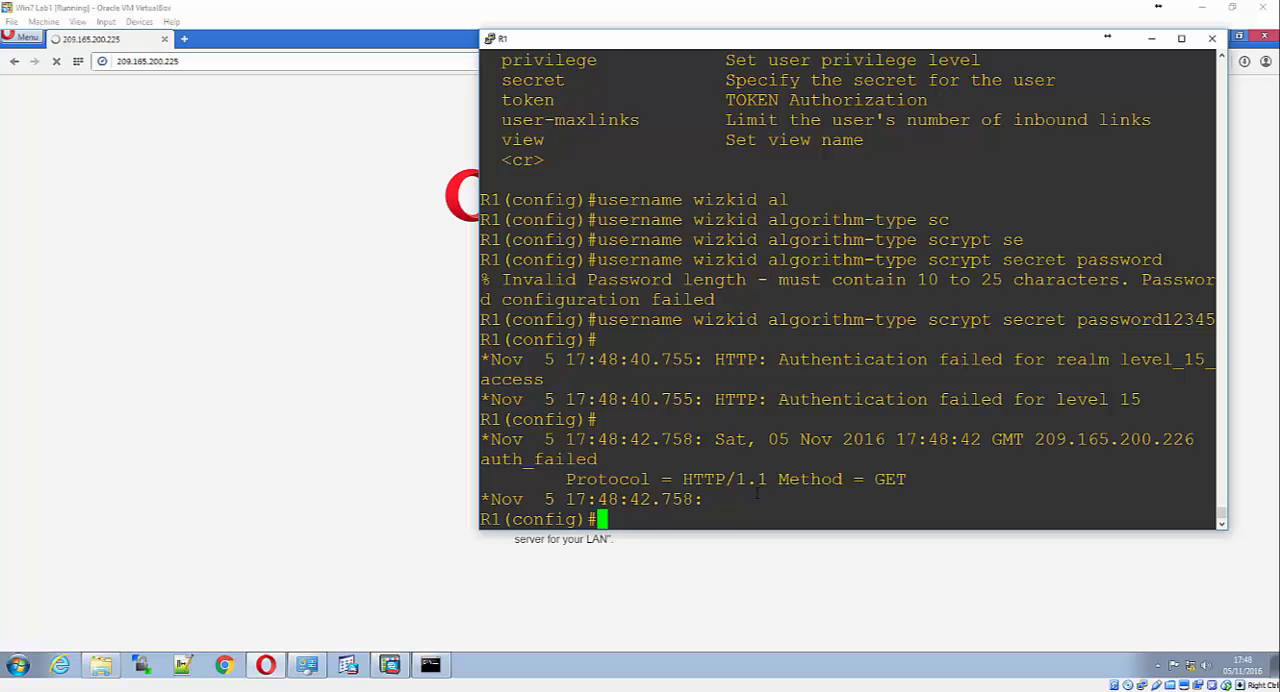
click(56, 61)
click(122, 63)
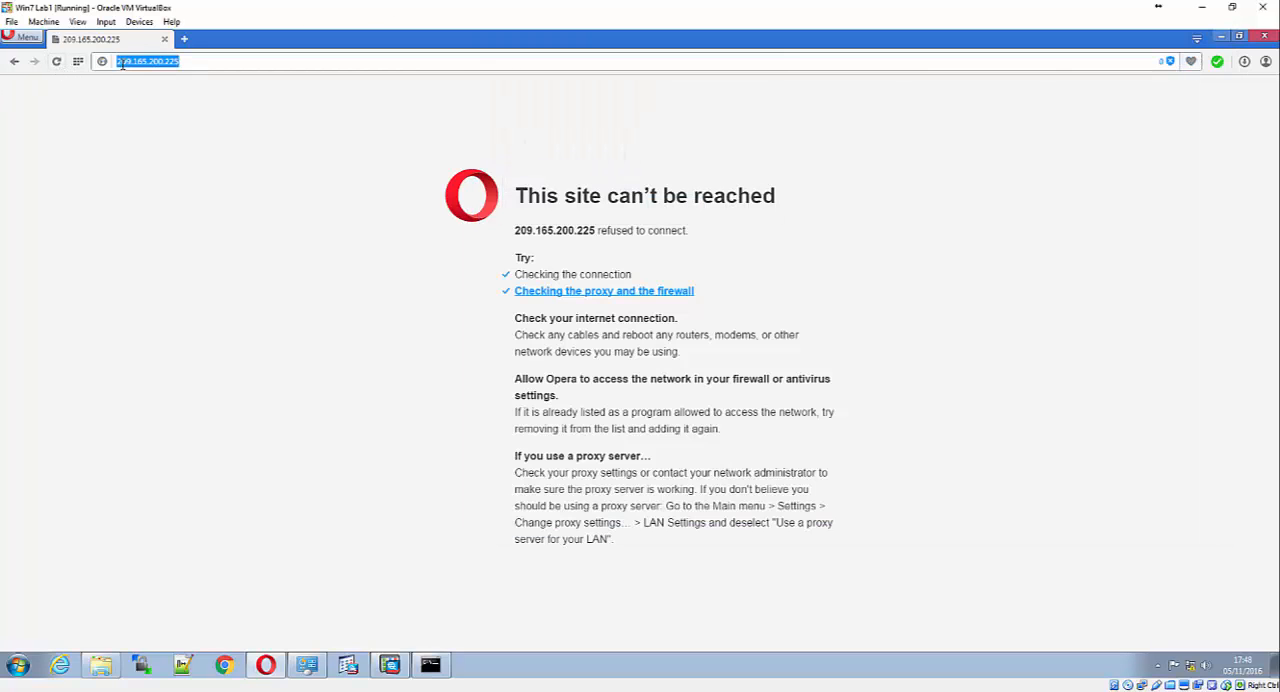
click(122, 63)
text(https)
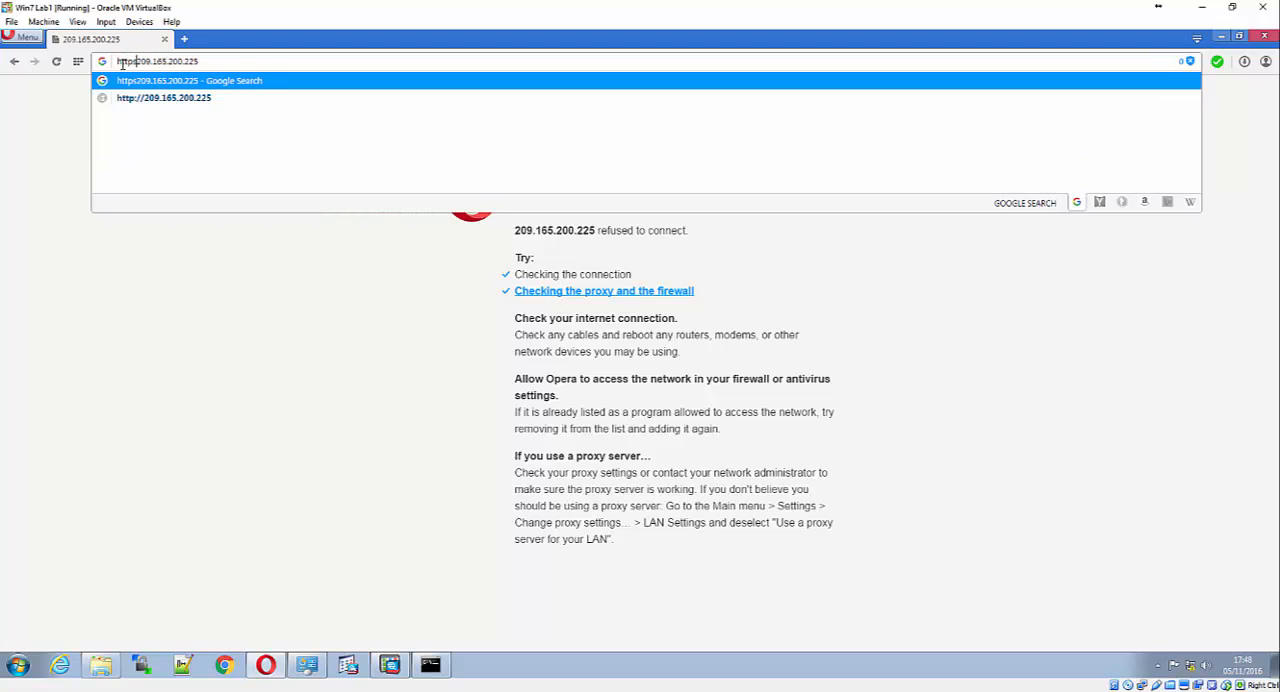
text(://)
key(Return)
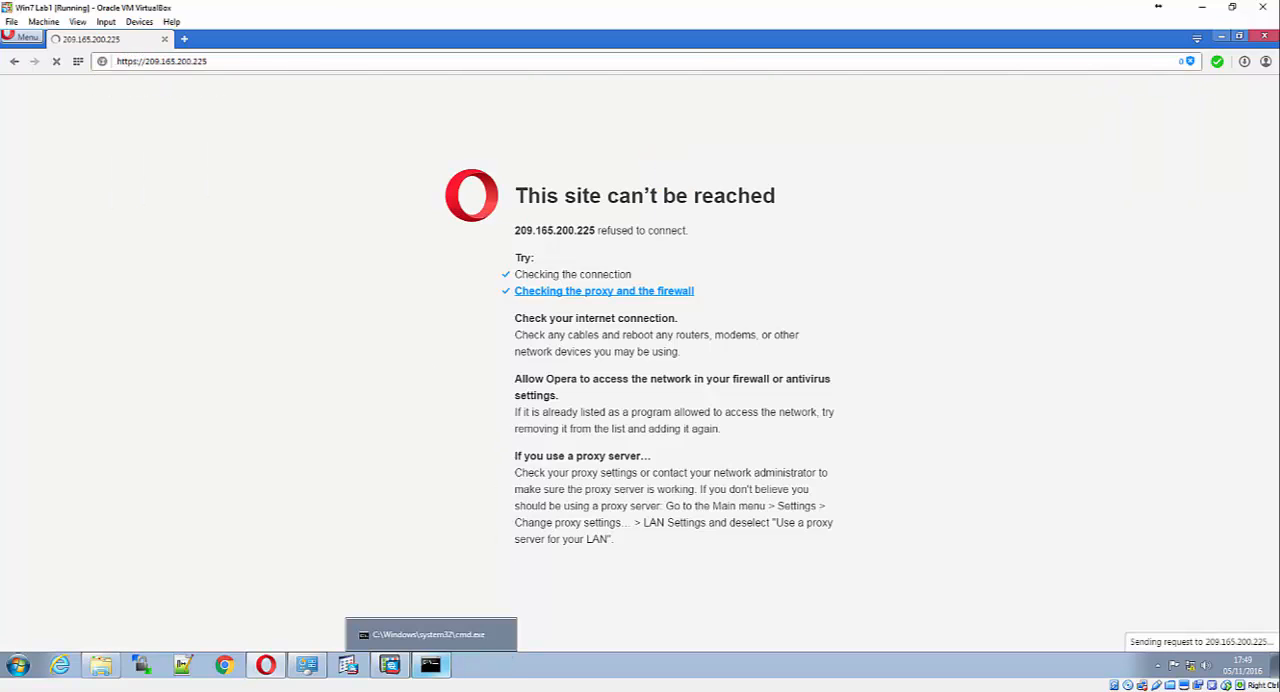
Check R1's console for new HTTP debug messages and return to the Opera window
click(430, 664)
click(215, 655)
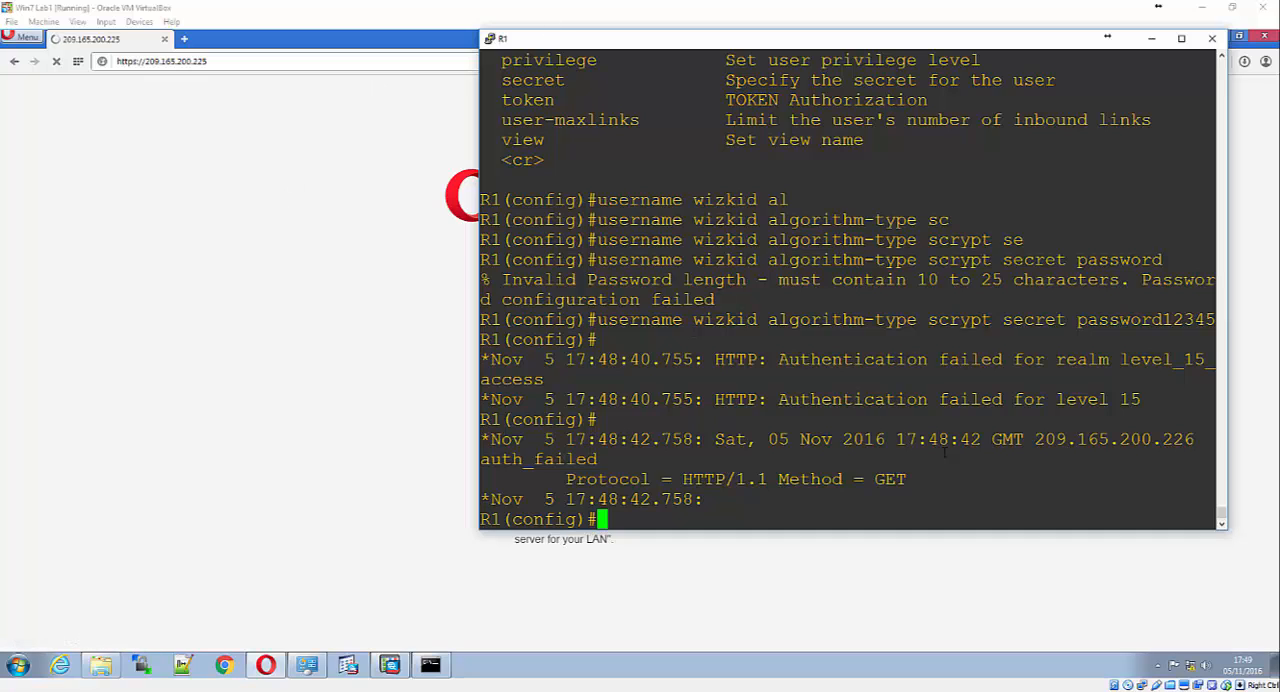
click(363, 217)
click(677, 174)
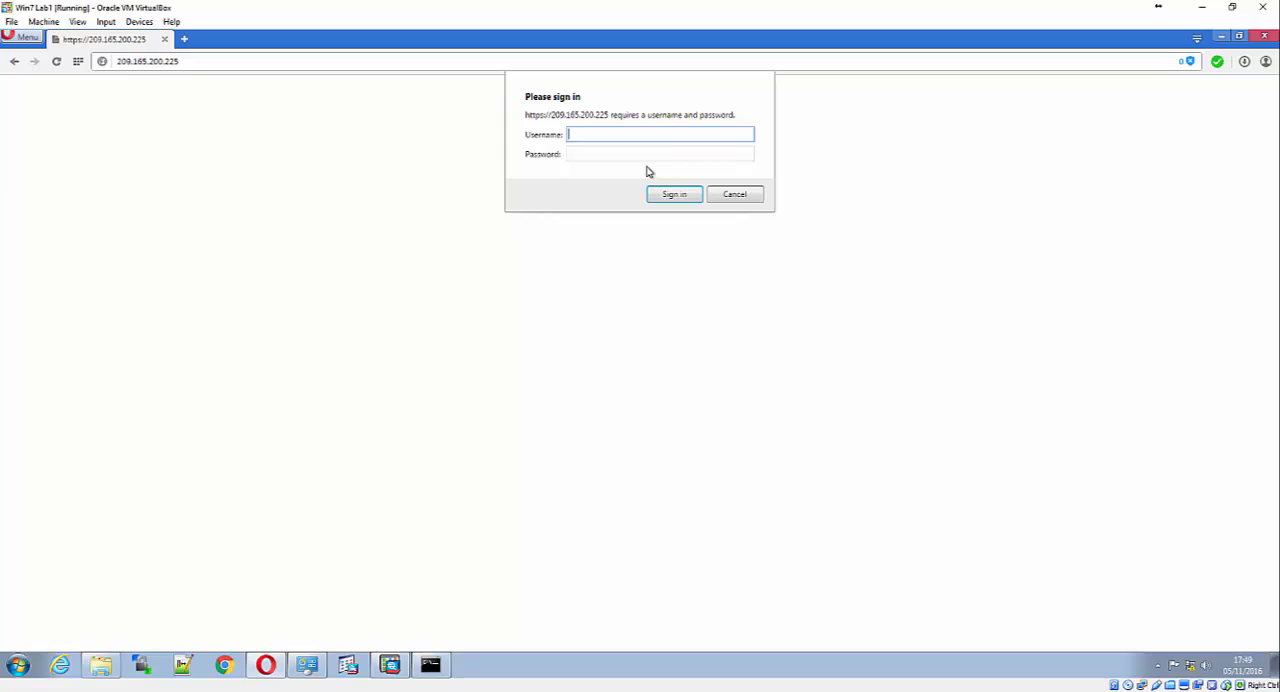
text(wizkid)
key(Tab)
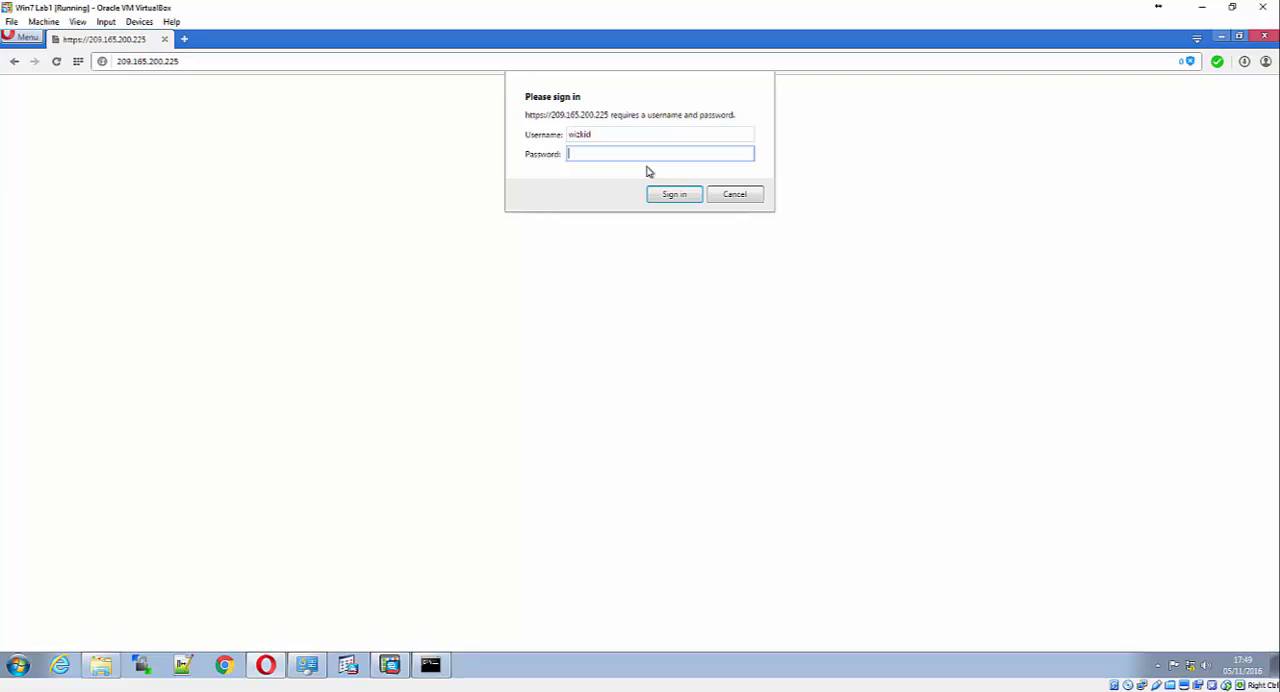
text(*******)
key(BackSpace)
key(BackSpace)
key(BackSpace)
key(BackSpace)
key(BackSpace)
key(BackSpace)
key(BackSpace)
text(************)
key(Return)
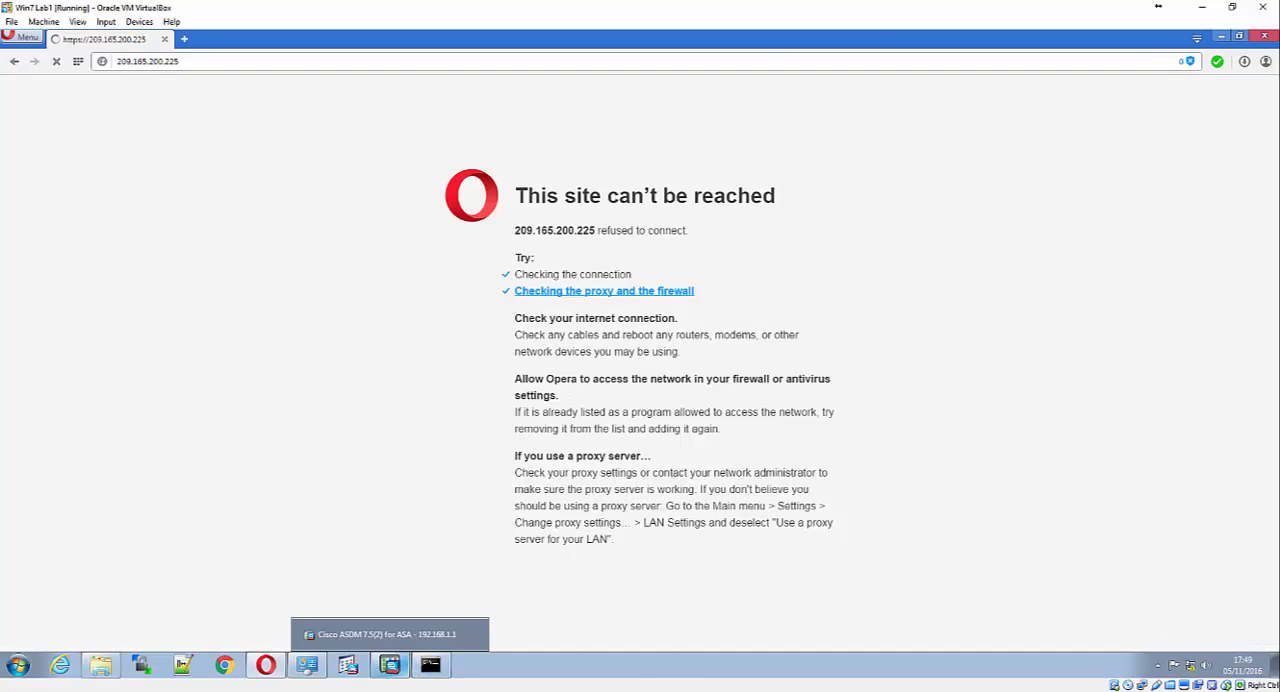
mouse_move(389, 664)
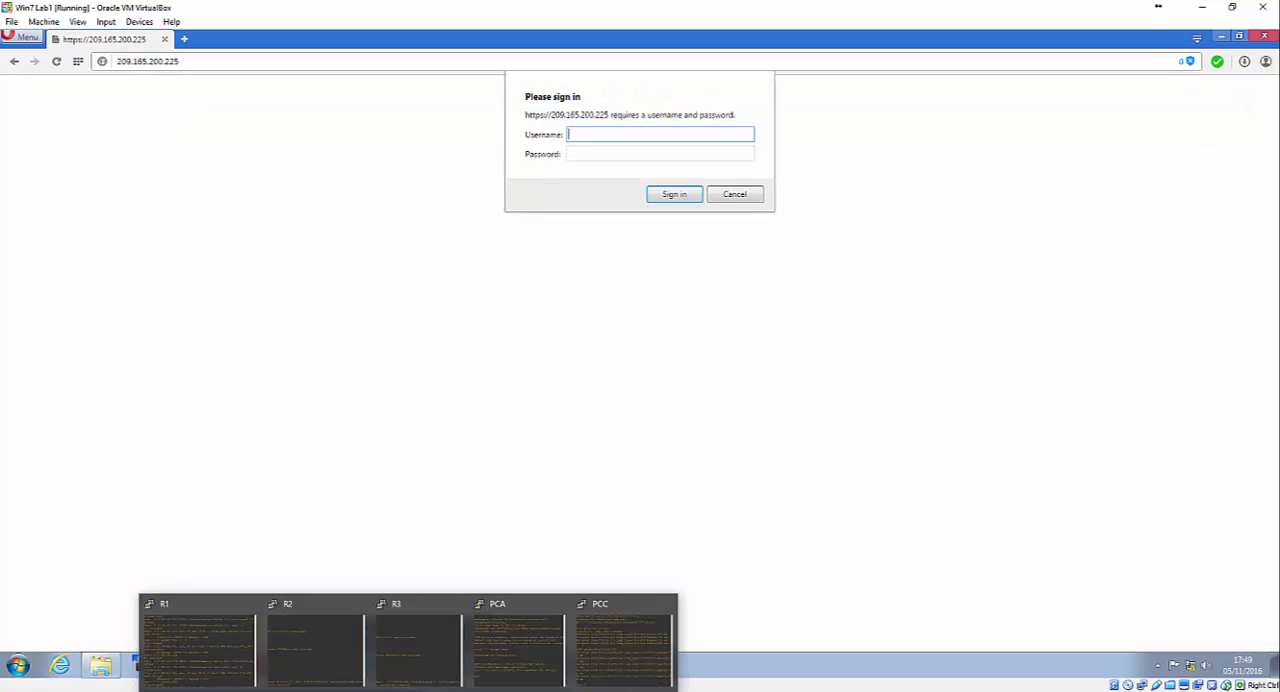
click(209, 632)
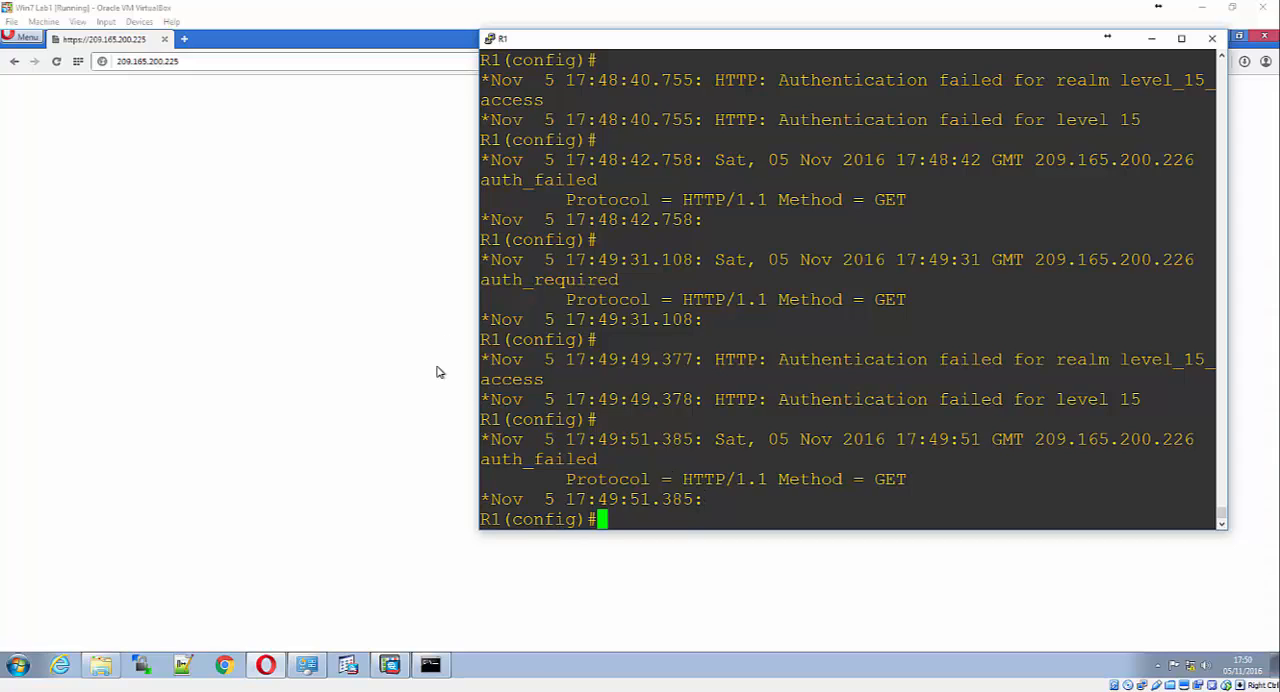
click(287, 129)
click(596, 130)
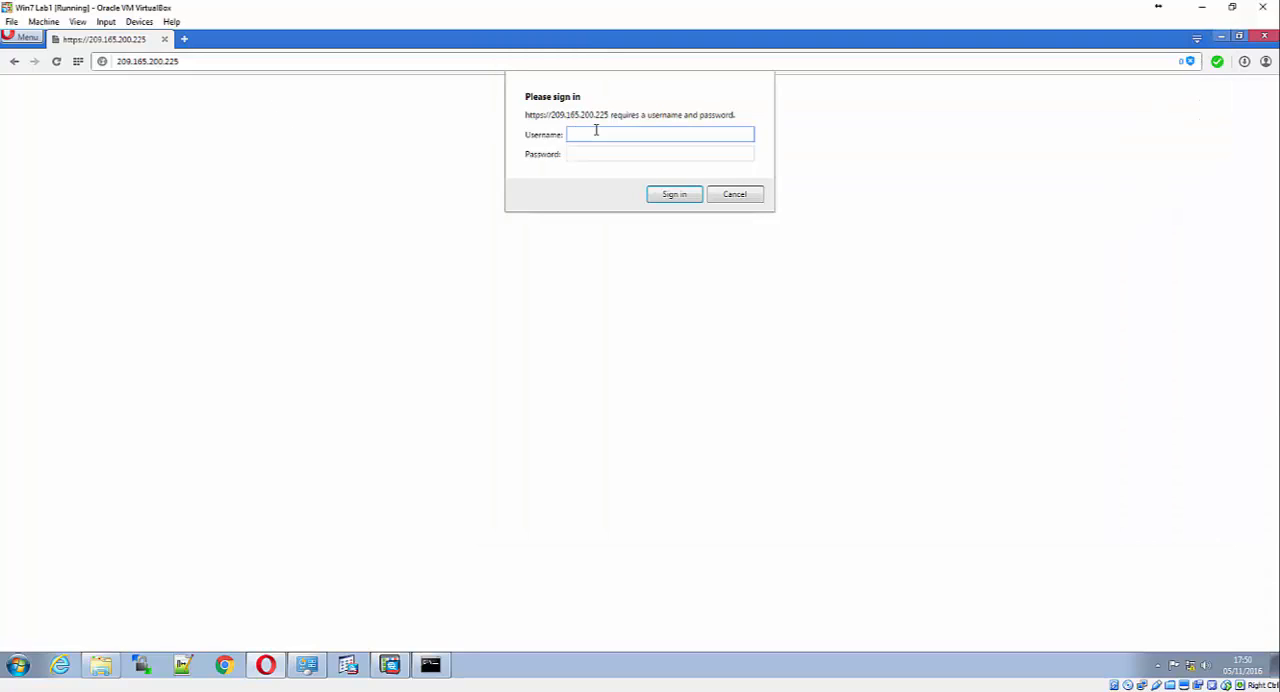
text(admin0)
key(Tab)
click(596, 132)
key(Left)
key(BackSpace)
click(706, 154)
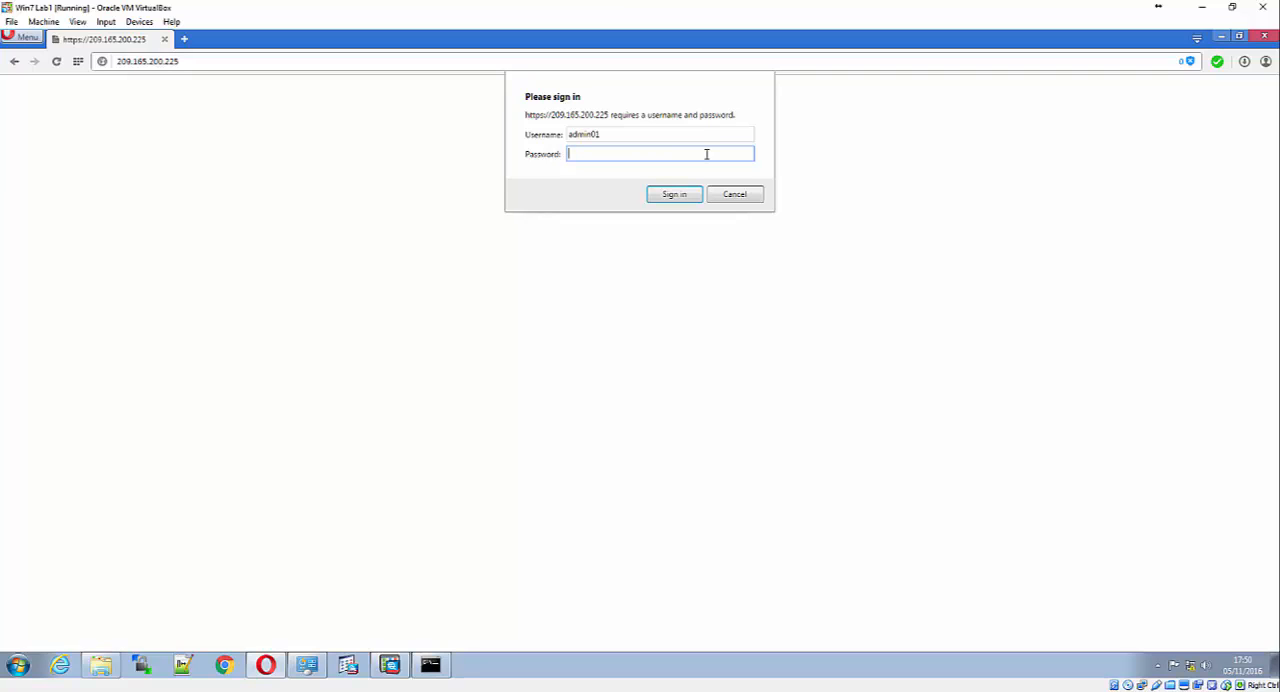
text(***********)
key(Return)
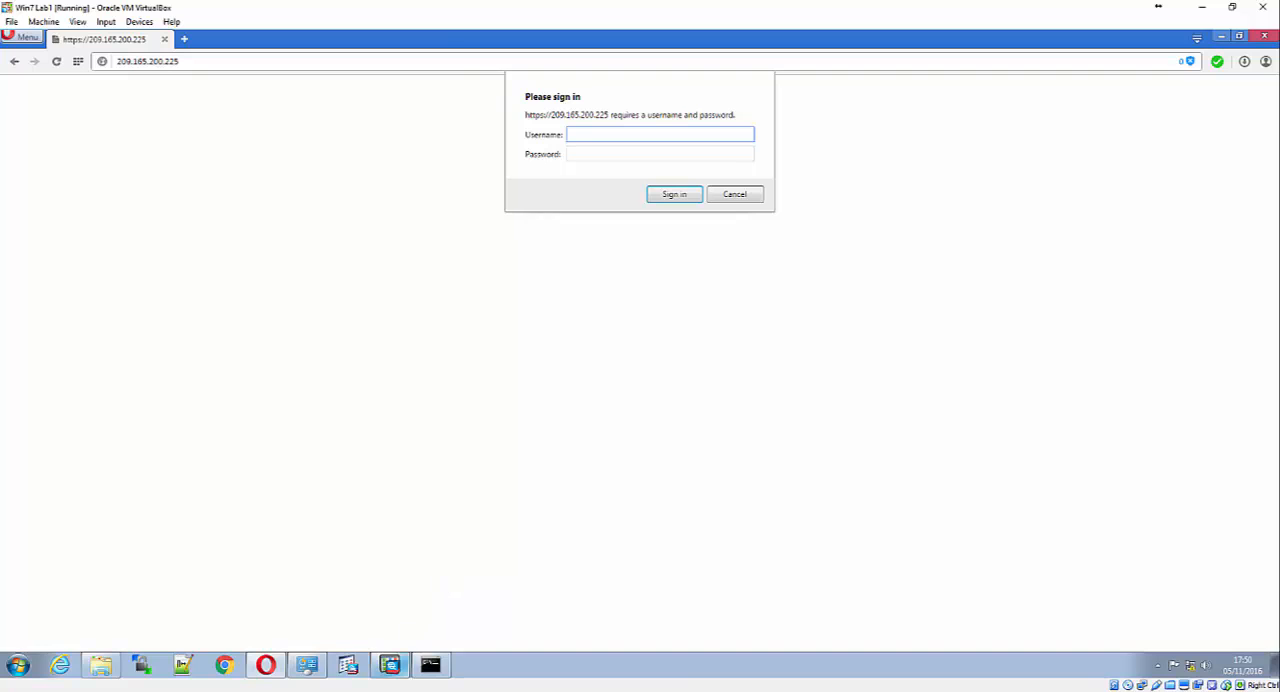
Turn off all debugging on R1 with the command do u all
mouse_move(430, 665)
click(200, 635)
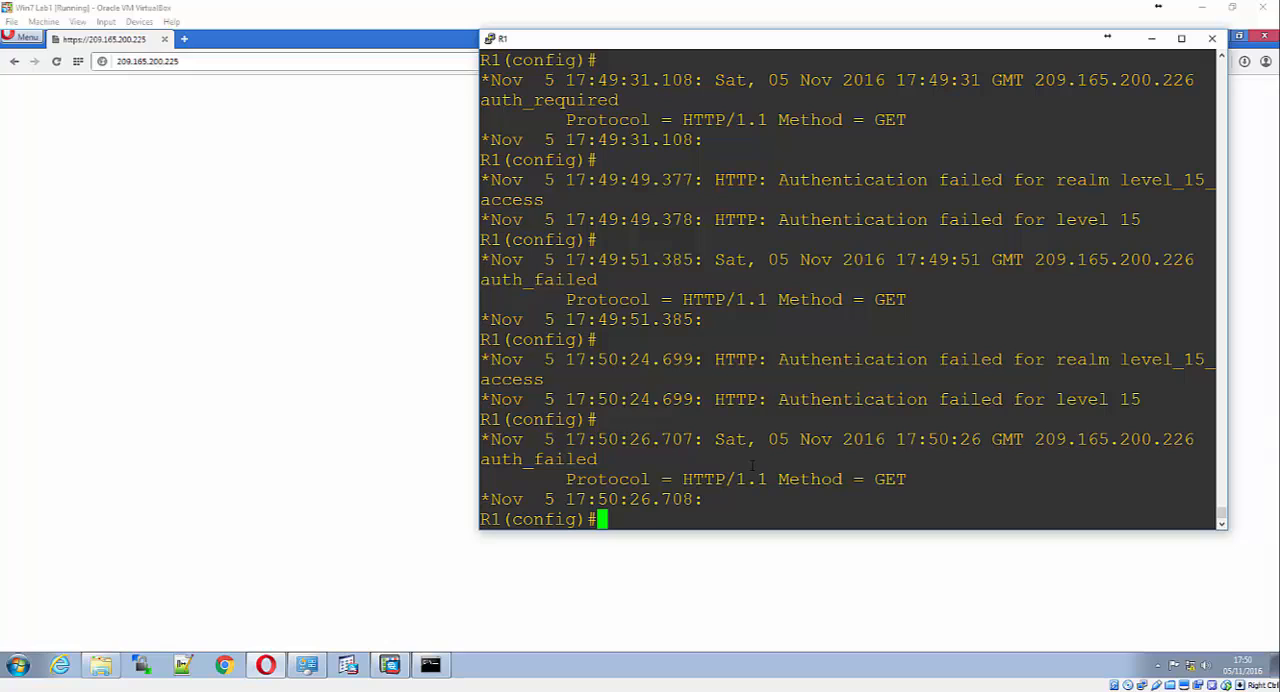
text(do u all)
key(Return)
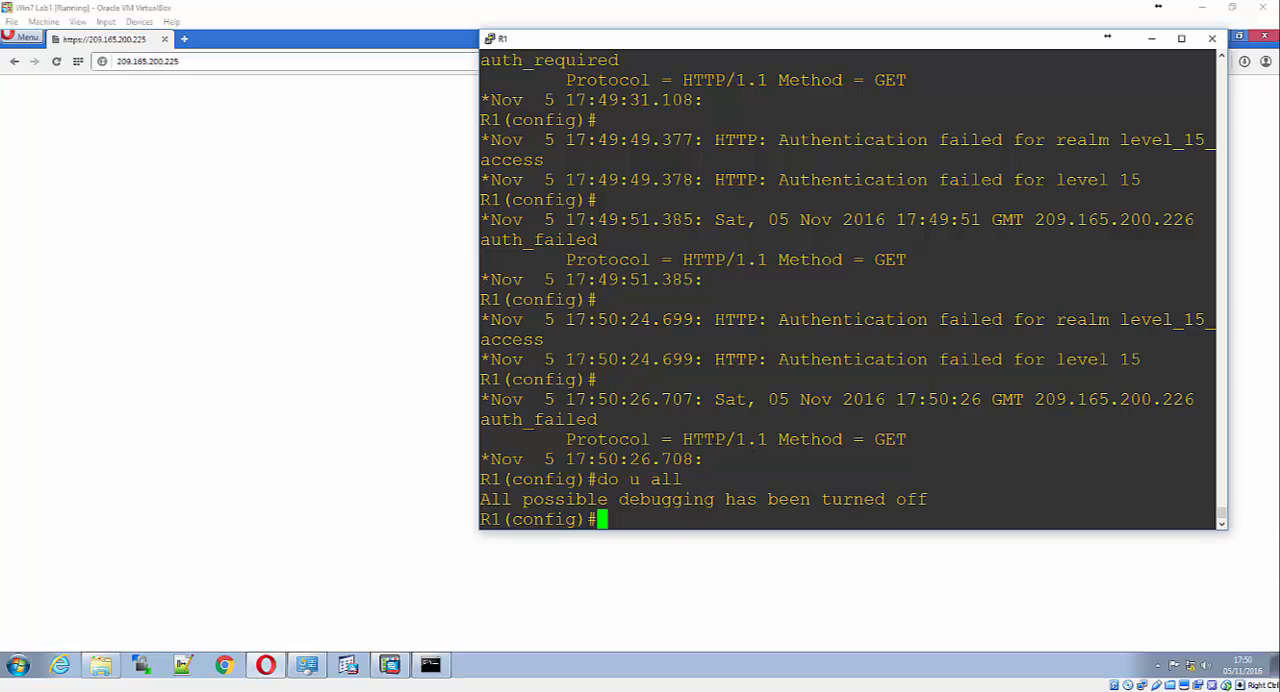
Switch to ASDM, select the inside interface in the interface status list and enable ASDM logging
click(389, 665)
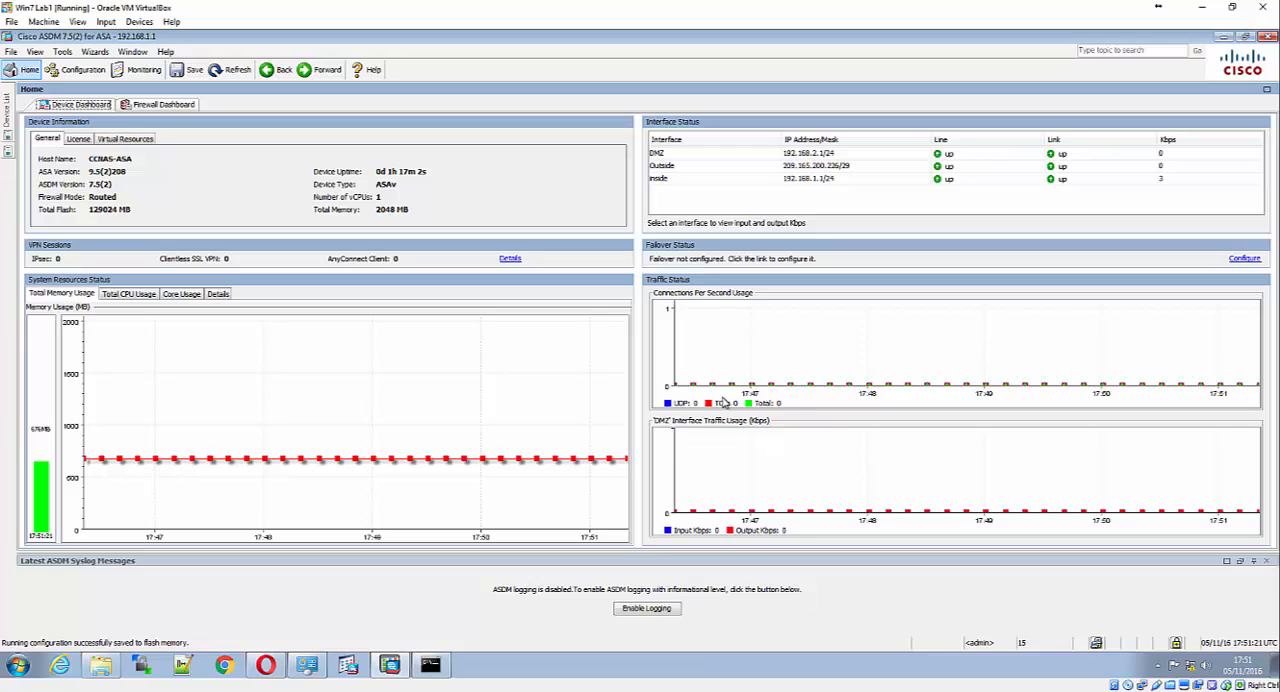
click(755, 158)
click(712, 181)
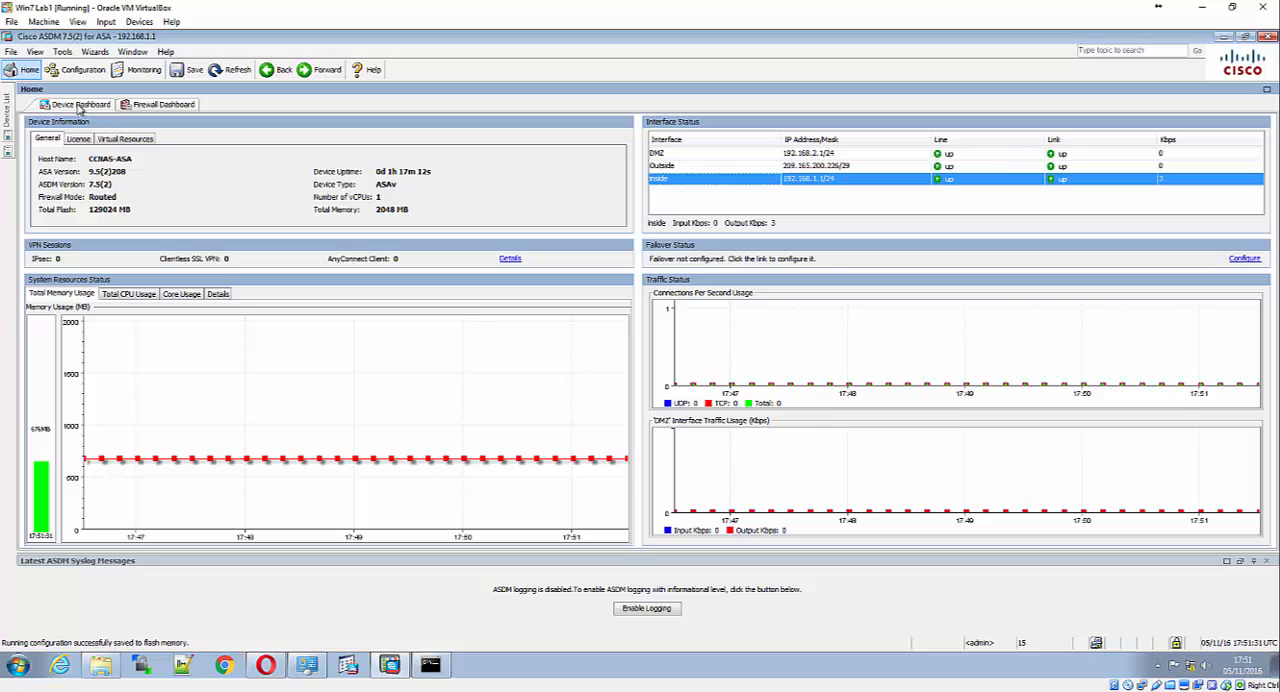
click(6, 126)
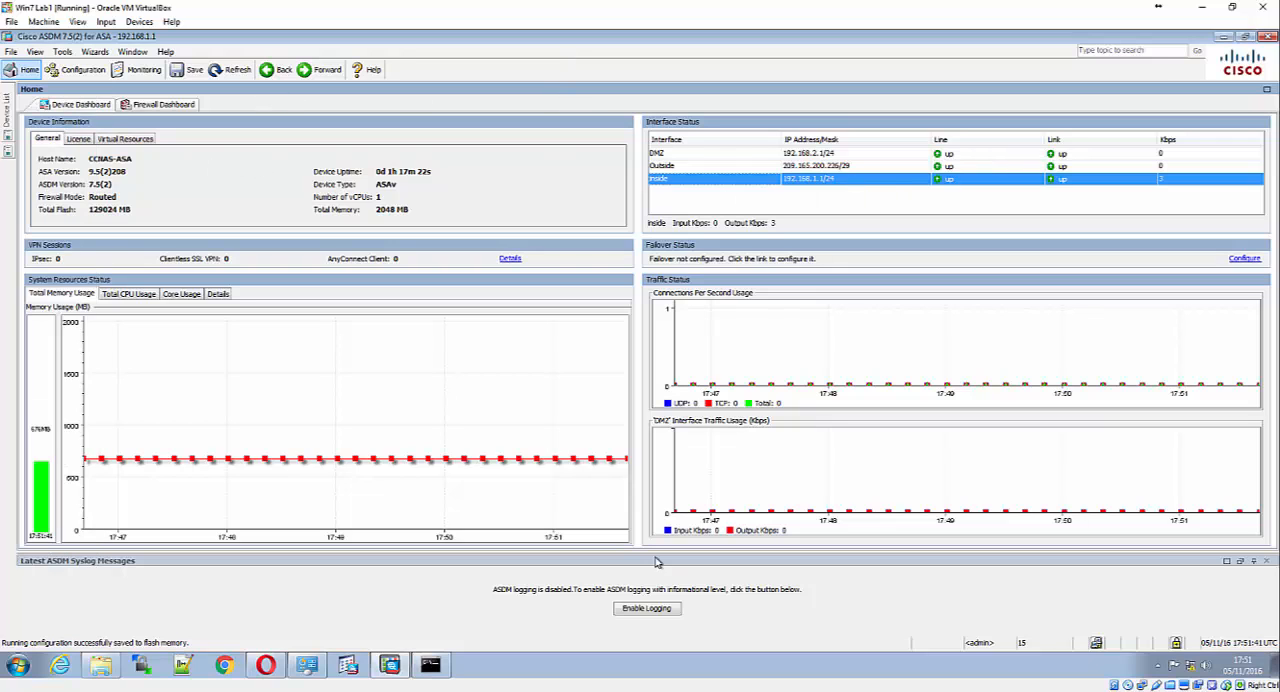
click(656, 610)
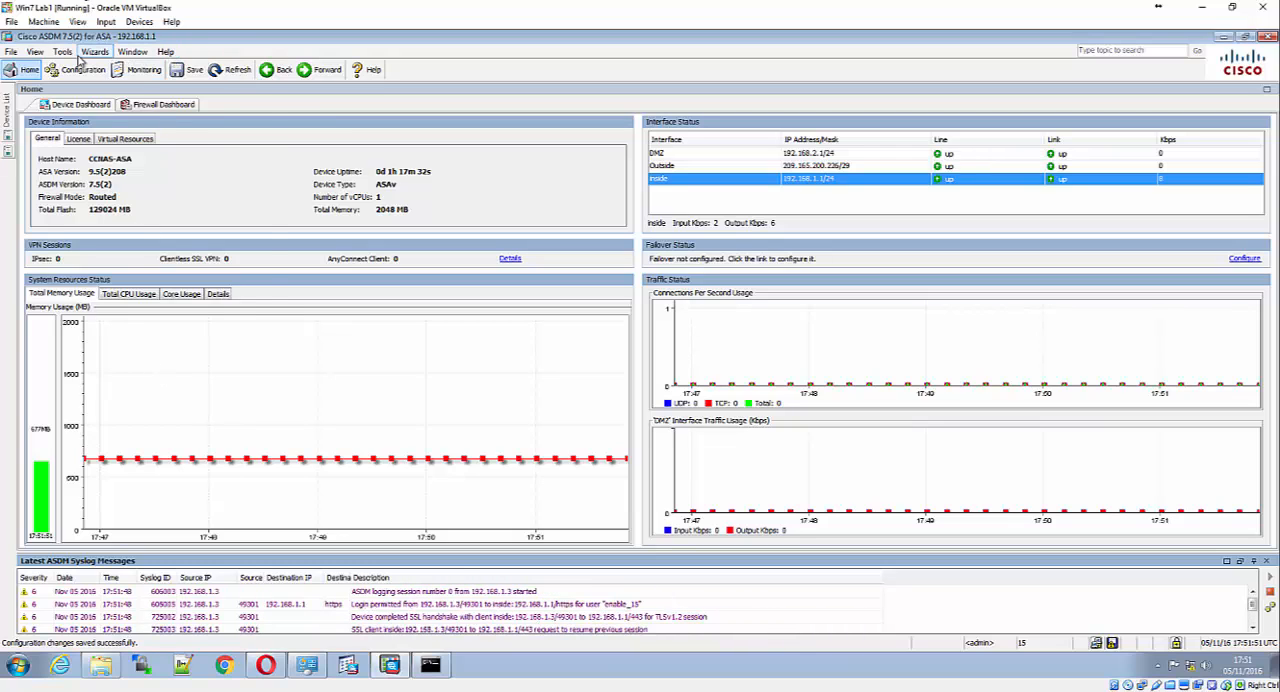
Look over the available ASDM tools and view the traffic overview on the Firewall Dashboard
click(66, 54)
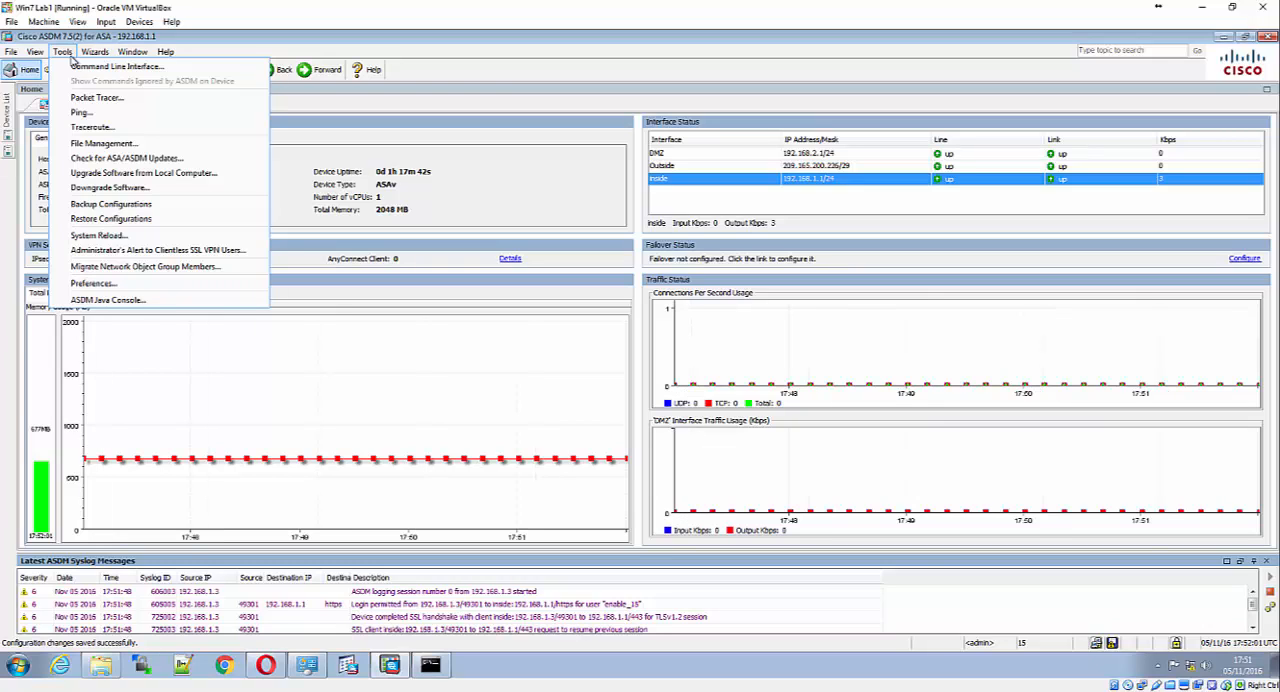
click(72, 57)
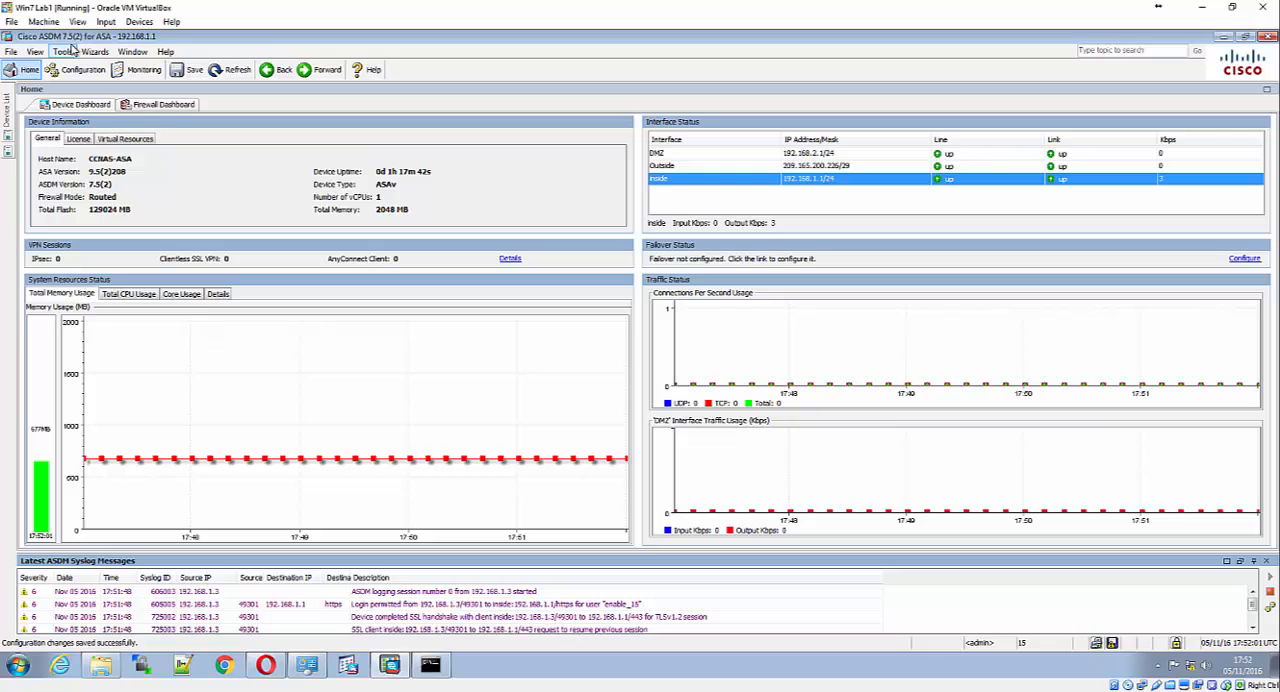
click(150, 104)
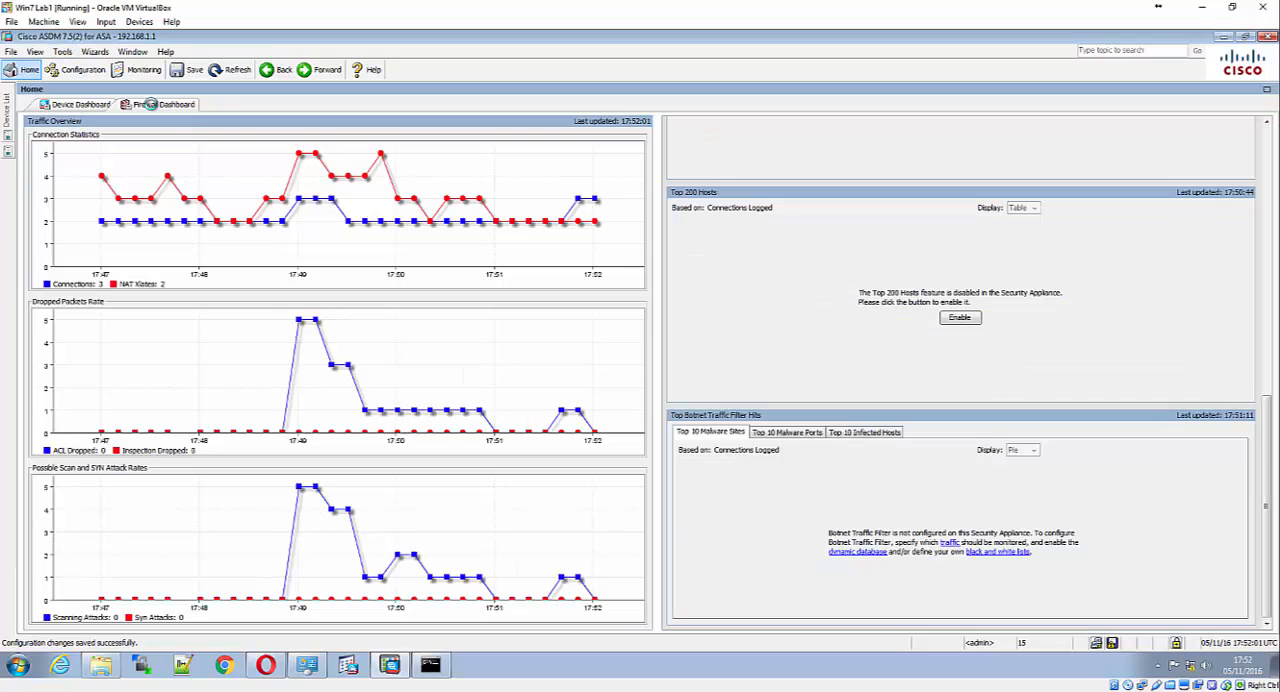
click(84, 106)
Show the ASA's interface list in Device Setup, inspect the inside interface's edit settings and close them unchanged
click(84, 72)
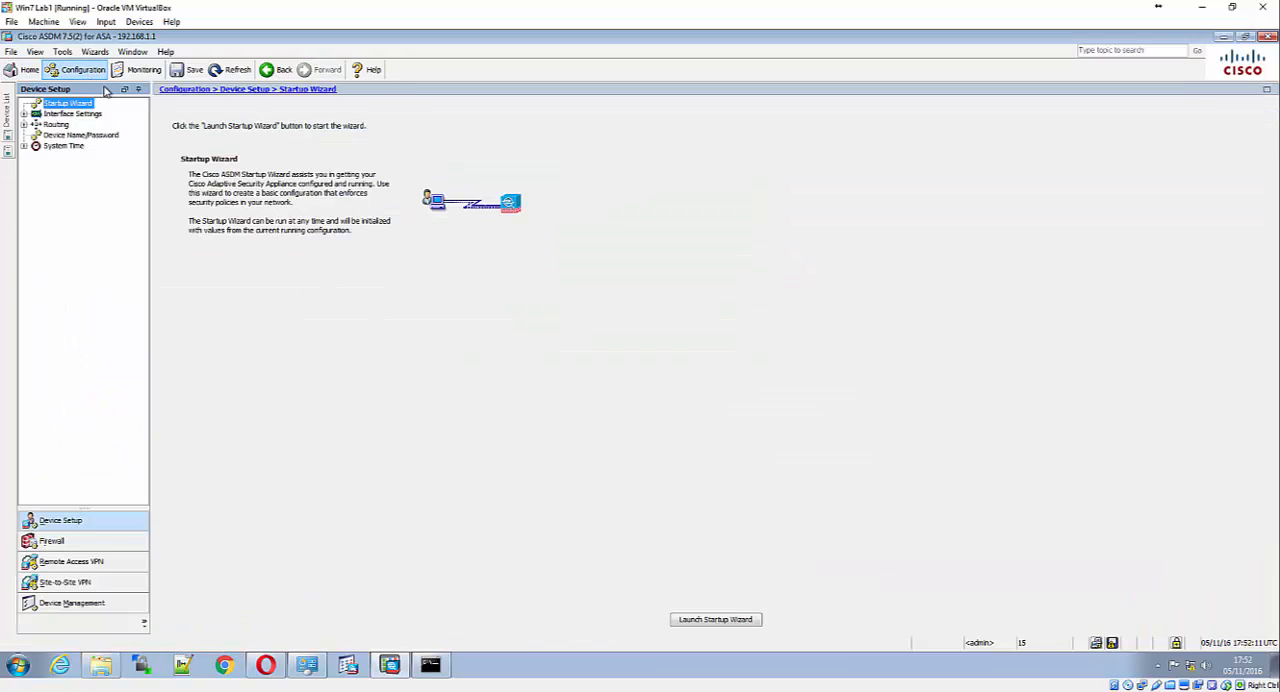
click(25, 115)
click(56, 114)
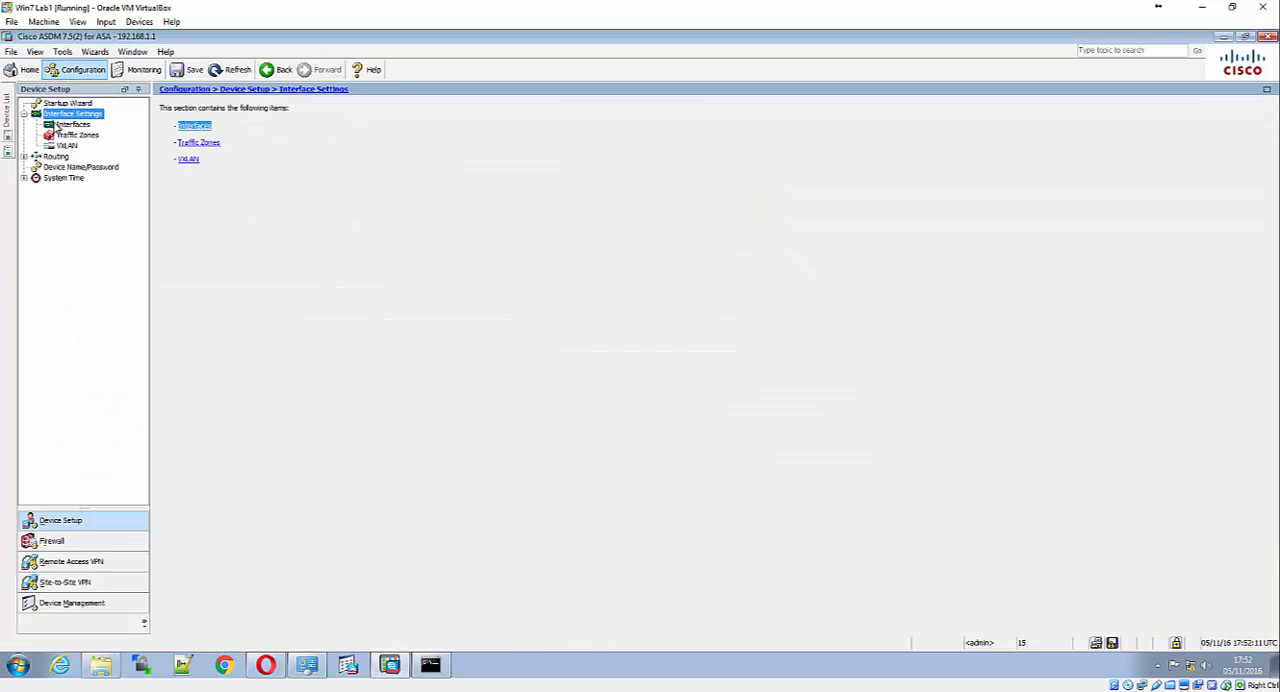
click(188, 124)
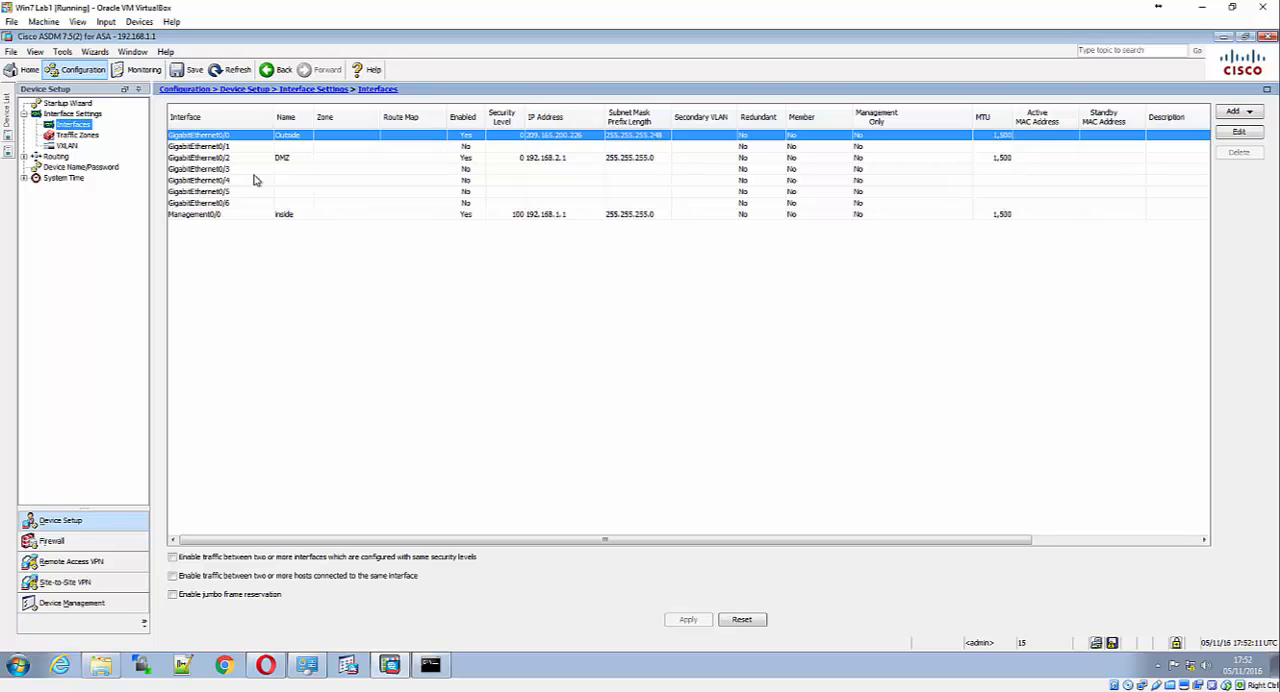
click(302, 158)
click(290, 214)
right_click(291, 216)
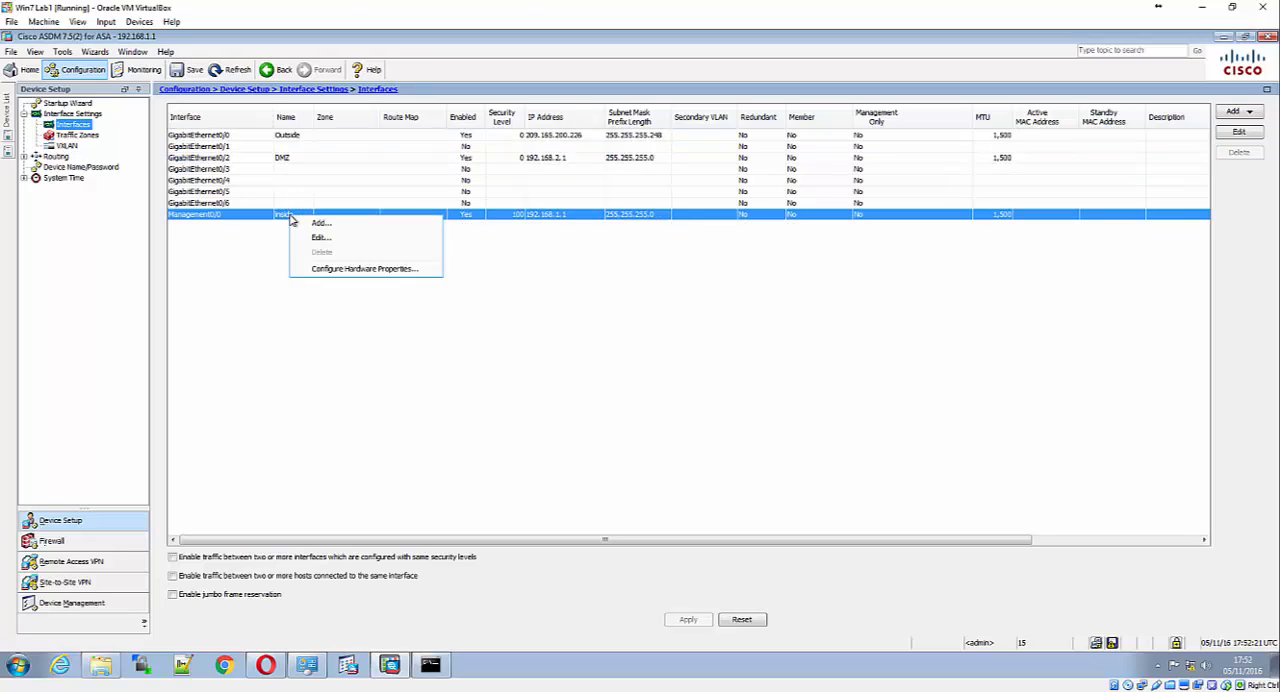
click(260, 219)
double_click(260, 219)
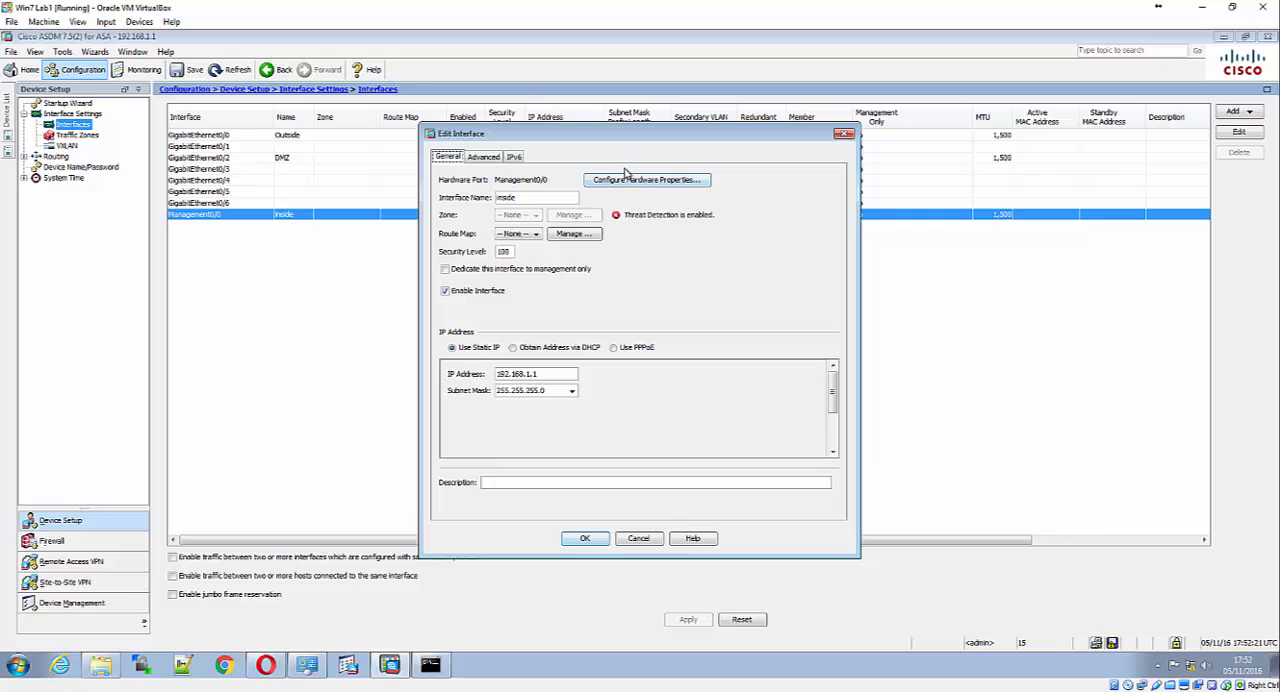
click(845, 134)
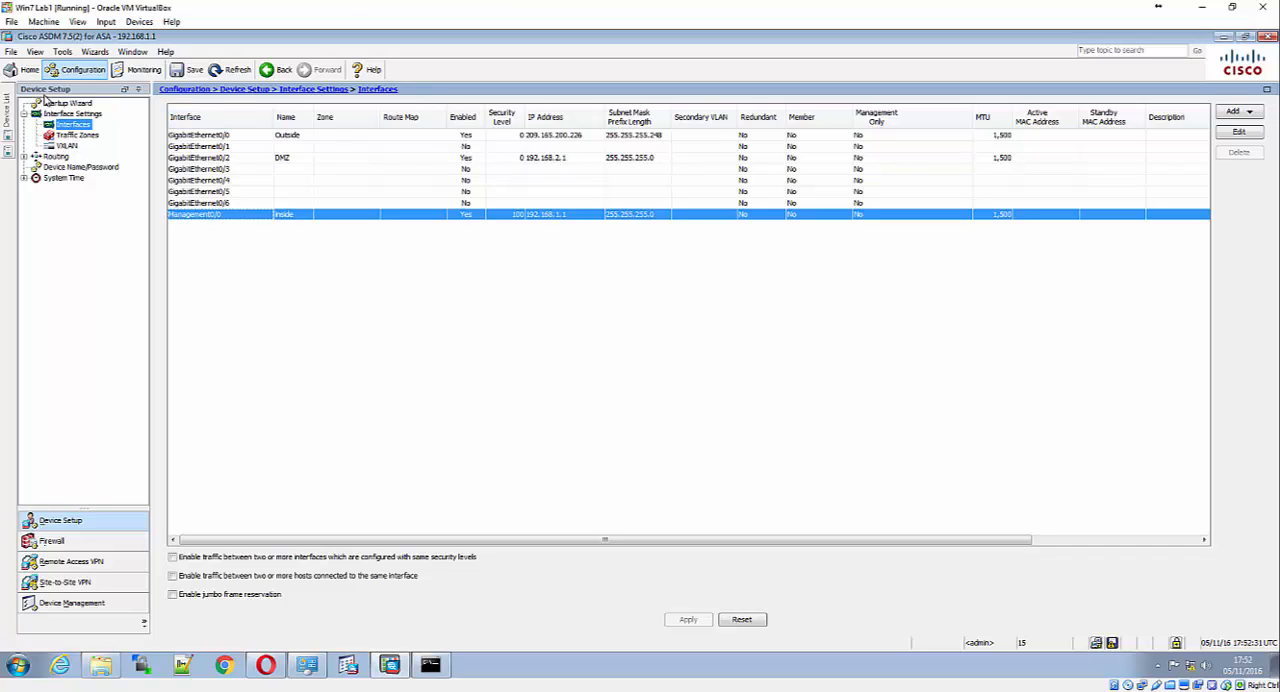
Return to the Device Dashboard, select the inside interface and read the explanations of the latest syslog messages
click(24, 69)
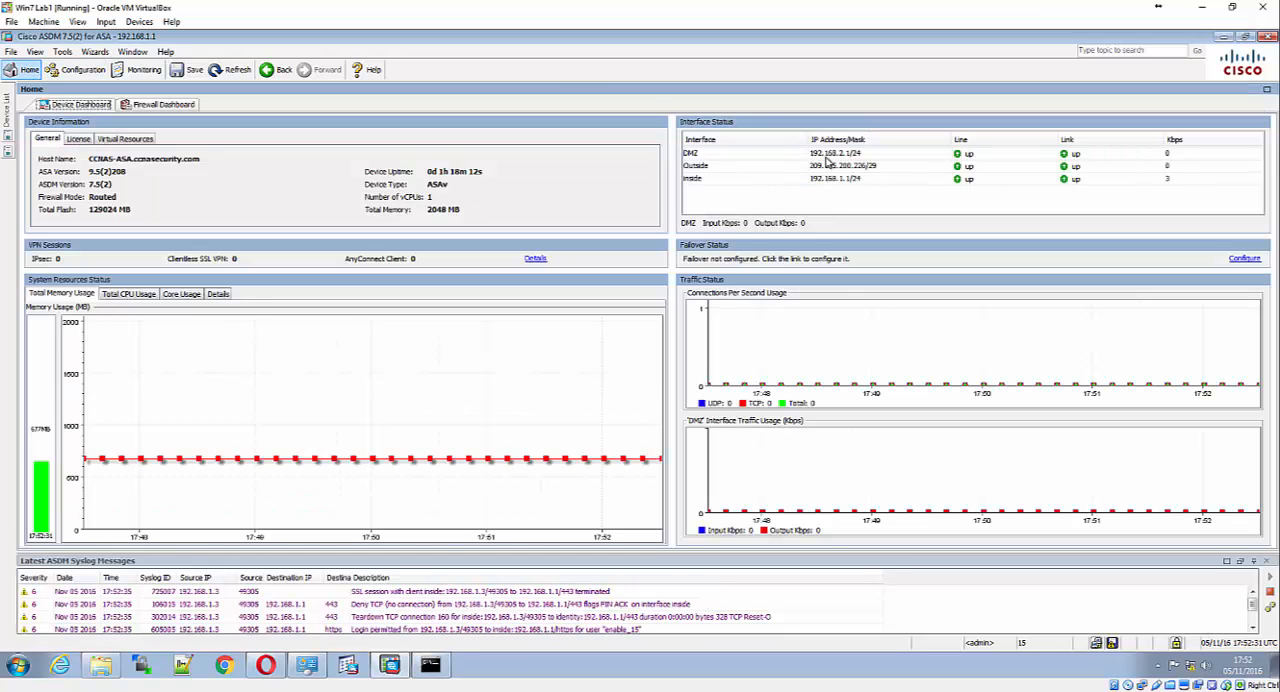
click(829, 180)
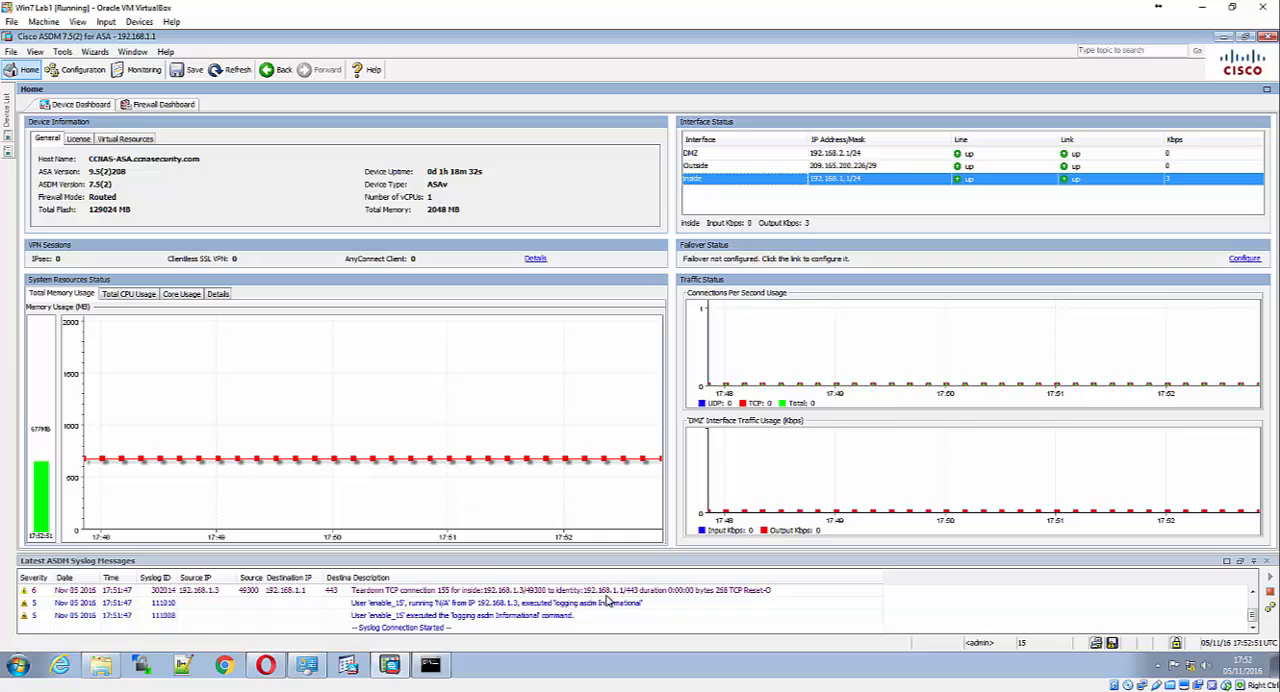
mouse_move(644, 598)
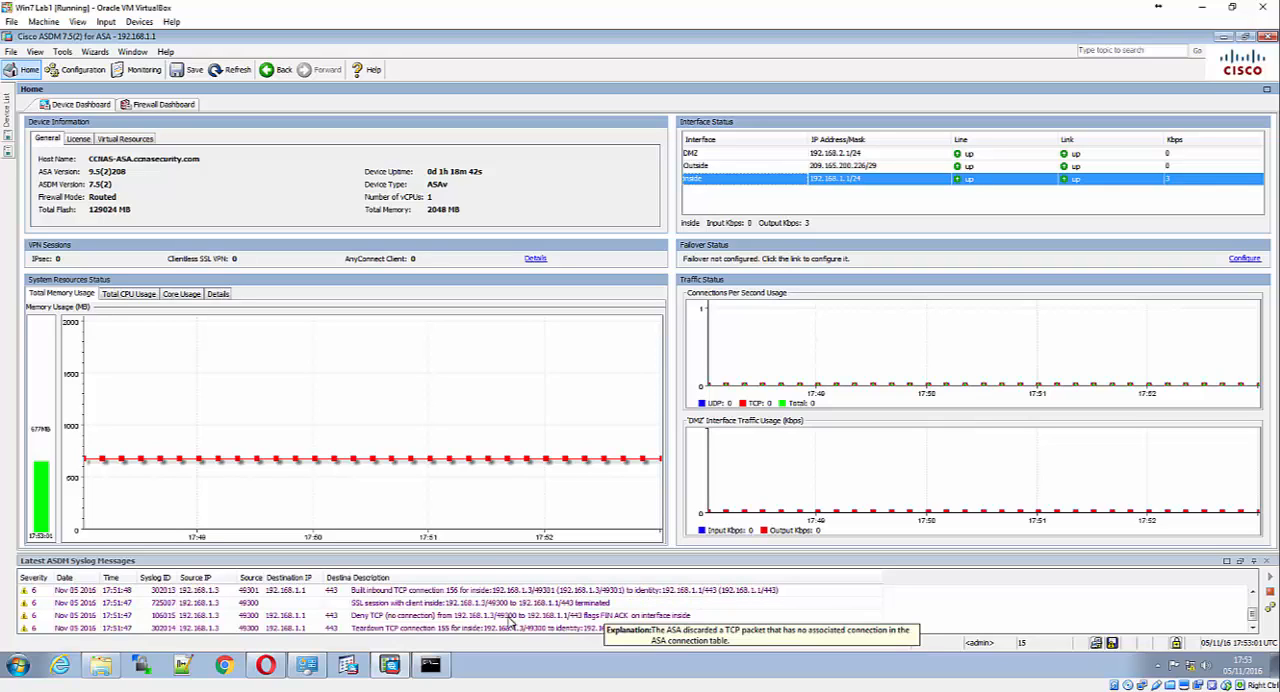
mouse_move(482, 624)
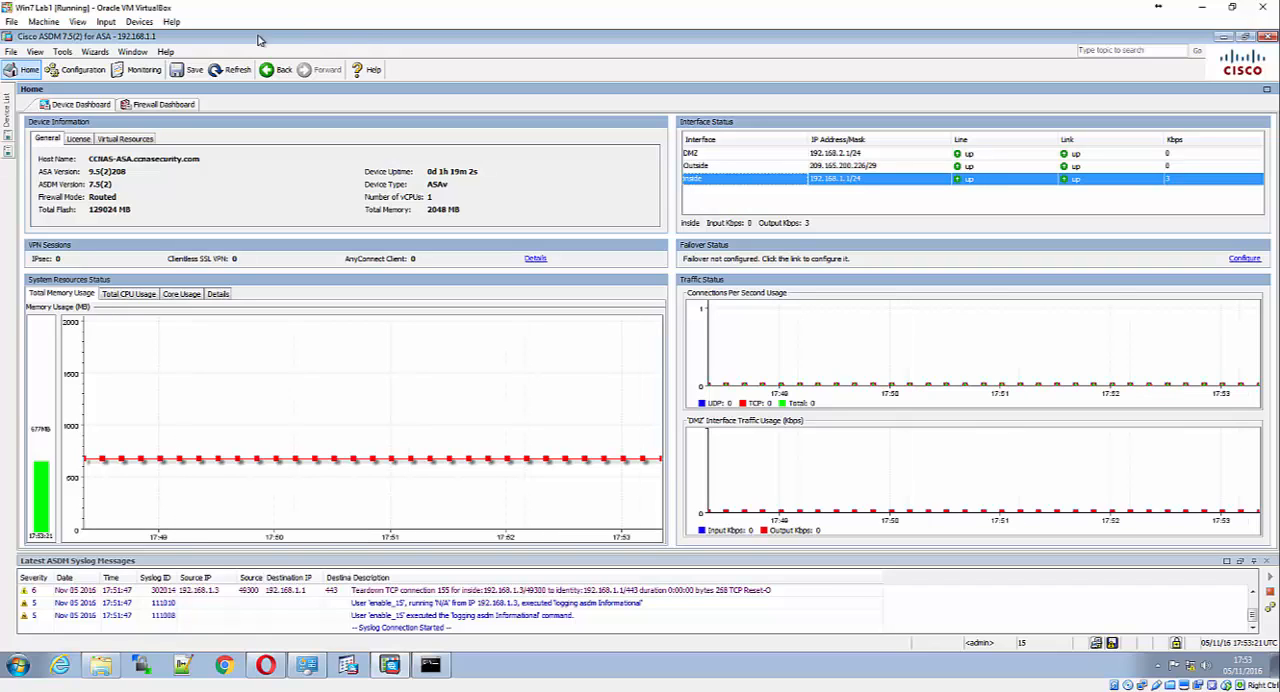
Start Packet Tracer and choose inside as the interface for the simulated TCP packet
click(66, 52)
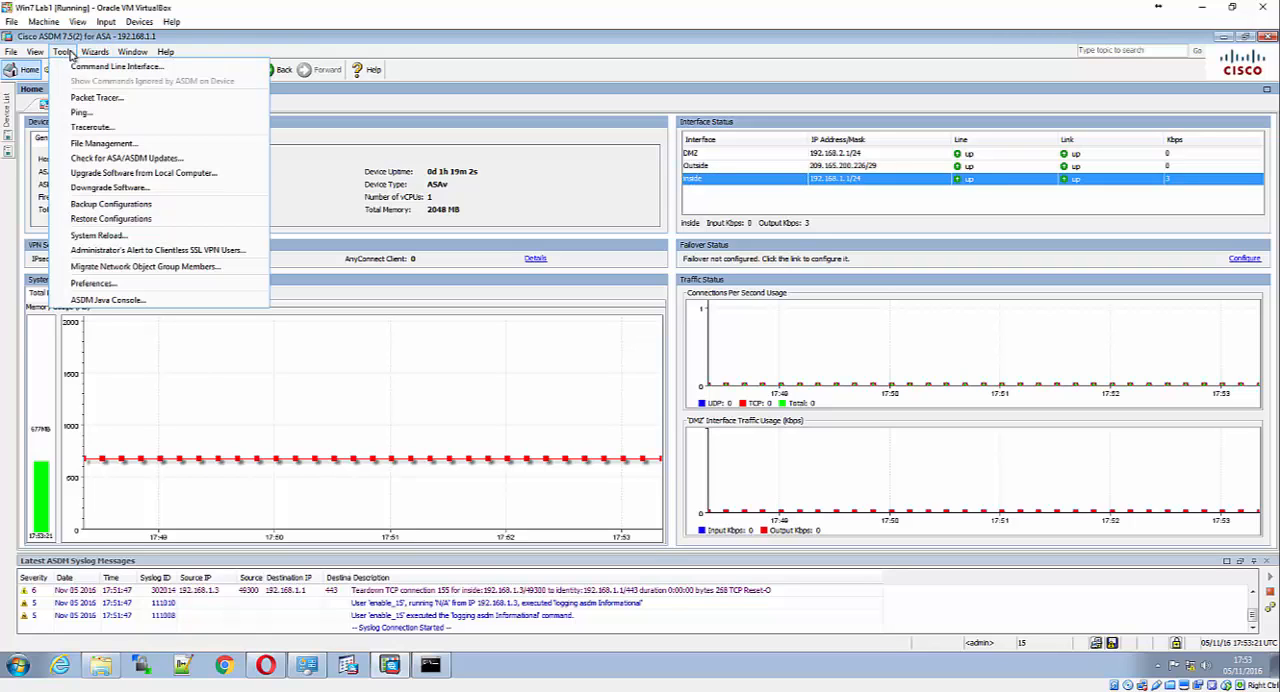
click(80, 97)
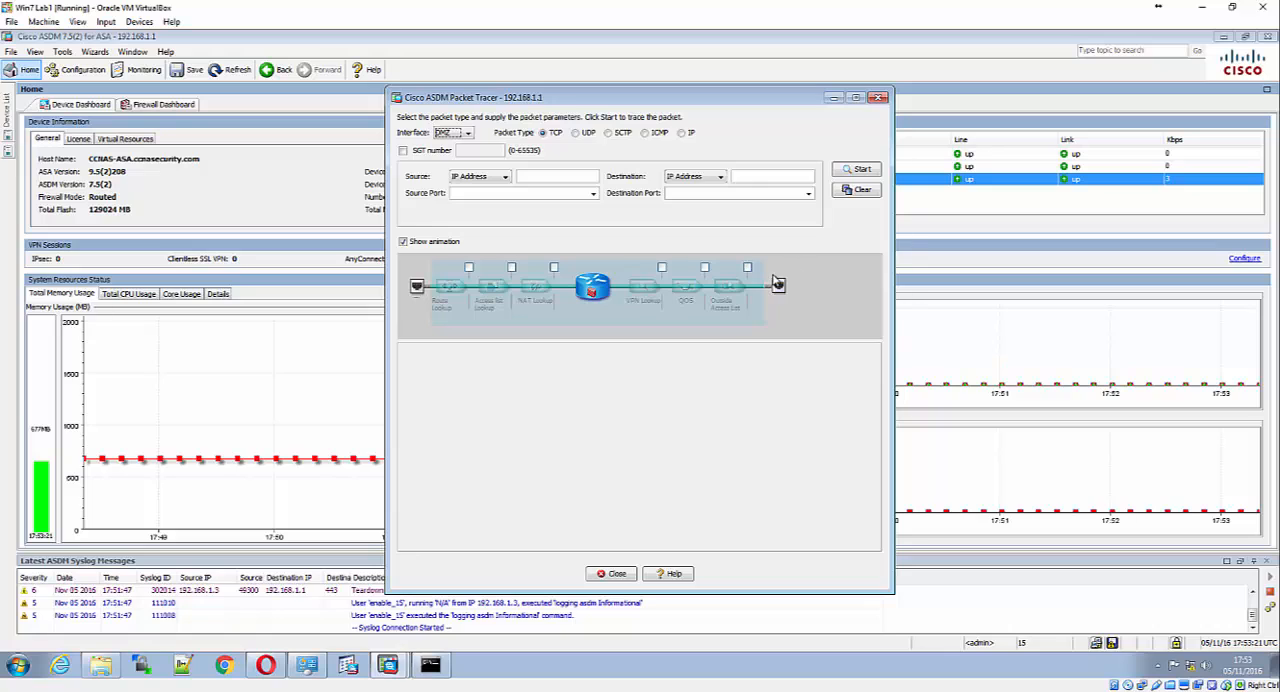
click(481, 182)
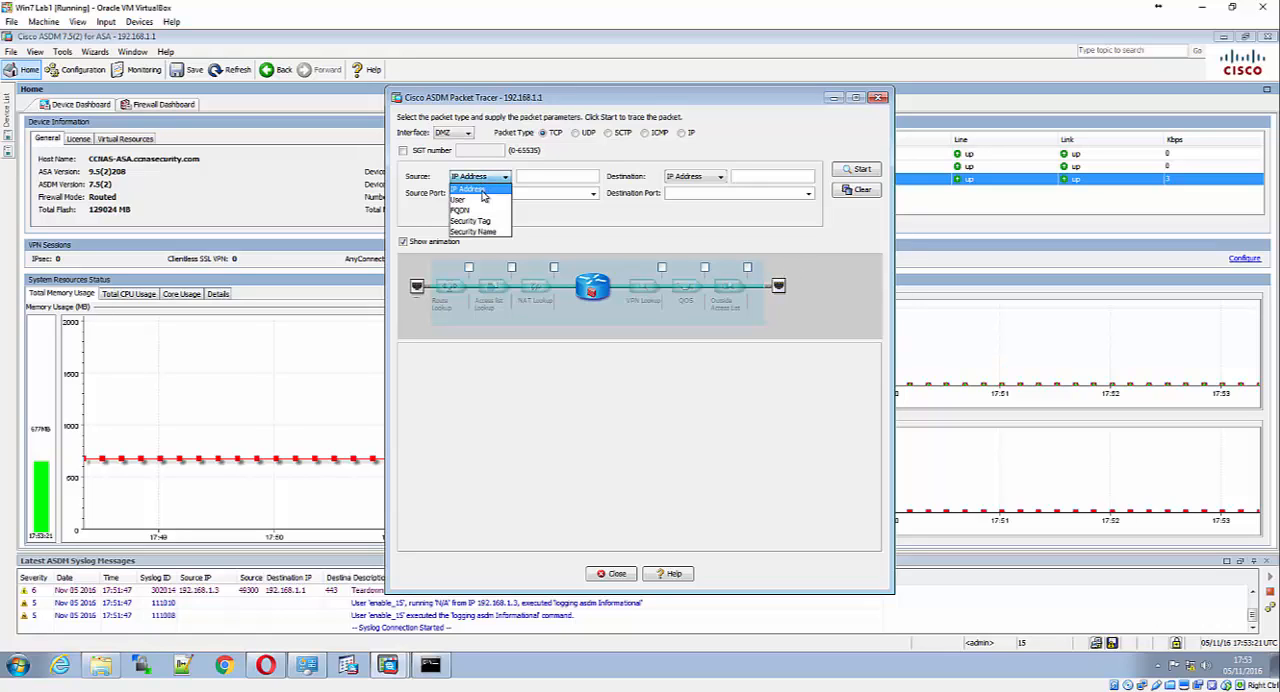
click(489, 177)
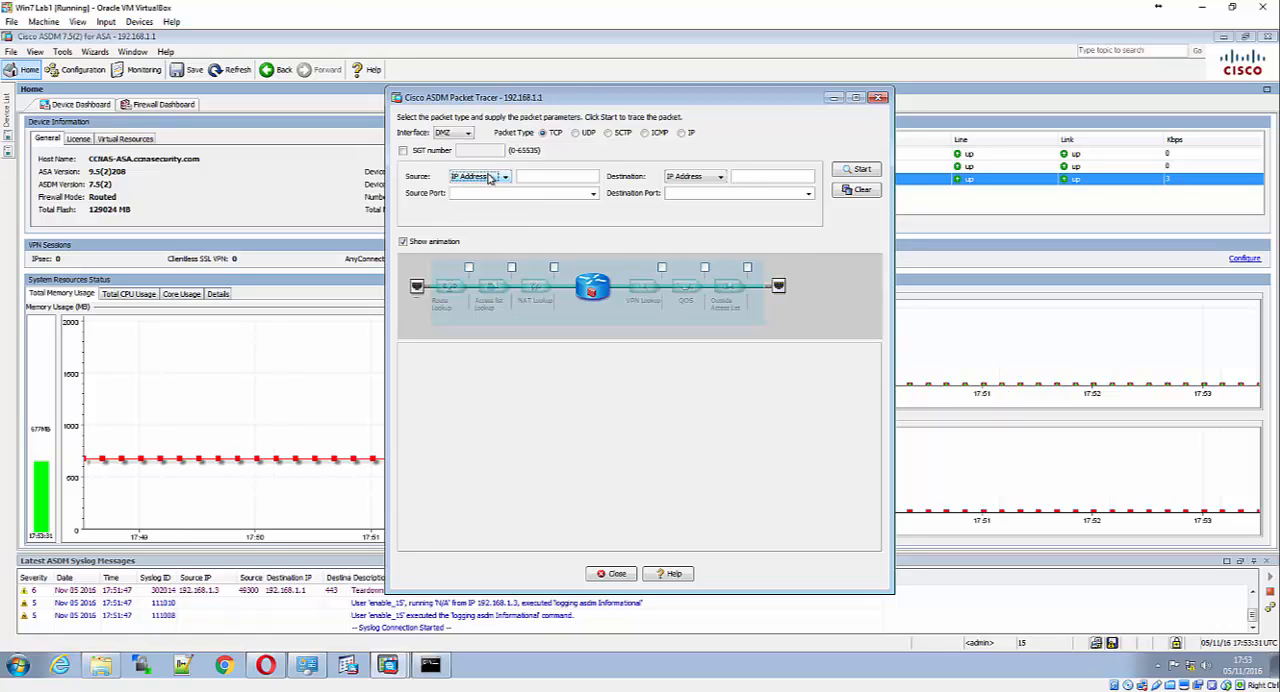
click(466, 133)
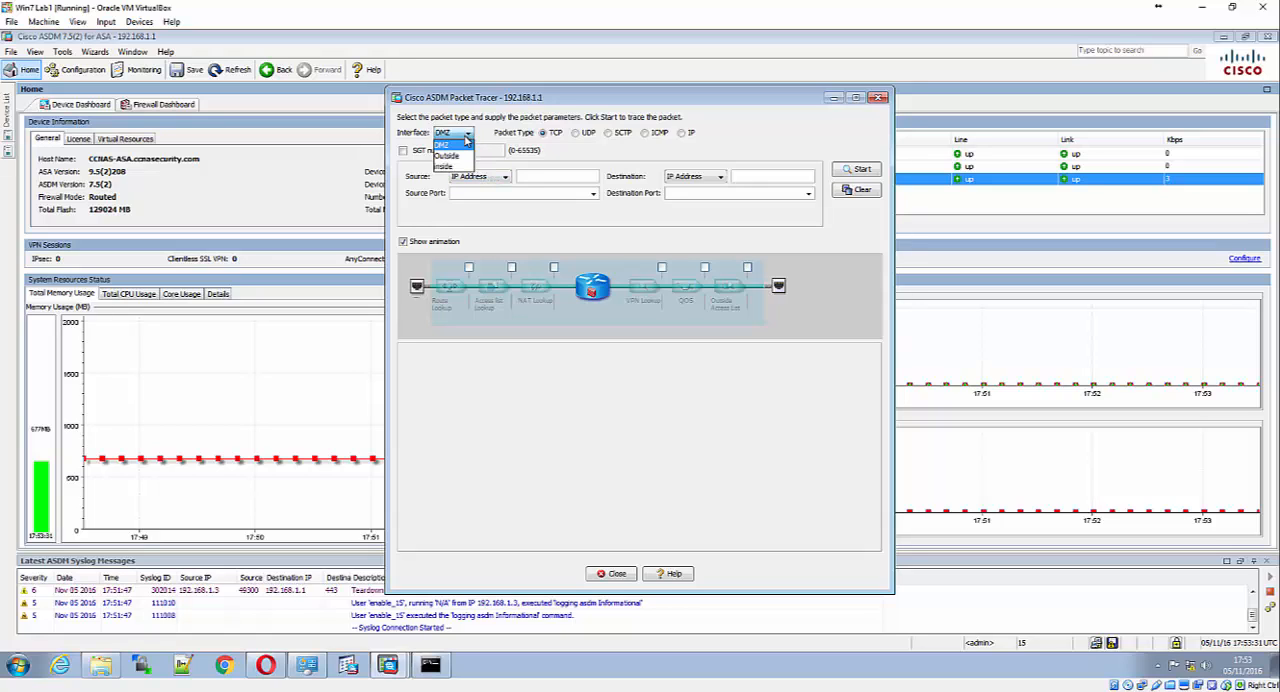
click(457, 166)
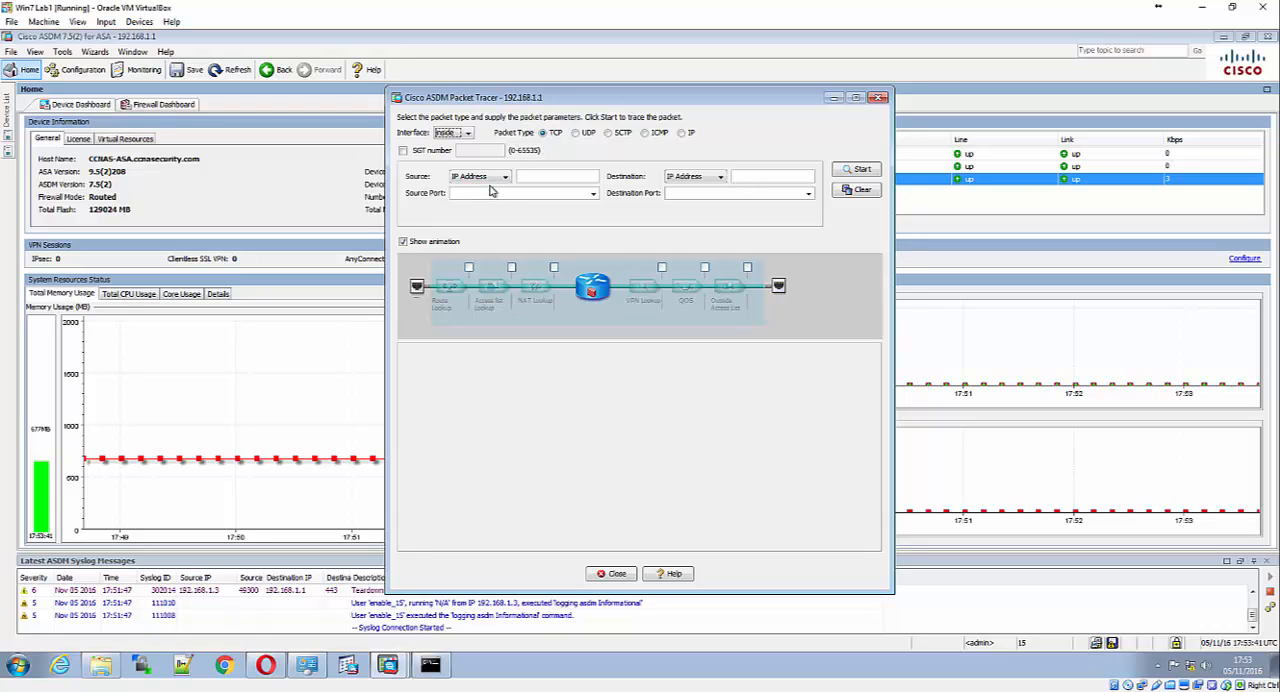
Set the simulated packet's source IP address to 192.168.1.3 and its destination IP address to 209.165.200.225
click(560, 177)
text(192.168.1.3)
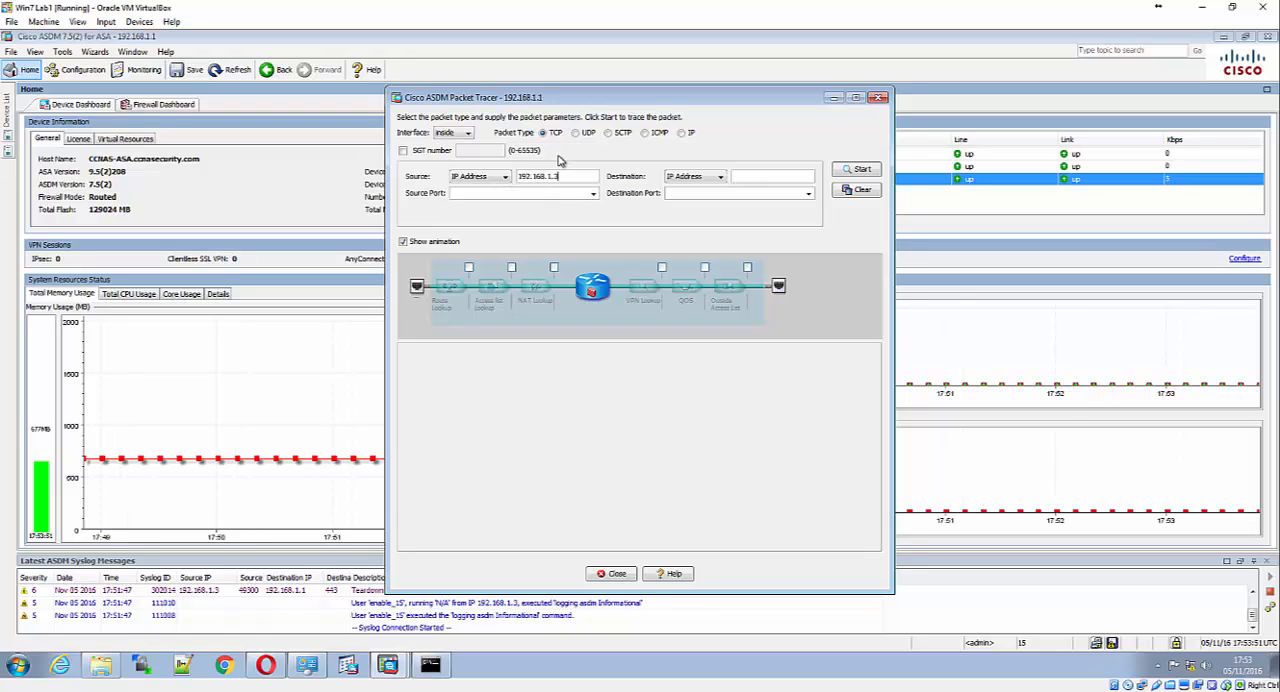
click(754, 175)
text(209.165.200.225)
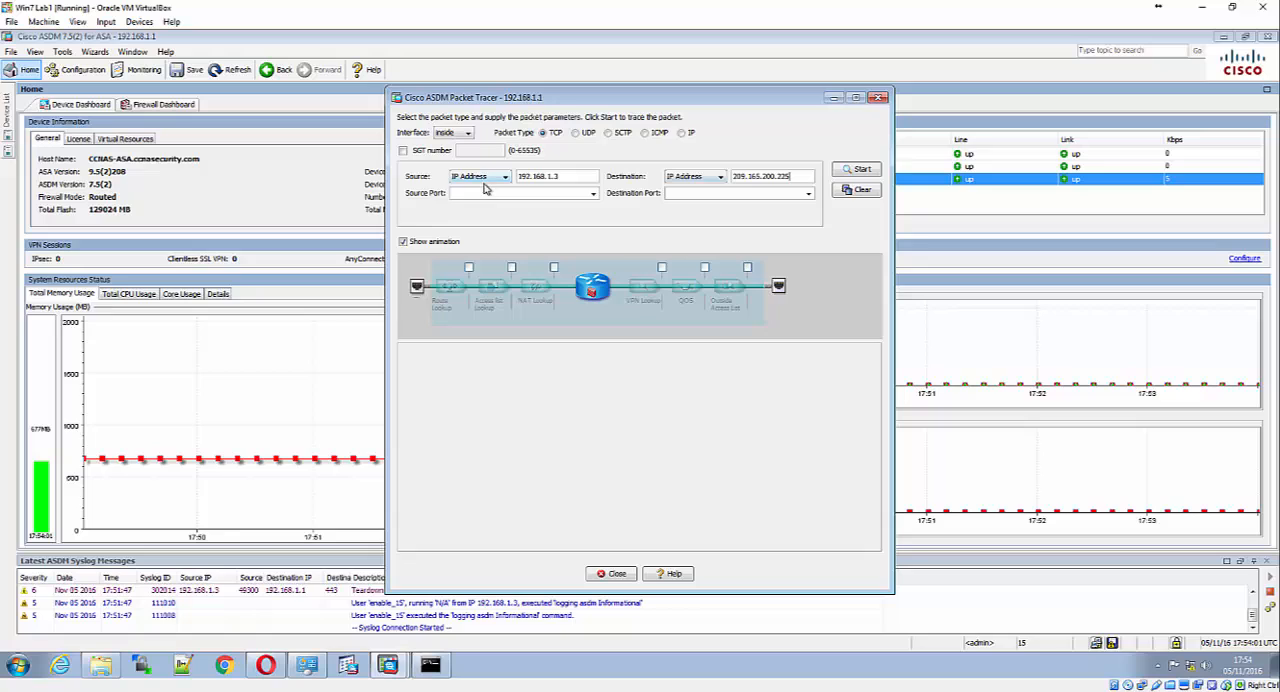
Trace the packet with source port 1500 and destination port http, and review the phase results
click(495, 193)
text(1500)
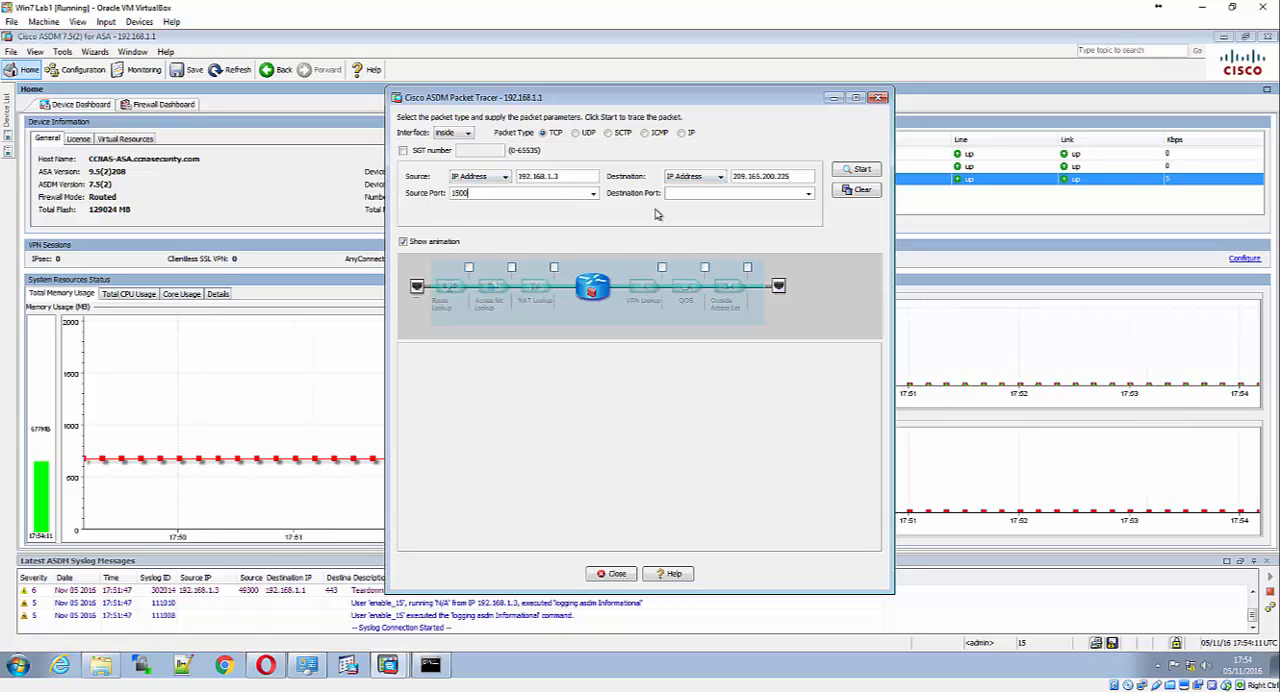
click(808, 194)
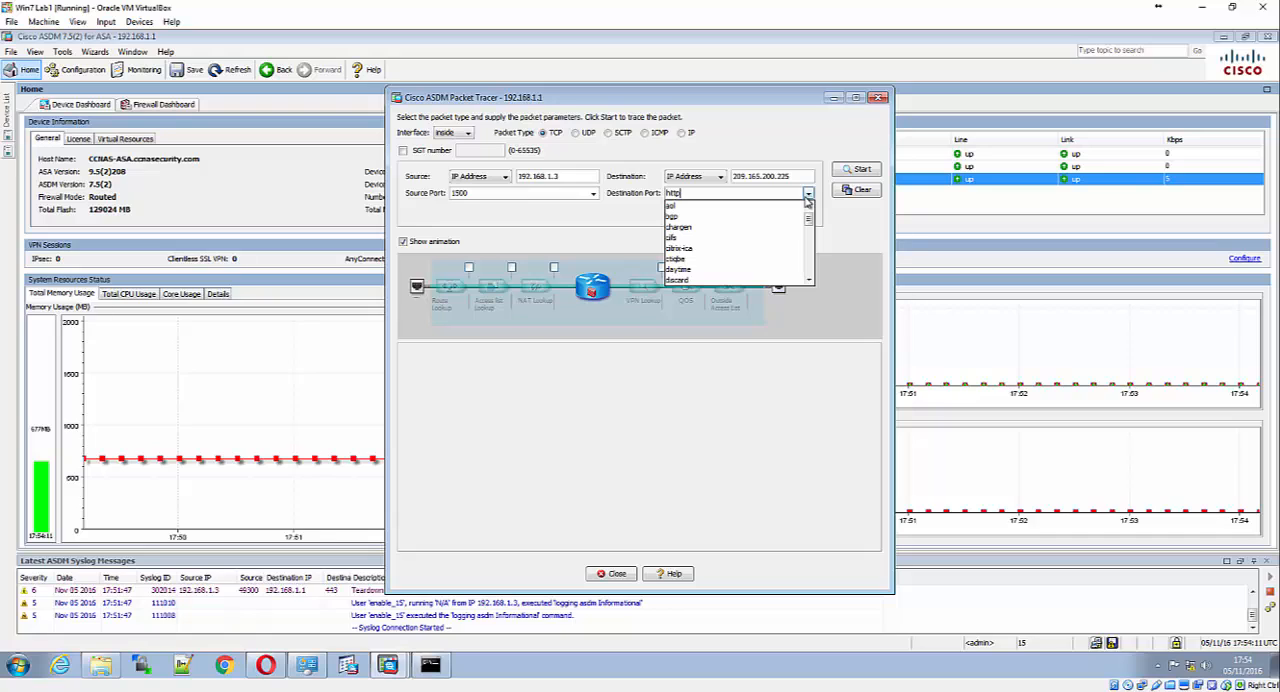
click(808, 194)
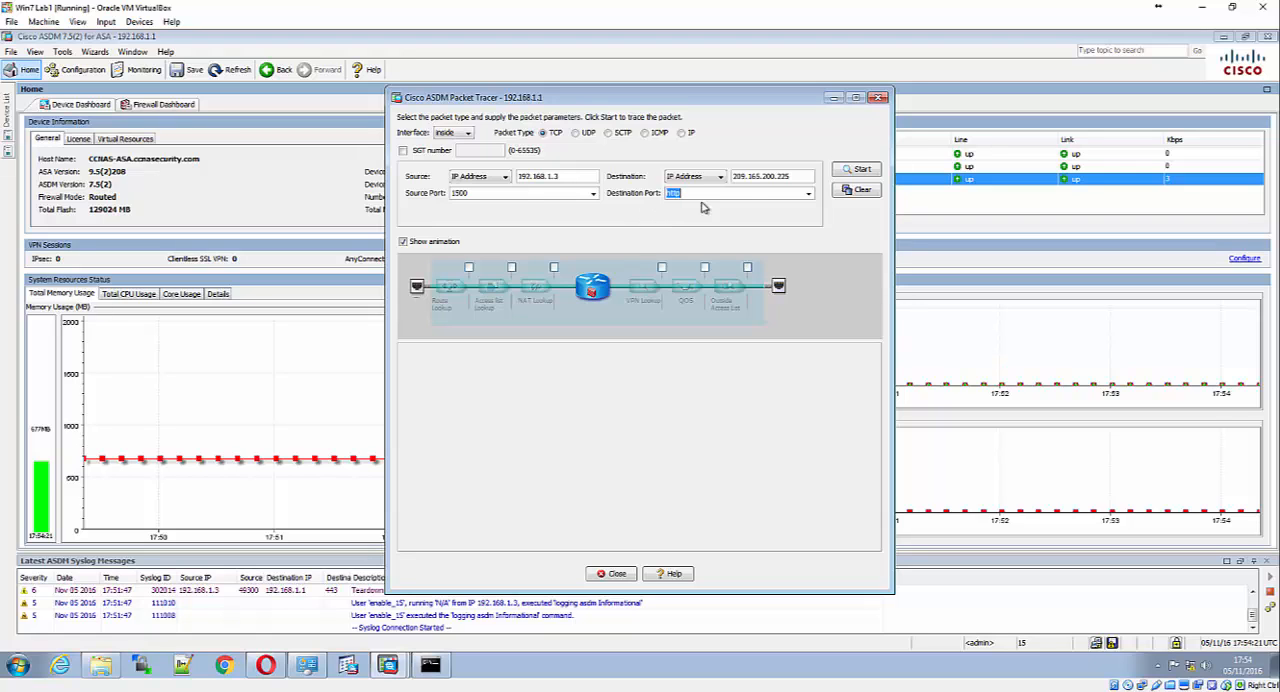
click(860, 169)
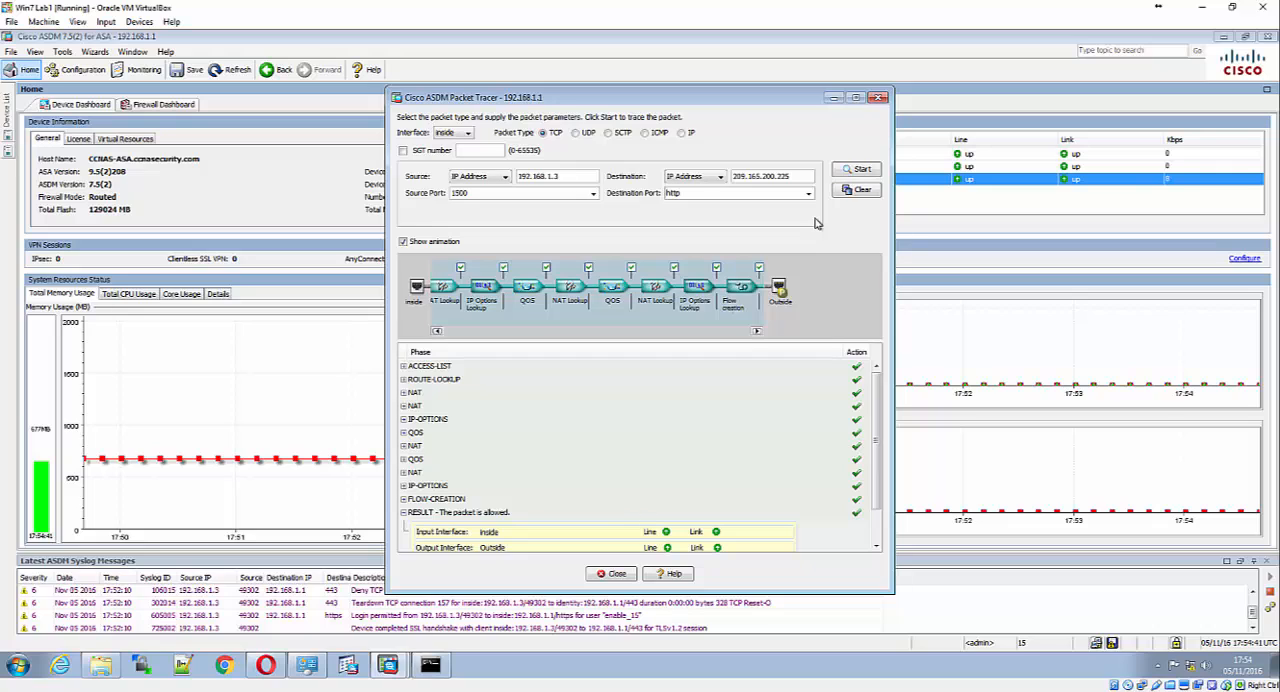
scroll(748, 417, down, 2)
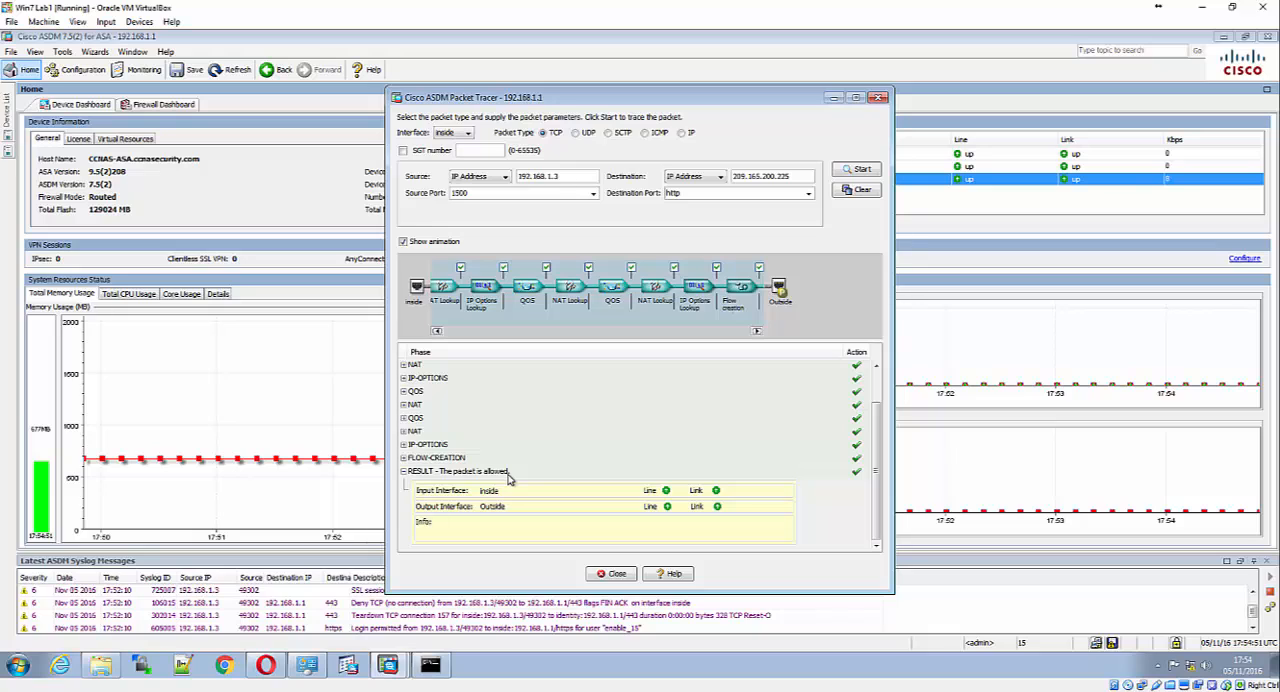
Clear the finished trace and set up a TCP packet on the Outside interface with source 209.165.200.225 and source port 1500
click(855, 191)
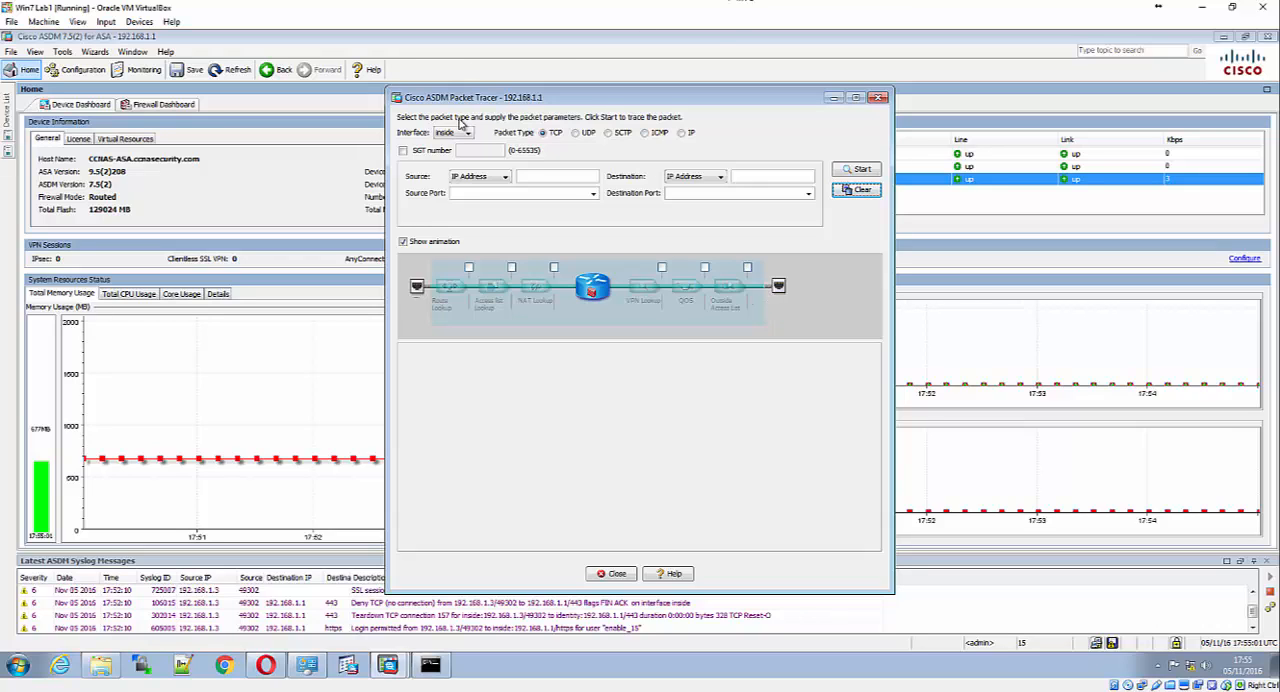
click(458, 133)
click(452, 155)
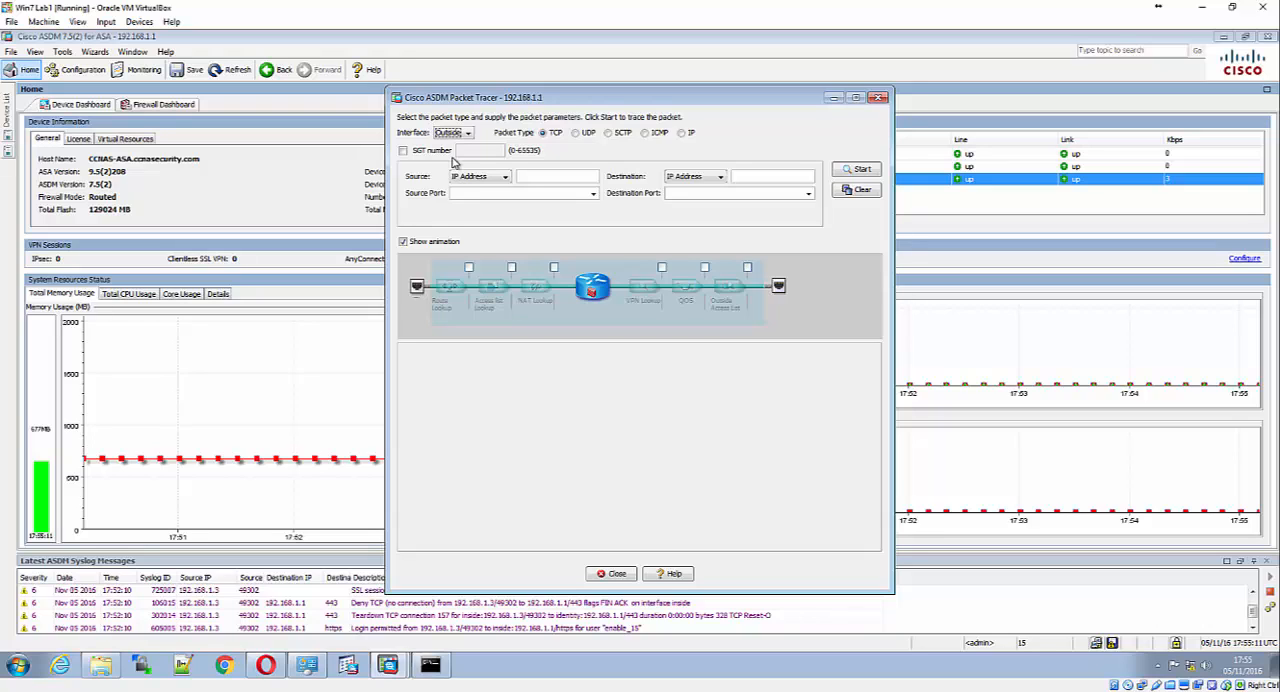
click(534, 177)
text(2)
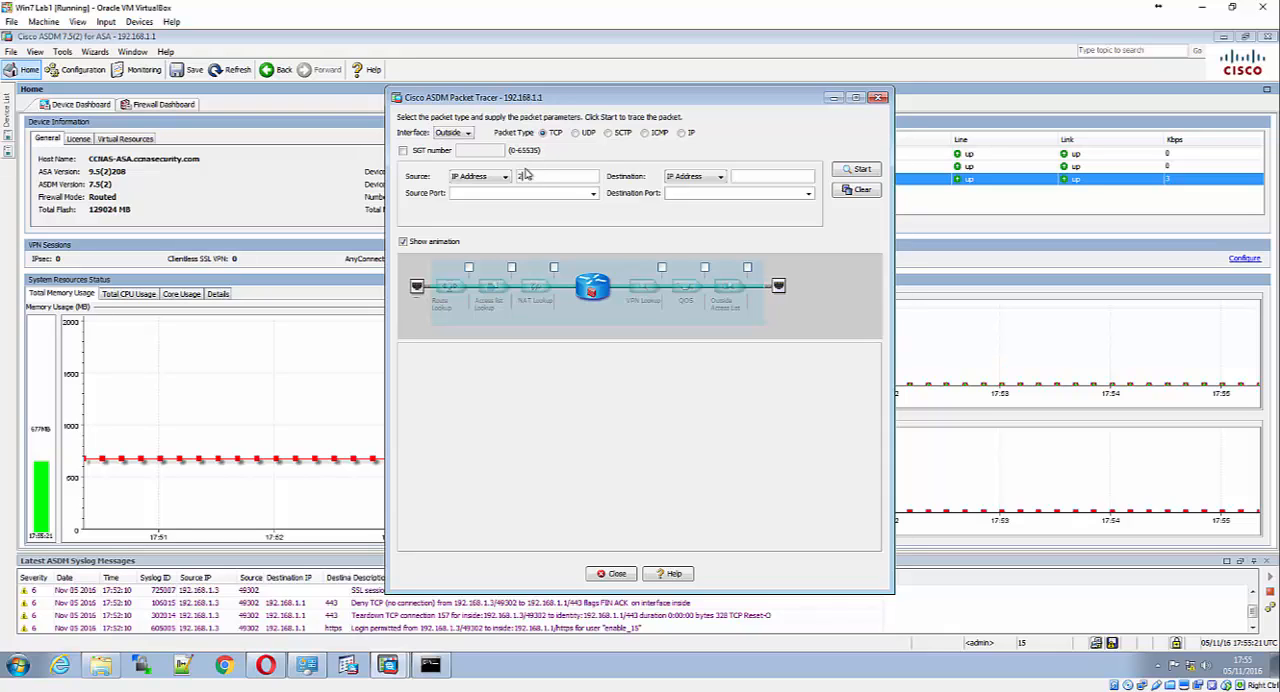
text(09.165.200.2)
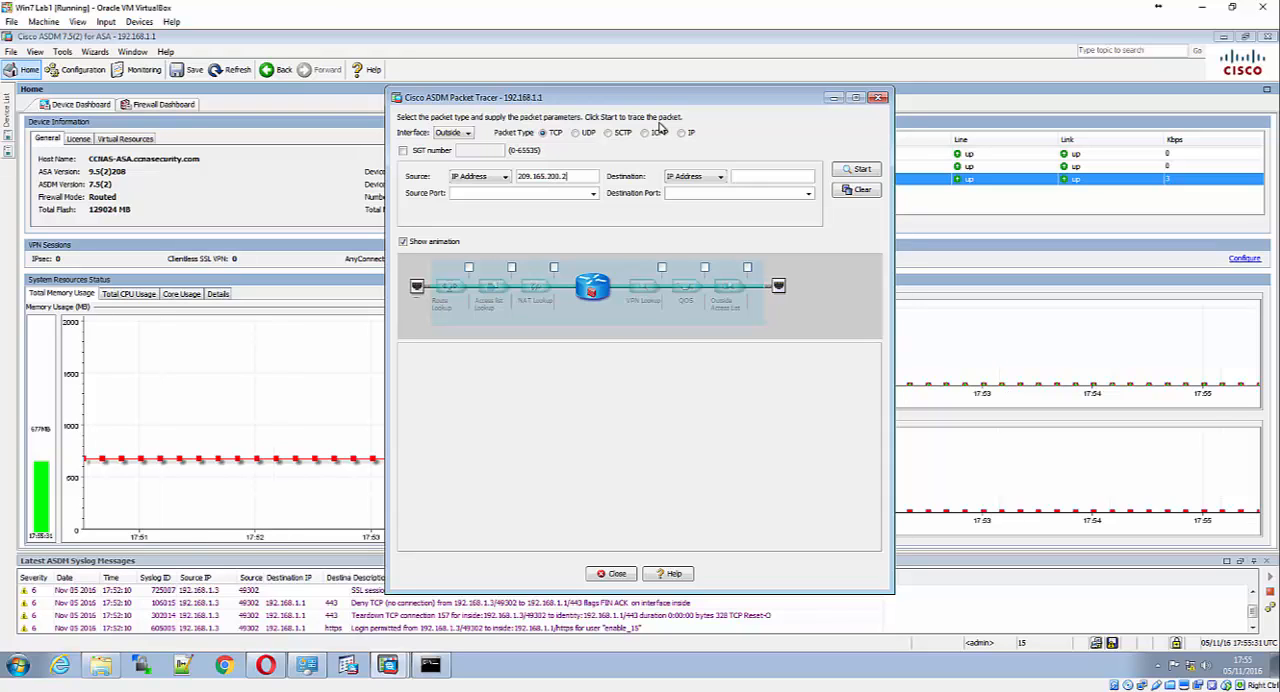
text(525)
text(1500)
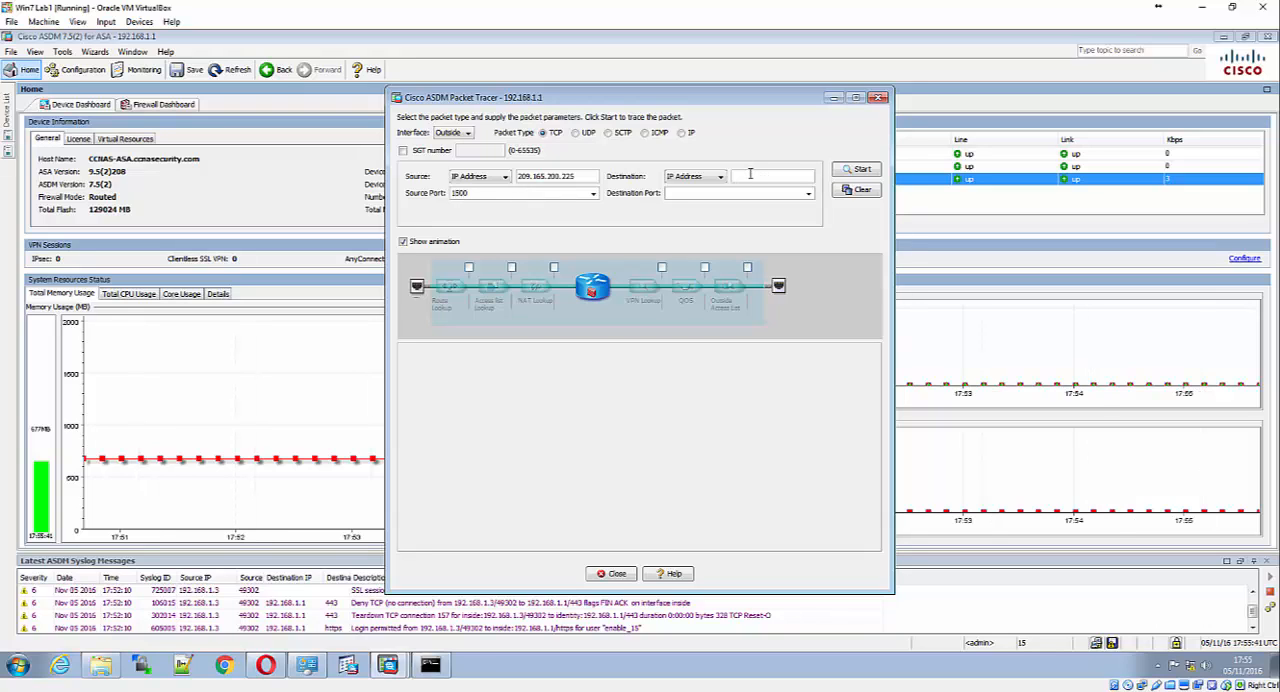
Set the Outside packet's destination IP address to 209.165.200.226
text(209.165.200.225)
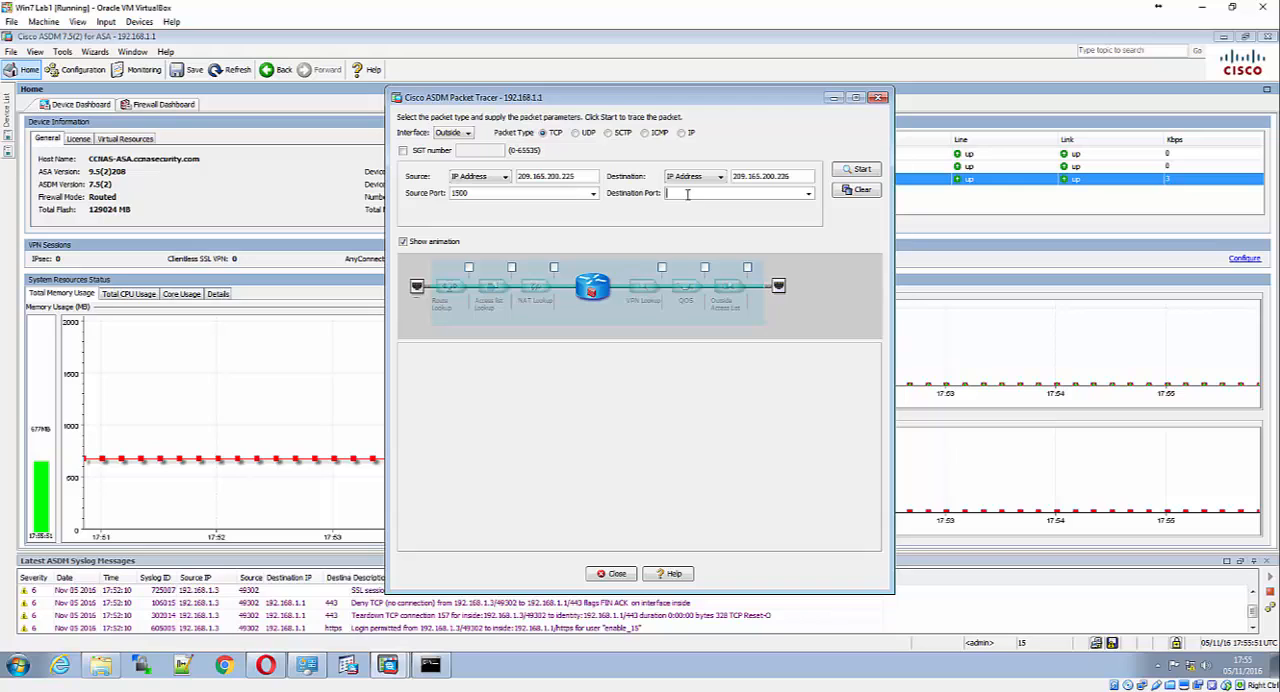
Trace the Outside packet with telnet as the destination port and close Packet Tracer
click(808, 193)
scroll(770, 240, down, 10)
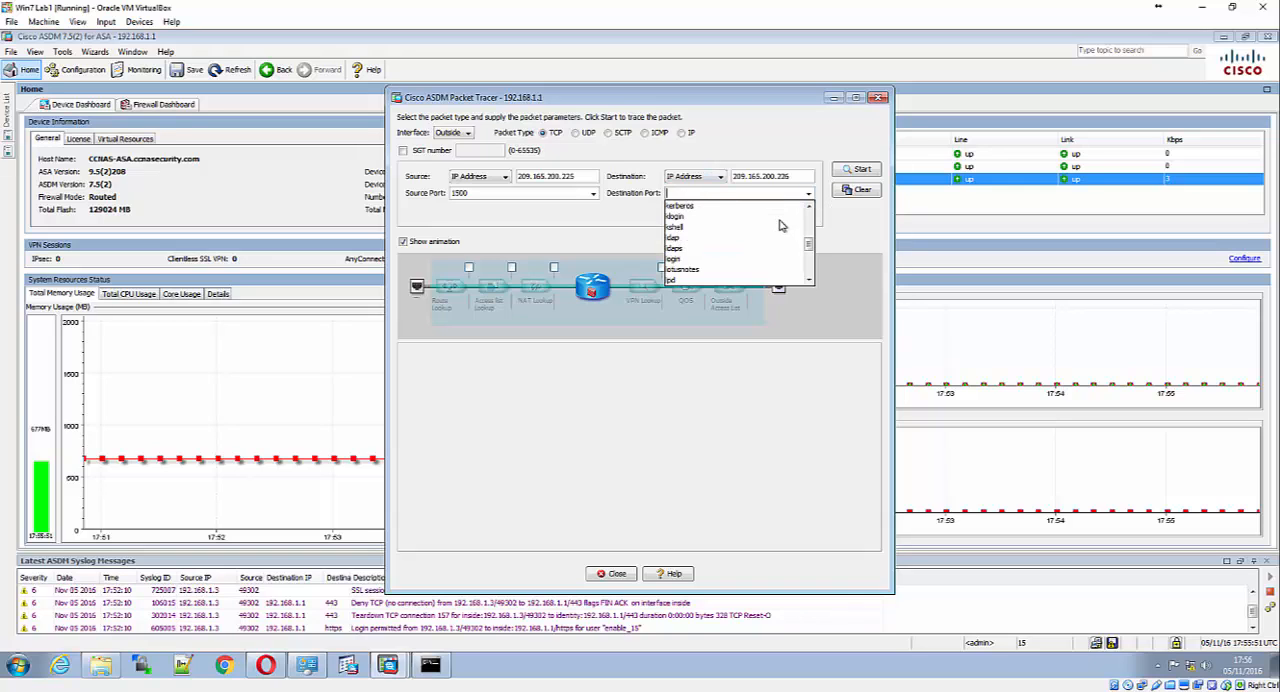
scroll(758, 262, up, 3)
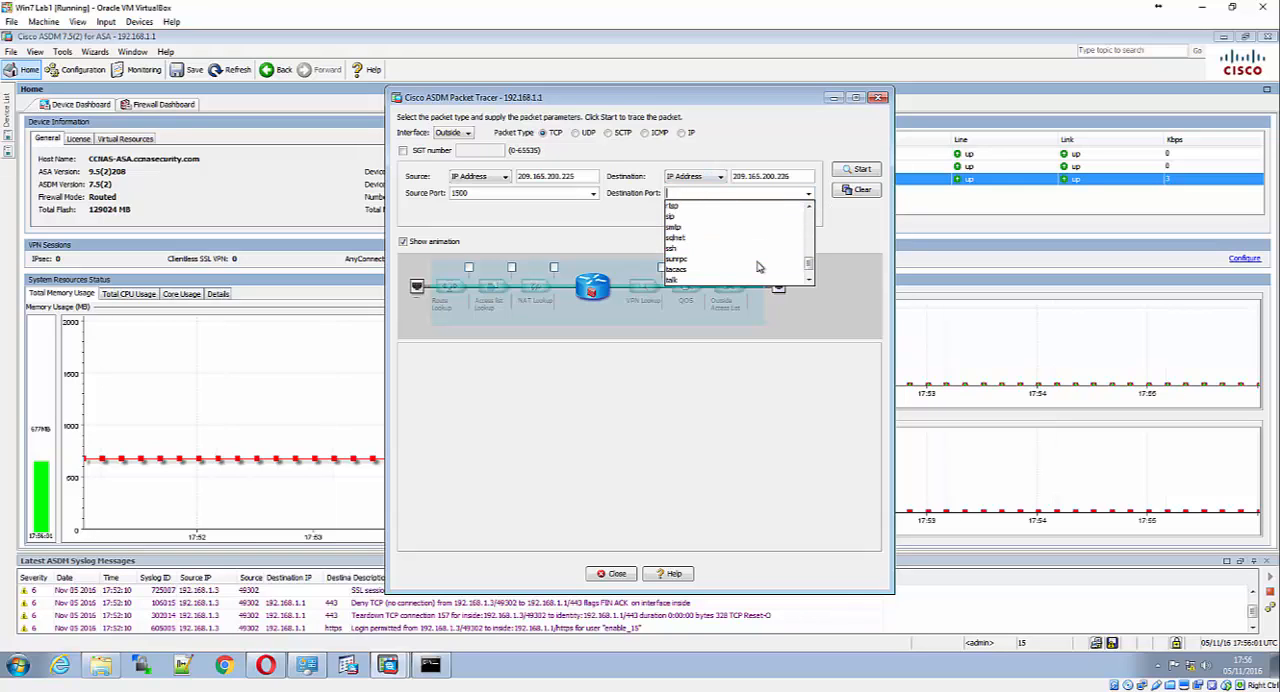
scroll(752, 249, down, 3)
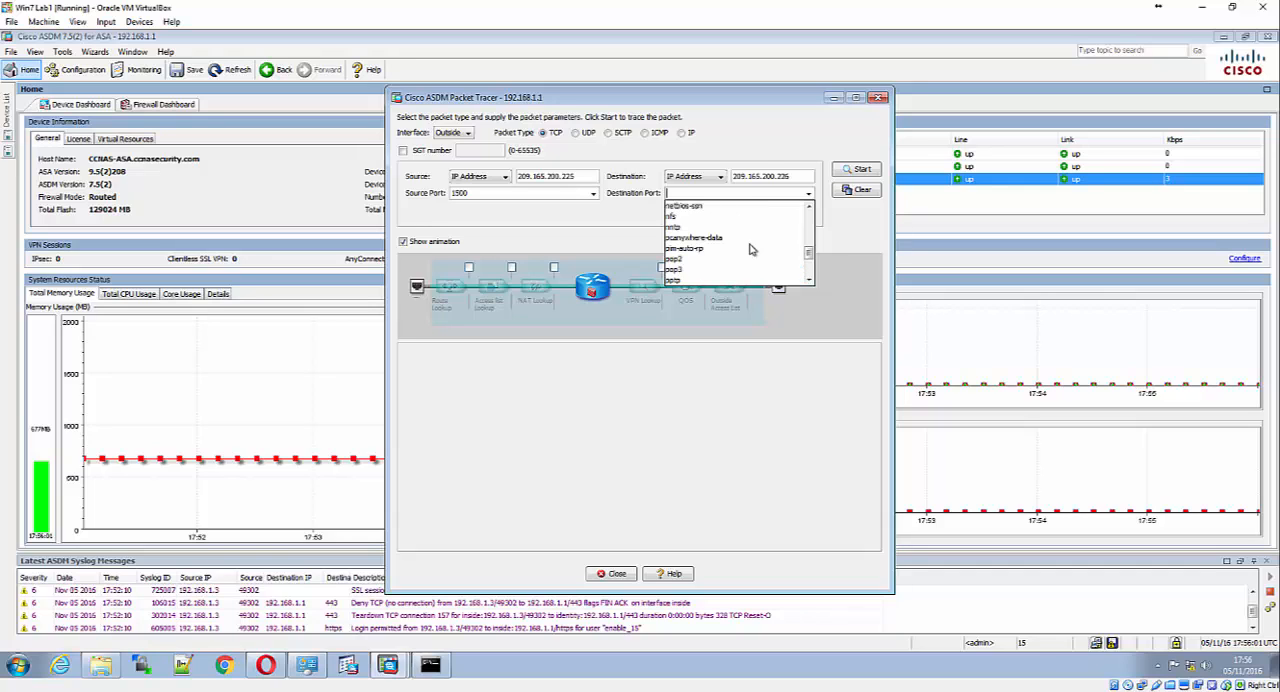
scroll(754, 249, up, 1)
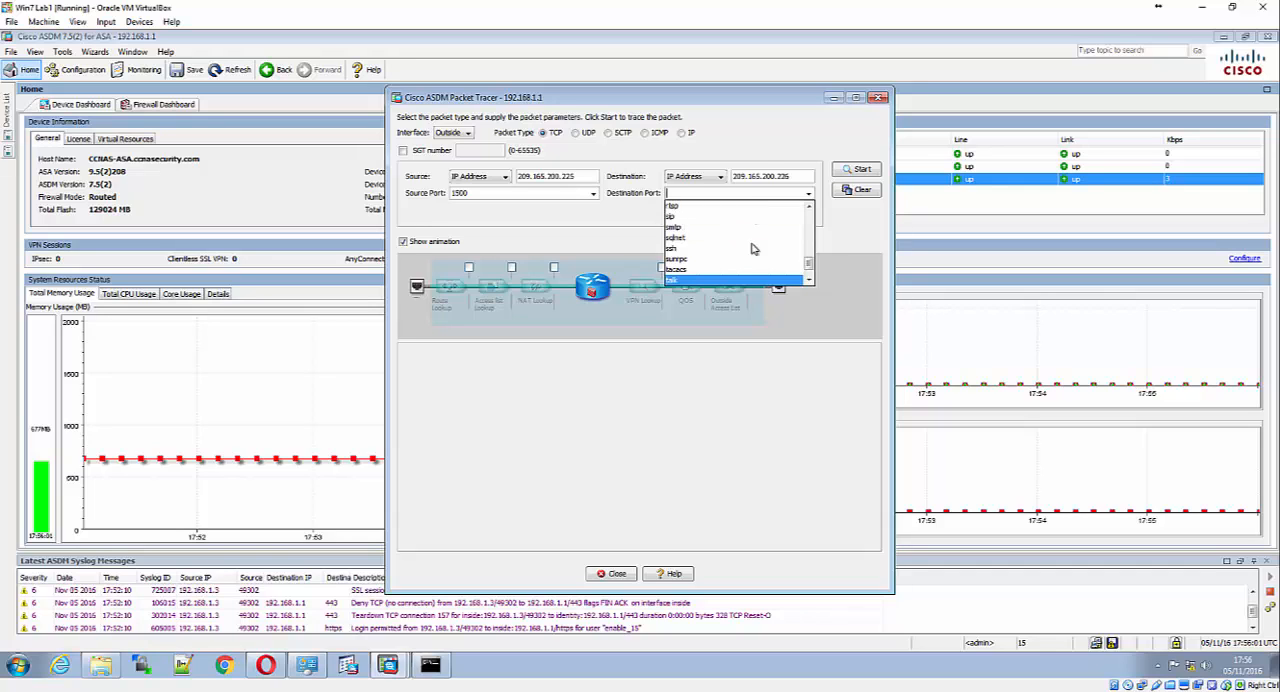
click(809, 280)
click(809, 280)
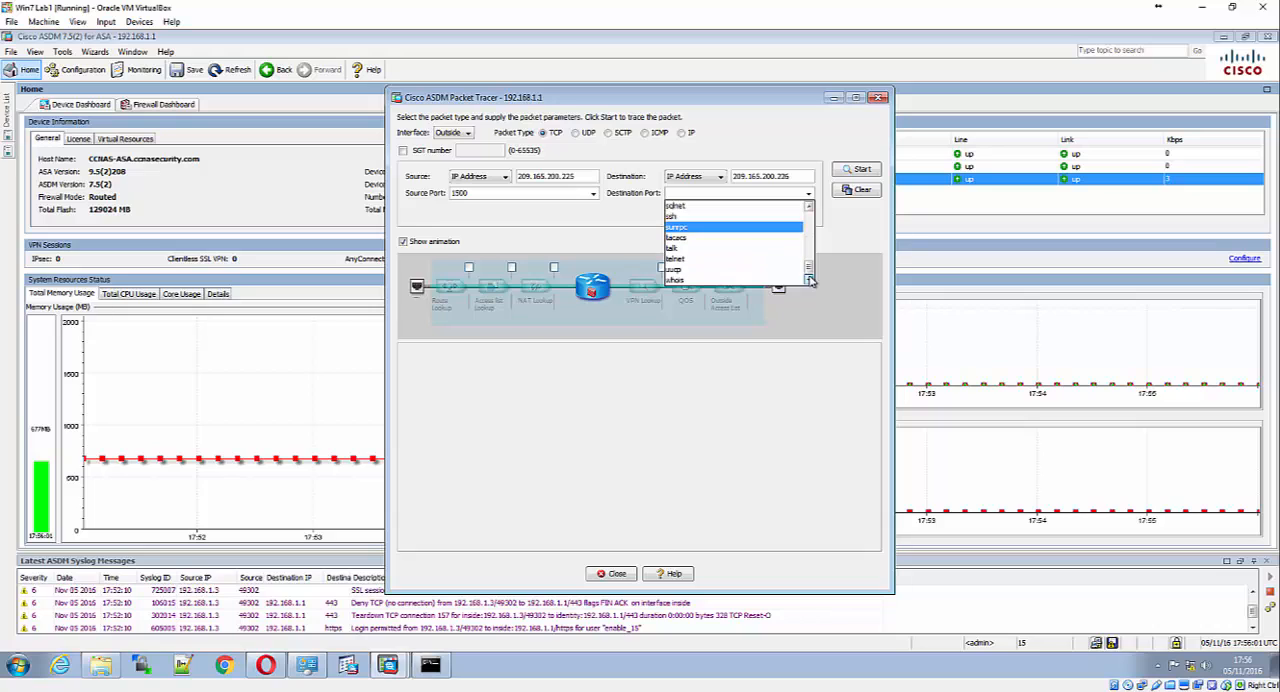
click(727, 262)
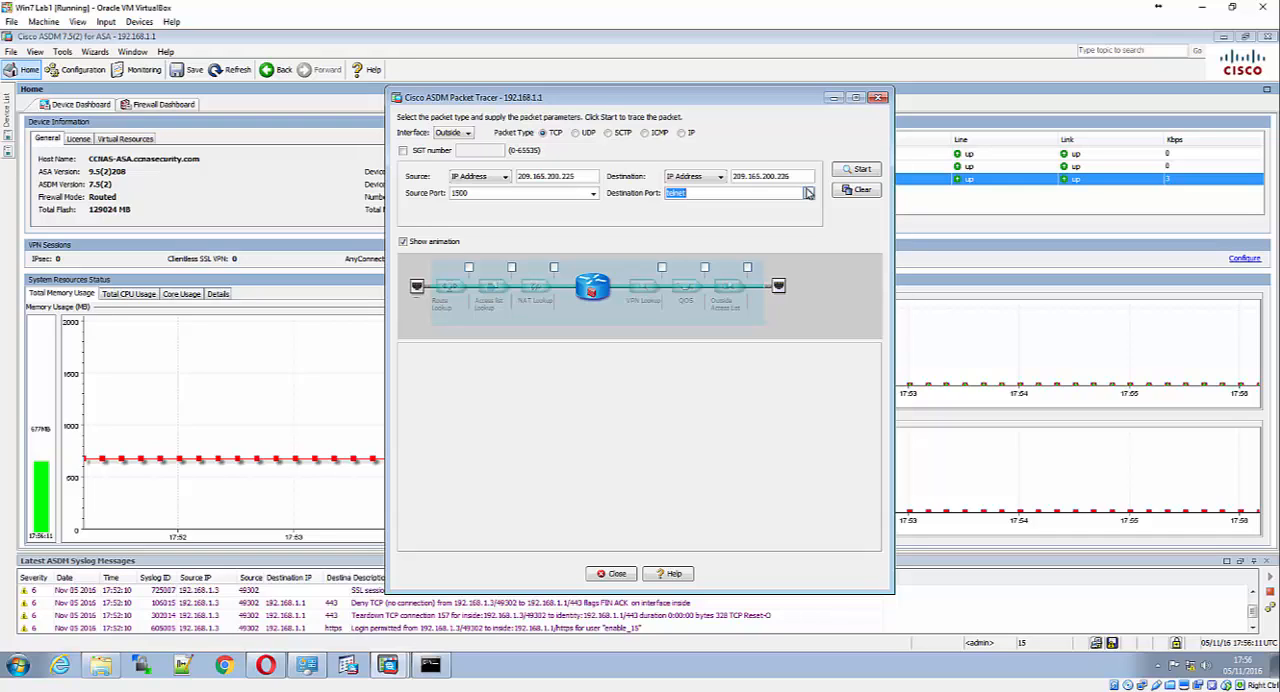
click(873, 172)
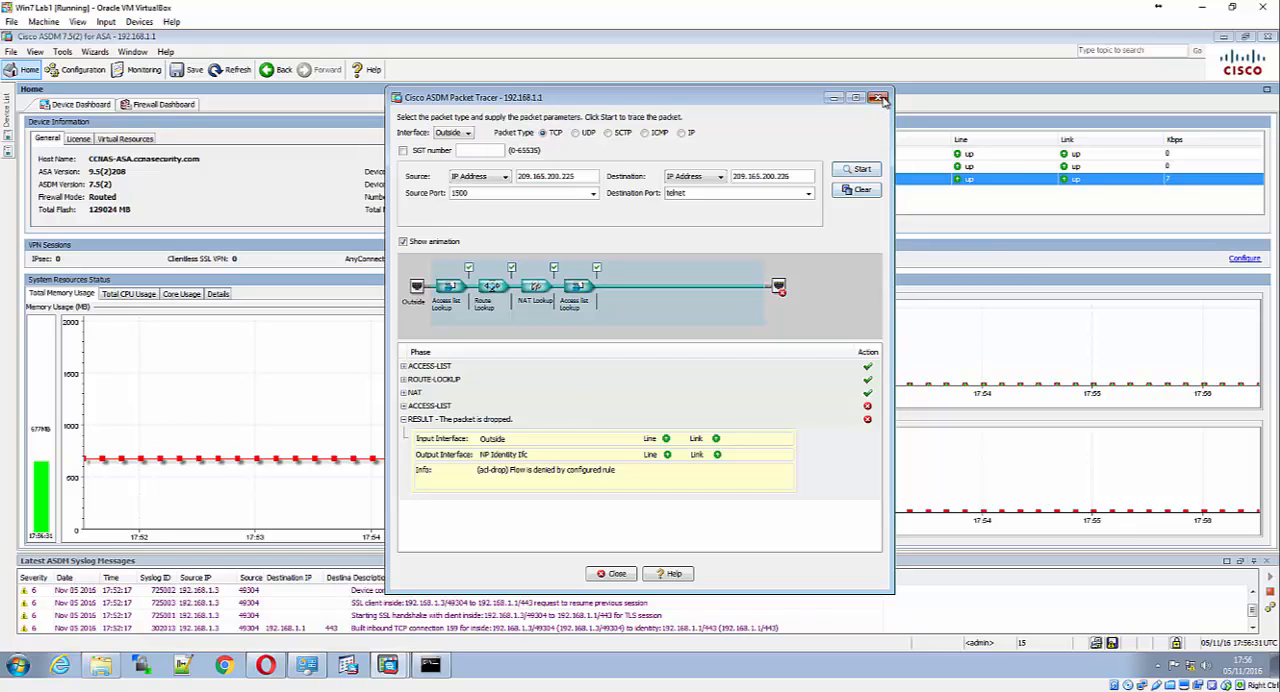
click(607, 573)
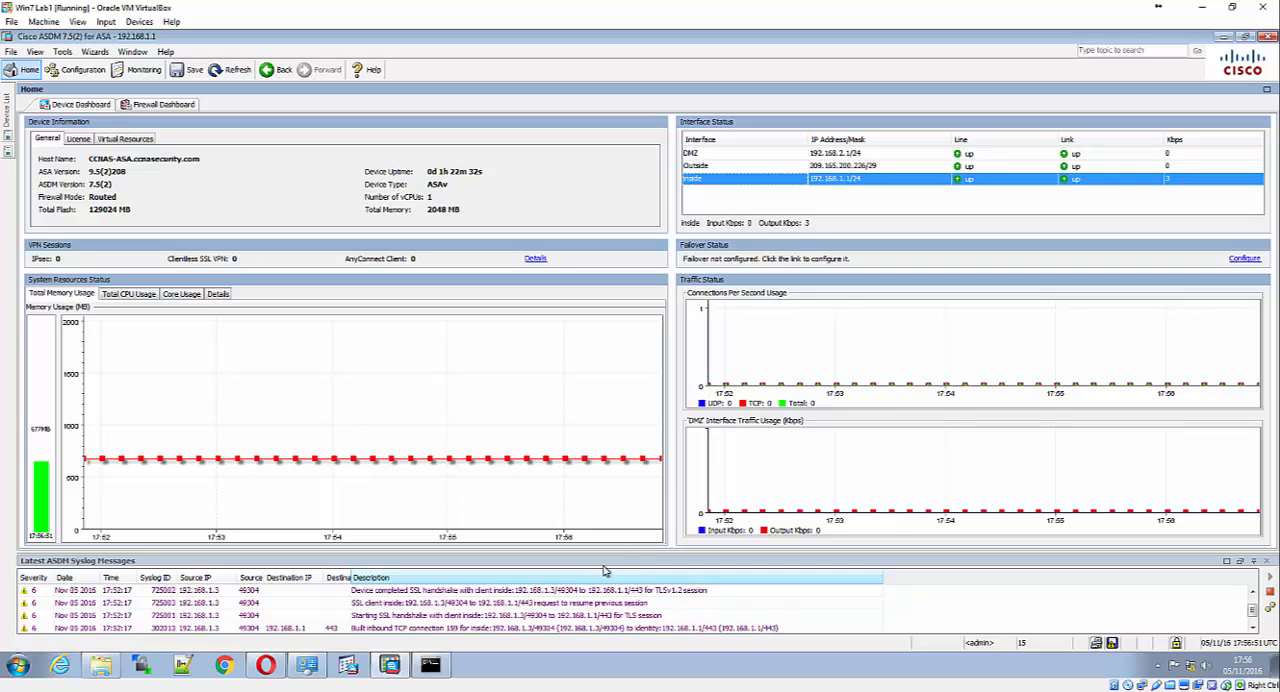
Set the ASA clock's time zone to (GMT00:00) London in the system time configuration and apply the change
click(92, 73)
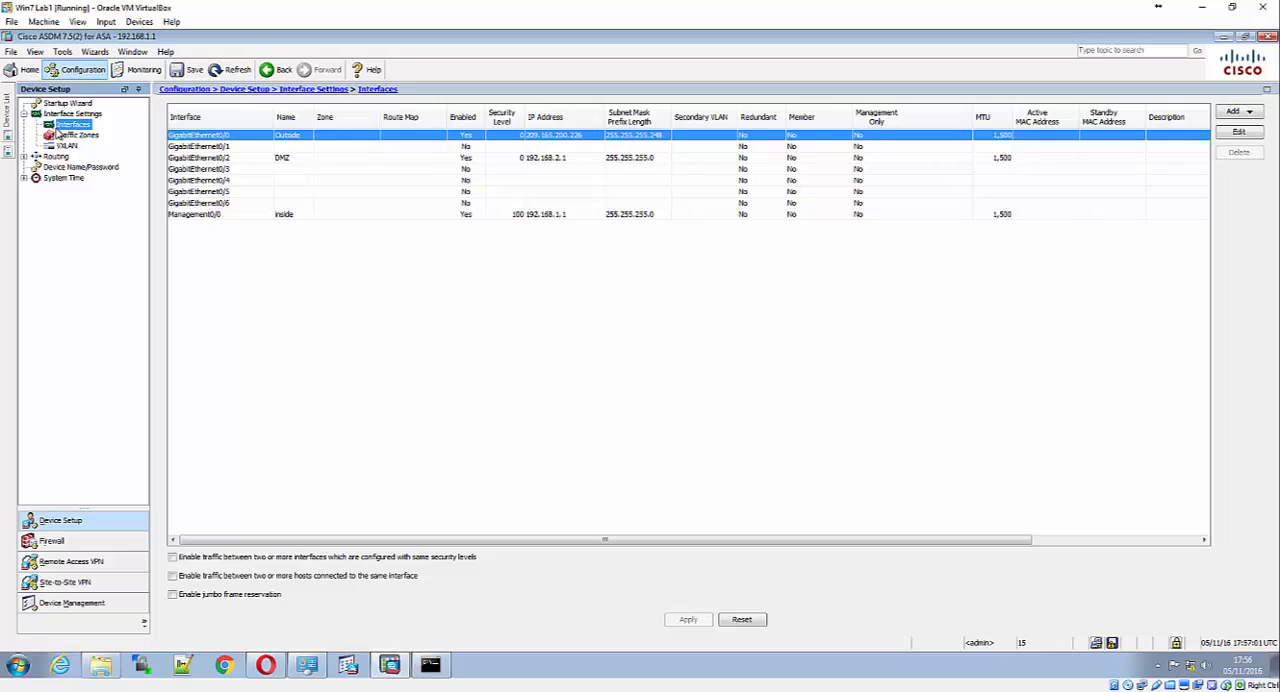
click(25, 178)
click(55, 189)
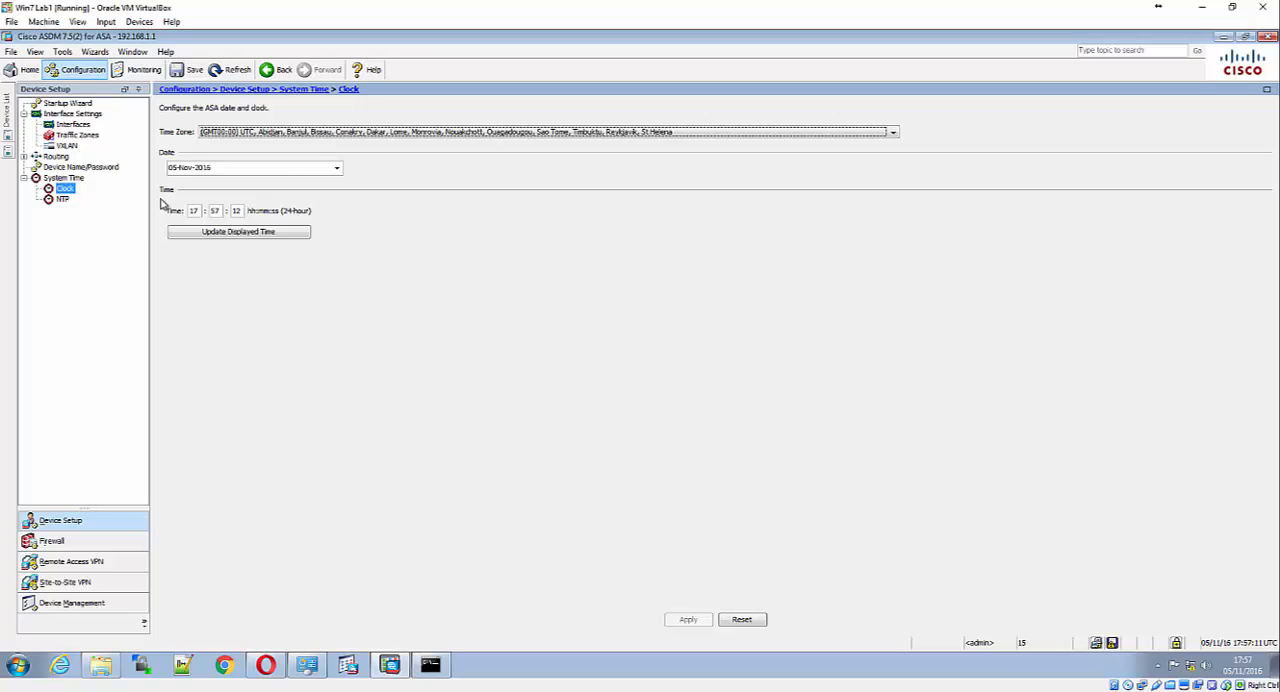
click(298, 134)
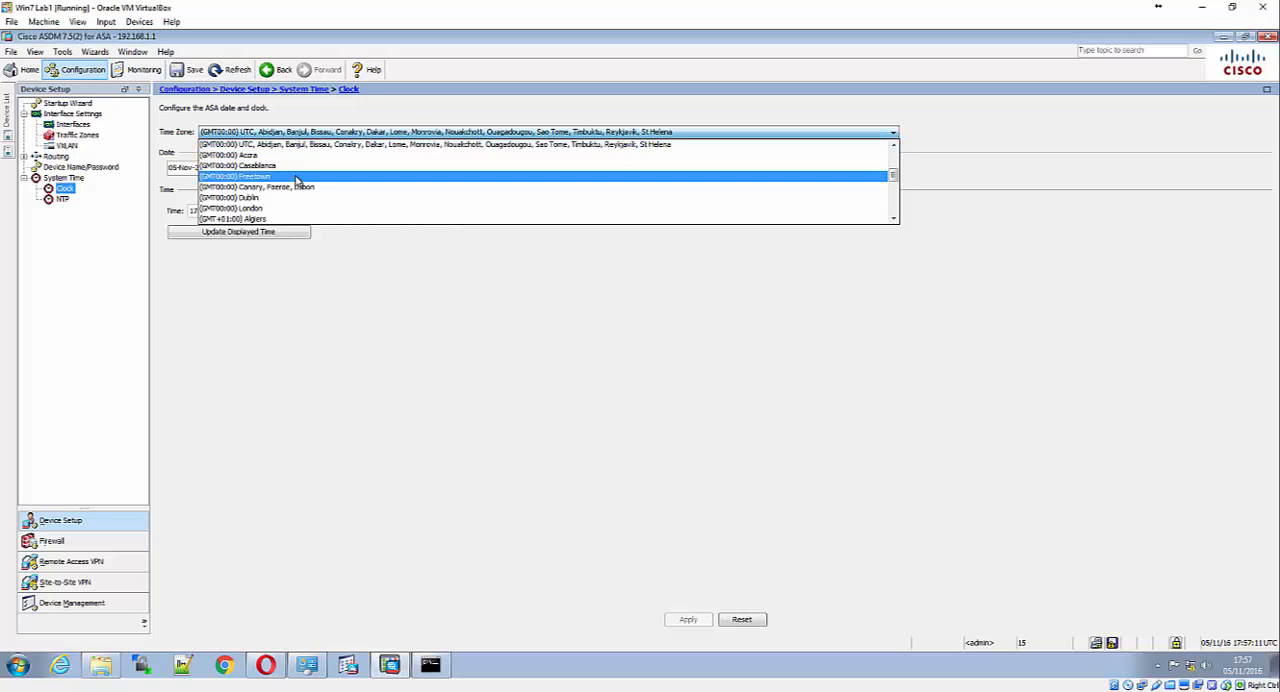
click(292, 209)
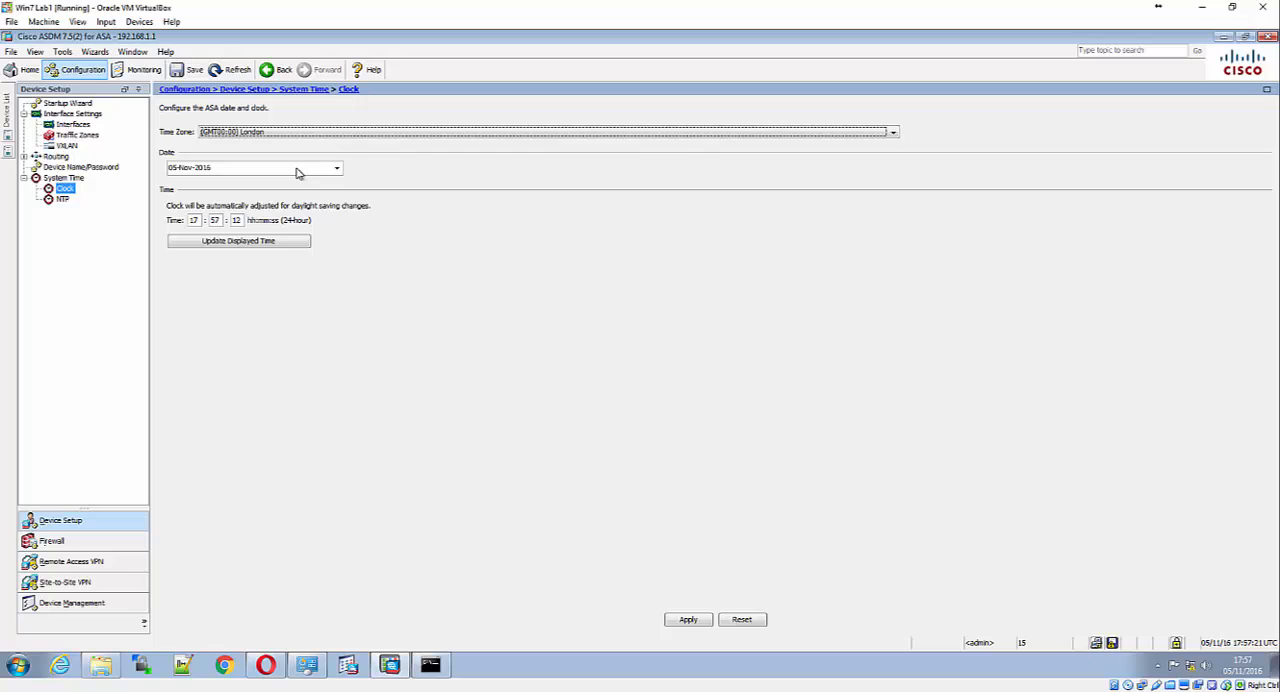
click(689, 620)
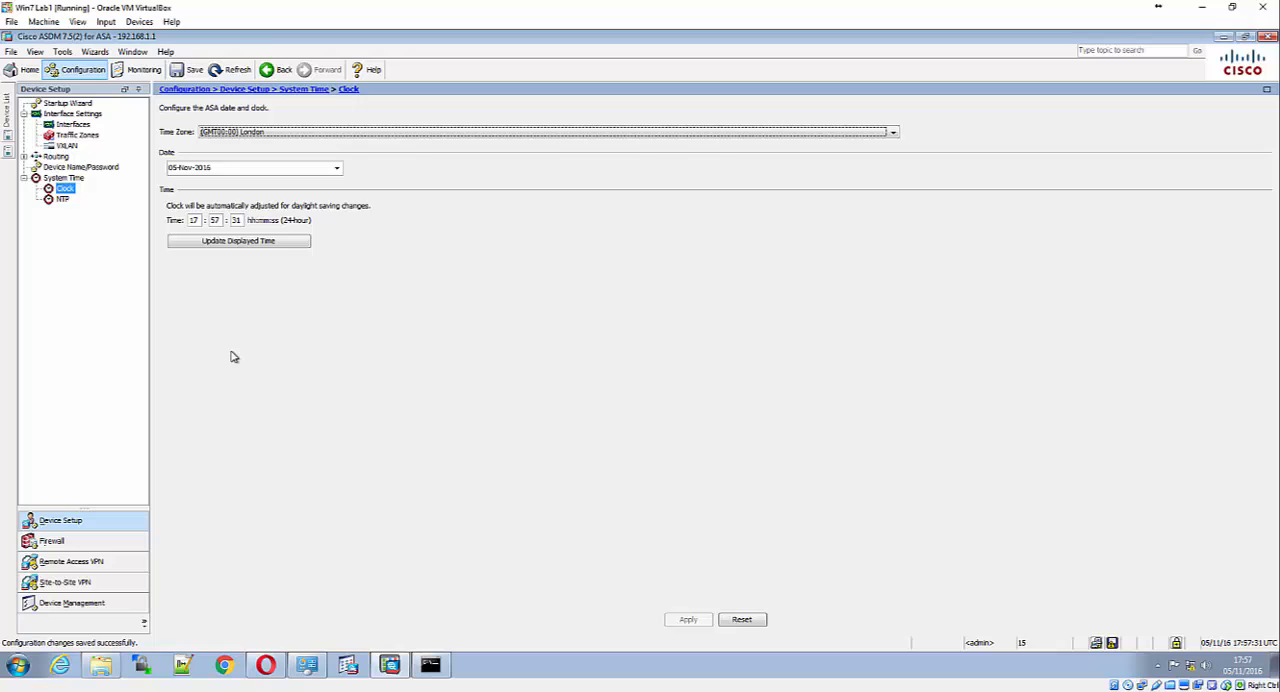
Ping 10.1.1.1 from the ASA using ICMP, with the source interface set to None
click(61, 52)
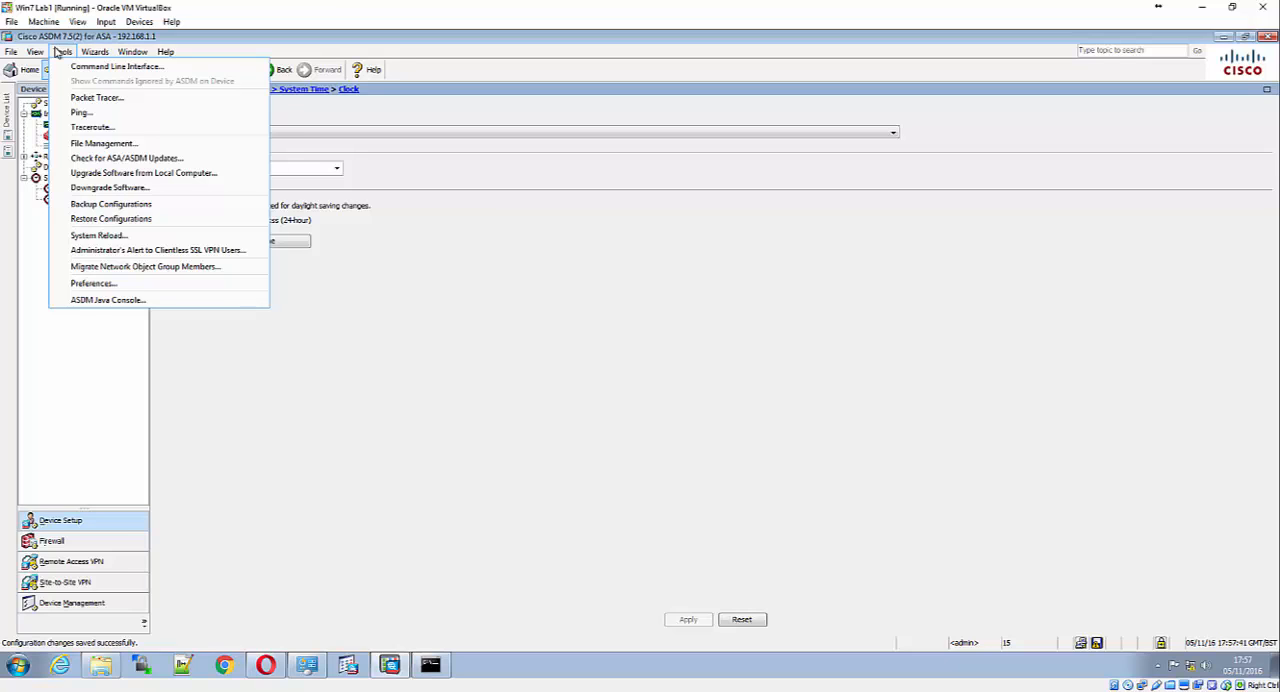
click(62, 113)
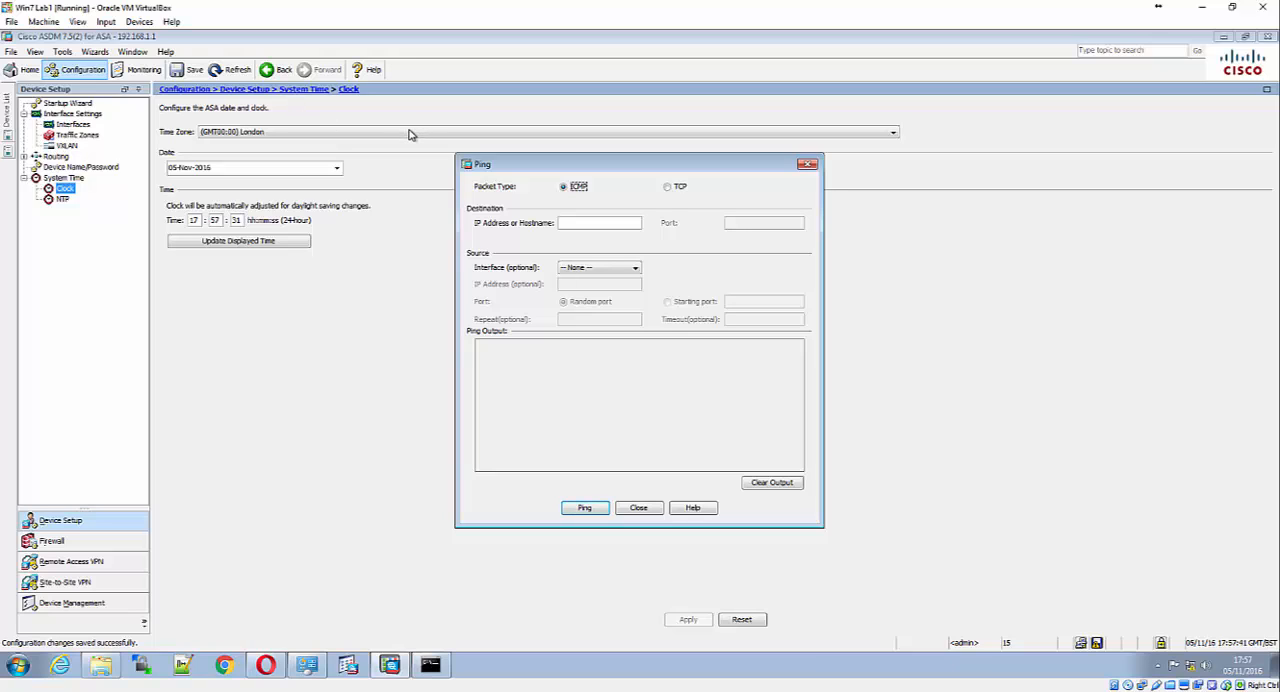
click(563, 225)
text(10.1.1.1)
click(597, 269)
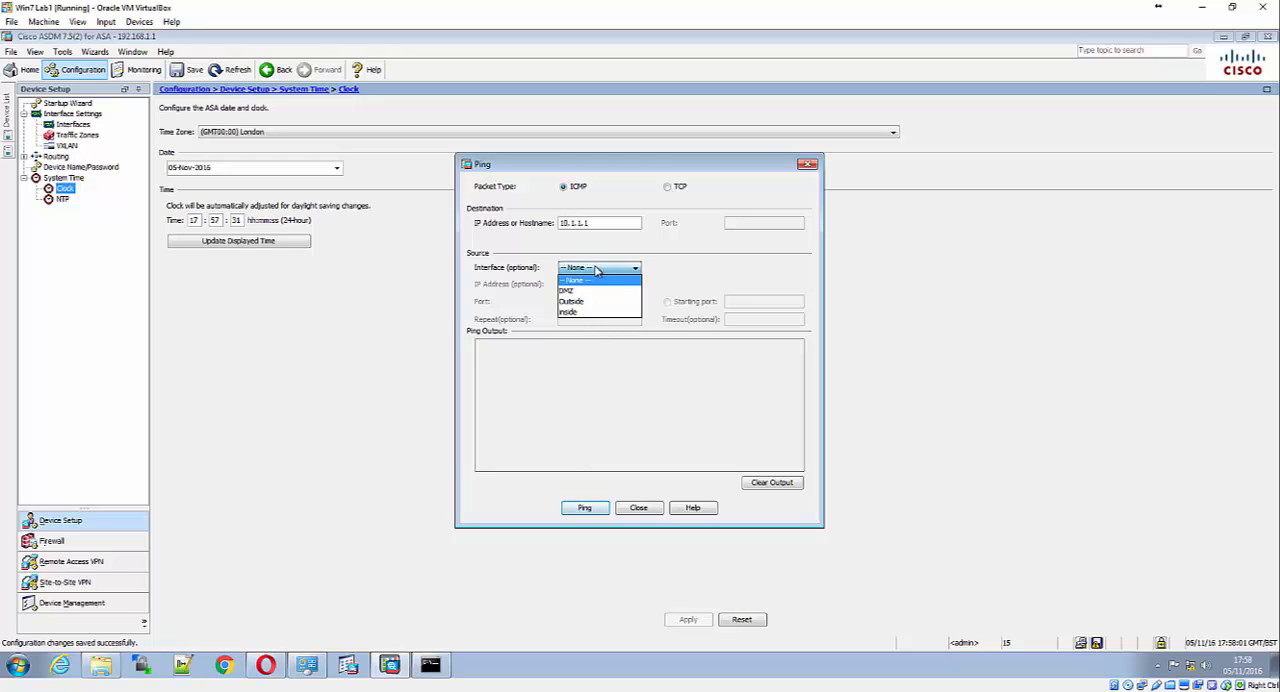
click(597, 280)
click(586, 508)
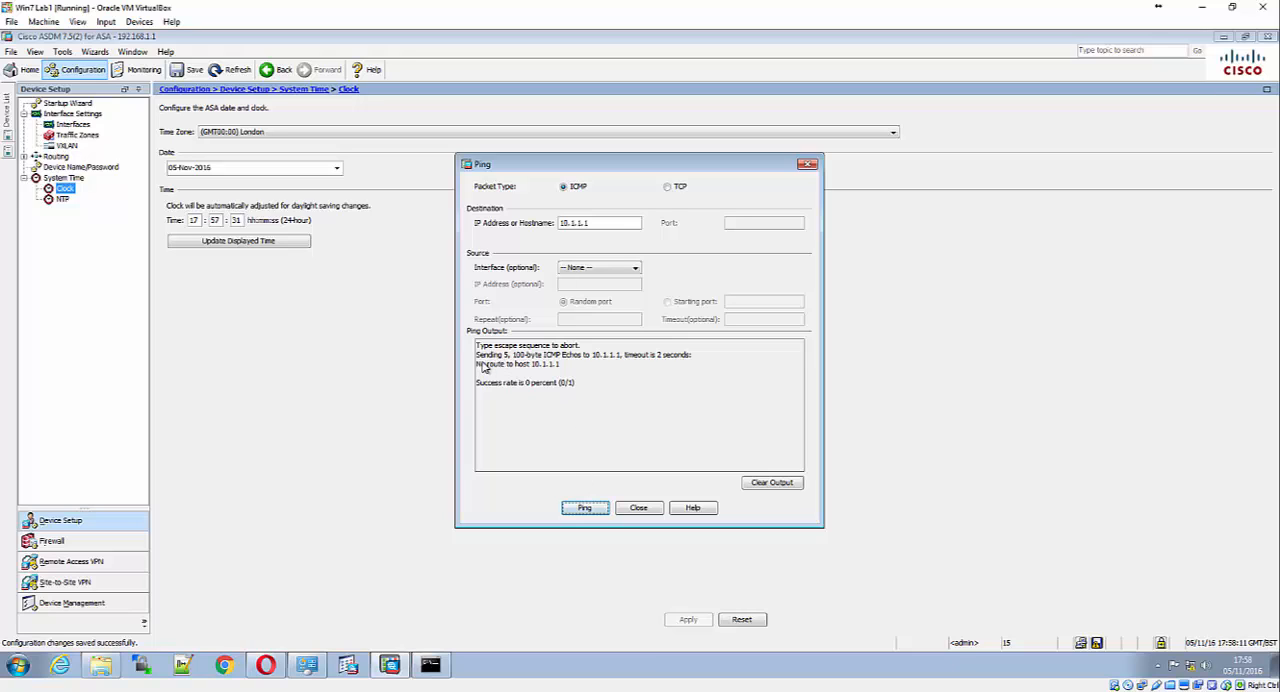
Close the ping results and show the device's static routes filtered to IPv4 only
drag(477, 364, 564, 366)
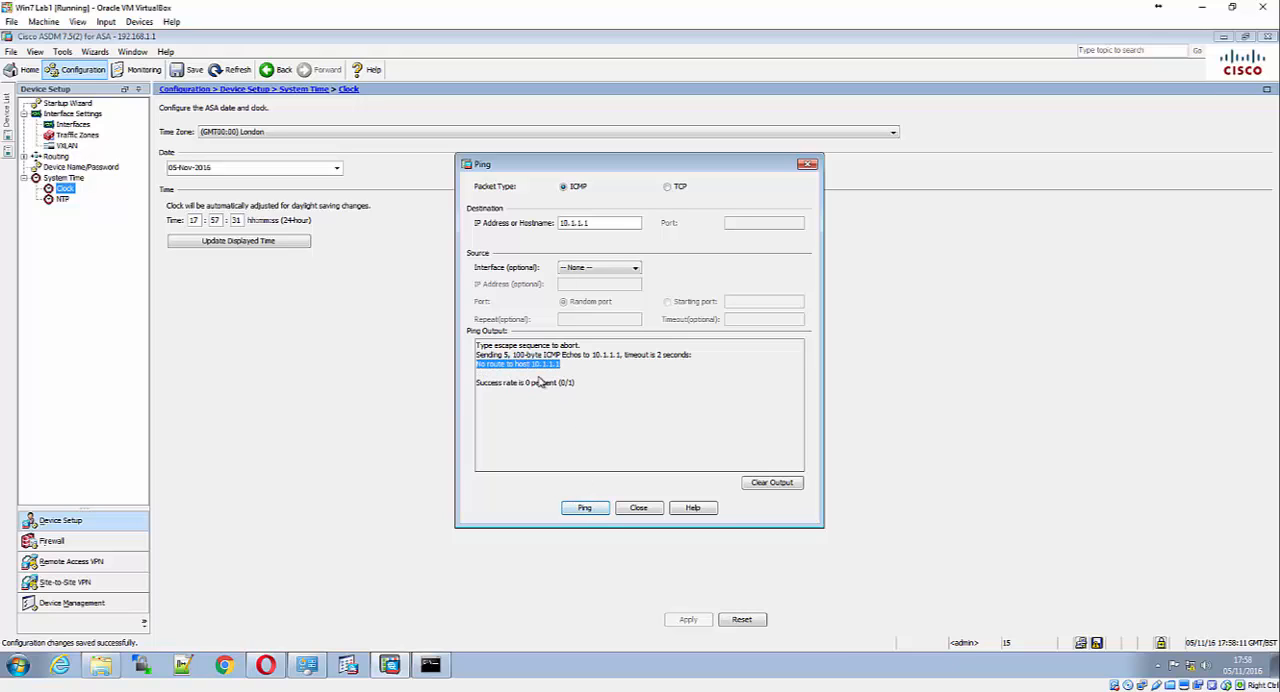
click(648, 510)
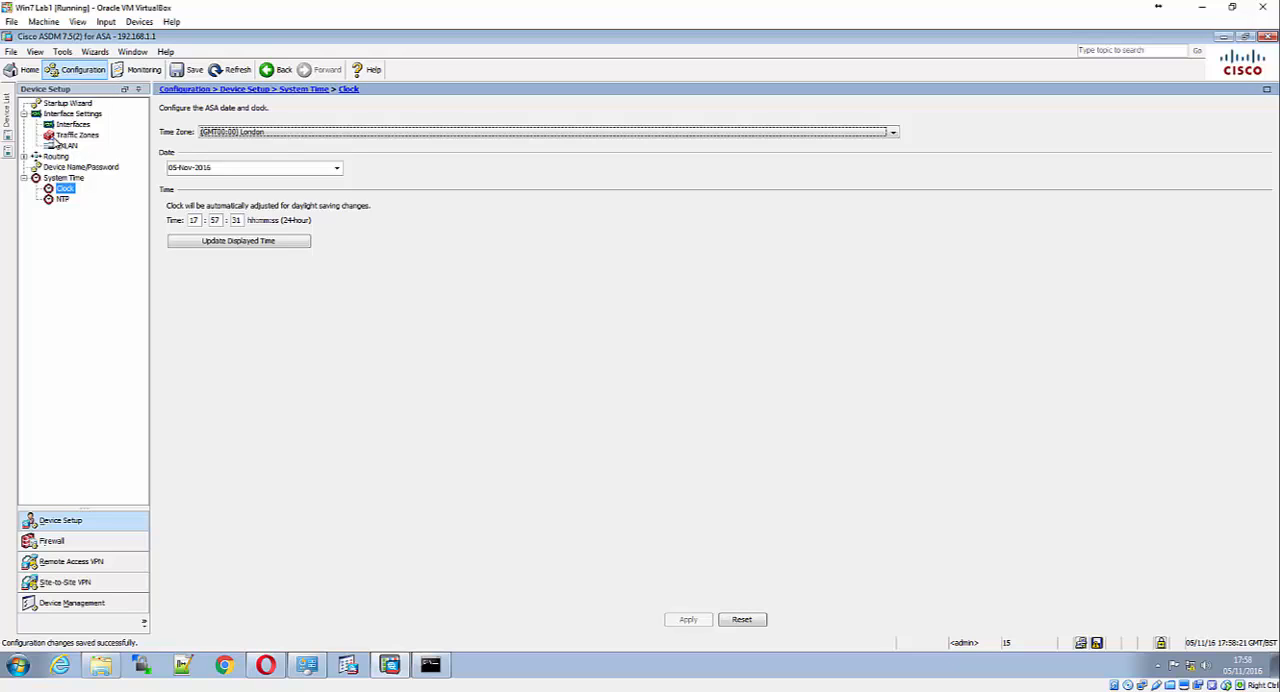
click(24, 157)
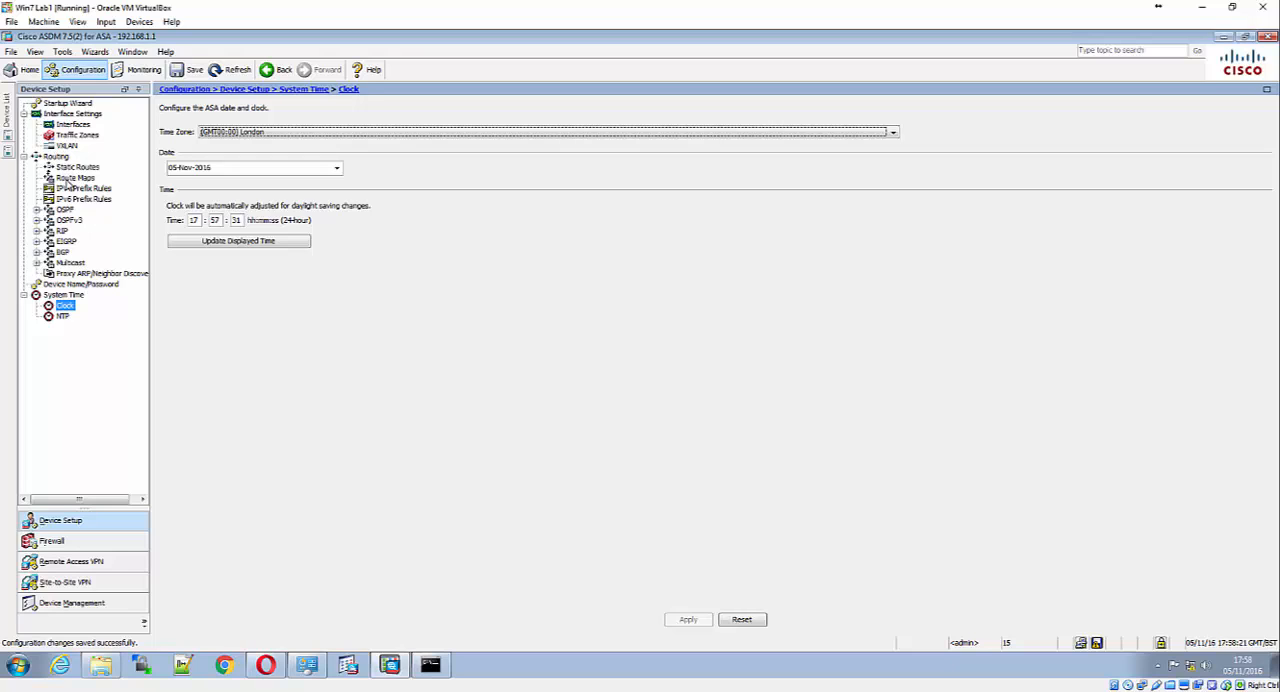
click(80, 168)
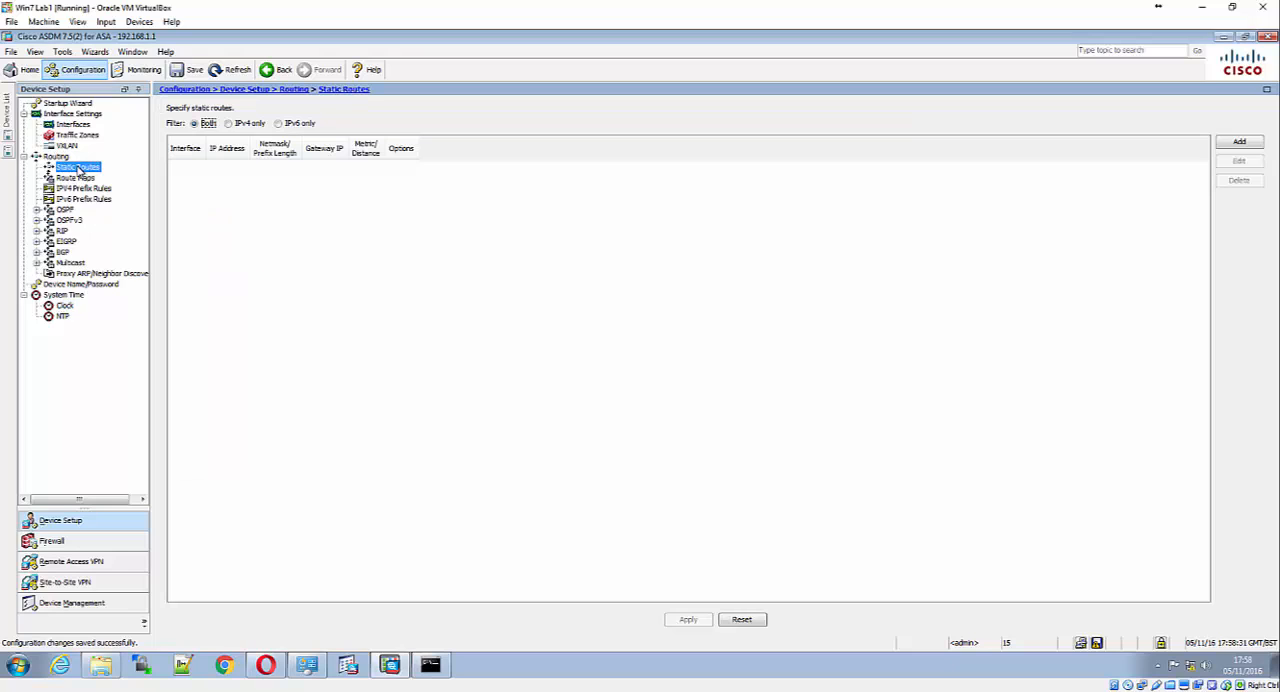
click(229, 124)
Start a new static route on the Outside interface with any4 as the destination network
click(1239, 144)
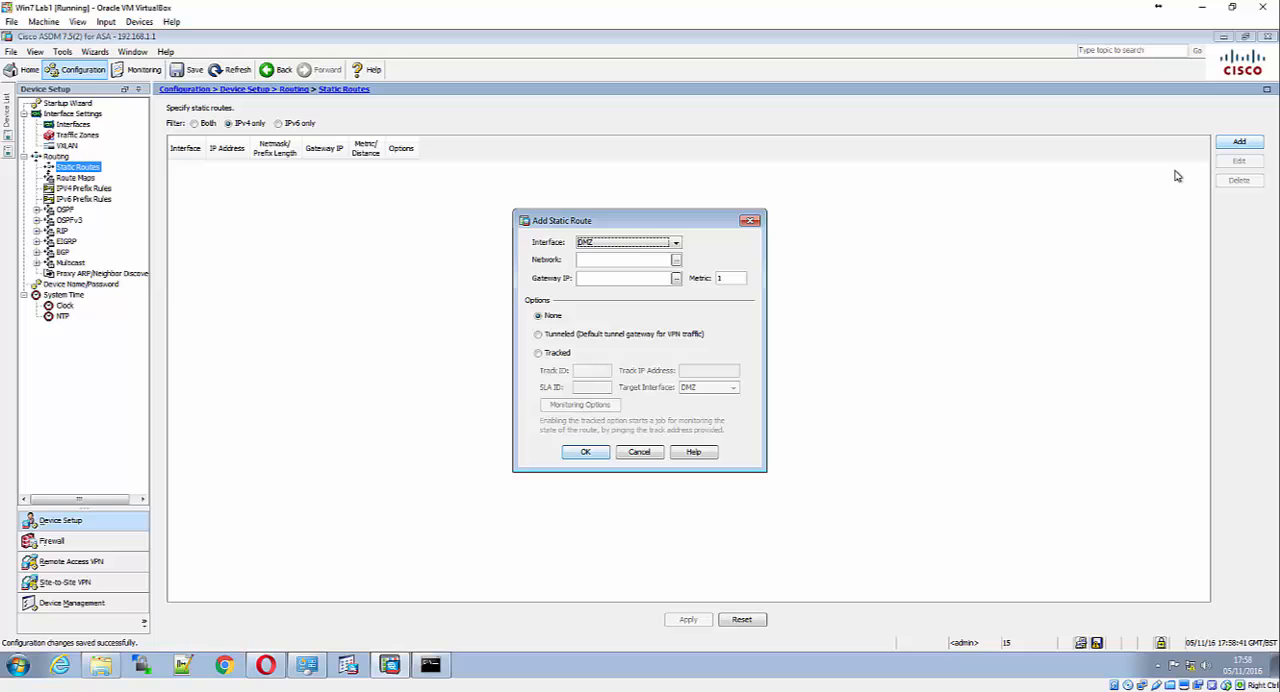
click(655, 242)
click(645, 263)
click(675, 260)
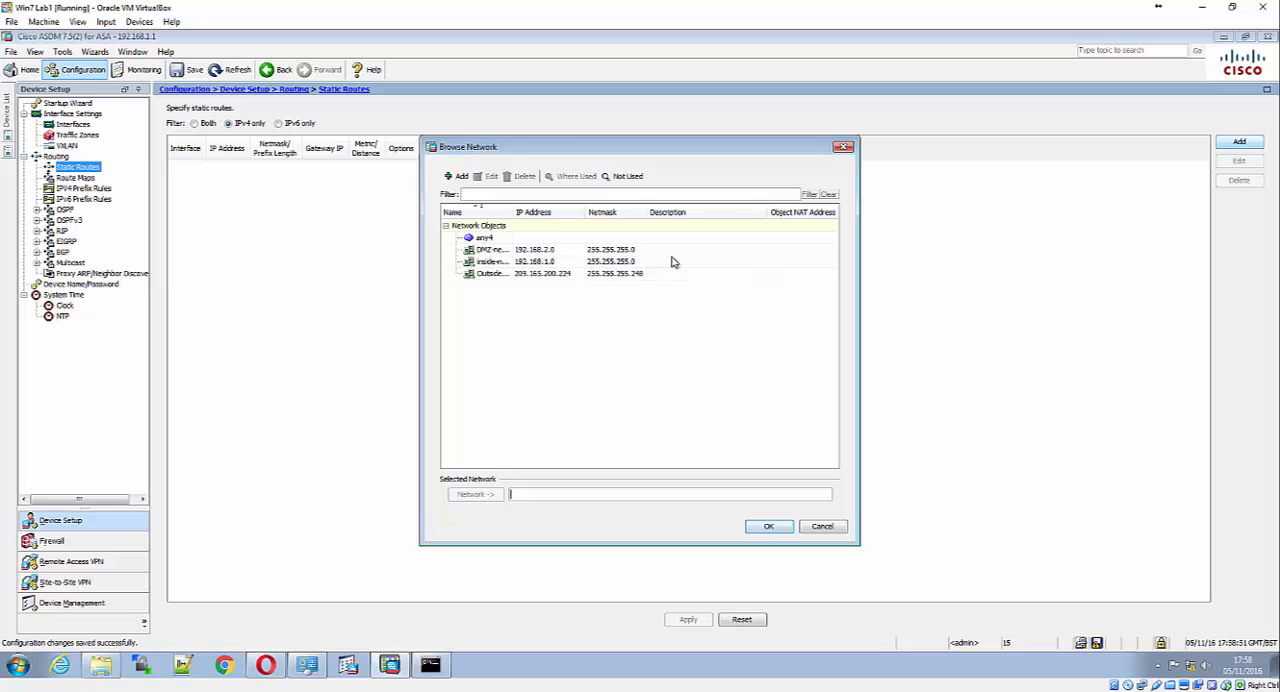
click(527, 240)
click(755, 526)
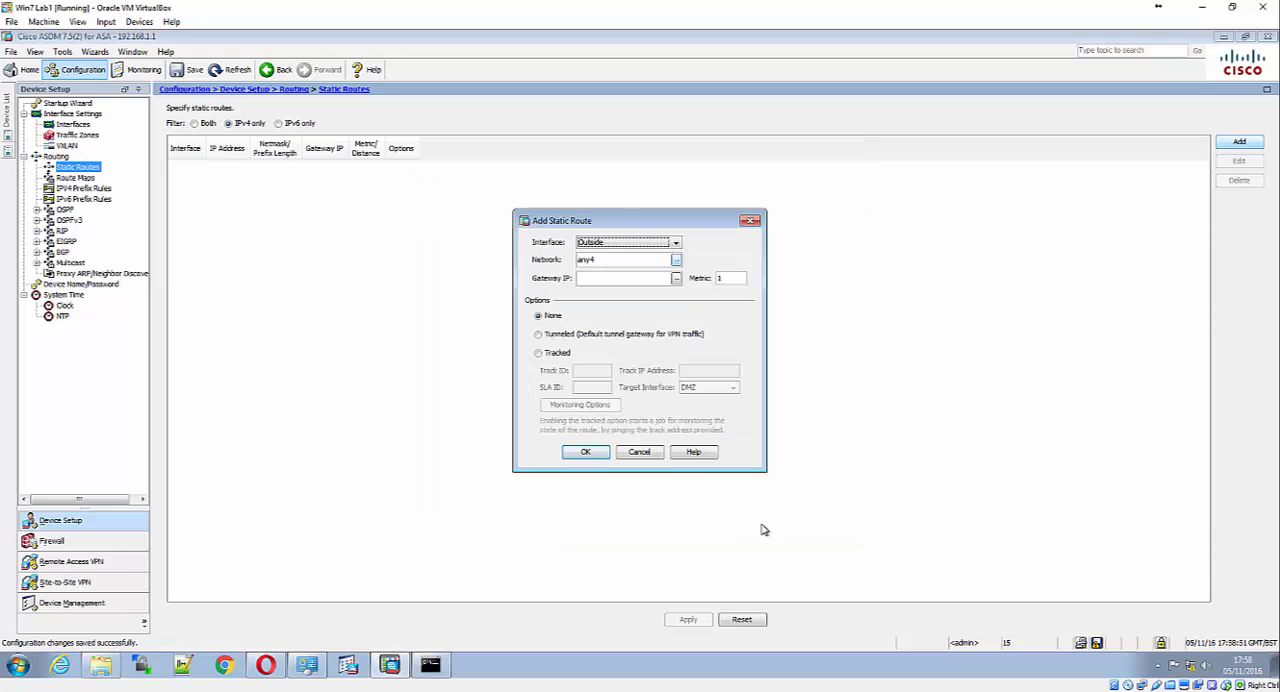
Set the route's gateway IP to 209.165.200.225, add the route and apply the change to the ASA
click(657, 280)
text(209)
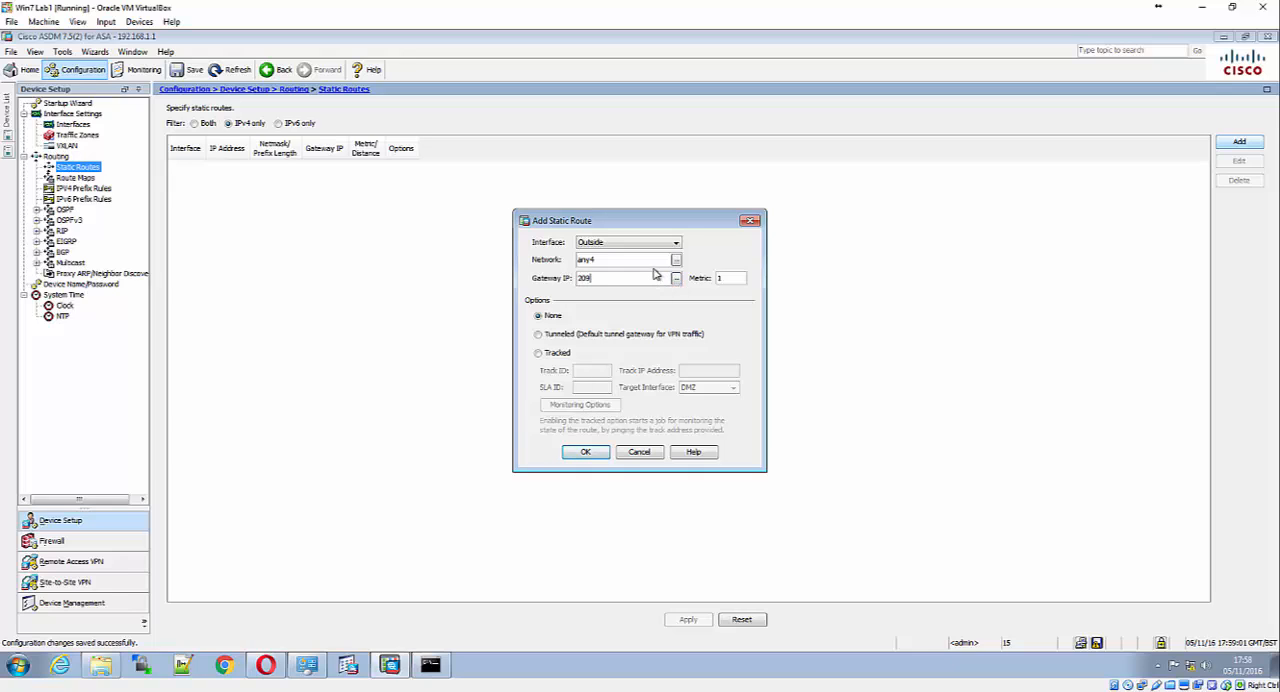
text(.165.200.225)
click(587, 453)
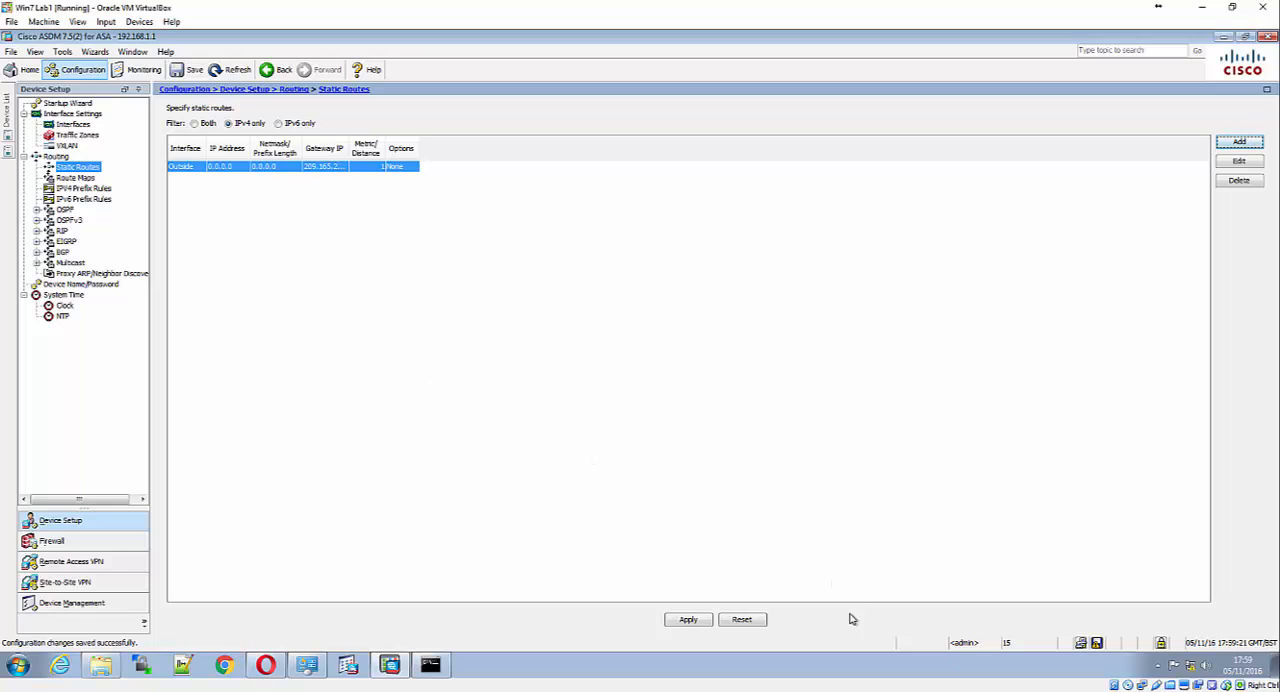
click(689, 619)
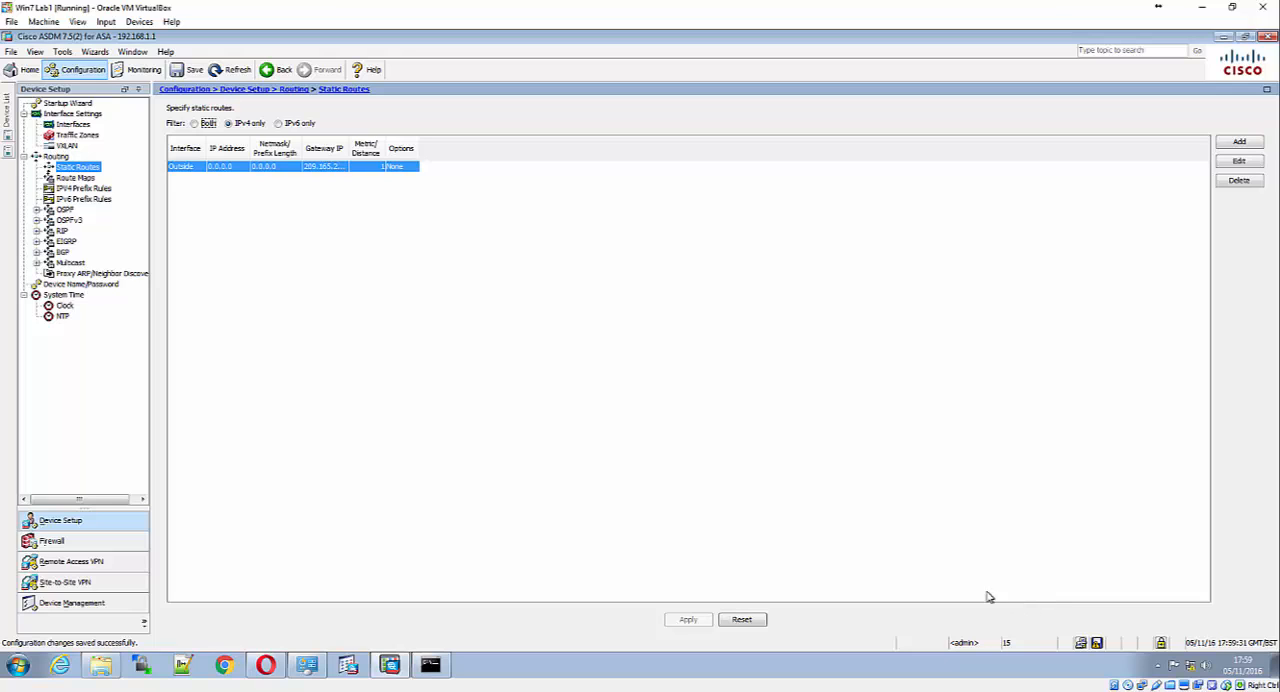
Ping 10.1.1.1 again from the ASA using ICMP, and close the Ping tool
click(62, 52)
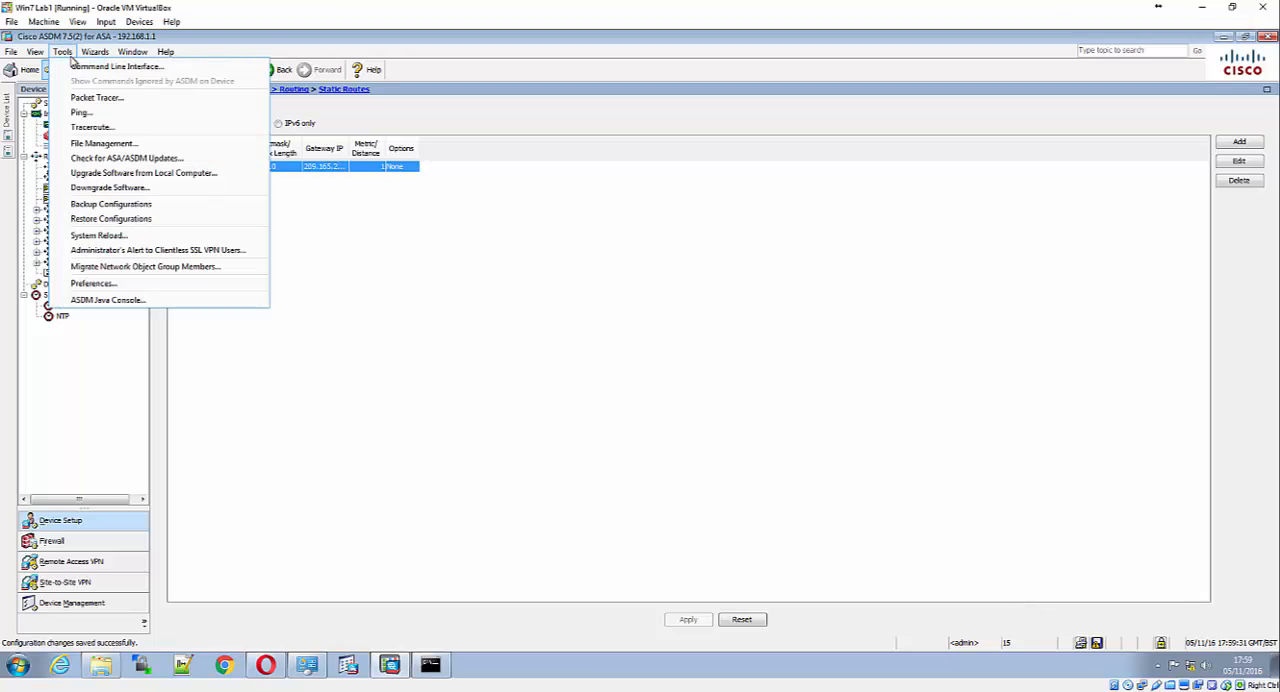
click(72, 113)
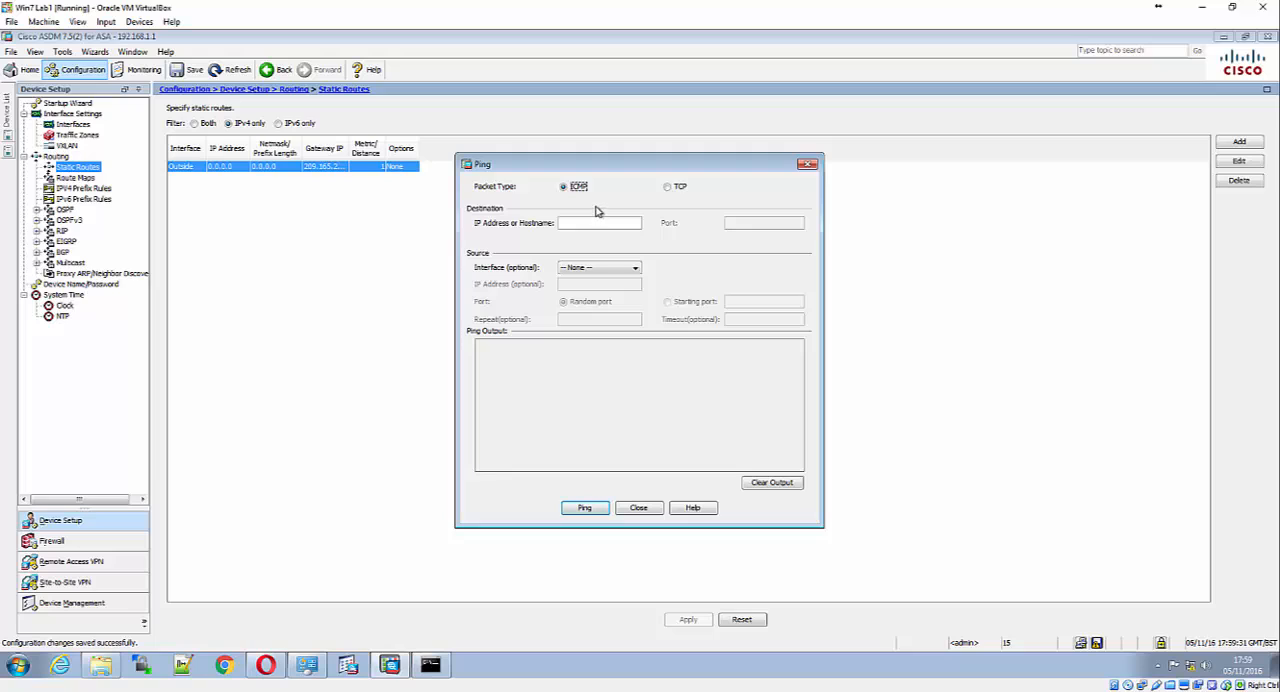
click(600, 223)
text(10.1.1.1)
key(Tab)
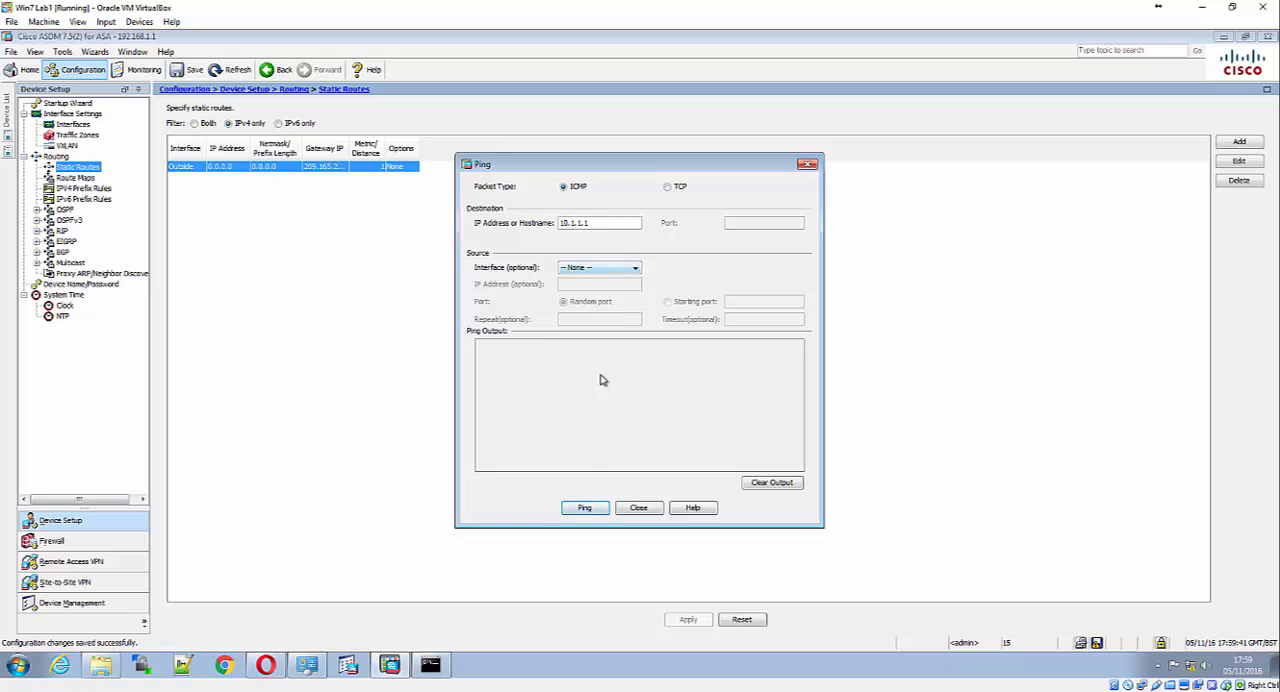
click(595, 512)
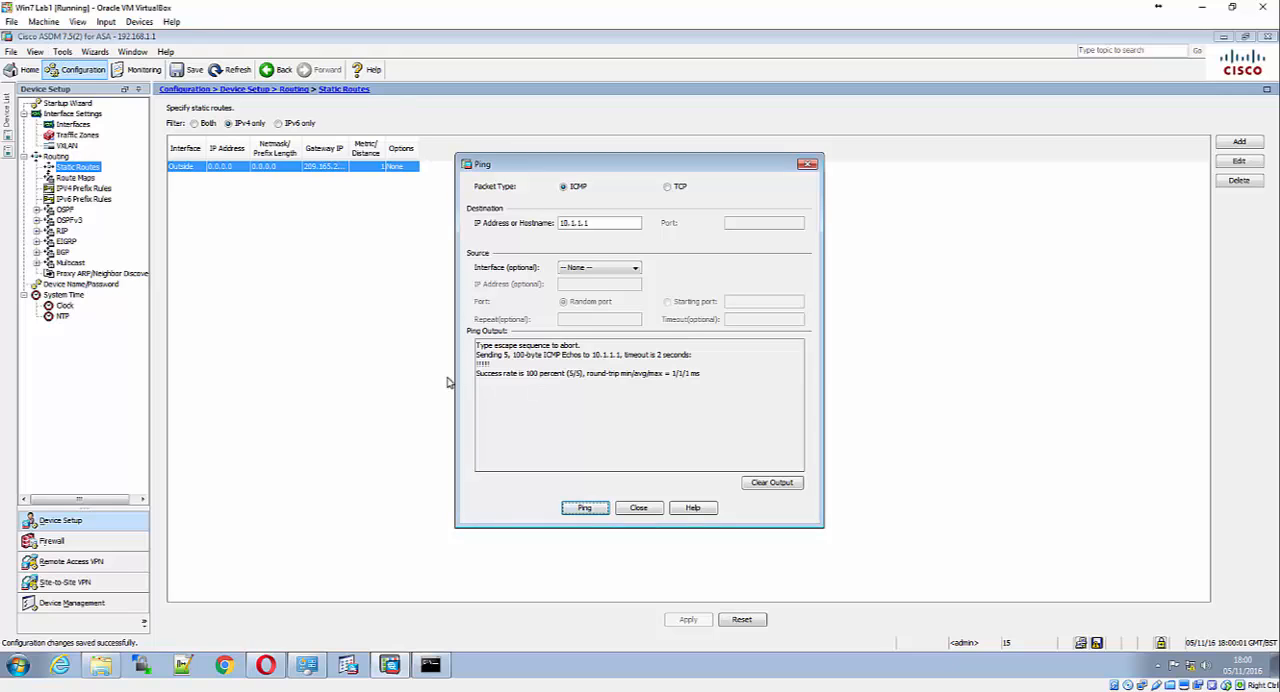
click(638, 507)
Trace the route from the ASA to 172.16.3.3, review the hops and close Traceroute
click(64, 53)
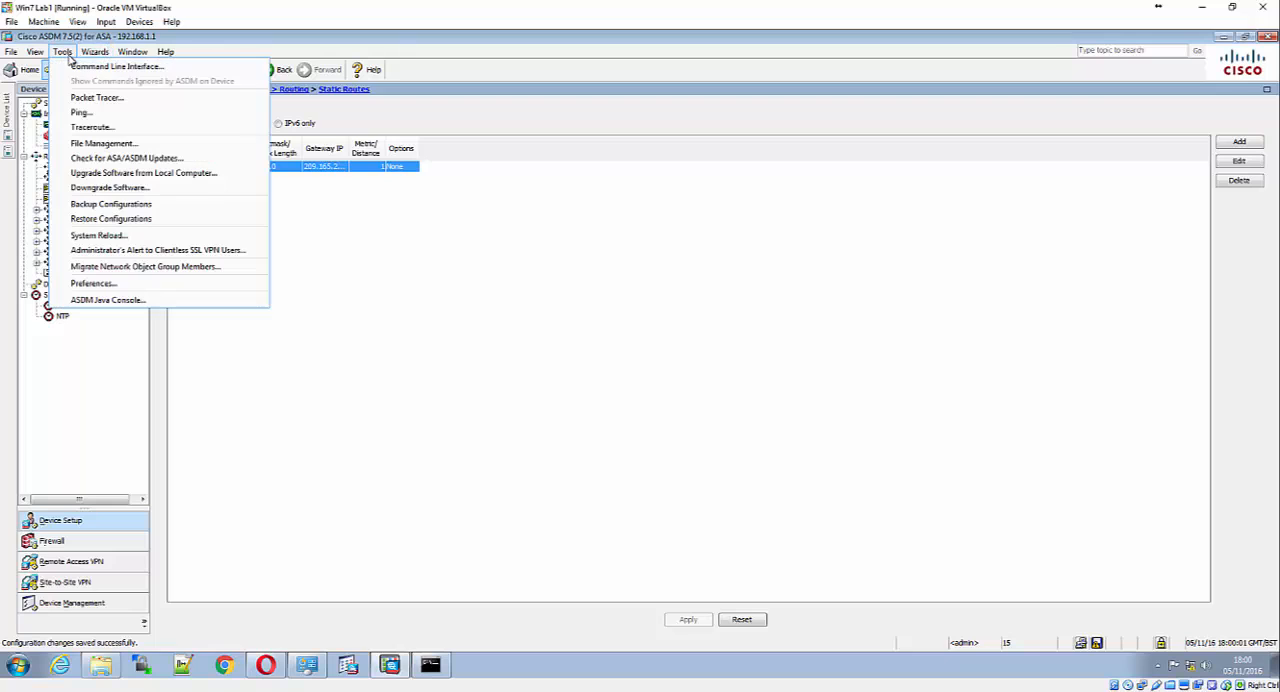
click(92, 127)
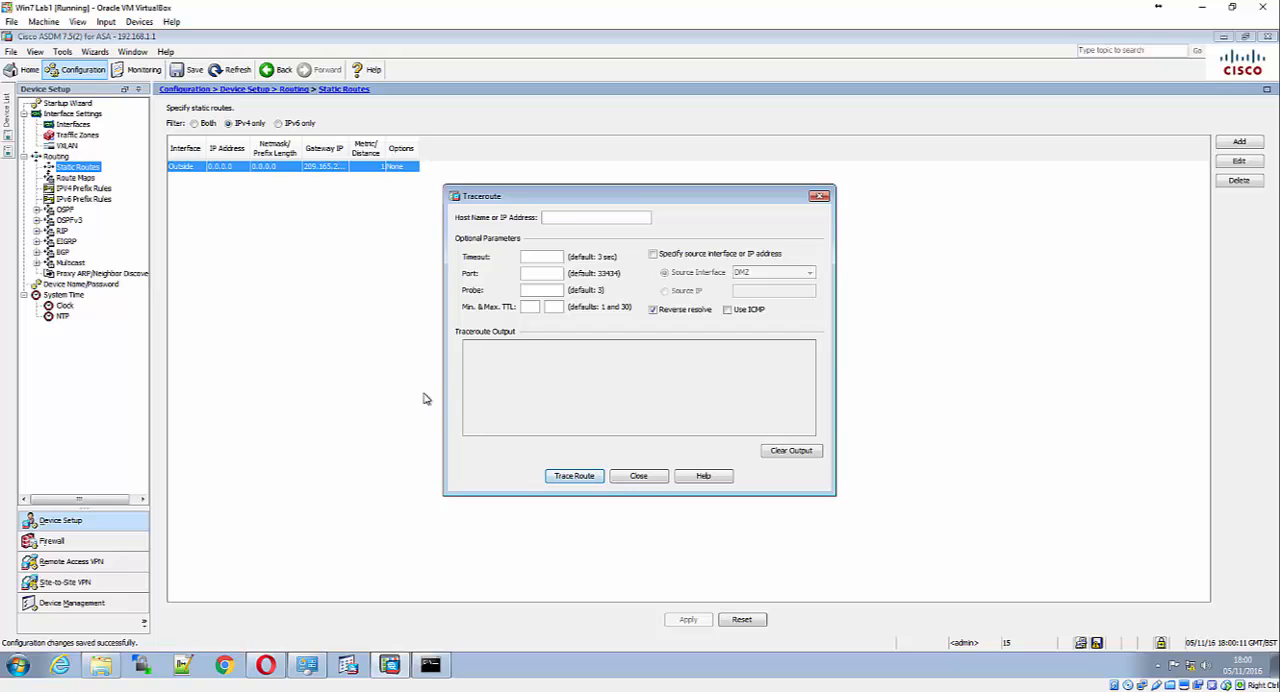
text(172.16.3.3)
click(580, 477)
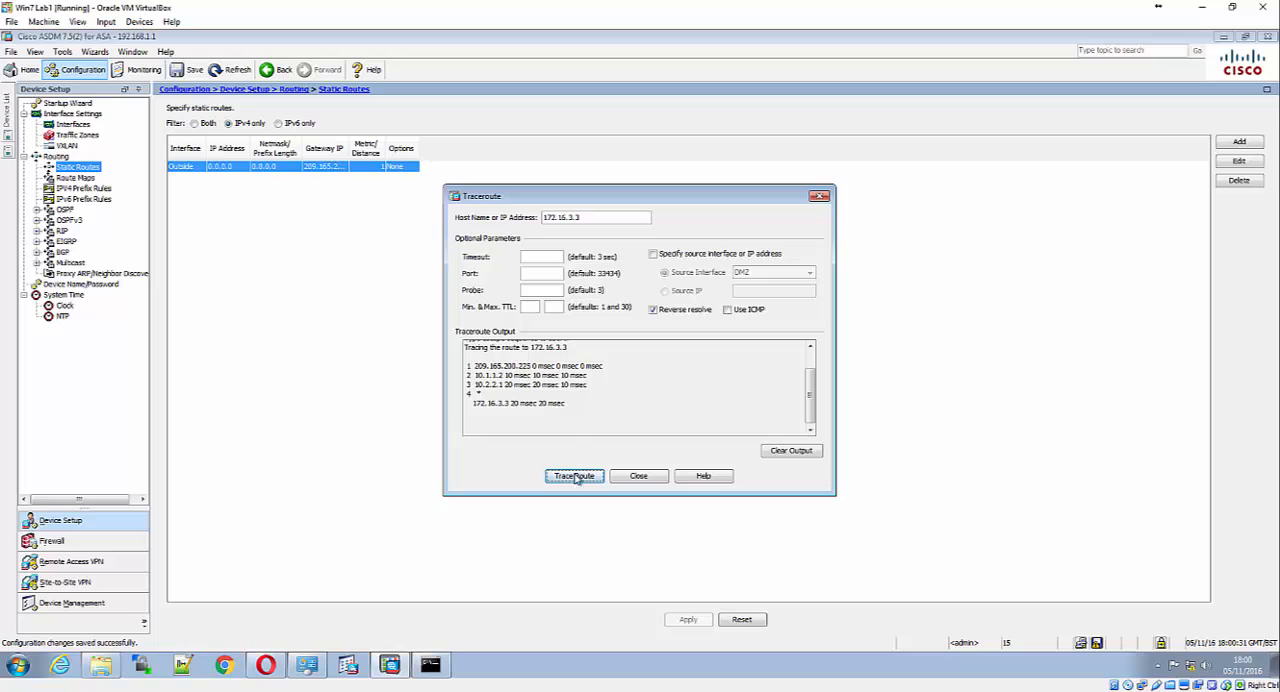
scroll(560, 392, up, 1)
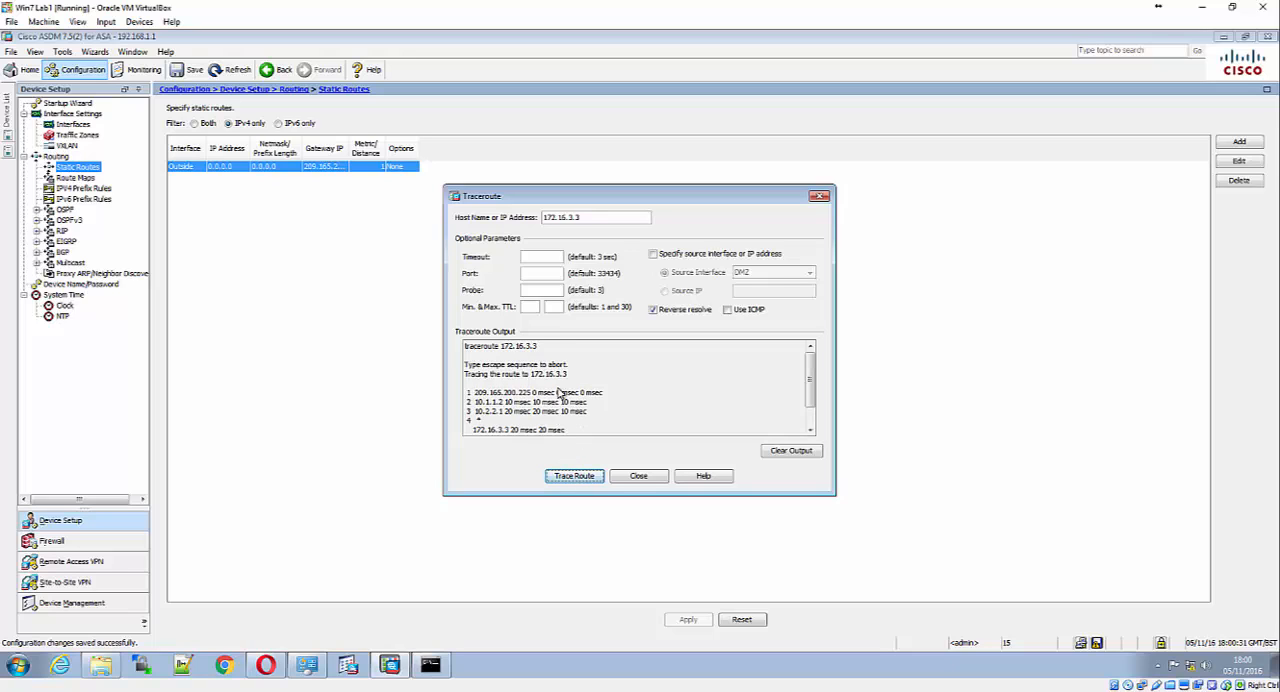
scroll(560, 392, down, 1)
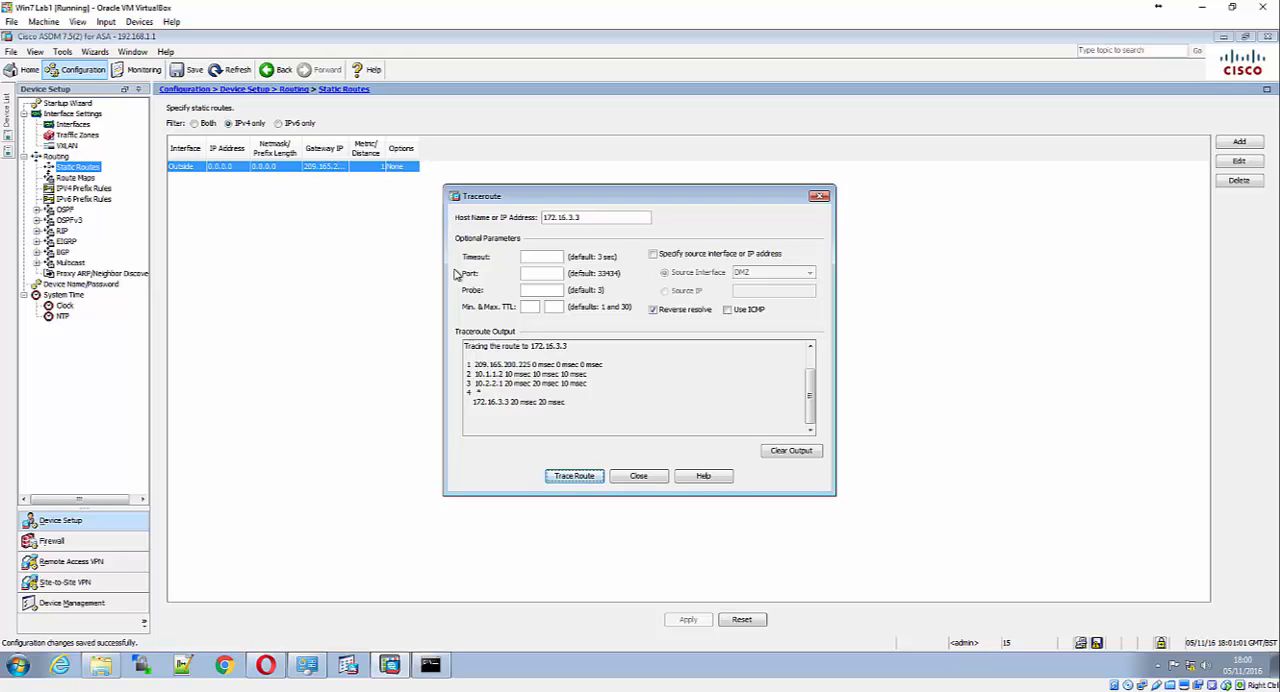
click(638, 477)
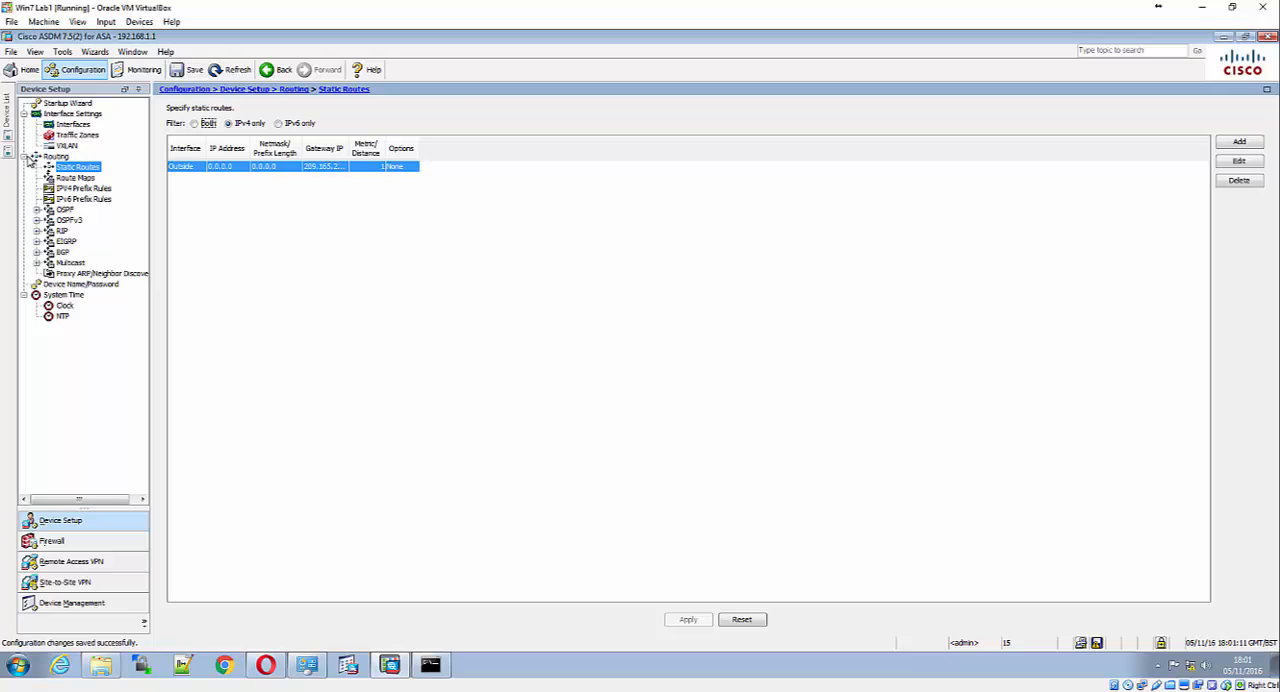
click(25, 159)
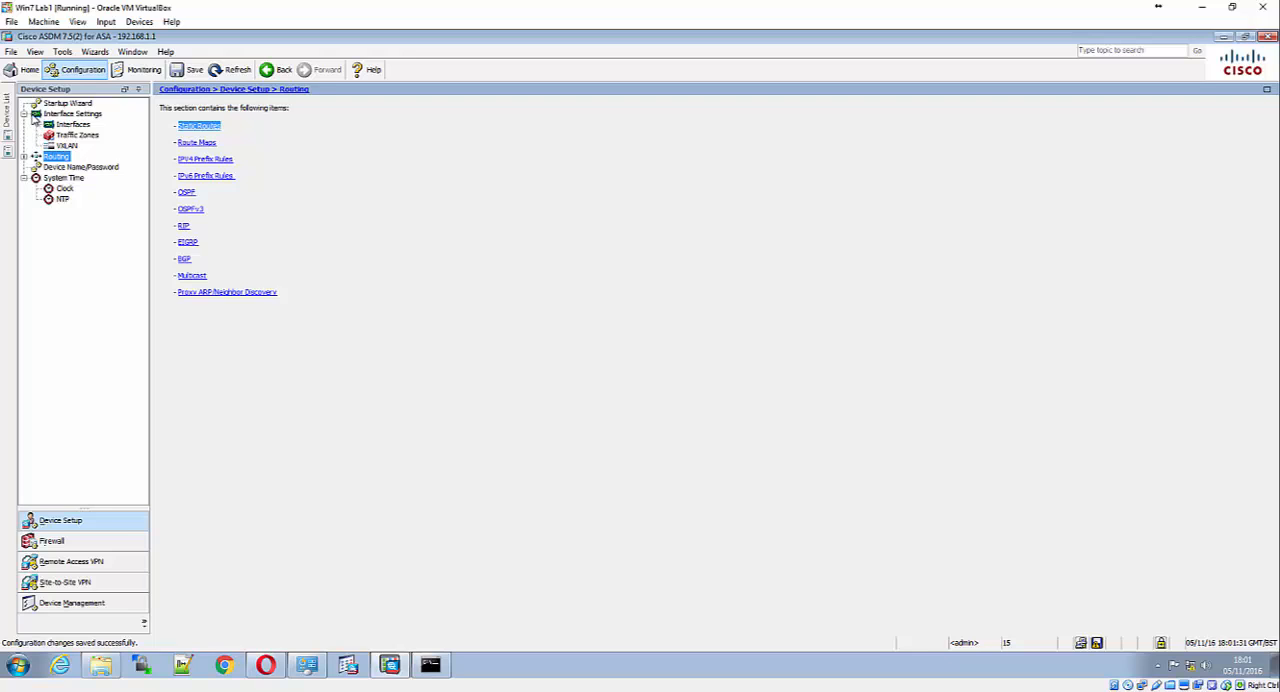
click(63, 106)
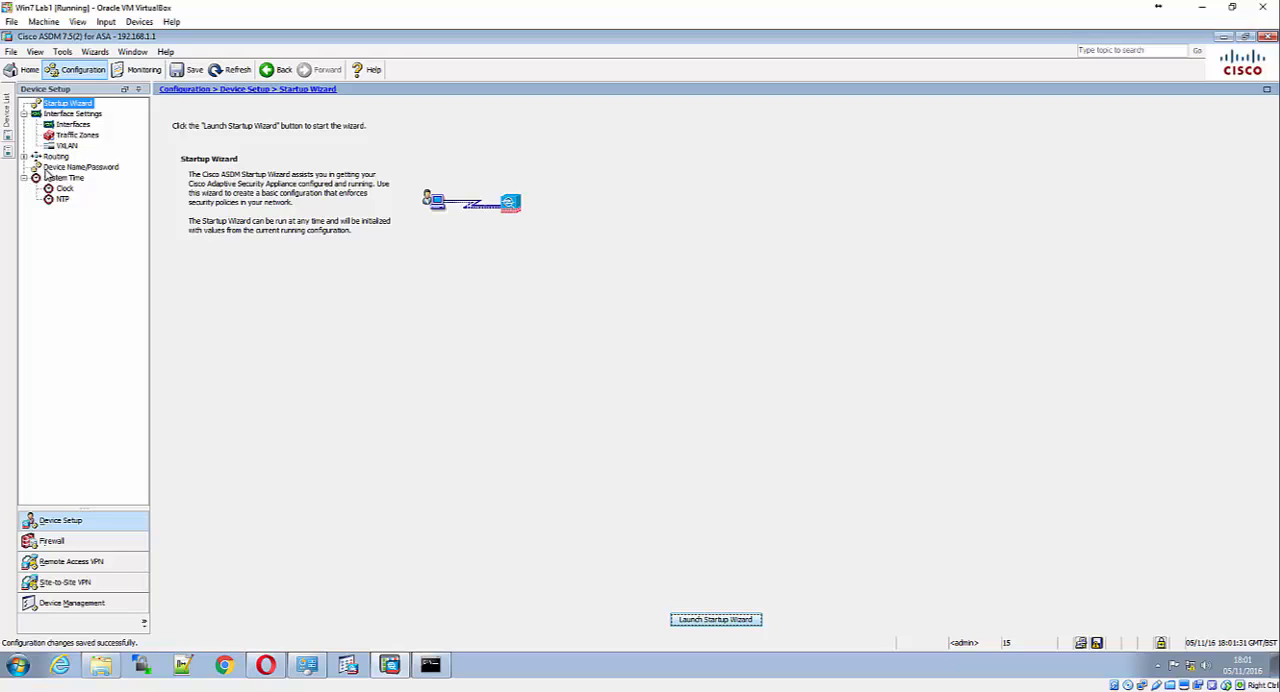
click(8, 120)
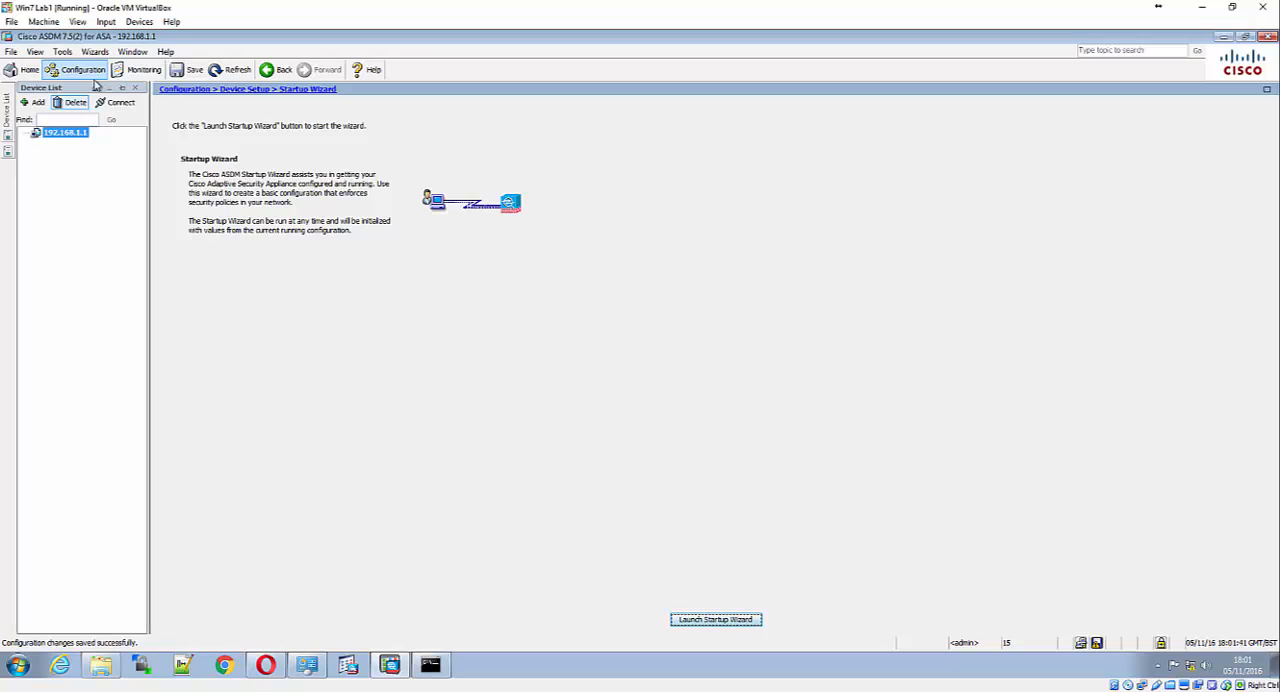
click(7, 138)
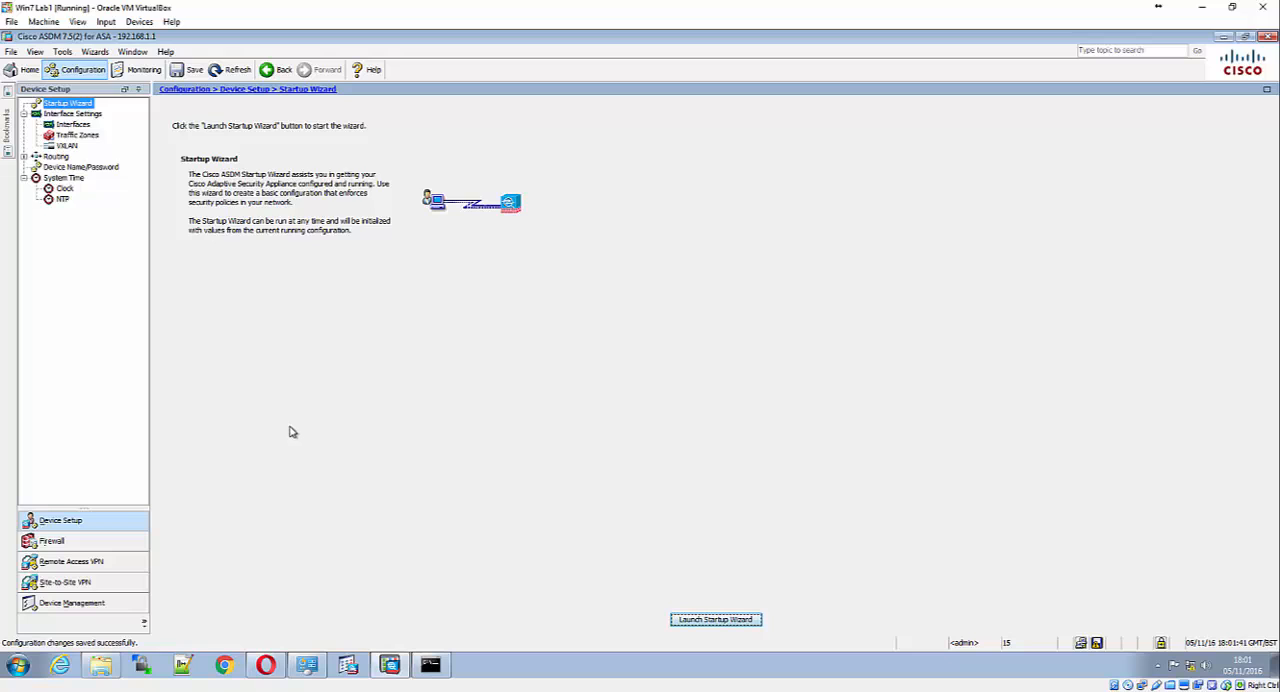
Start a new local user account under the Users/AAA device management settings, with the username admin01
click(103, 604)
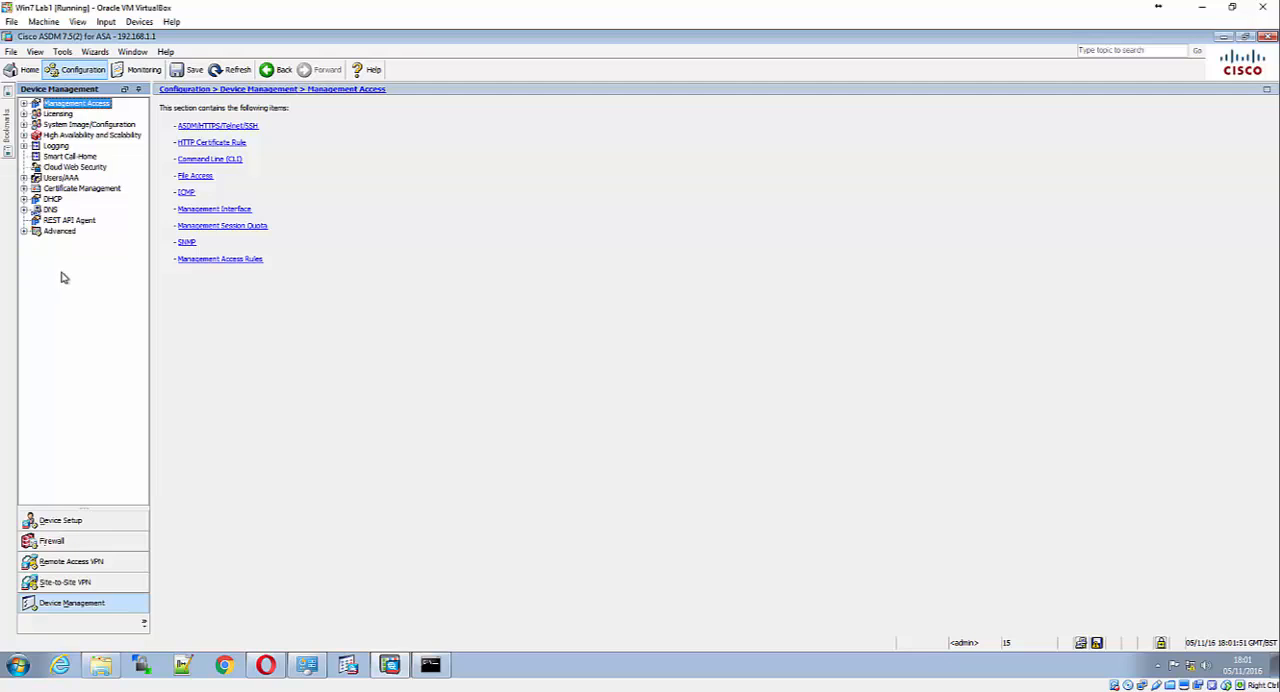
double_click(62, 179)
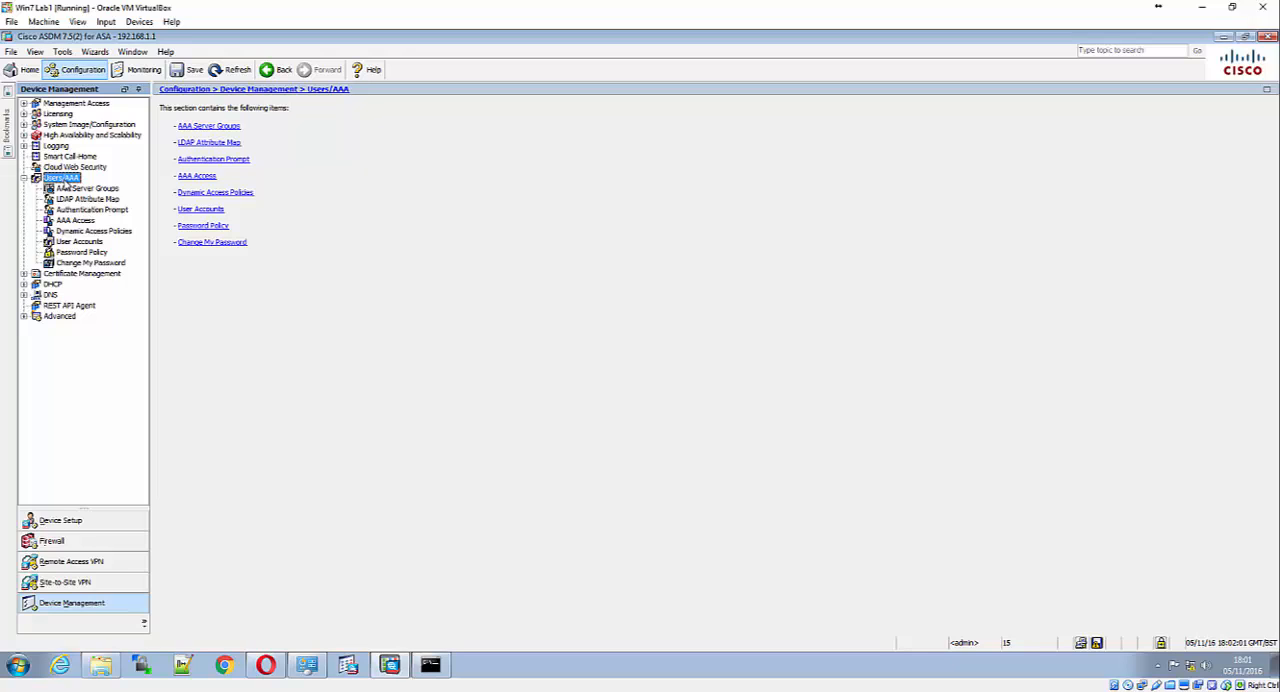
click(76, 243)
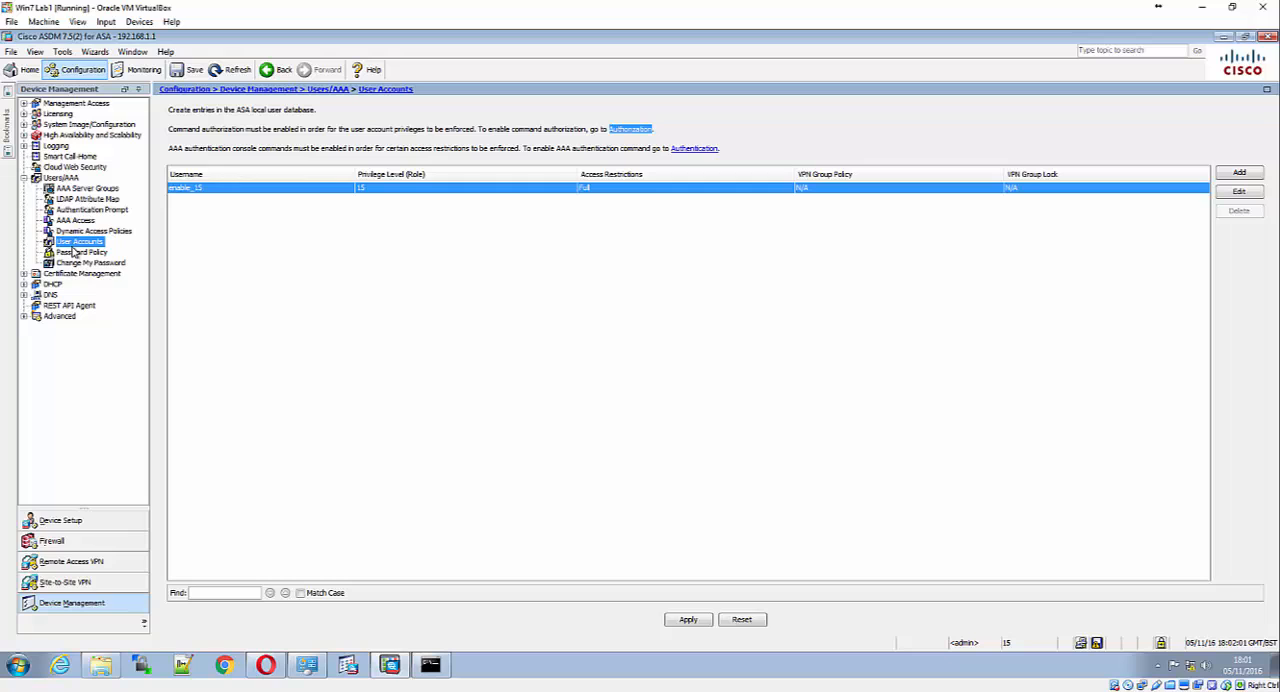
click(1240, 174)
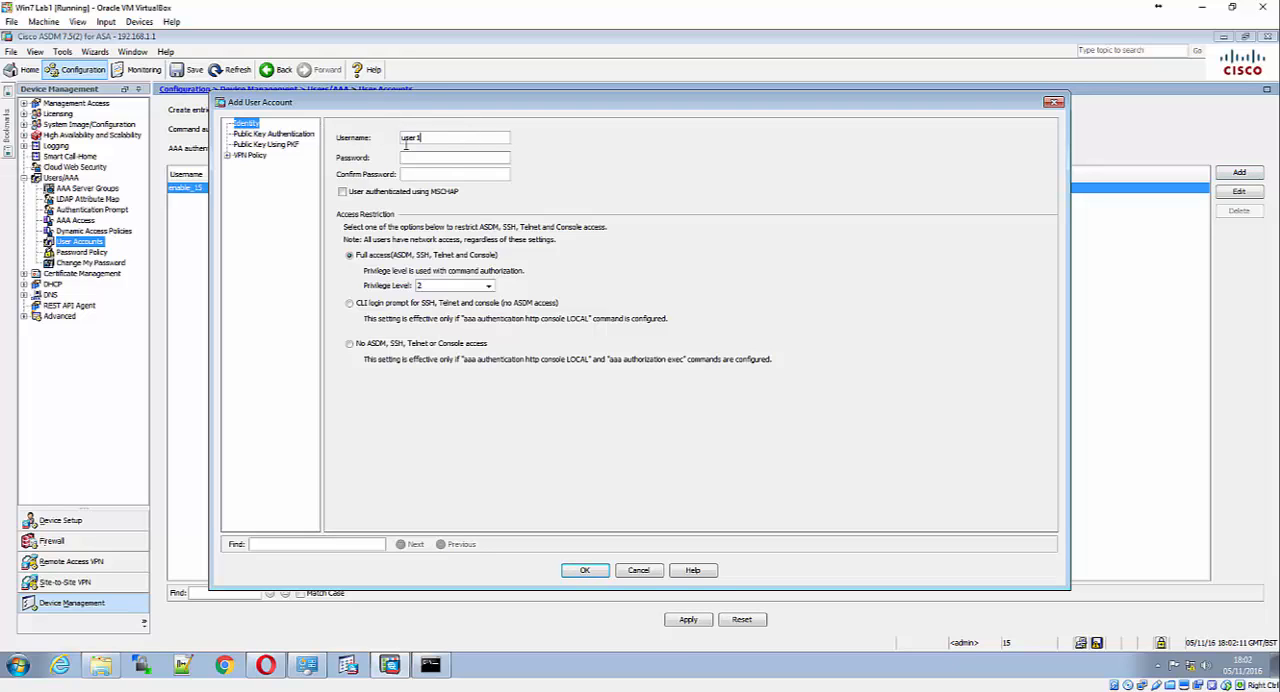
key(BackSpace)
key(BackSpace)
key(BackSpace)
key(BackSpace)
key(BackSpace)
text(admin01)
Enter the password for the new admin01 account and repeat it in the confirmation field
click(475, 157)
text(***********)
key(Tab)
text(***)
key(BackSpace)
key(BackSpace)
key(BackSpace)
text(************)
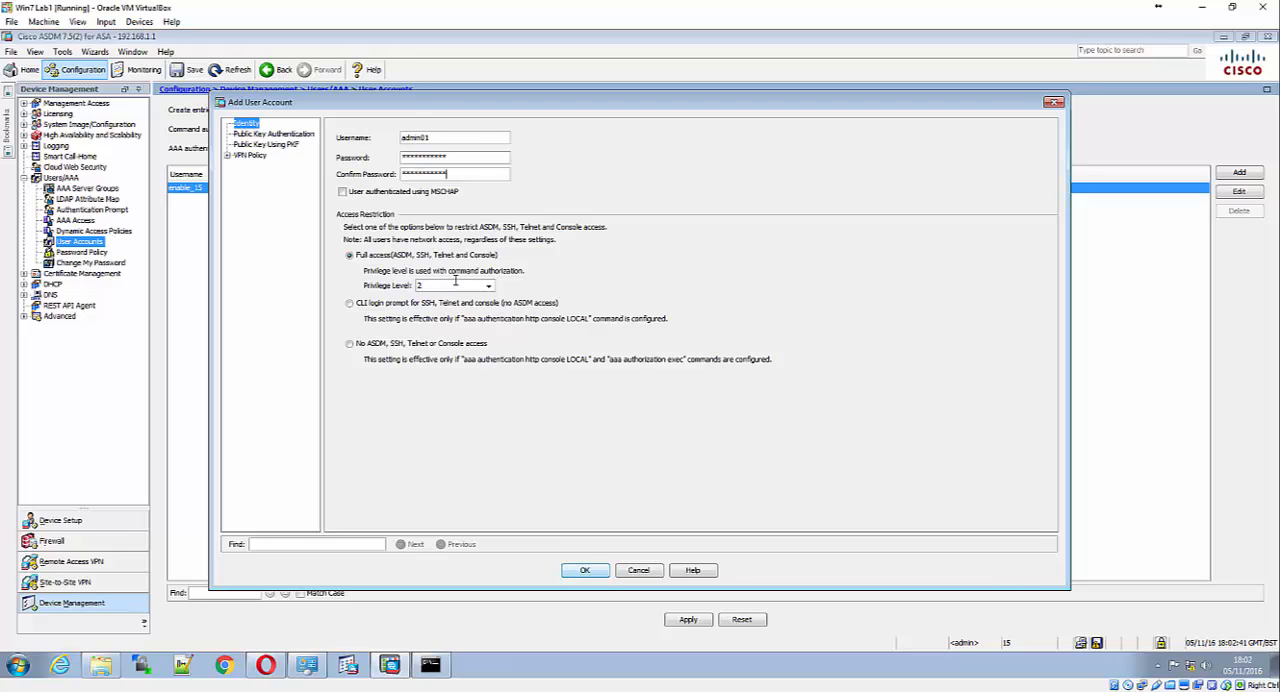
Set the account's privilege level to 15, save the account and apply the change to the ASA
click(488, 286)
scroll(449, 322, up, 2)
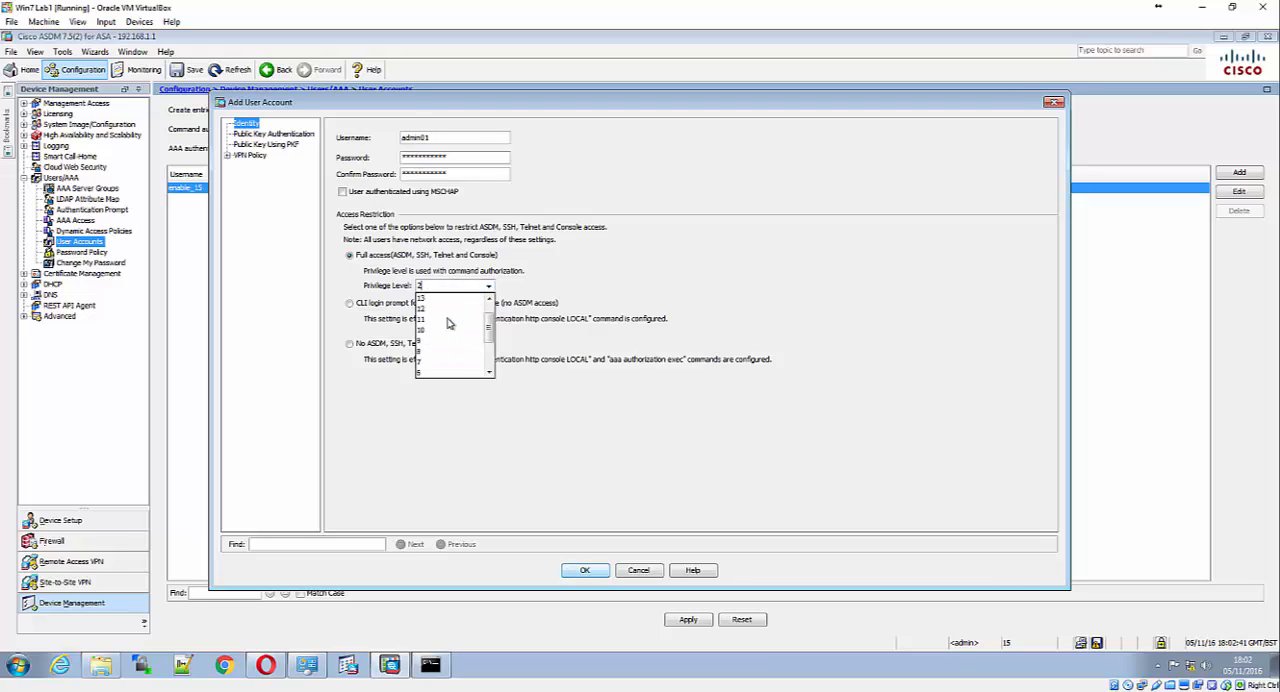
scroll(449, 322, up, 2)
click(458, 298)
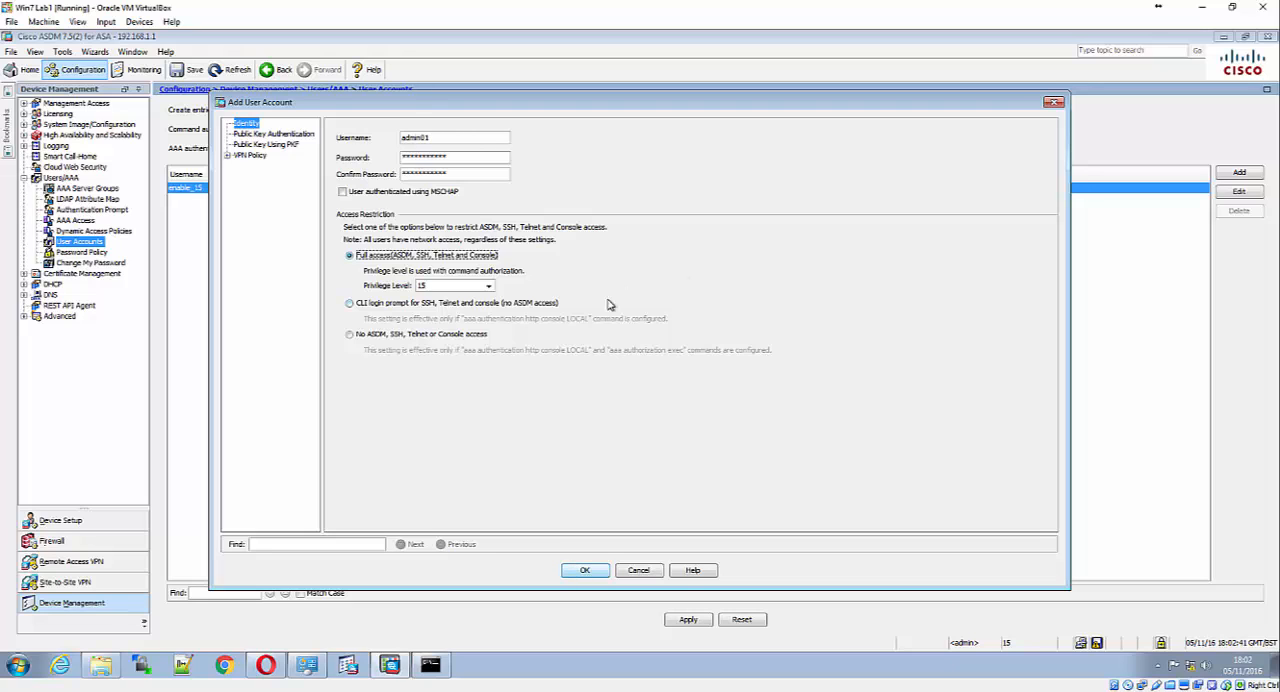
click(587, 570)
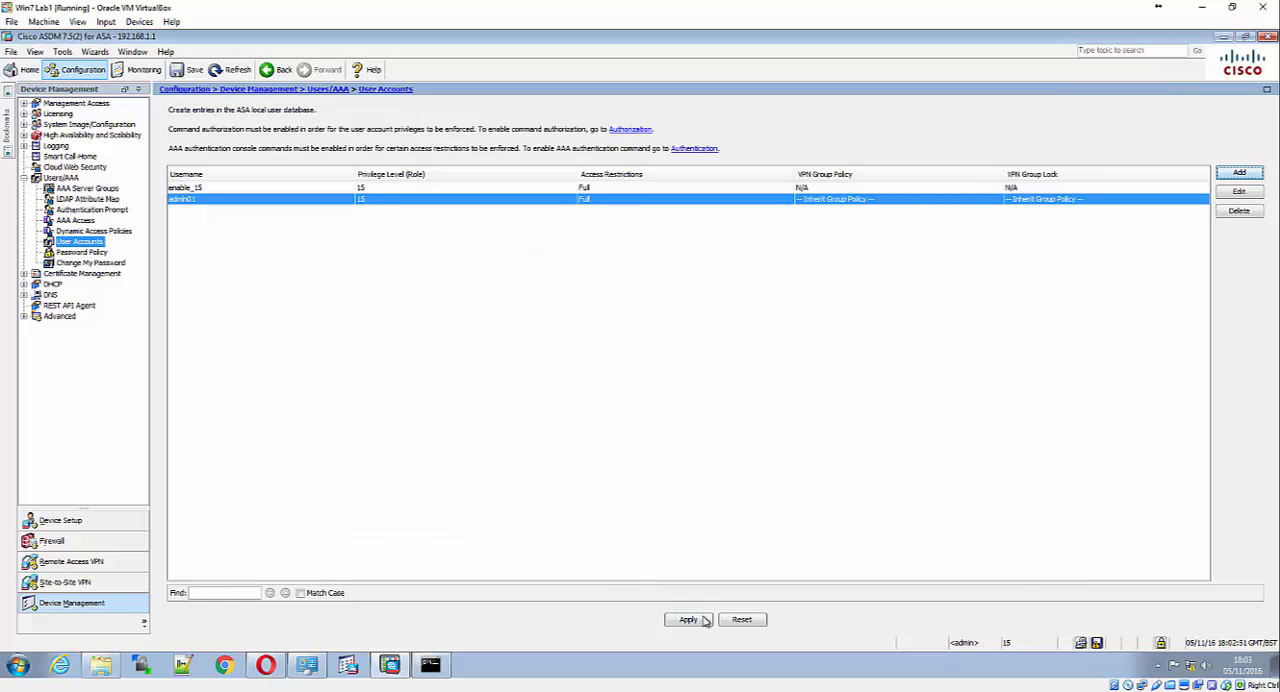
click(689, 620)
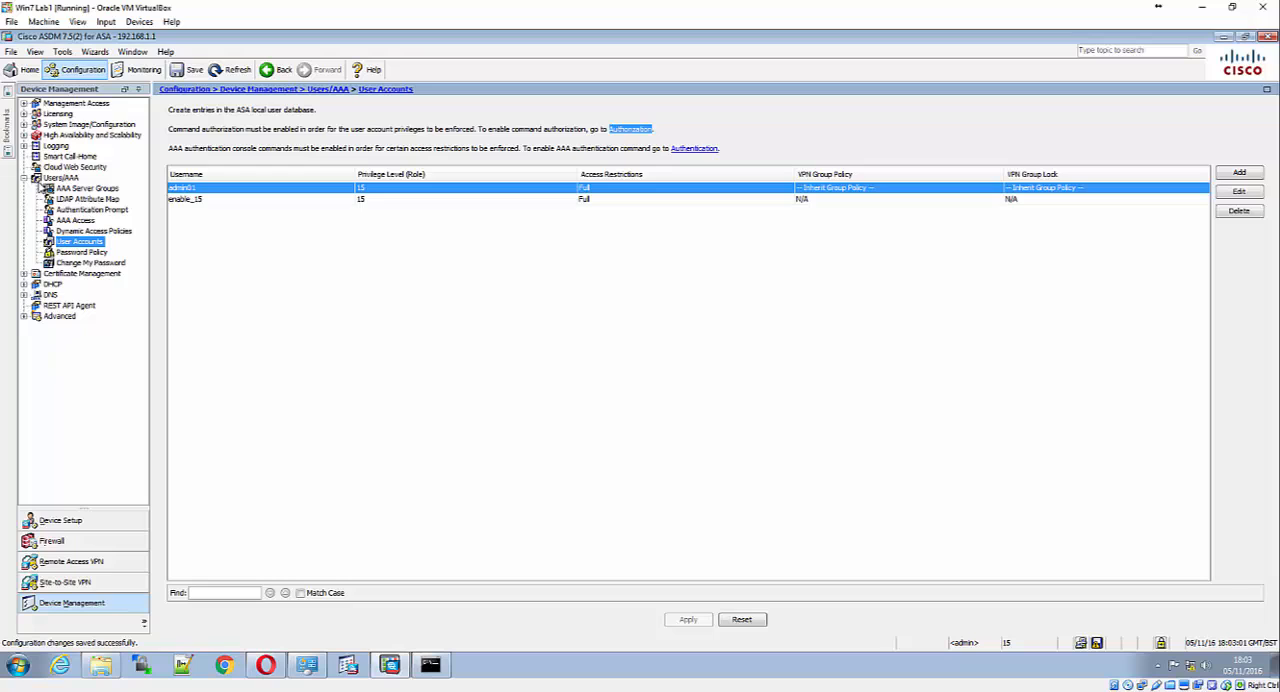
Require LOCAL server group authentication for HTTP/ASDM and SSH connections in the AAA Access settings and apply the change
click(76, 221)
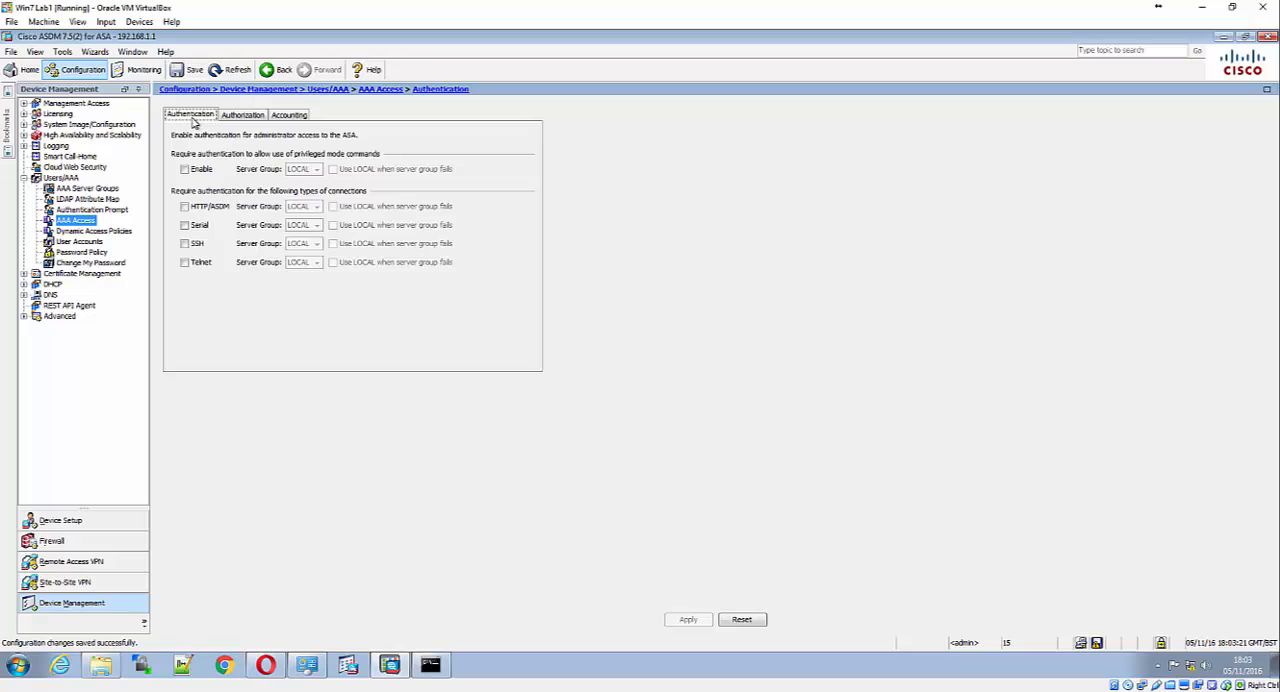
click(184, 207)
click(185, 226)
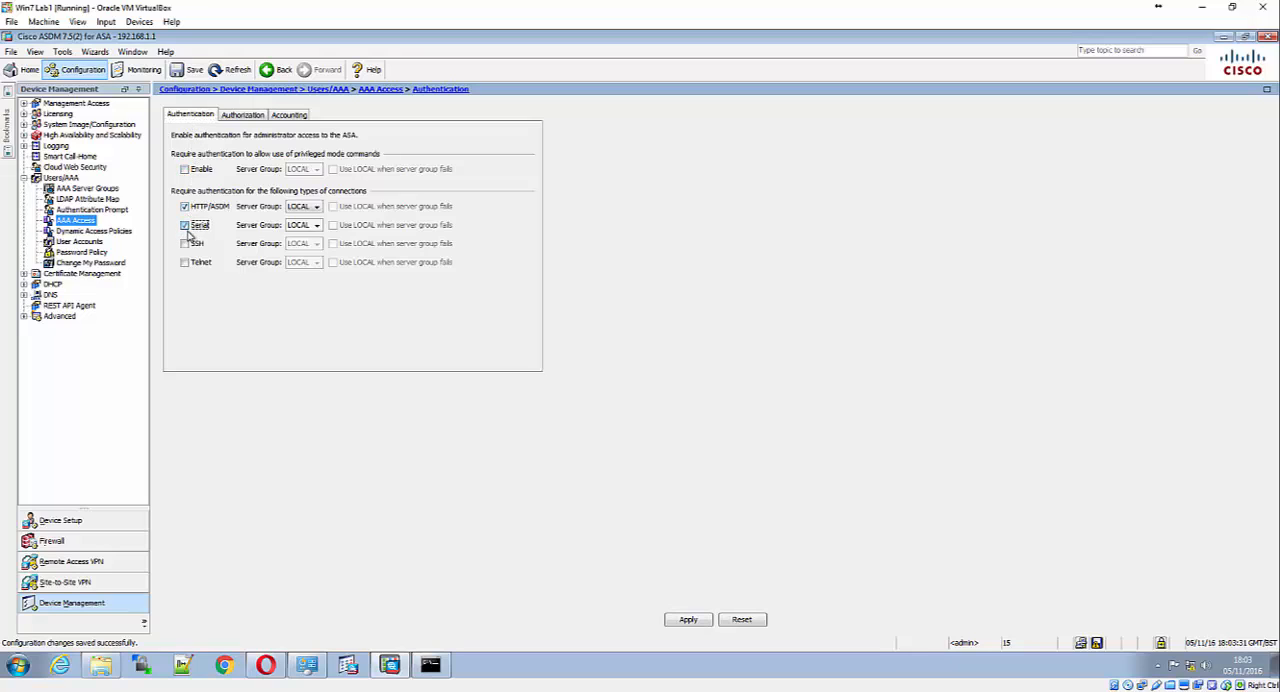
click(315, 225)
click(299, 236)
click(312, 207)
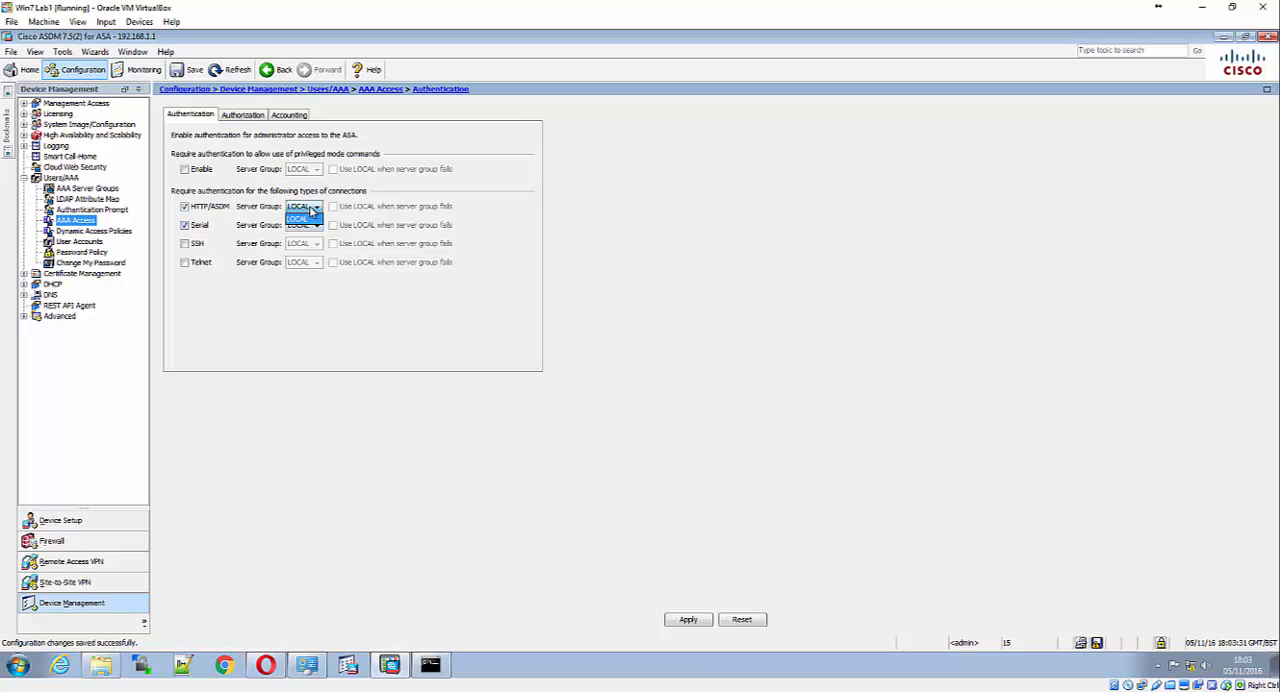
click(305, 218)
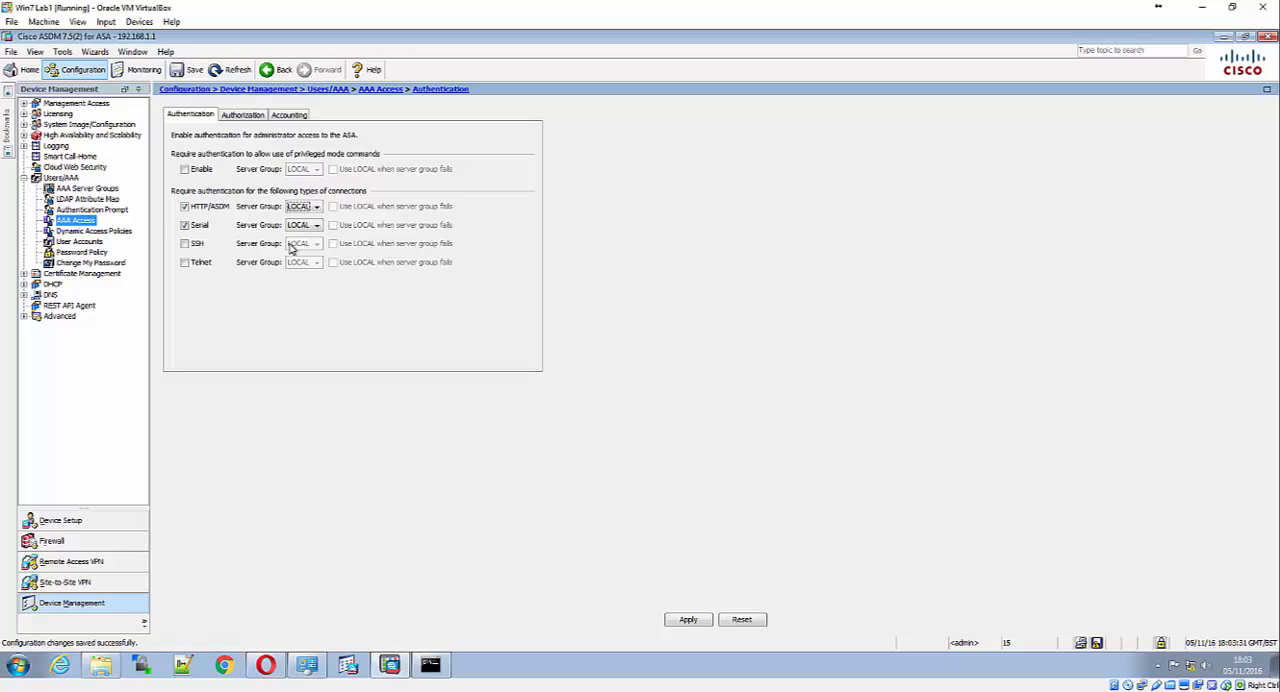
click(184, 225)
click(184, 243)
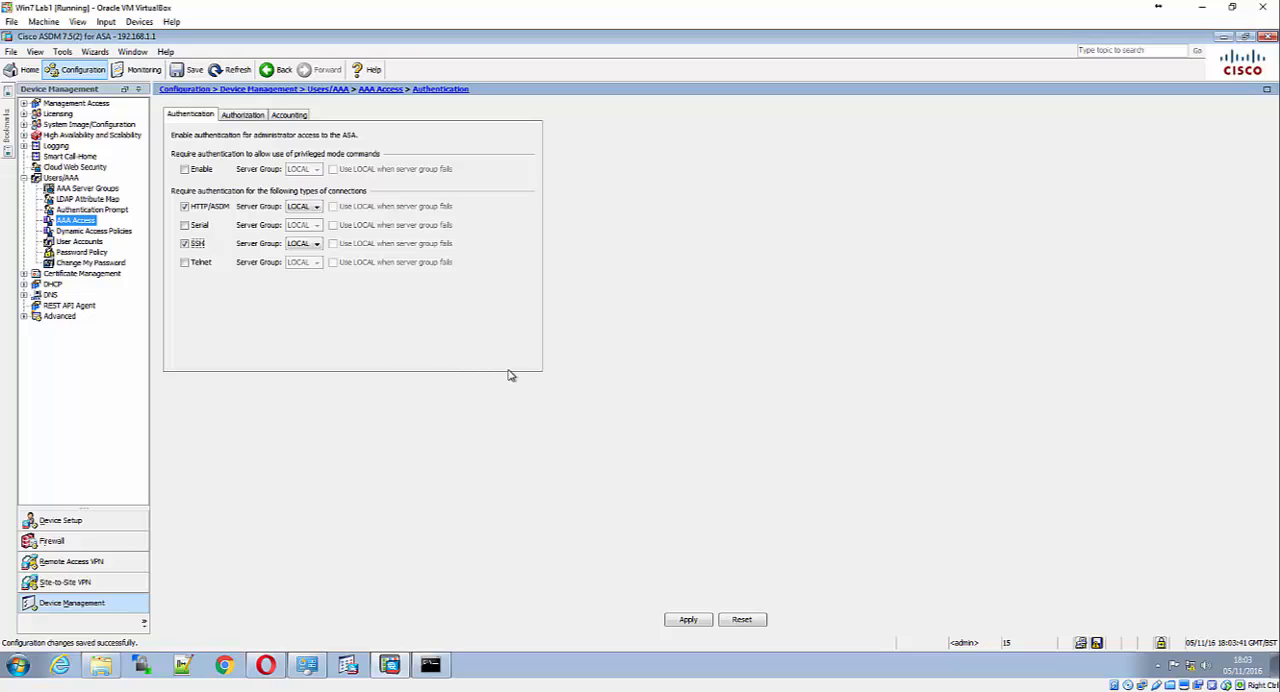
click(689, 620)
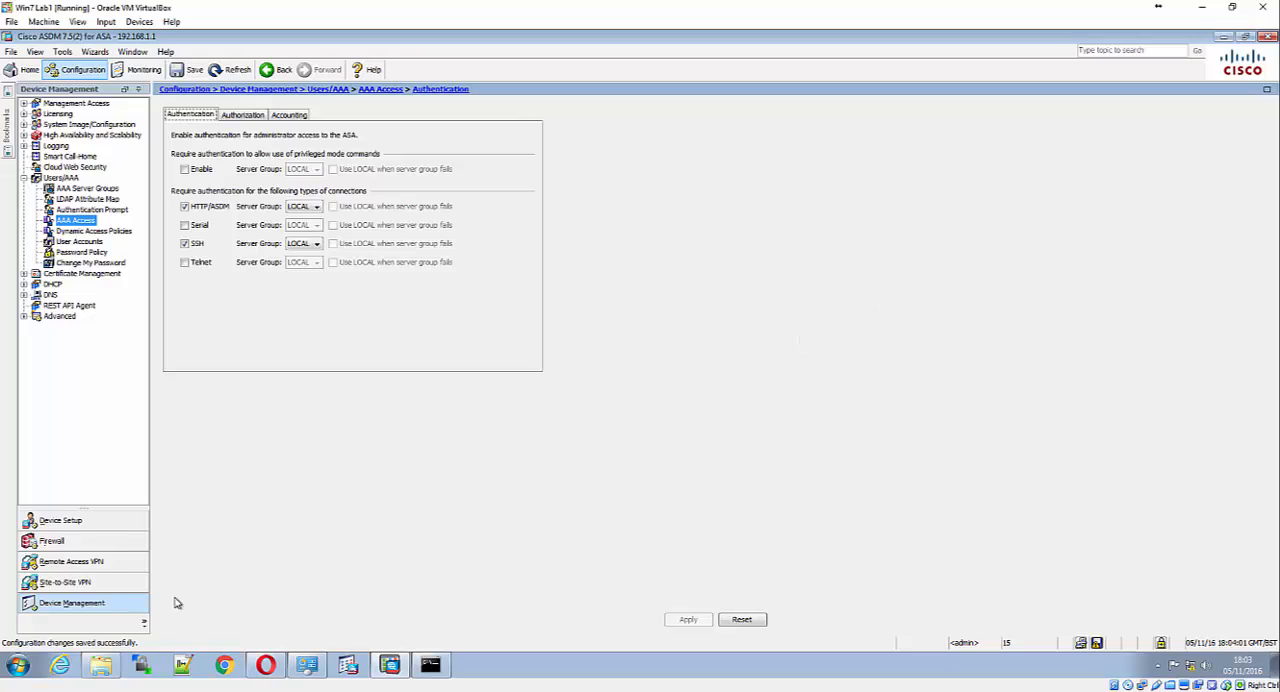
Minimize ASDM, switch to PuTTY and open an SSH session to 192.168.1.1
click(1222, 37)
click(1219, 39)
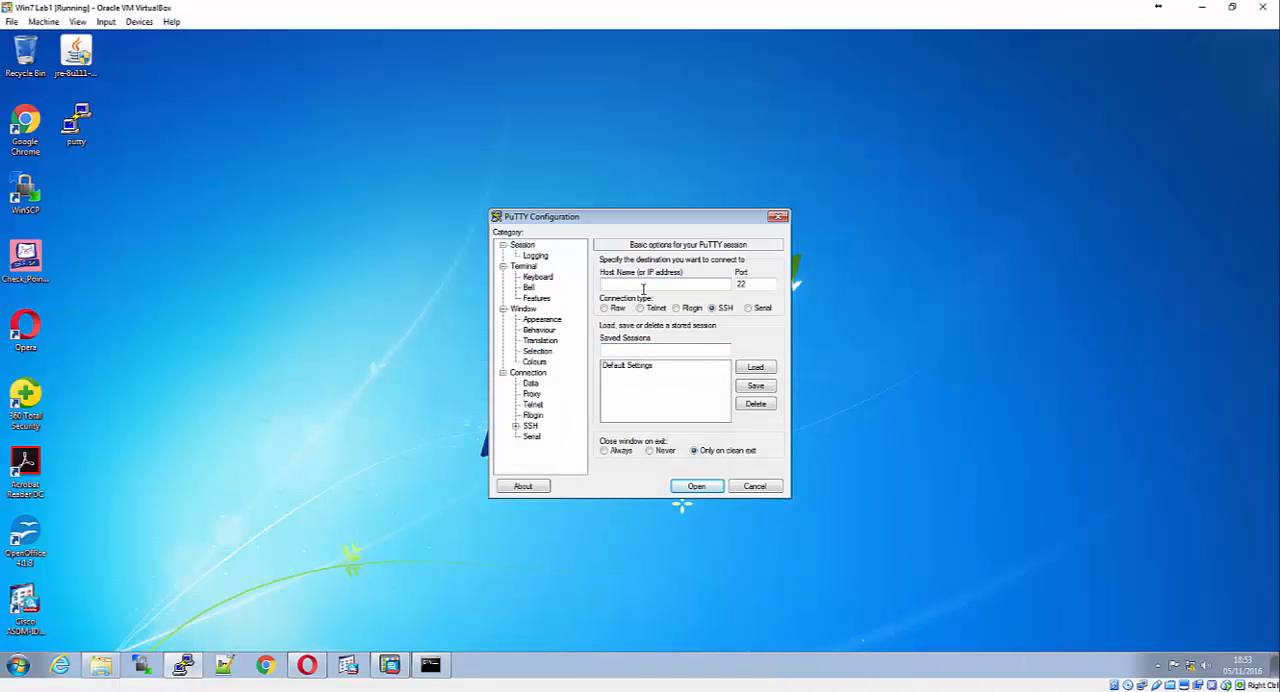
text(192.168.1.1)
key(Return)
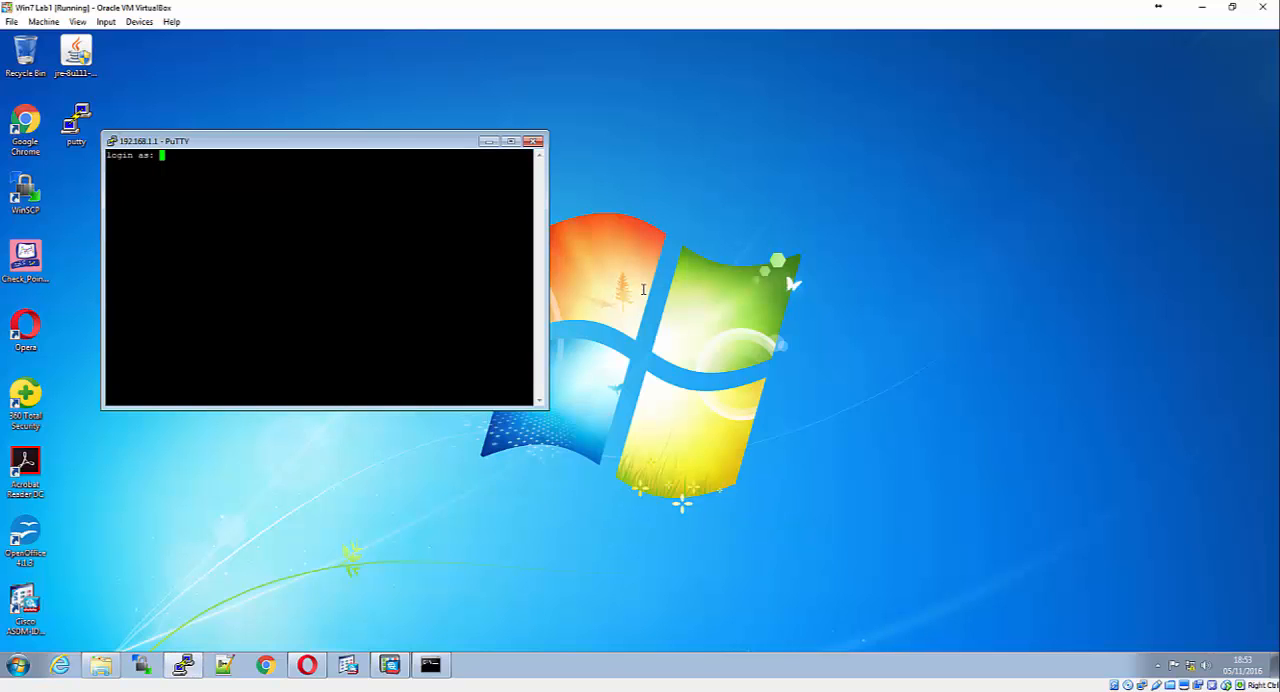
Log in to the SSH session as admin01 and enter the account password
text(admin01)
key(Return)
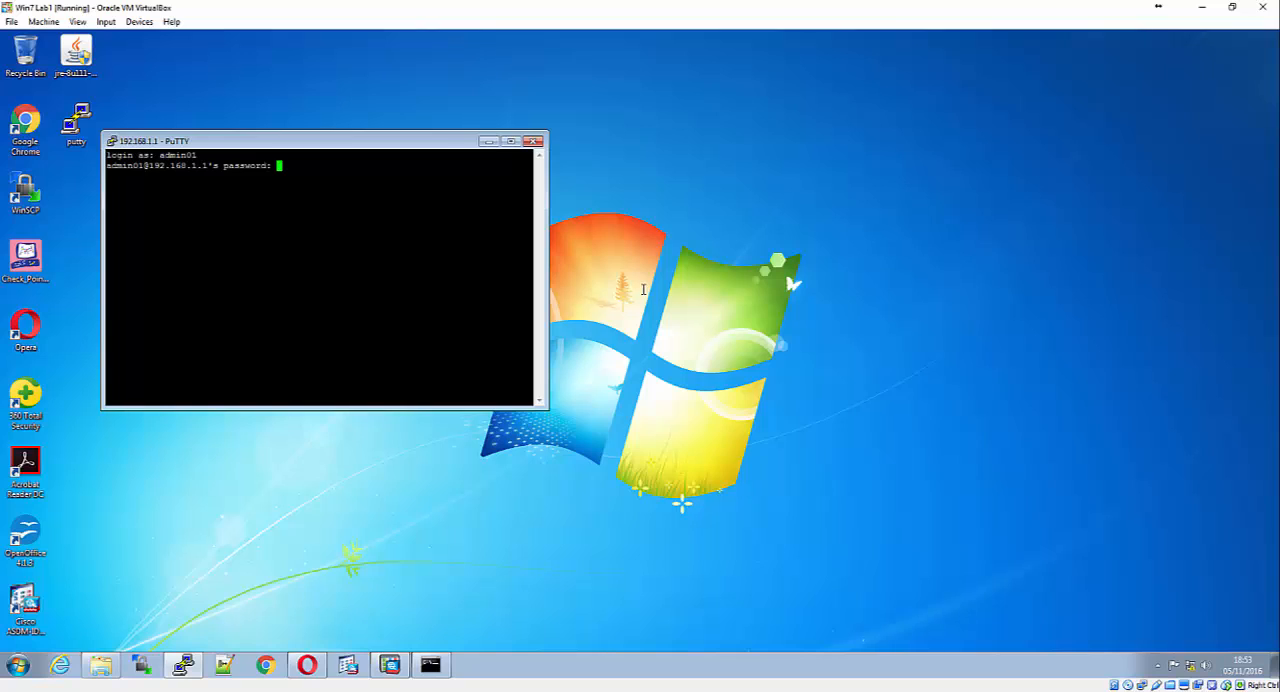
key(Return)
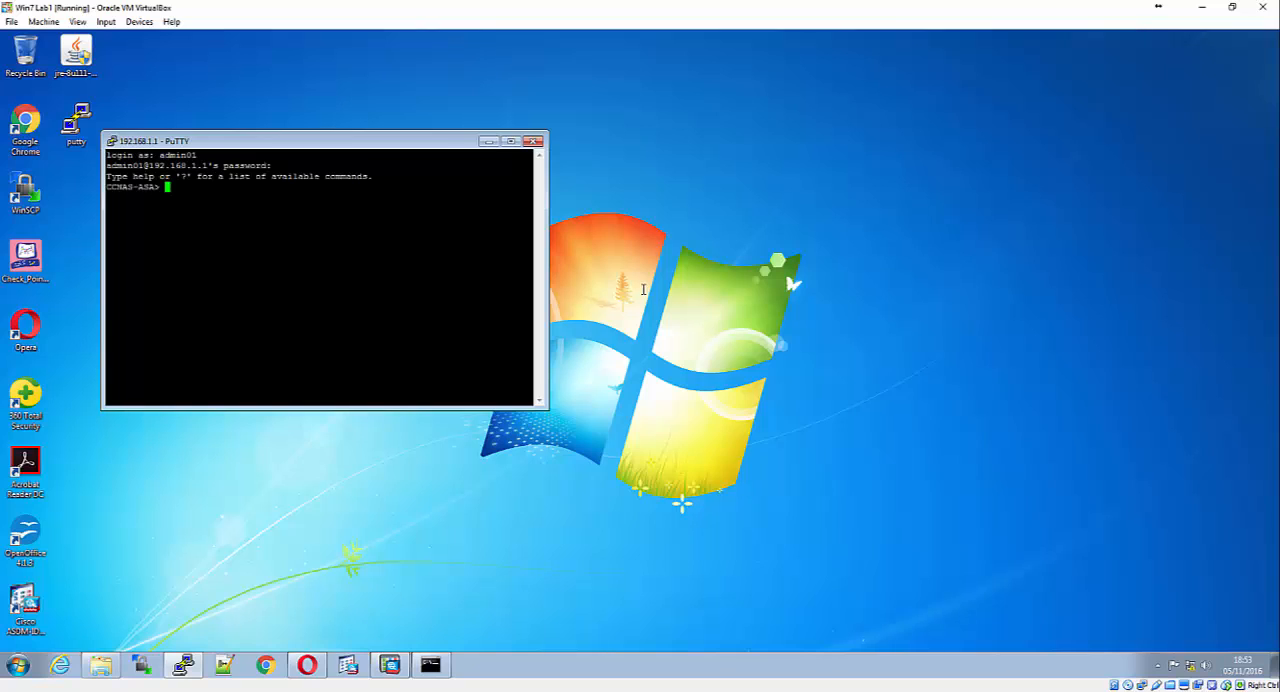
Enter privileged EXEC mode on the ASA with the en command and supply the enable password
text(en)
key(BackSpace)
key(BackSpace)
text(en)
key(Return)
text(cisco12345)
key(Return)
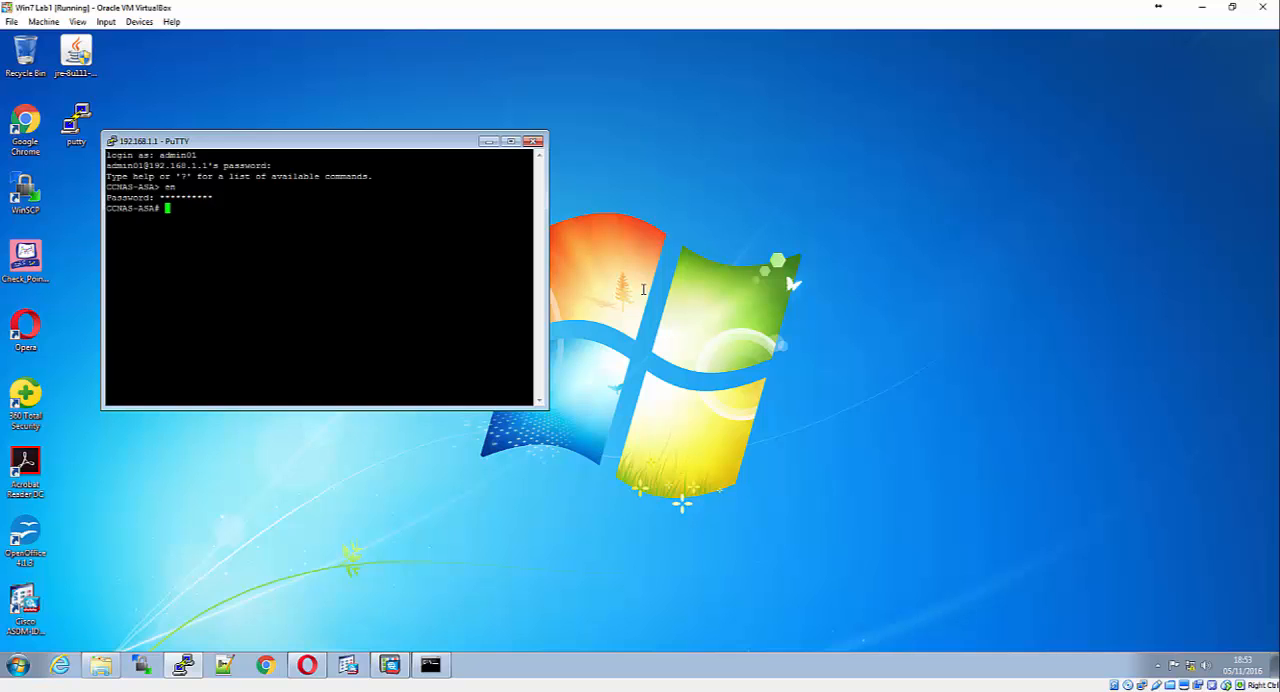
List the commands available in privileged EXEC mode and page through the whole help output
text(?)
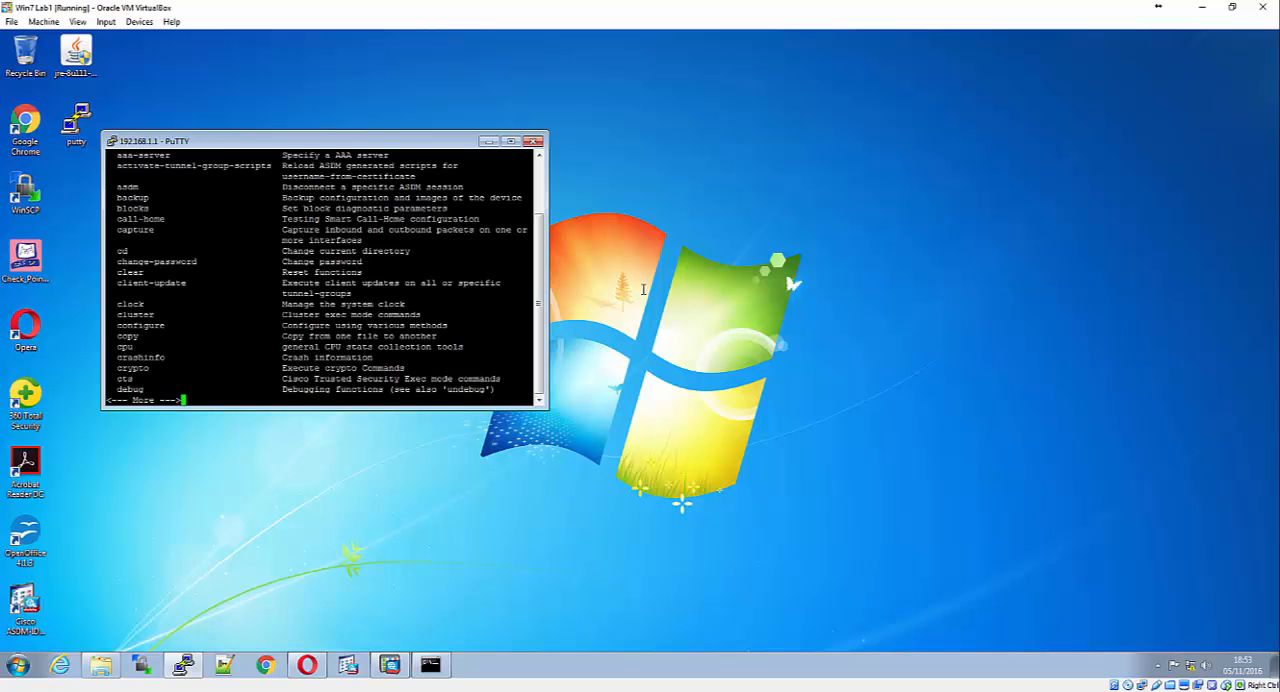
key(space)
key(space)
key(space)
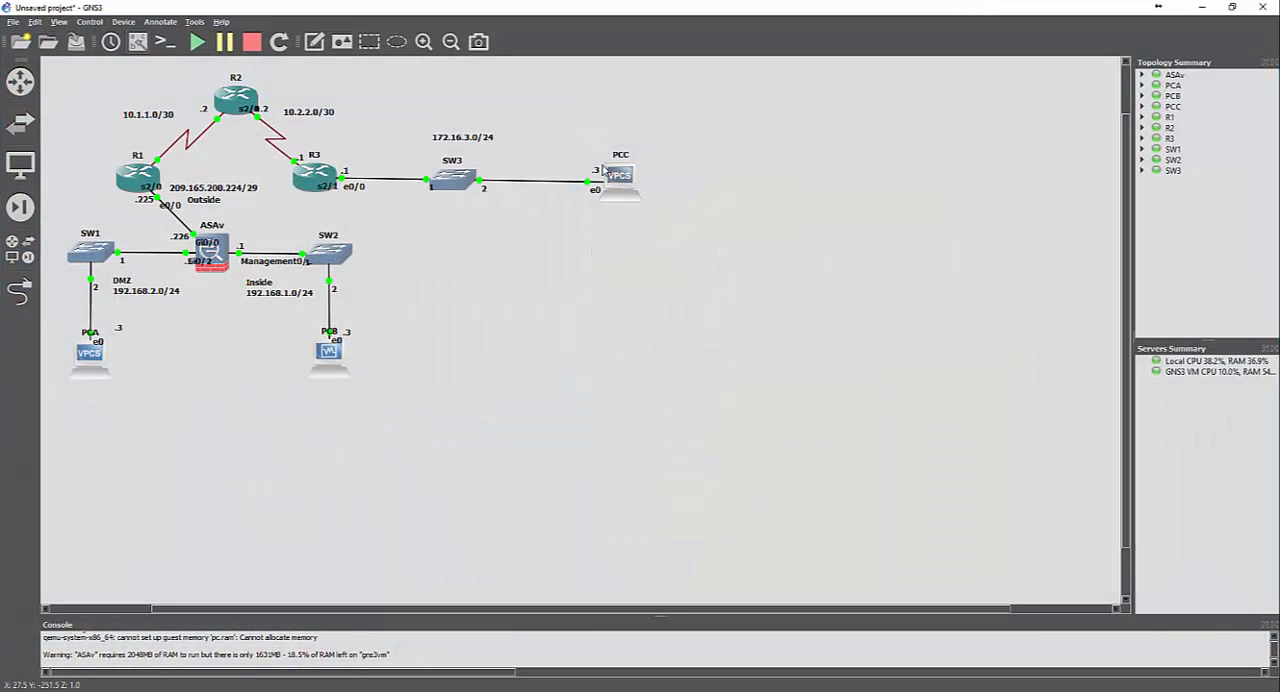
Switch to the PCC console in GNS3 and ping the ASA outside interface at 209.165.200.226
mouse_move(601, 170)
mouse_move(408, 690)
click(644, 638)
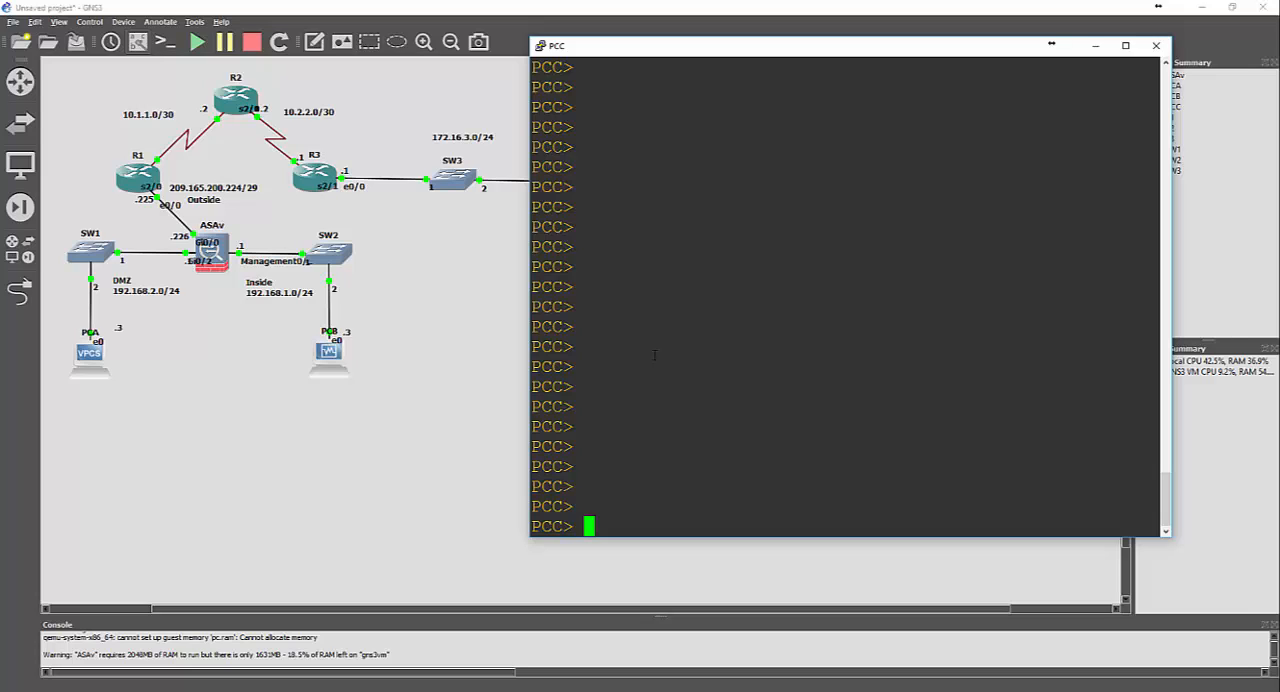
key(Up)
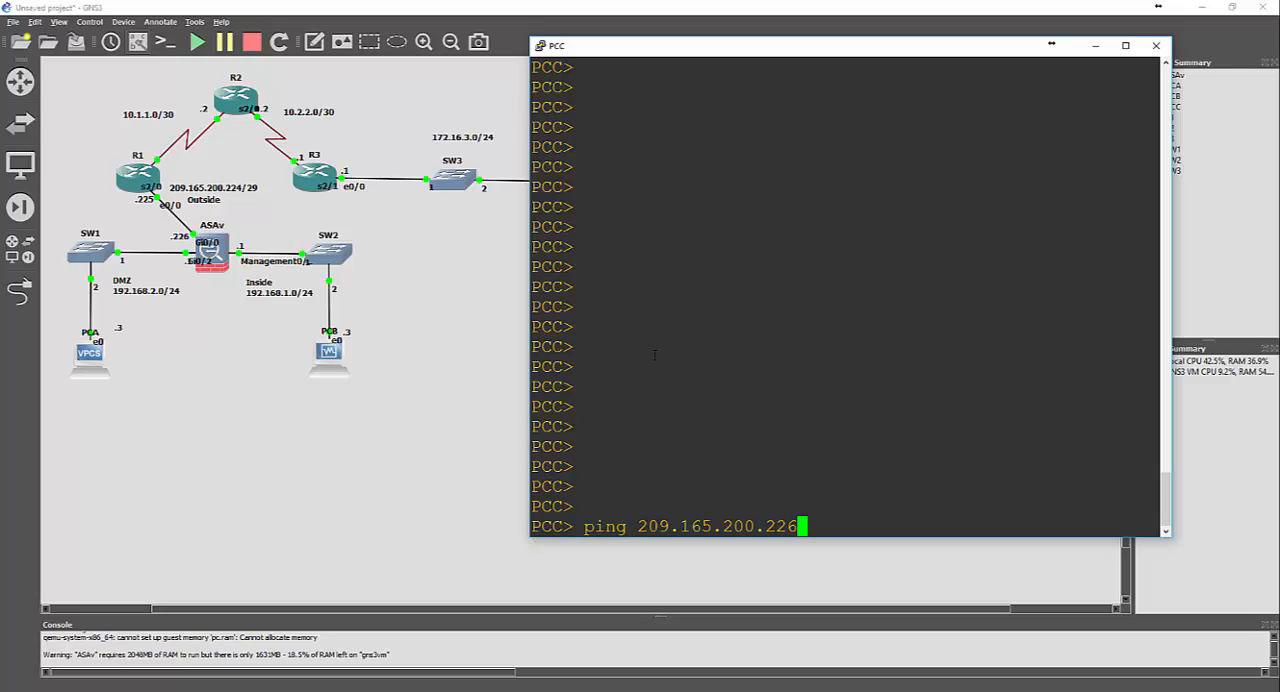
key(Return)
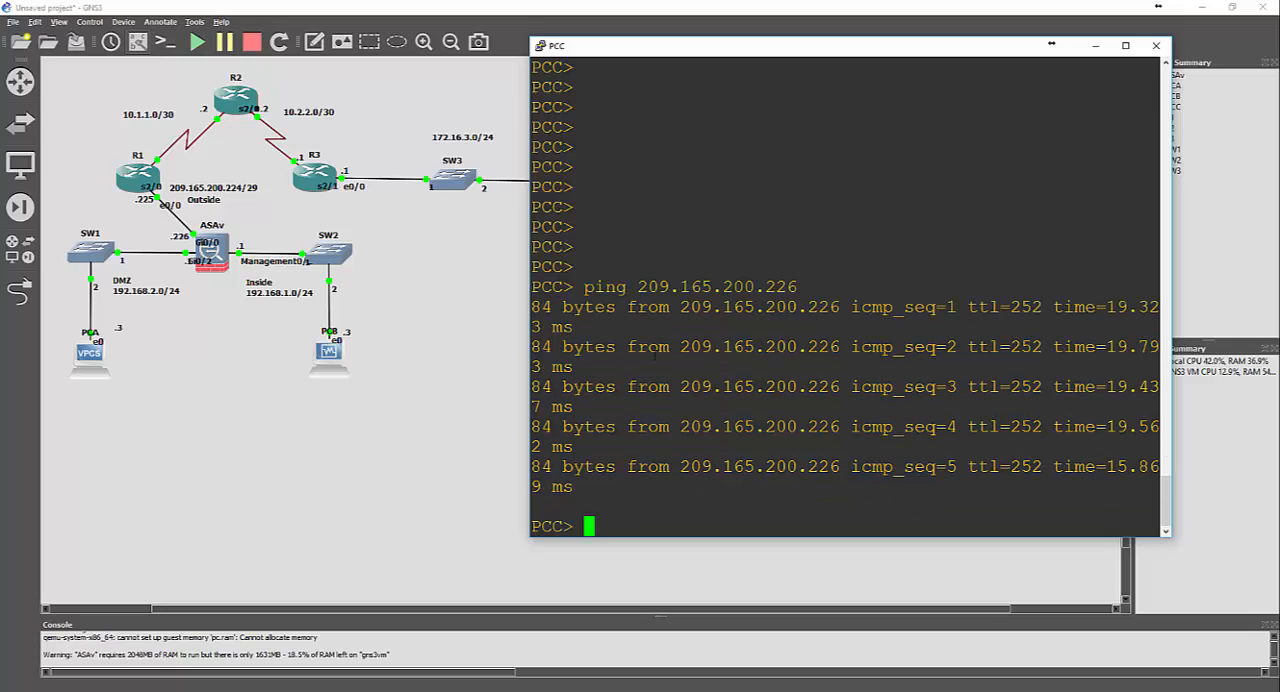
Try a remote connection from PCC to the ASA with rlogin 209.165.200.226 22
key(Up)
key(Up)
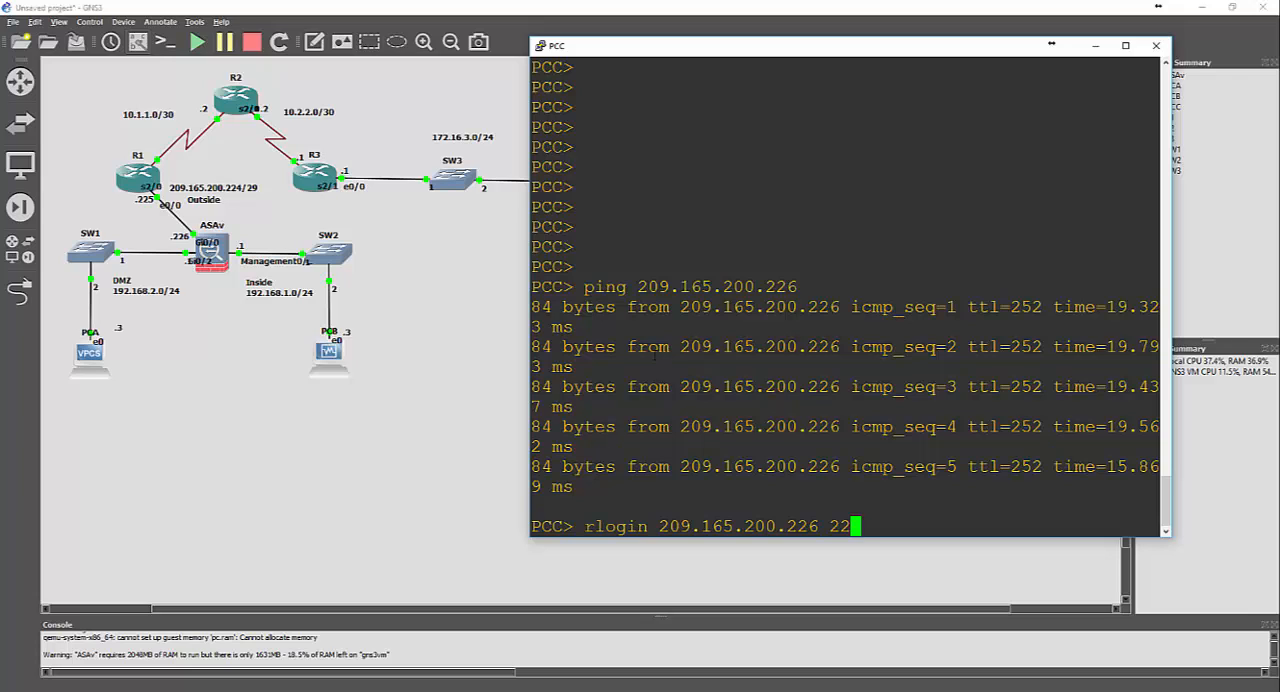
key(Return)
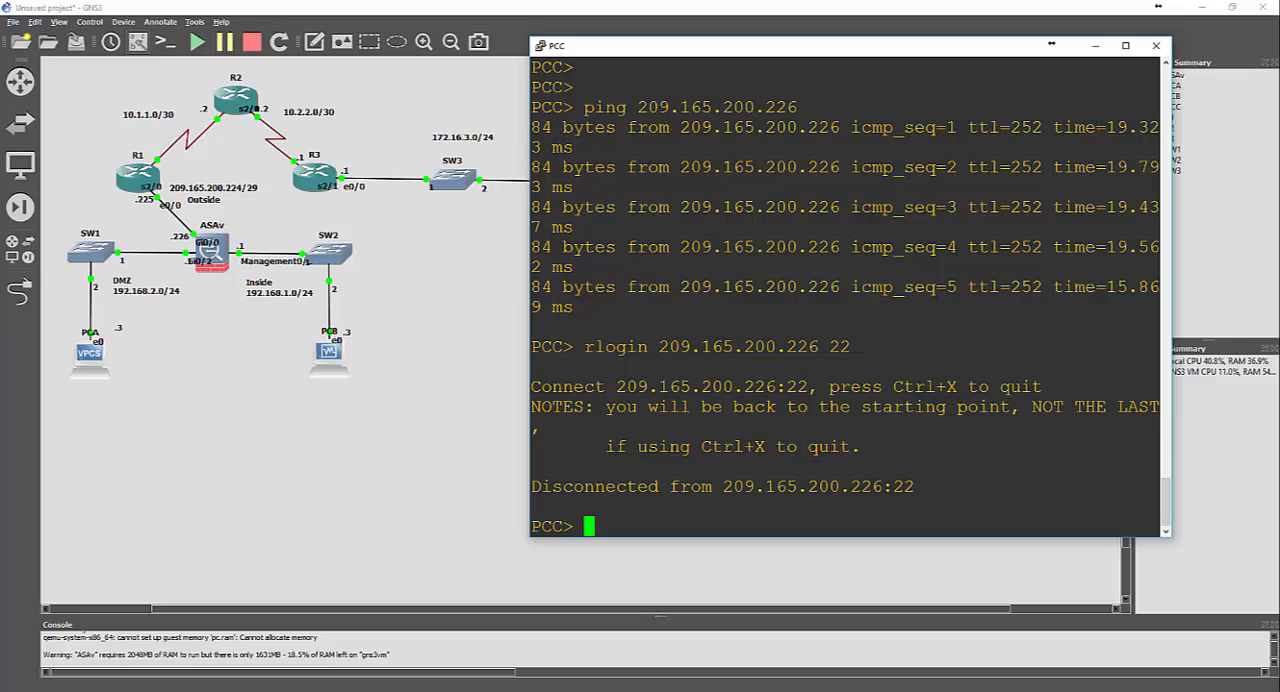
Switch back to ASDM in the Windows VM and open the inspection_default rule under the firewall's Service Policy Rules for editing
click(300, 691)
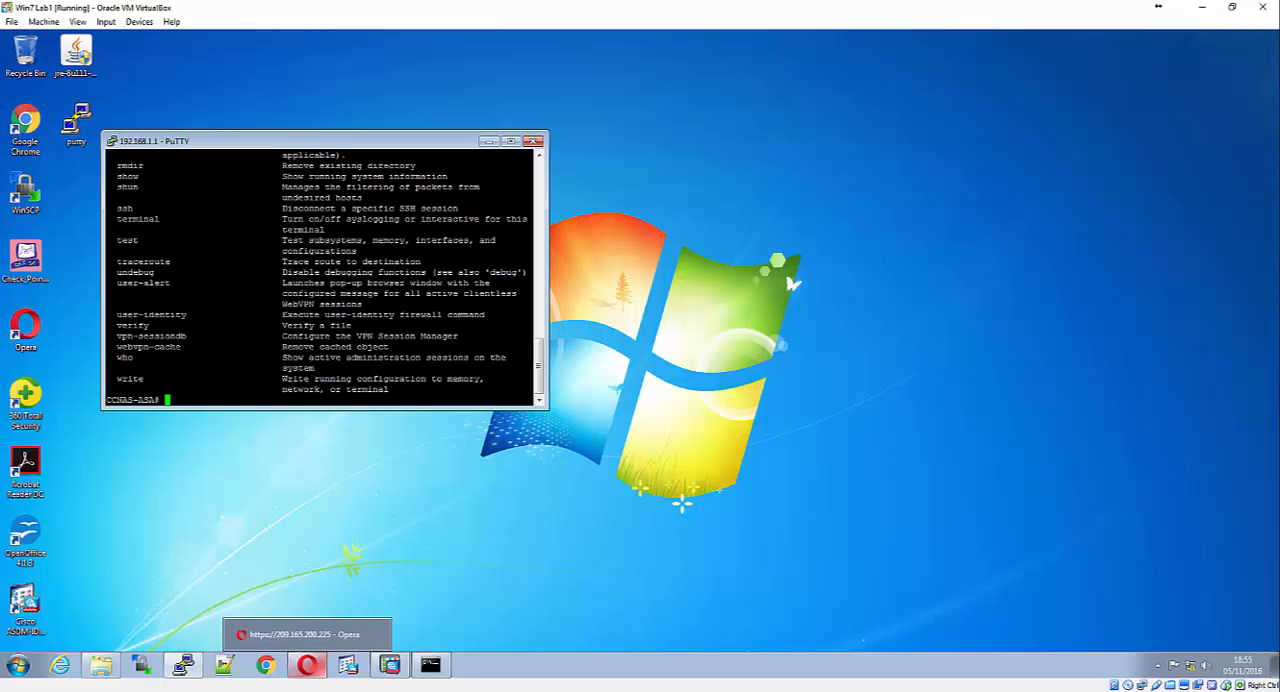
click(389, 666)
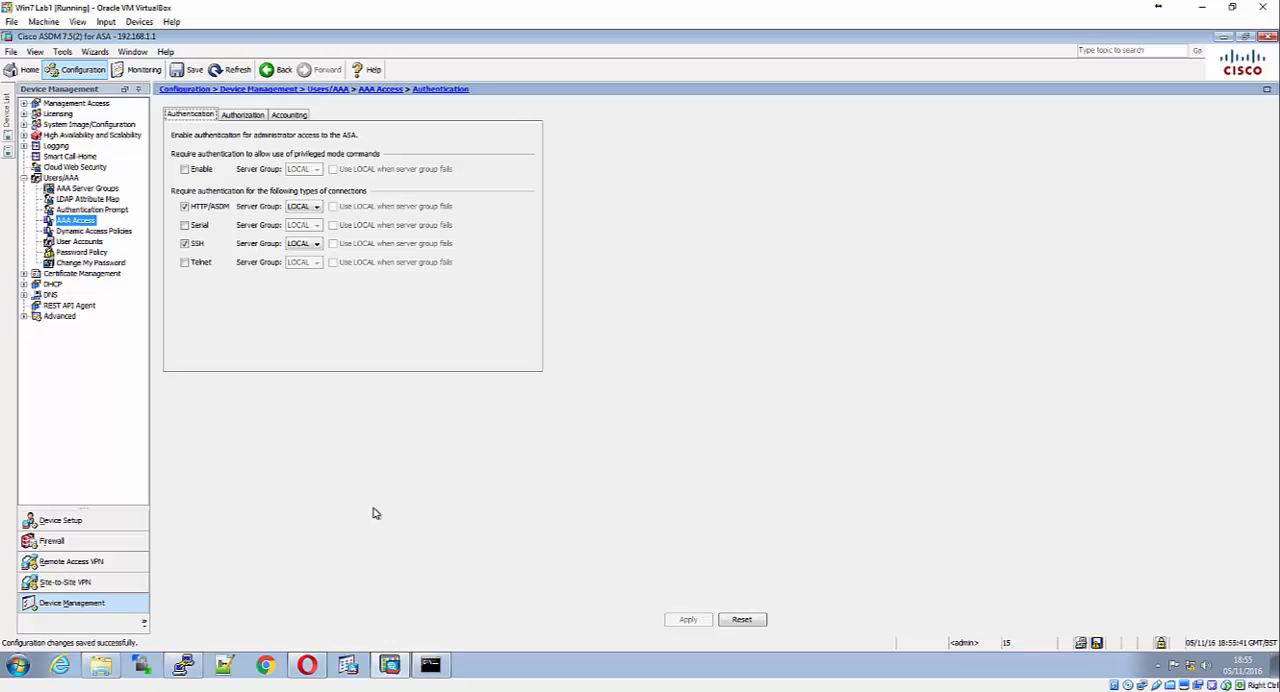
click(77, 540)
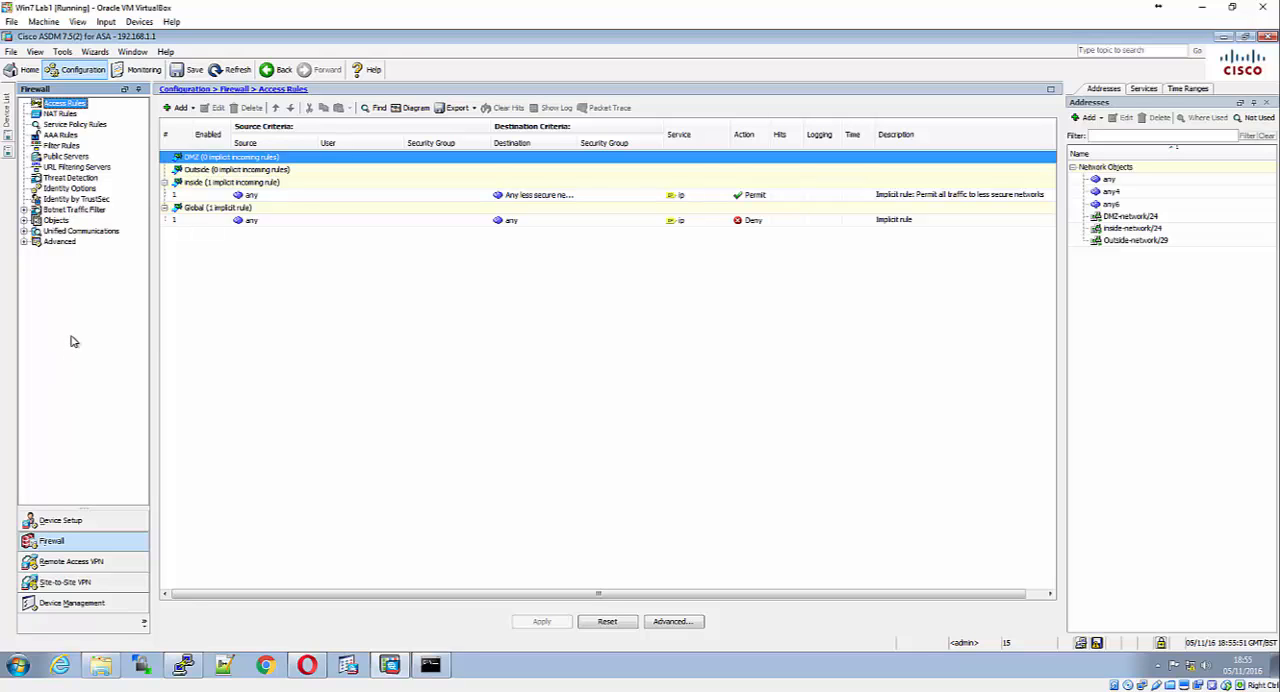
click(98, 126)
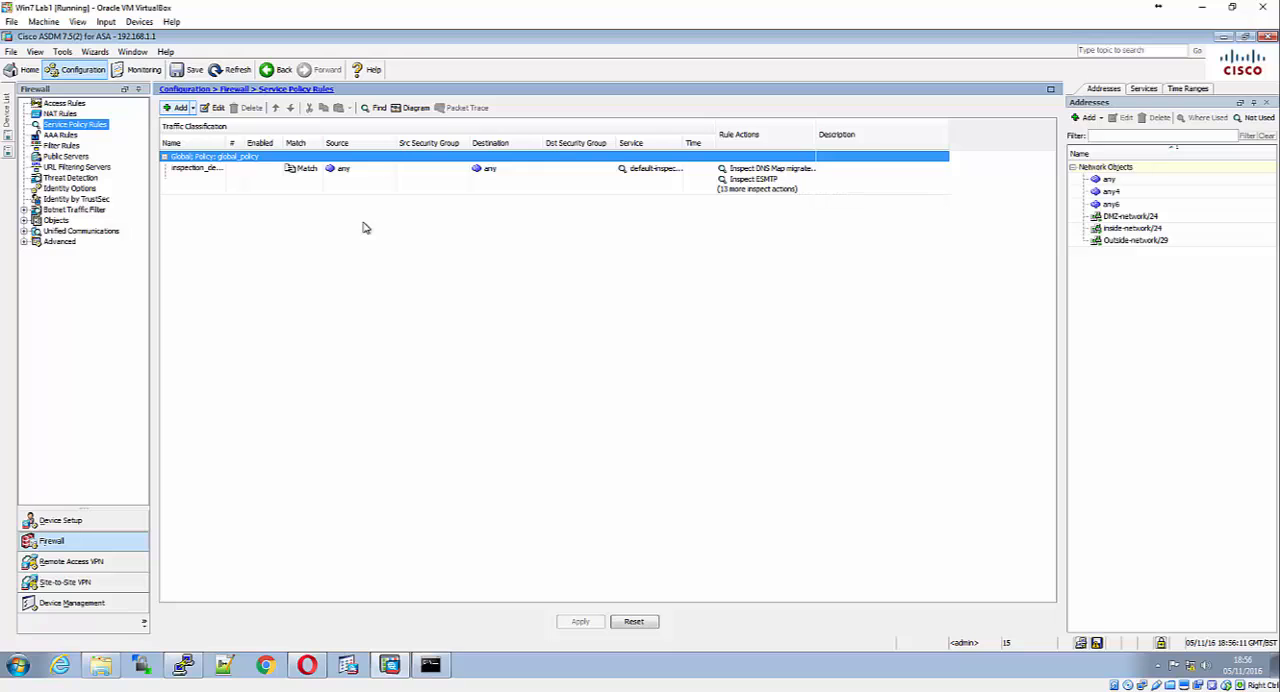
click(209, 172)
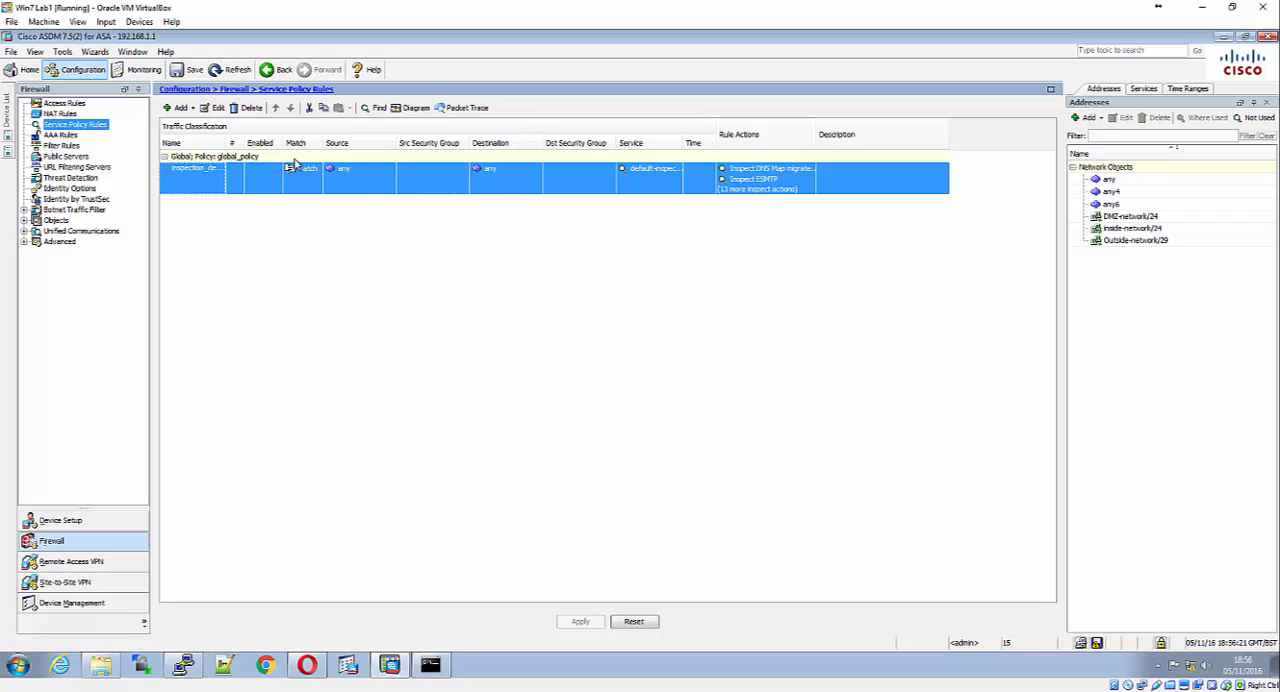
click(213, 108)
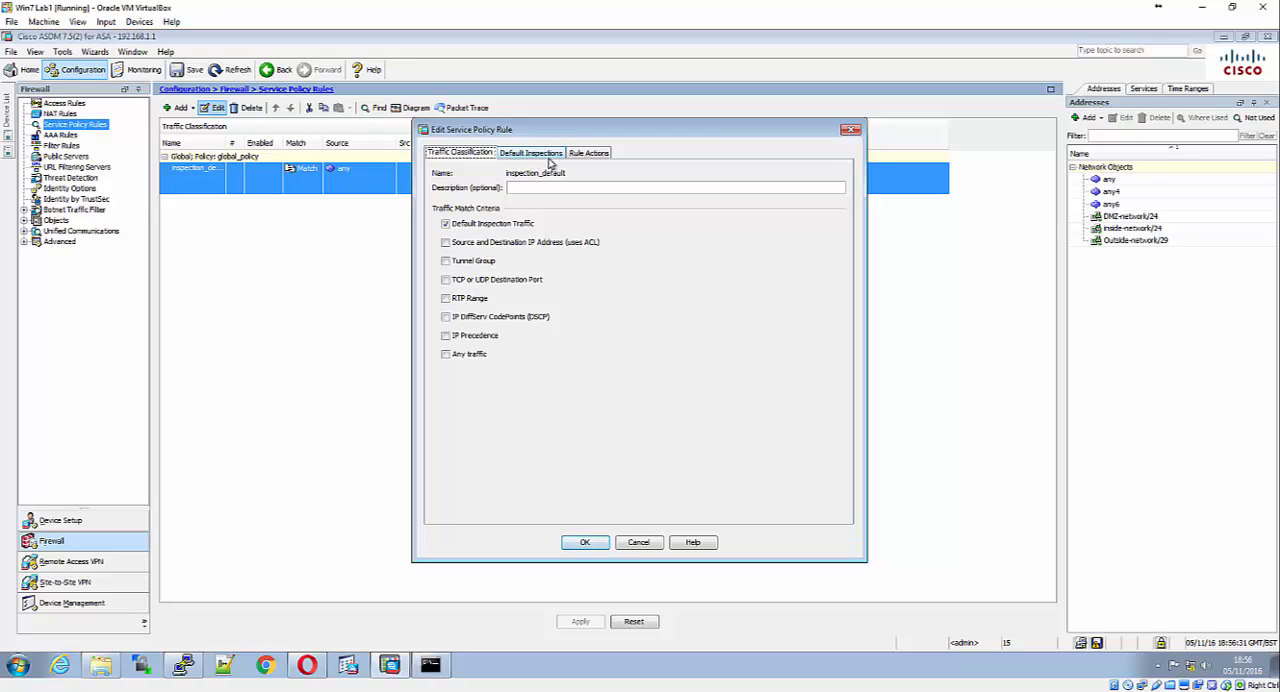
Enable ICMP protocol inspection in the rule's actions, save the rule and apply the change to the ASA
click(585, 153)
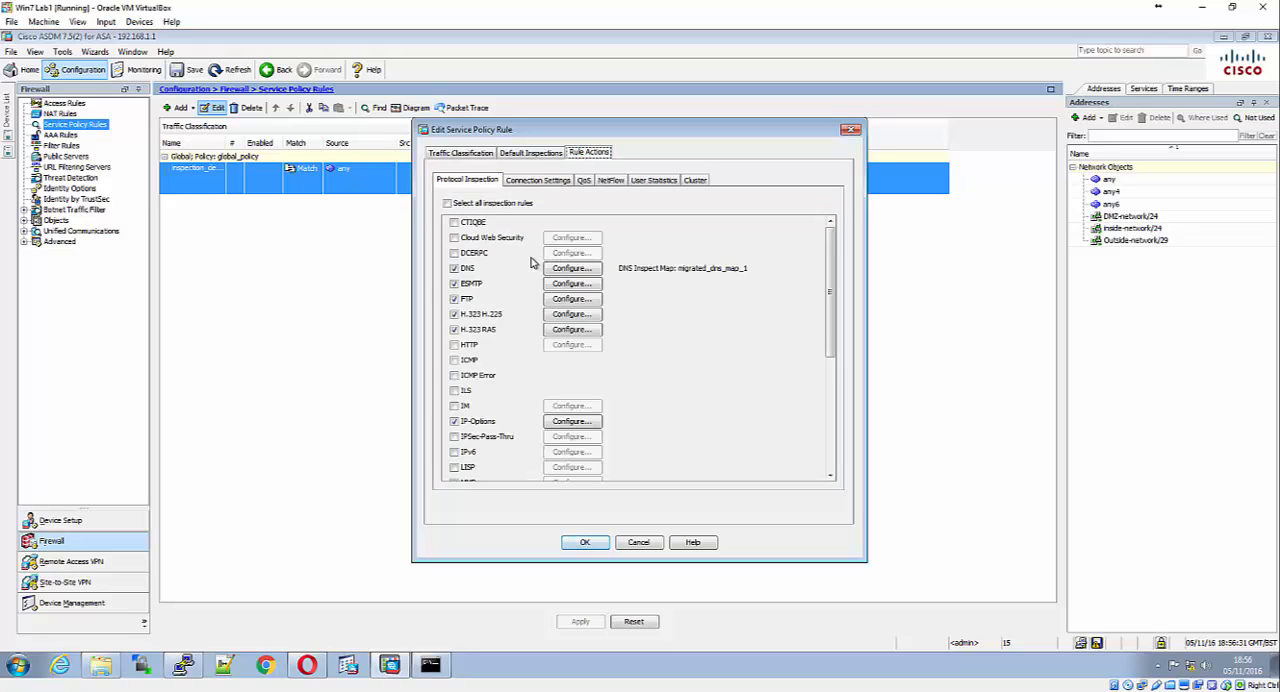
click(455, 361)
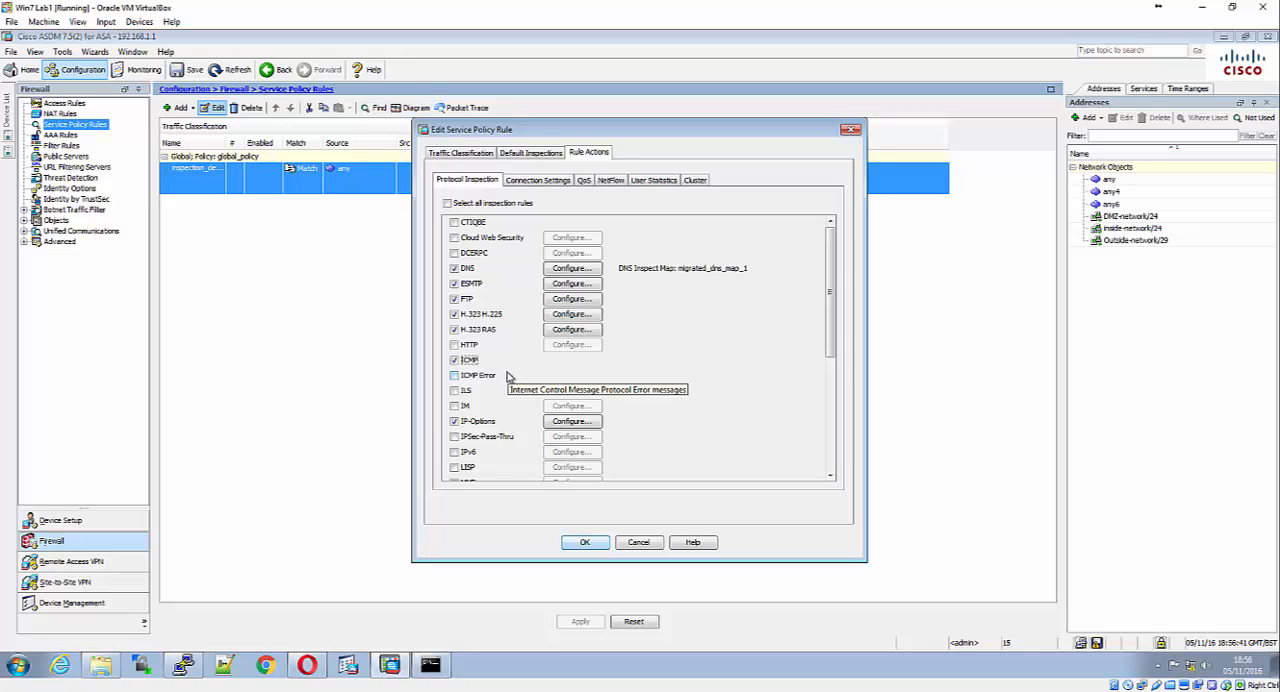
click(597, 542)
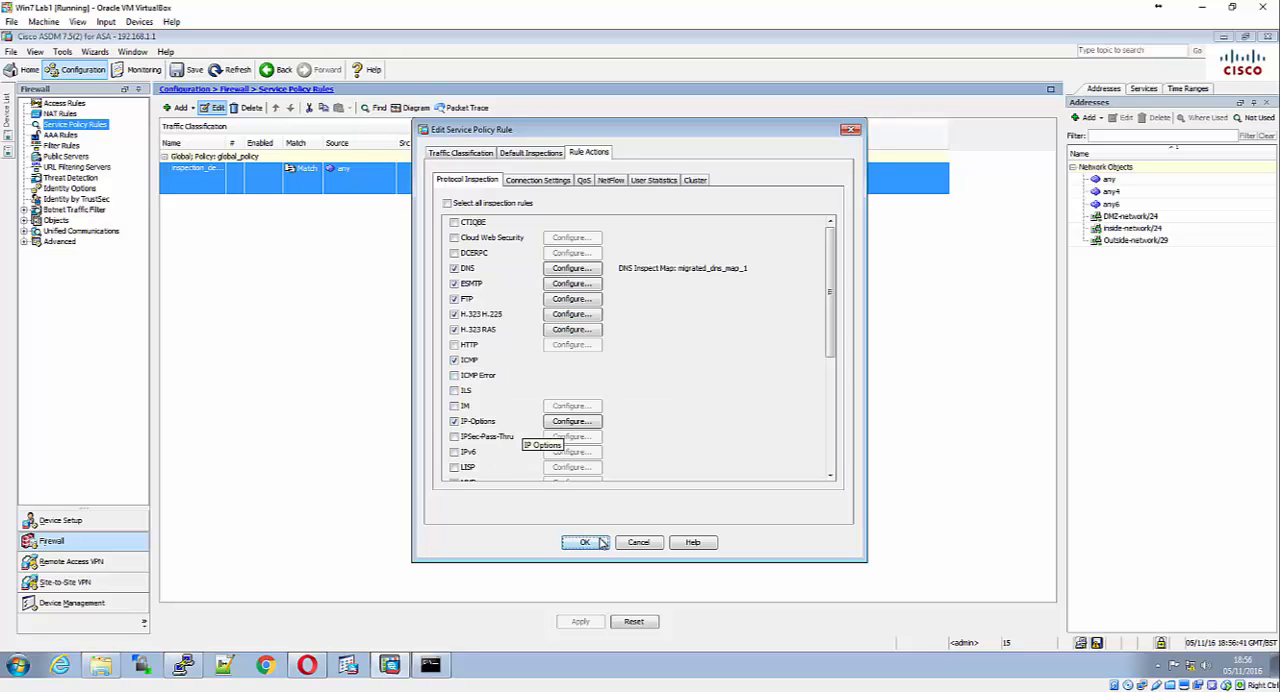
click(580, 621)
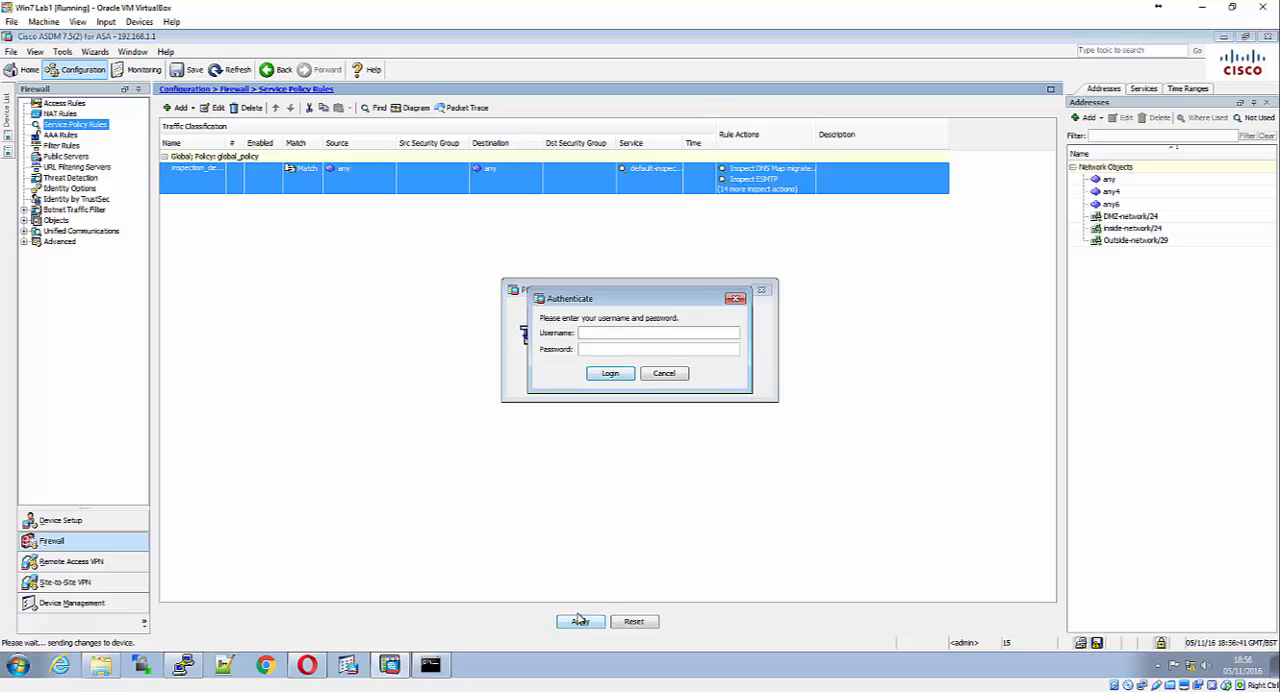
Authenticate the configuration change with the username admin01 and the account password
text(admin01•••••••••••)
key(Return)
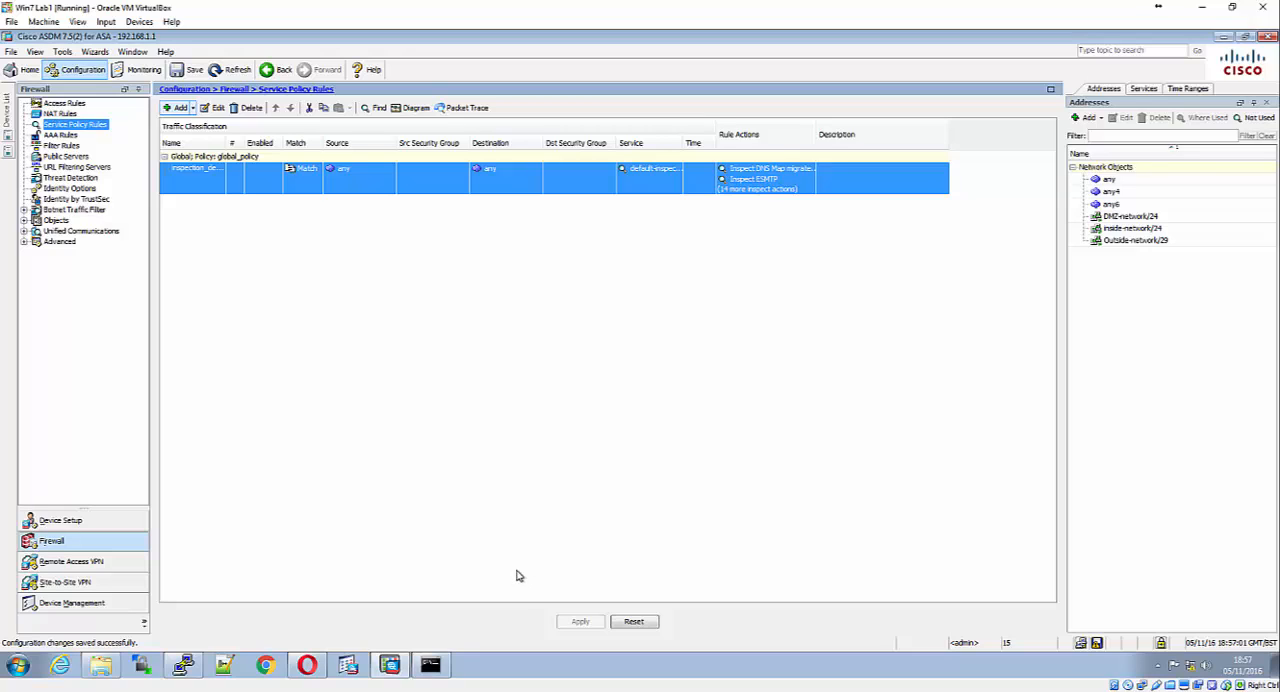
Ping 10.1.1.1 from the Windows command prompt, then minimize the prompt
click(446, 667)
key(Up)
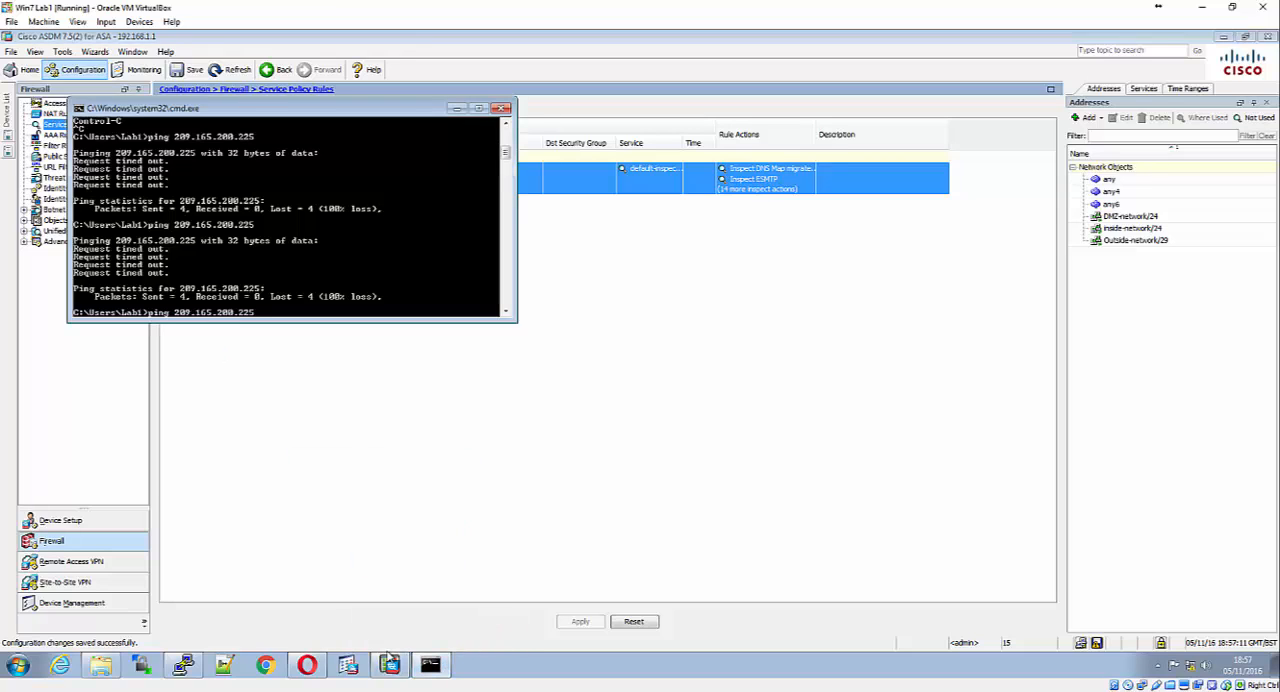
key(BackSpace)
key(BackSpace)
key(BackSpace)
key(BackSpace)
key(BackSpace)
key(BackSpace)
key(BackSpace)
key(BackSpace)
key(BackSpace)
key(BackSpace)
key(BackSpace)
key(BackSpace)
key(BackSpace)
key(BackSpace)
text(10.1.1.1)
key(Return)
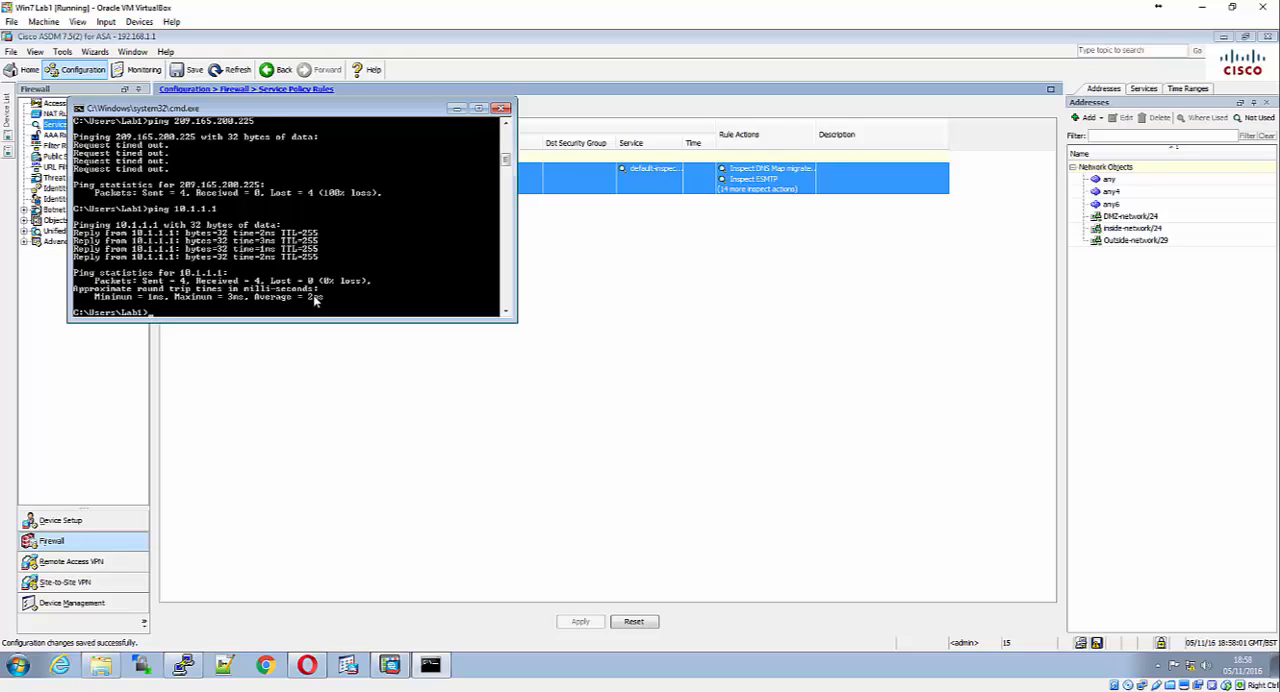
click(456, 109)
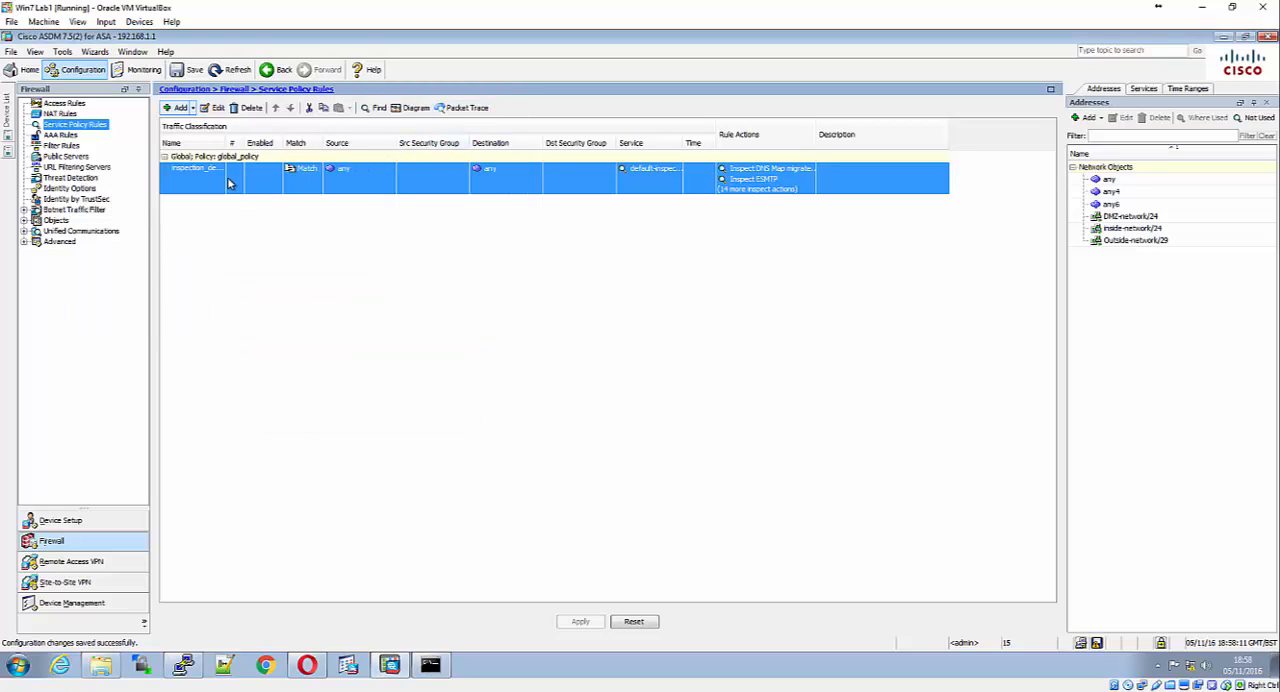
Set the security level of the DMZ interface to 70 in the device's interface settings and apply the change to the ASA
click(70, 526)
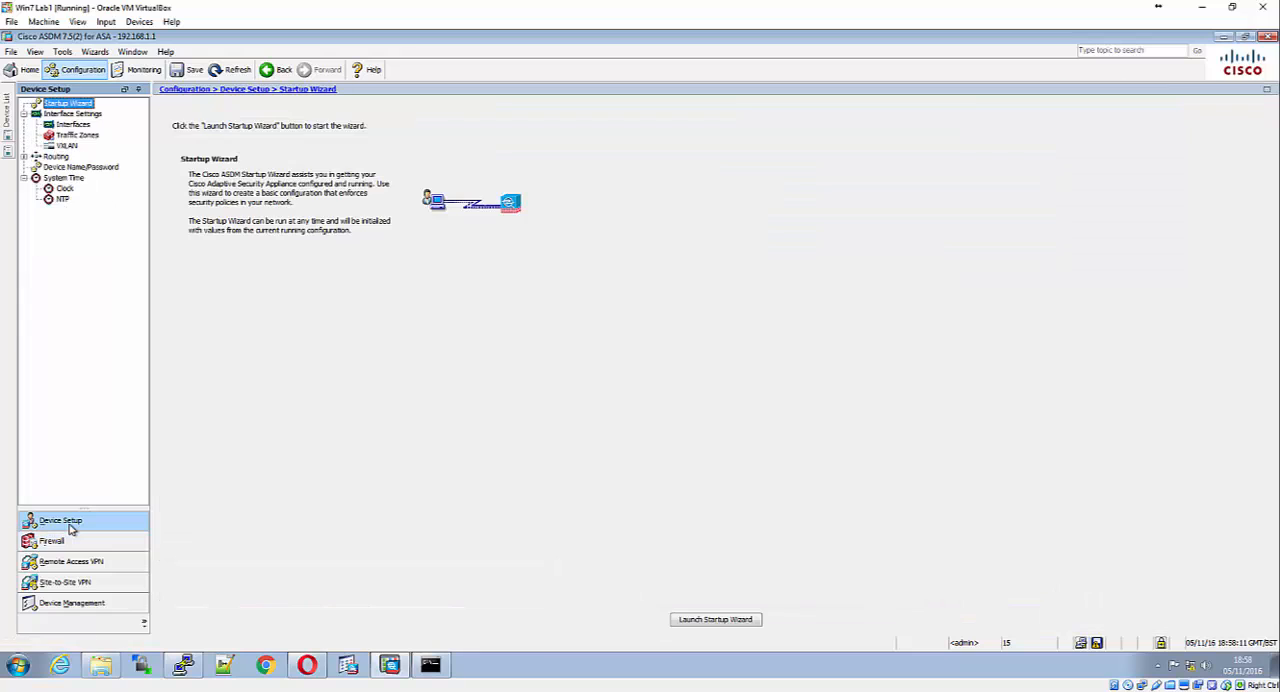
click(52, 126)
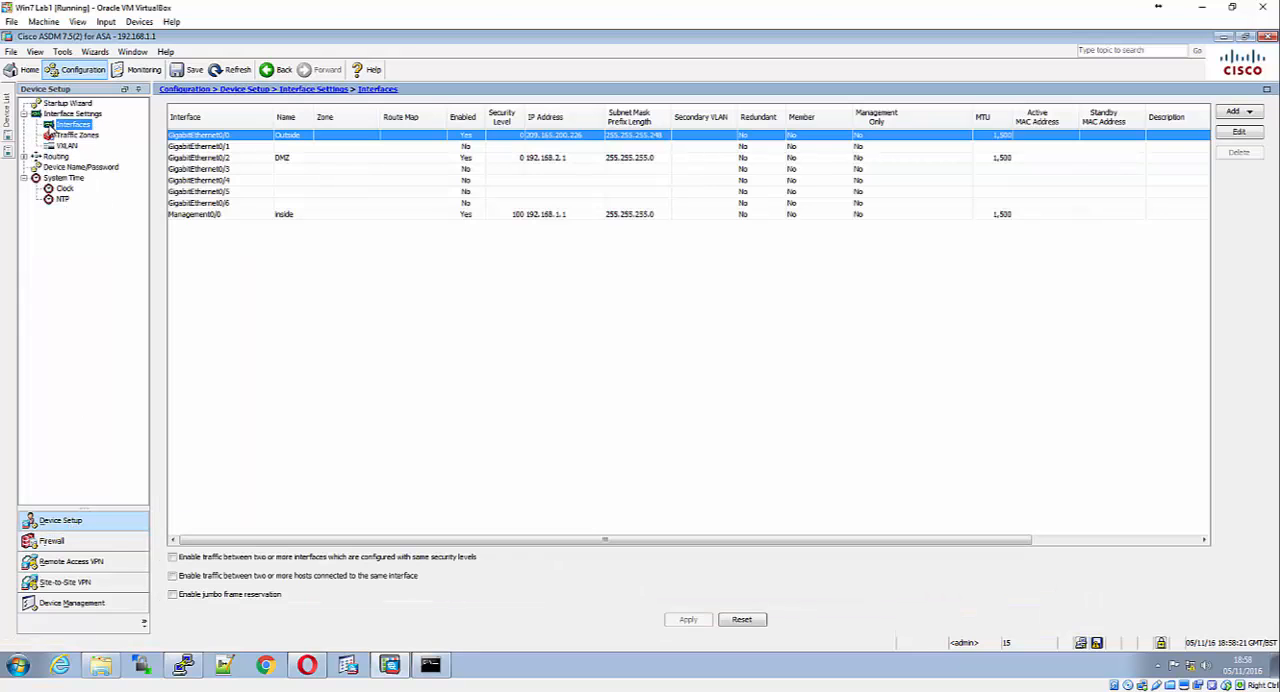
click(405, 160)
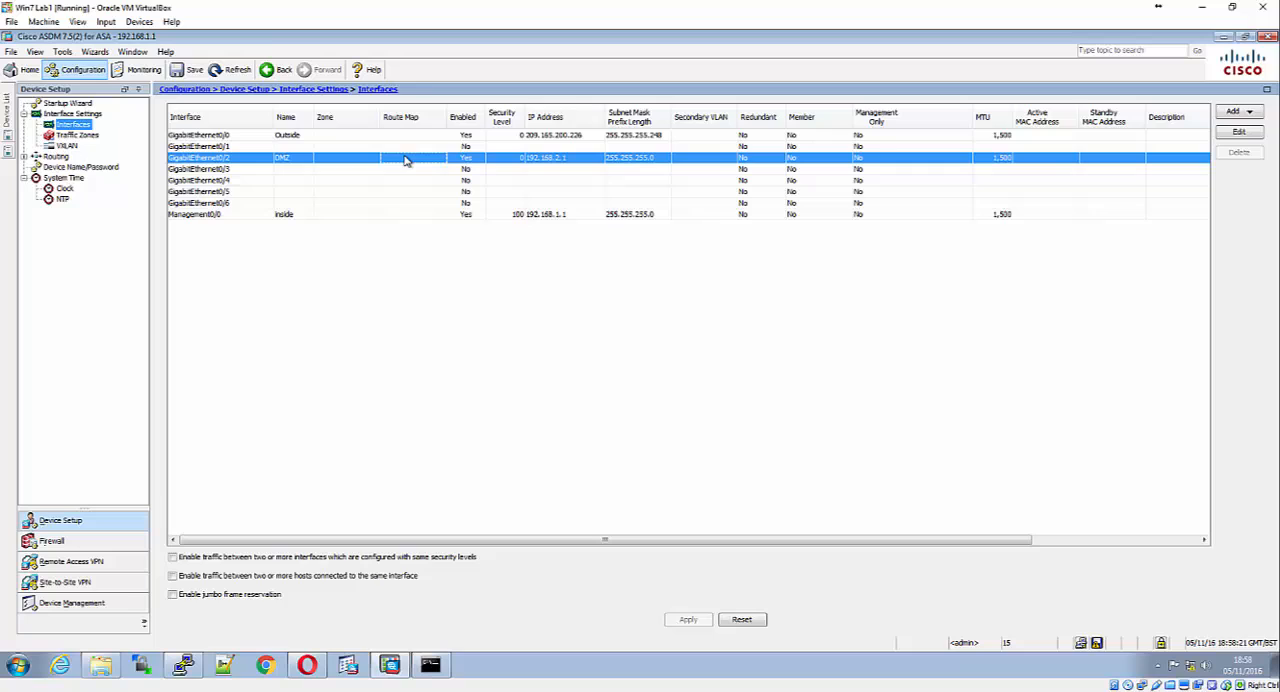
click(1240, 133)
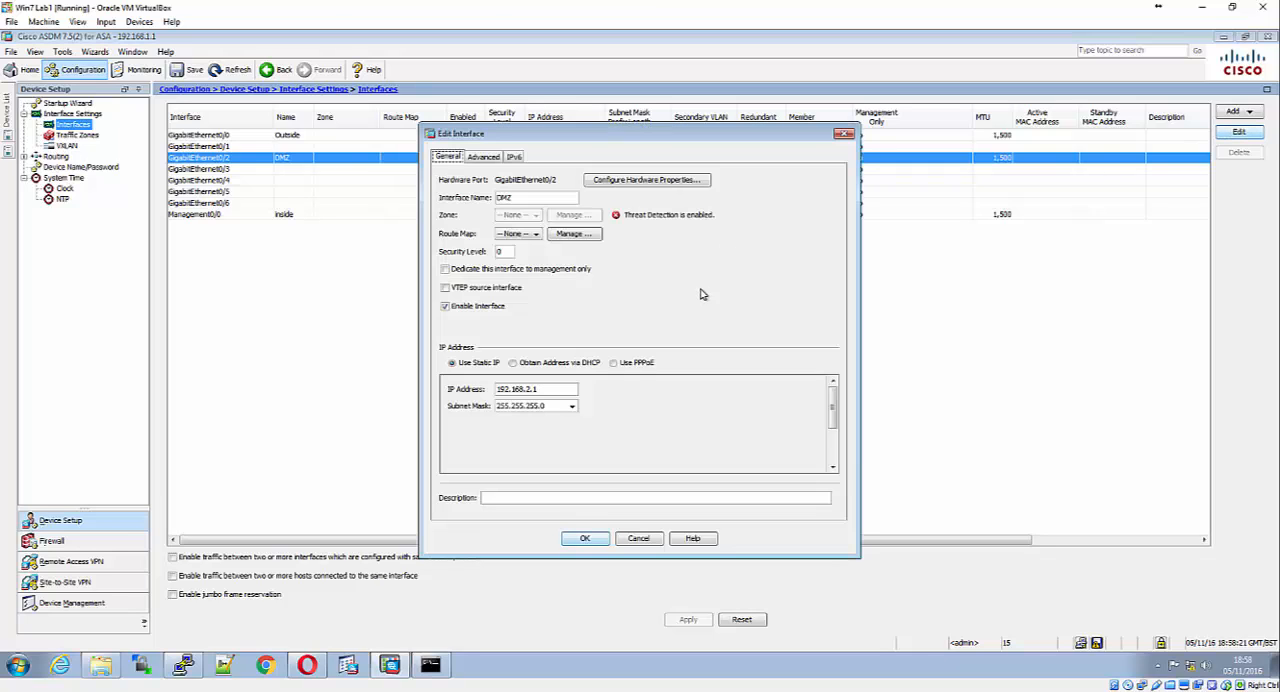
double_click(502, 250)
text(70)
click(582, 538)
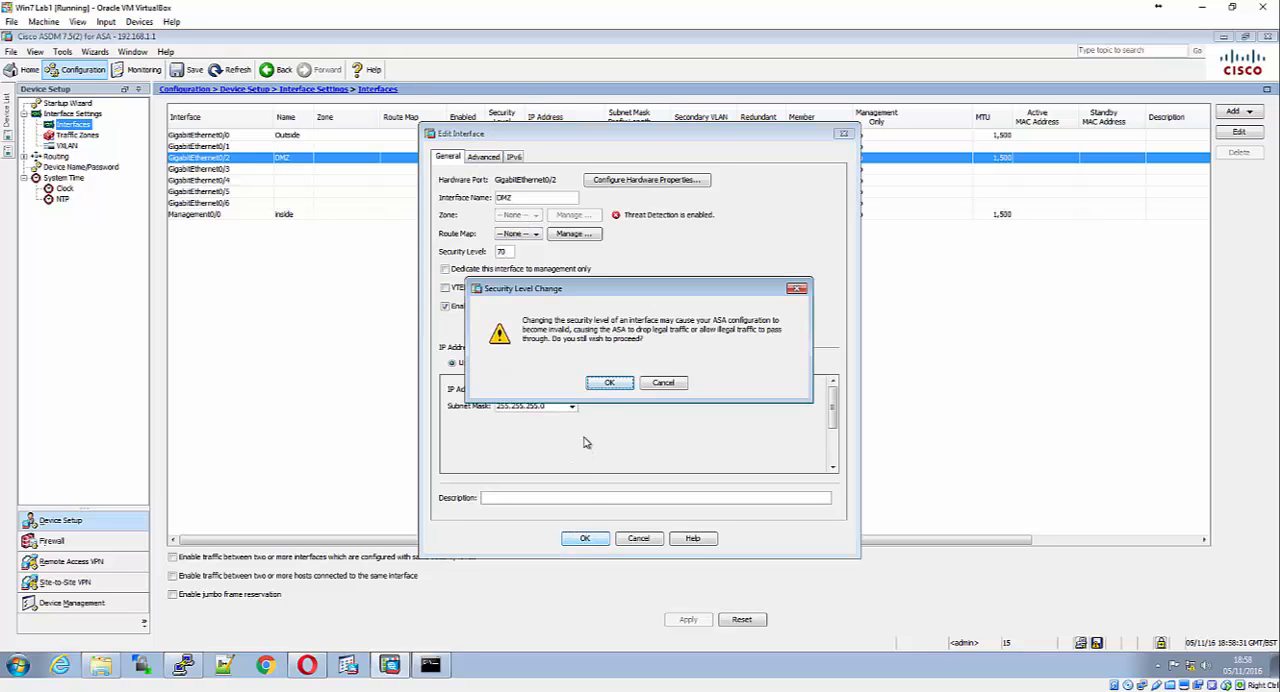
click(603, 386)
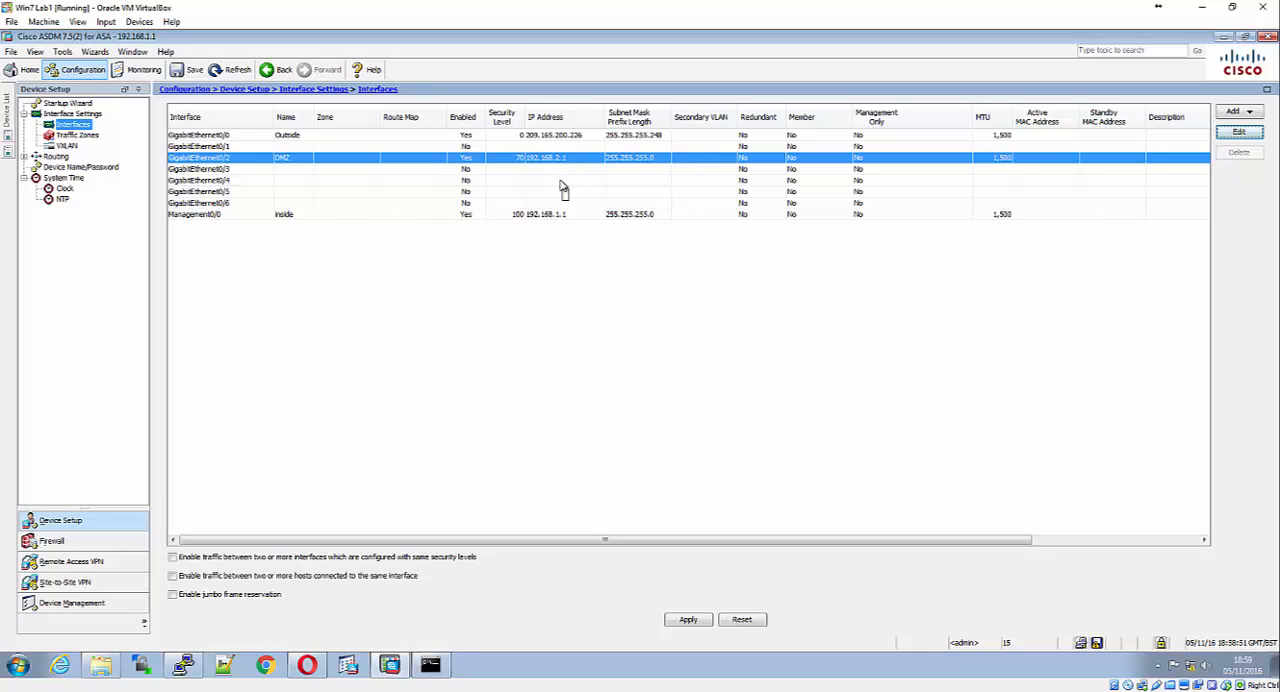
click(681, 621)
click(646, 475)
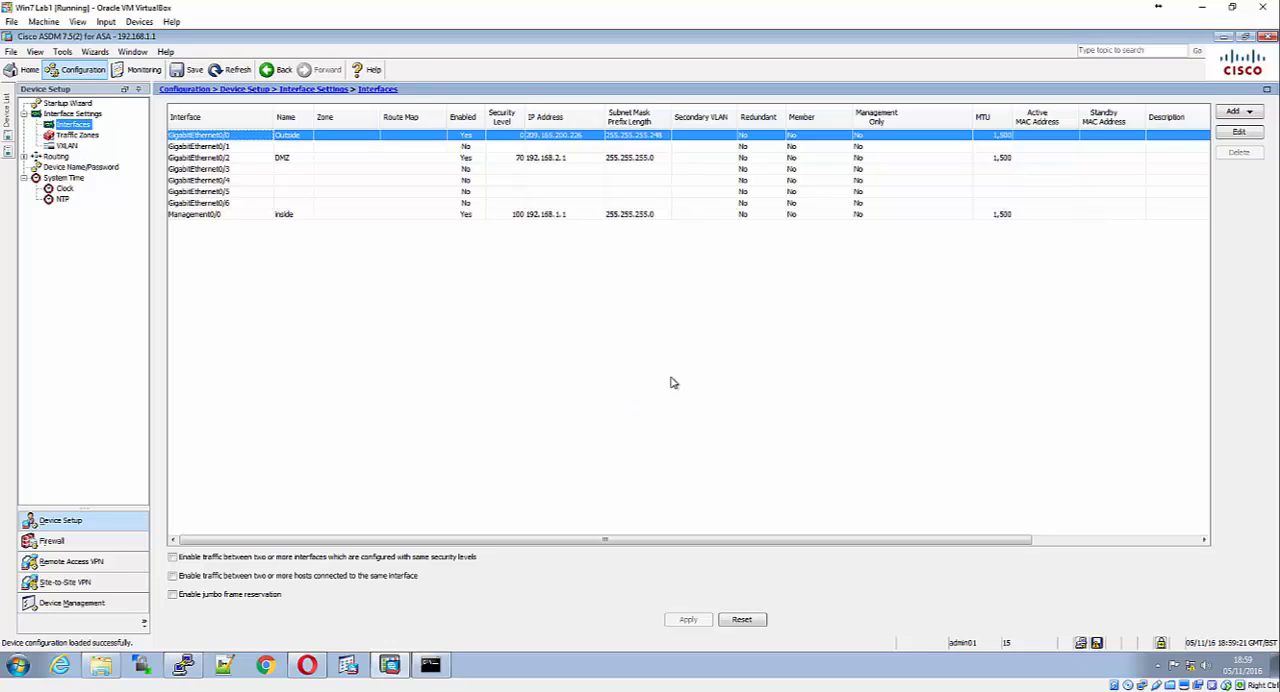
Examine the advanced settings of the DMZ interface and leave them without saving
click(449, 157)
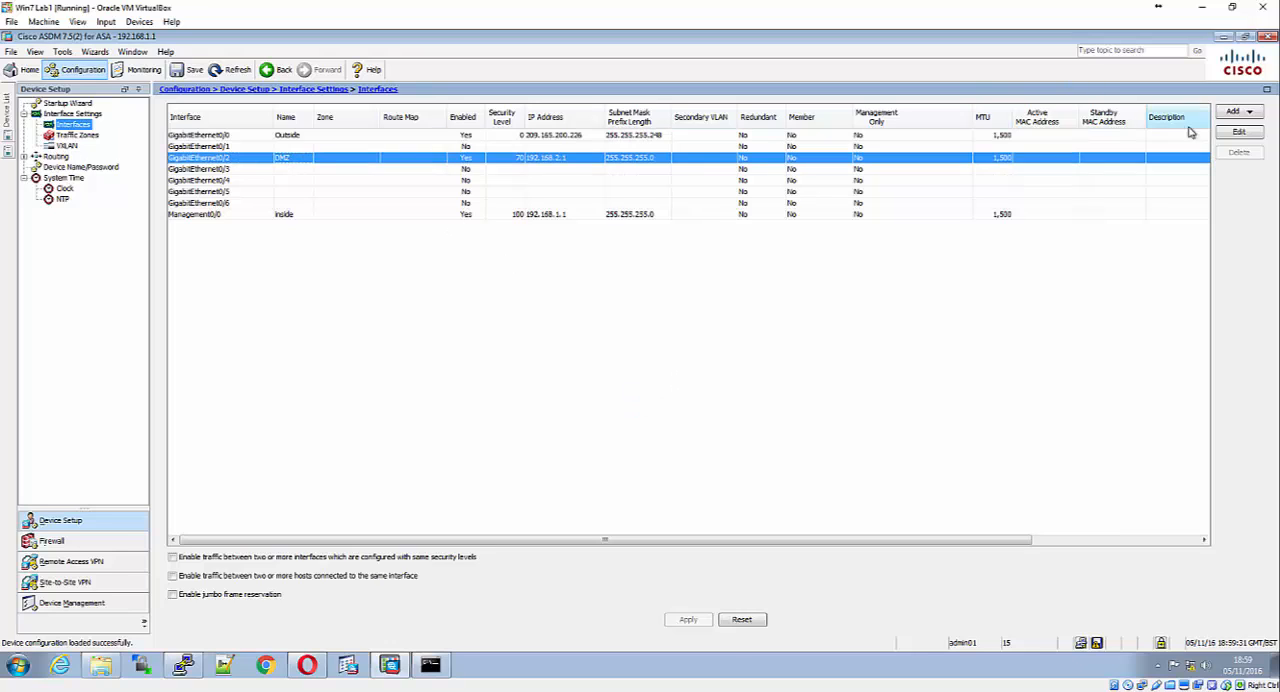
click(1238, 132)
click(480, 157)
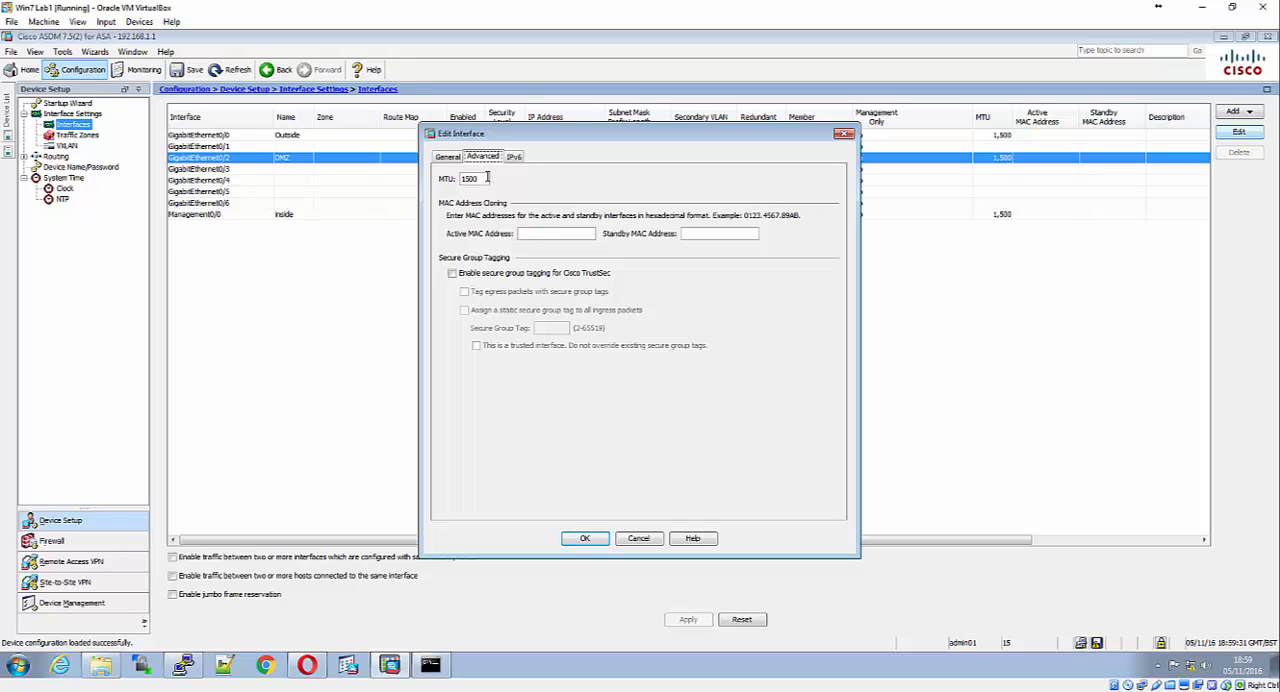
click(658, 540)
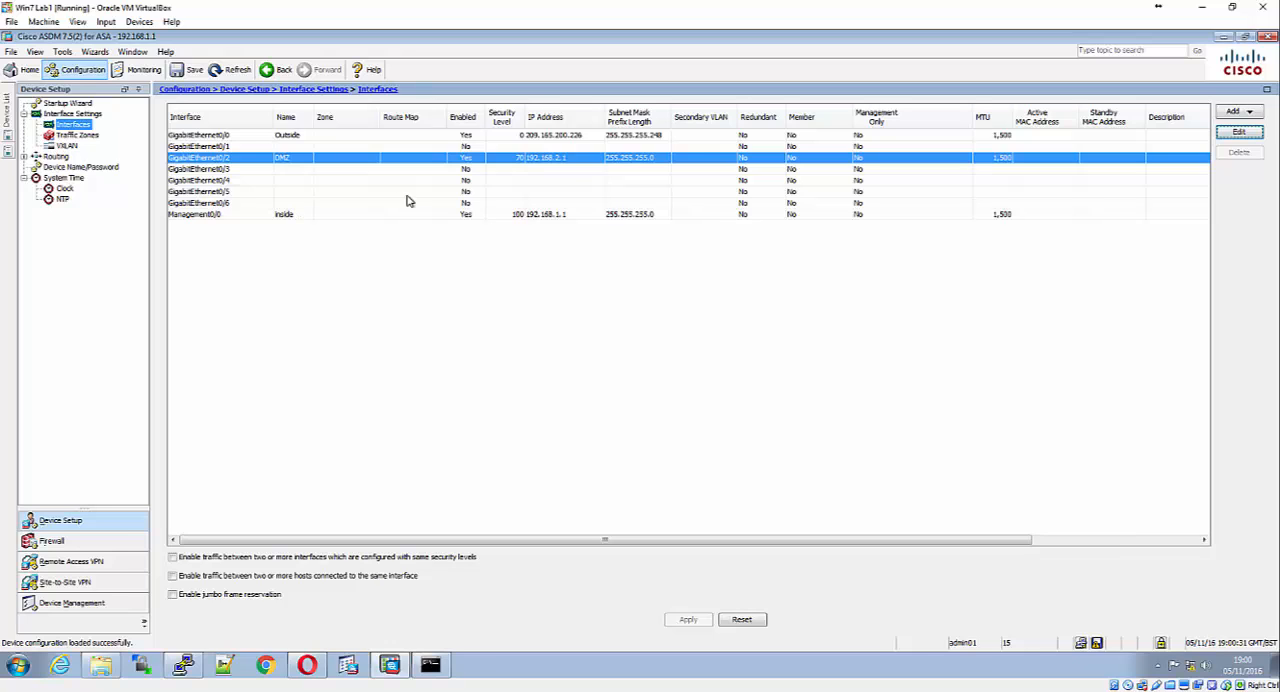
Start a new public server entry in the firewall configuration with the public IP address 209.165.200.227
click(432, 668)
click(47, 542)
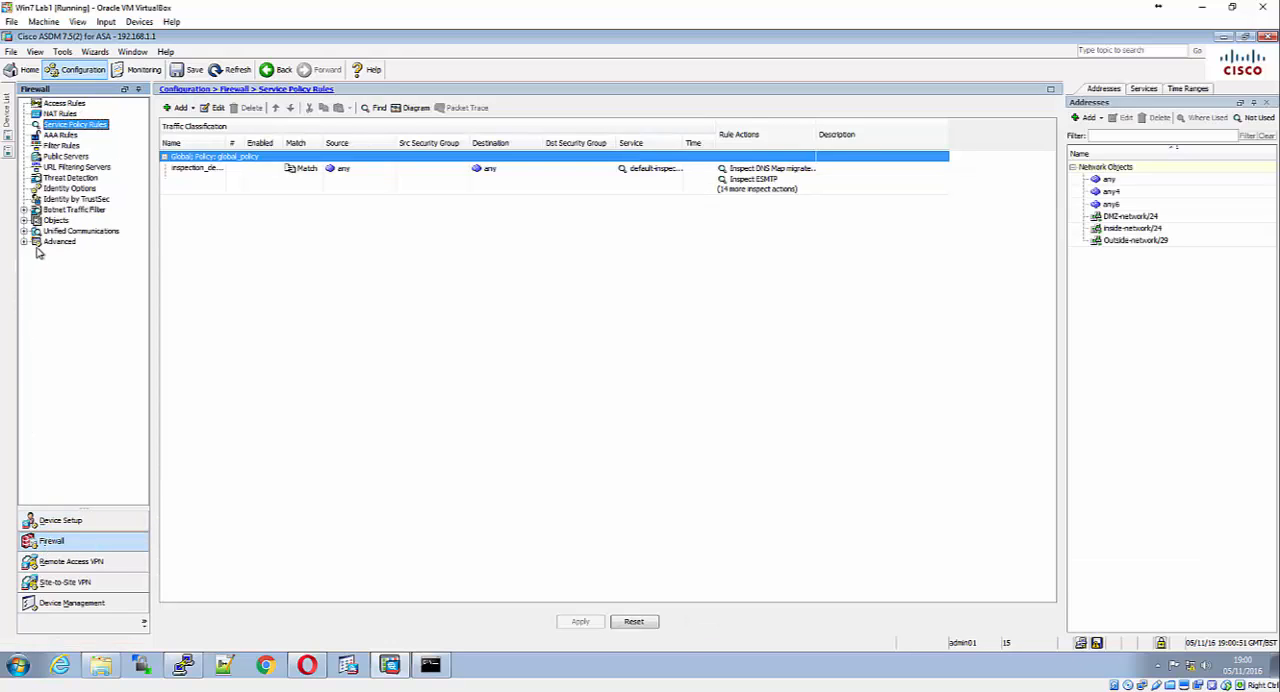
click(64, 157)
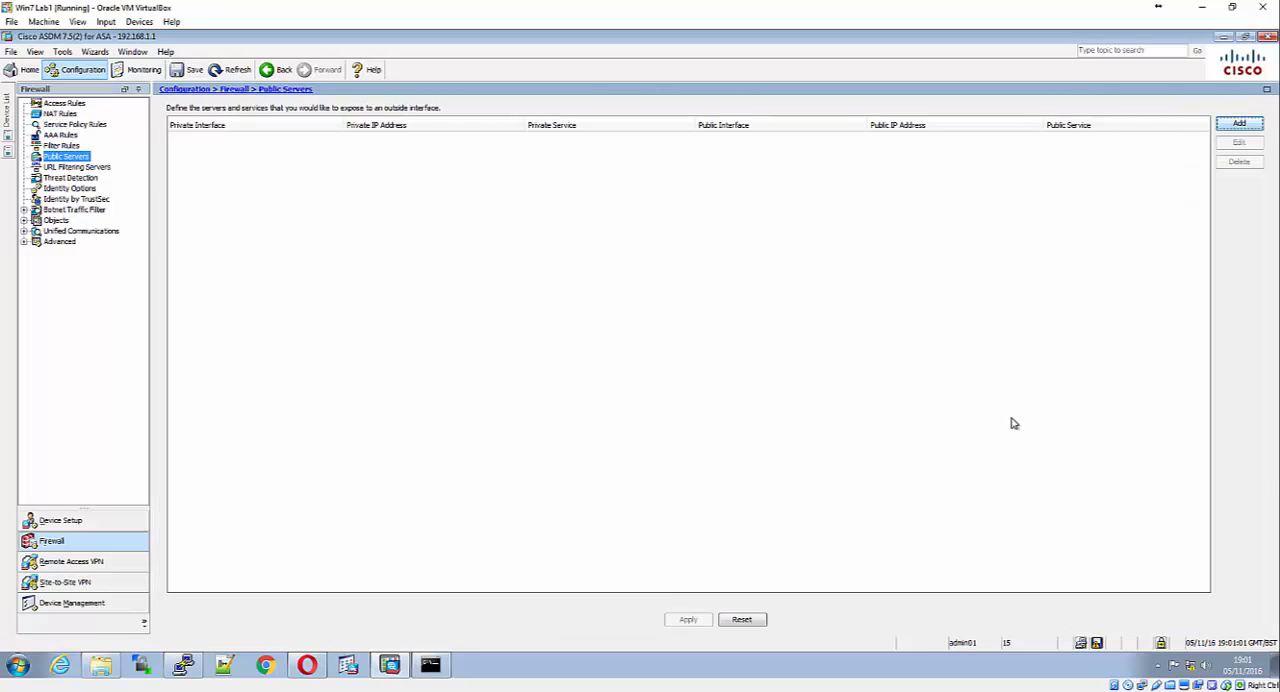
click(1240, 124)
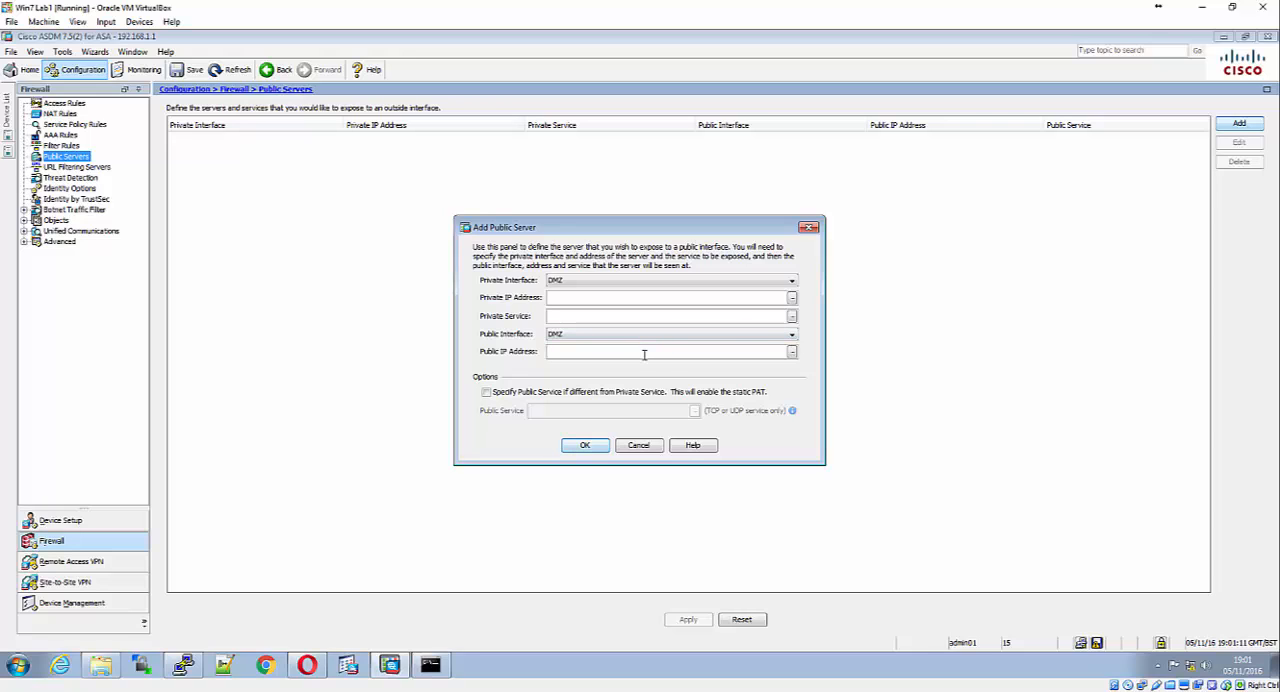
text(209.165.200.227)
Set the public server's public interface to Outside, with DMZ as the private interface
click(766, 340)
click(766, 341)
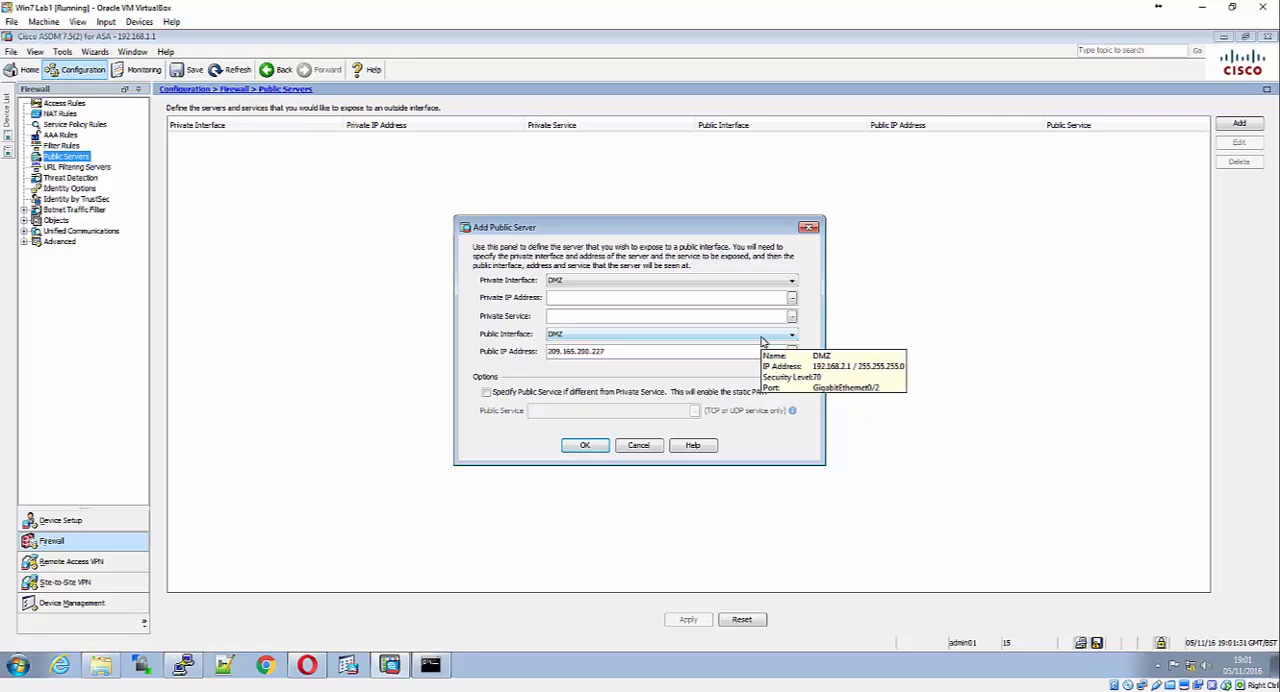
click(720, 280)
click(721, 282)
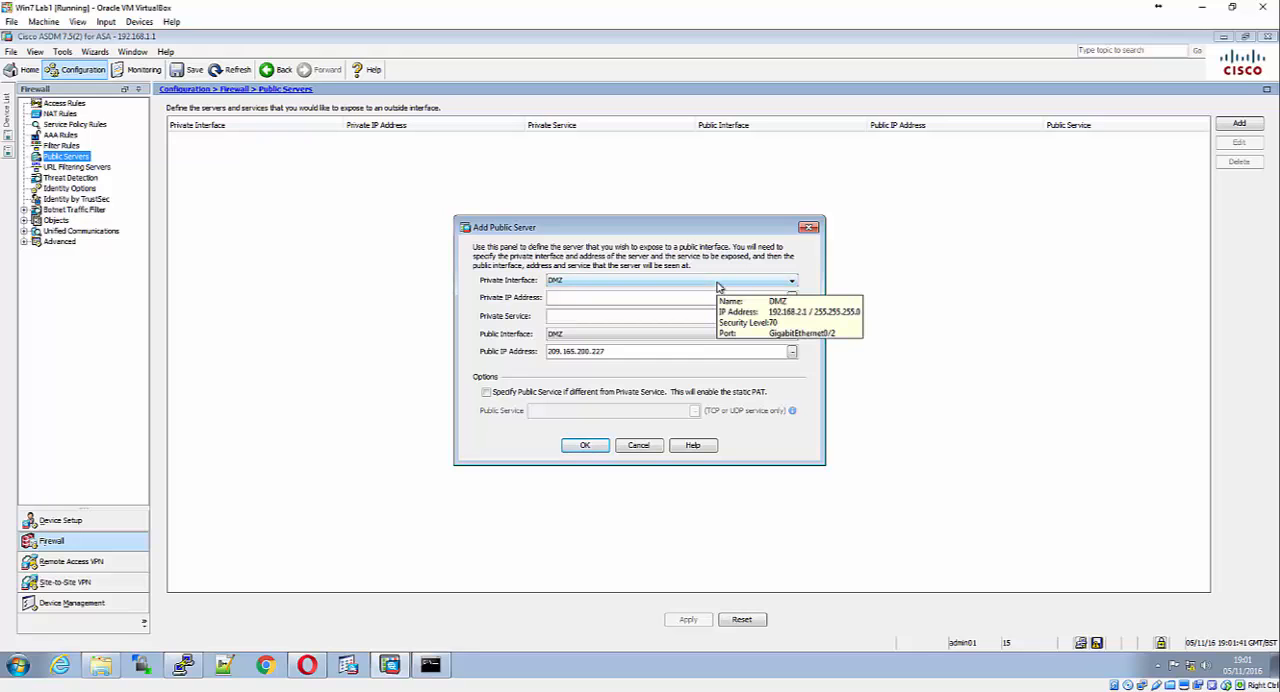
click(706, 338)
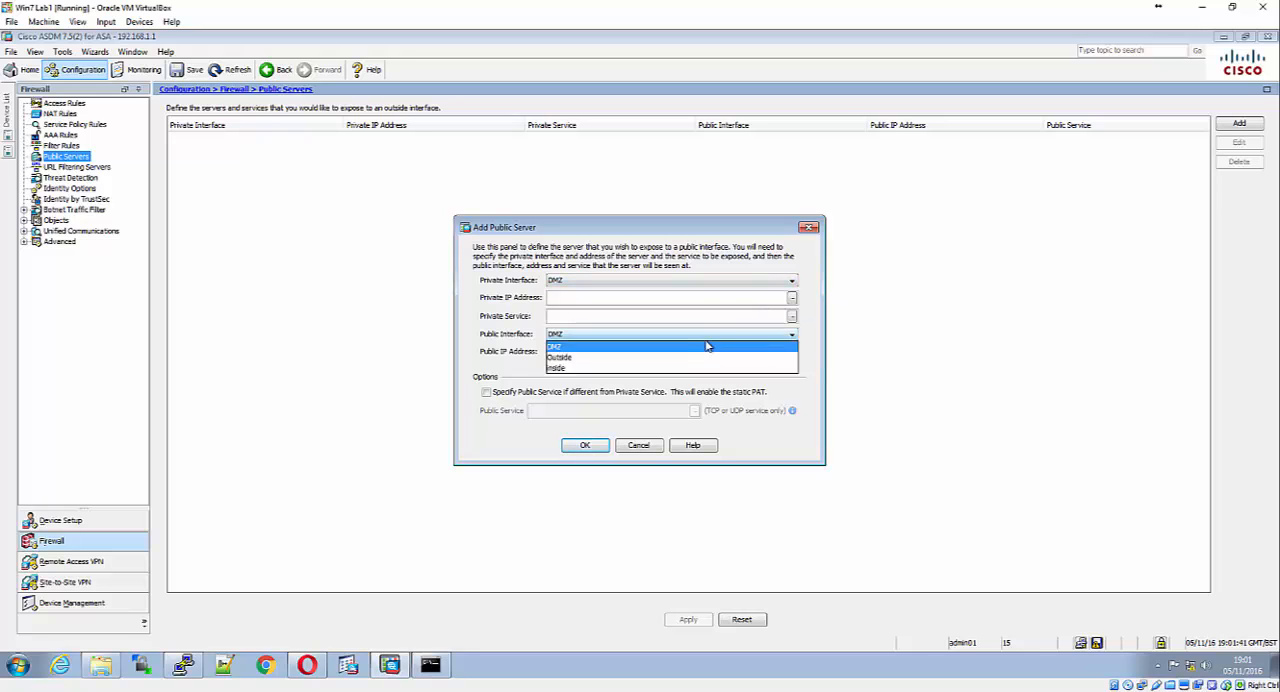
click(708, 338)
click(706, 338)
click(705, 357)
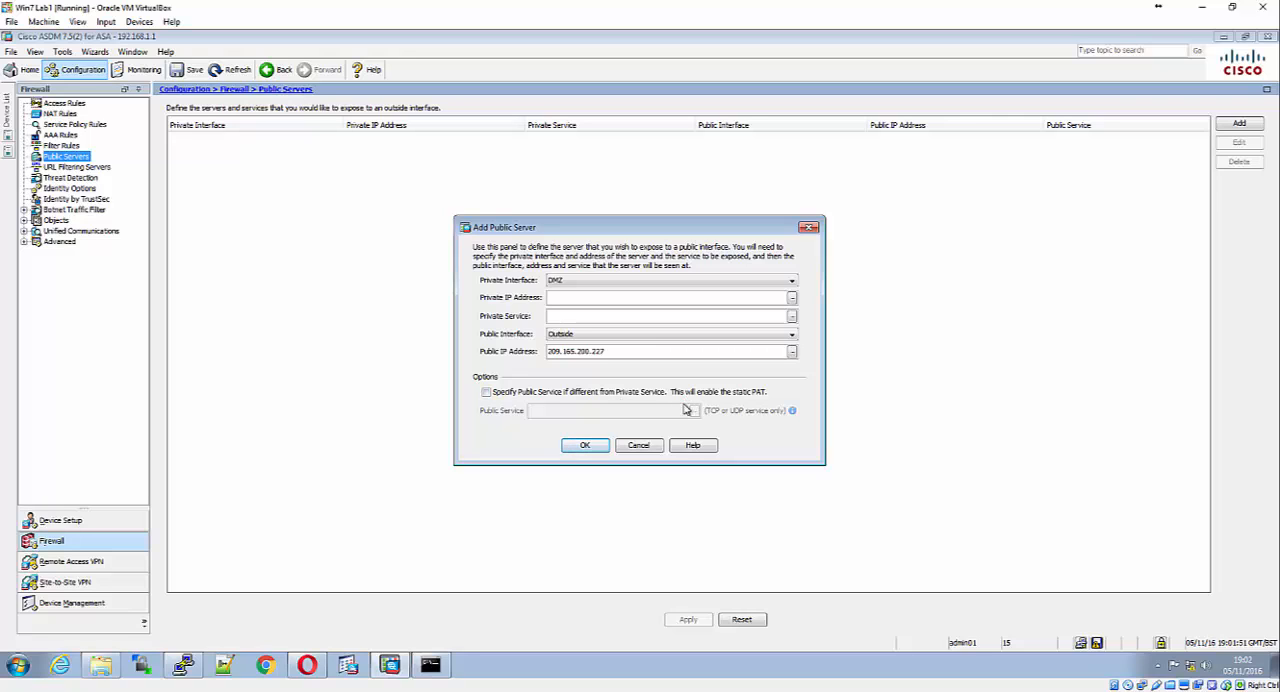
Create a host network object named PC-A with the IP address 192.168.2.3 for the server's private address
mouse_move(651, 344)
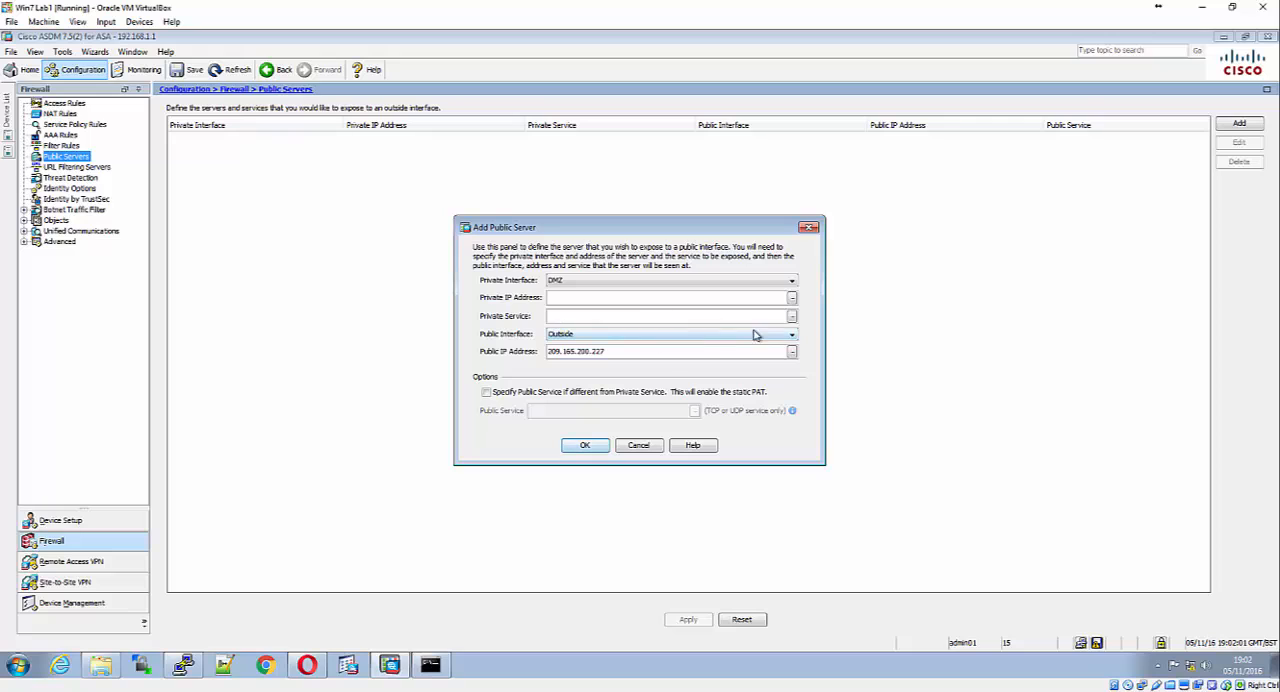
click(791, 297)
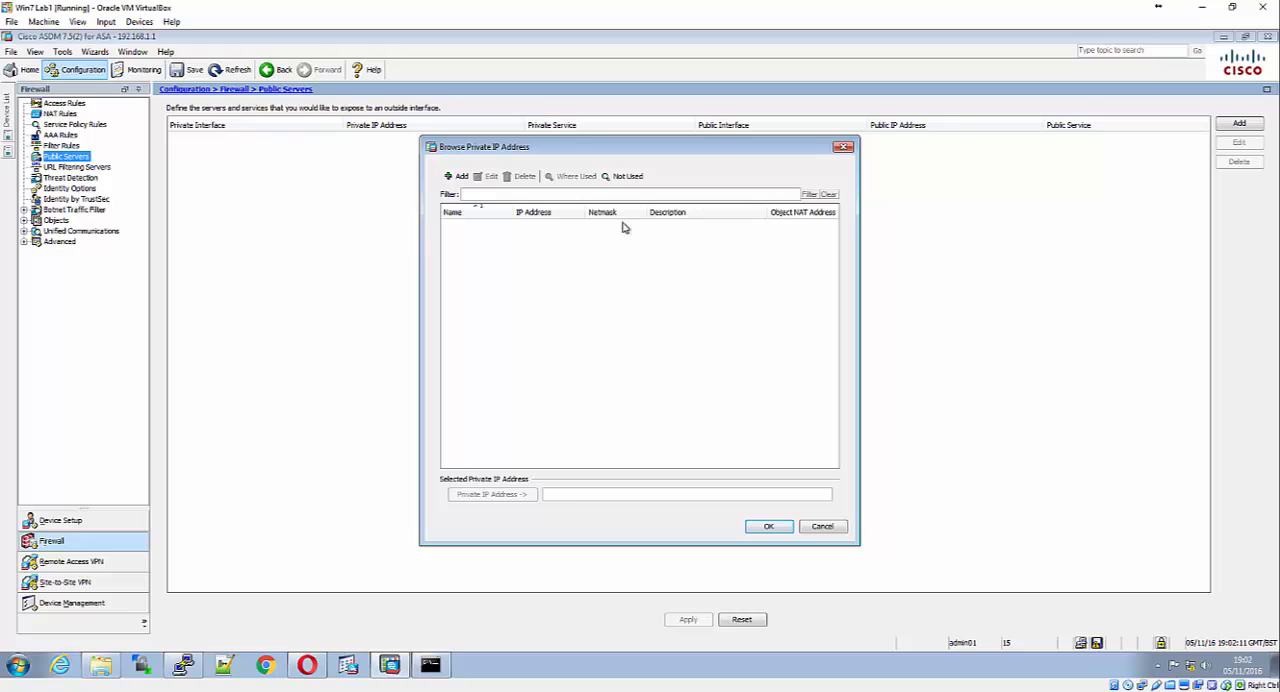
click(458, 177)
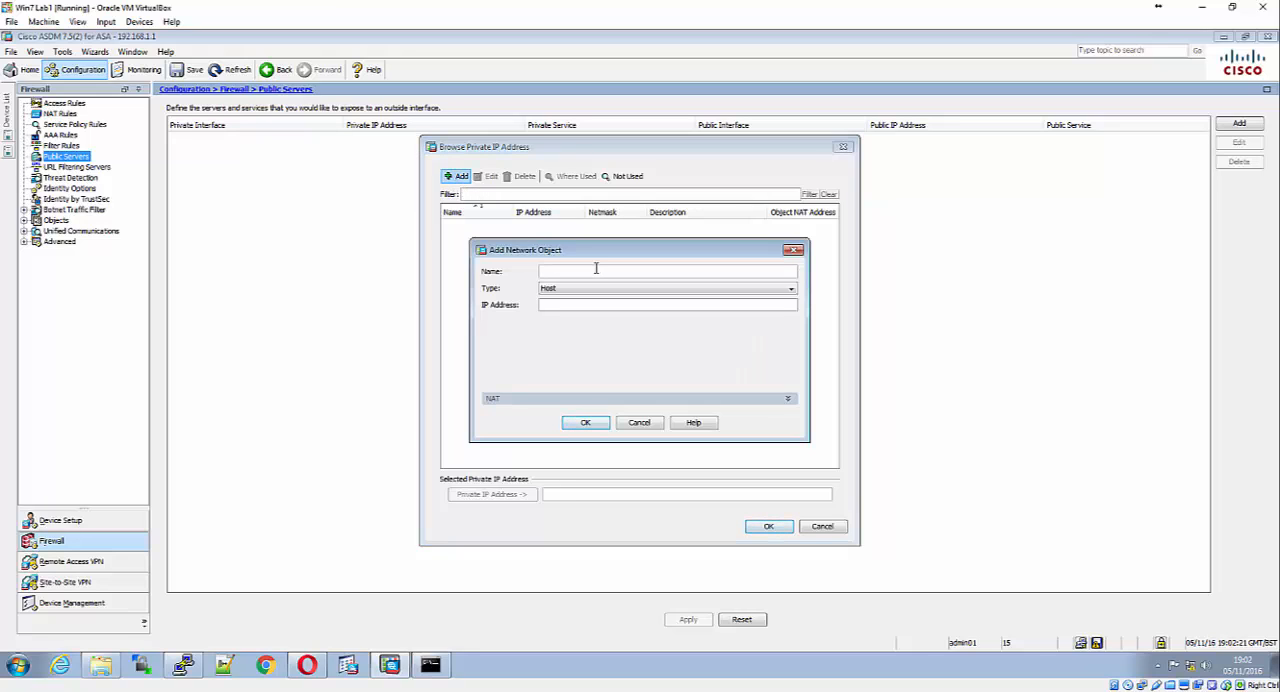
text(P)
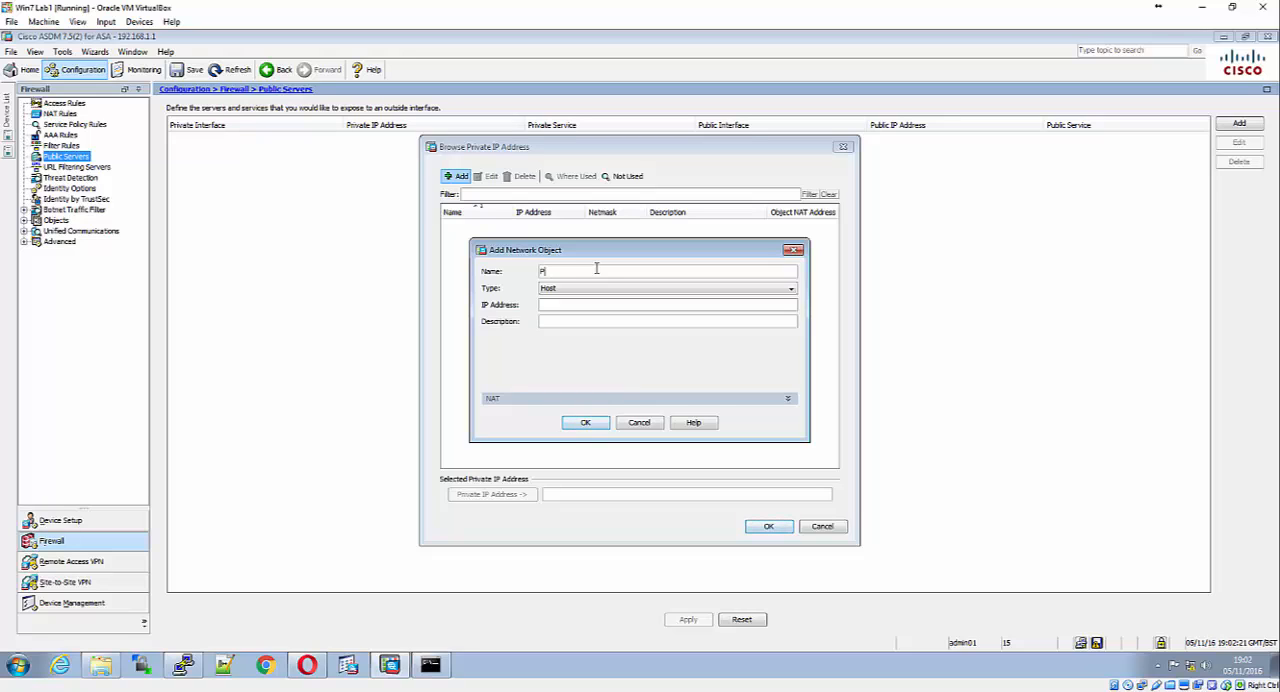
text(C-0A)
key(Tab)
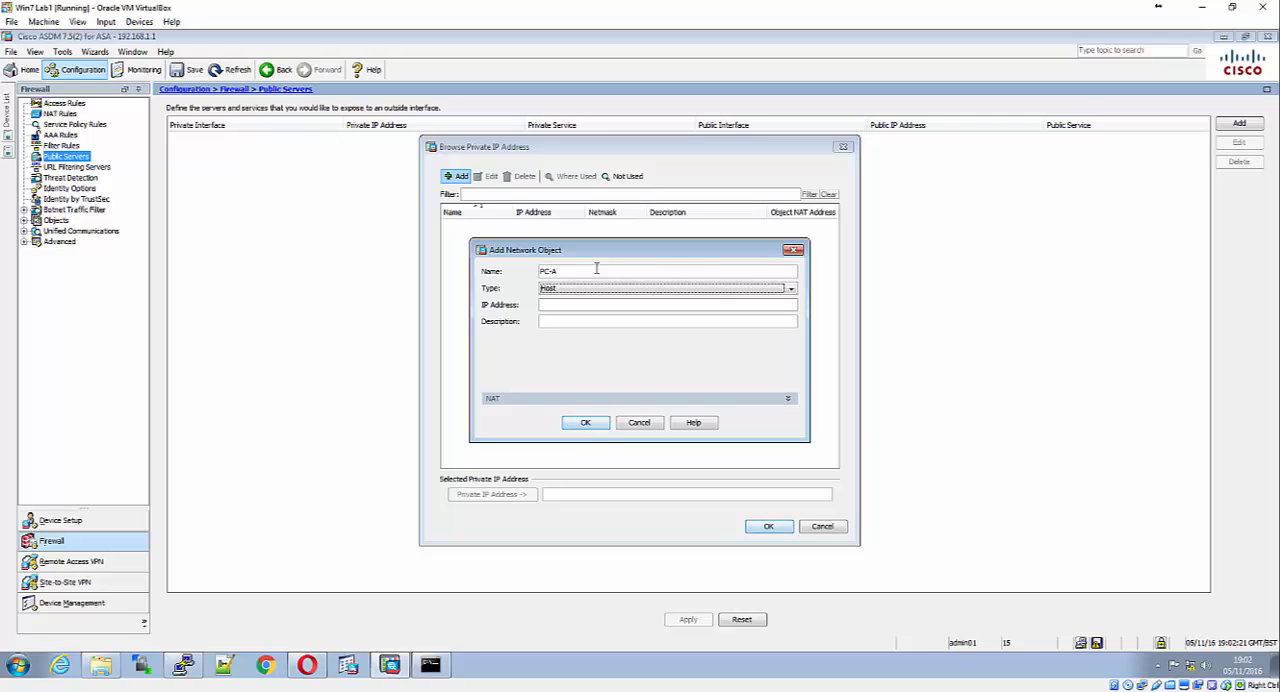
click(697, 289)
click(671, 300)
click(666, 302)
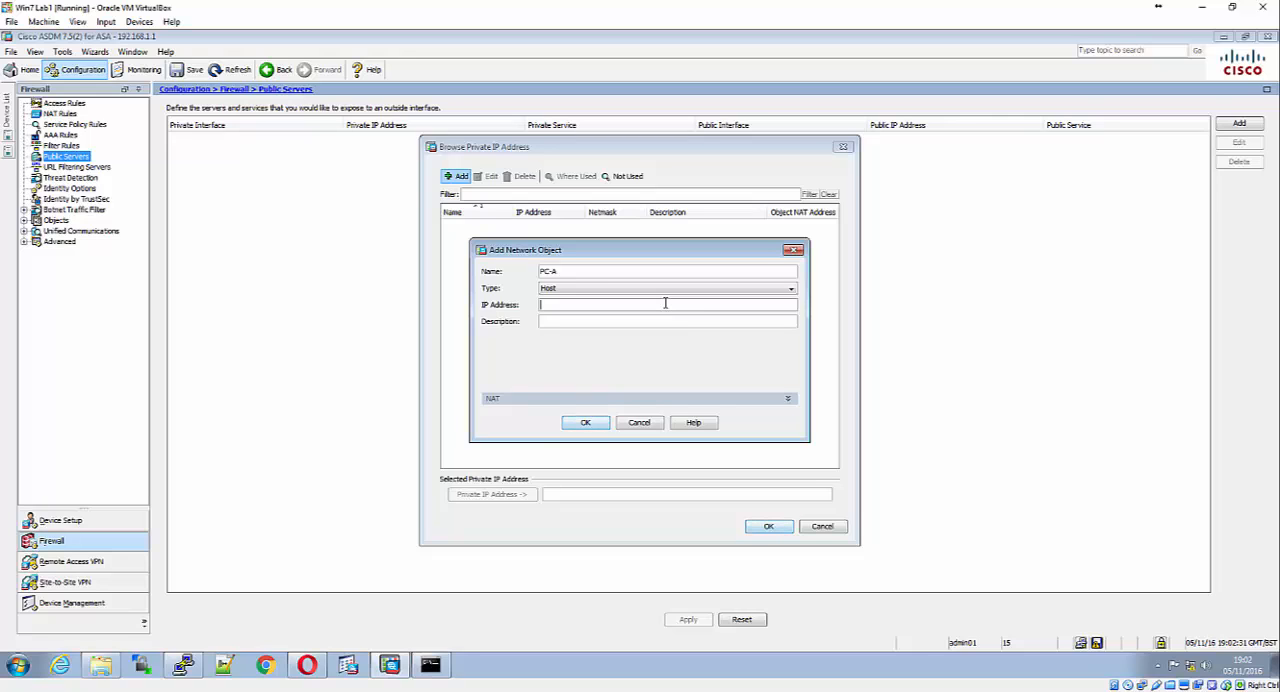
text(192.168.2.3)
Rename the new host object as DMZ-Server, give it the description PC-A and save it
drag(594, 275, 539, 275)
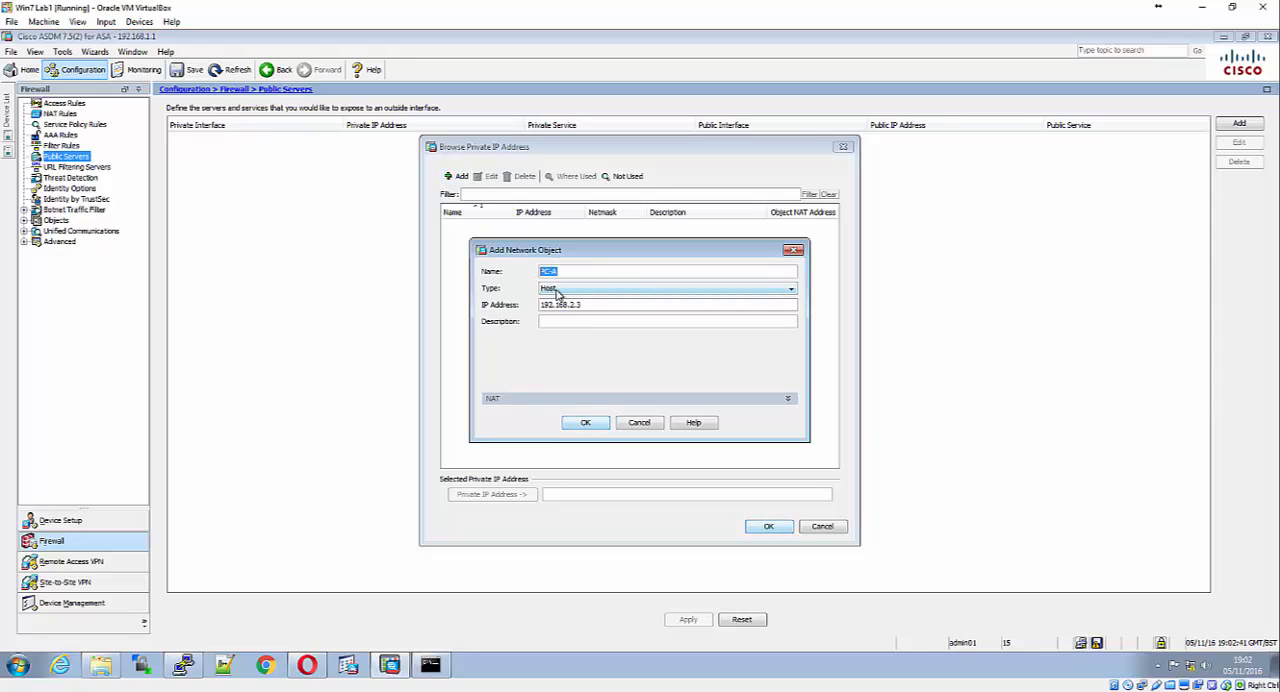
text(DMZ-Server)
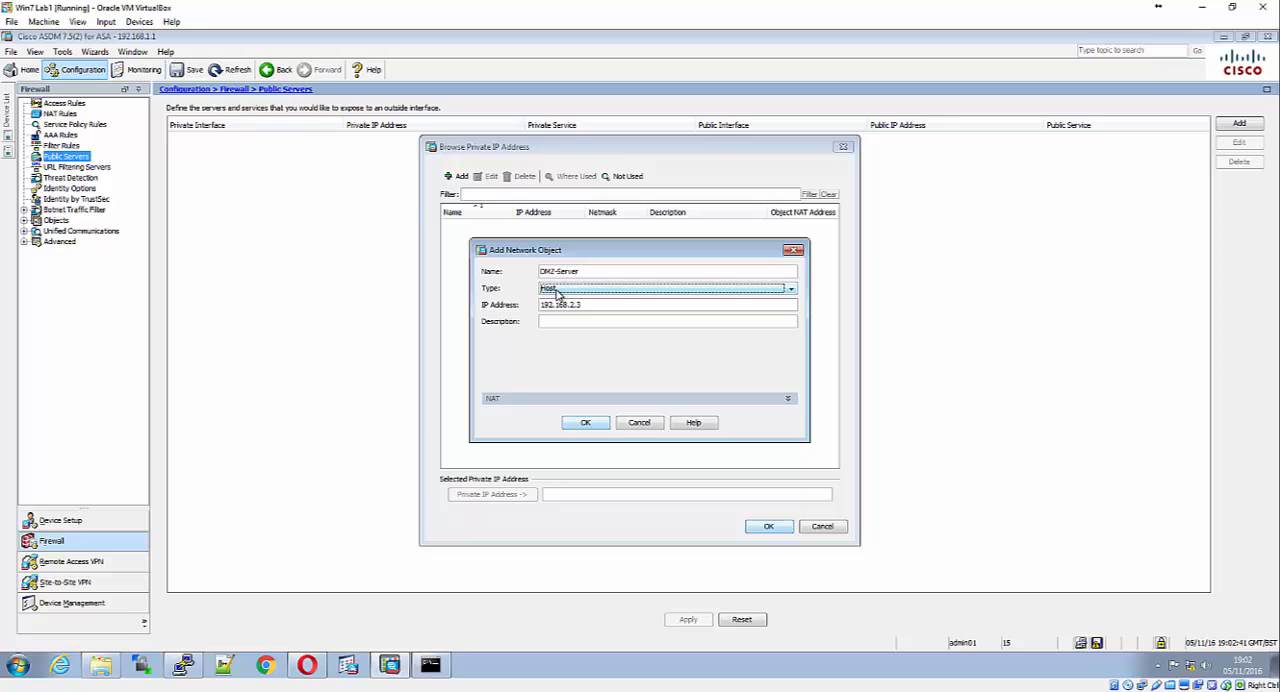
key(Tab)
key(Tab)
key(Tab)
text(PC-A)
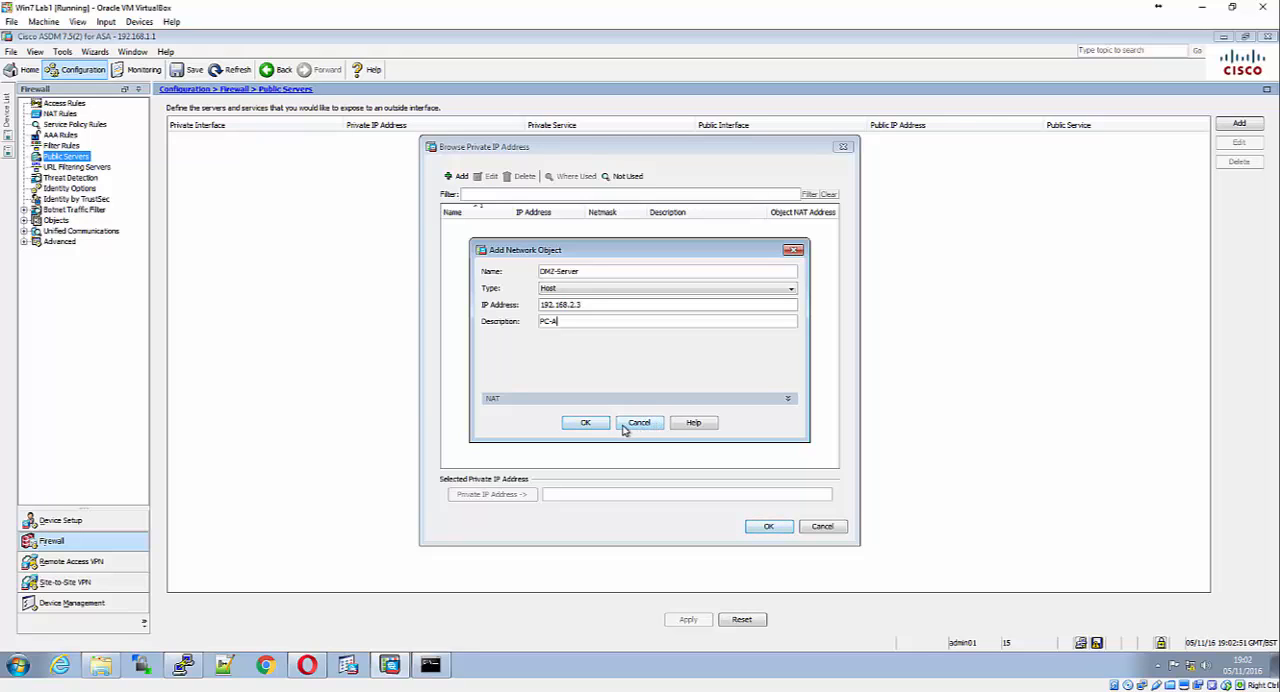
click(586, 423)
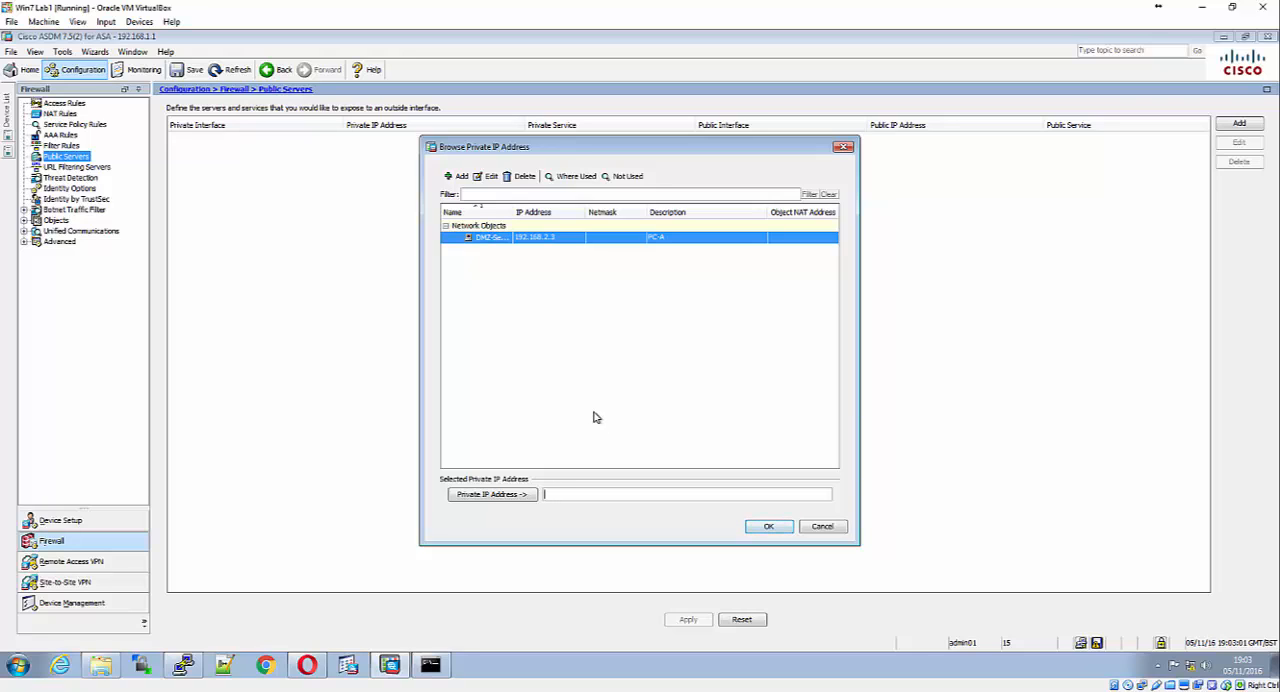
Assign the DMZ-Server object as the public server's private IP address
double_click(517, 240)
click(767, 527)
click(567, 315)
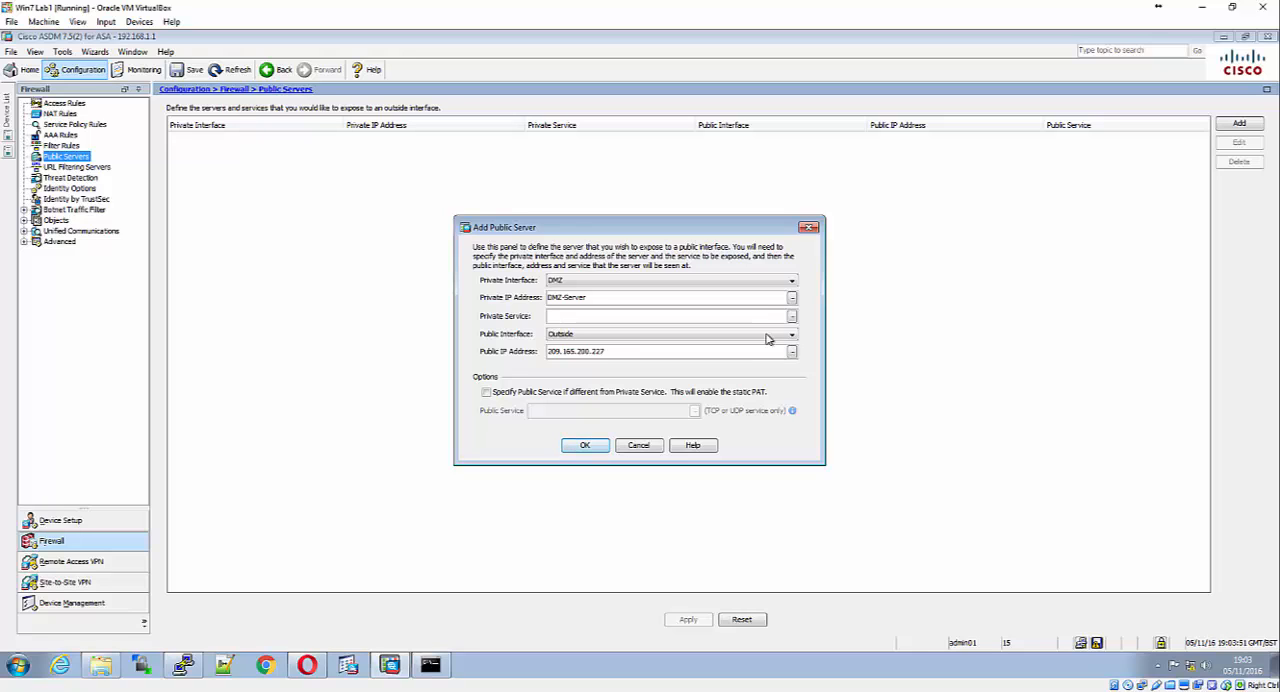
Browse the public server's private services, filter them by tcp, and add the tcp/ftp service to the selection
click(792, 316)
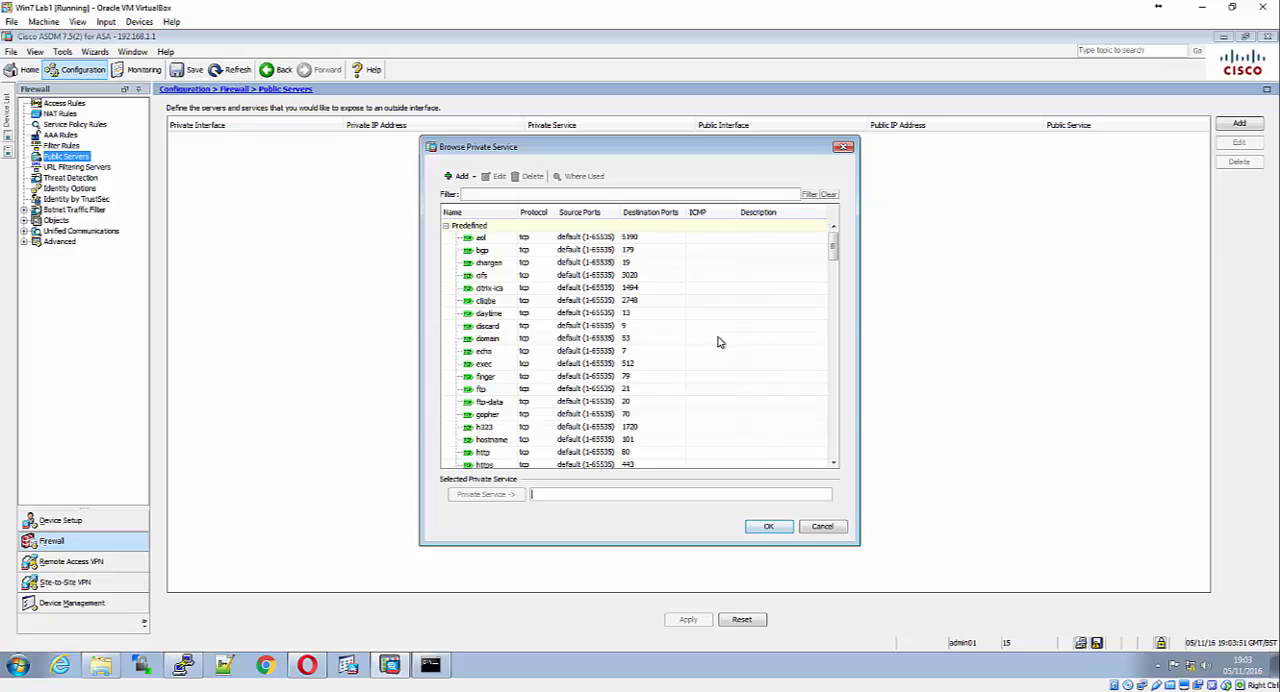
click(535, 196)
text(tcp)
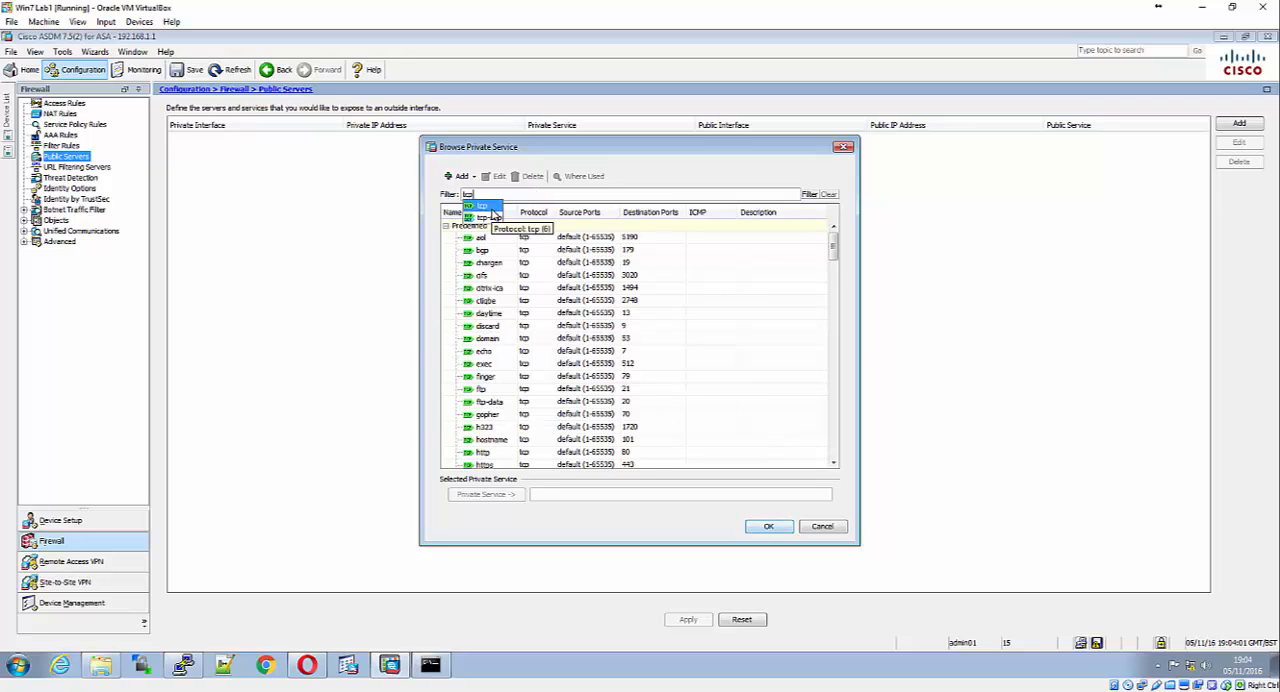
click(491, 209)
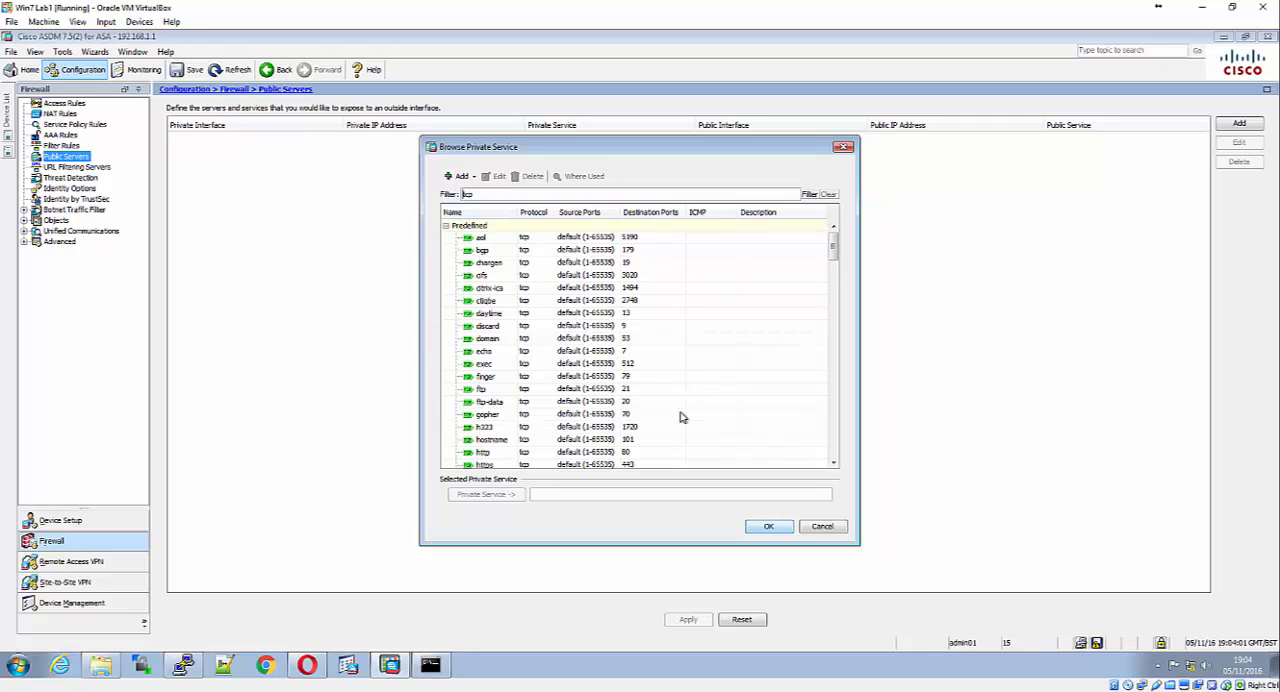
scroll(521, 284, down, 2)
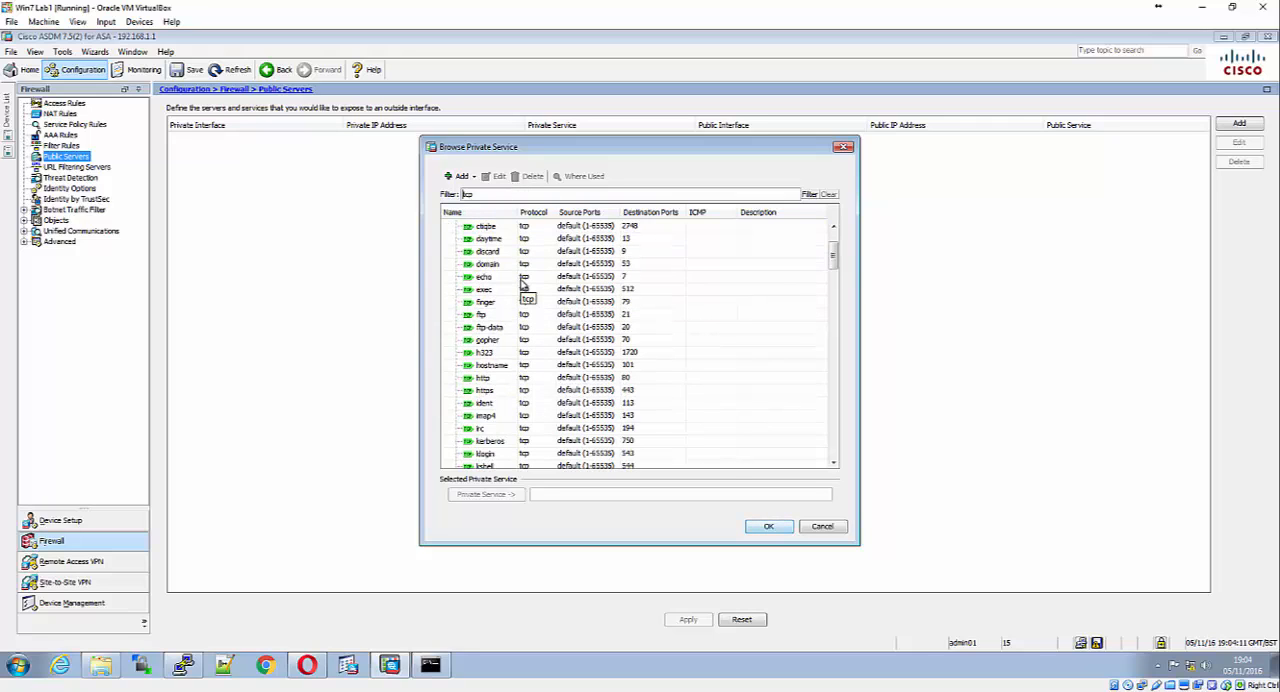
scroll(521, 284, up, 1)
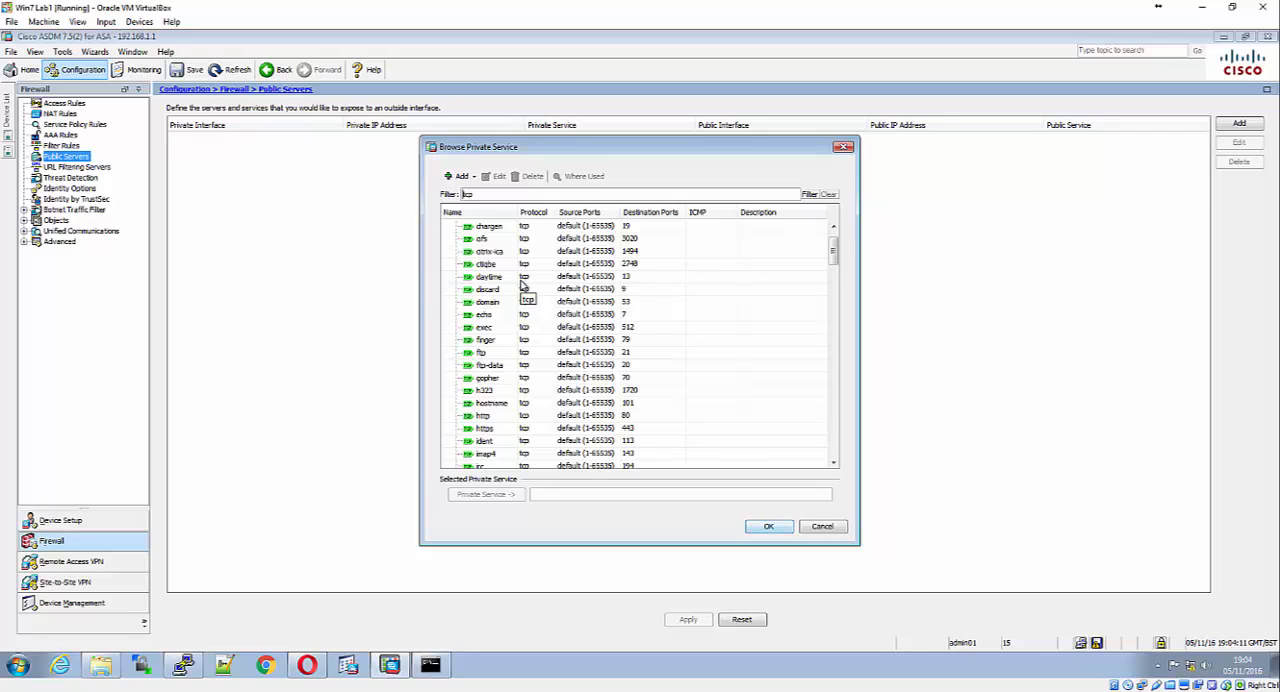
scroll(522, 286, up, 1)
scroll(522, 286, down, 1)
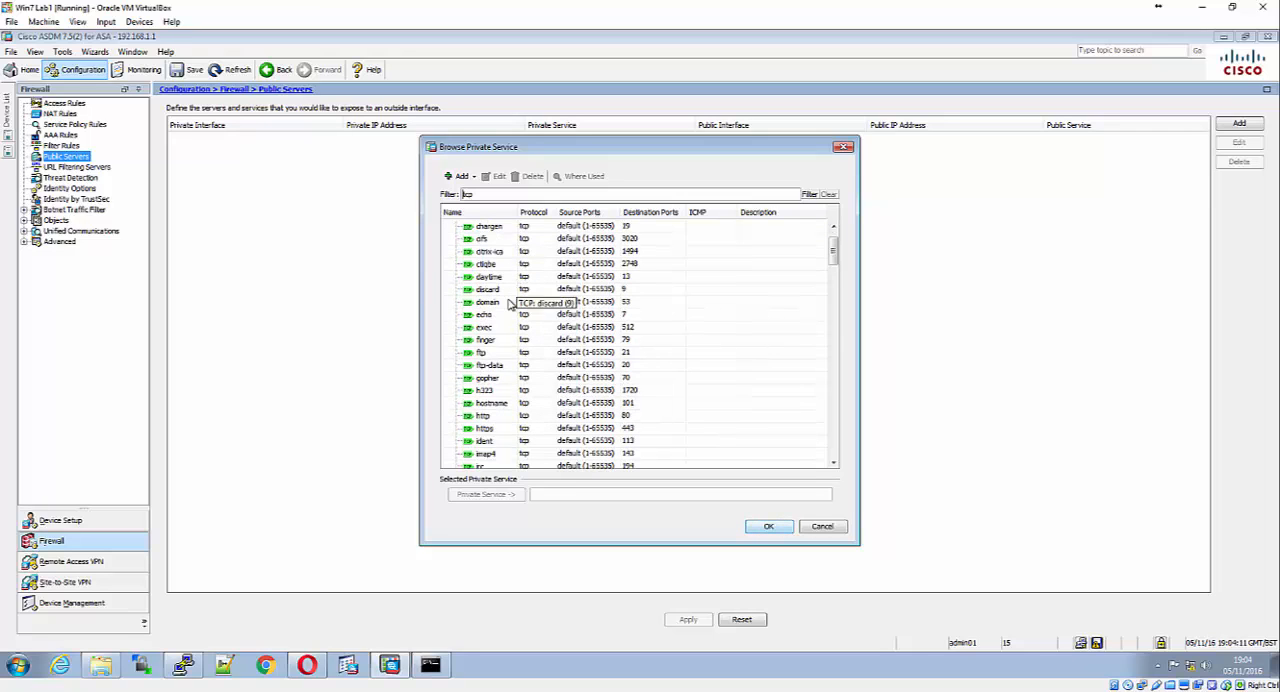
double_click(492, 353)
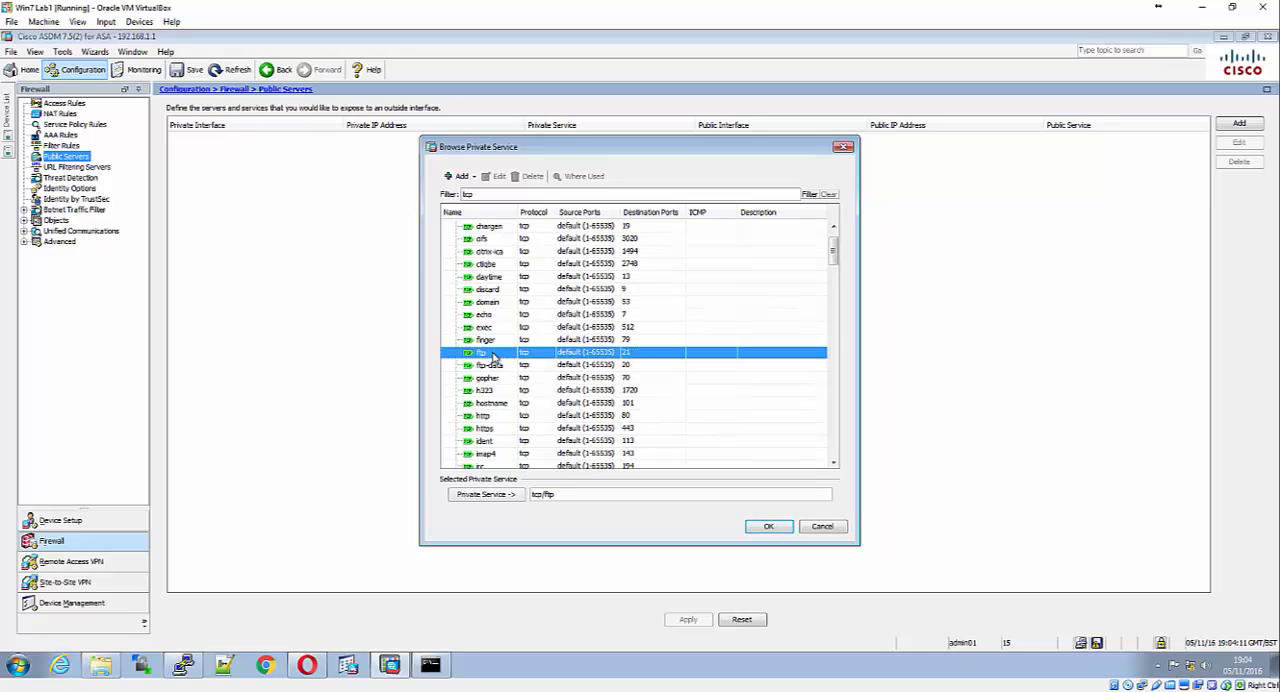
Add the tcp/http service to the selected private services
click(507, 193)
drag(505, 194, 431, 197)
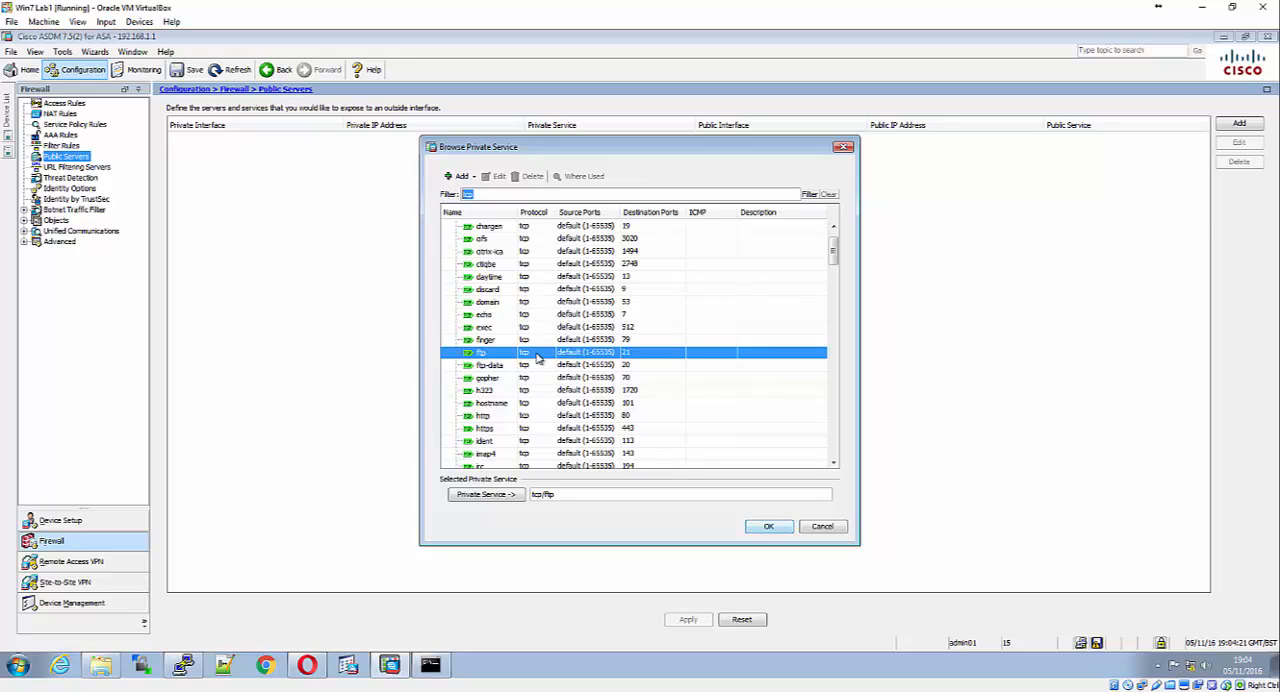
click(510, 419)
double_click(510, 424)
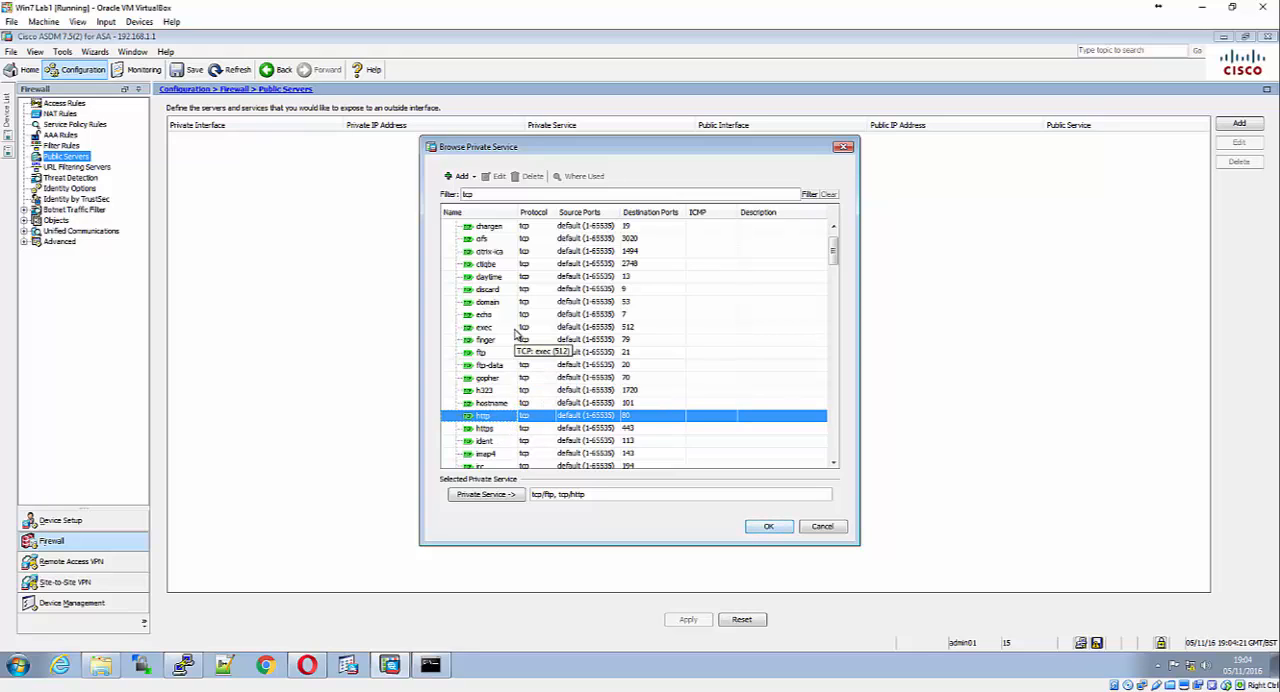
Filter the private services by icmp and accept the tcp/ftp and tcp/http selection
scroll(514, 339, down, 1)
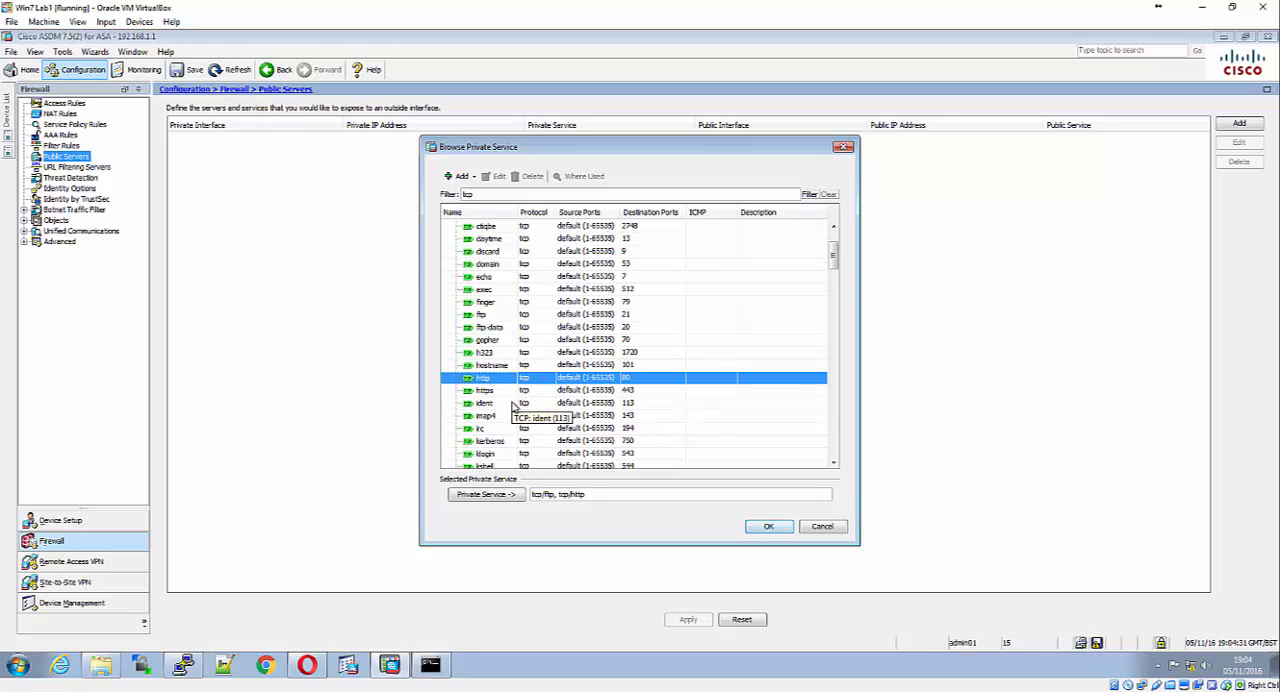
scroll(513, 404, down, 1)
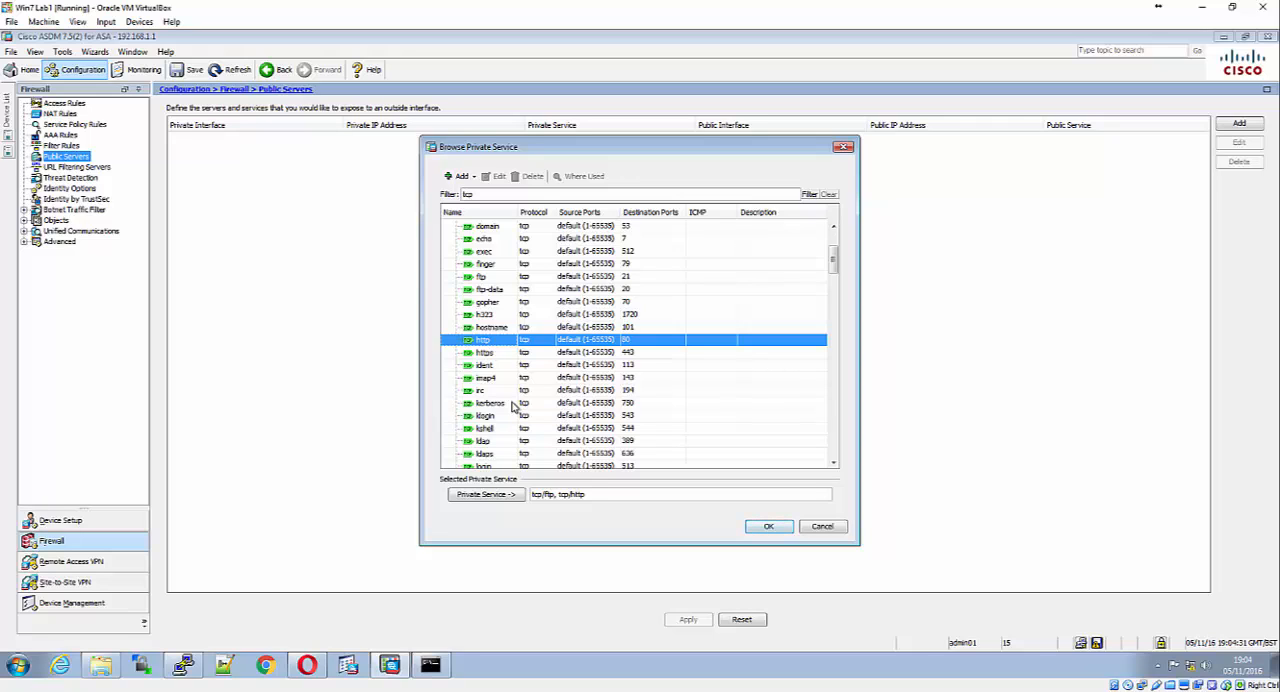
scroll(512, 400, up, 3)
drag(488, 196, 444, 202)
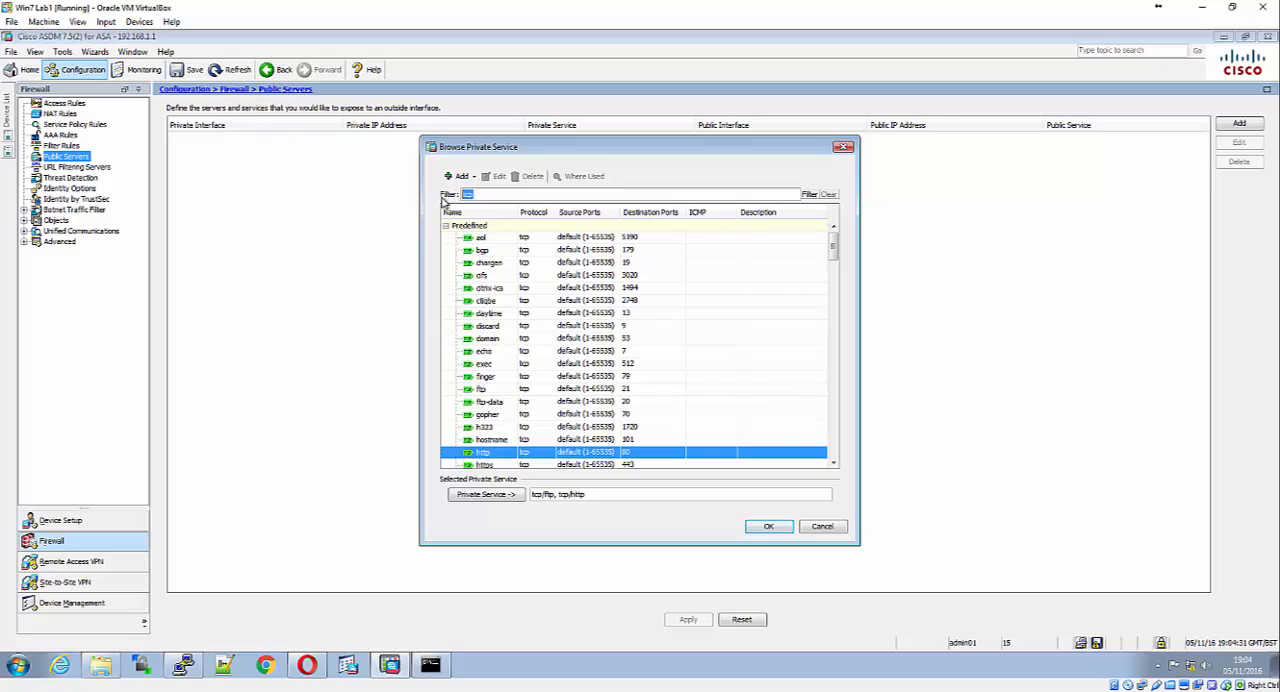
text(icmp)
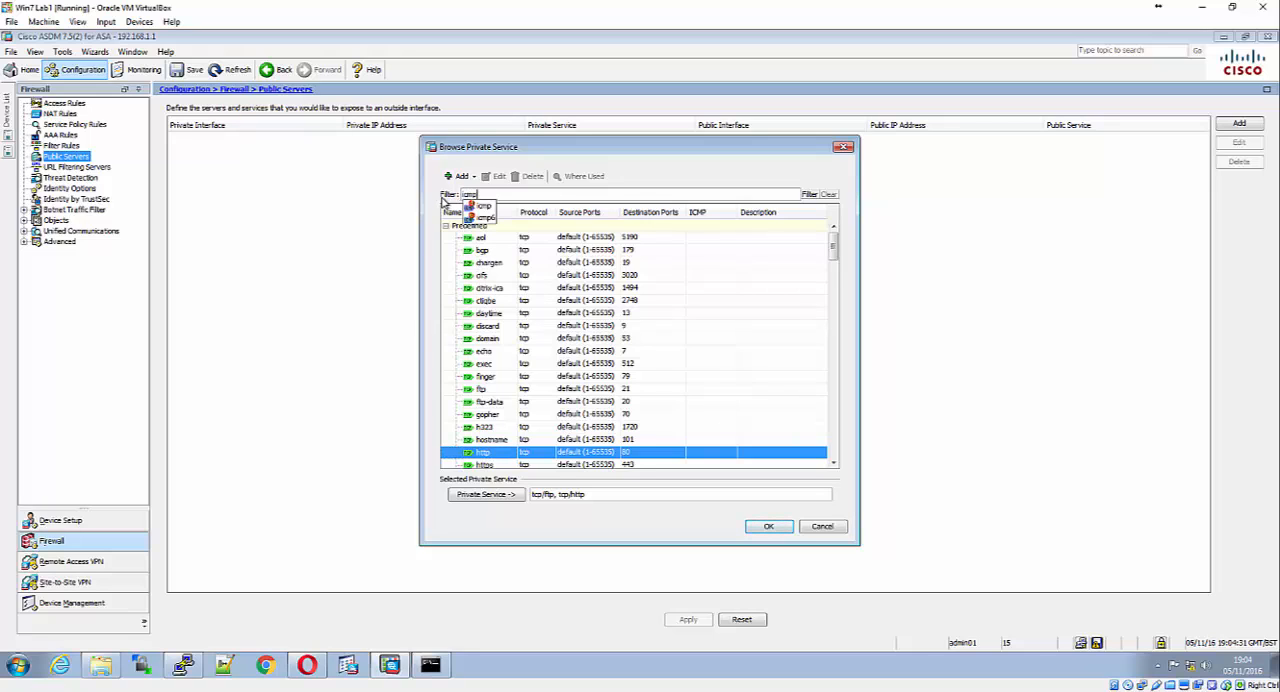
key(Return)
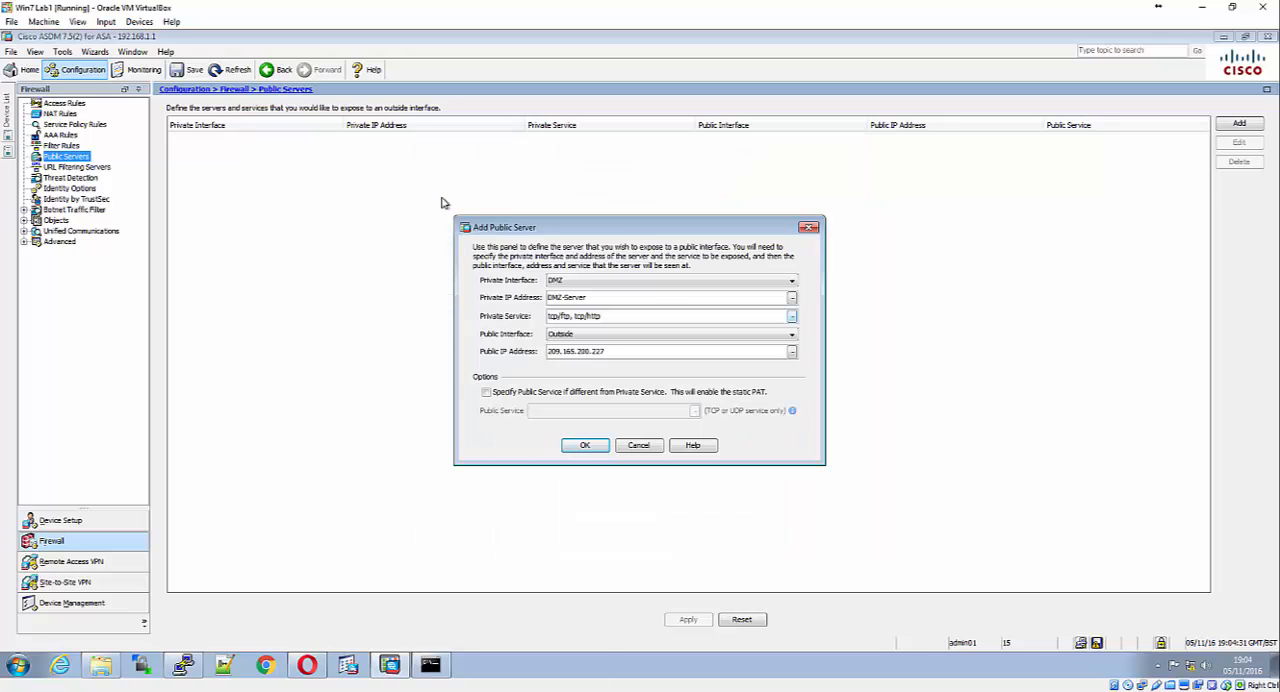
Reopen the private service list and try to add the predefined icmp service
click(791, 318)
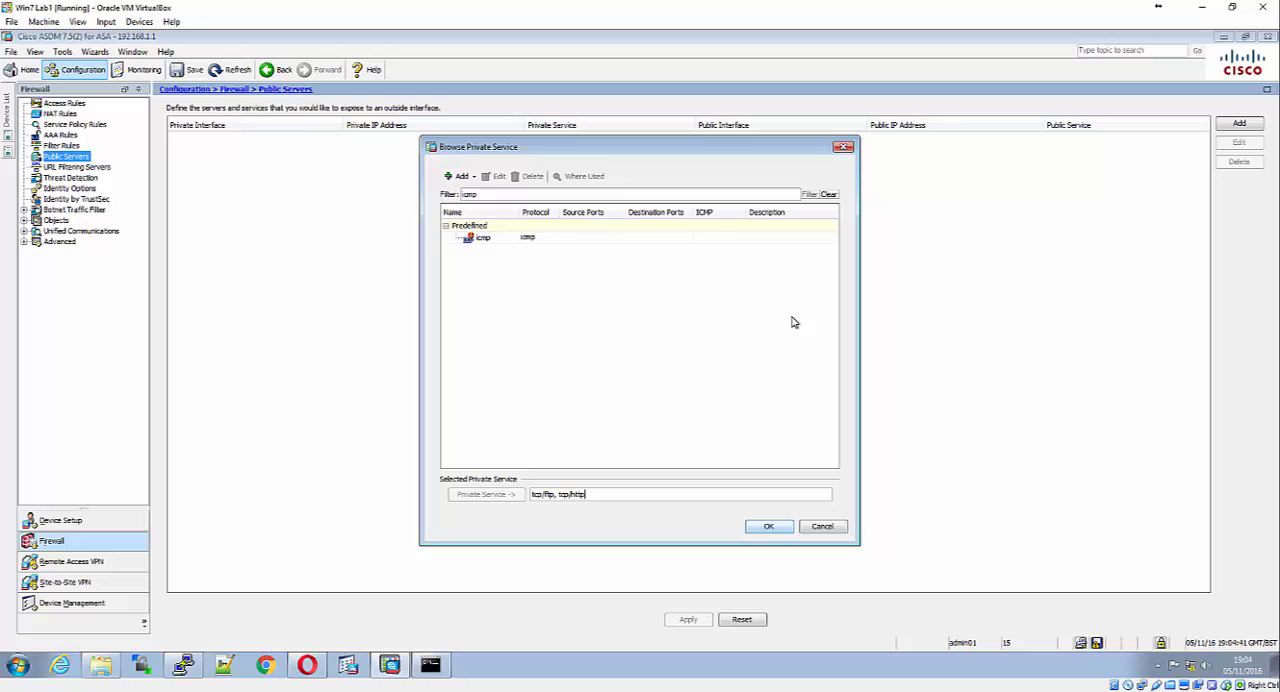
double_click(513, 200)
click(483, 237)
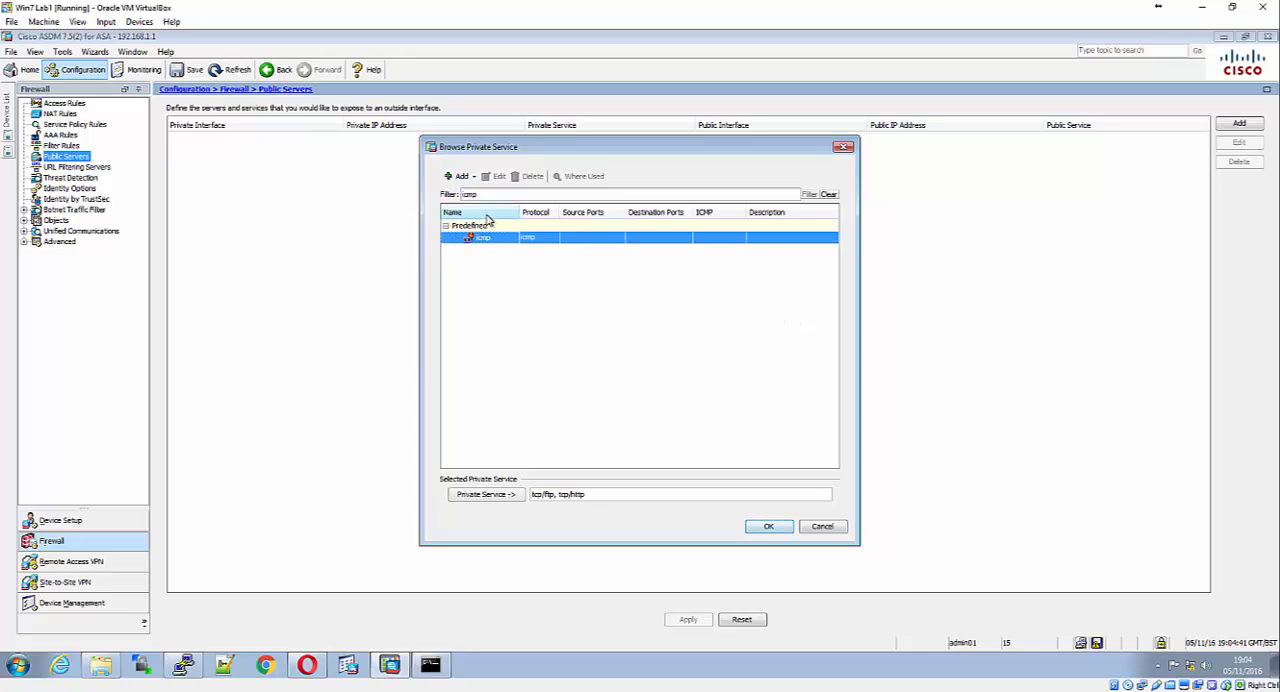
key(Return)
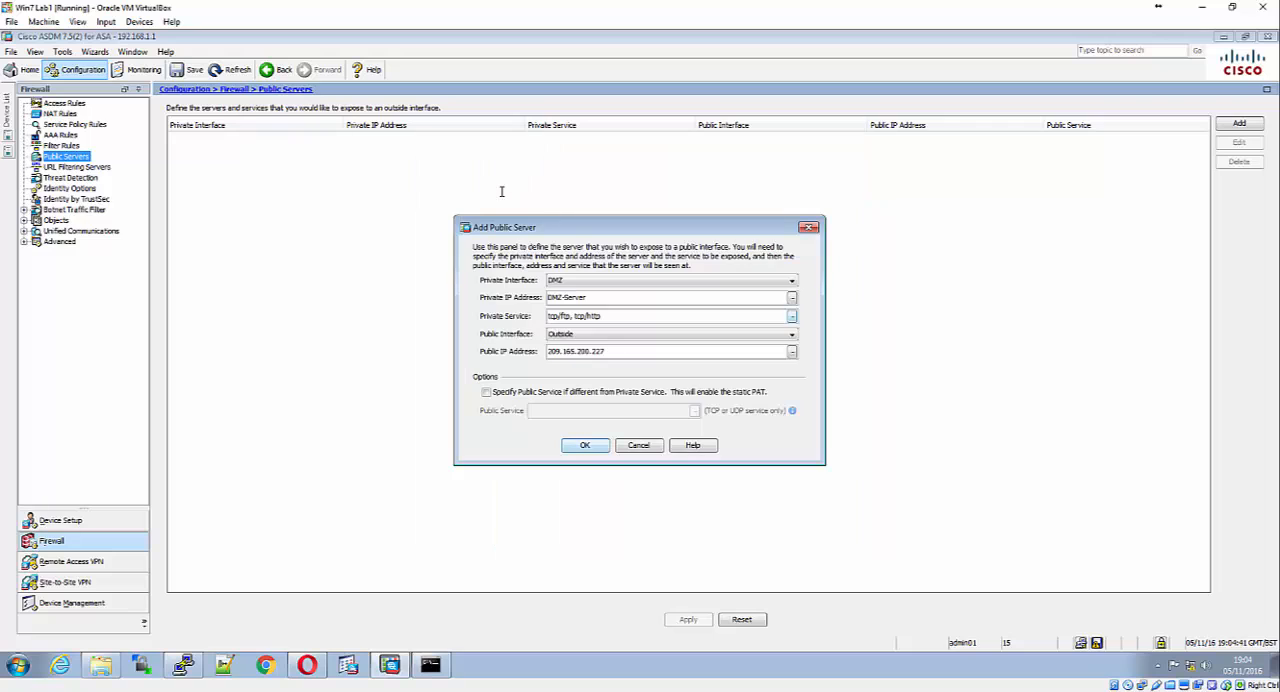
Reopen the private service list, enter icmp/echo as the filter, and add the listed icmp service to the selection
click(795, 317)
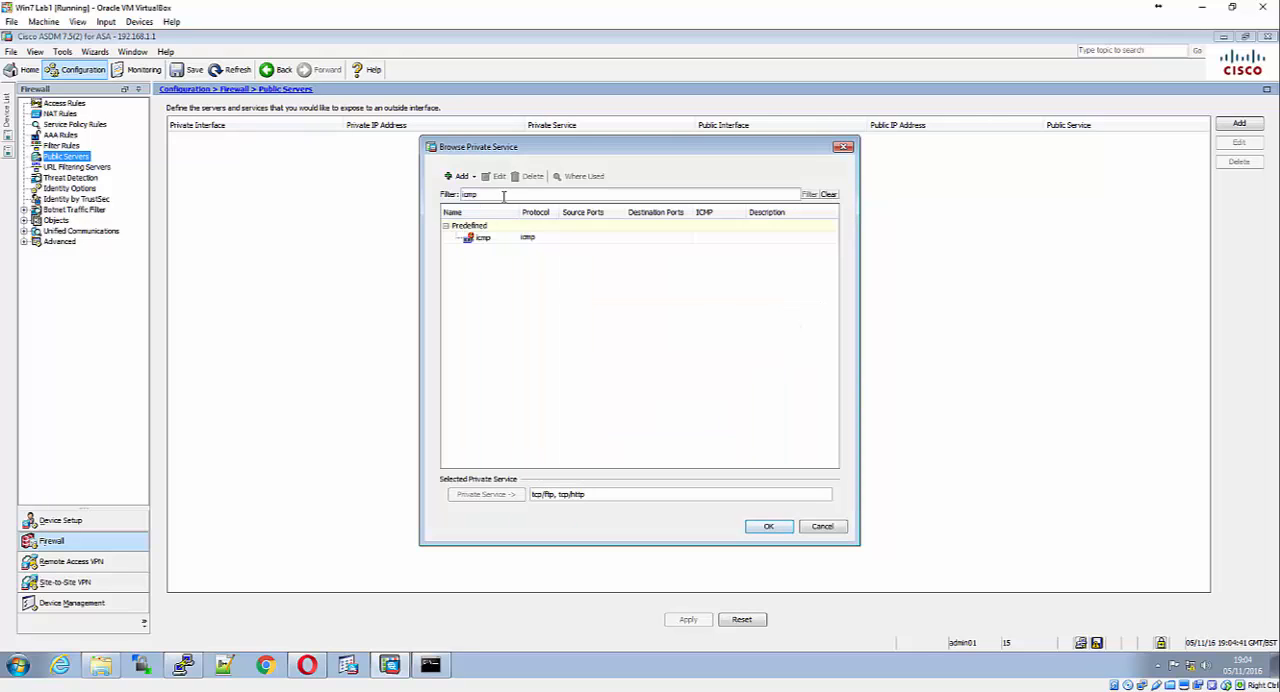
key(BackSpace)
key(BackSpace)
key(BackSpace)
text(echo)
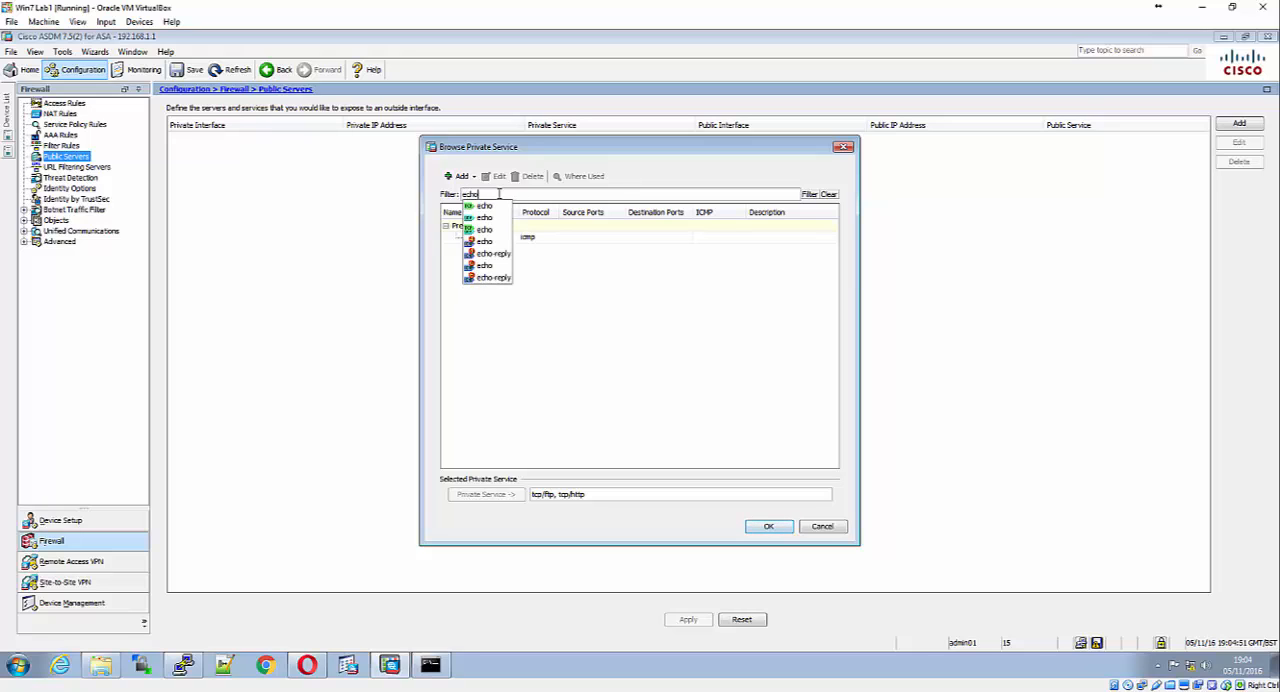
click(488, 243)
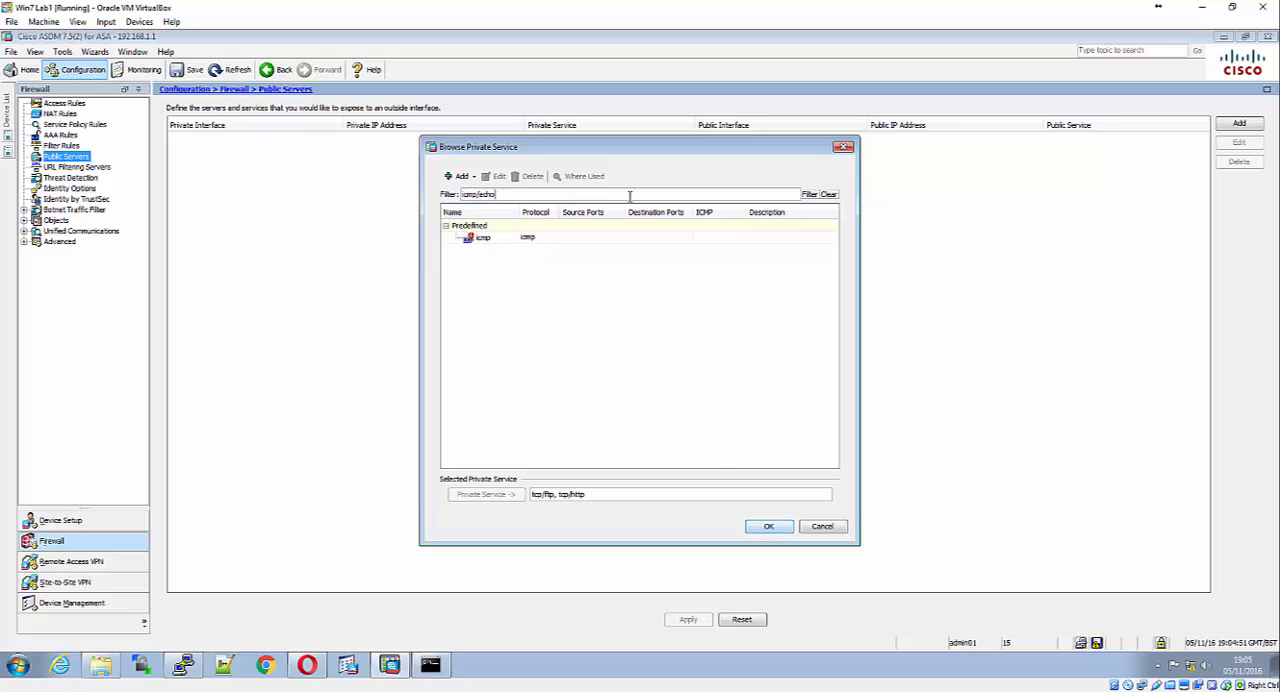
double_click(529, 239)
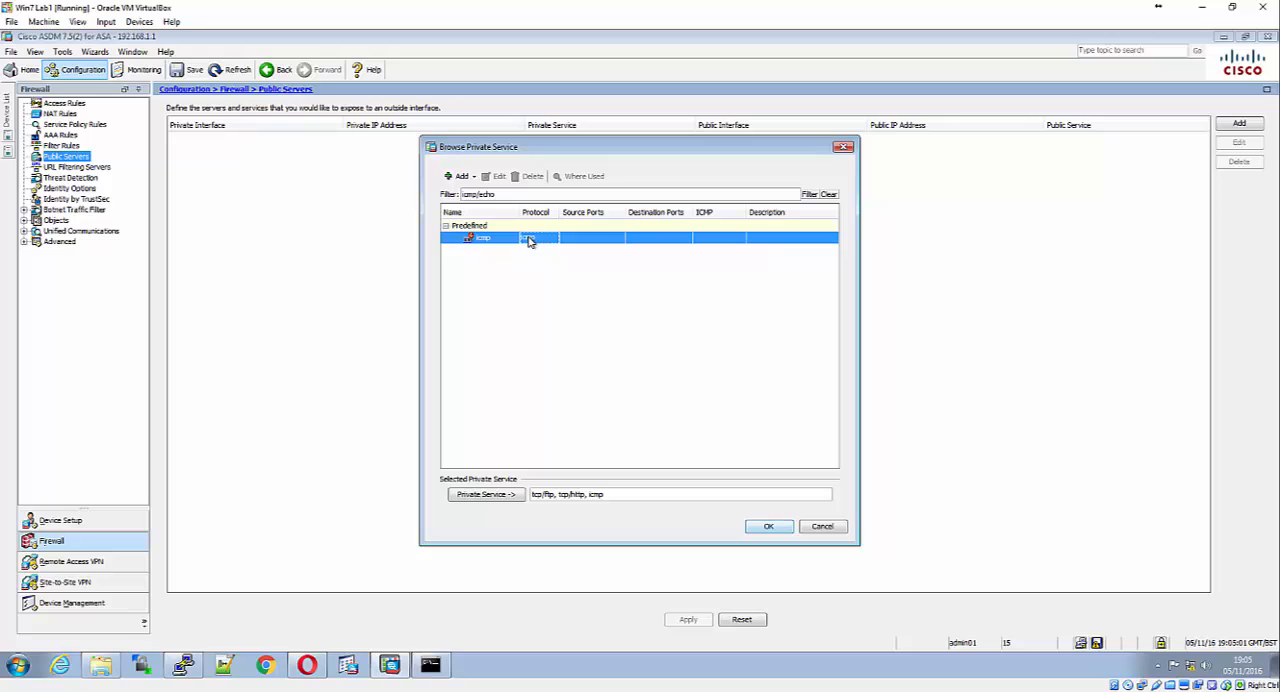
Filter the private services by icmp/echo-reply and accept the selection that includes icmp
click(524, 193)
key(BackSpace)
key(BackSpace)
key(BackSpace)
key(BackSpace)
key(BackSpace)
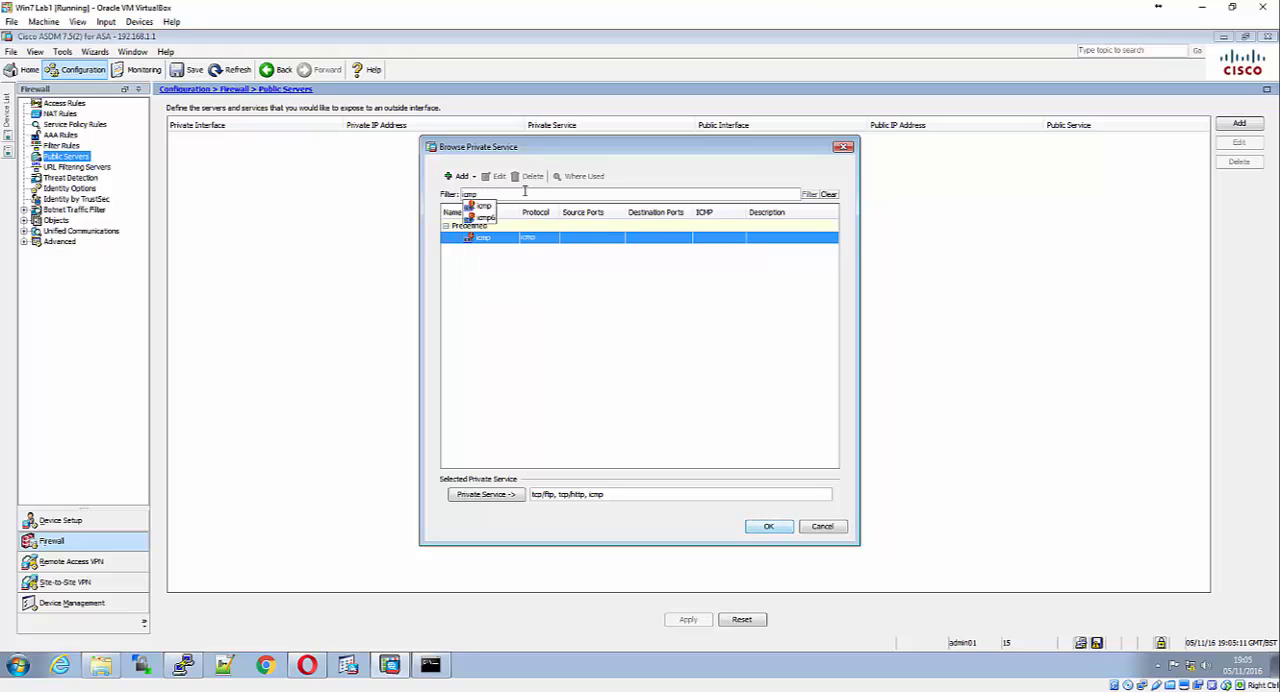
text(/)
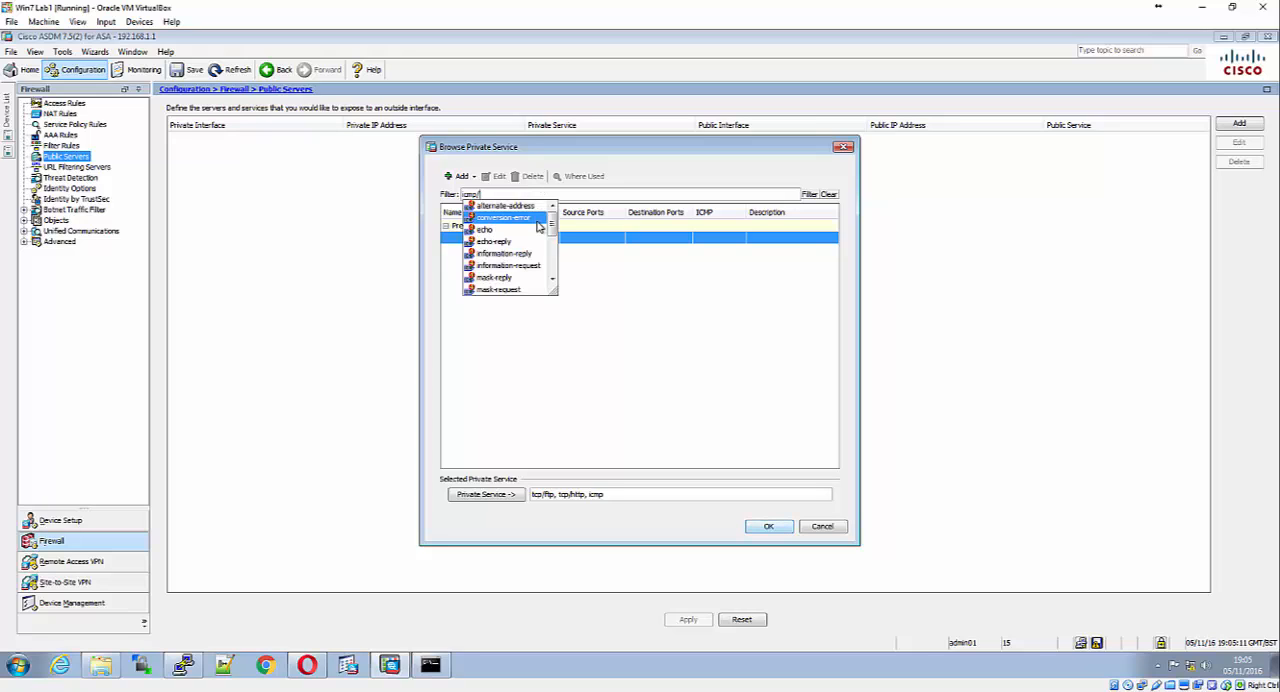
click(520, 243)
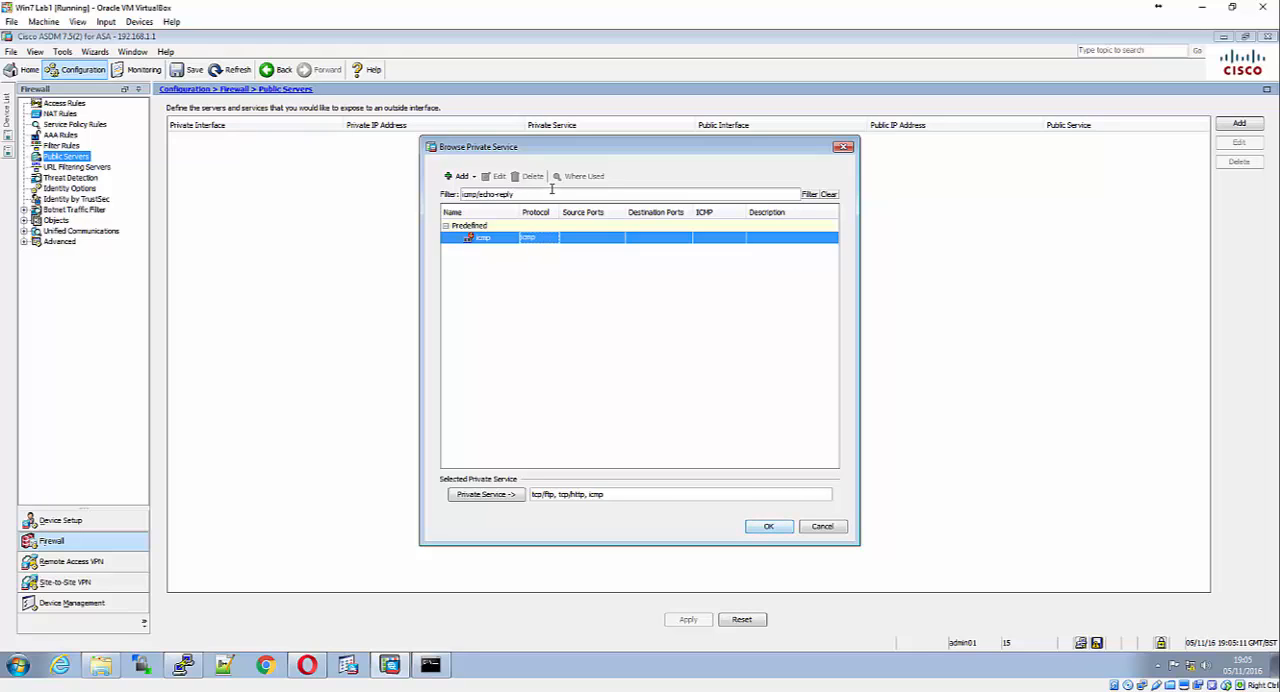
key(Return)
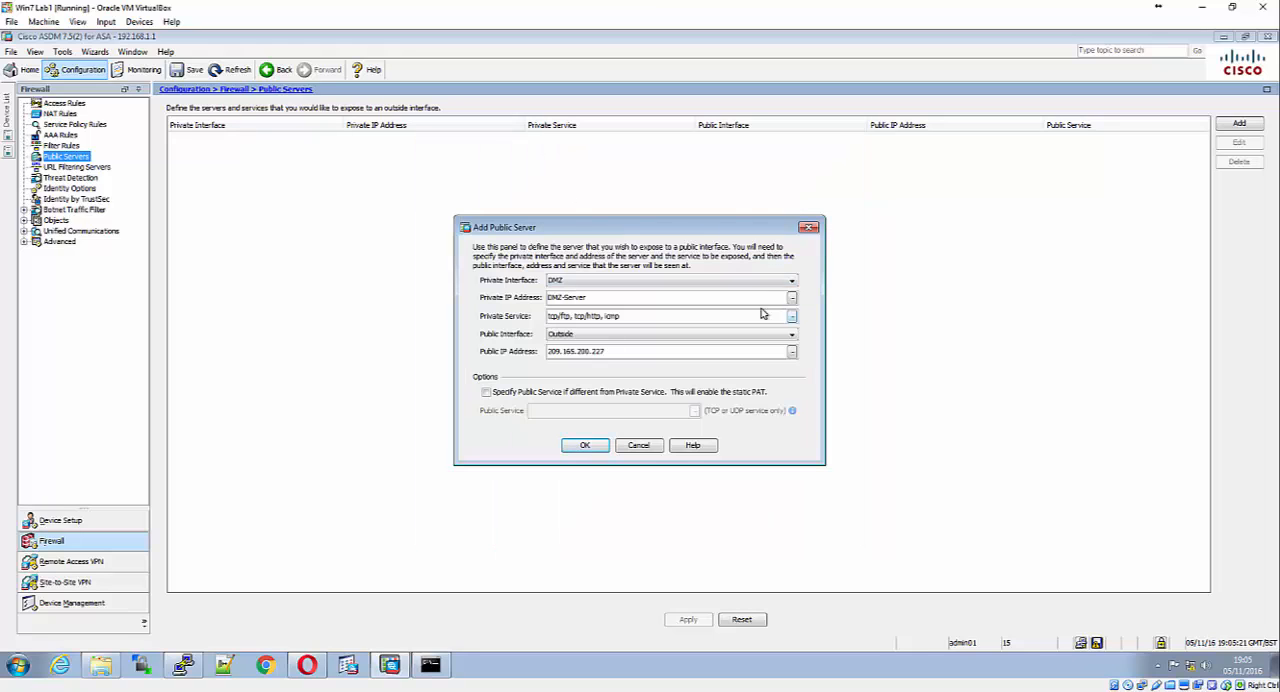
Reopen the private service list and add the icmp/echo-reply service to the selection
click(791, 316)
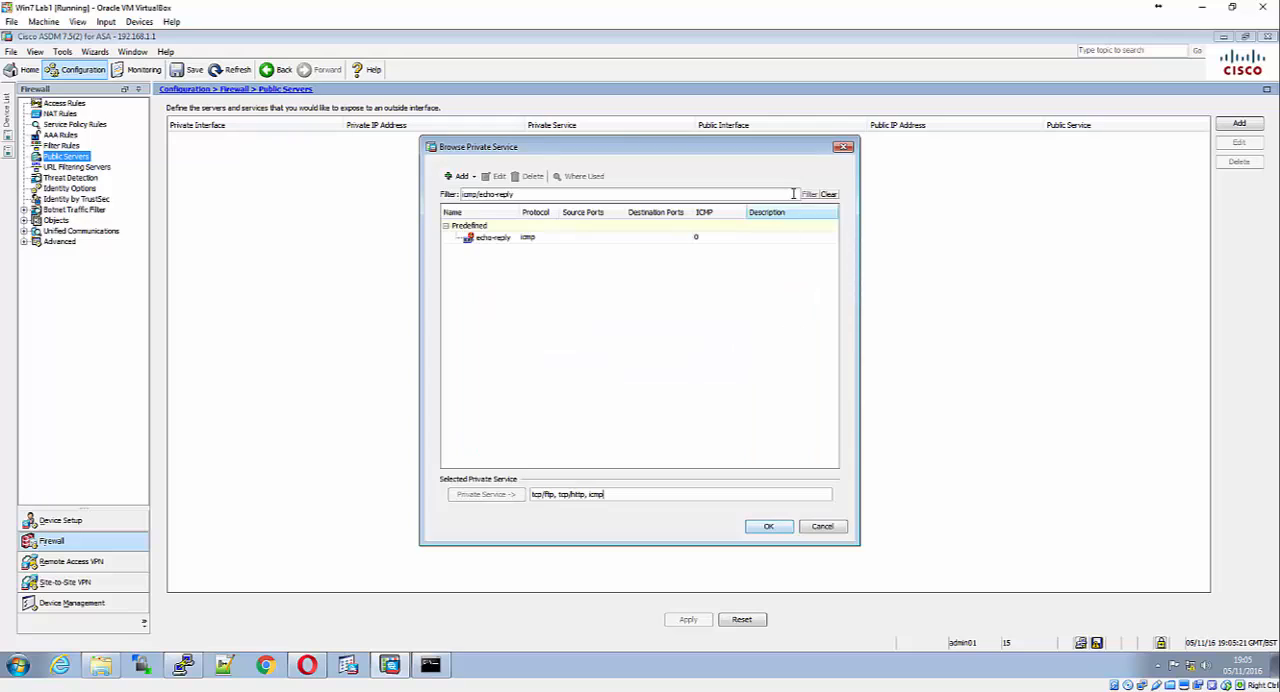
triple_click(671, 194)
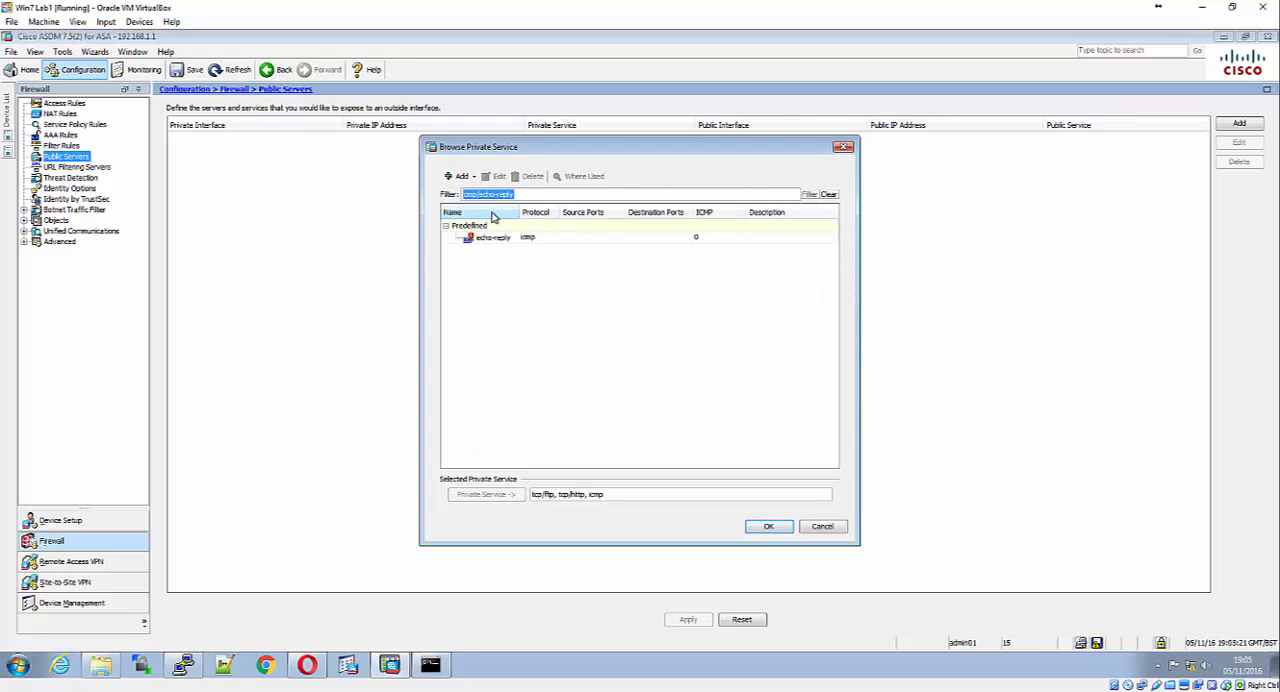
click(463, 177)
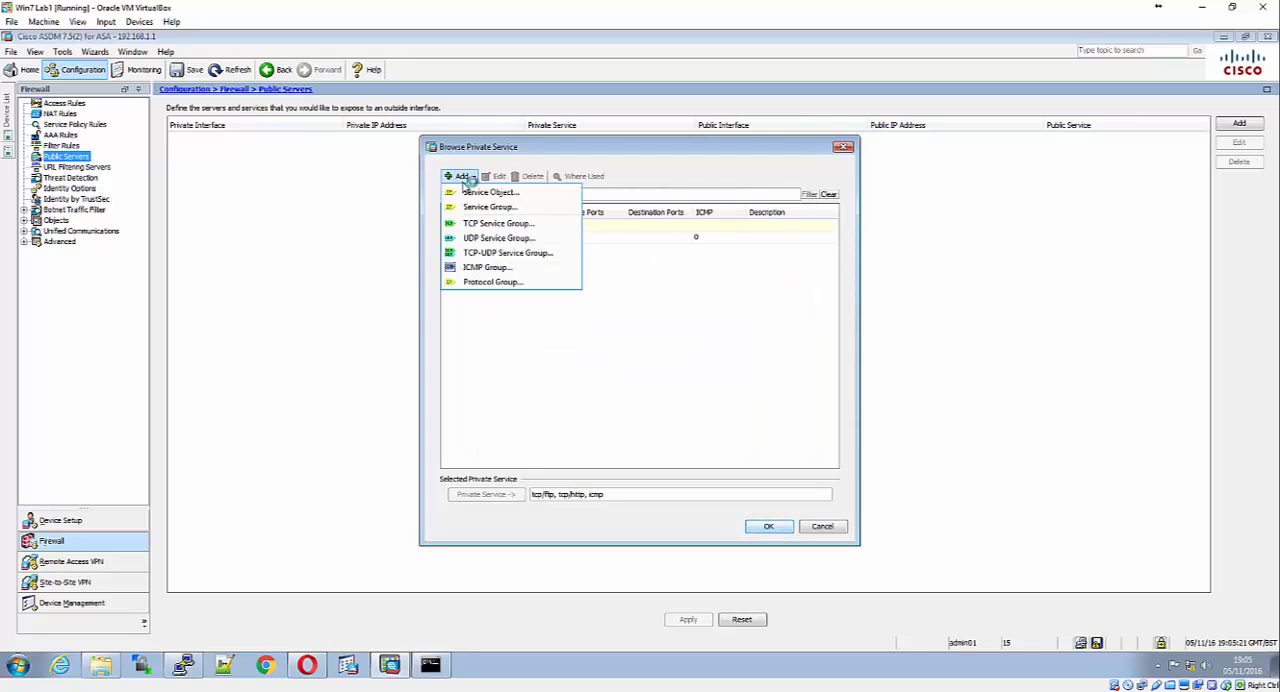
click(609, 199)
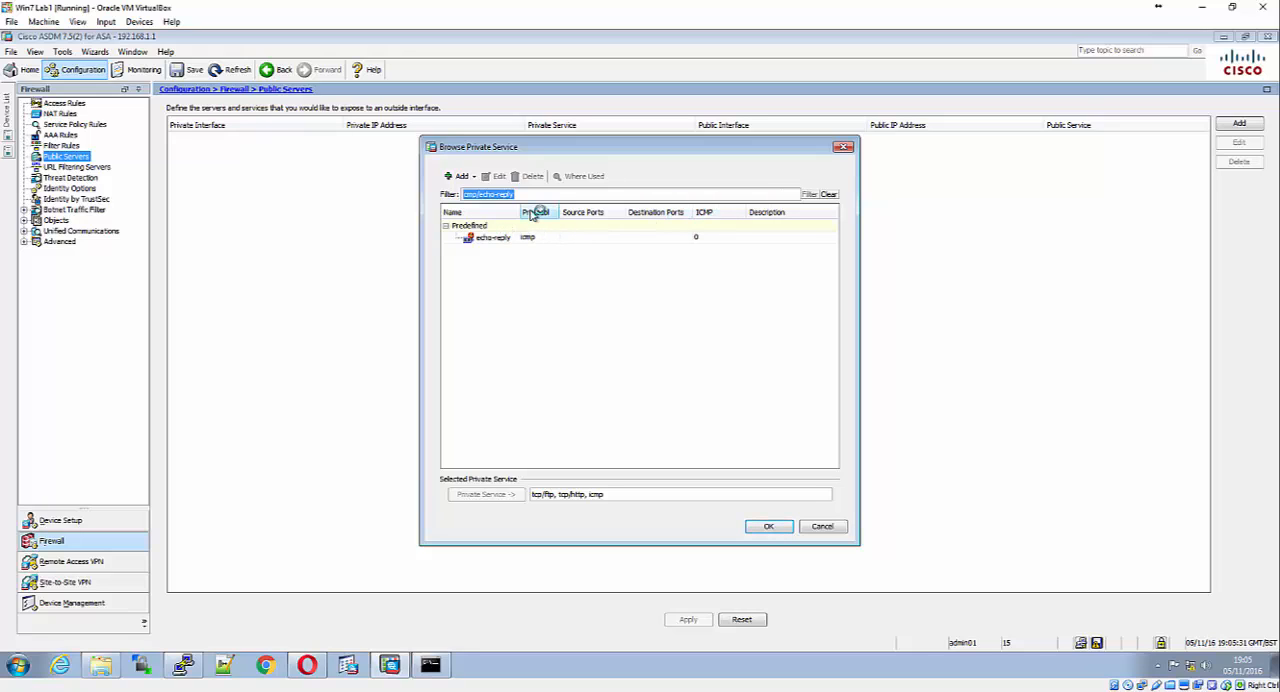
key(BackSpace)
text(echo)
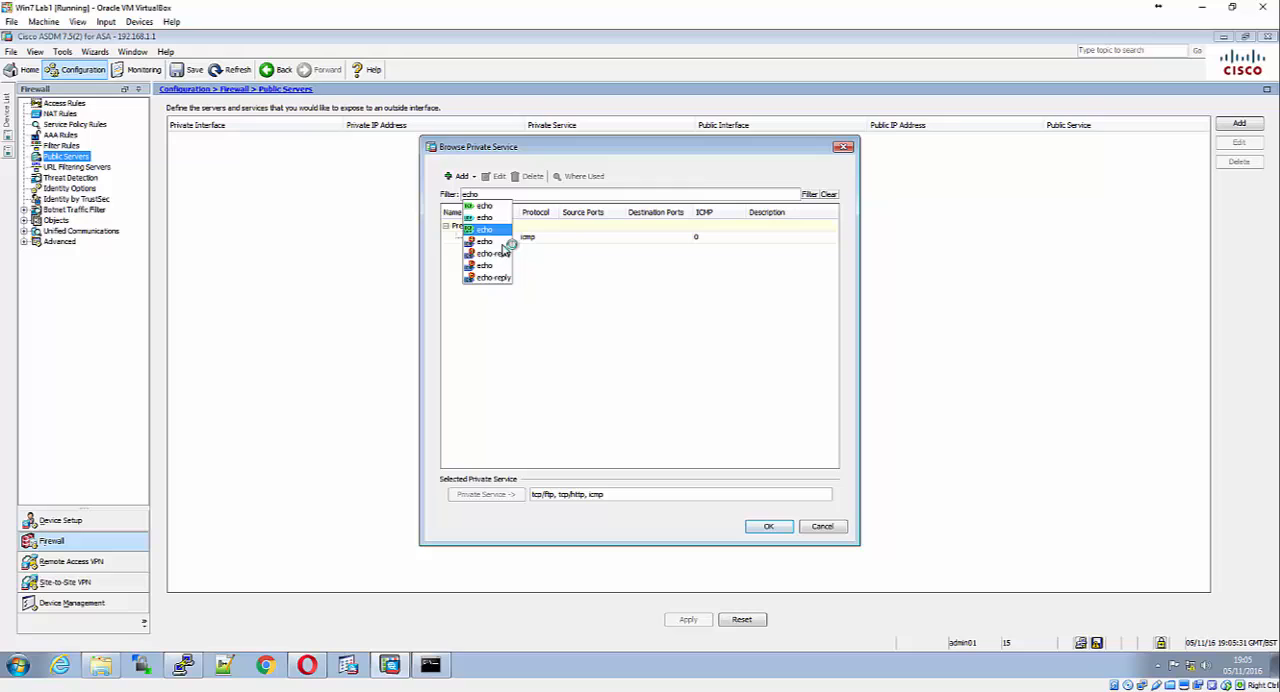
click(504, 253)
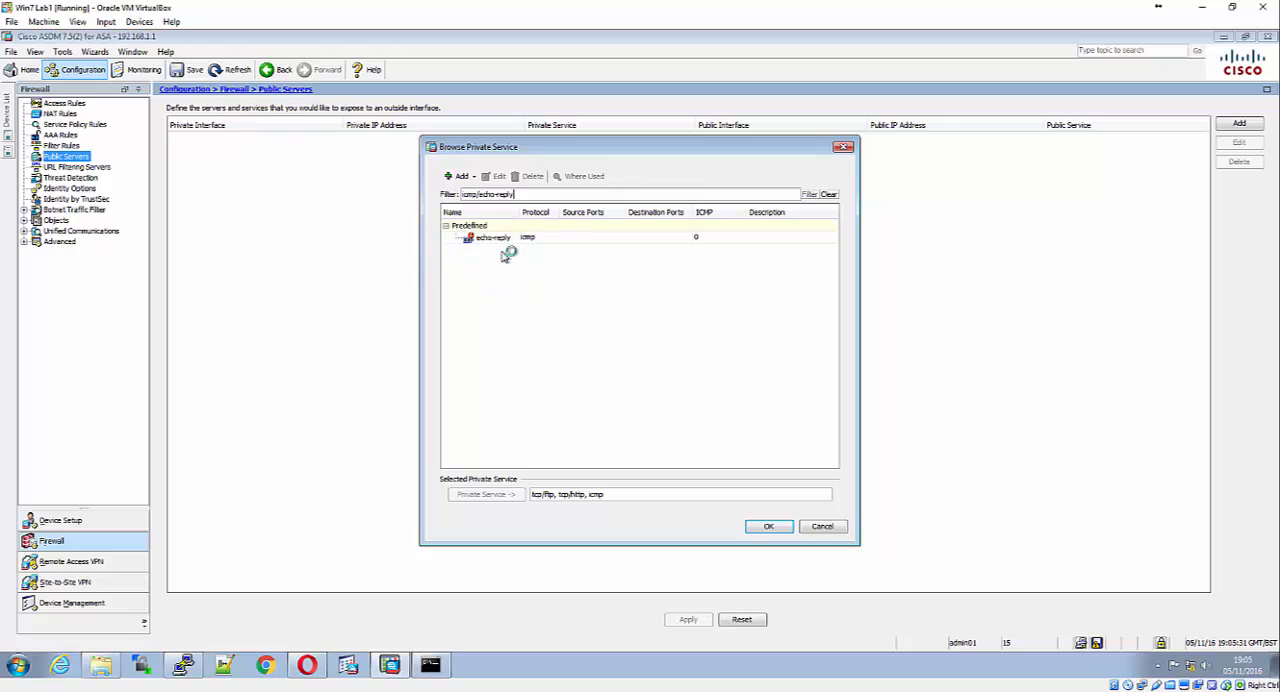
double_click(505, 237)
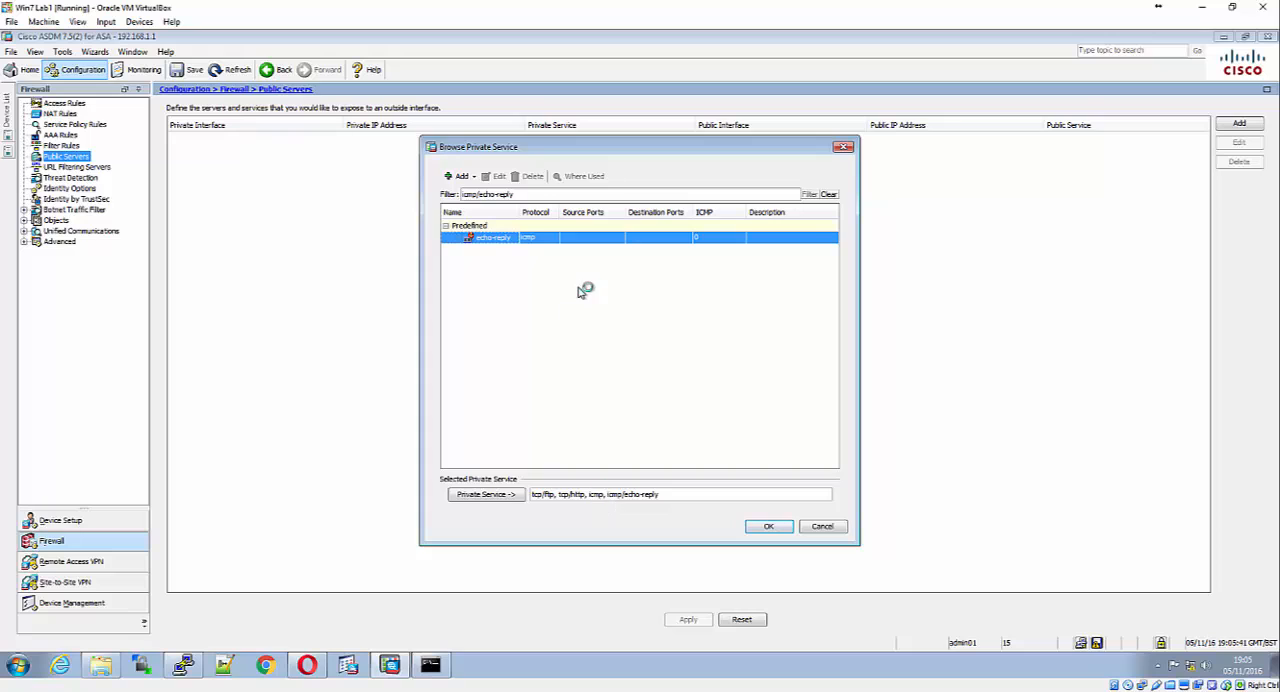
Filter the private services by icmp/echo, add the predefined echo service to the selection, and accept it
drag(526, 194, 408, 180)
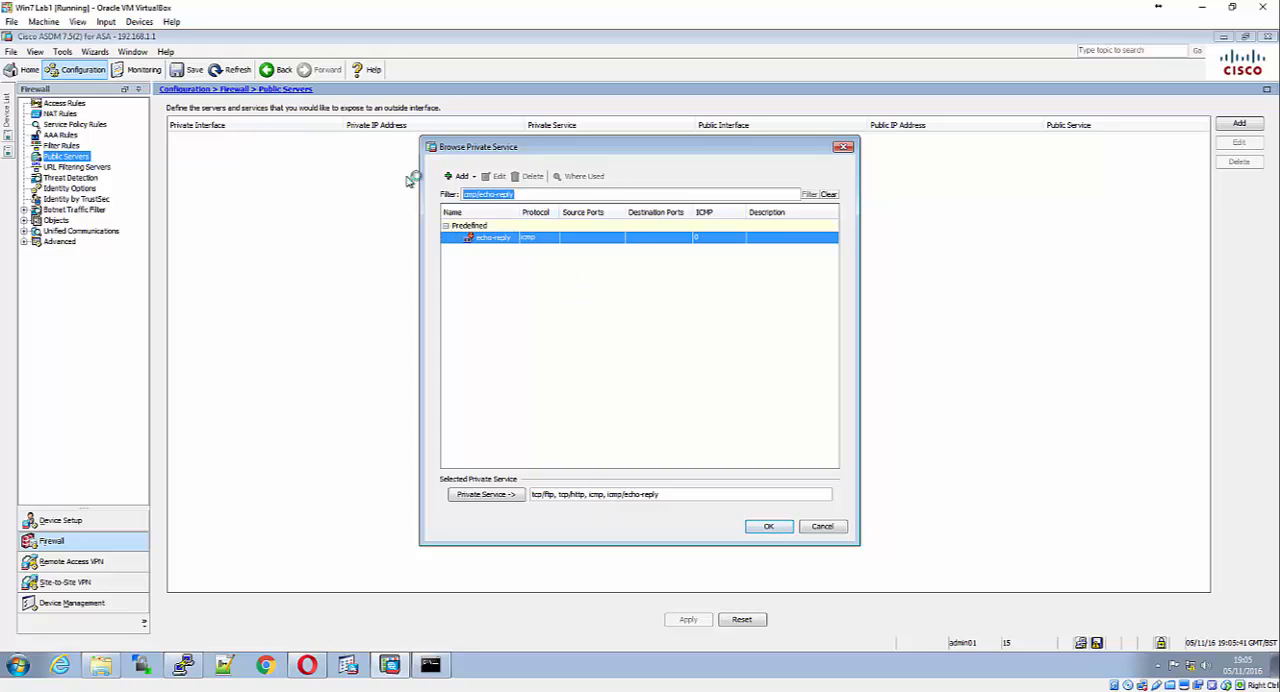
text(echo)
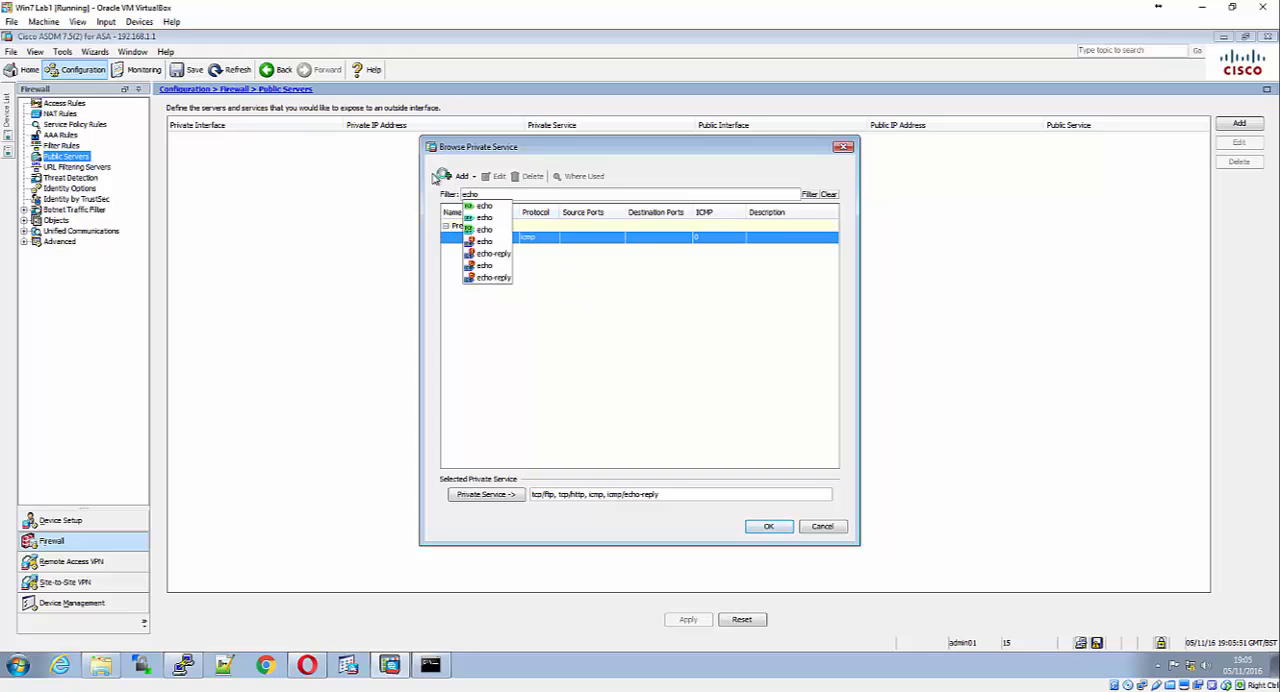
click(490, 242)
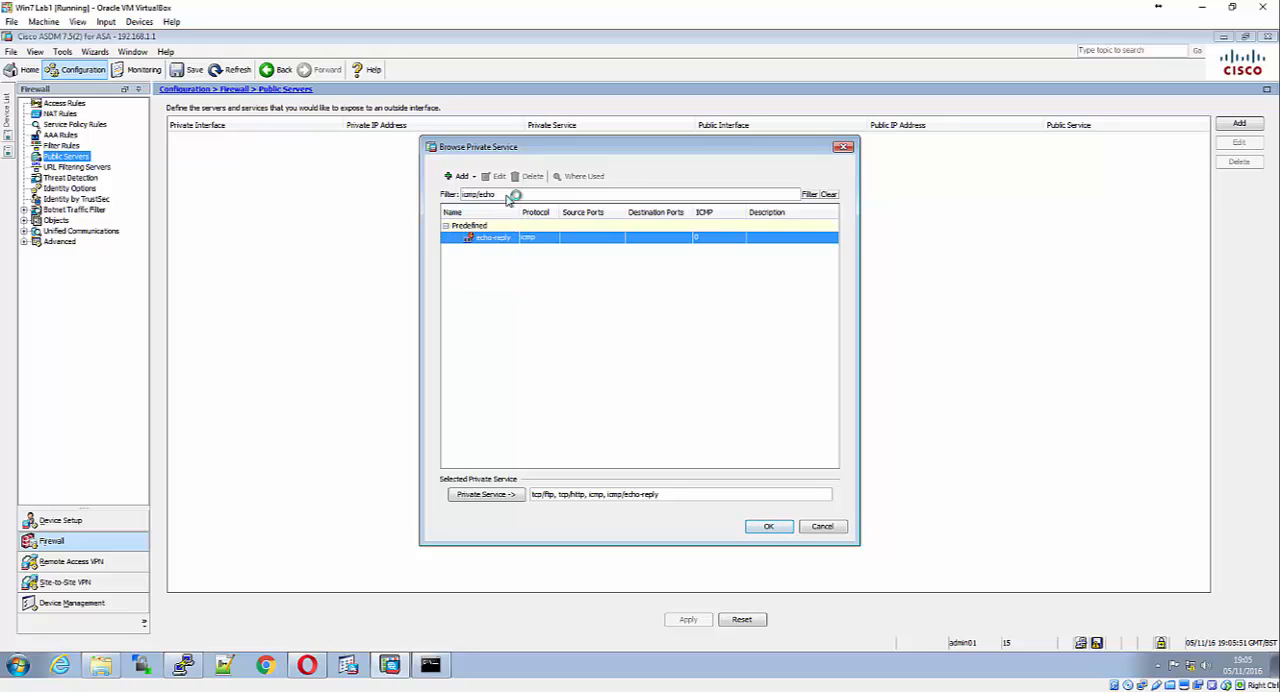
key(Return)
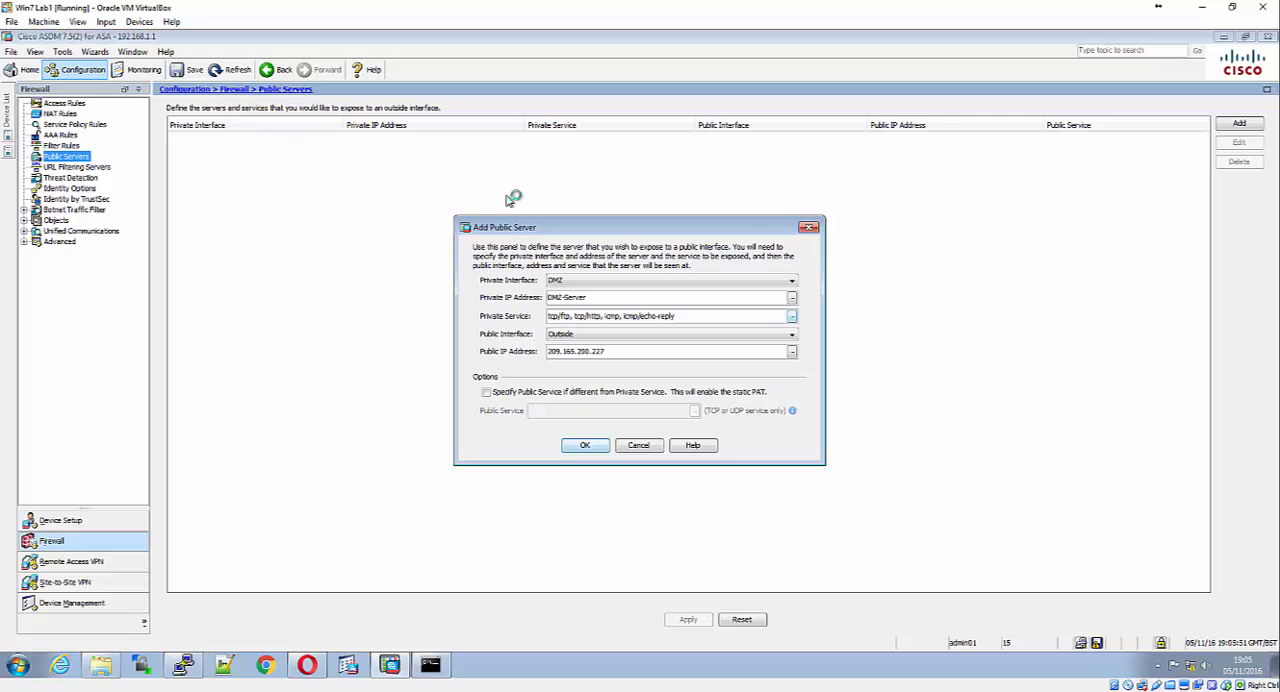
click(792, 316)
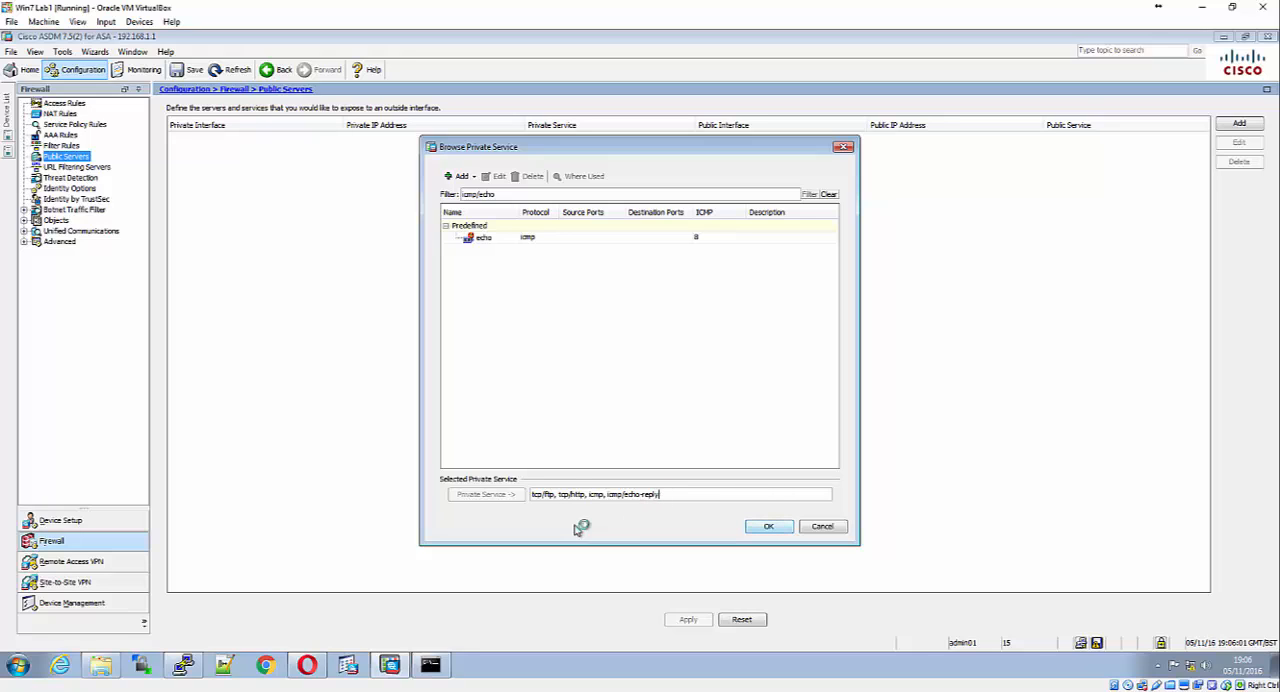
double_click(480, 239)
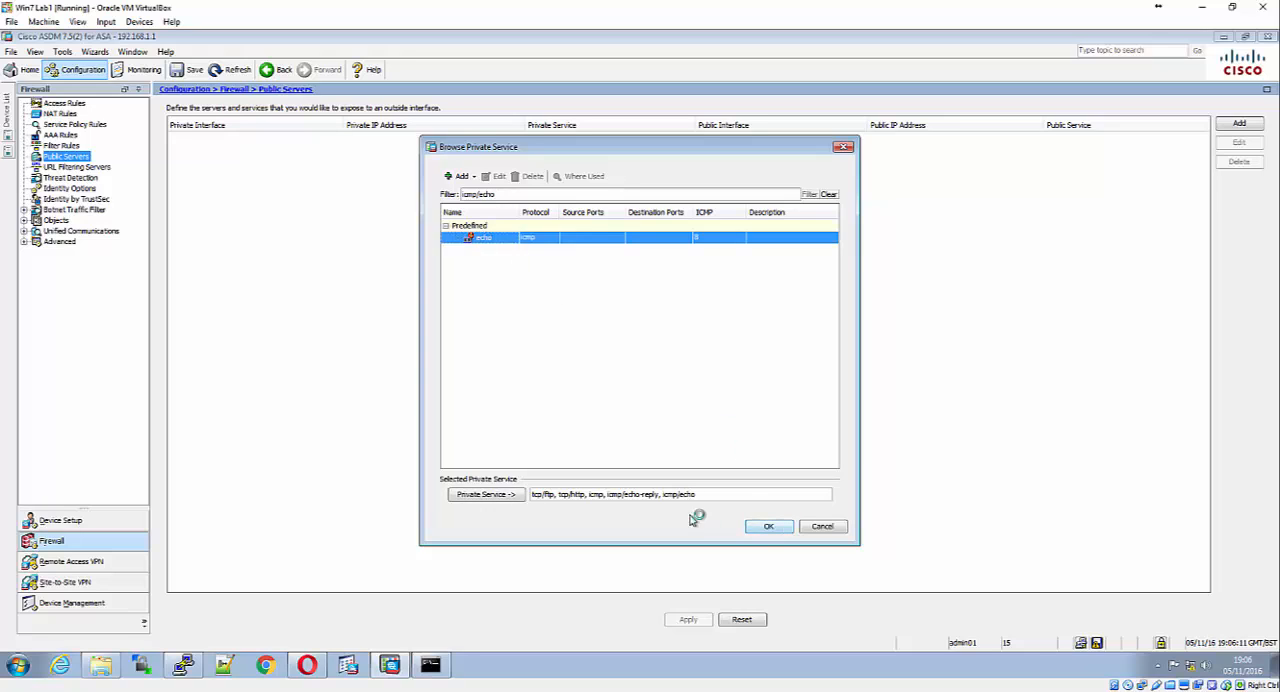
click(766, 528)
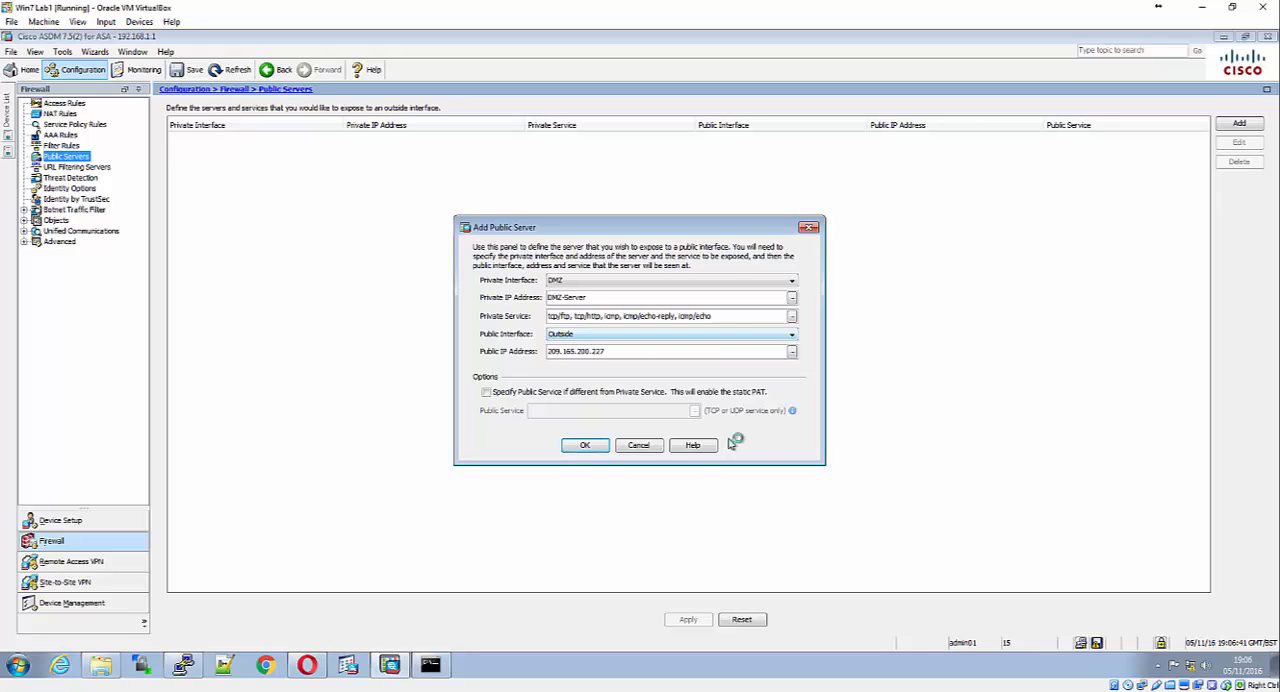
Accept the new public server definition for DMZ-Server and apply the configuration to the ASA
click(578, 445)
click(684, 619)
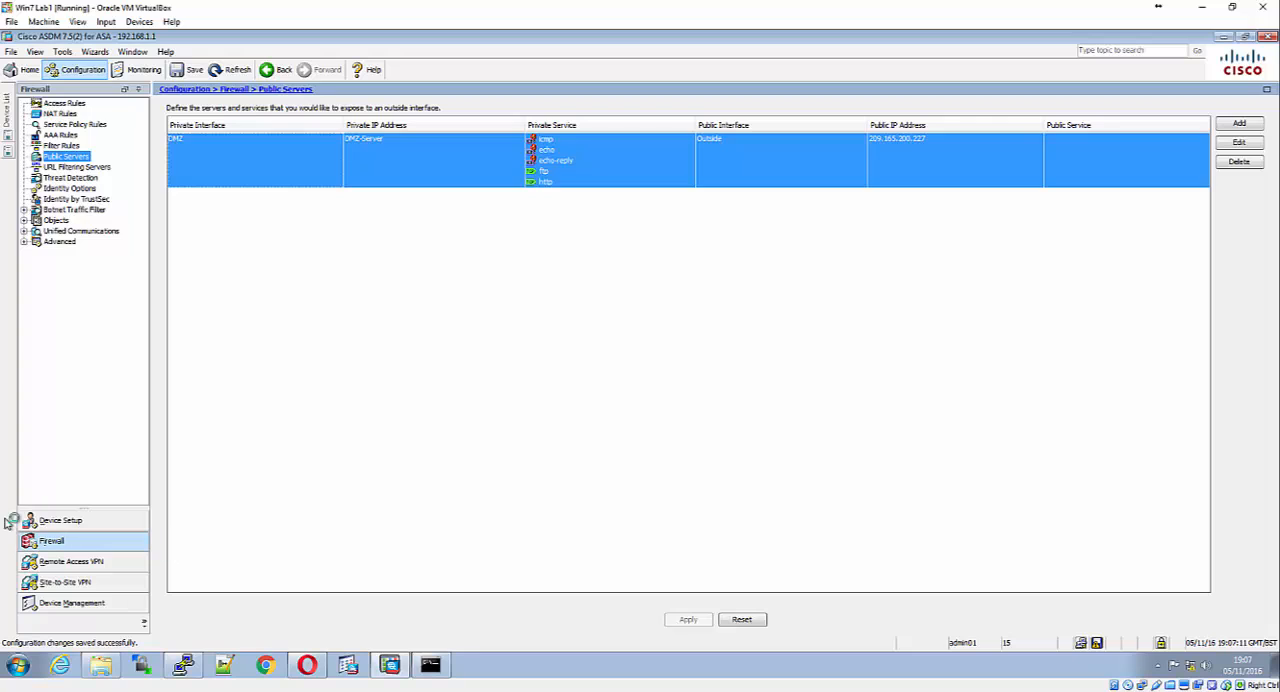
Examine the Outside interface's access rule for DMZ-Server and its permitted services
click(70, 104)
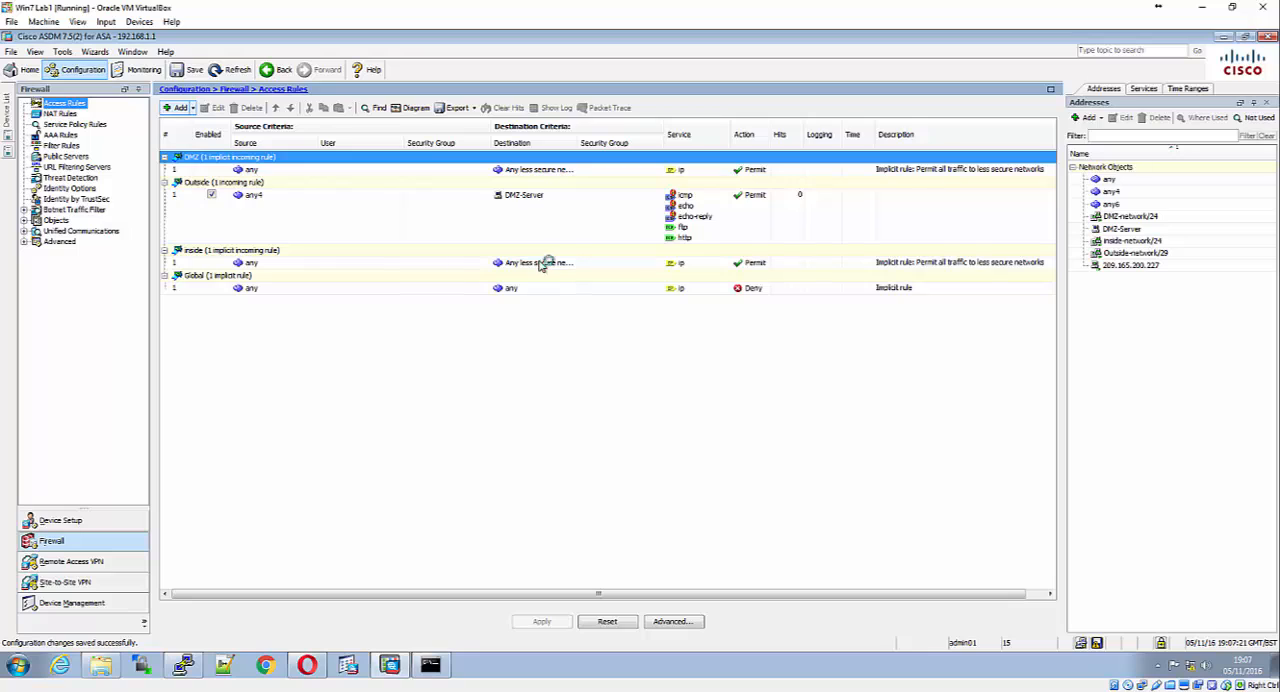
click(688, 210)
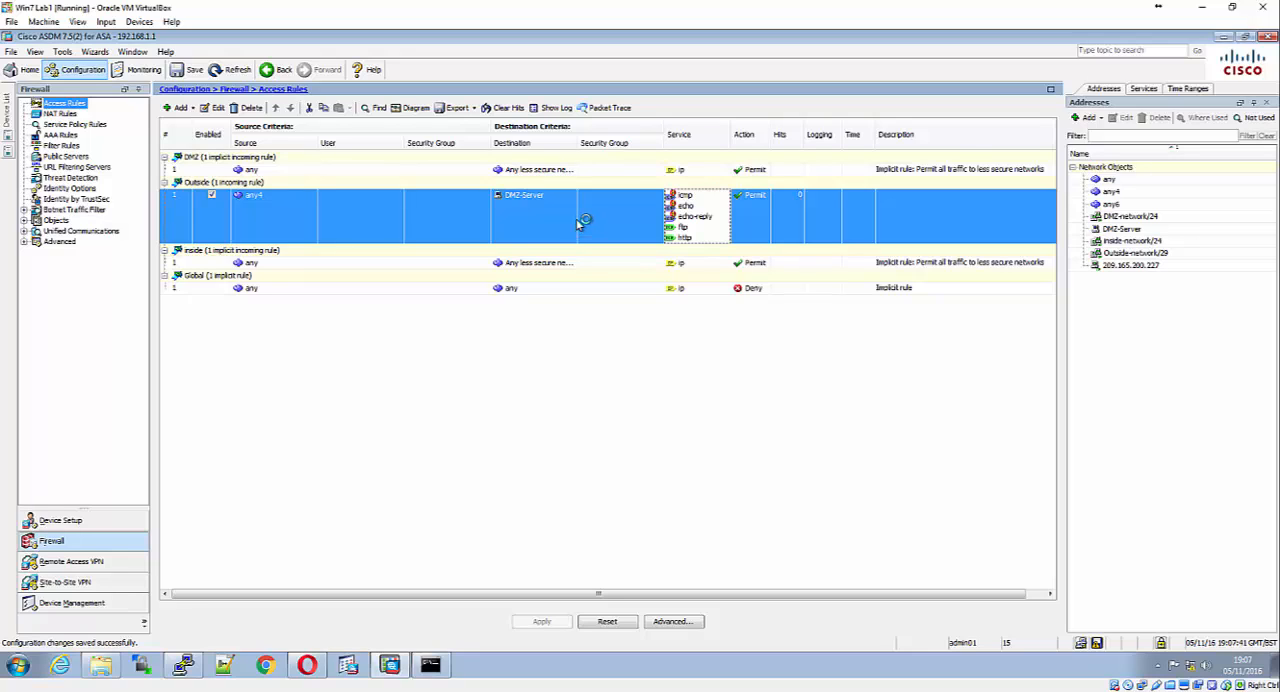
mouse_move(578, 206)
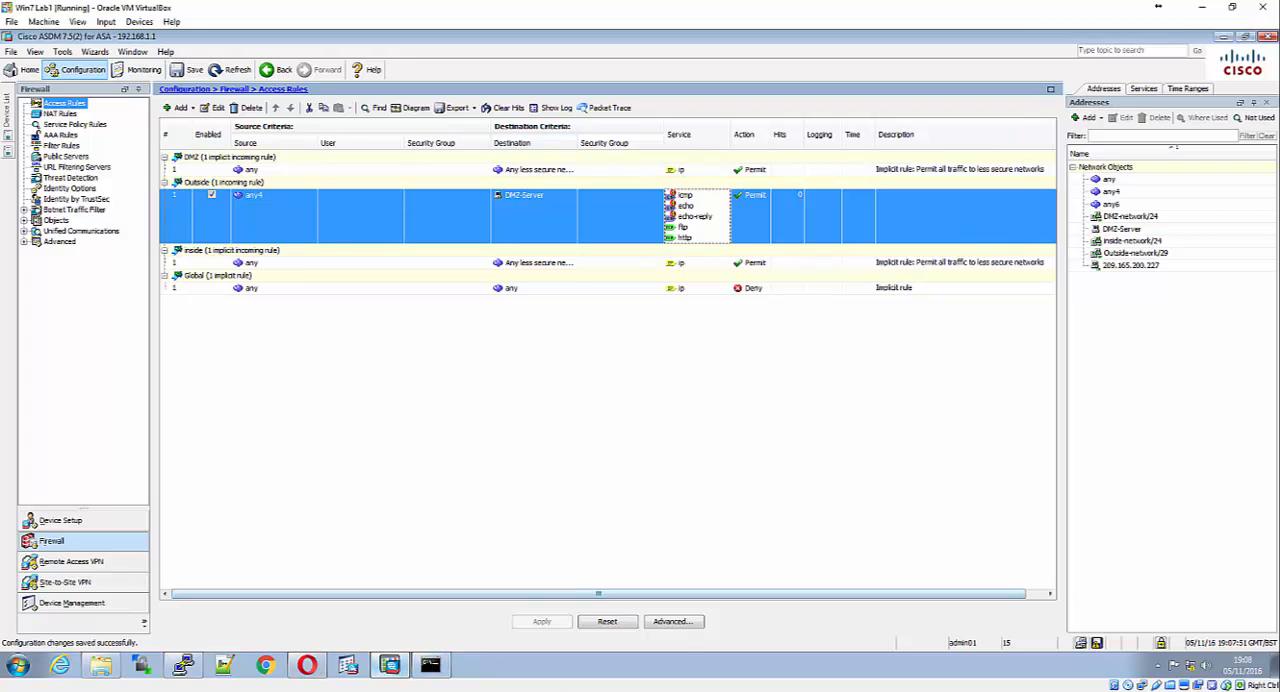
Switch to the PCC console, ping the DMZ server's public address 209.165.200.227, and return to ASDM
mouse_move(389, 665)
click(626, 668)
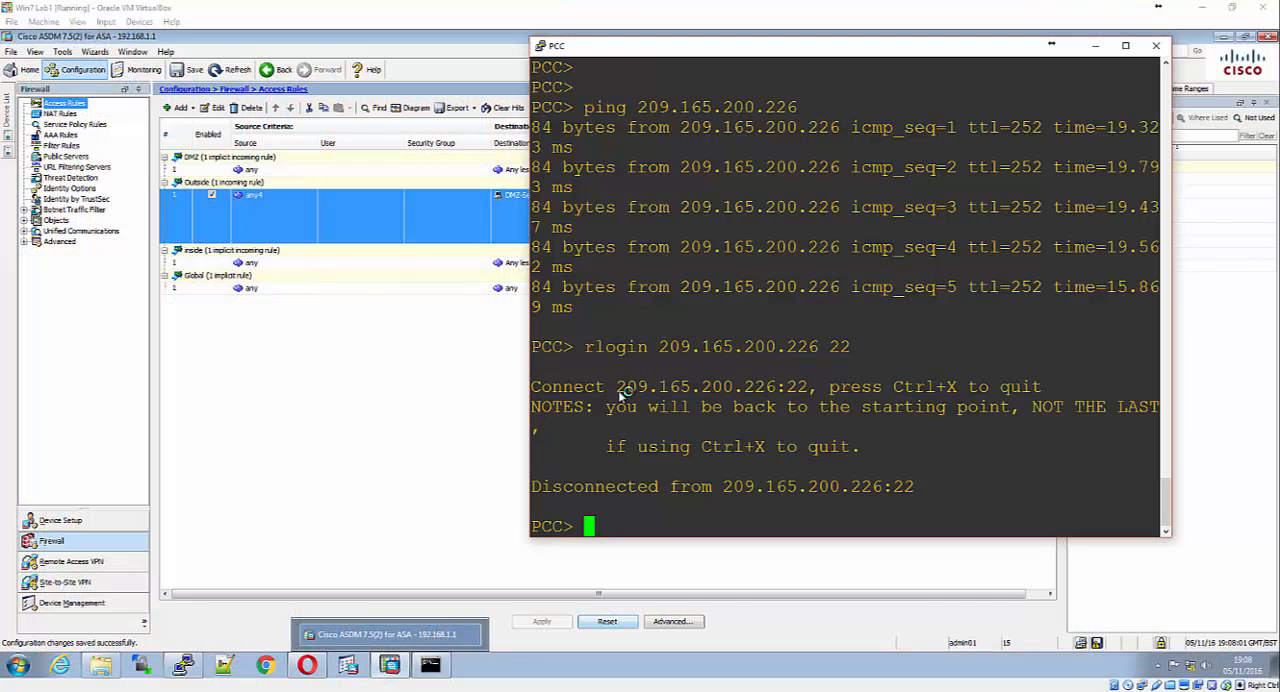
text(p)
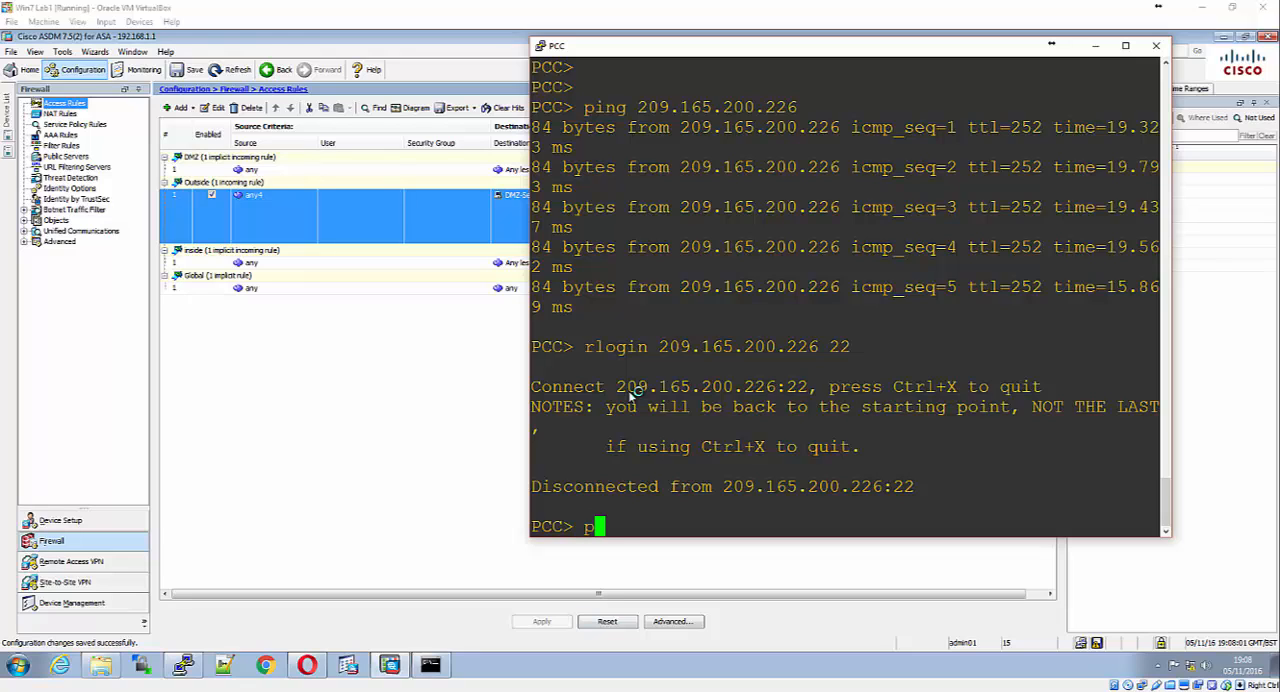
text(ing 209.165.)
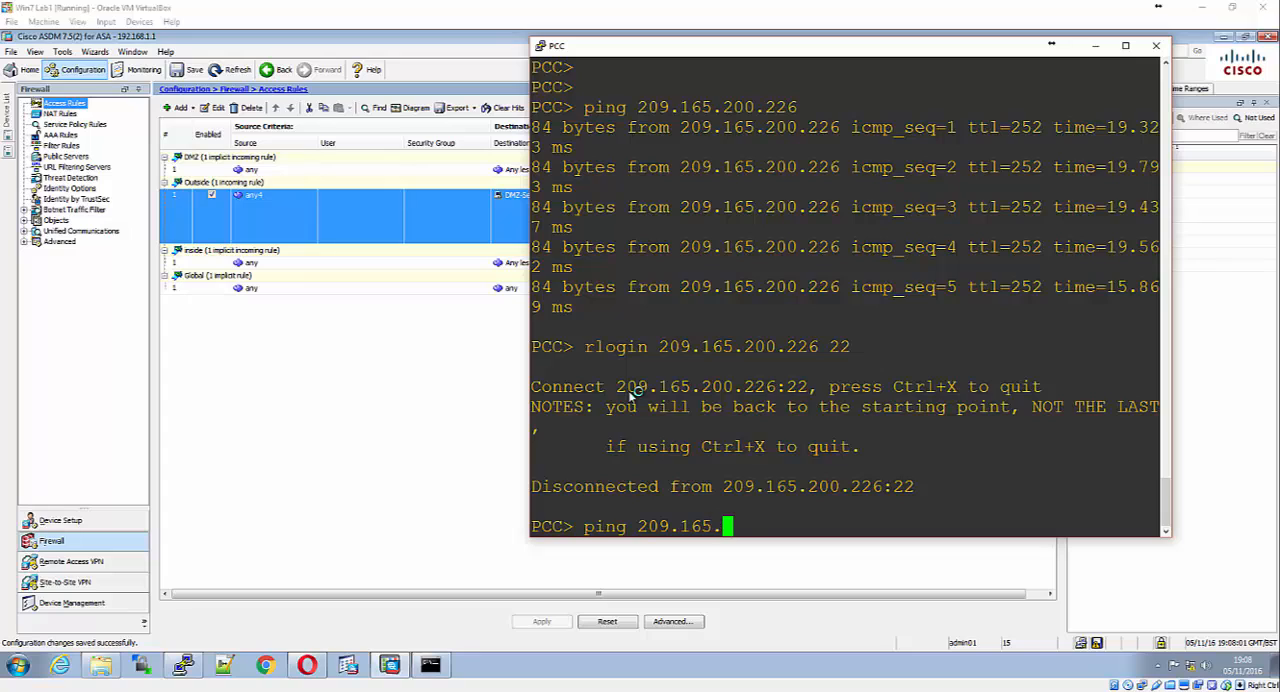
text(200.227)
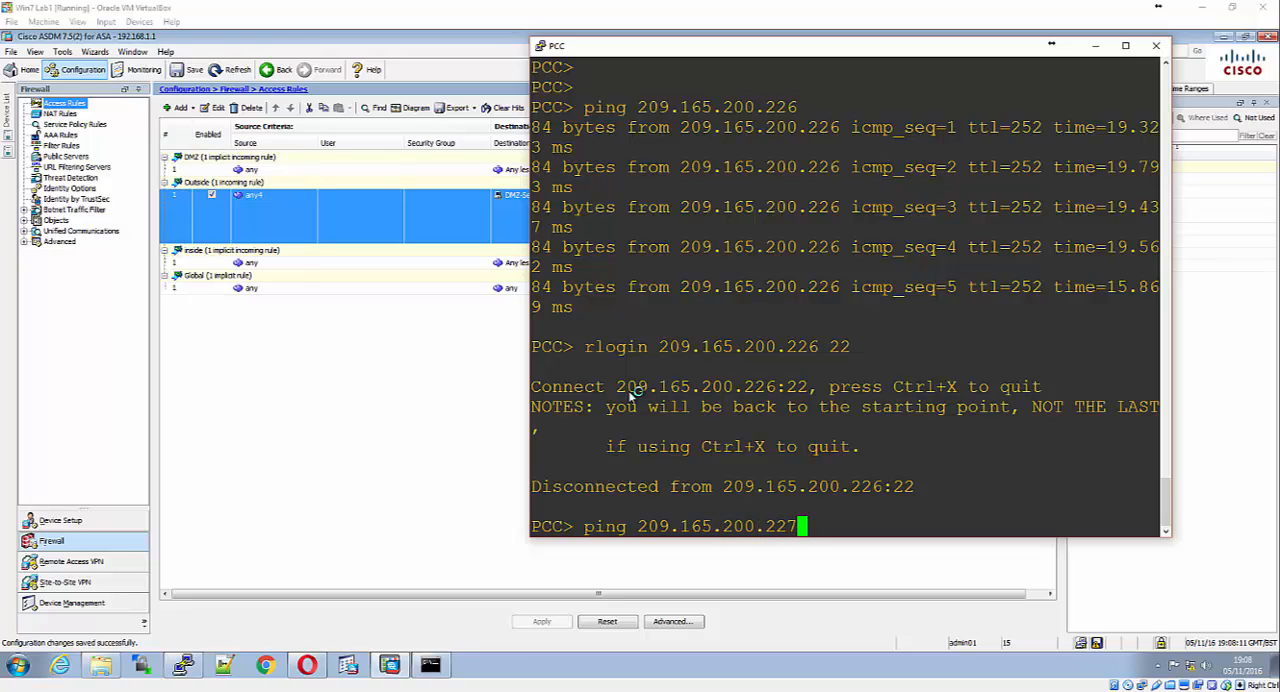
key(Return)
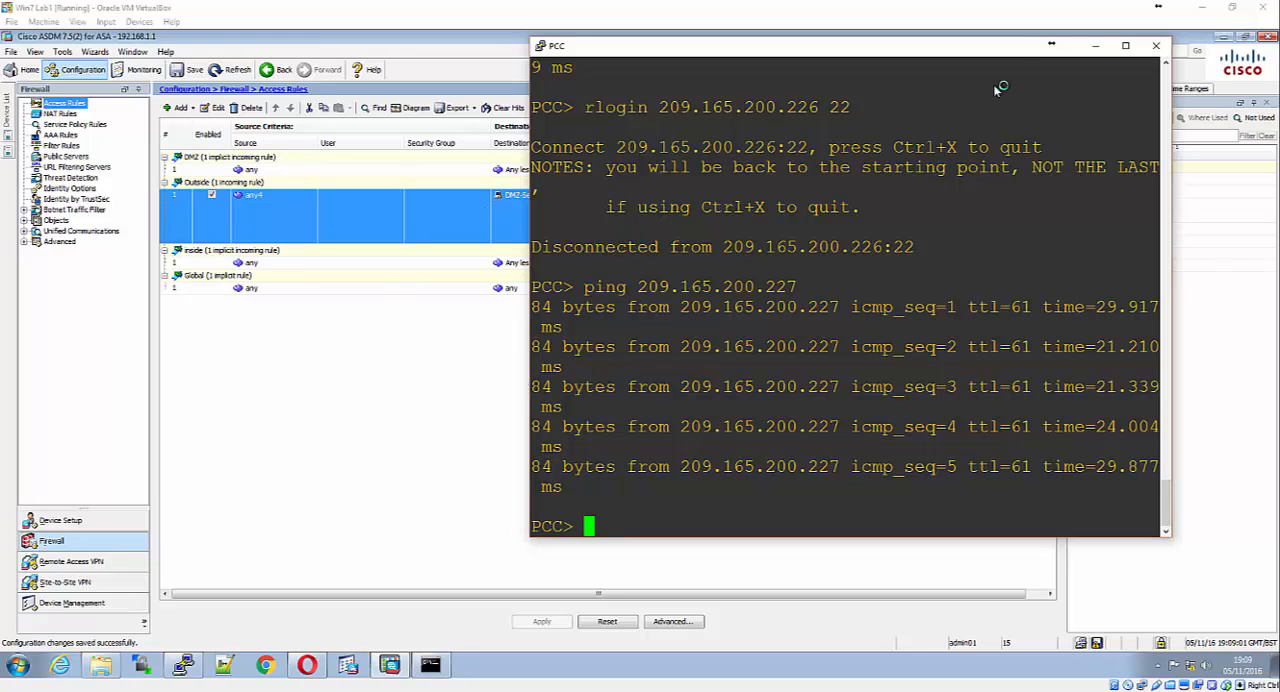
click(1093, 46)
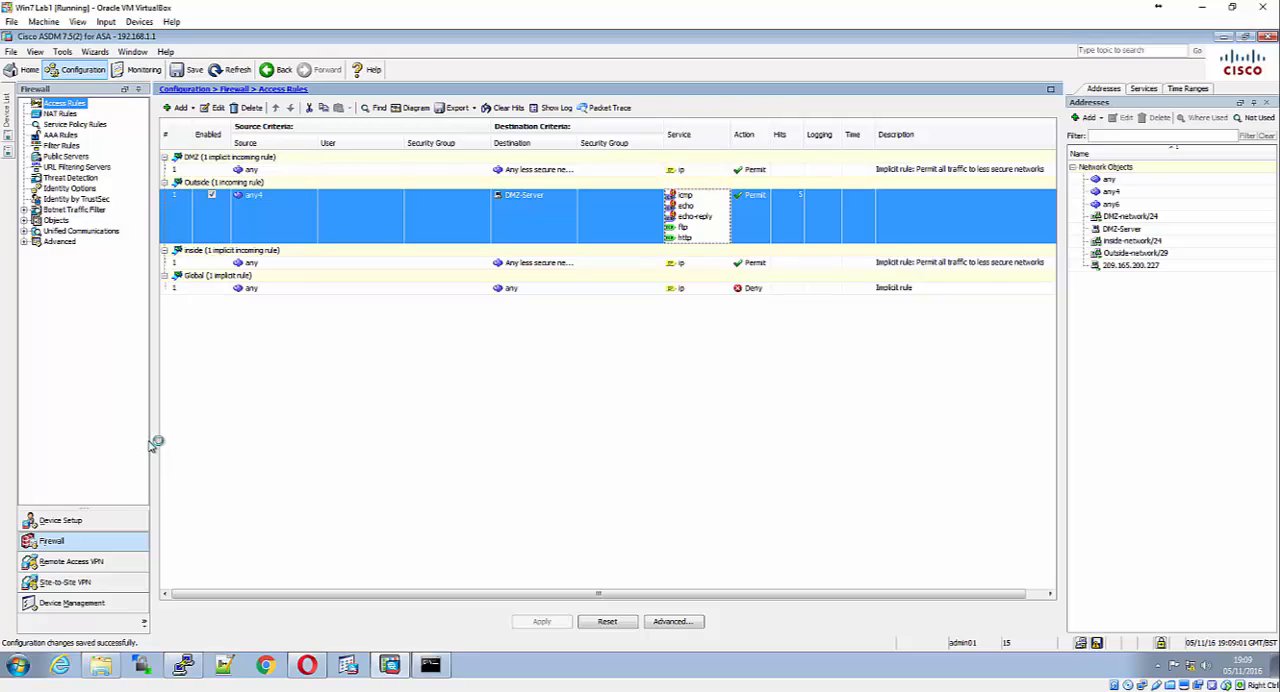
Display the Packet Counts monitoring graph for the Outside interface, and move and widen its window
click(142, 70)
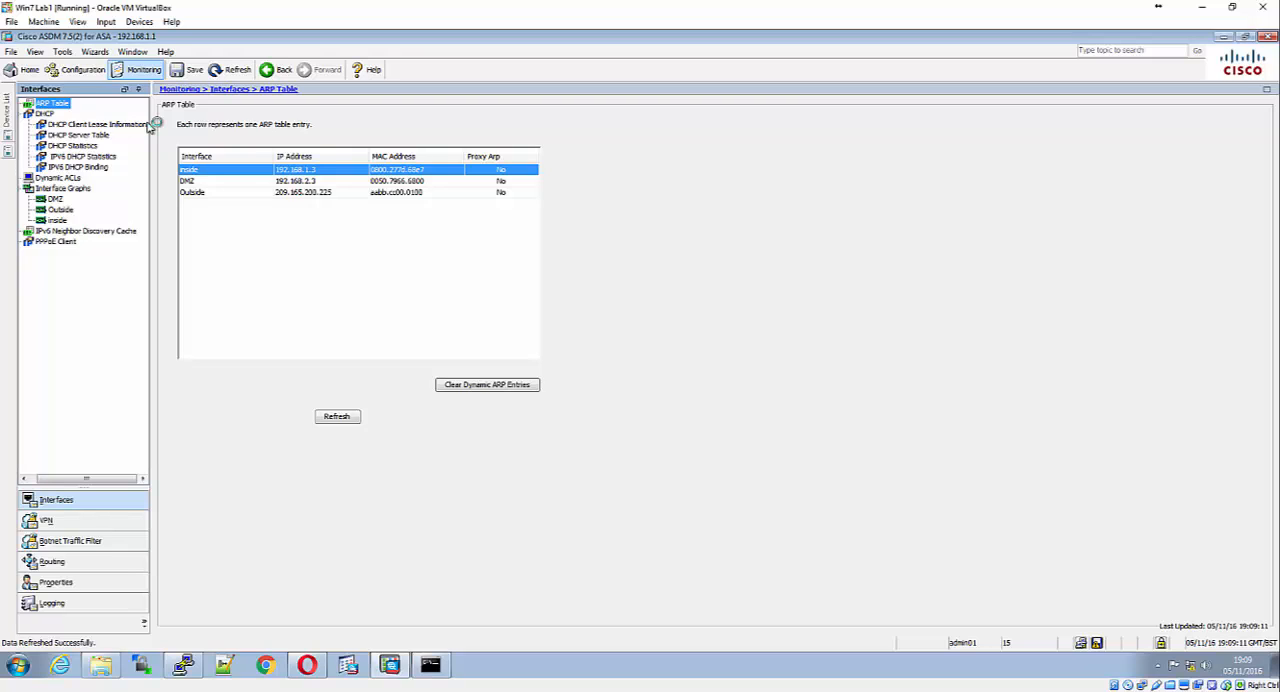
click(56, 190)
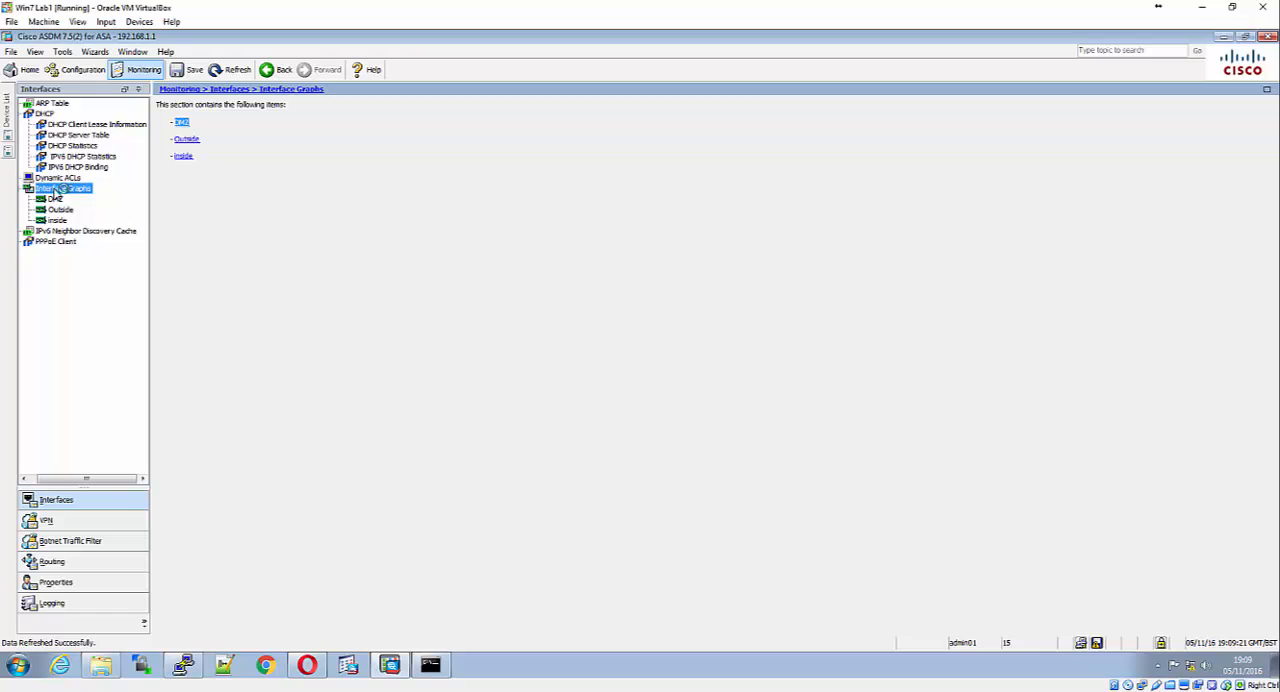
click(60, 210)
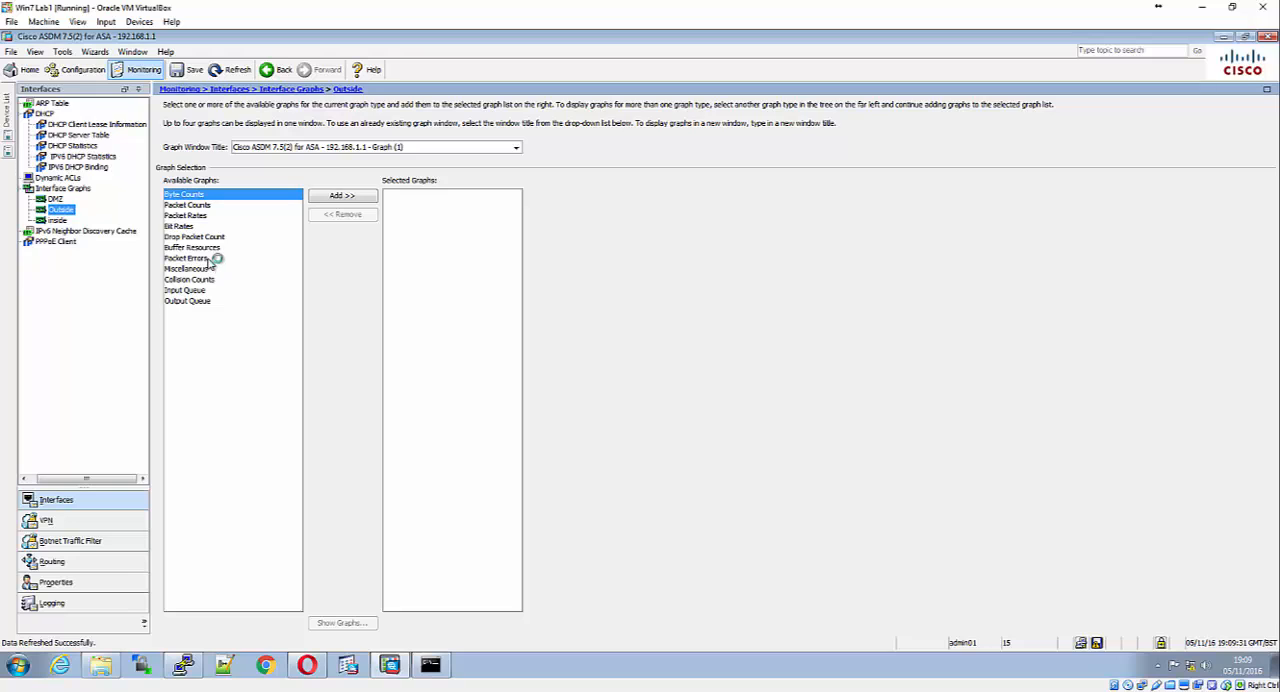
click(205, 205)
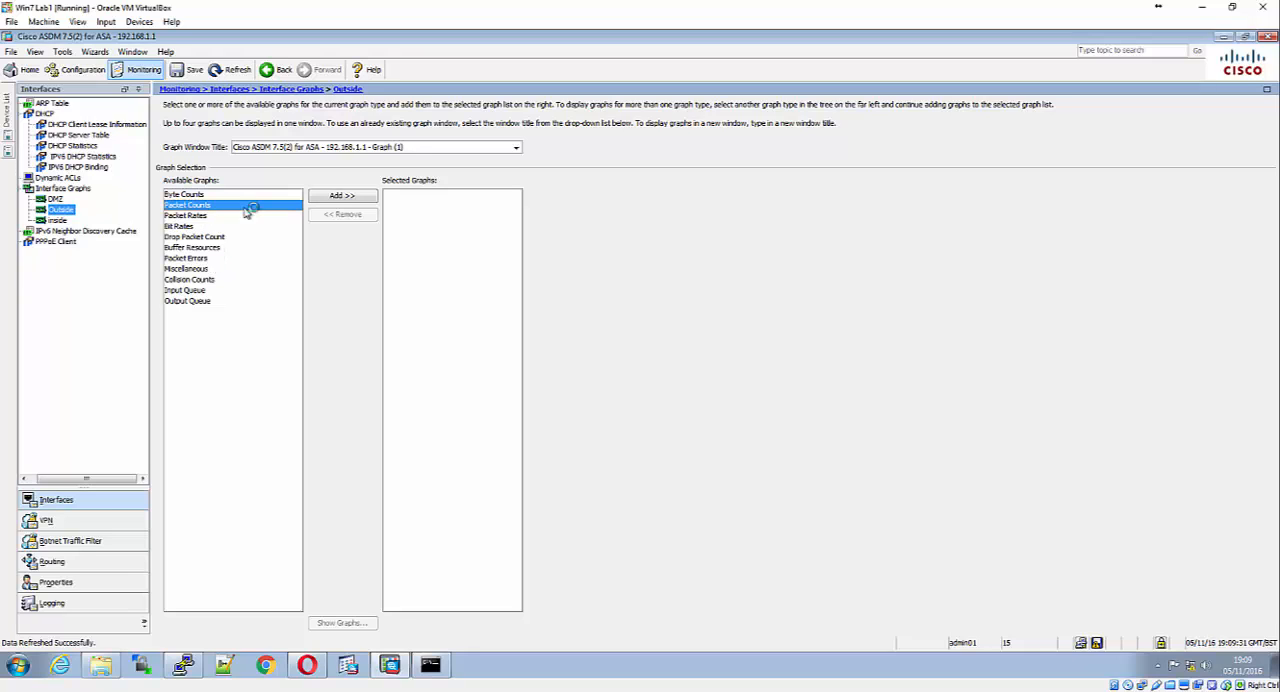
click(341, 196)
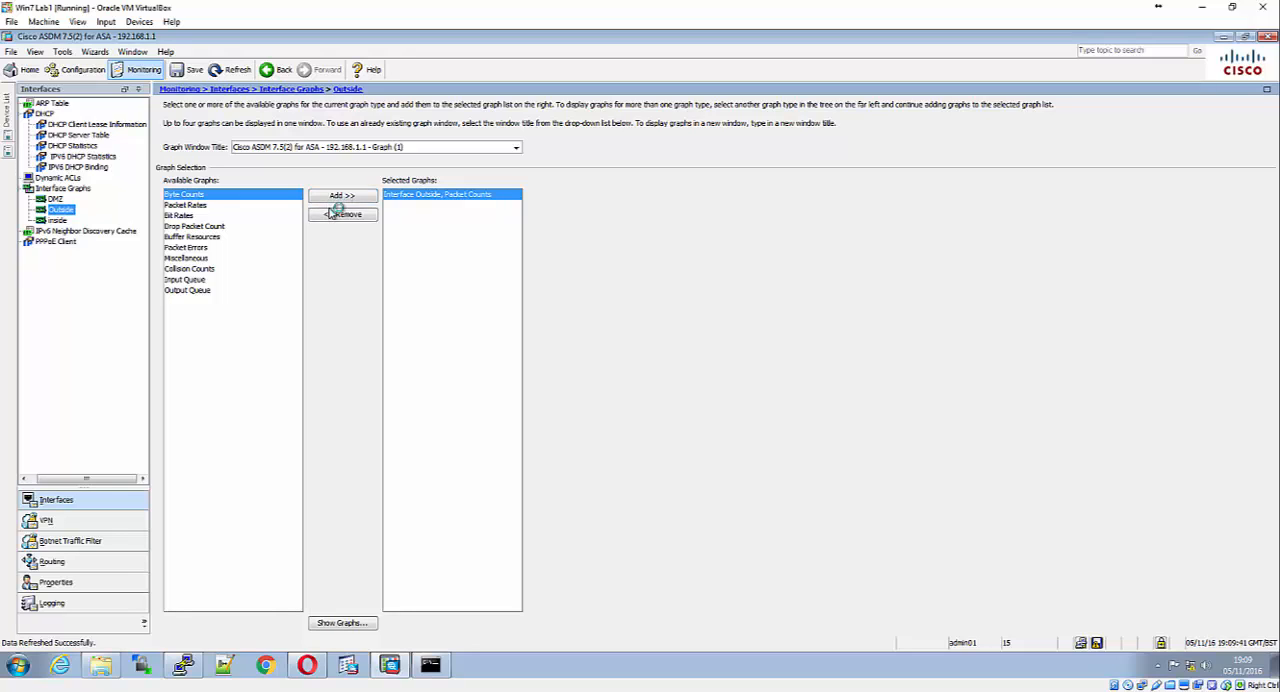
click(362, 625)
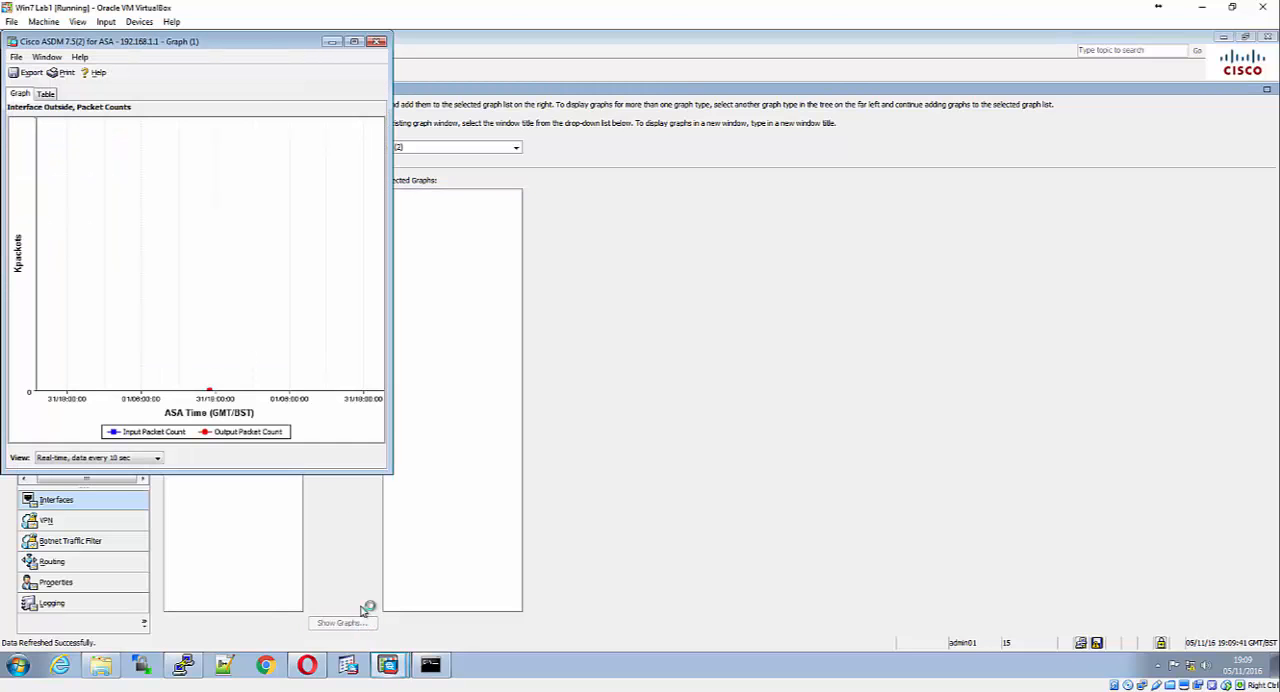
drag(275, 48, 446, 131)
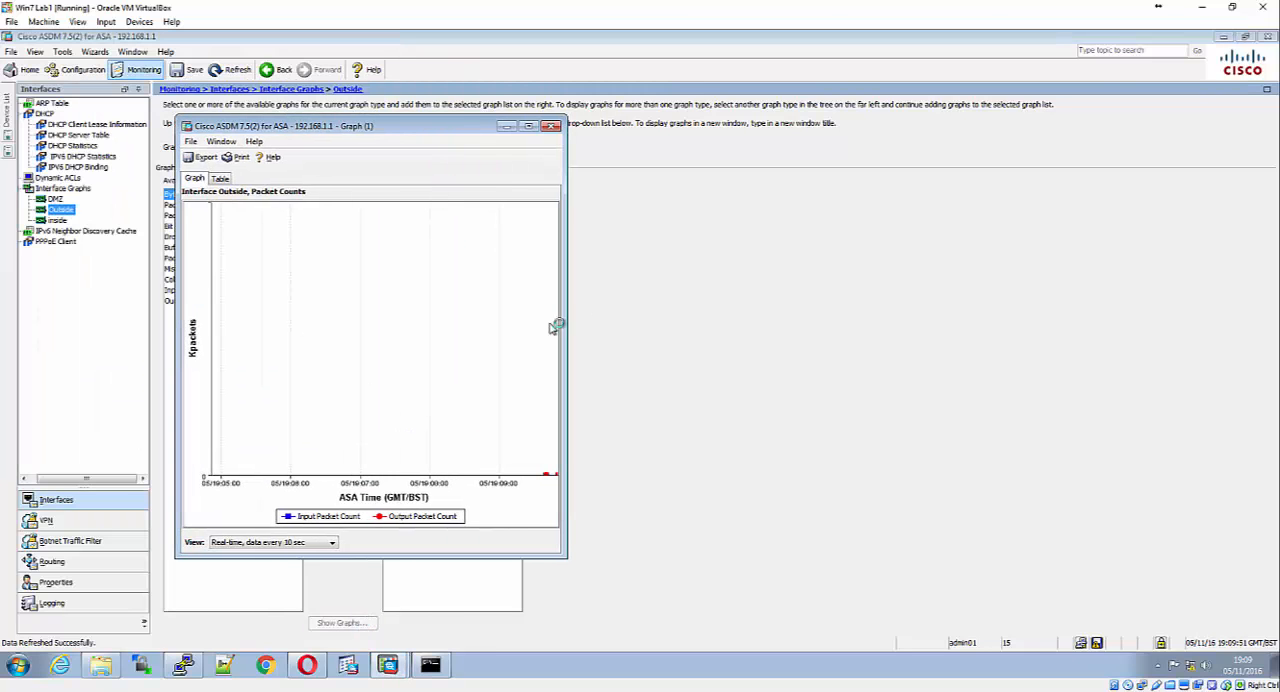
drag(559, 328, 894, 318)
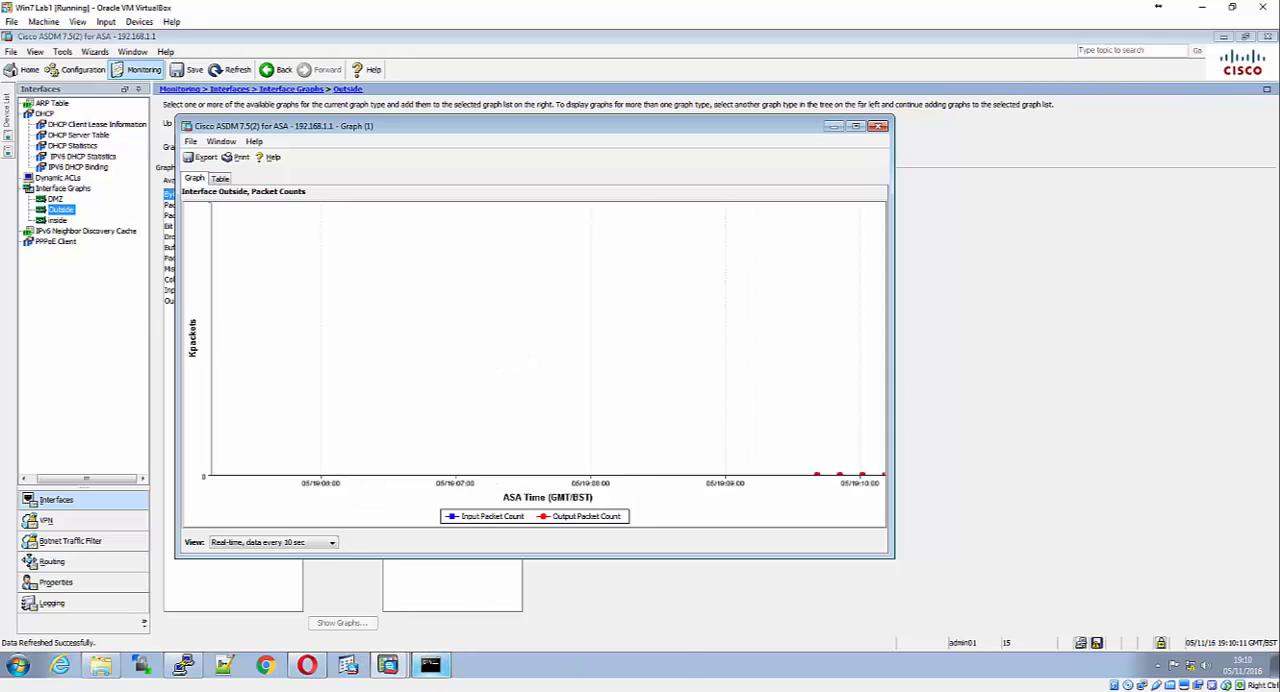
Switch to the R2 console and log in with the administrator username and password
mouse_move(430, 665)
click(354, 651)
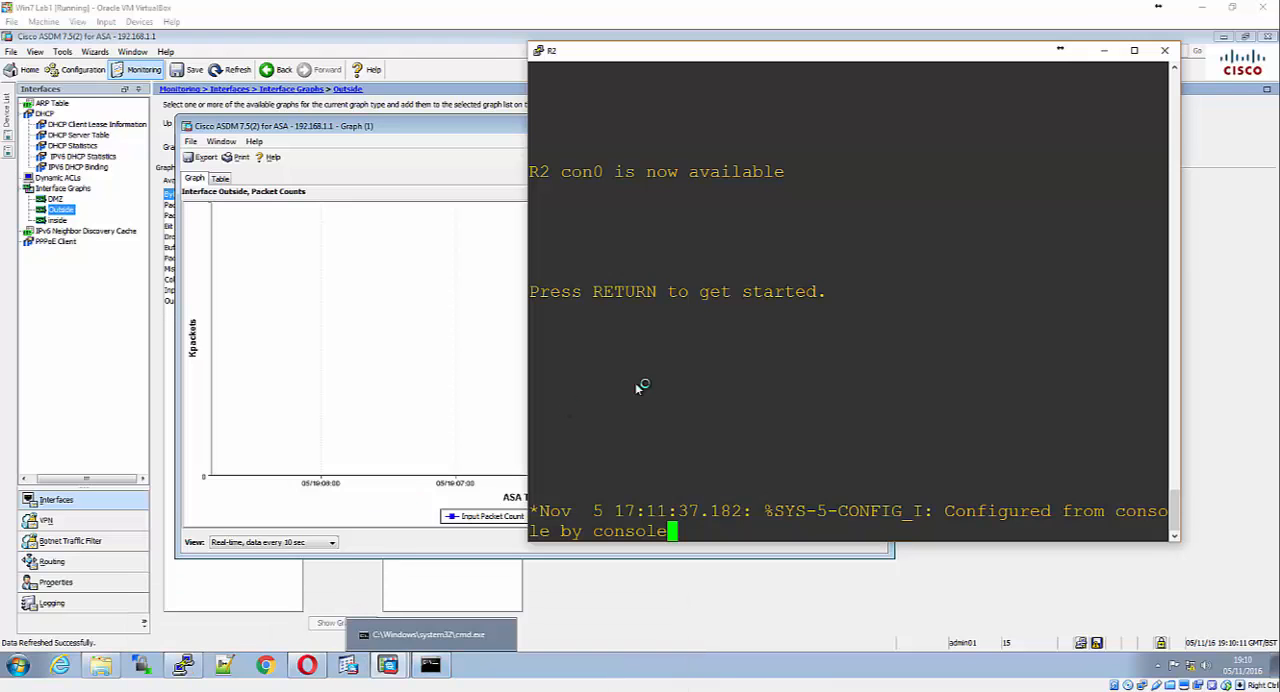
key(Return)
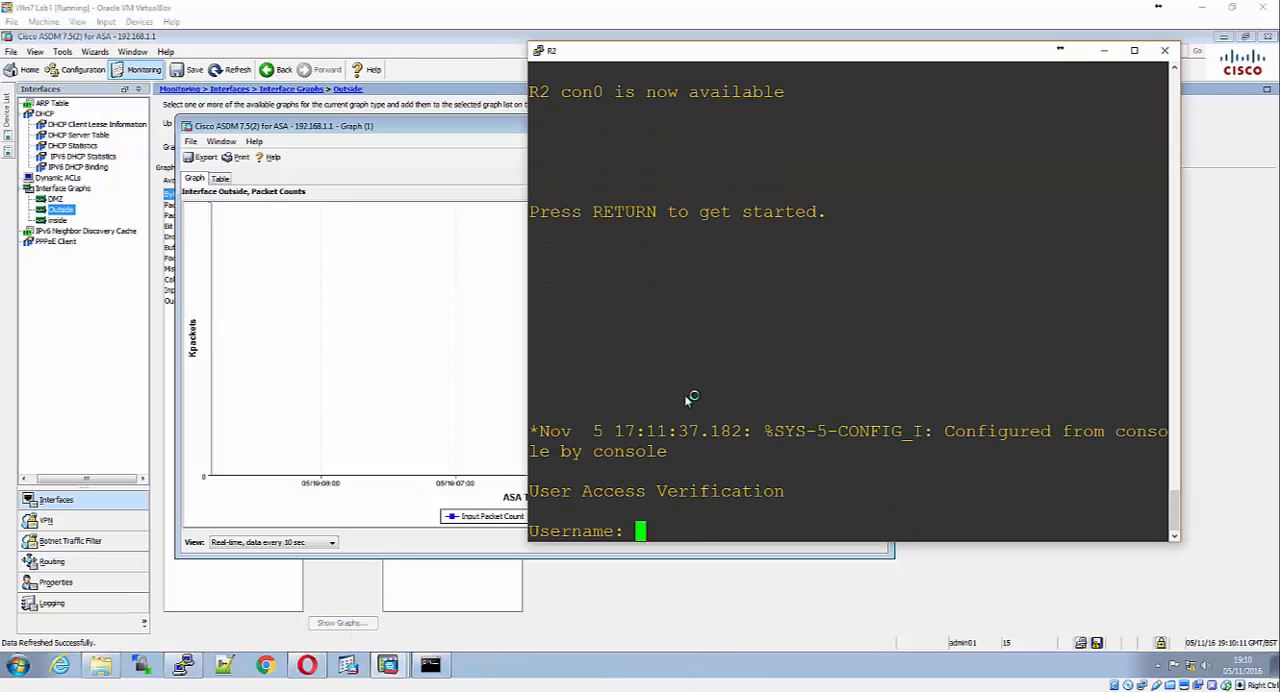
text(admin01)
key(Return)
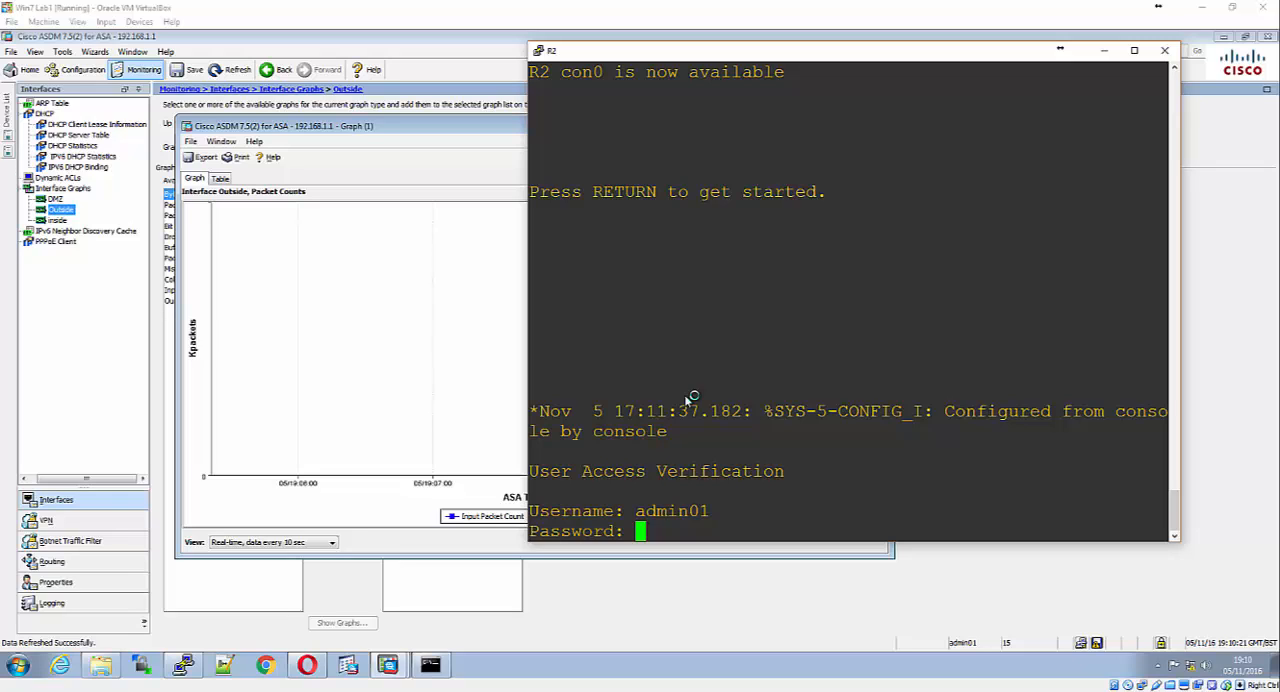
key(Return)
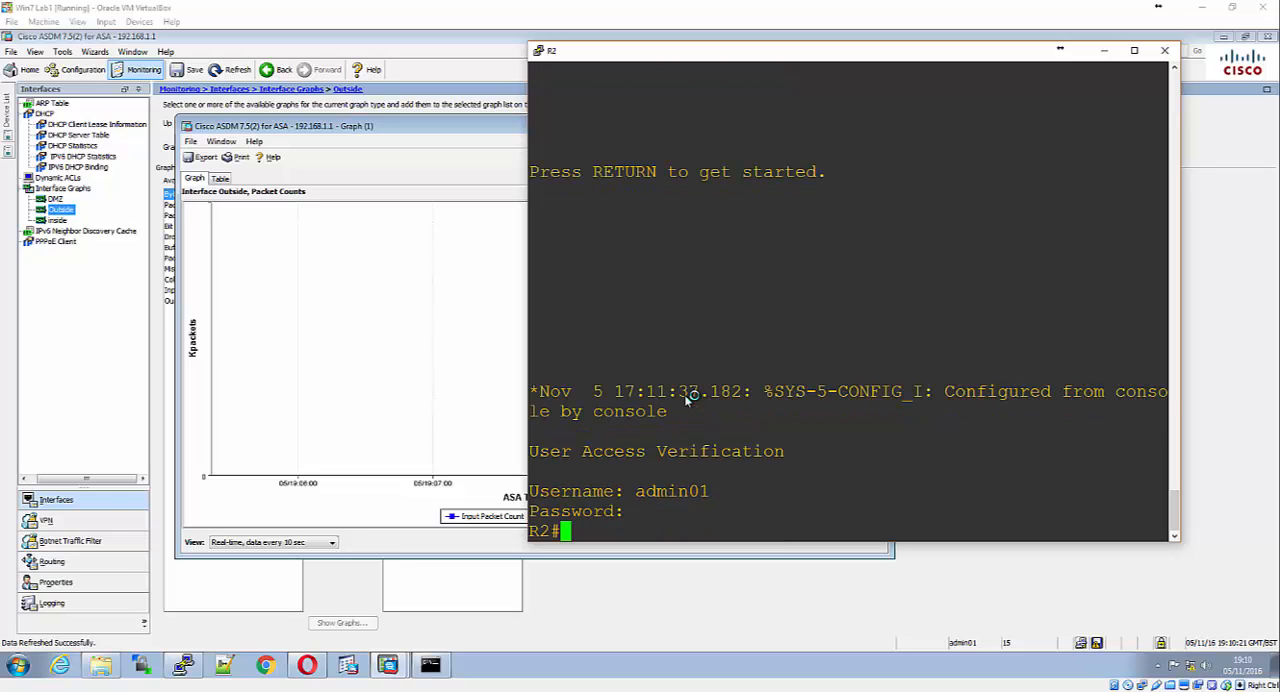
Ping 209.165.200.227 from R2 with a repeat count of 1000
text(pi)
text(ng 209.165.200.22)
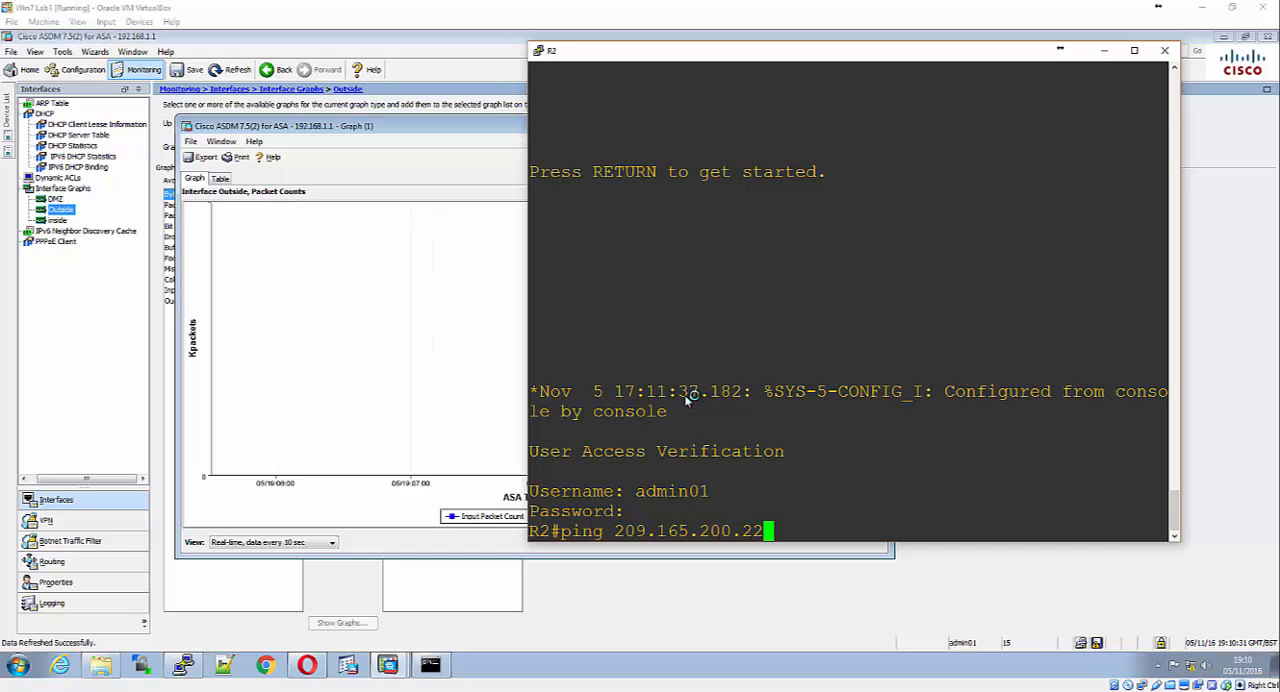
text(7 re)
key(Tab)
text(1000)
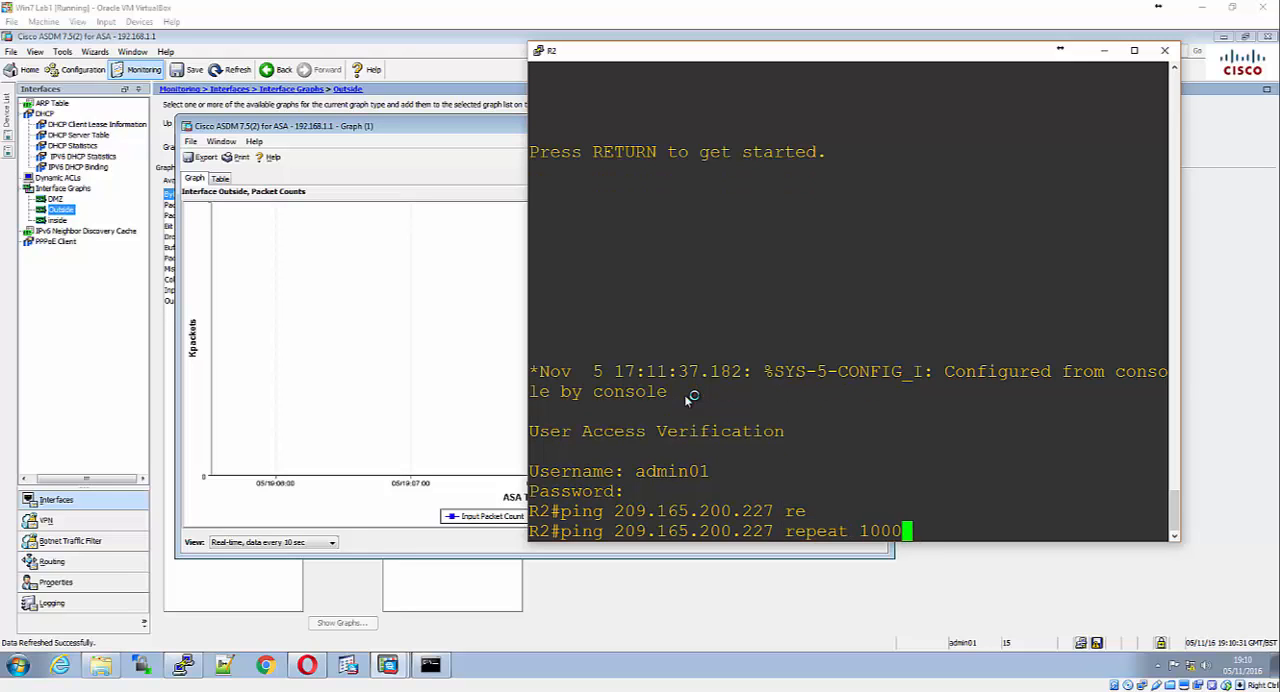
key(Return)
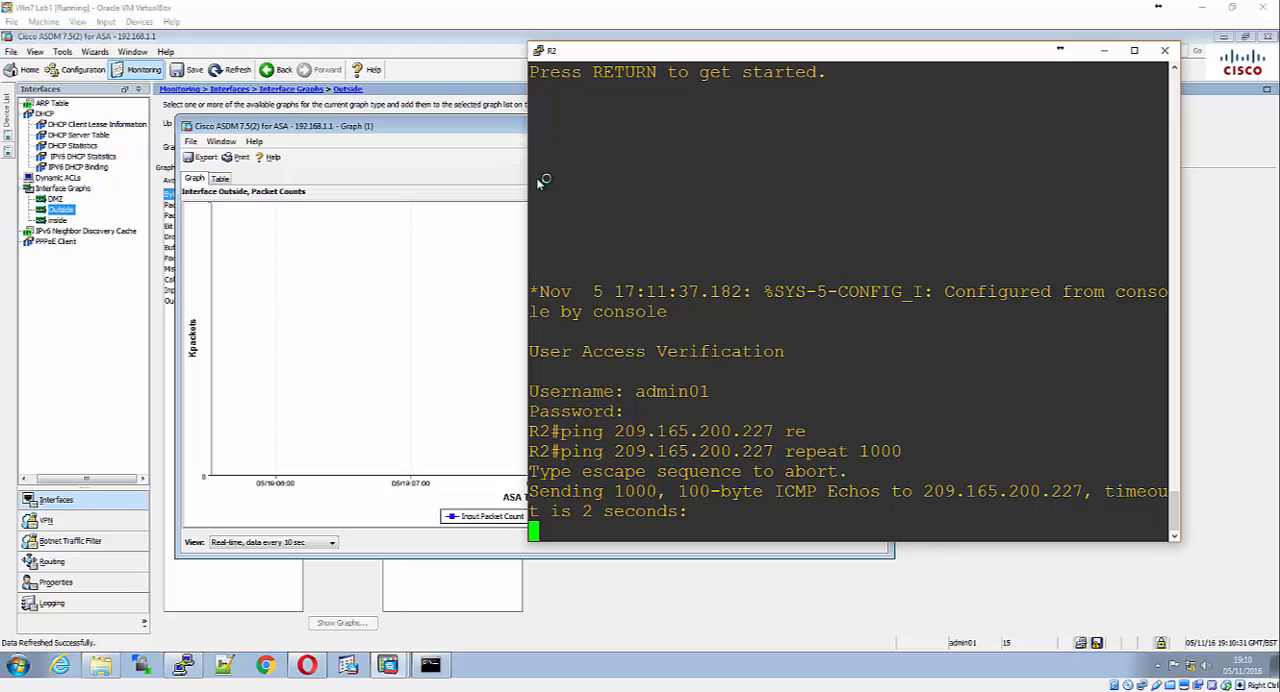
Arrange the R2 console and the packet graph side by side to watch the ping traffic on the graph
drag(709, 51, 955, 86)
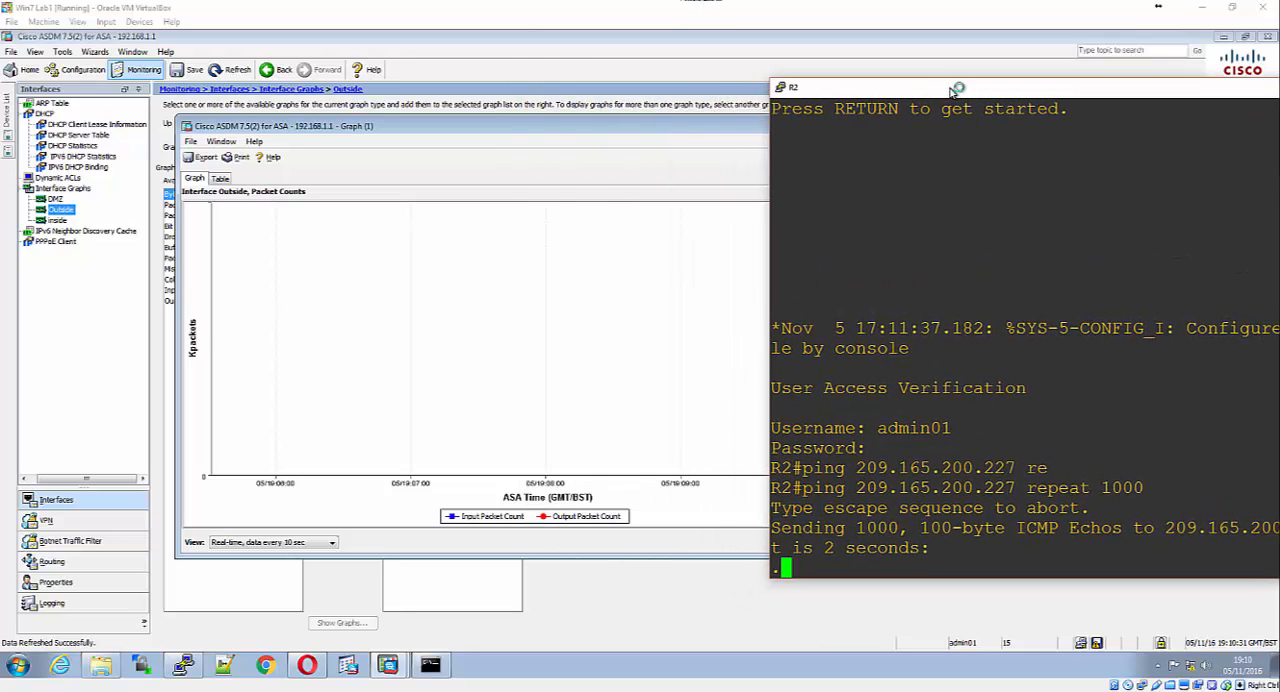
drag(517, 126, 287, 116)
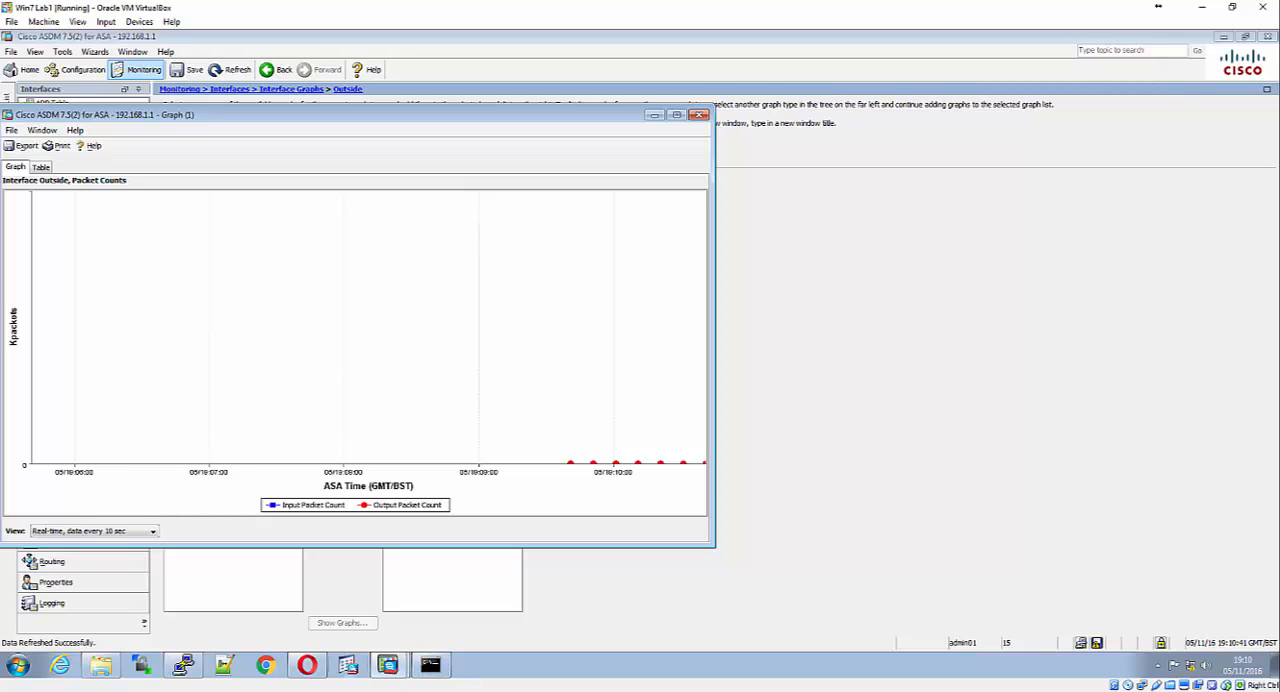
mouse_move(390, 665)
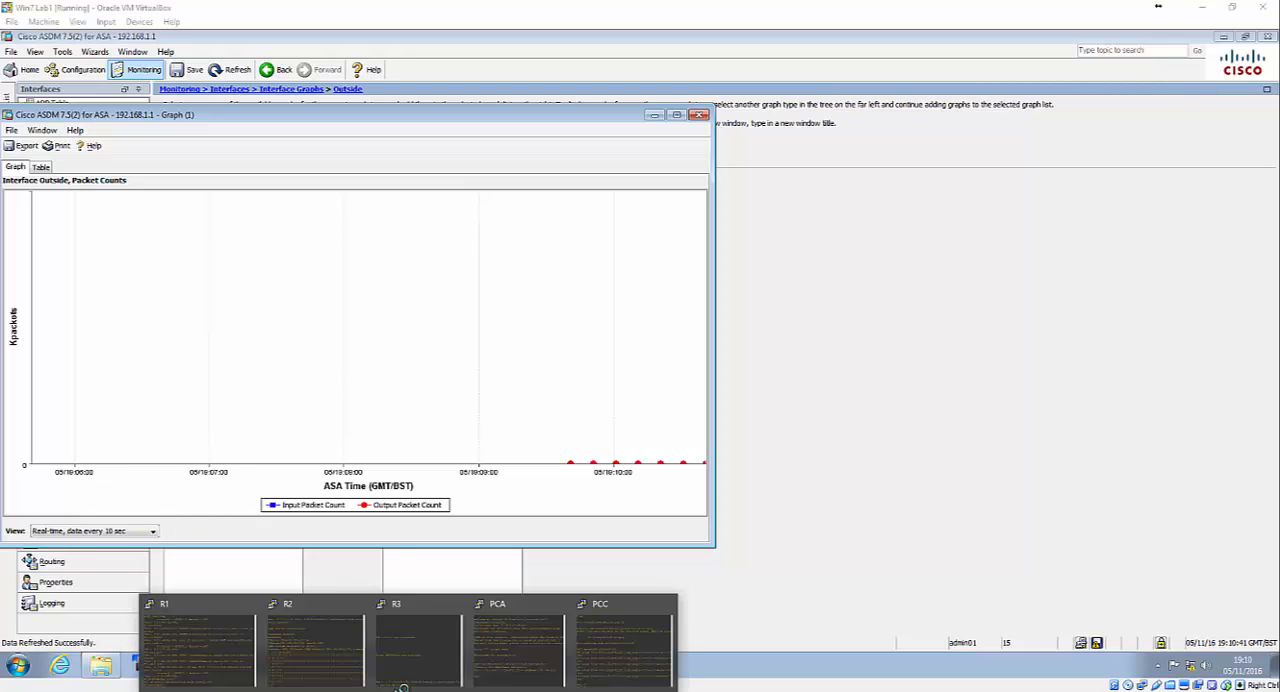
click(295, 637)
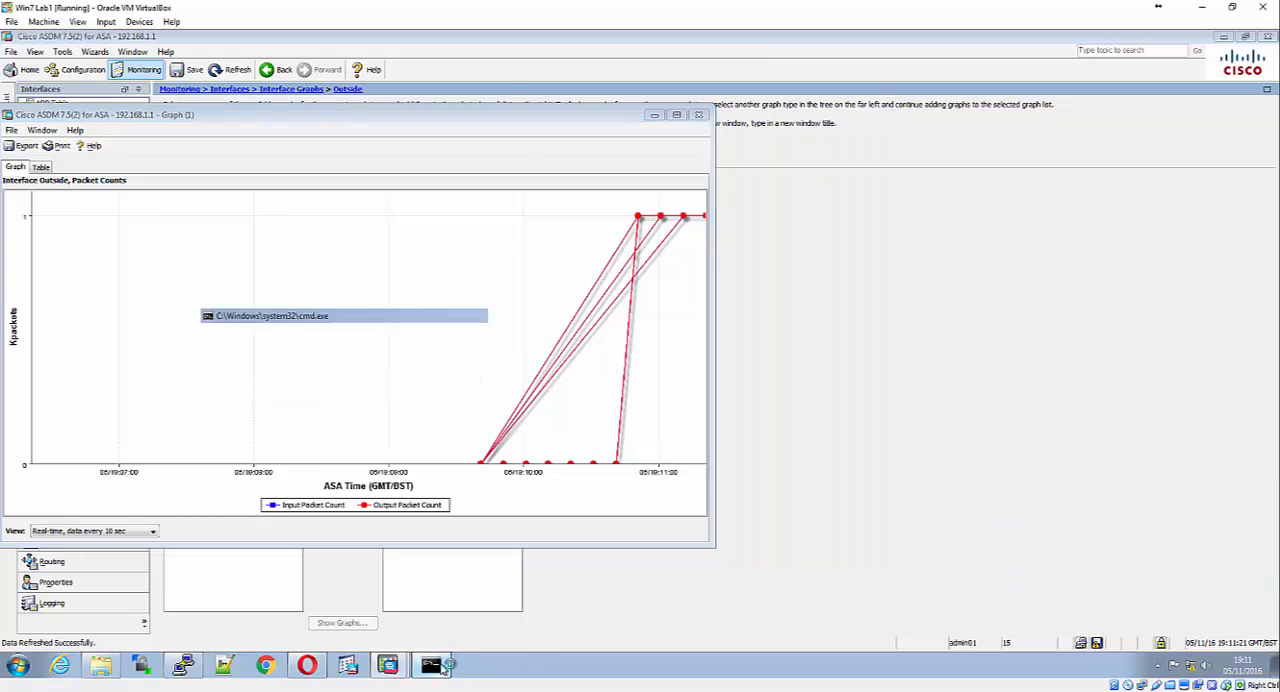
Bring up the Windows command prompt beside the graph and run ping 10.1.1.1 -n 100
click(441, 666)
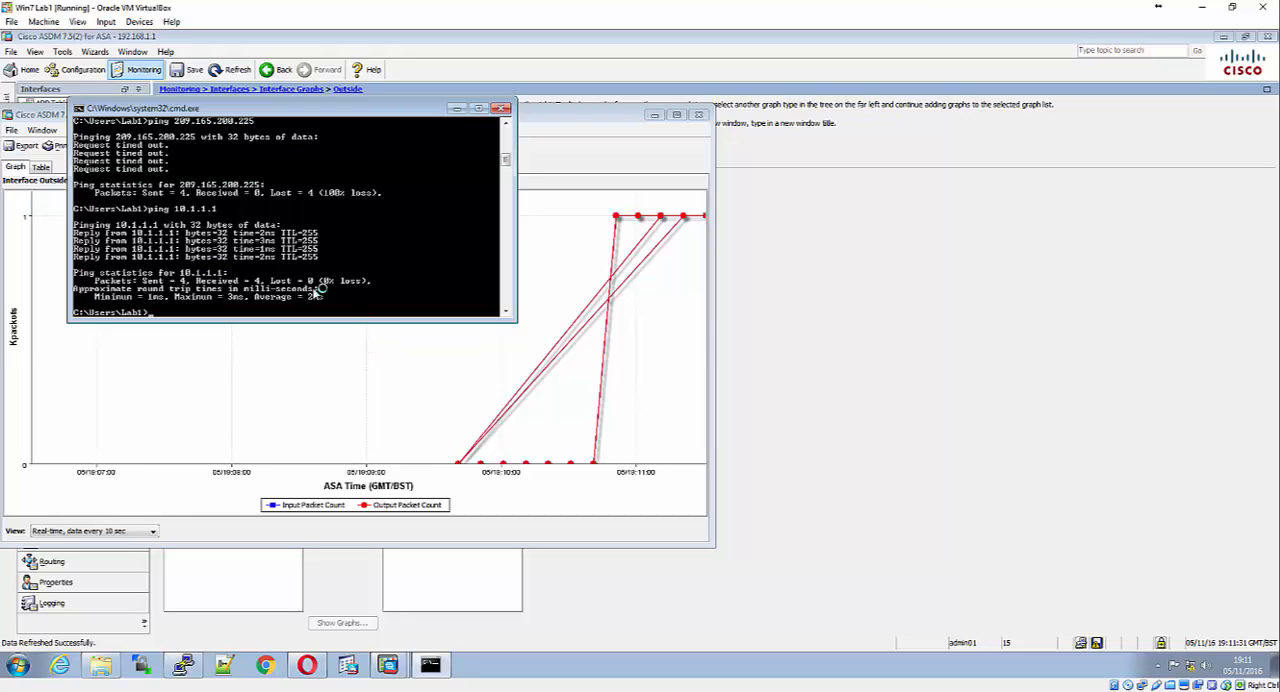
drag(358, 108, 1040, 197)
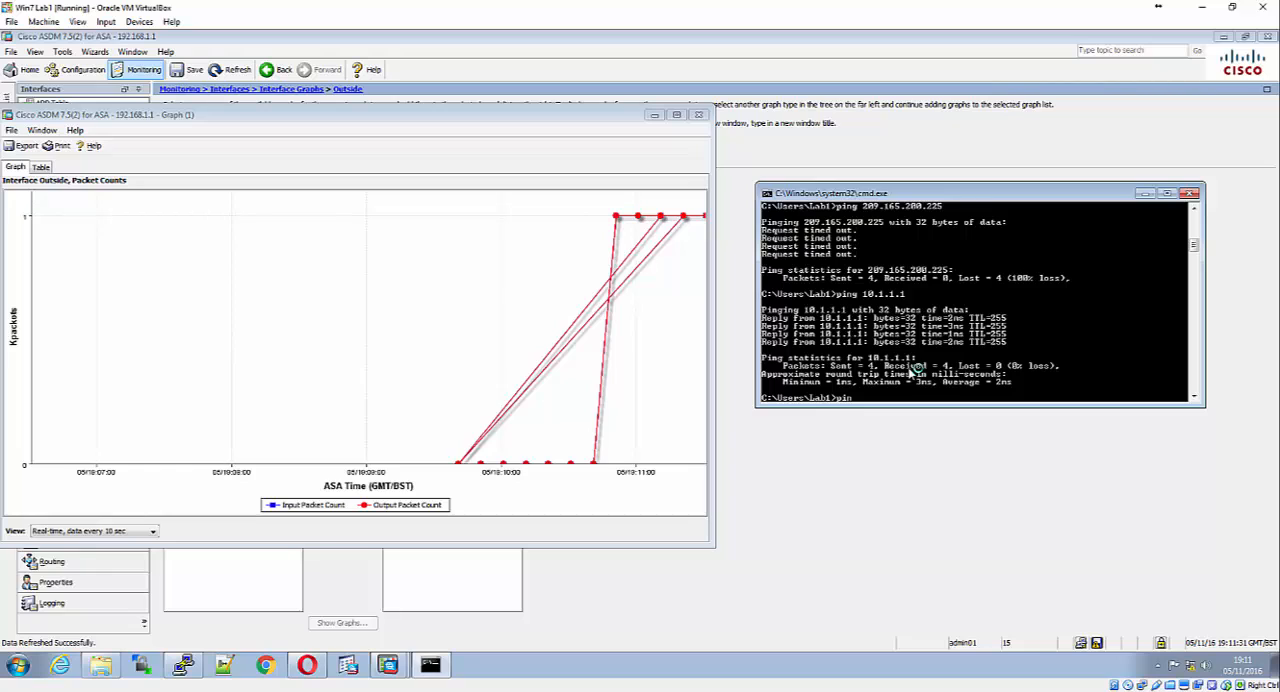
text(10.1.1.1)
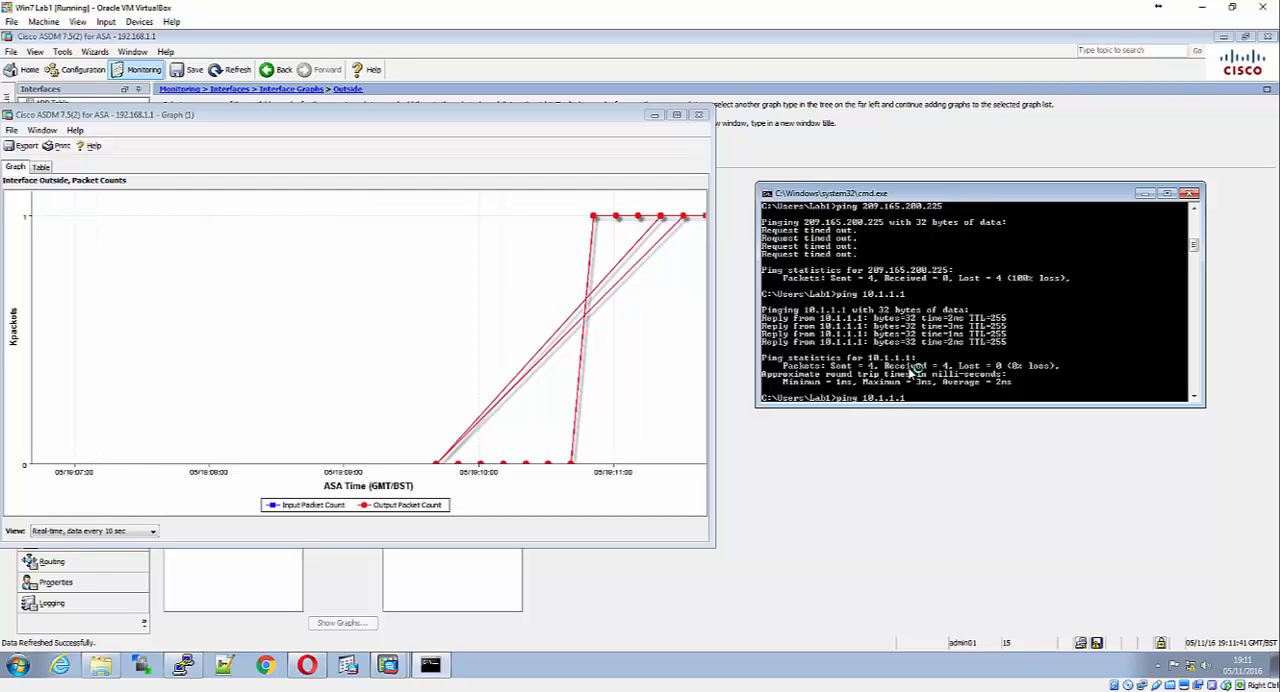
text( -n 100)
key(Return)
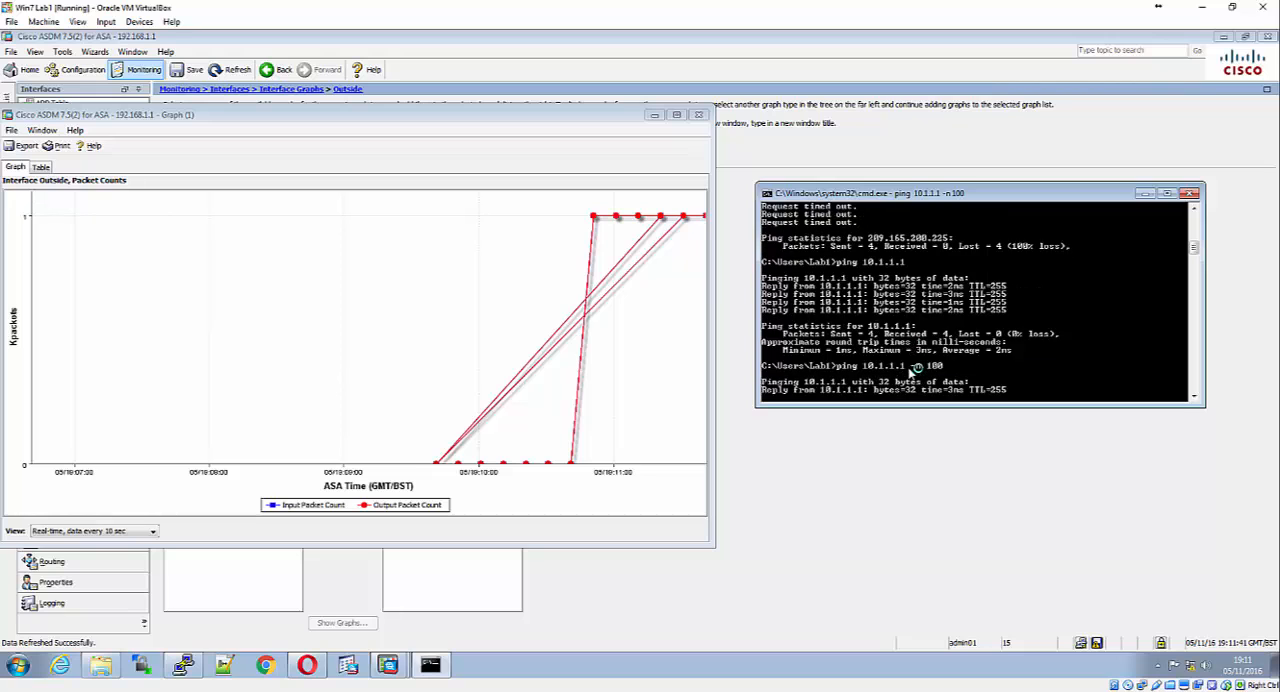